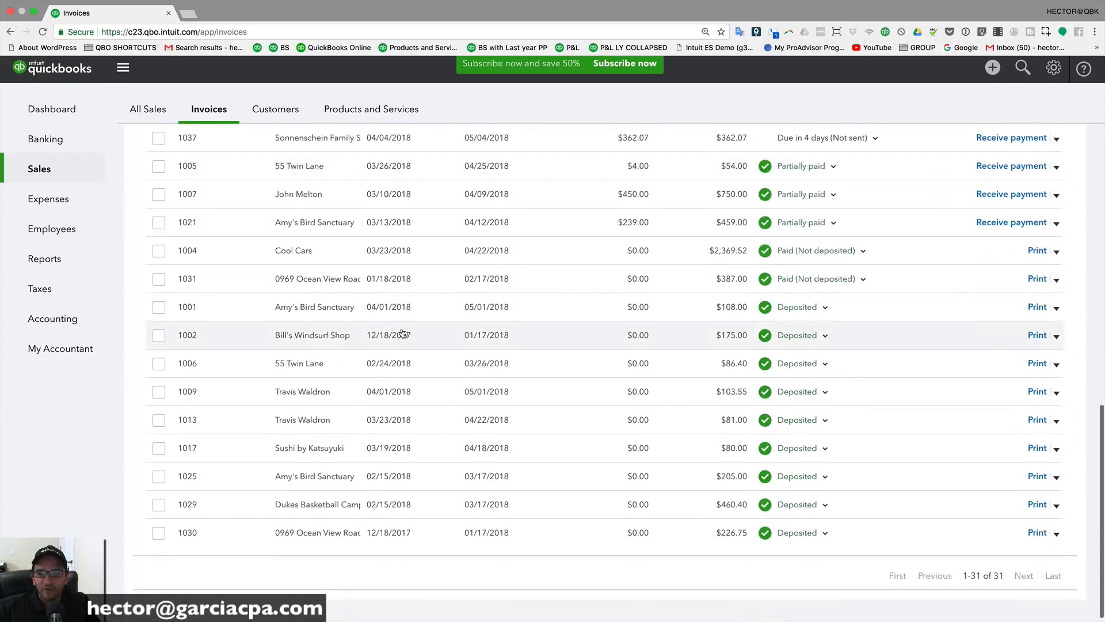
Step: Filter invoices by Overdue, Not Due Yet, Not Deposited, then Deposited, and return to the Dashboard
scroll(432, 326, "up", 10)
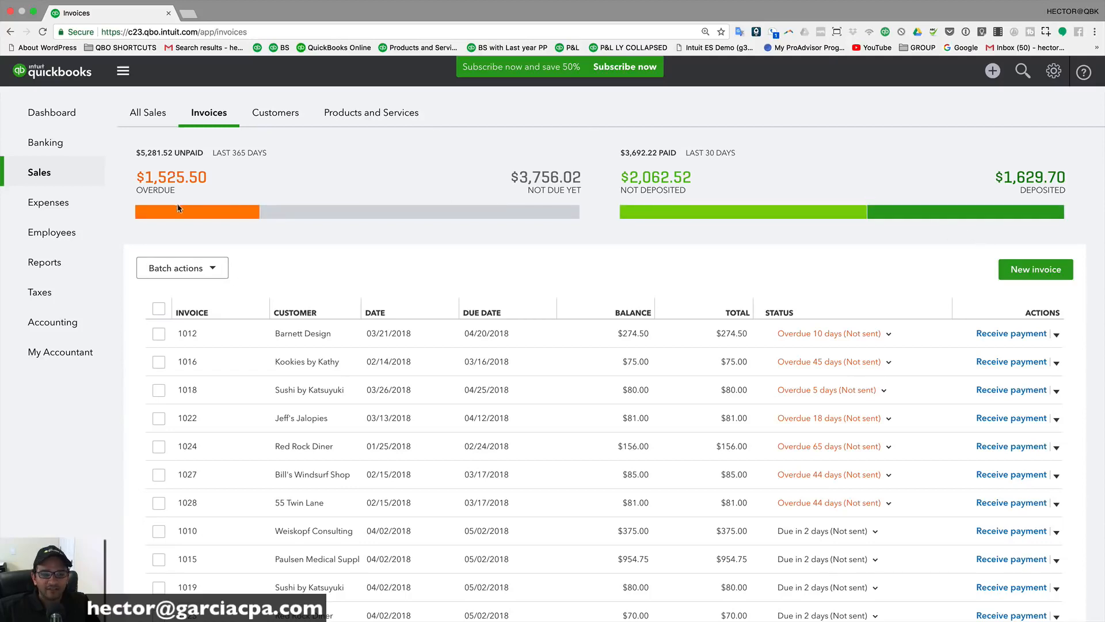
left_click(210, 215)
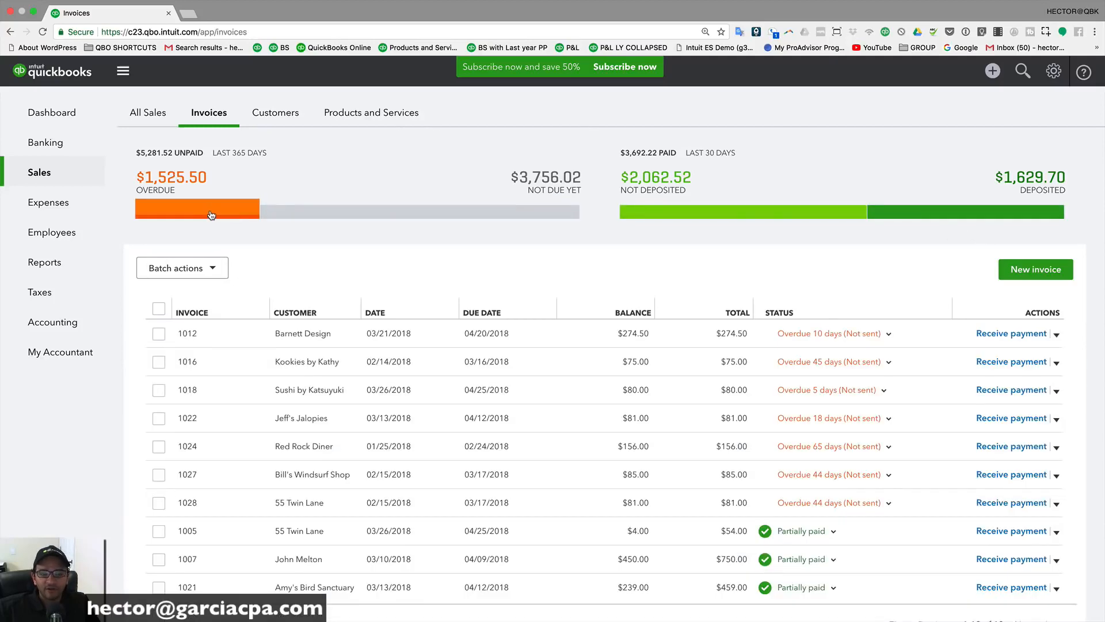
left_click(454, 216)
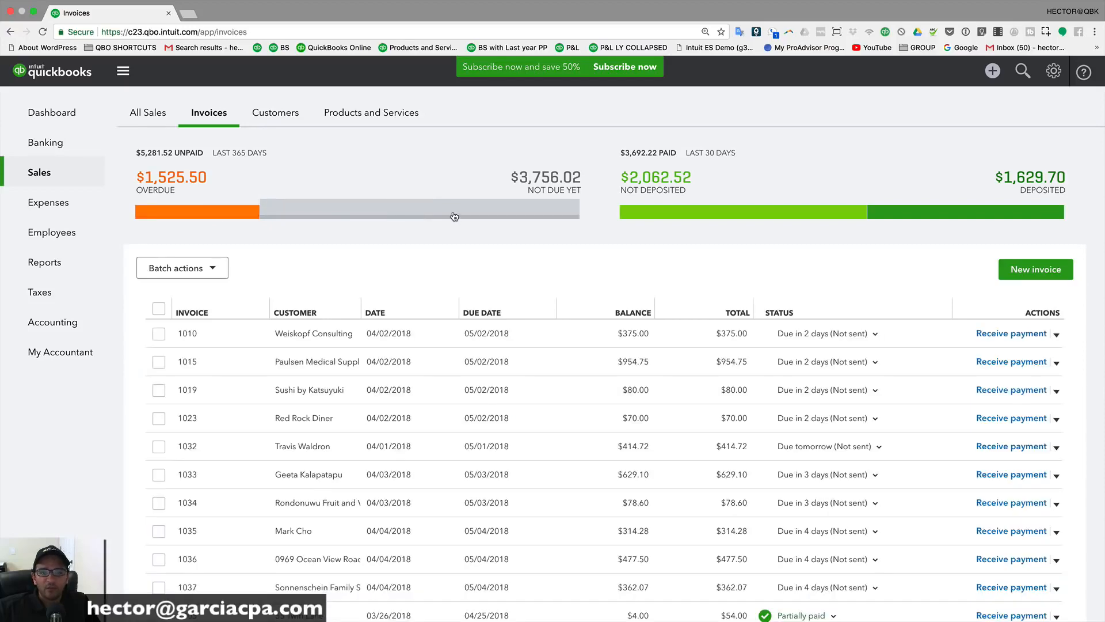
left_click(724, 213)
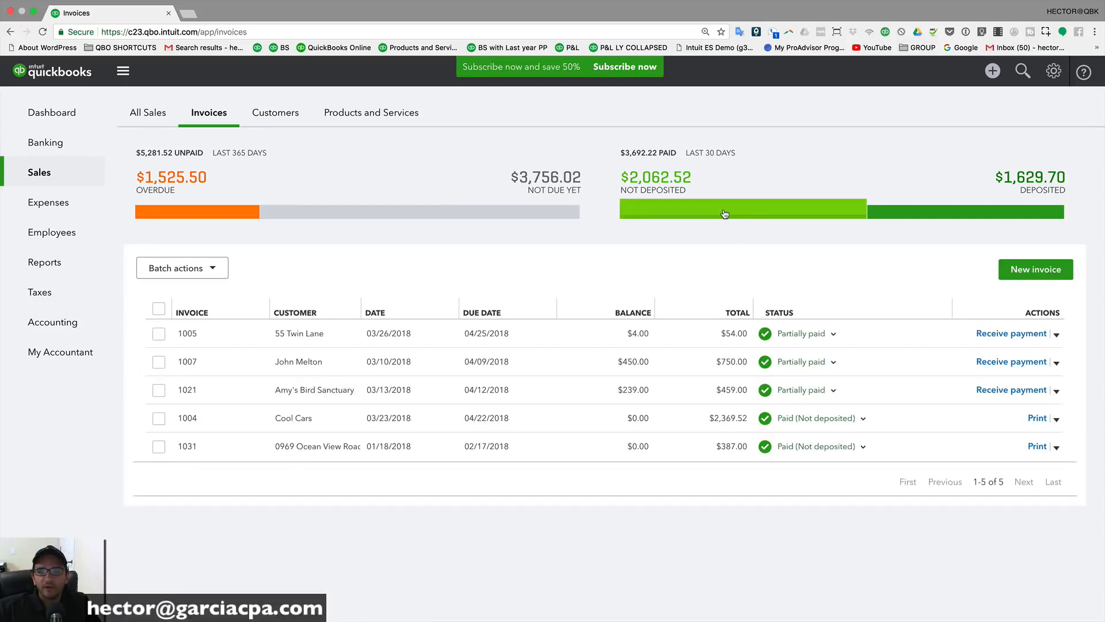
left_click(923, 213)
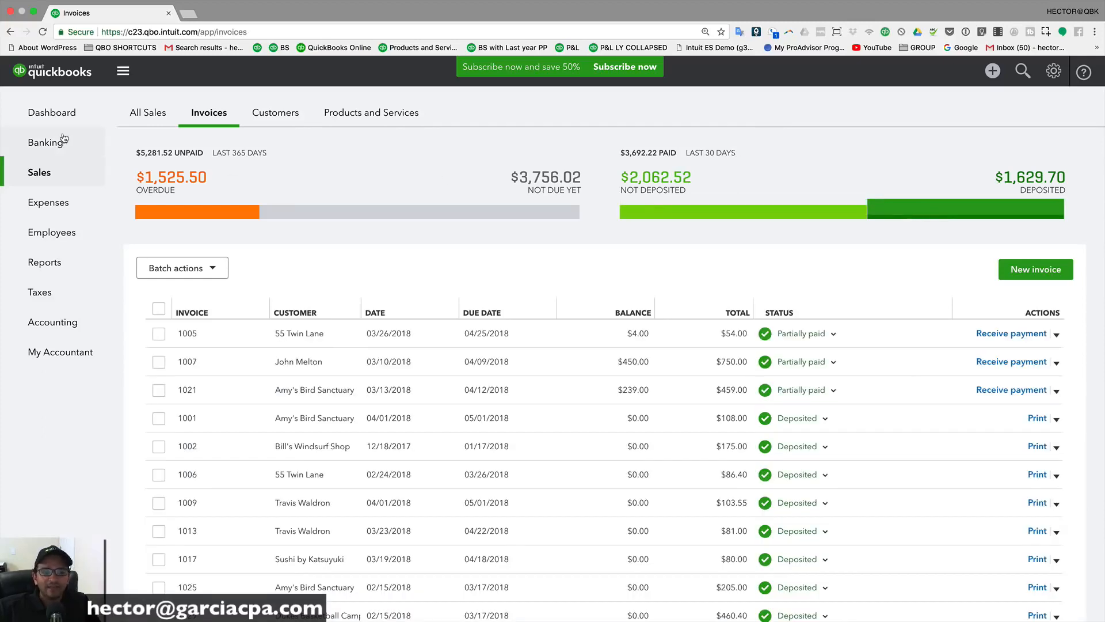
left_click(58, 118)
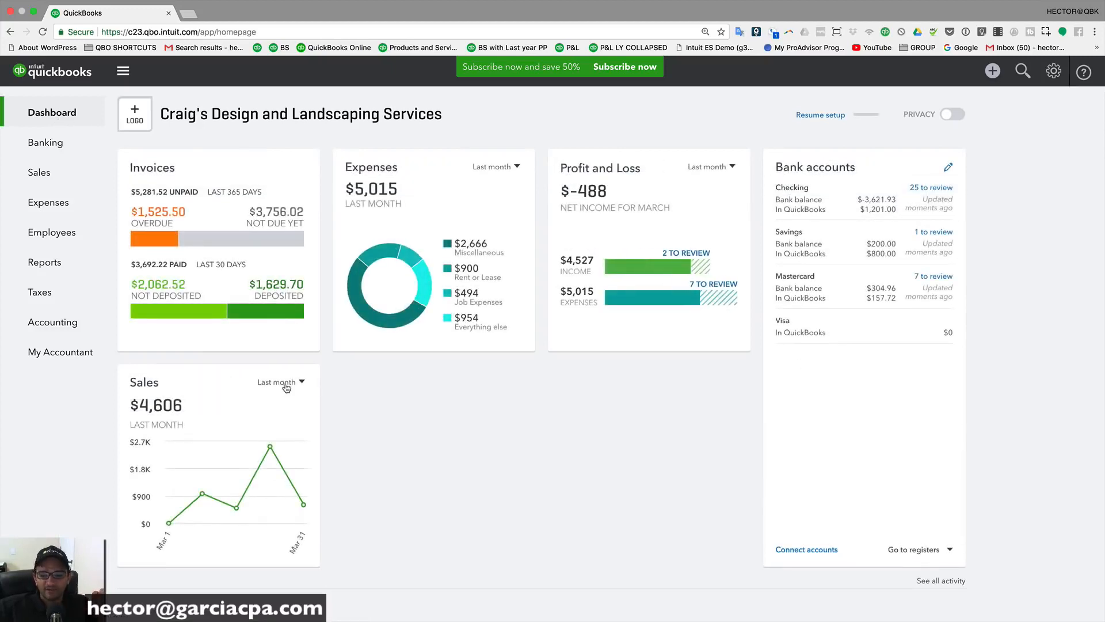
scroll(358, 381, "down", 2)
scroll(358, 381, "up", 2)
scroll(357, 386, "up", 1)
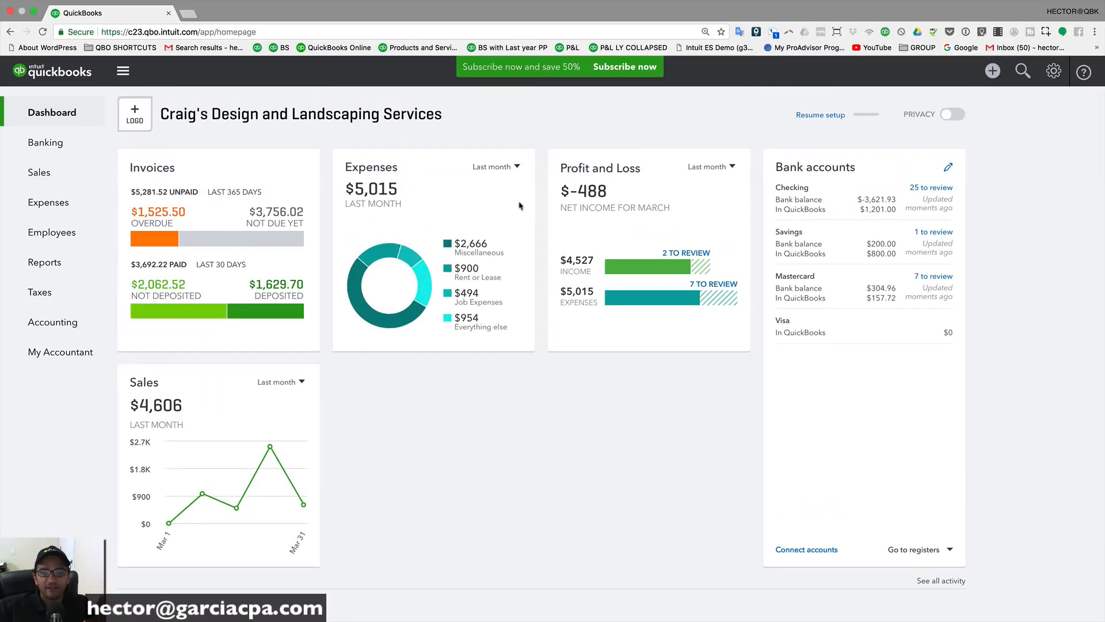
left_click(453, 194)
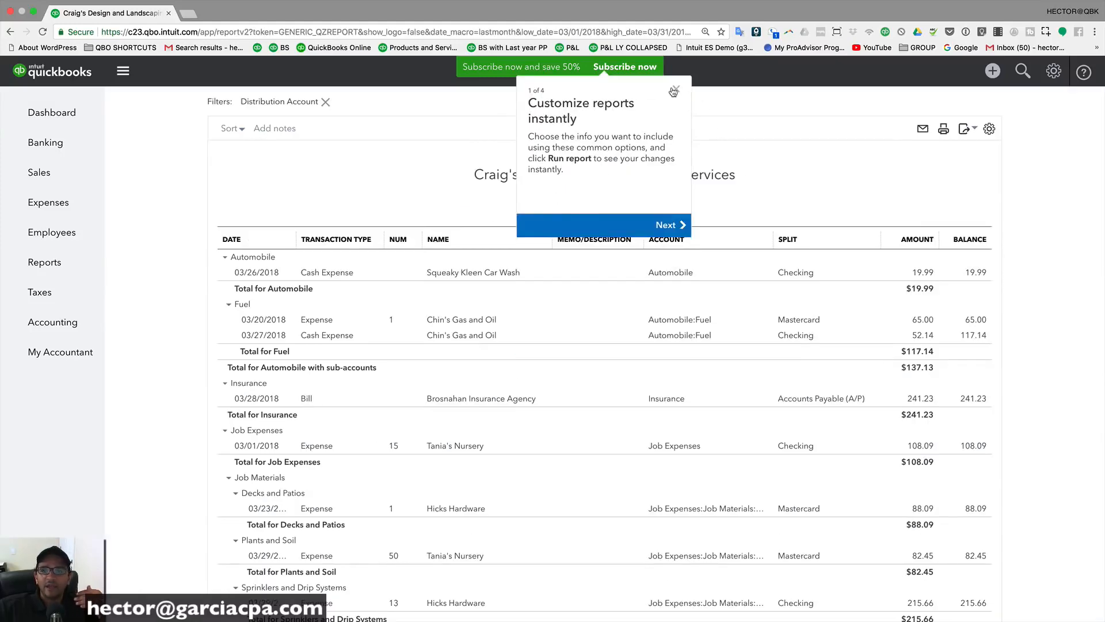
left_click(674, 91)
scroll(685, 313, "up", 1)
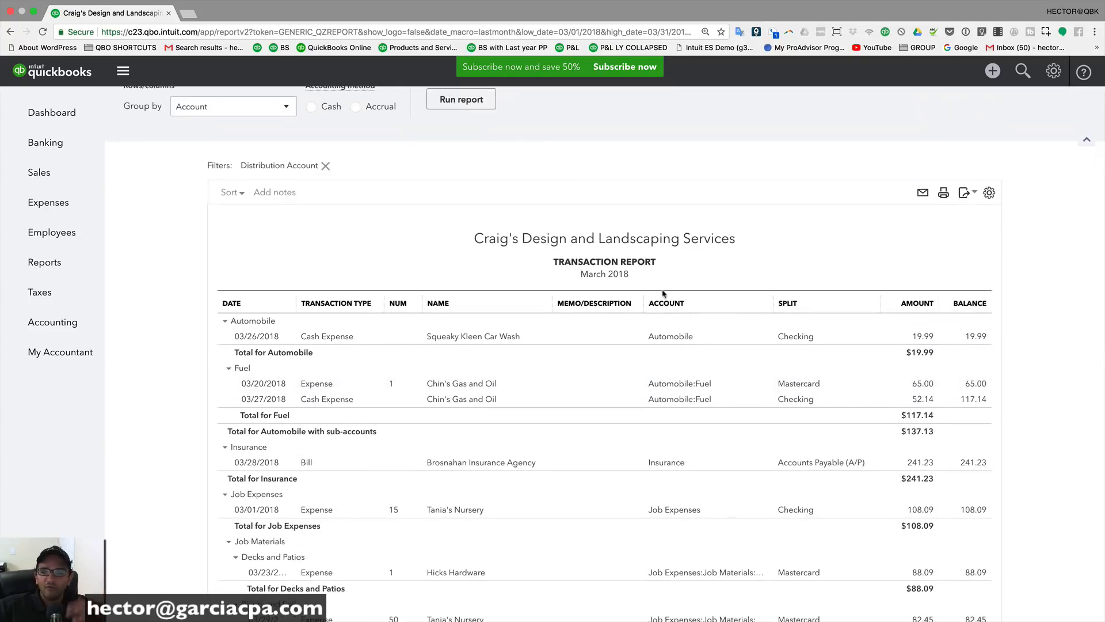
left_click(11, 29)
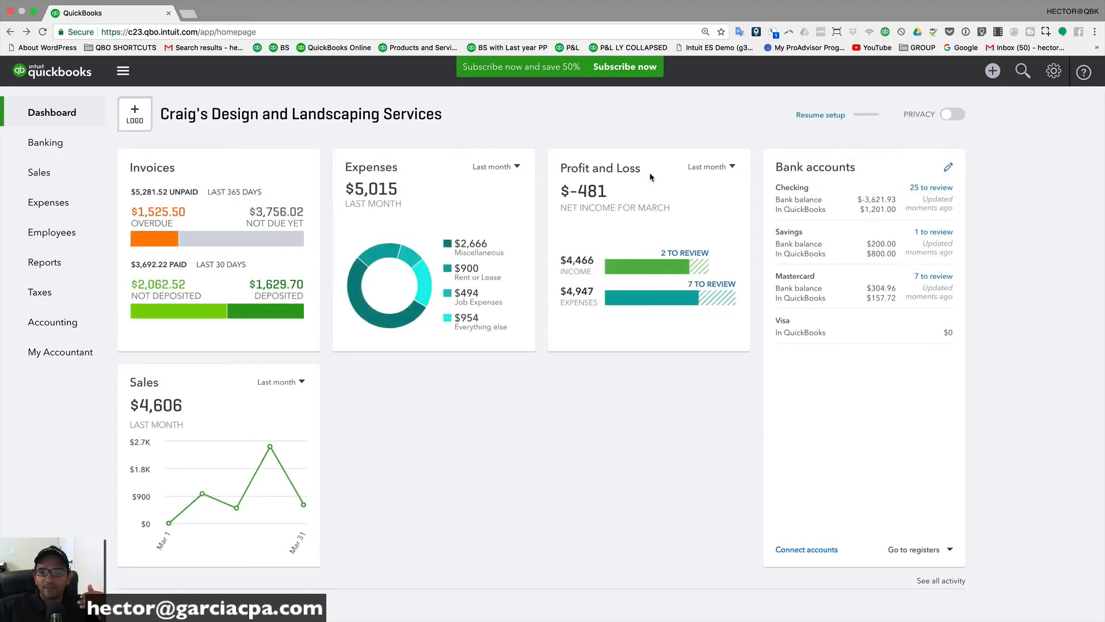
left_click(604, 173)
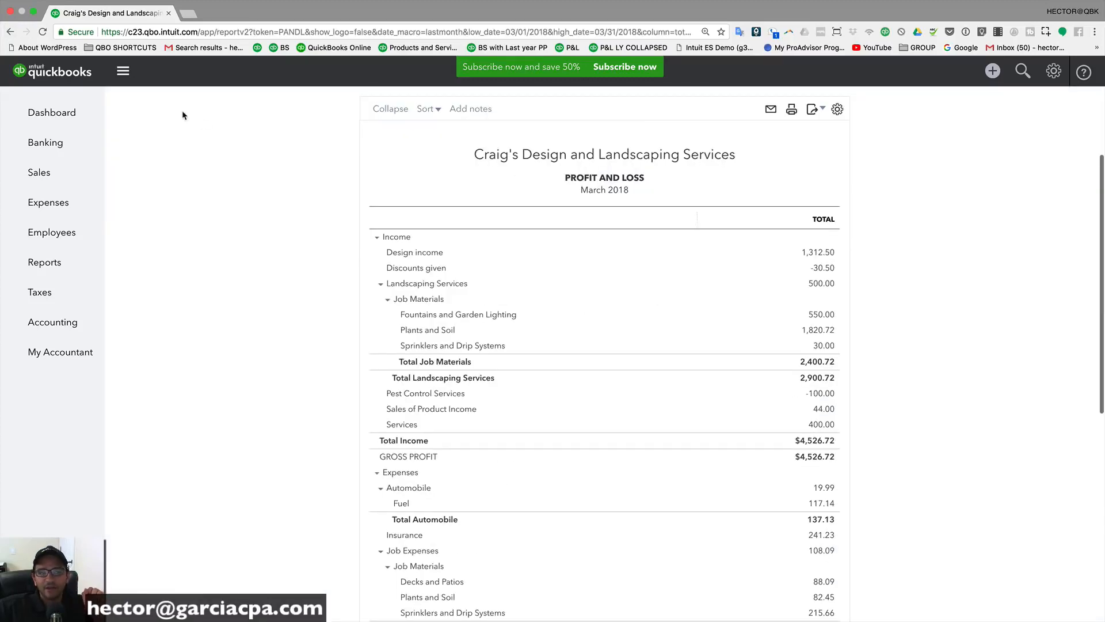
left_click(33, 113)
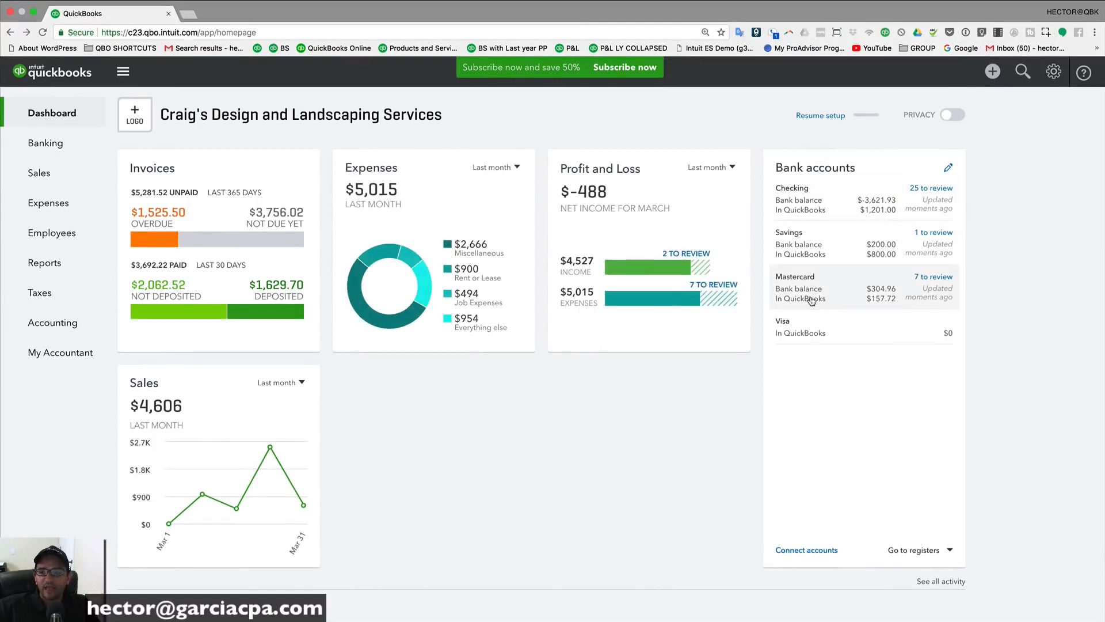
left_click(805, 200)
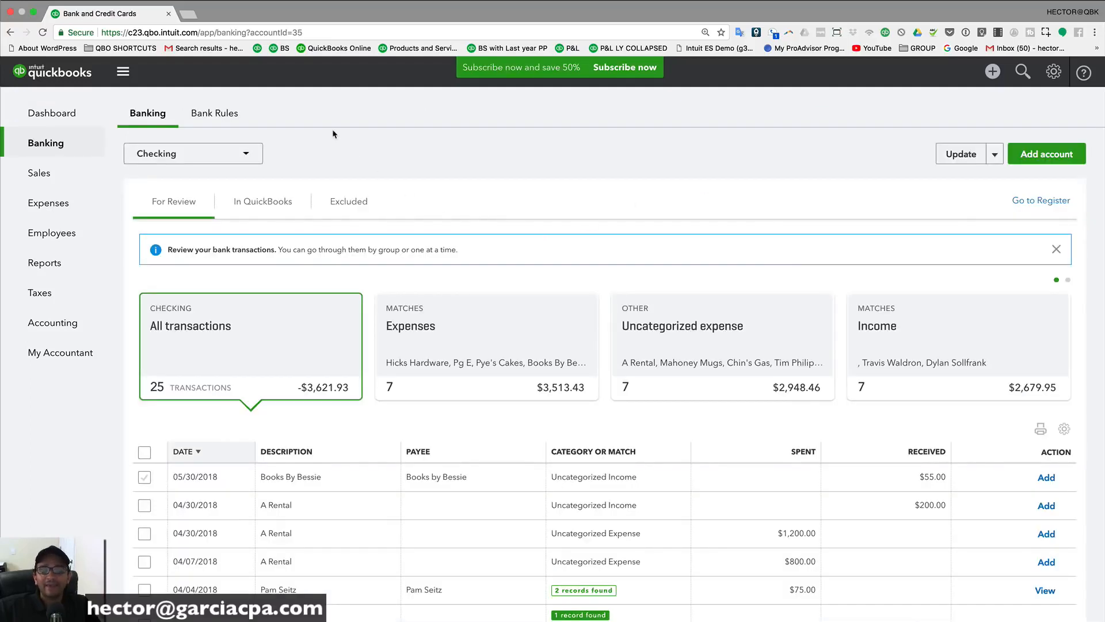
left_click(44, 113)
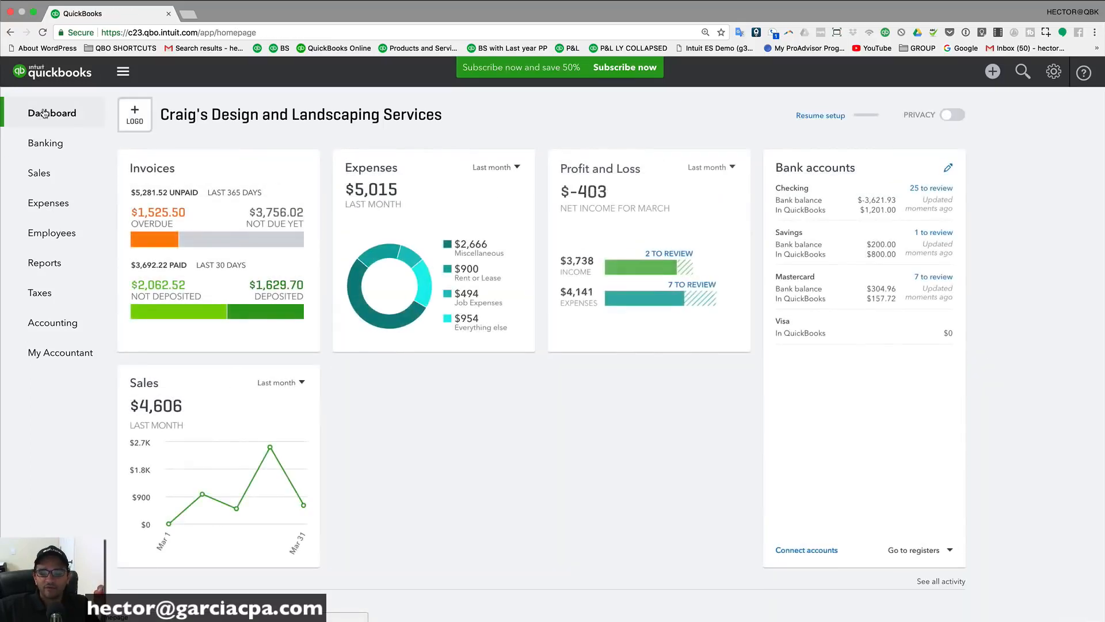
left_click(947, 116)
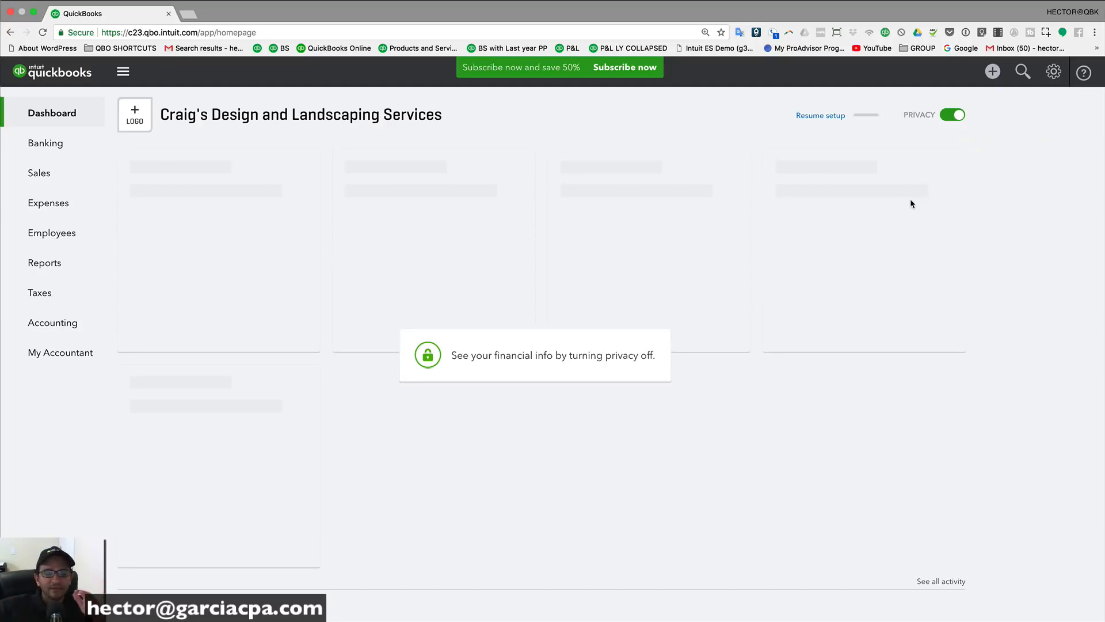
scroll(953, 118, "down", 3)
scroll(953, 119, "up", 3)
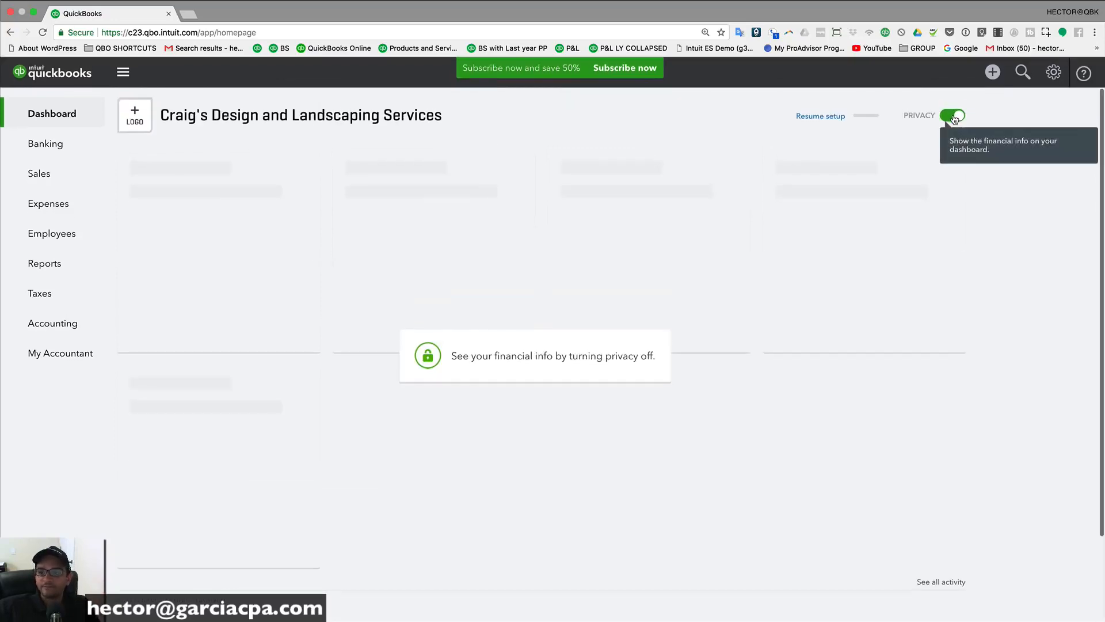
scroll(952, 118, "down", 1)
scroll(952, 118, "up", 1)
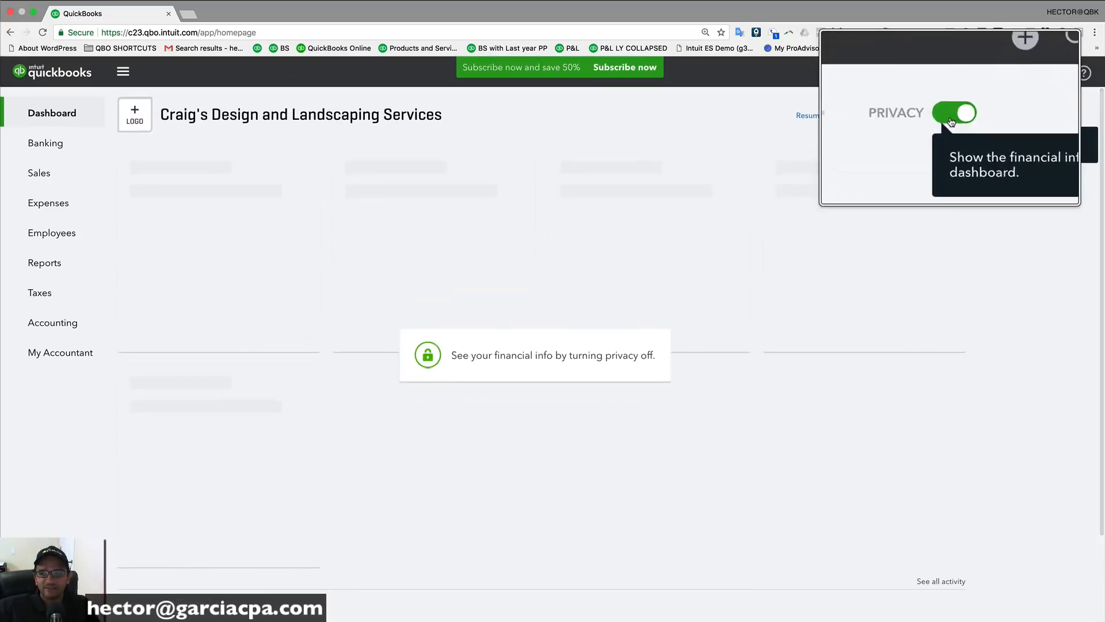
left_click(952, 117)
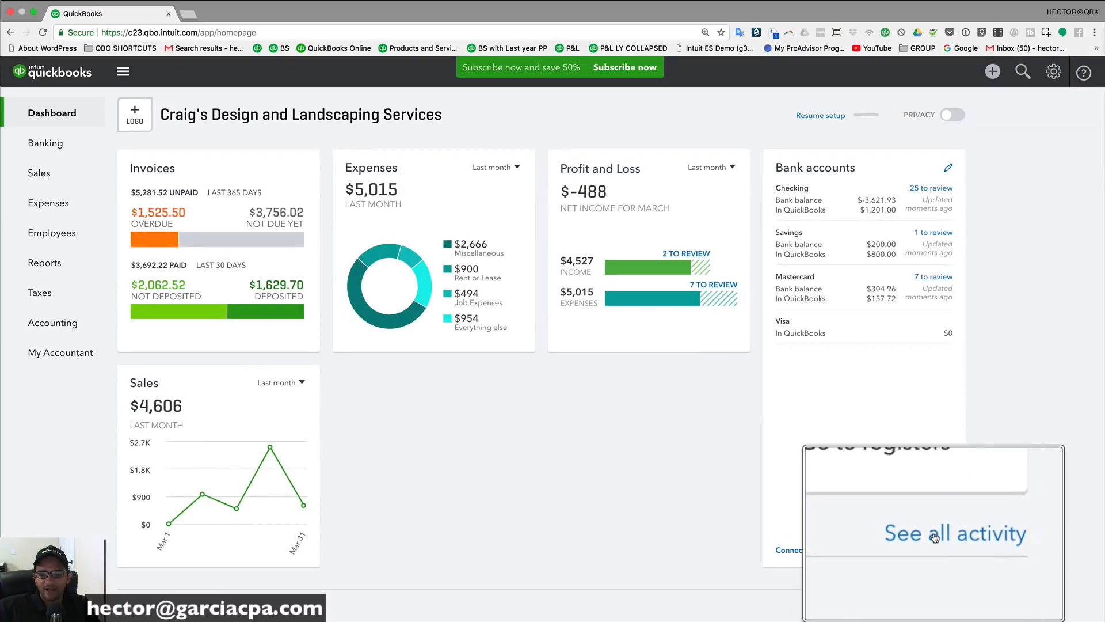
left_click(936, 583)
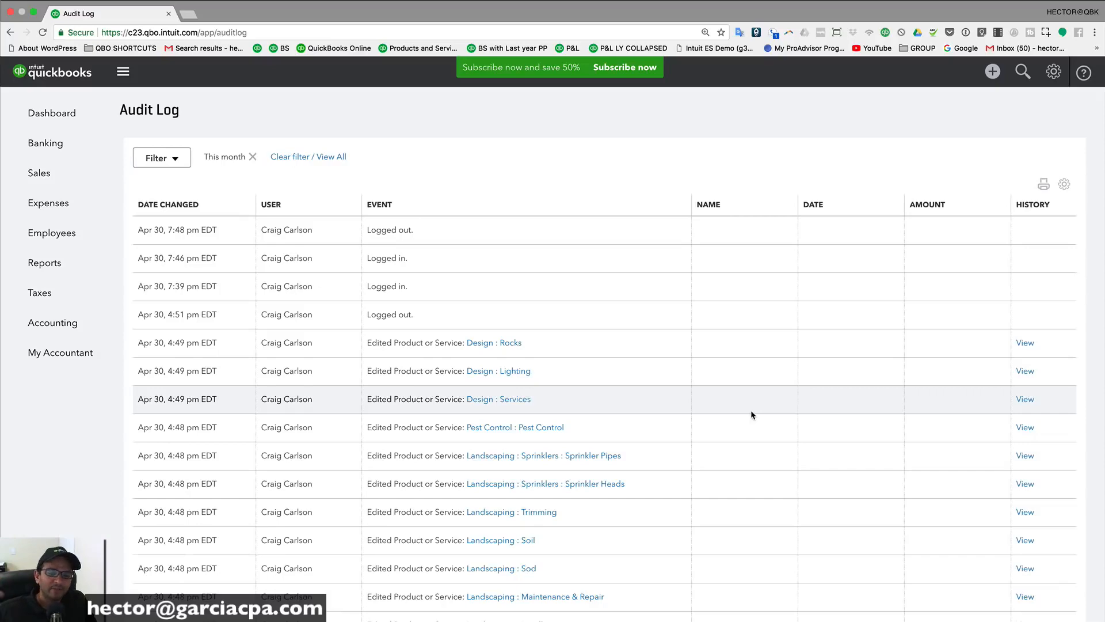
scroll(636, 424, "down", 10)
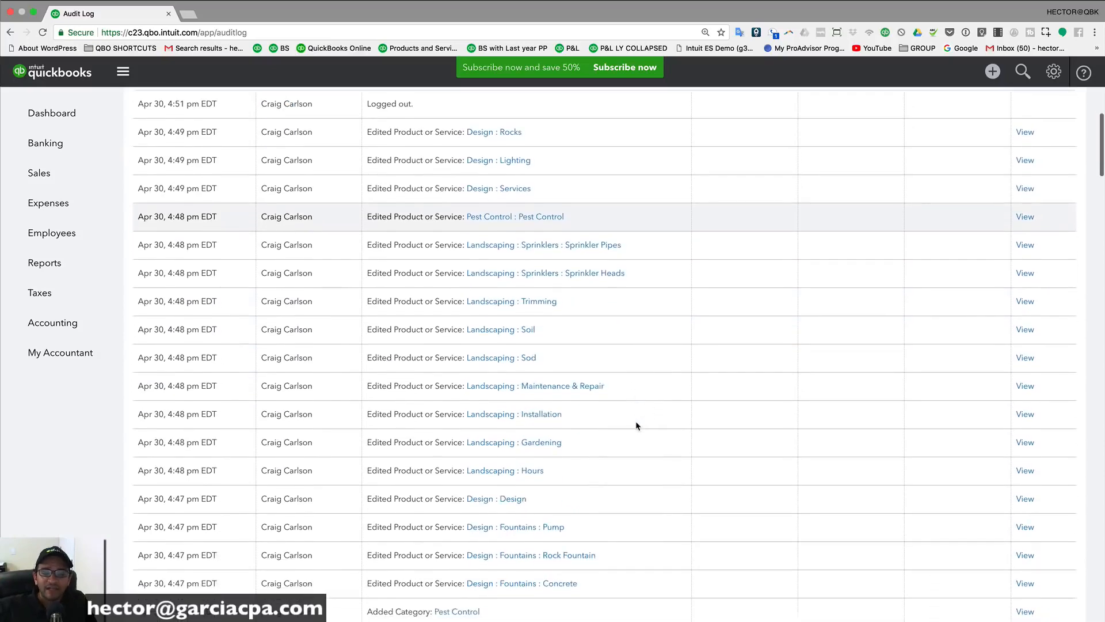
scroll(378, 214, "up", 10)
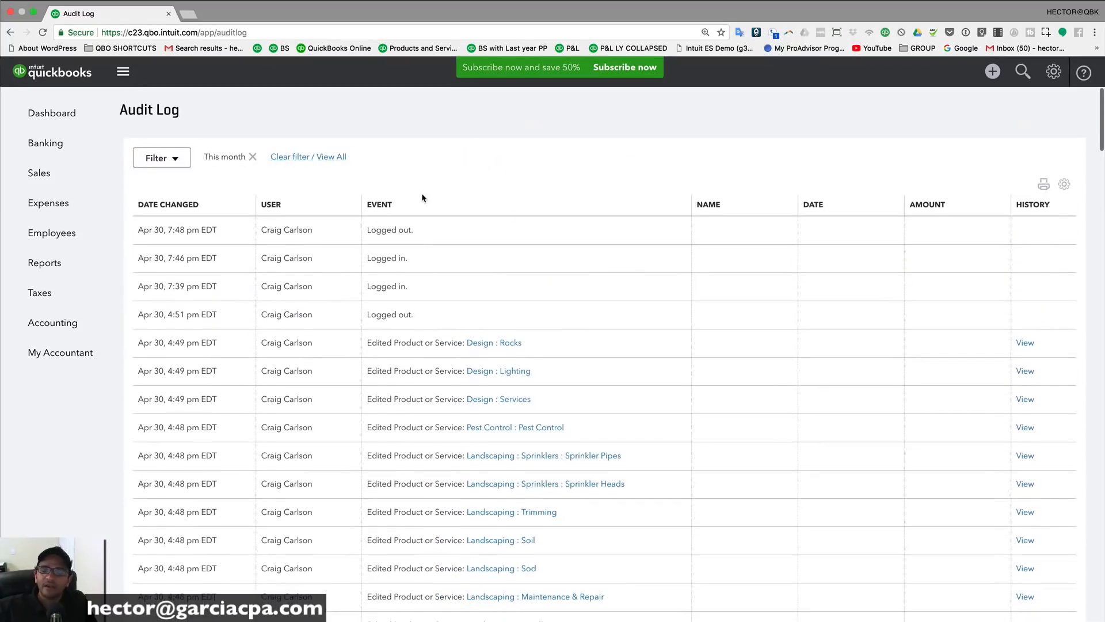
left_click(60, 116)
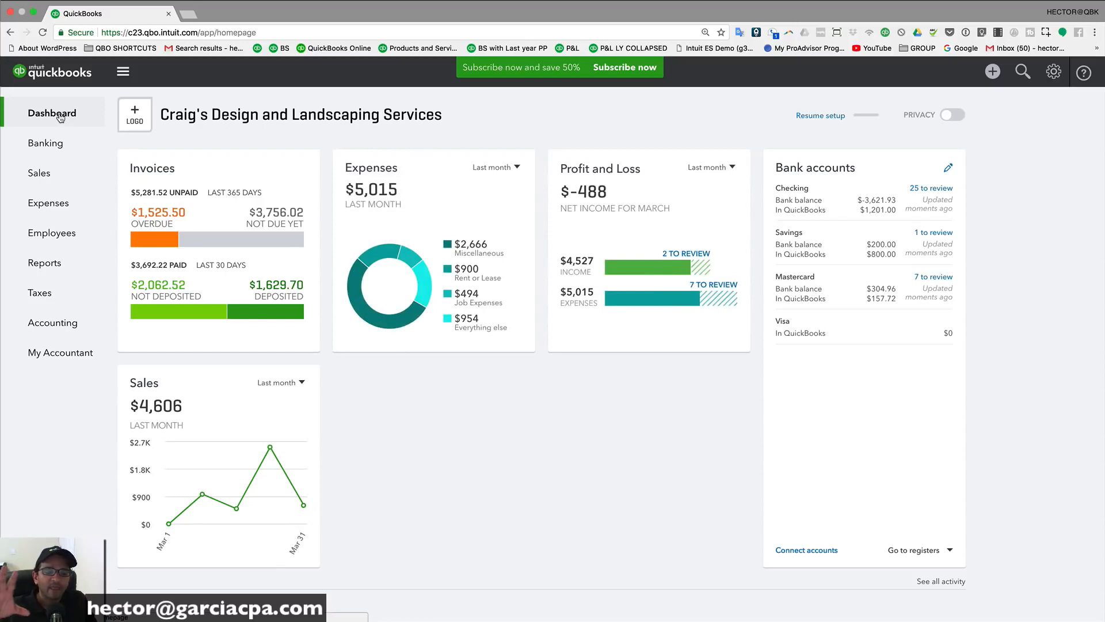
Step: Browse the Reports page's Custom reports and Management reports, then return to All reports
left_click(45, 264)
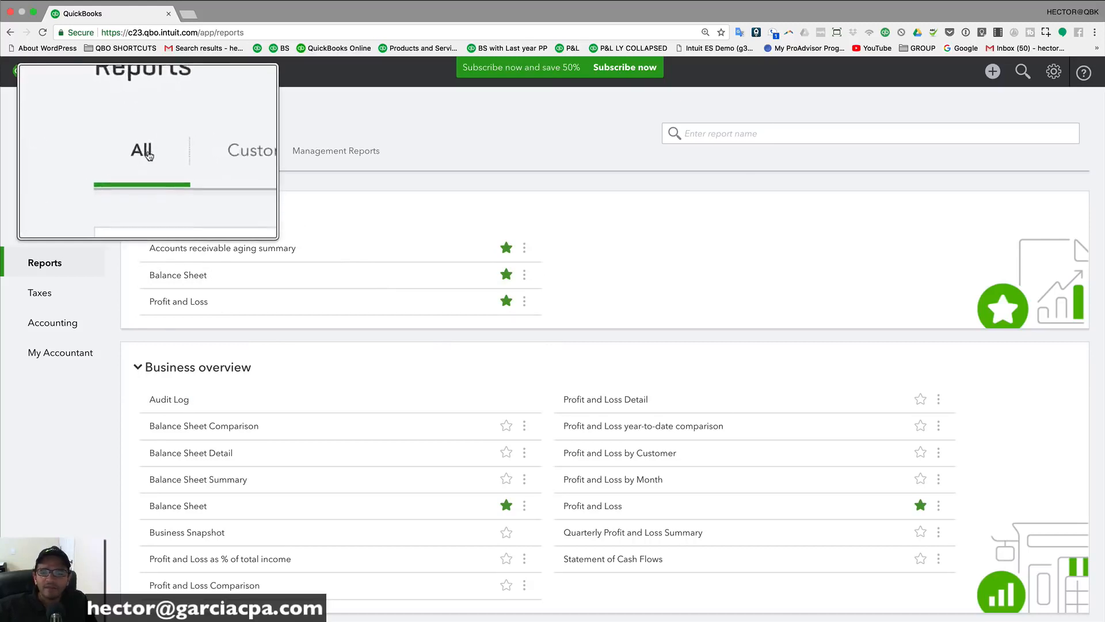
left_click(221, 154)
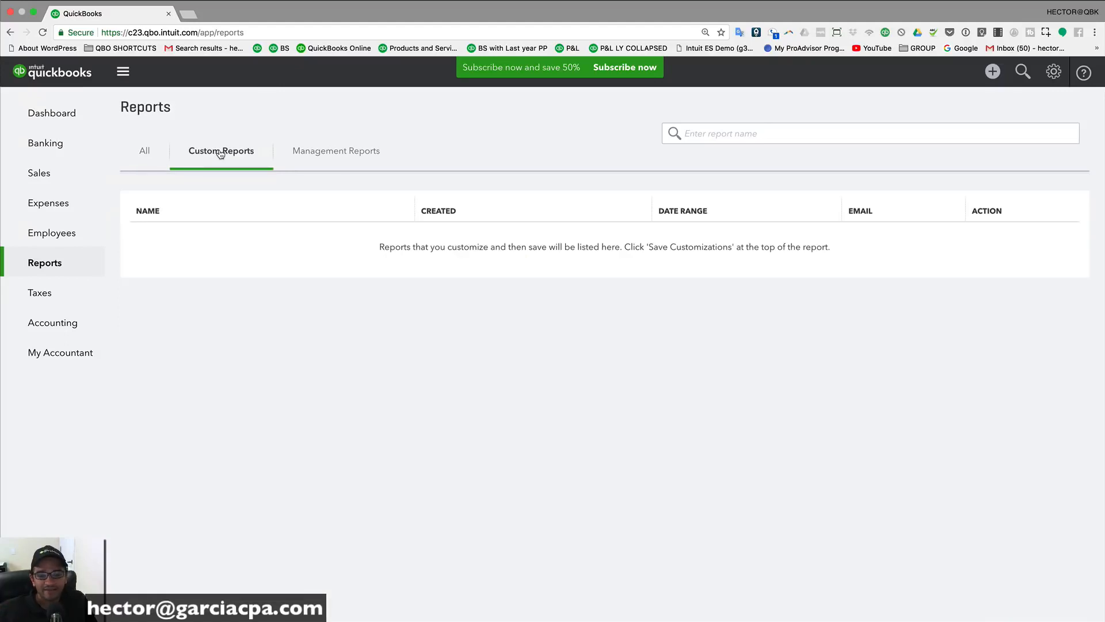
left_click(339, 152)
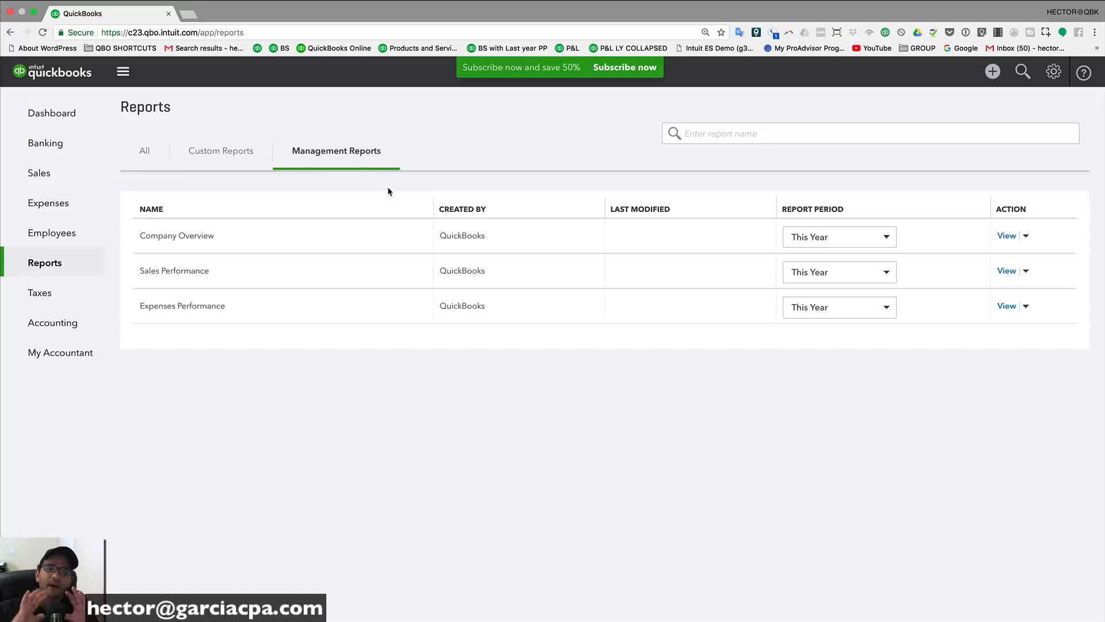
left_click(155, 153)
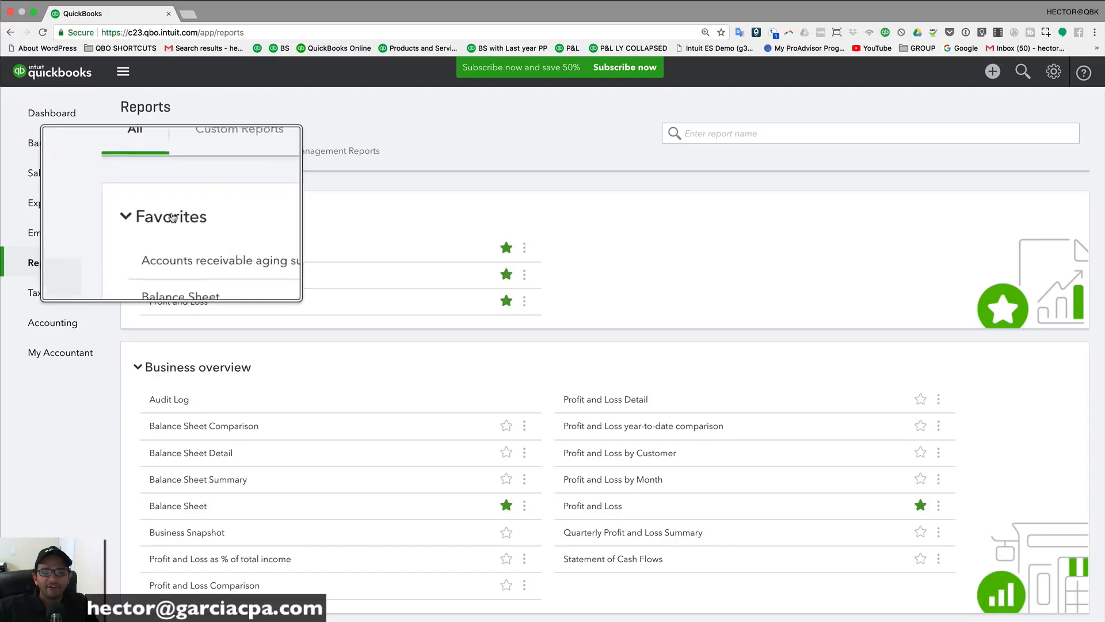
Step: Collapse the Favorites, Business overview, Who owes you and Sales and Customers groups
left_click(144, 216)
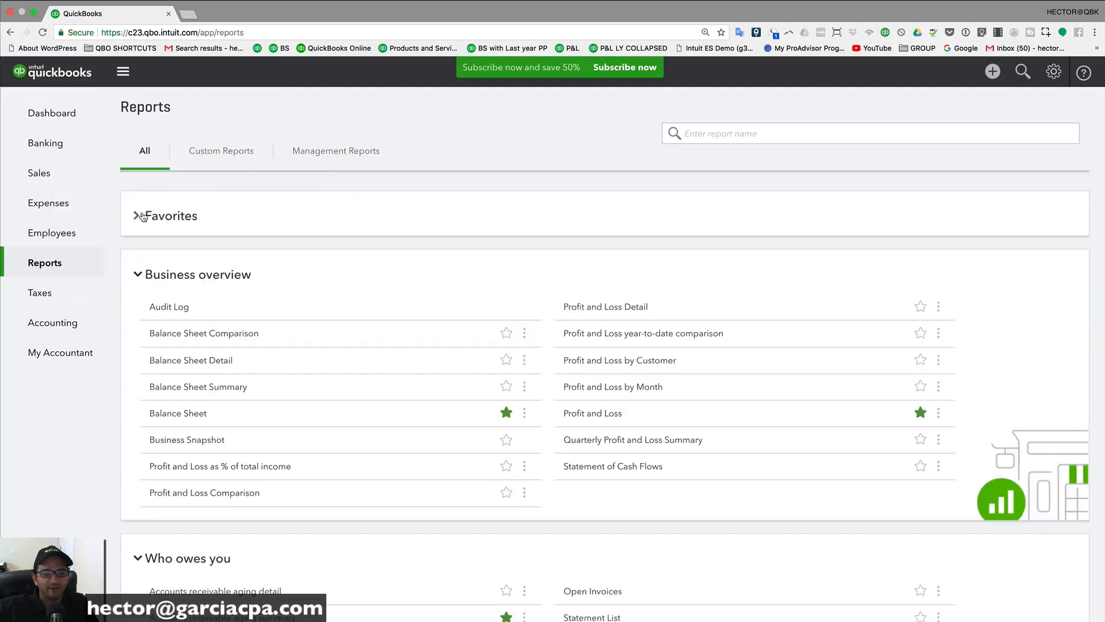
left_click(139, 217)
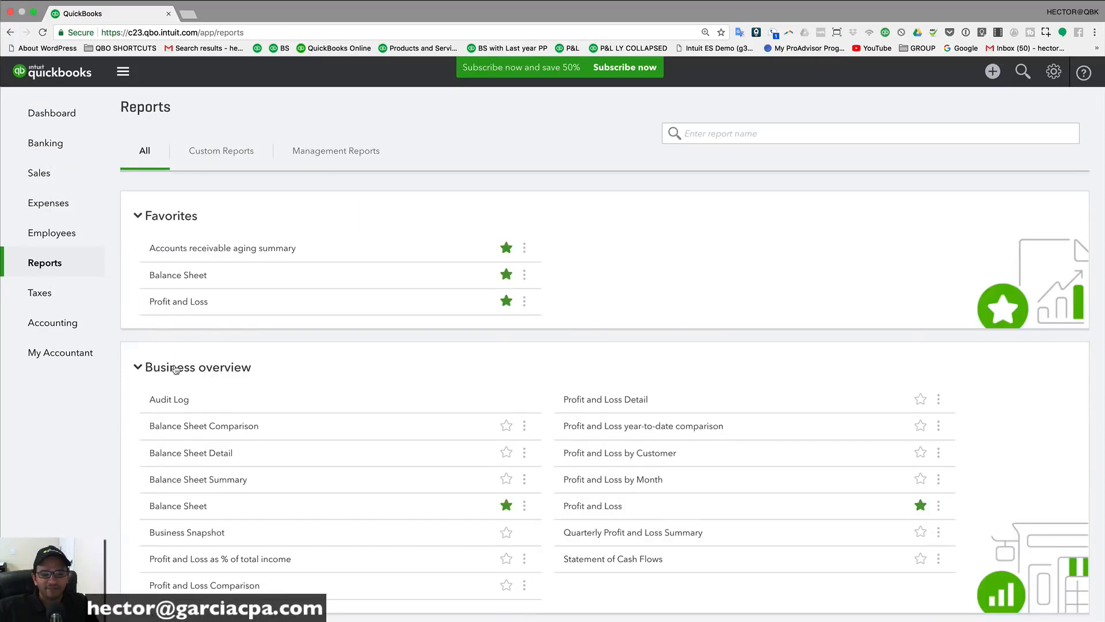
left_click(139, 368)
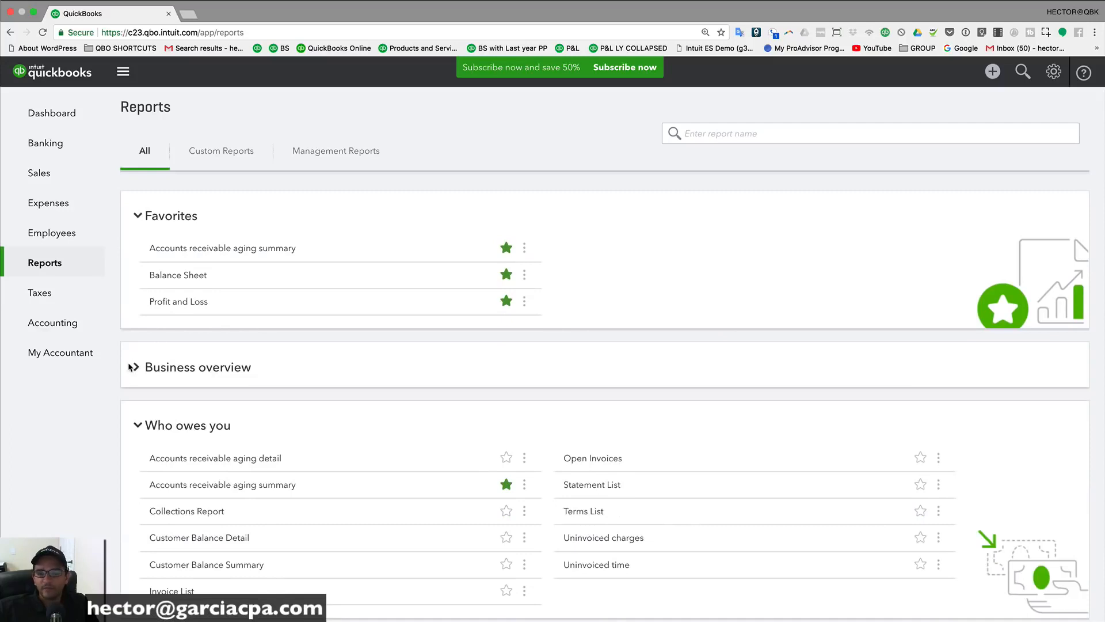
left_click(138, 216)
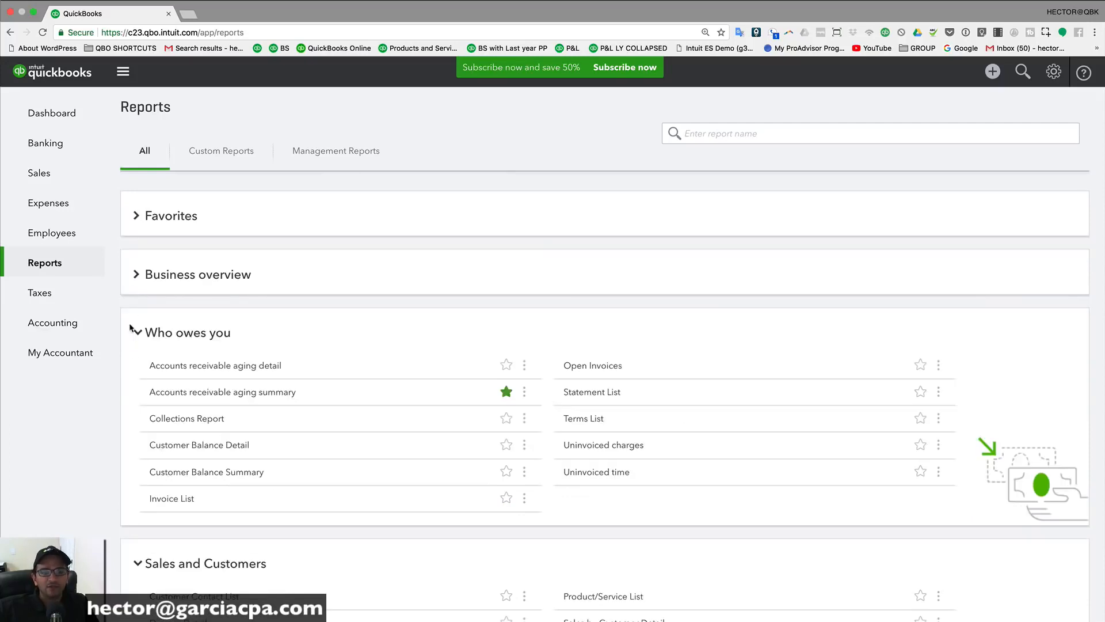
left_click(138, 333)
left_click(138, 391)
scroll(140, 395, "down", 2)
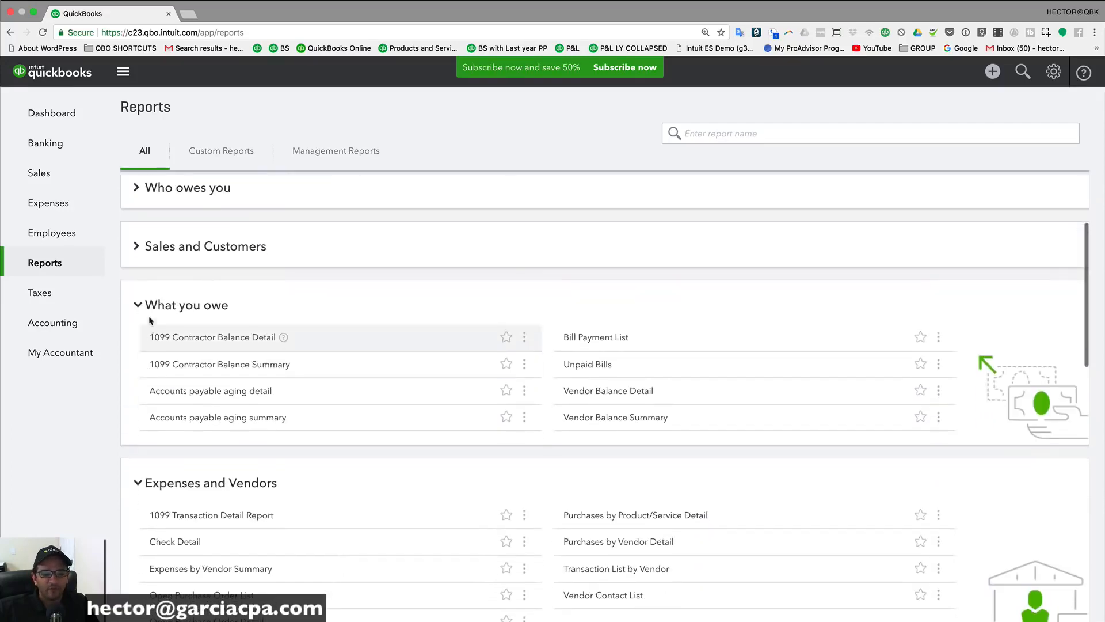
Step: Collapse What you owe, Expenses and Vendors, Sales tax, Employees, For my accountant and Payroll
left_click(136, 316)
left_click(138, 364)
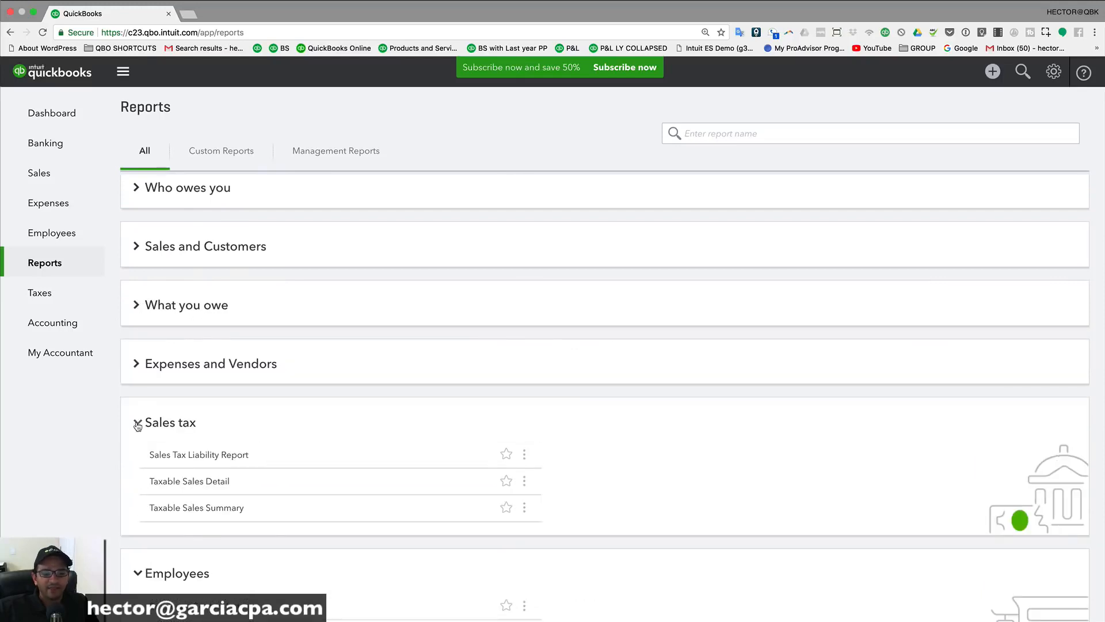
left_click(137, 425)
left_click(141, 483)
left_click(138, 536)
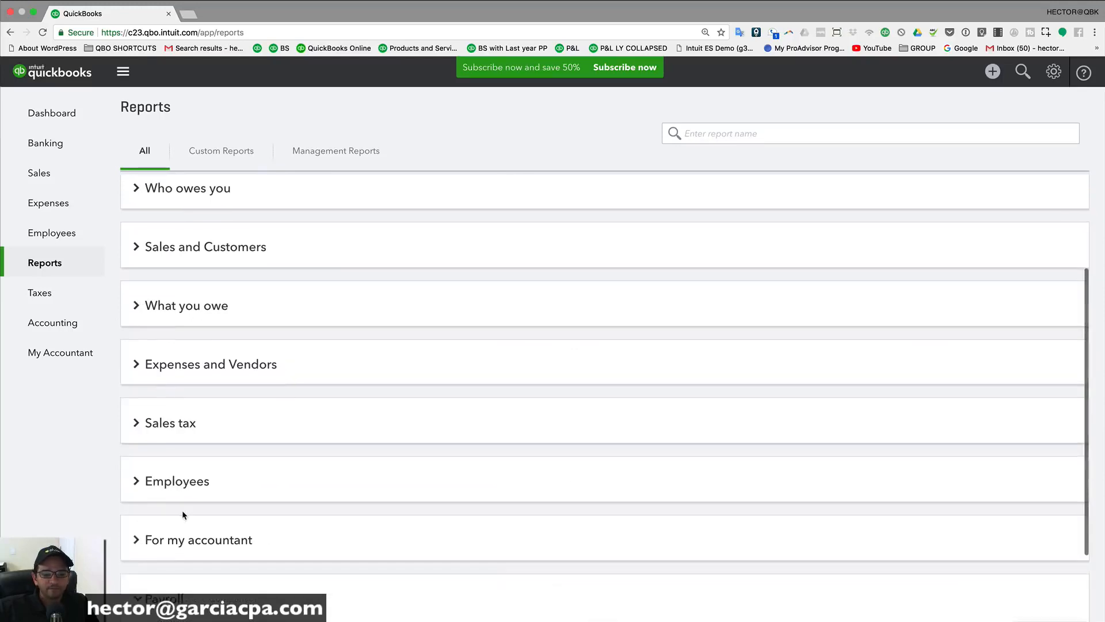
scroll(136, 501, "down", 2)
left_click(134, 494)
scroll(252, 481, "up", 5)
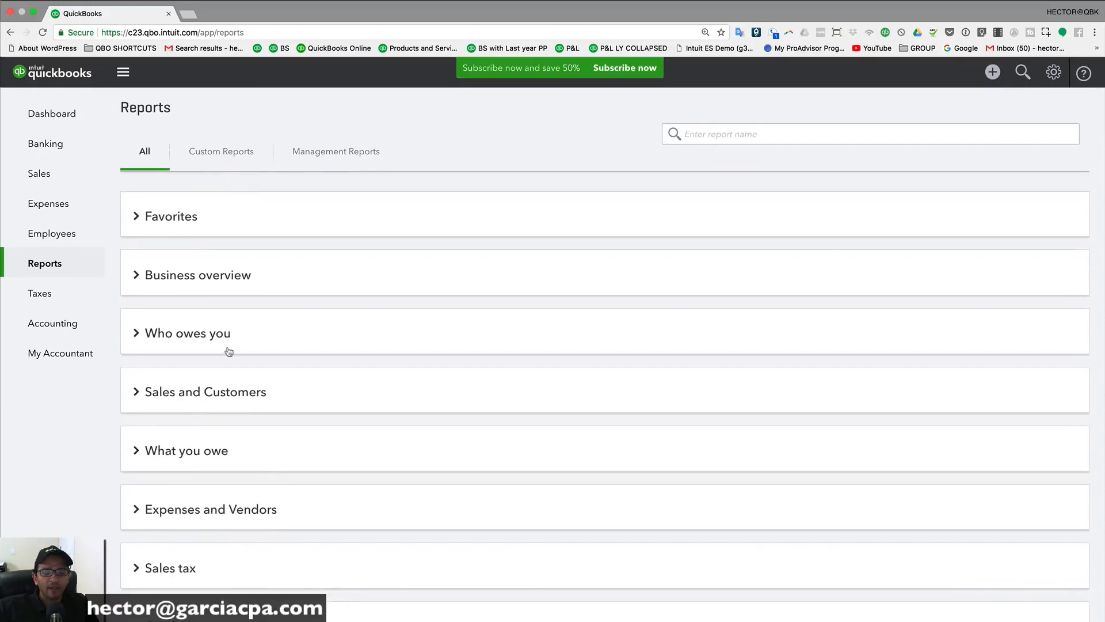
scroll(189, 237, "down", 2)
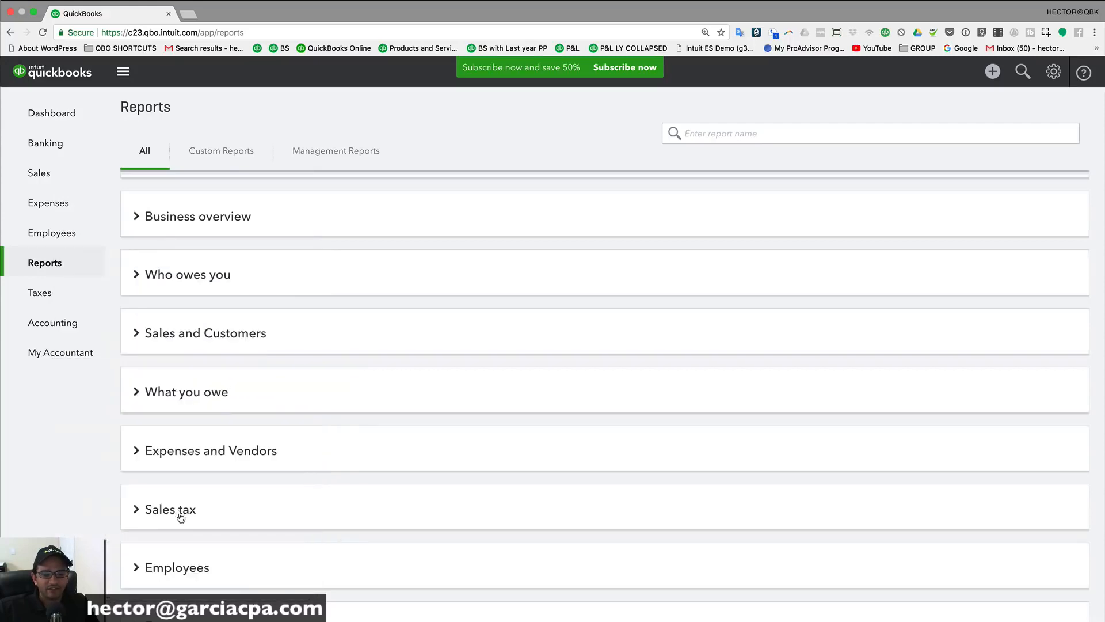
scroll(187, 511, "down", 3)
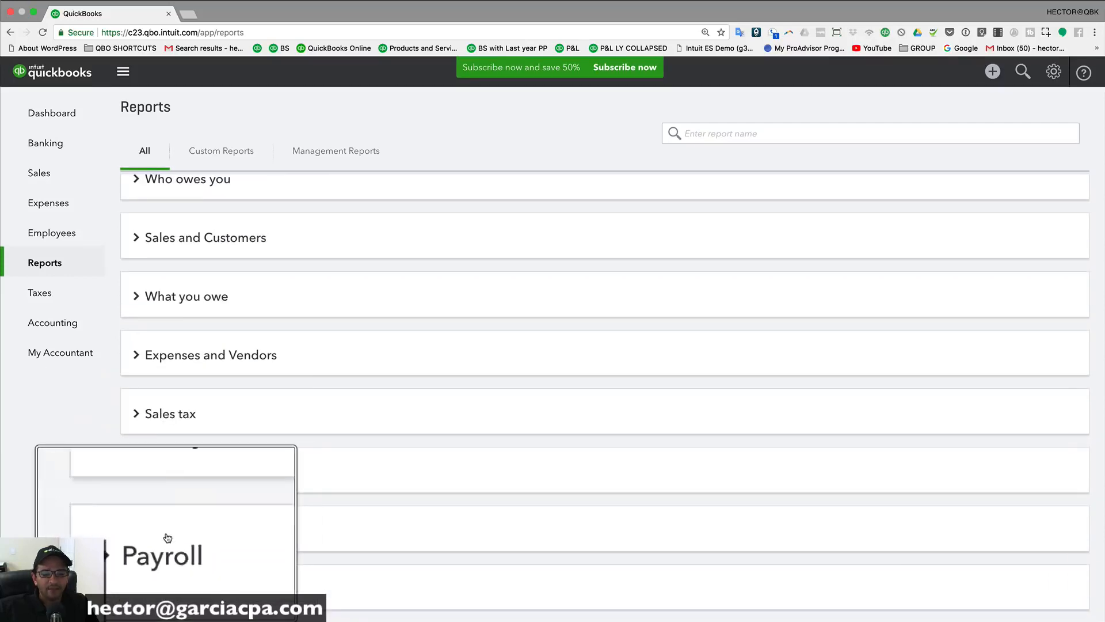
scroll(213, 367, "up", 5)
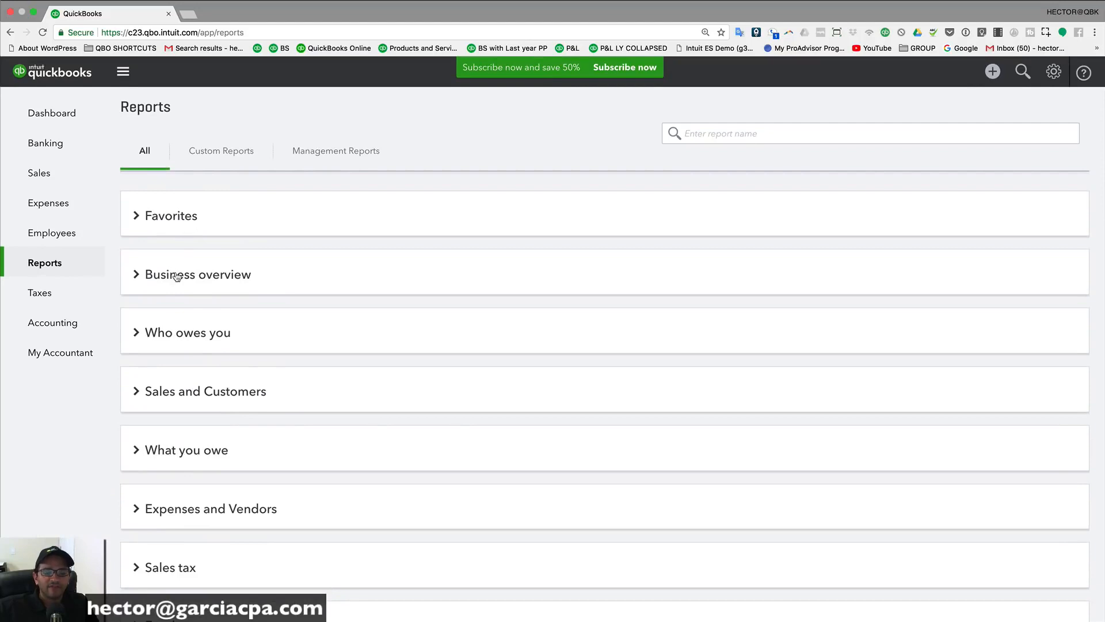
Step: Expand Business overview and star Profit and Loss as a favorite
left_click(177, 276)
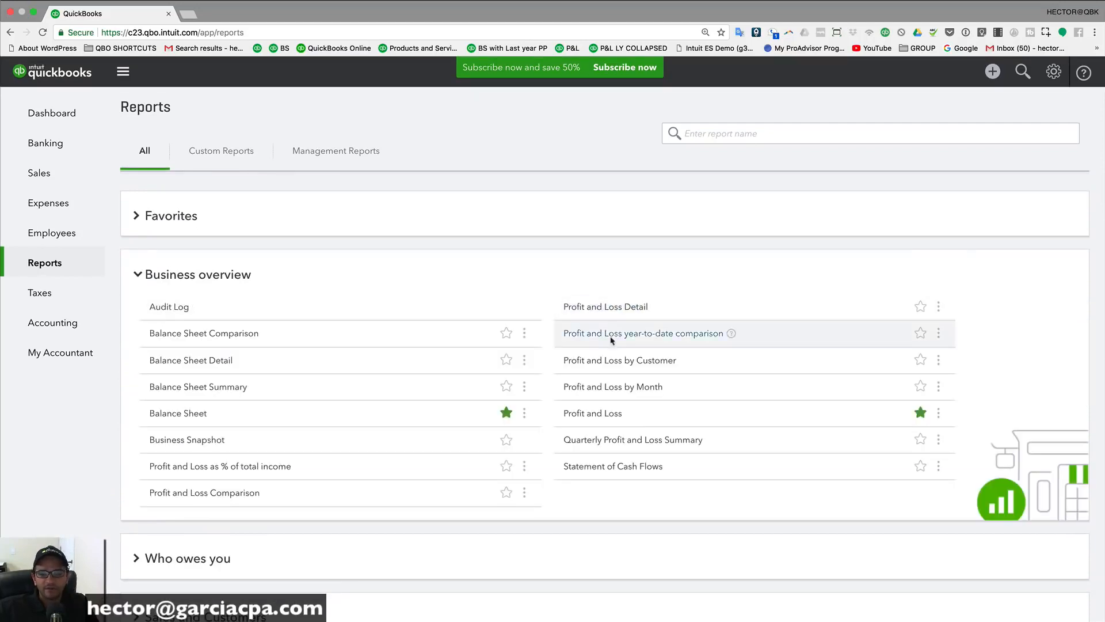
scroll(597, 405, "up", 5)
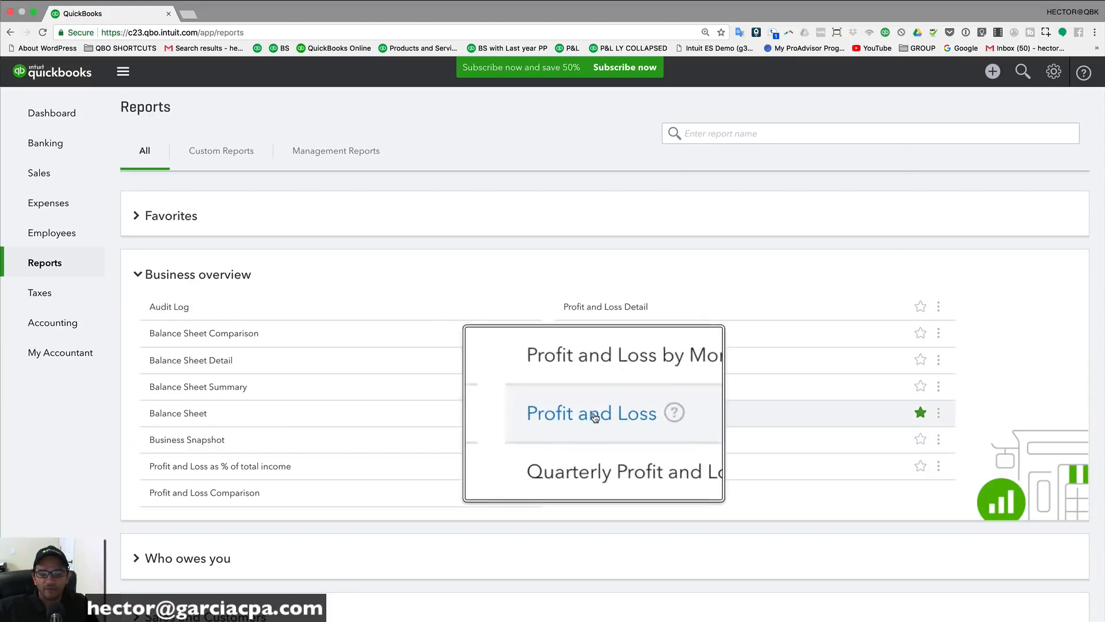
scroll(921, 417, "up", 2)
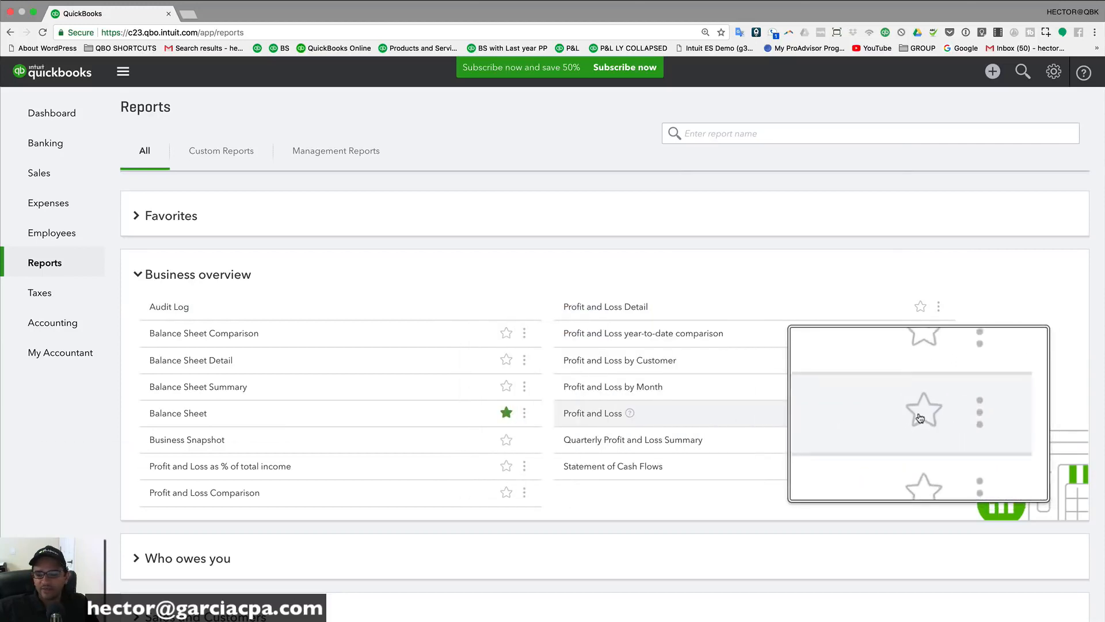
scroll(919, 418, "down", 5)
left_click(920, 415)
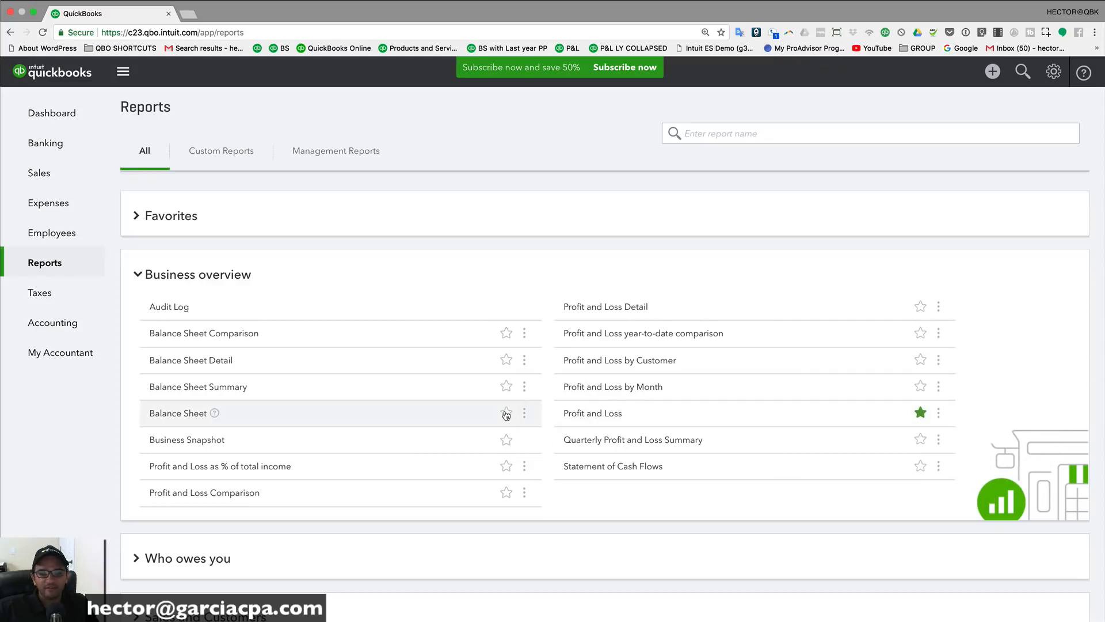
Step: Star Statement of Cash Flows as a favorite
scroll(506, 415, "up", 3)
scroll(171, 414, "up", 5)
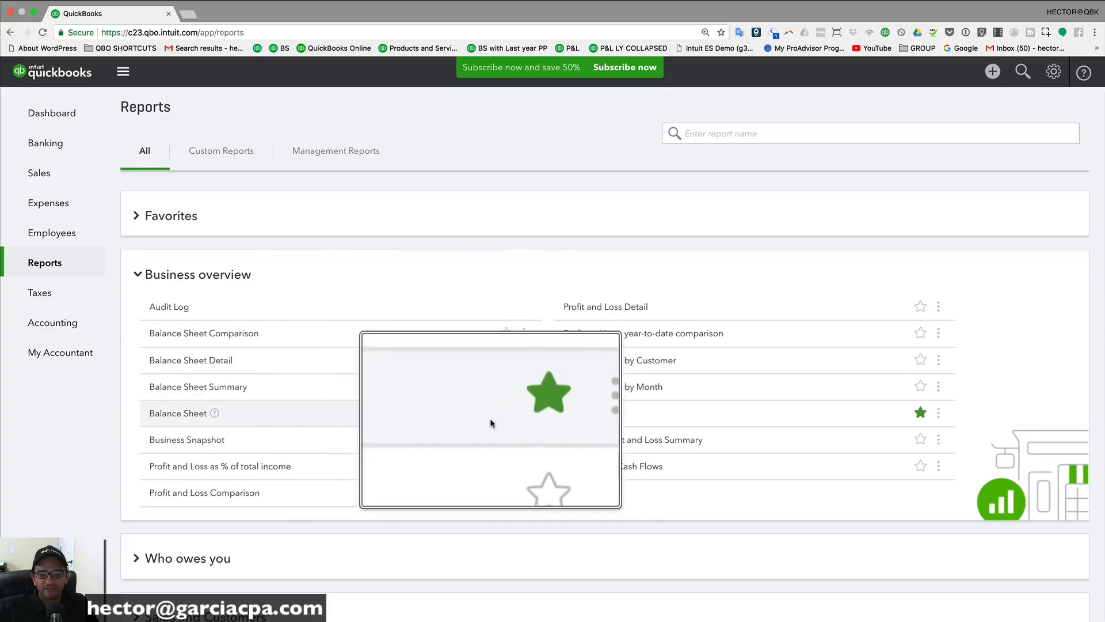
scroll(489, 420, "down", 5)
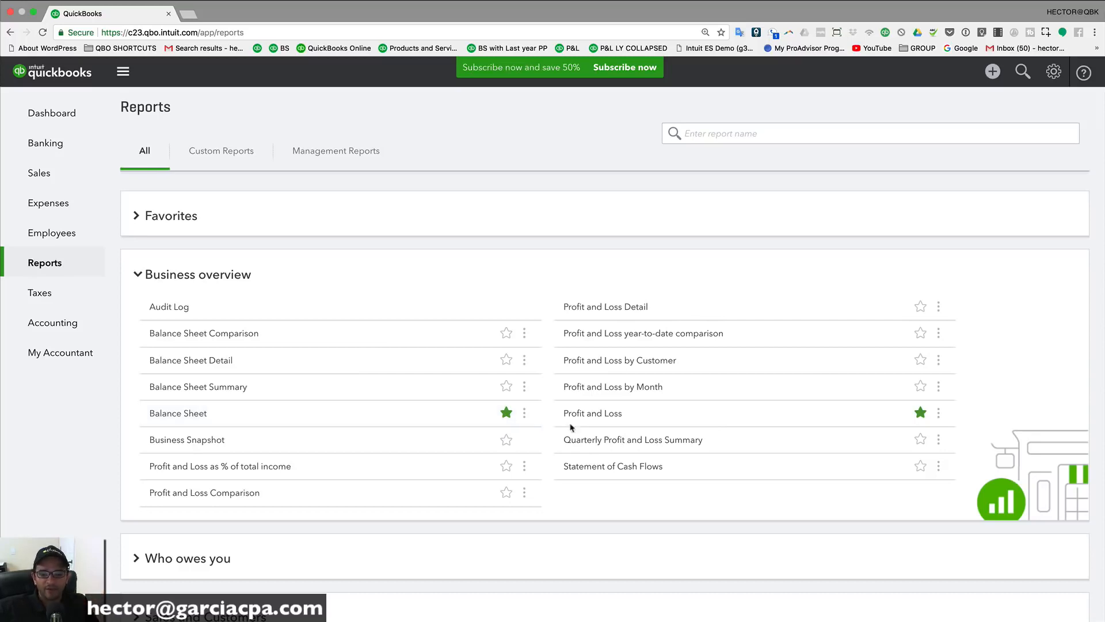
scroll(595, 472, "up", 3)
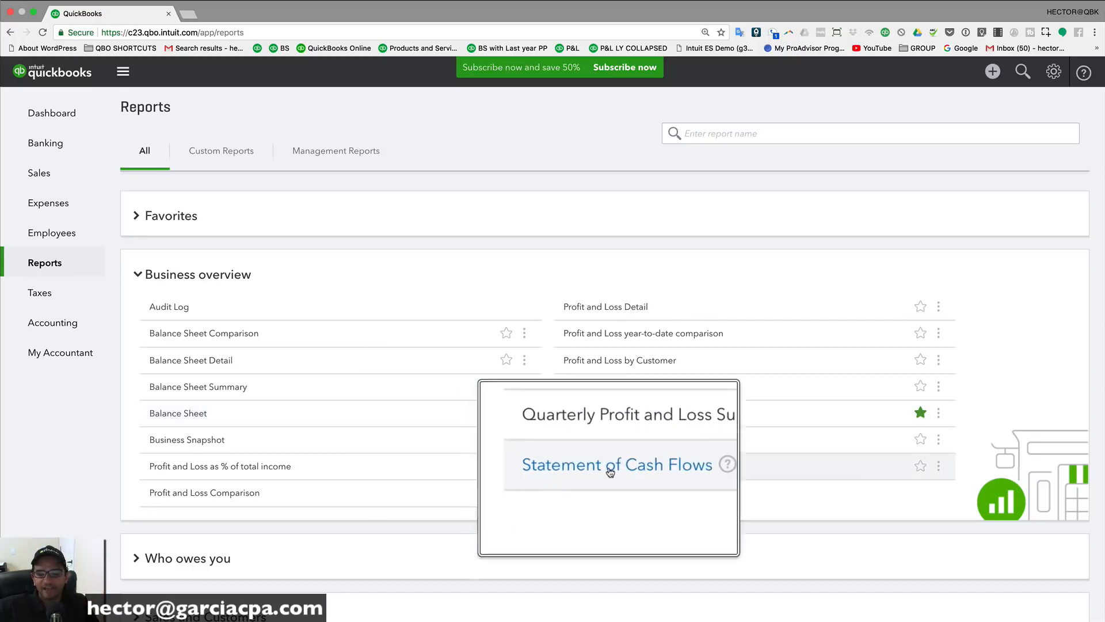
left_click(920, 466)
right_click(921, 472)
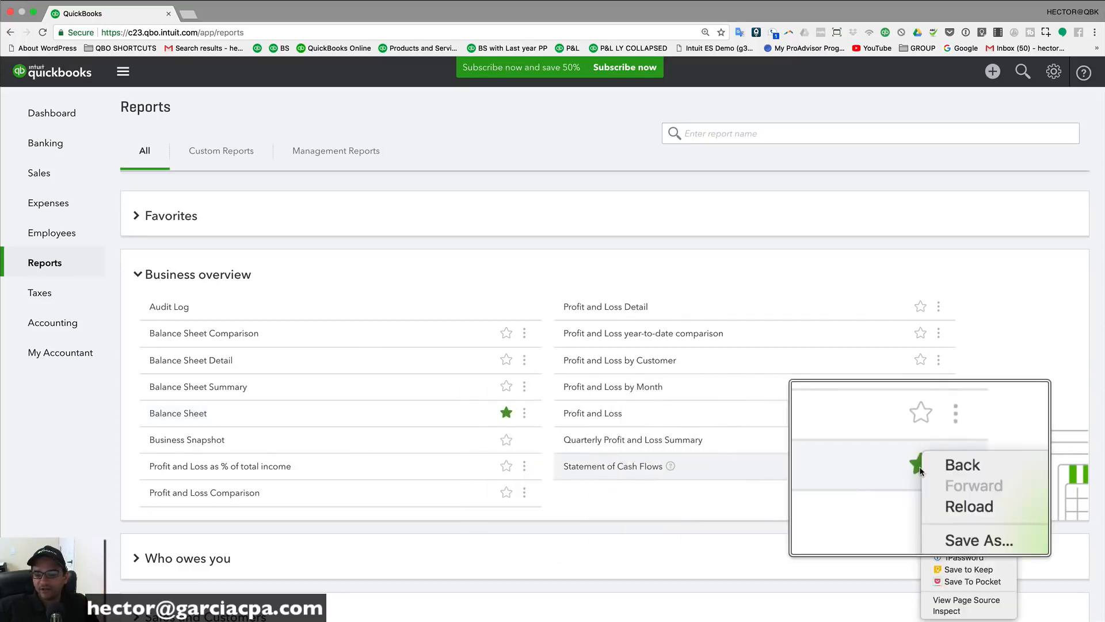
key("Escape")
left_click(922, 472)
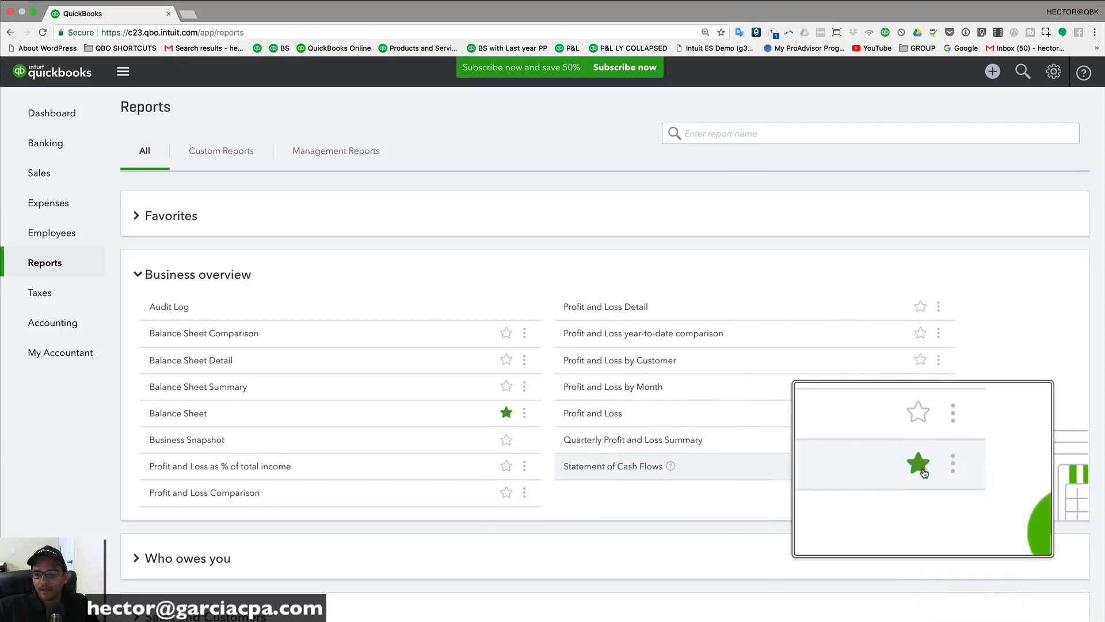
left_click(922, 471)
left_click(922, 471)
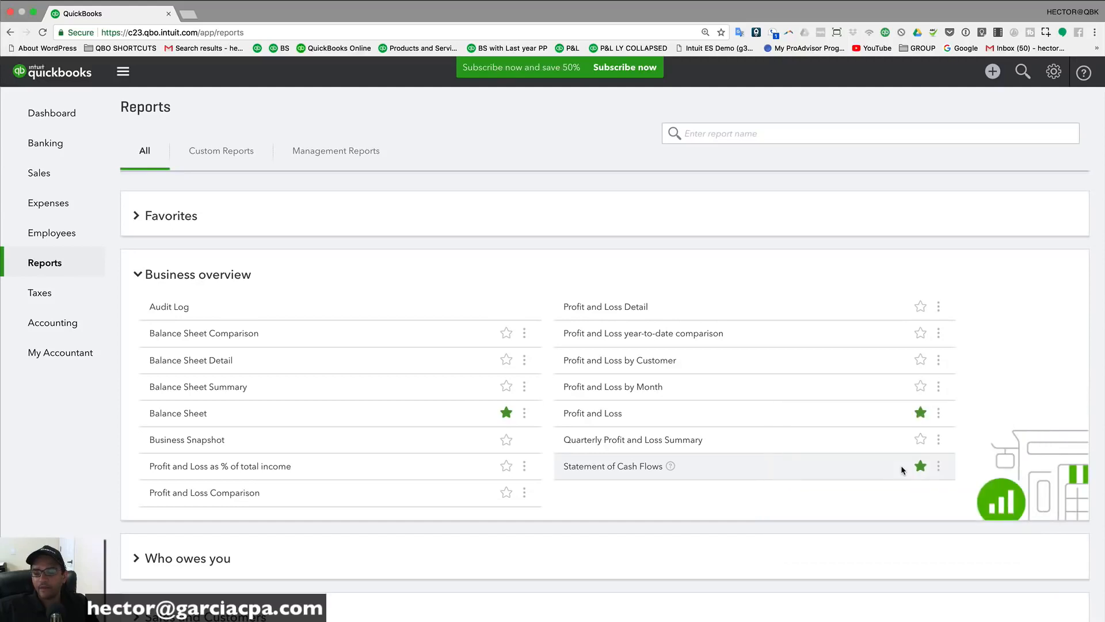
Step: Unstar Accounts receivable aging summary under Favorites and open the Profit and Loss report
left_click(137, 218)
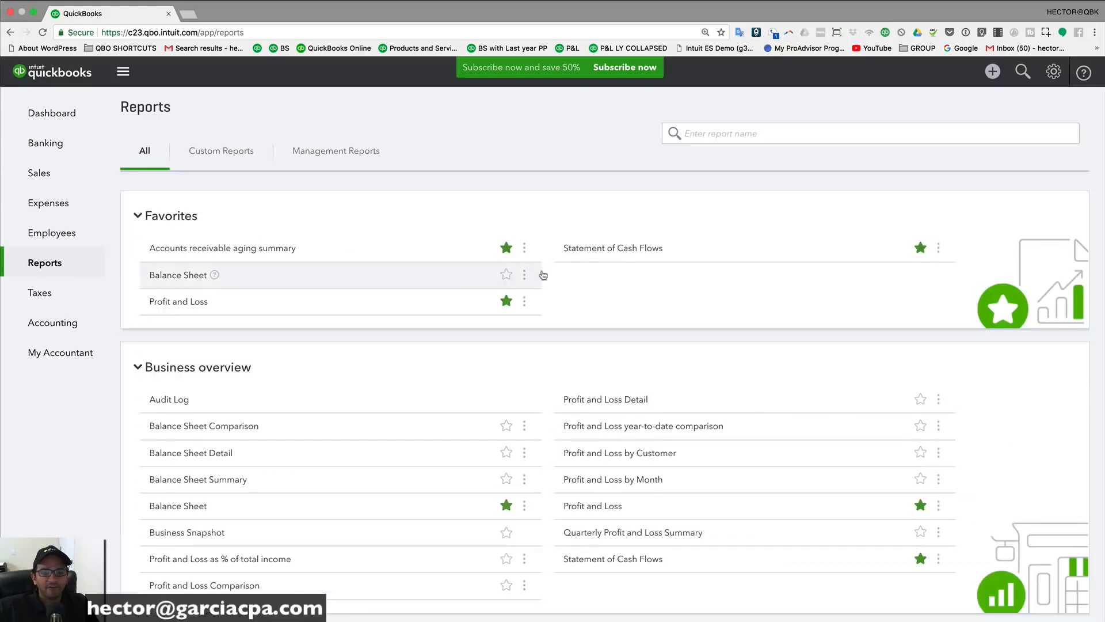
scroll(675, 249, "down", 1)
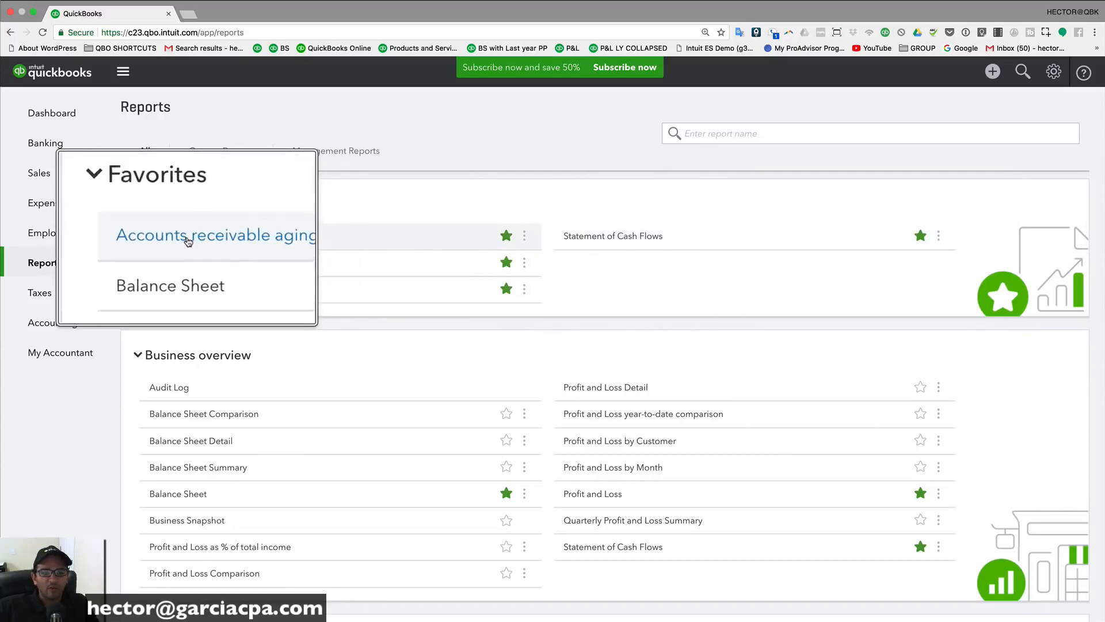
left_click(508, 237)
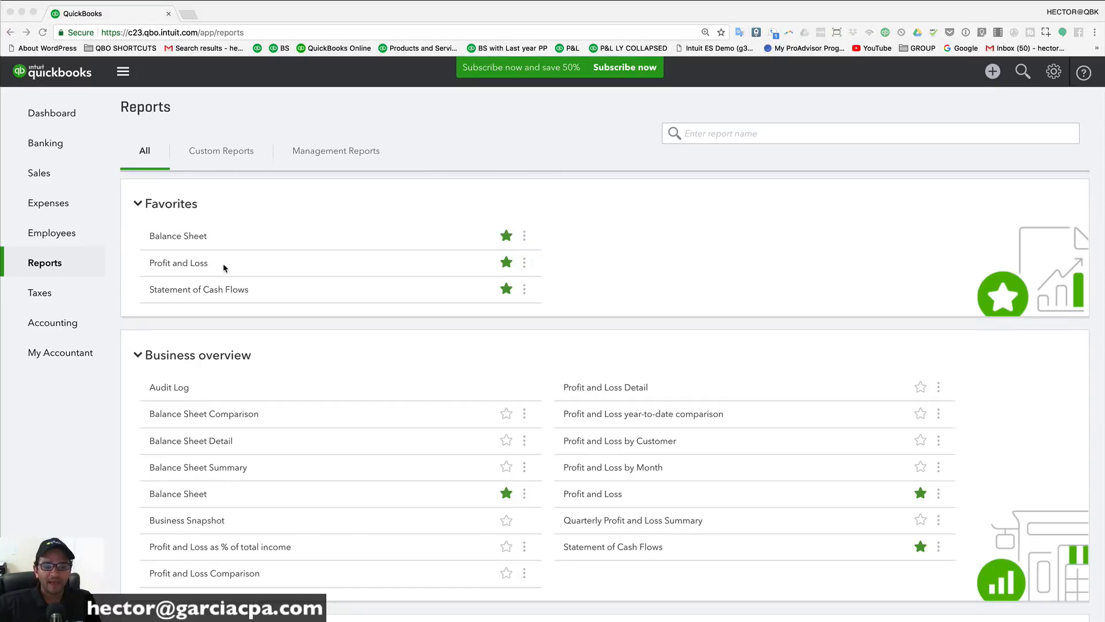
left_click(187, 264)
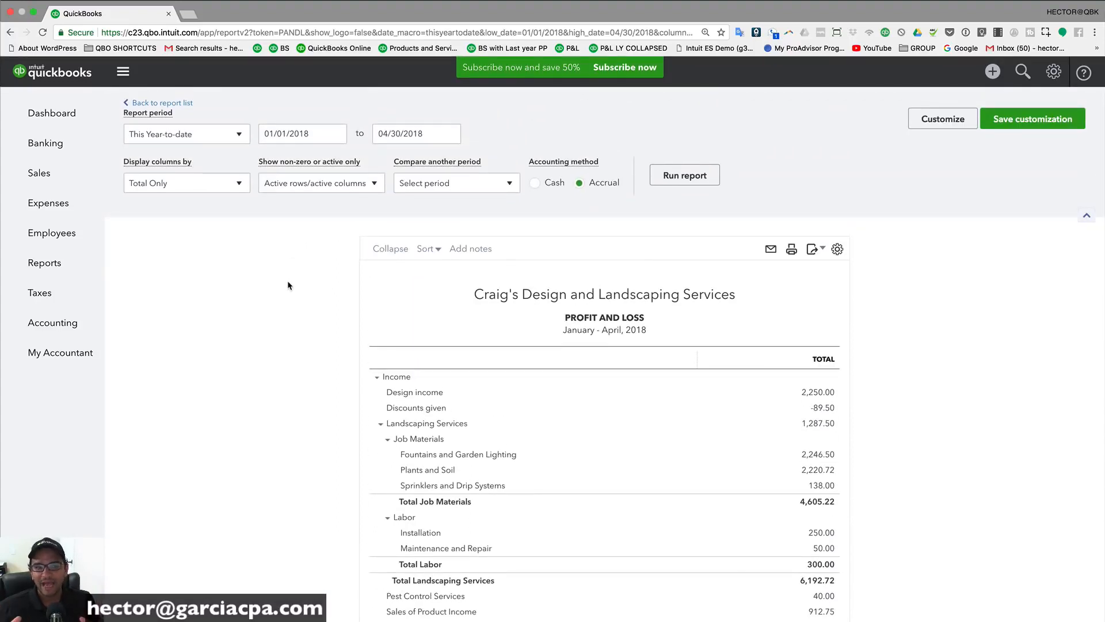
Step: Run the Profit and Loss report from 03/01/2018 to 03/31/2018, showing total income $4,526.72
left_click(210, 136)
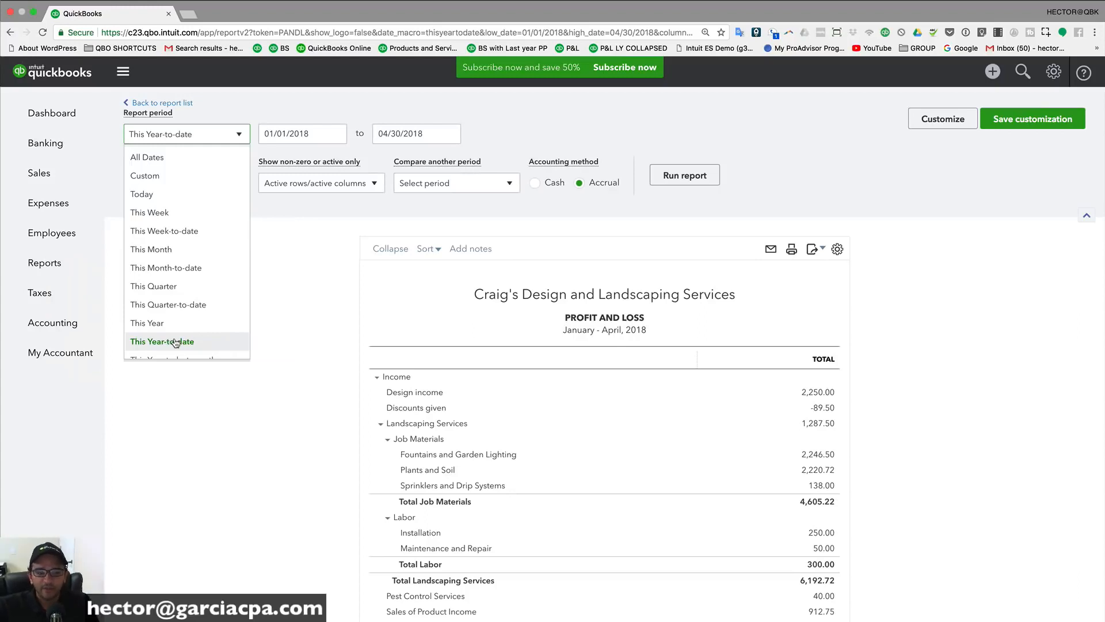
left_click(316, 339)
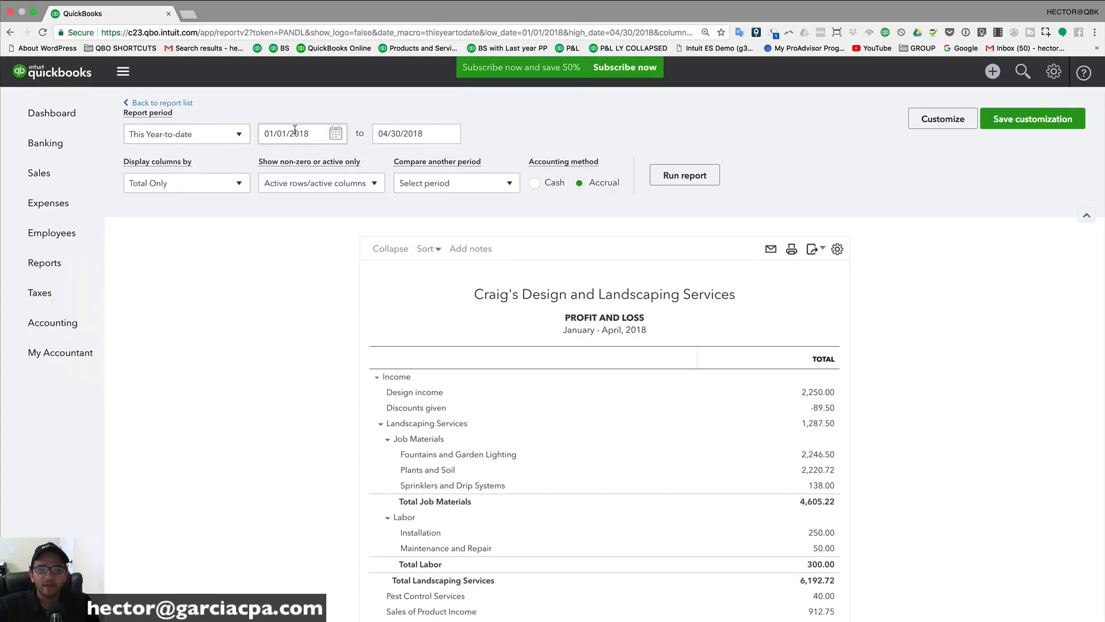
left_click_drag(307, 134, 271, 133)
key("Tab")
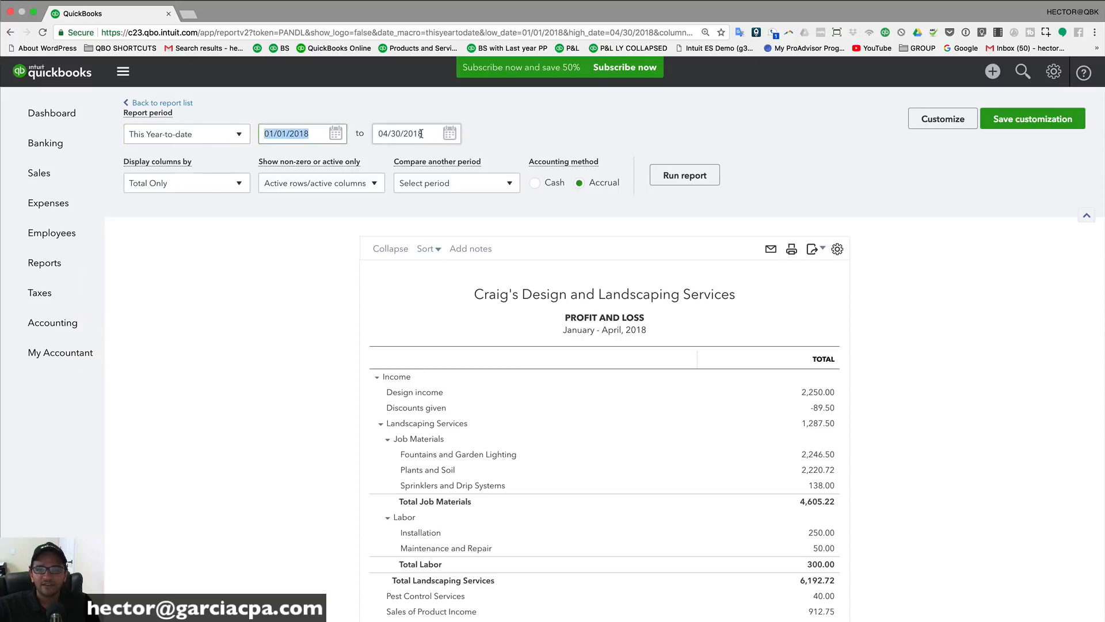
left_click(337, 134)
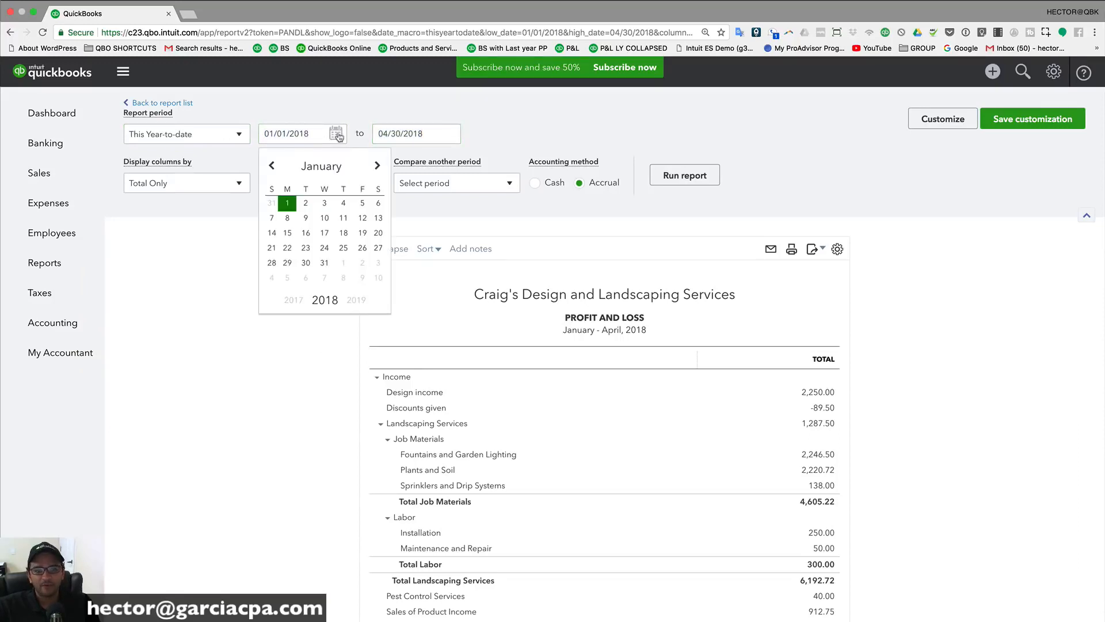
left_click(377, 167)
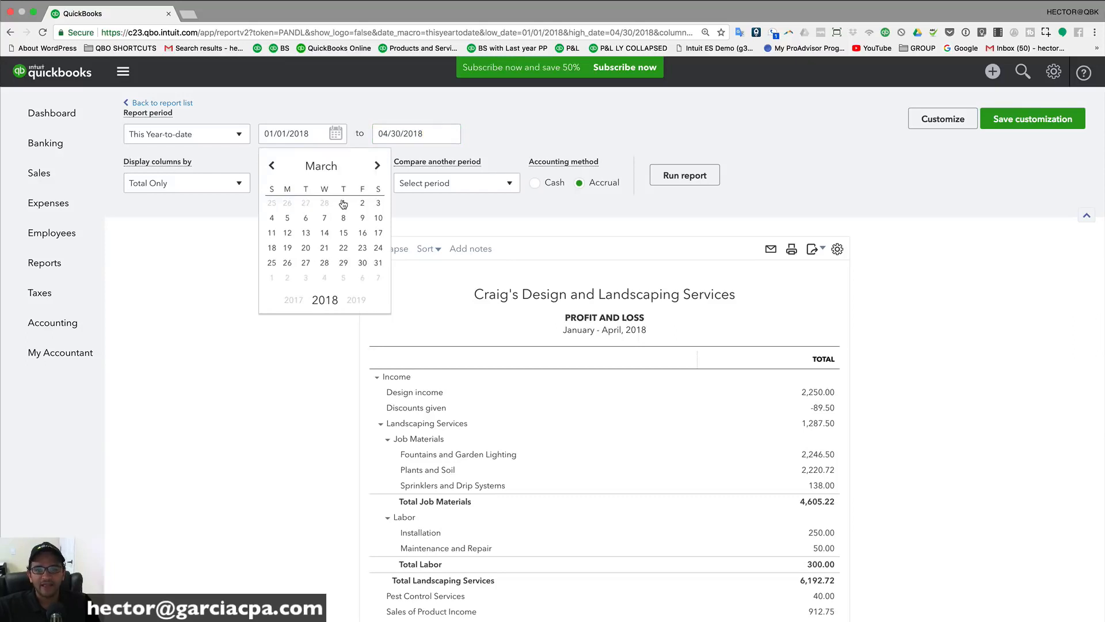
left_click(344, 204)
left_click(449, 134)
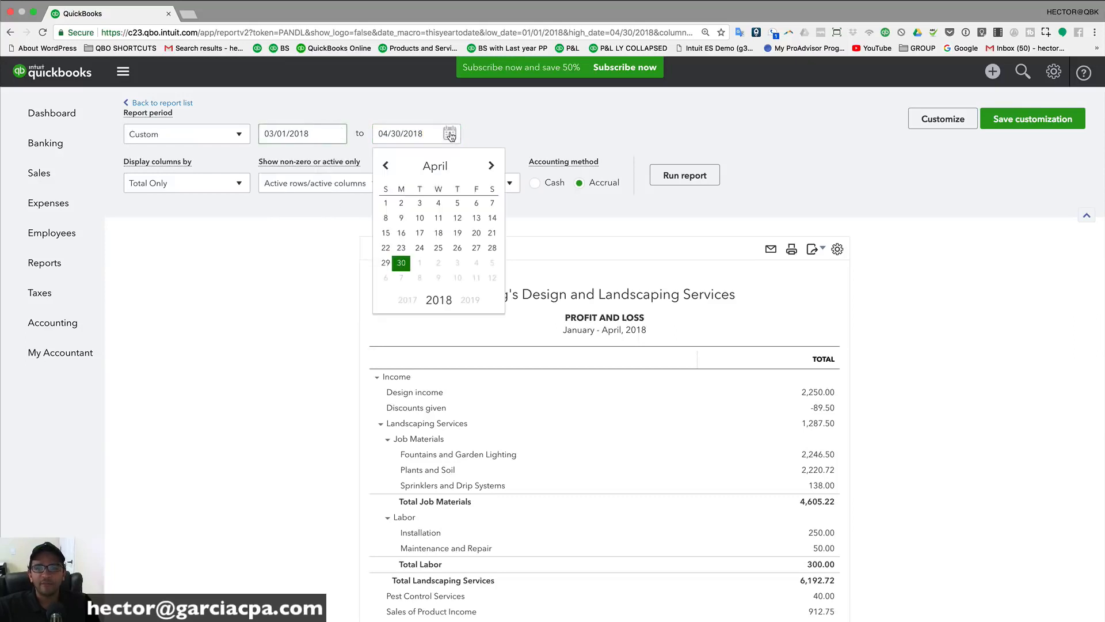
left_click(385, 167)
left_click(492, 263)
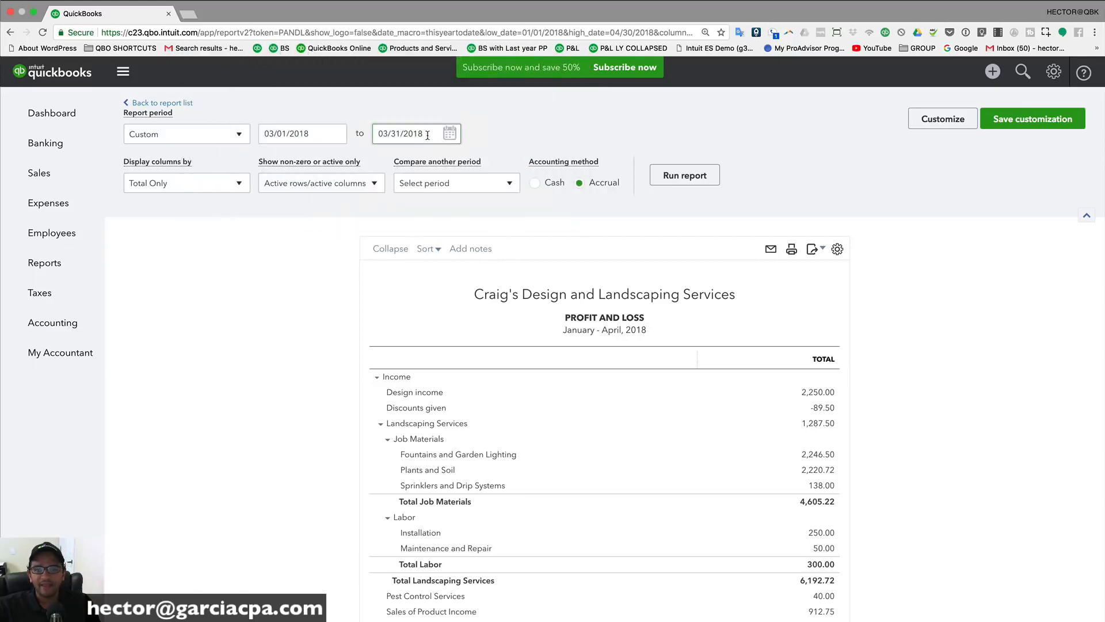
left_click(685, 176)
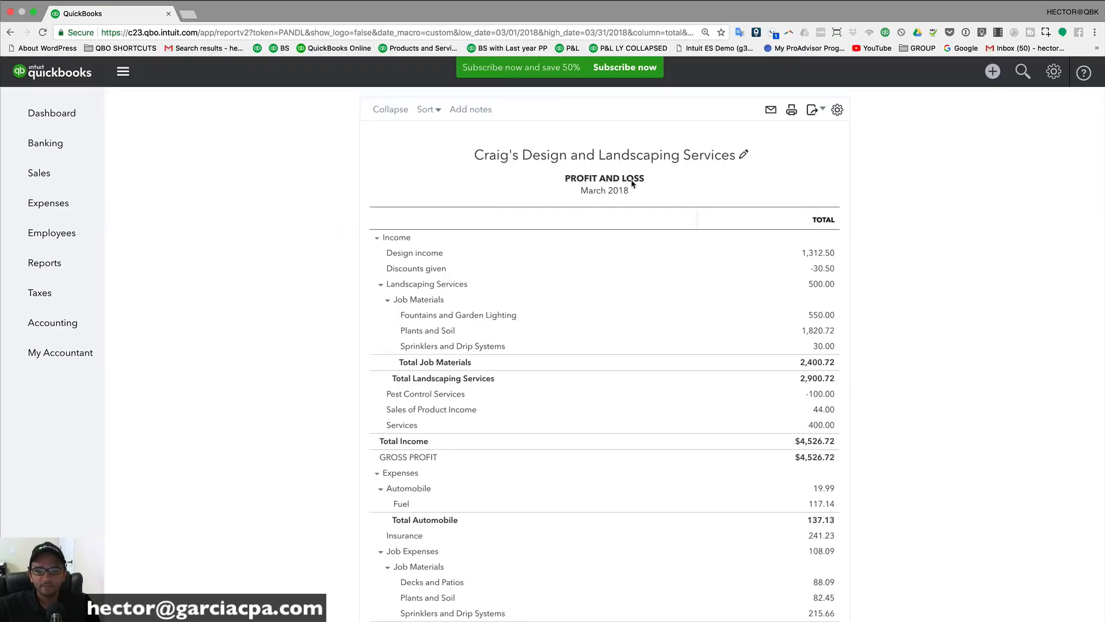
Step: Try the report periods This Month, This Year, Last Week and Last Quarter
scroll(587, 260, "down", 1)
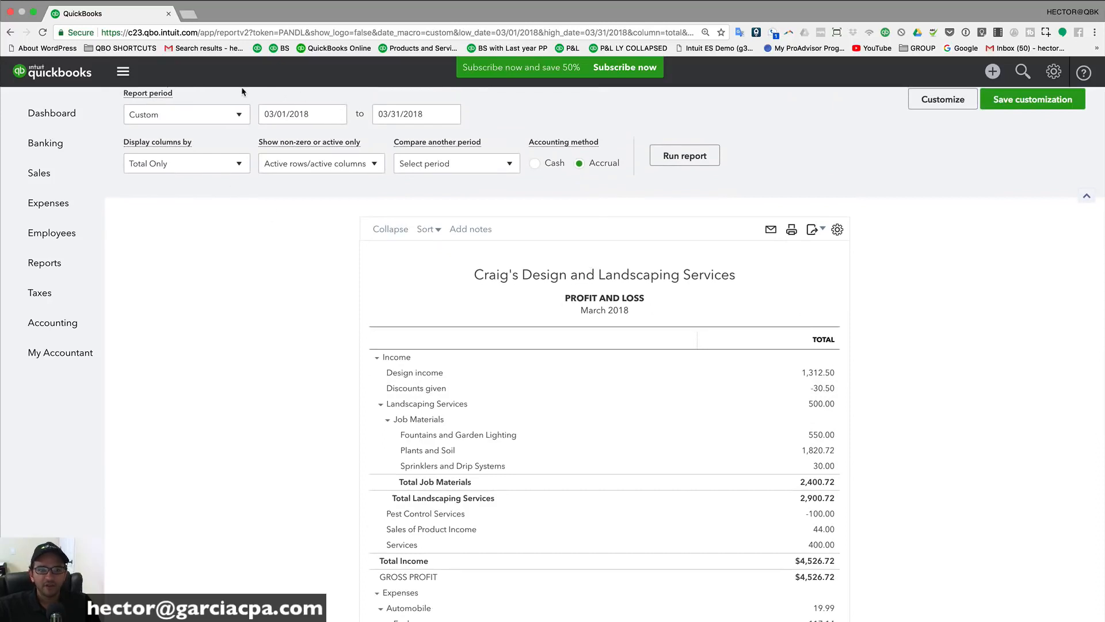
scroll(256, 141, "up", 1)
left_click(182, 138)
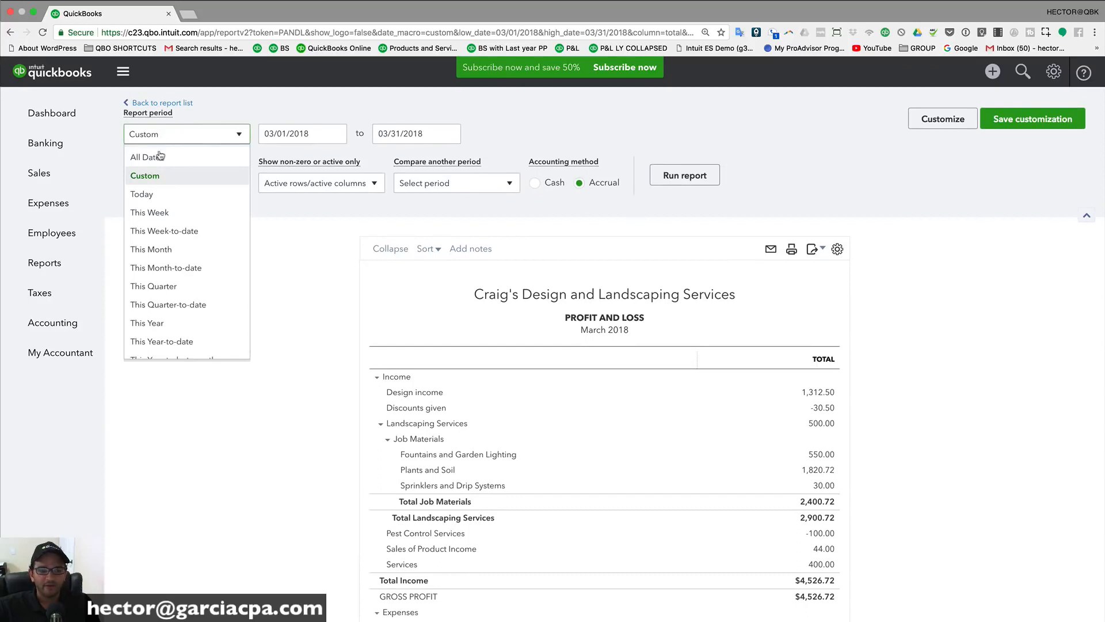
left_click(166, 252)
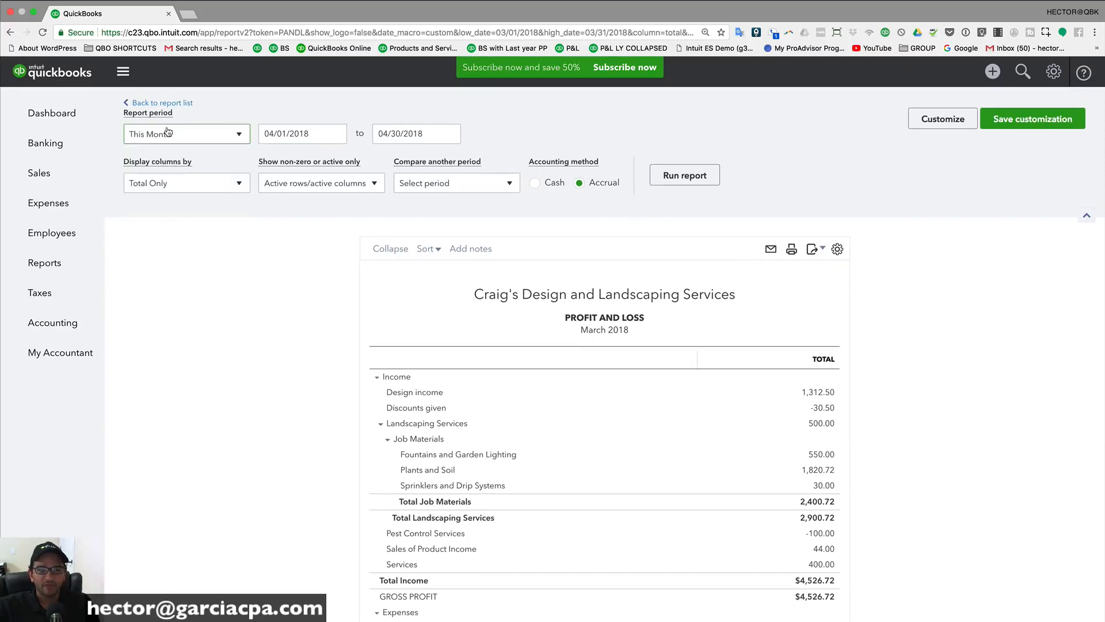
left_click(167, 132)
left_click(161, 323)
left_click(179, 138)
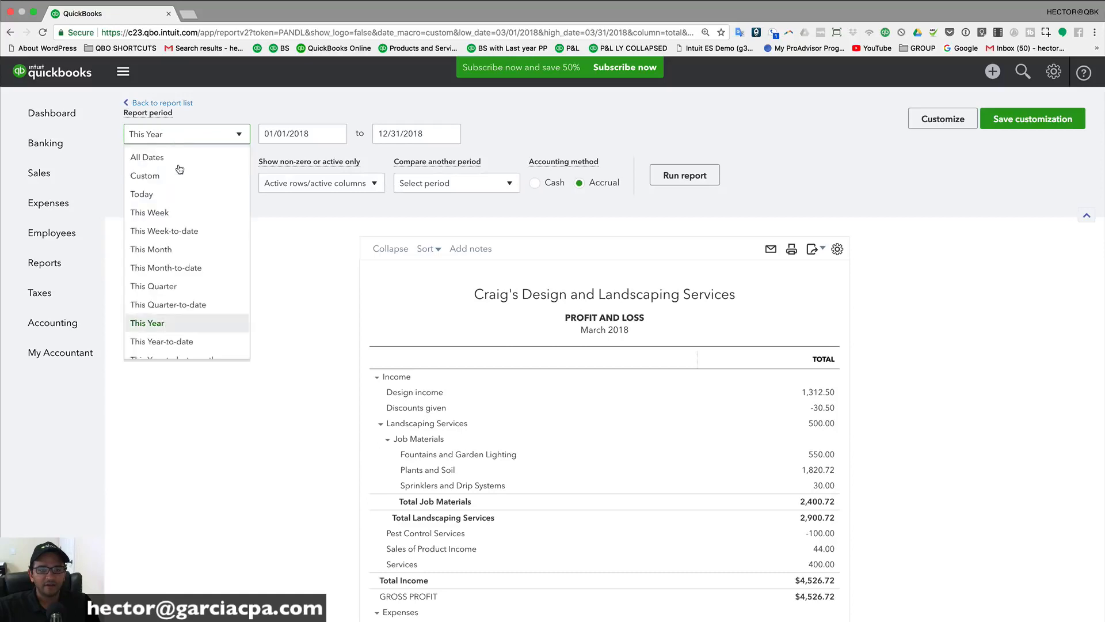
scroll(179, 230, "down", 3)
left_click(173, 284)
left_click(171, 136)
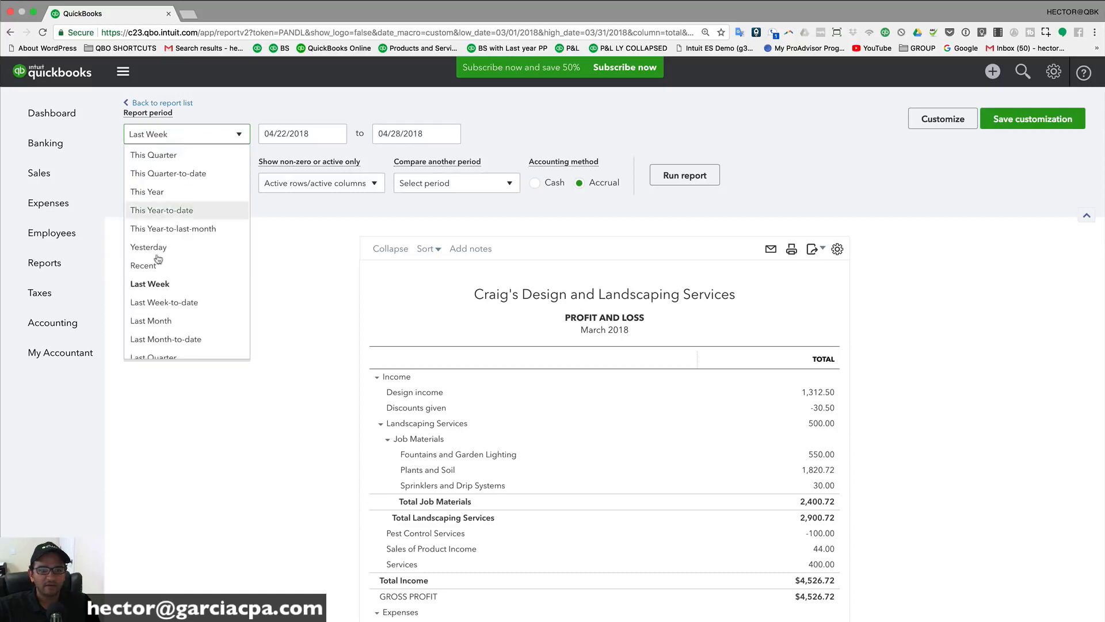
scroll(164, 271, "down", 3)
left_click(165, 231)
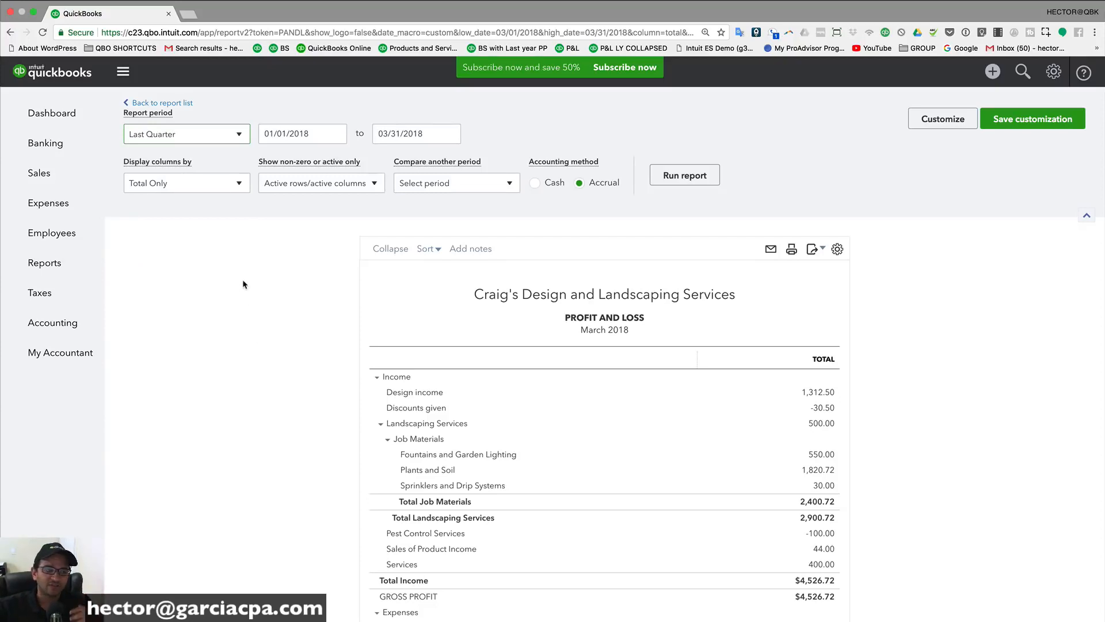
Step: Set the report period to Last Month, with dates 03/01/2018 to 03/31/2018
left_click(196, 143)
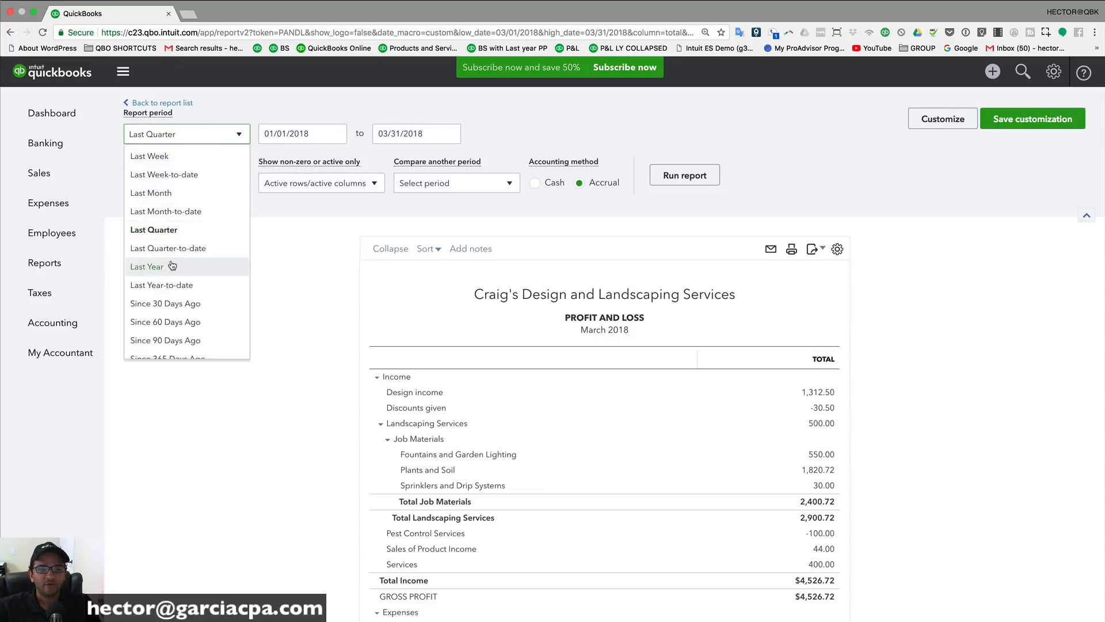
left_click(177, 193)
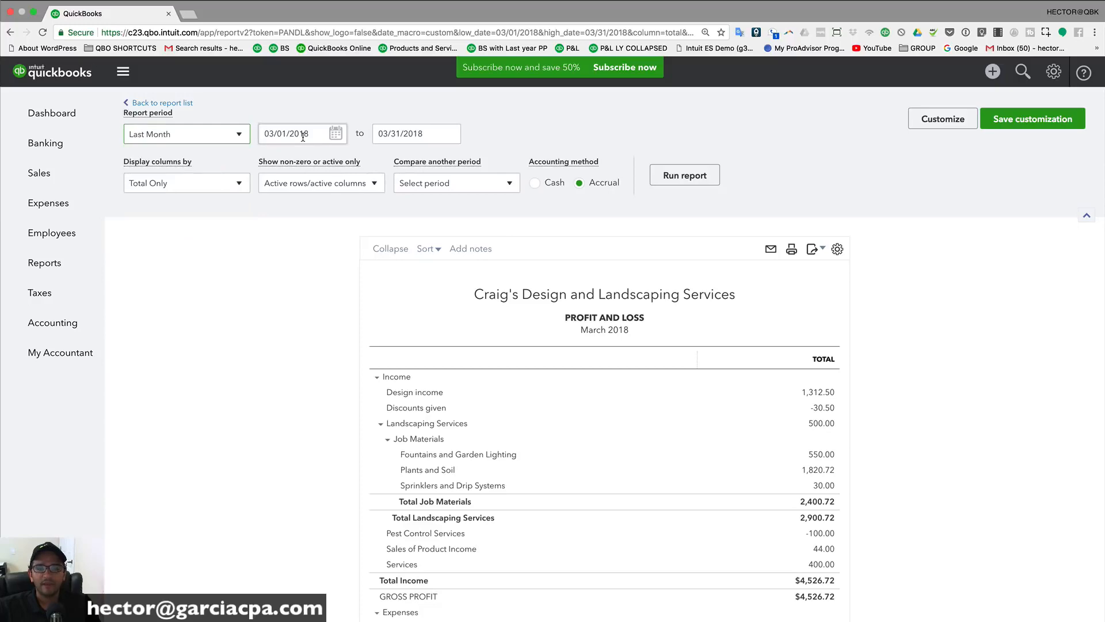
scroll(303, 137, "down", 3)
scroll(303, 137, "up", 3)
scroll(427, 134, "up", 3)
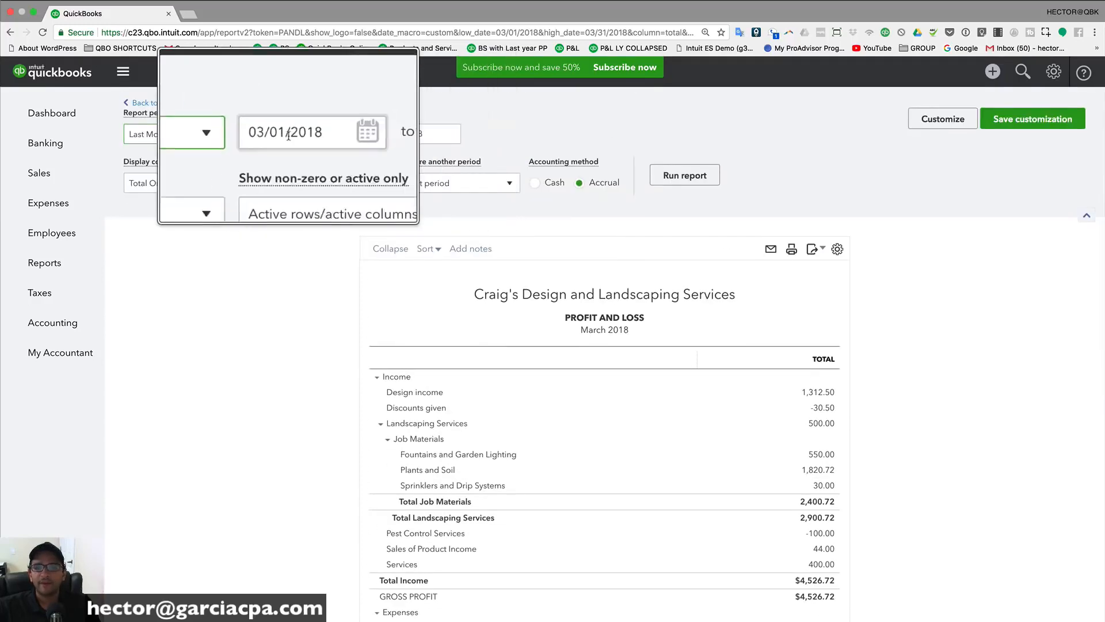
scroll(289, 136, "down", 3)
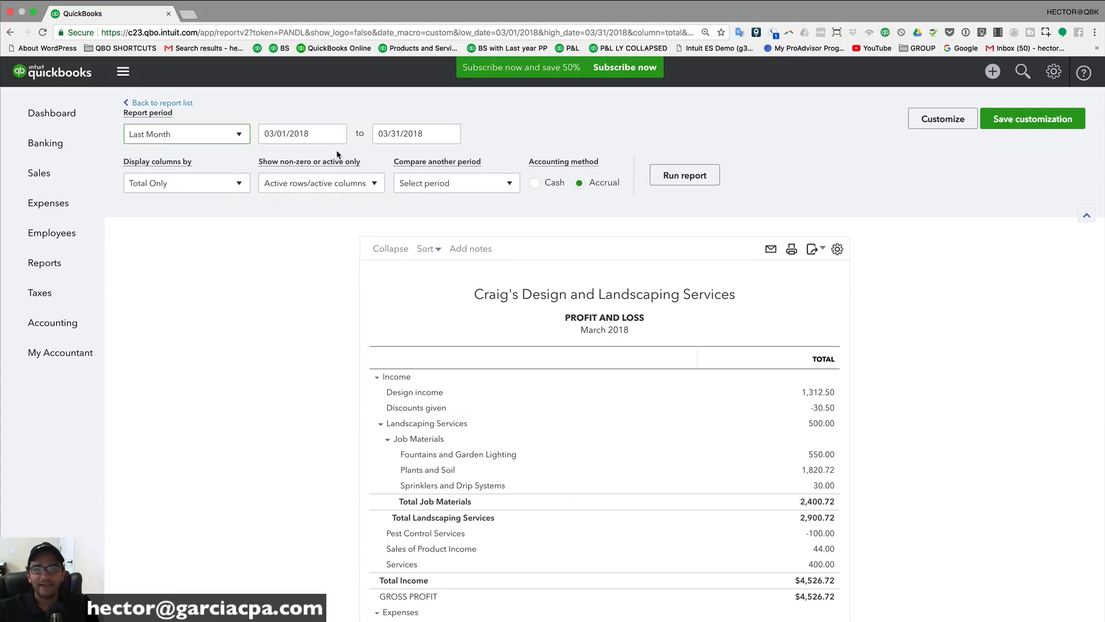
left_click(335, 135)
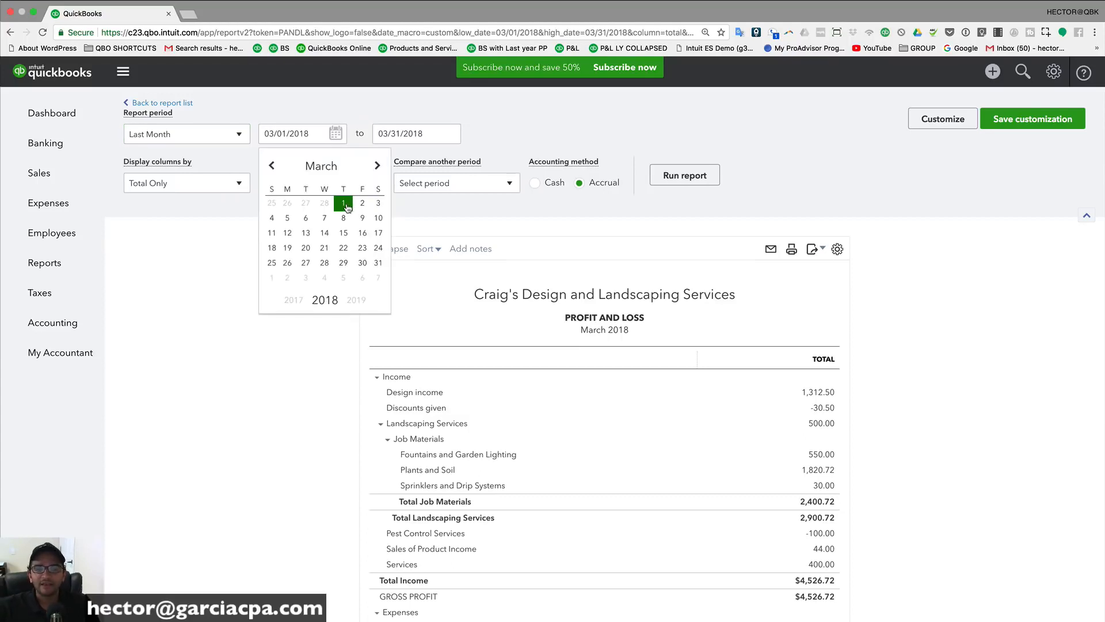
left_click(343, 205)
left_click(449, 134)
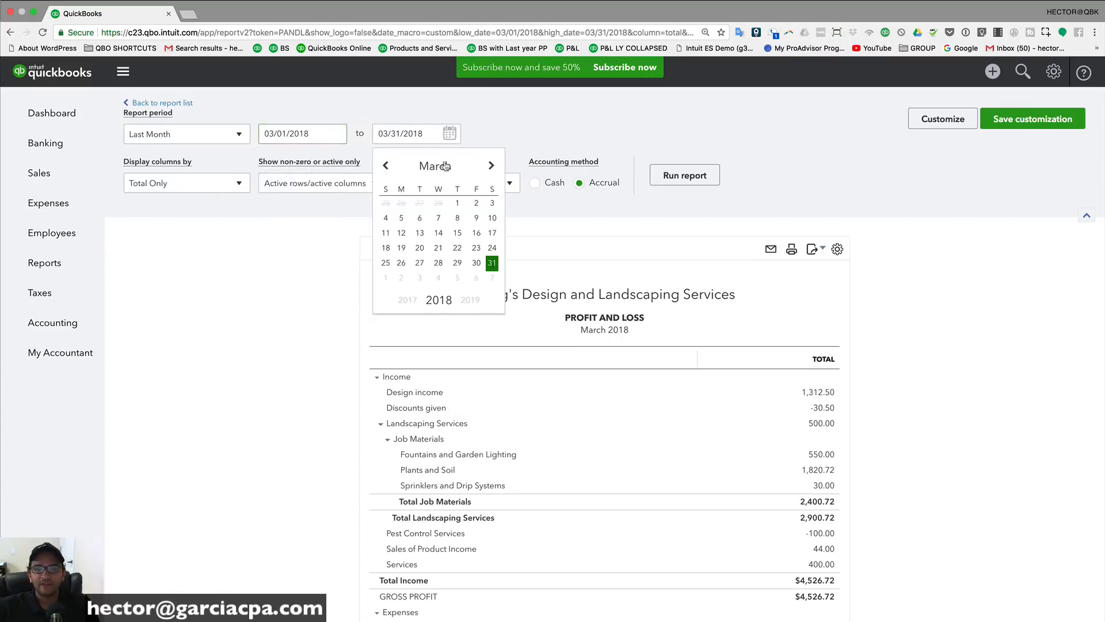
left_click(476, 263)
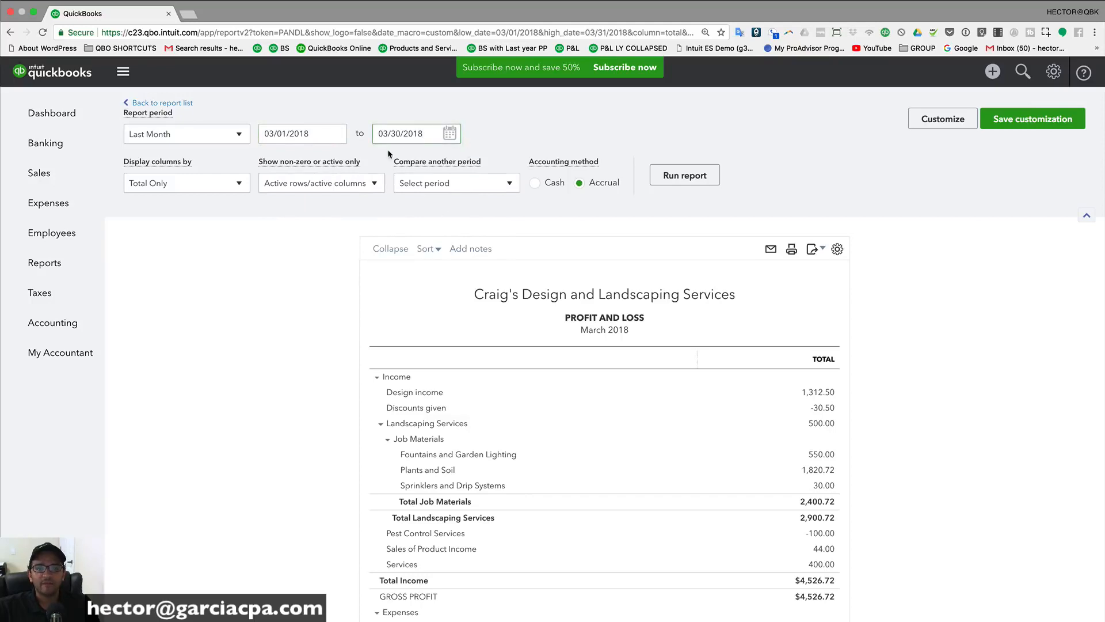
left_click(450, 134)
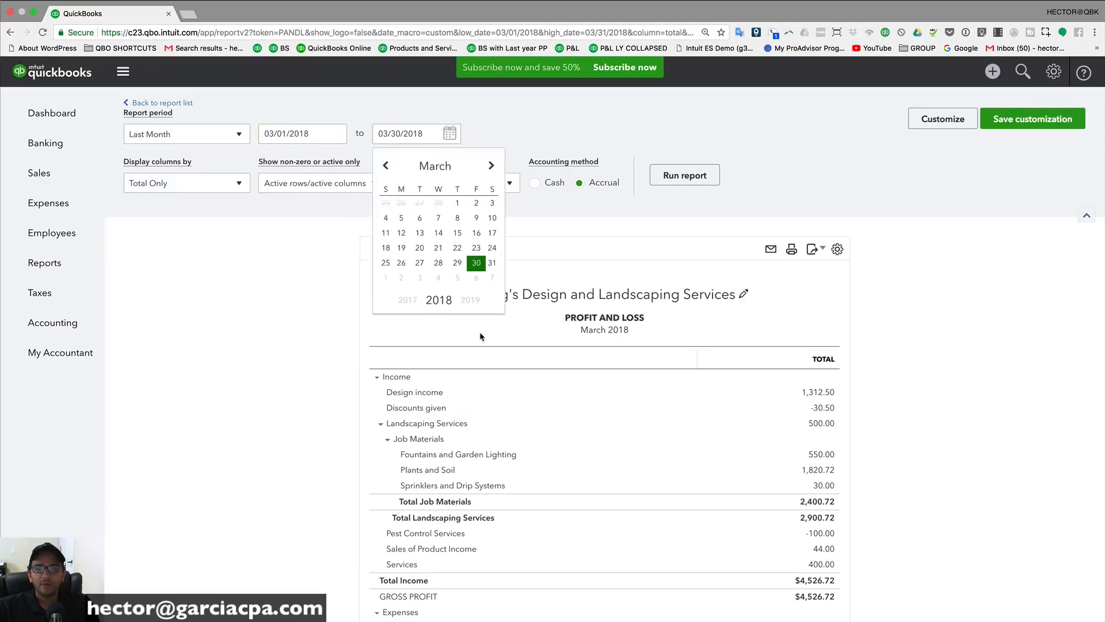
left_click(492, 262)
left_click_drag(322, 137, 262, 136)
left_click_drag(442, 138, 347, 130)
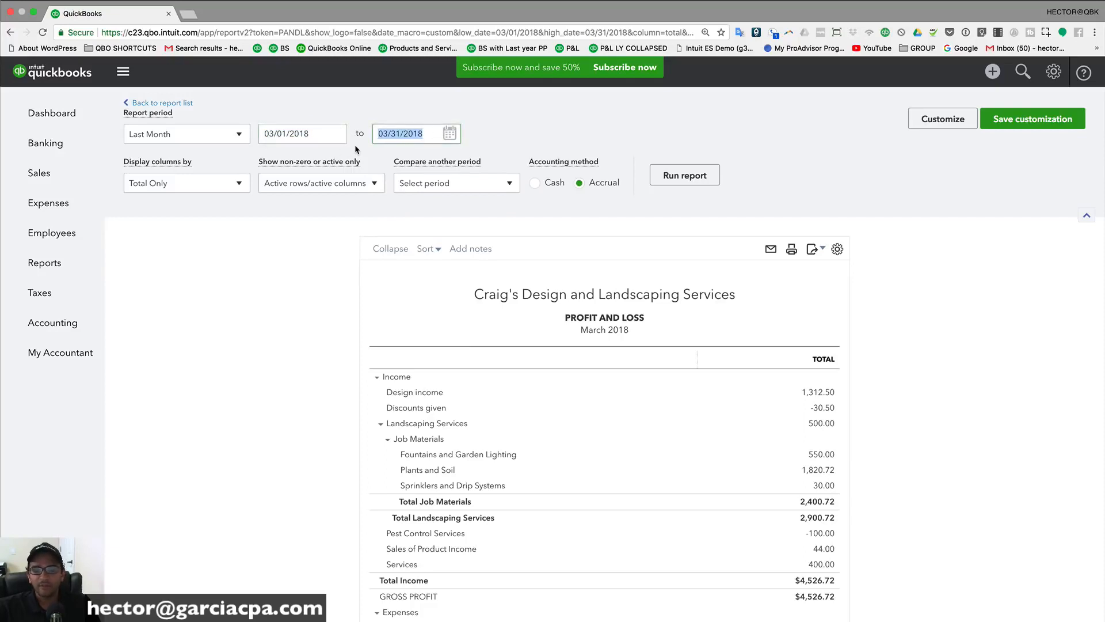
Step: Collapse the report to top-level accounts, showing total expenses of $2,348.70
left_click(387, 249)
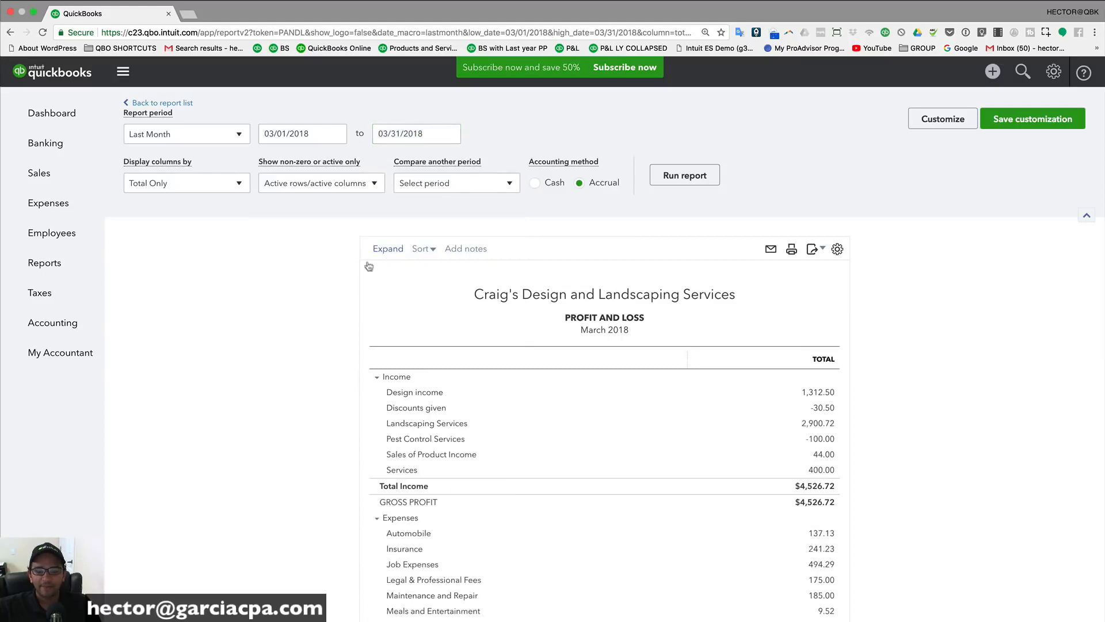
scroll(302, 393, "down", 3)
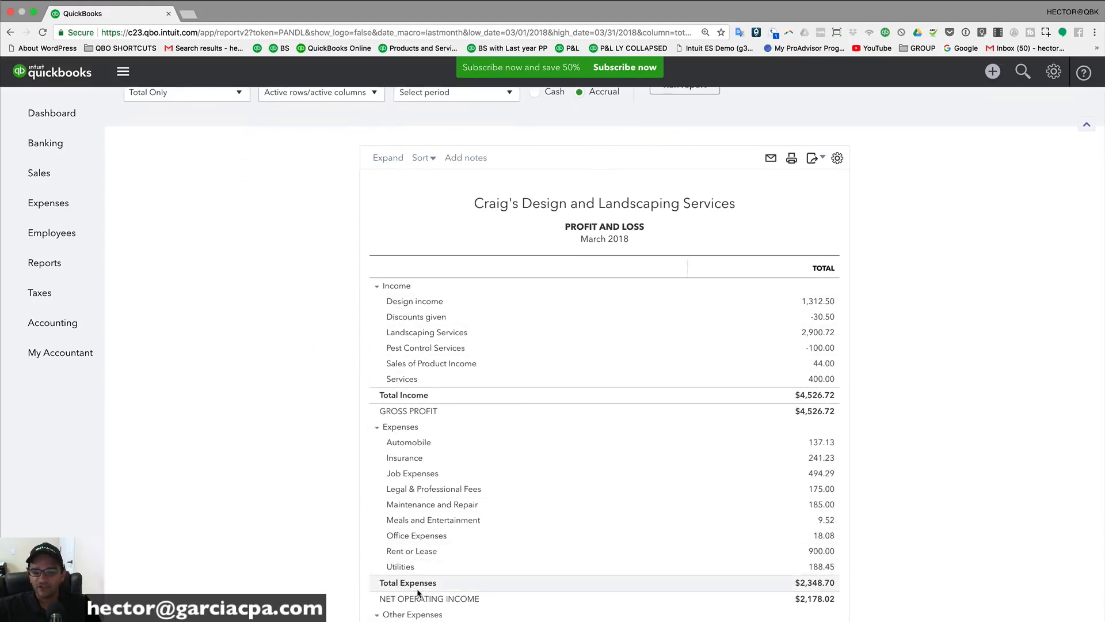
scroll(396, 350, "up", 3)
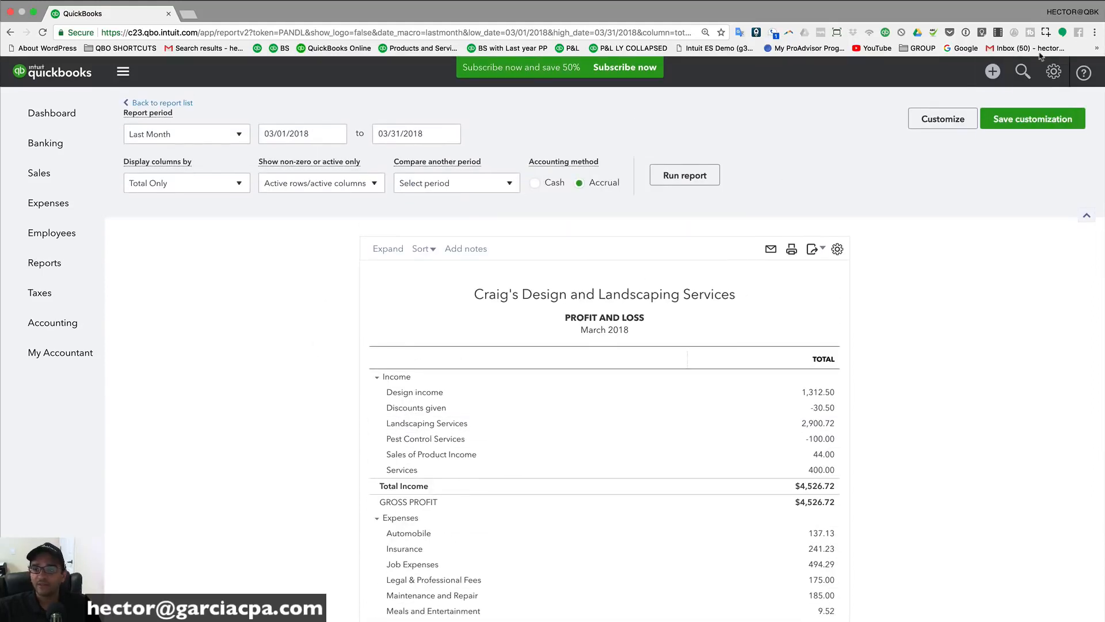
left_click(1057, 74)
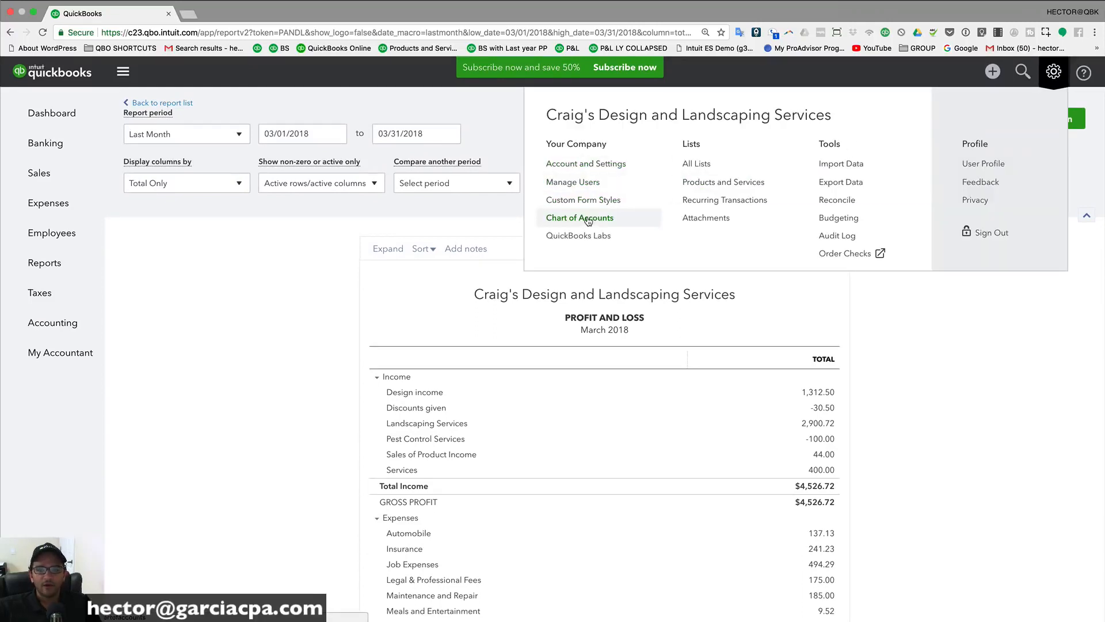
left_click(587, 219)
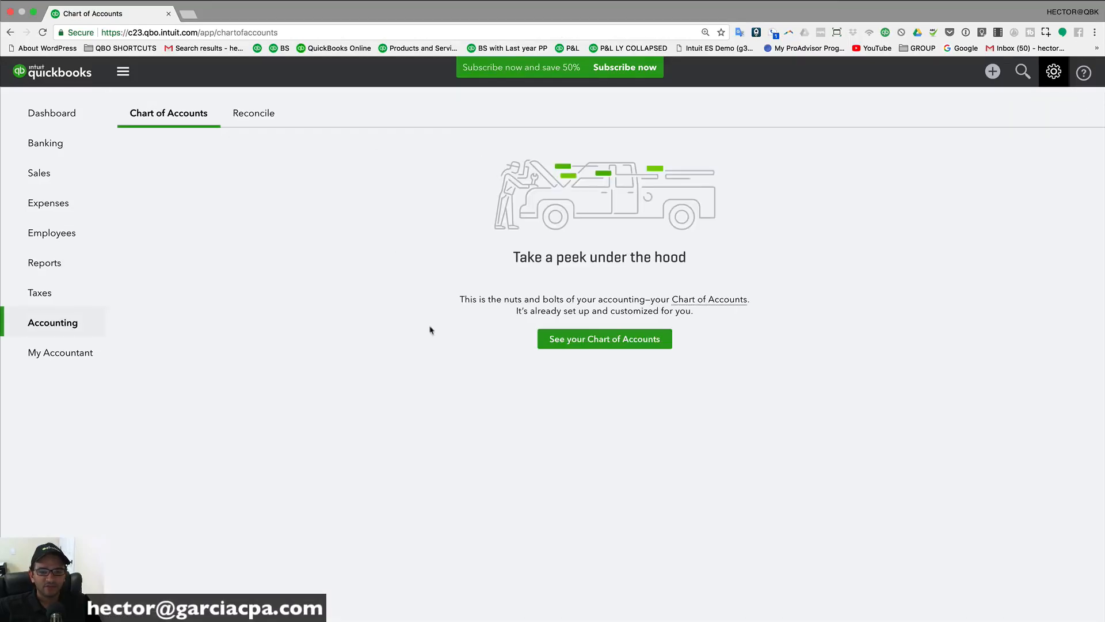
left_click(599, 343)
scroll(336, 323, "down", 4)
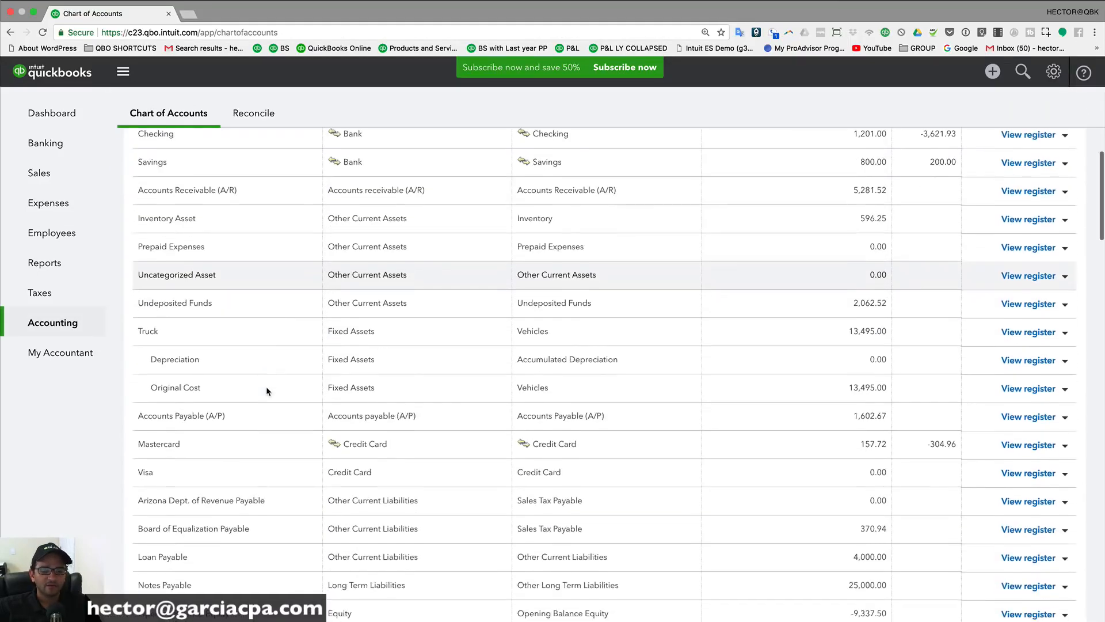
scroll(267, 391, "down", 20)
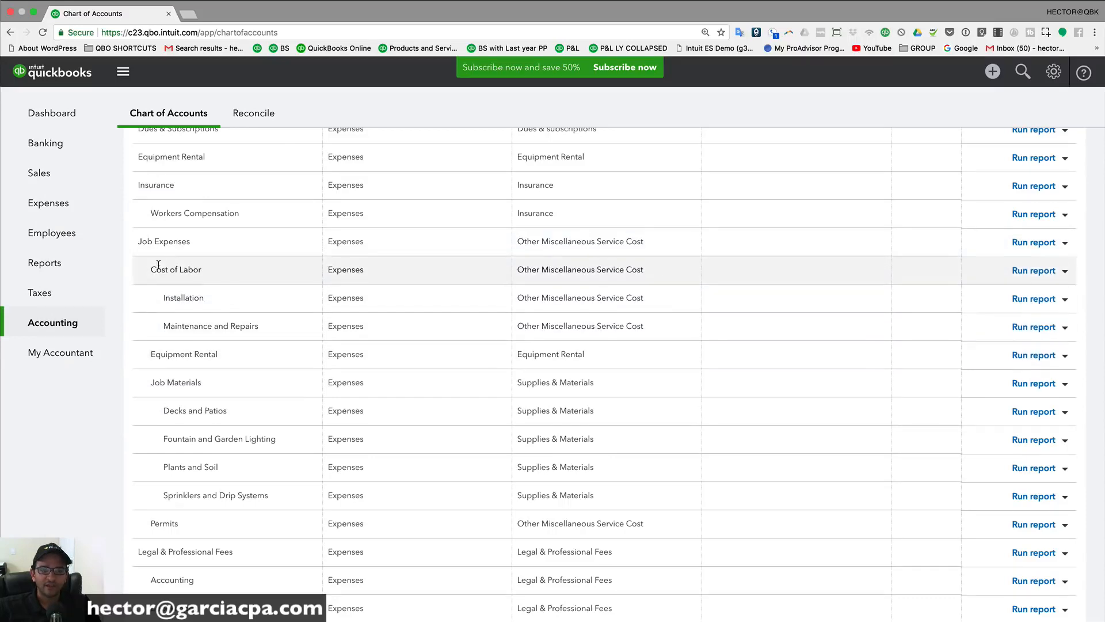
scroll(187, 343, "down", 2)
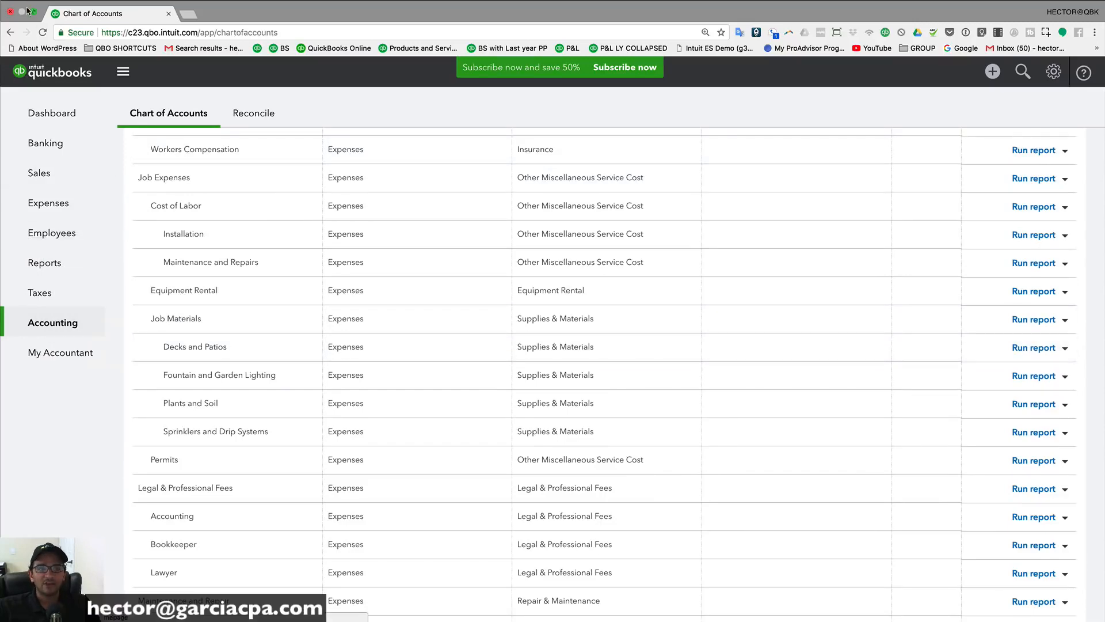
left_click(11, 32)
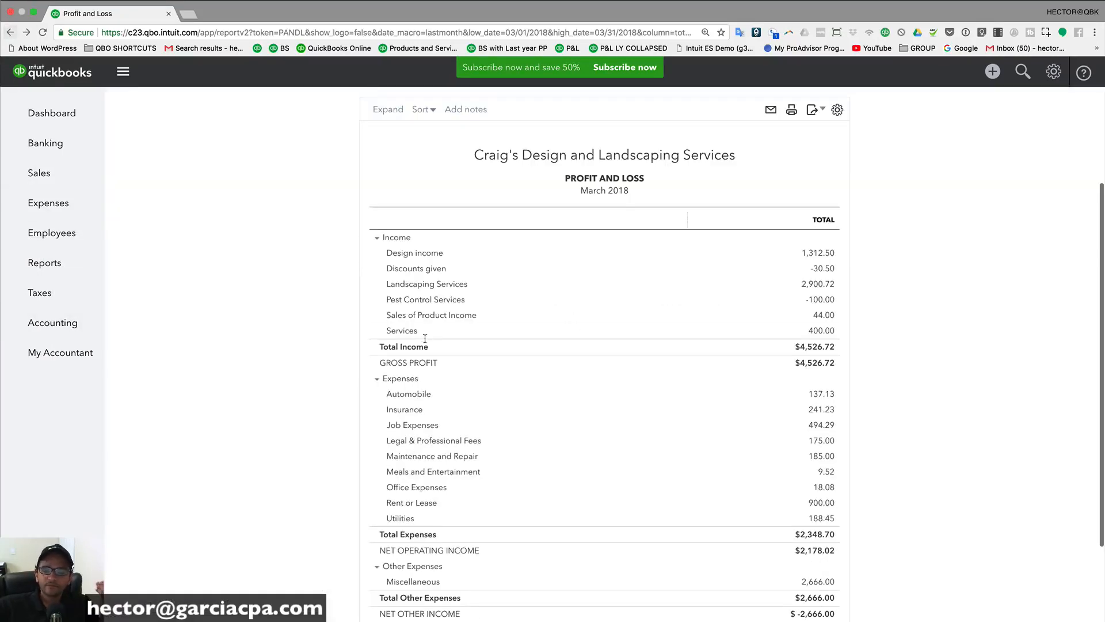
Step: Collapse the Job Materials and Landscaping Services income groups
scroll(348, 283, "up", 1)
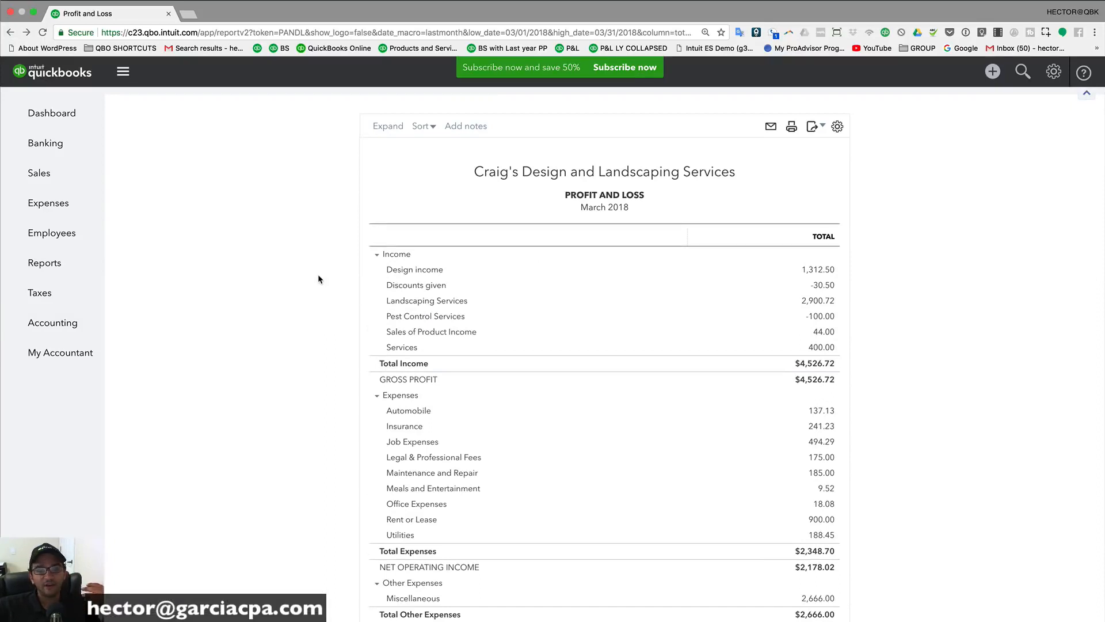
scroll(318, 276, "up", 5)
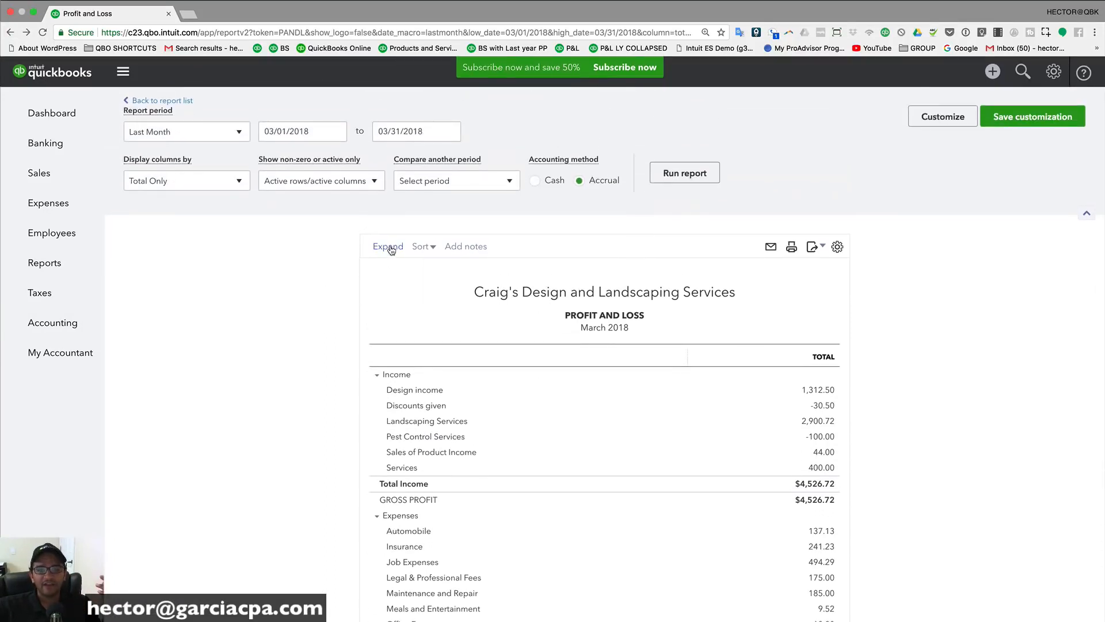
scroll(335, 322, "down", 5)
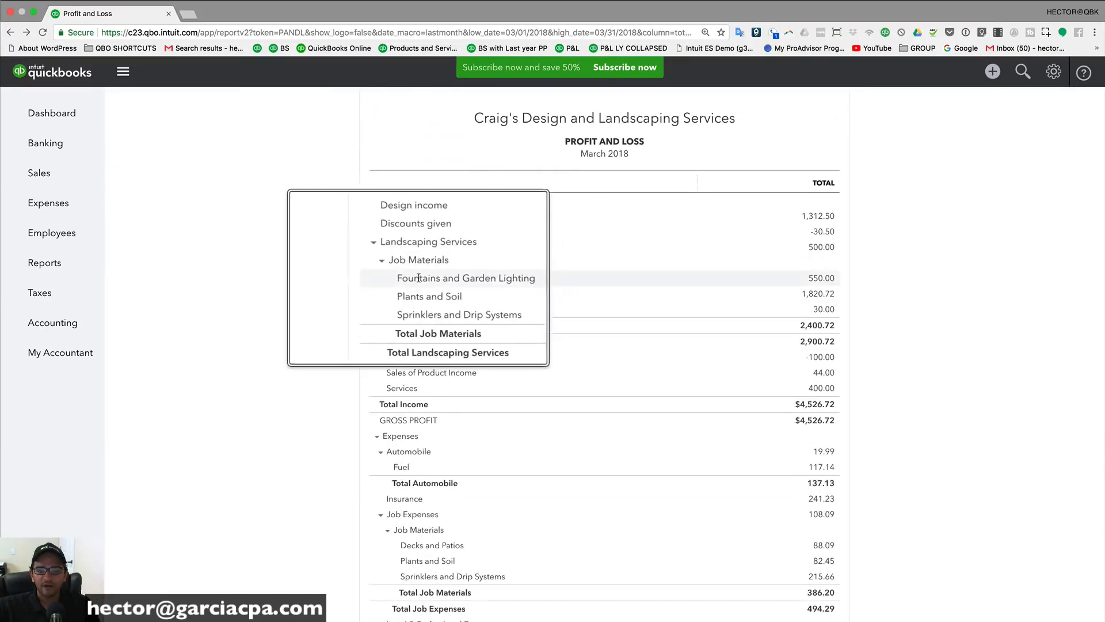
scroll(294, 291, "up", 5)
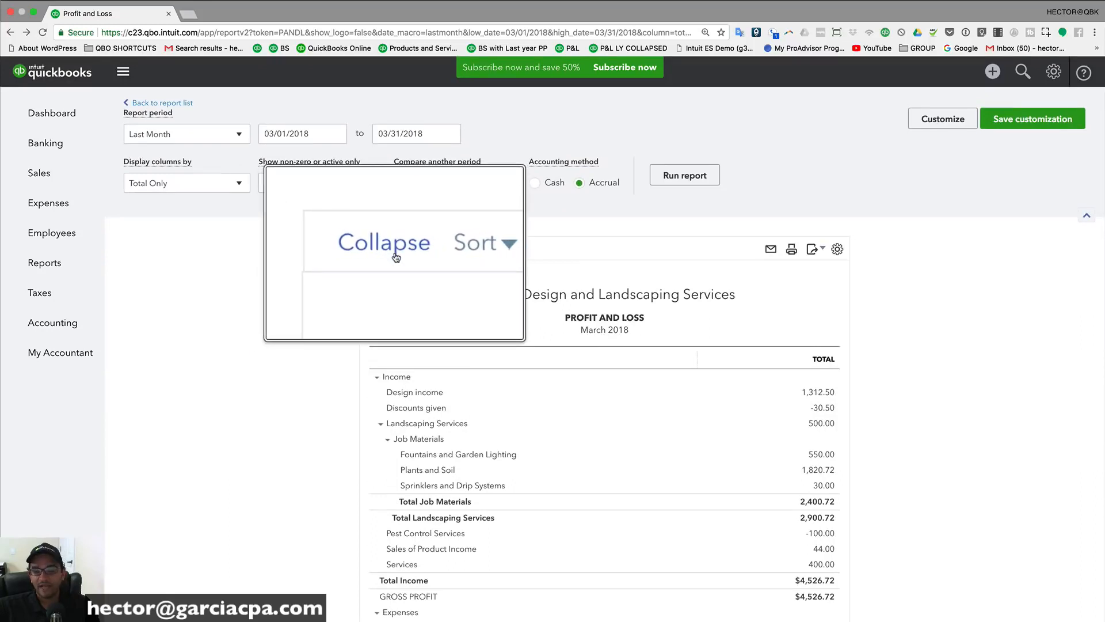
left_click(388, 439)
left_click(380, 424)
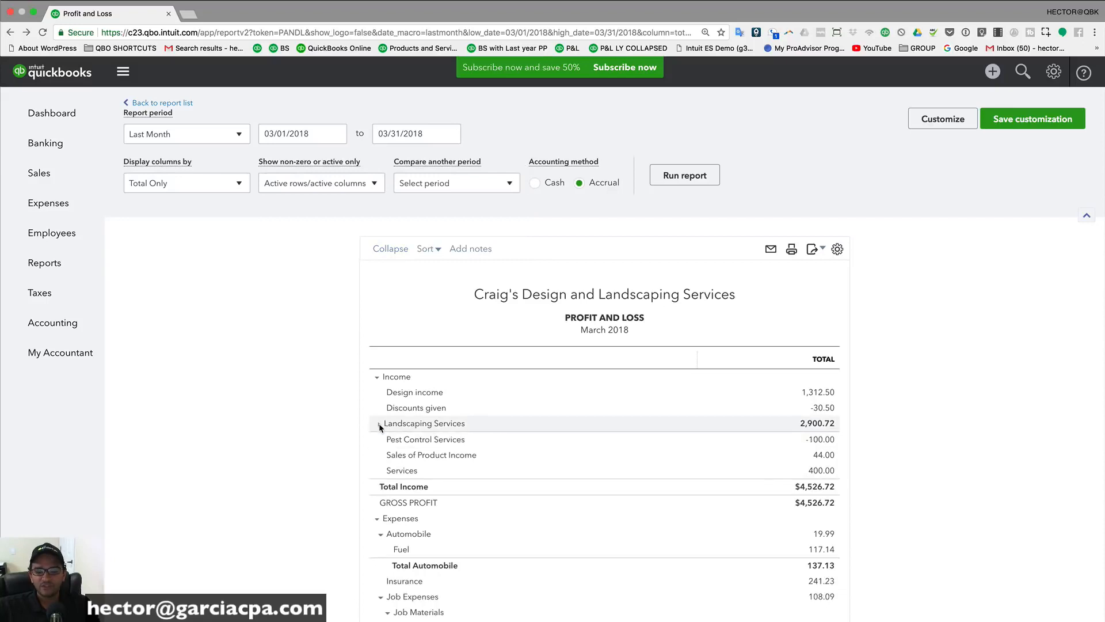
Step: Collapse the Automobile, Job Materials, Job Expenses and Utilities expense groups, leaving Legal & Professional Fees expanded
scroll(380, 426, "down", 3)
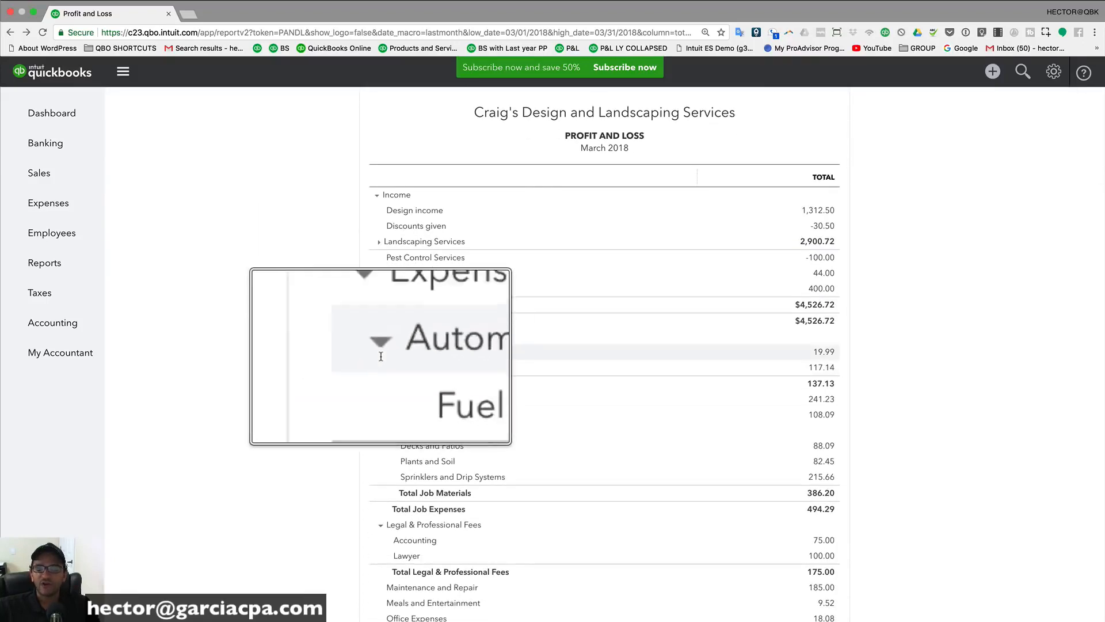
left_click(381, 352)
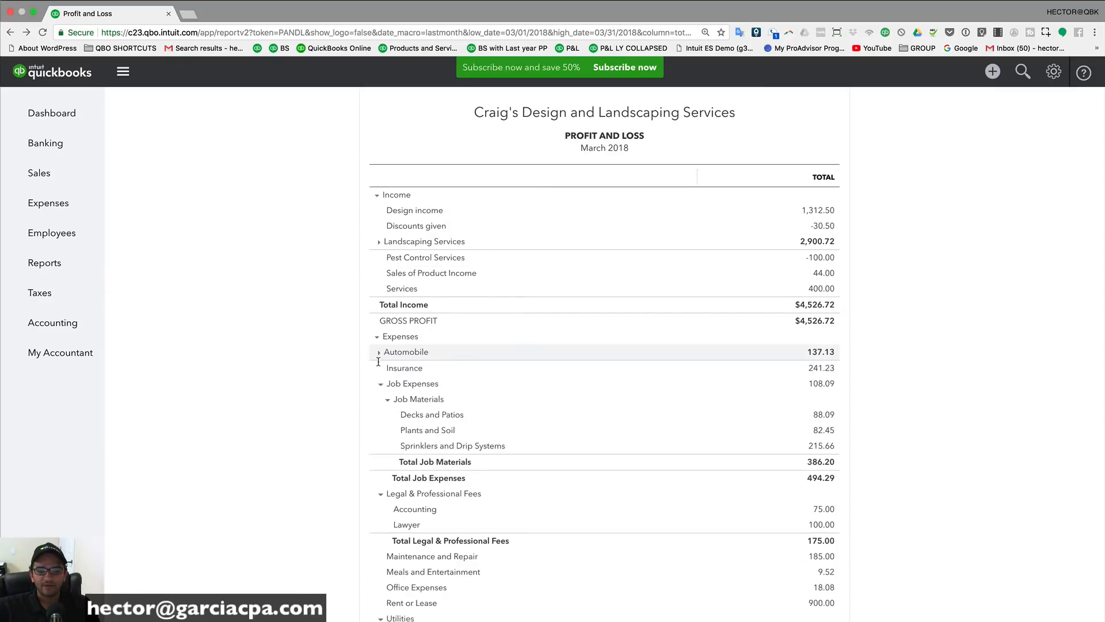
left_click(386, 399)
left_click(380, 432)
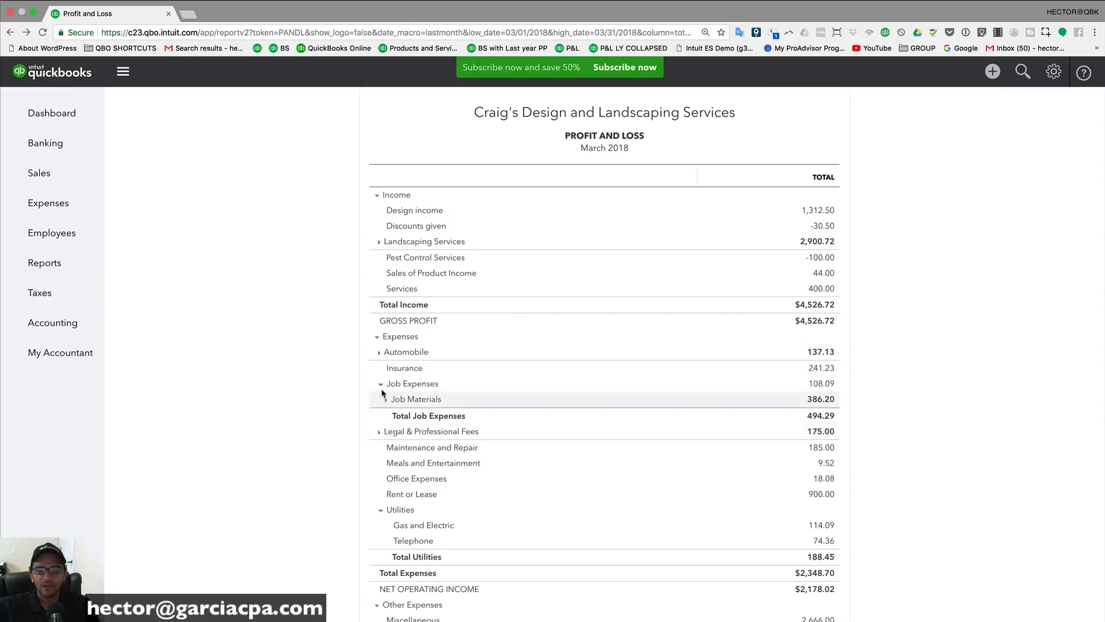
left_click(380, 384)
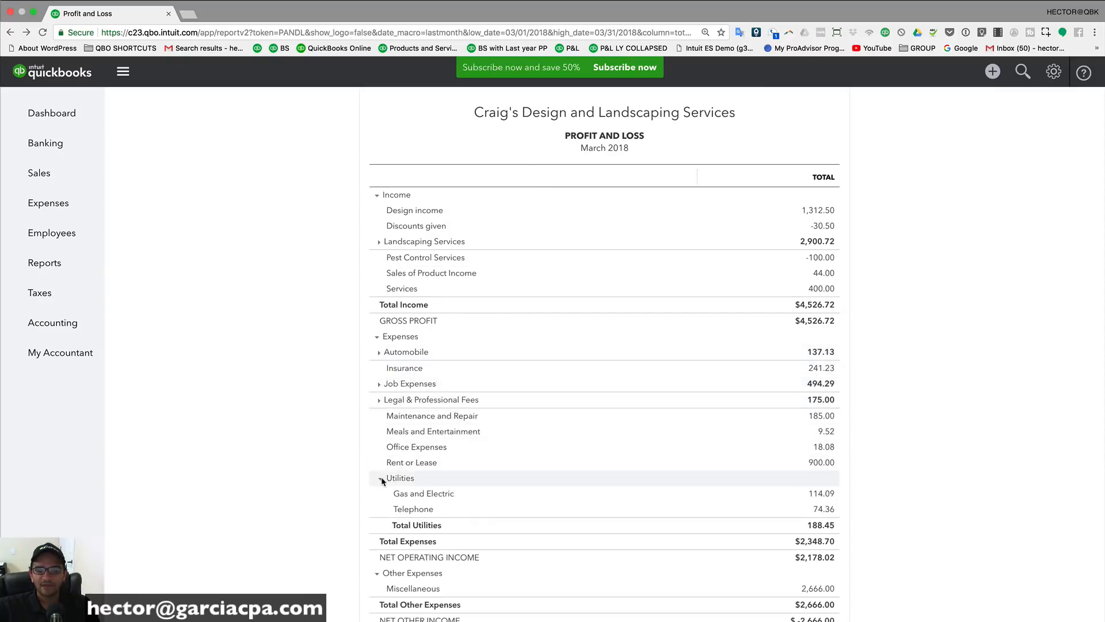
left_click(380, 477)
left_click(379, 399)
scroll(357, 403, "up", 5)
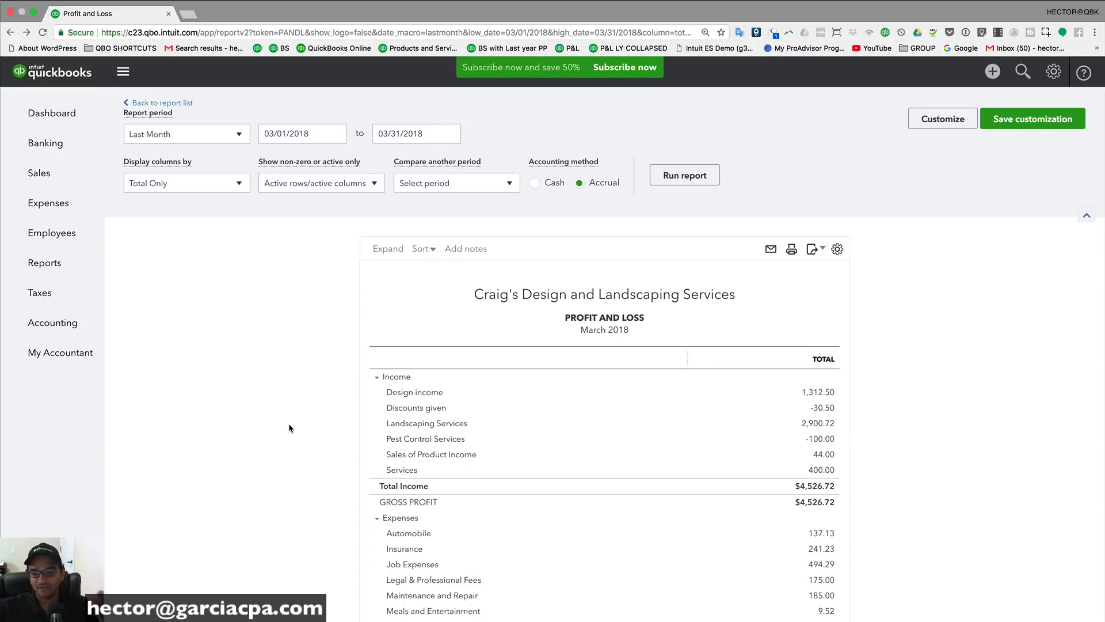
left_click(377, 379)
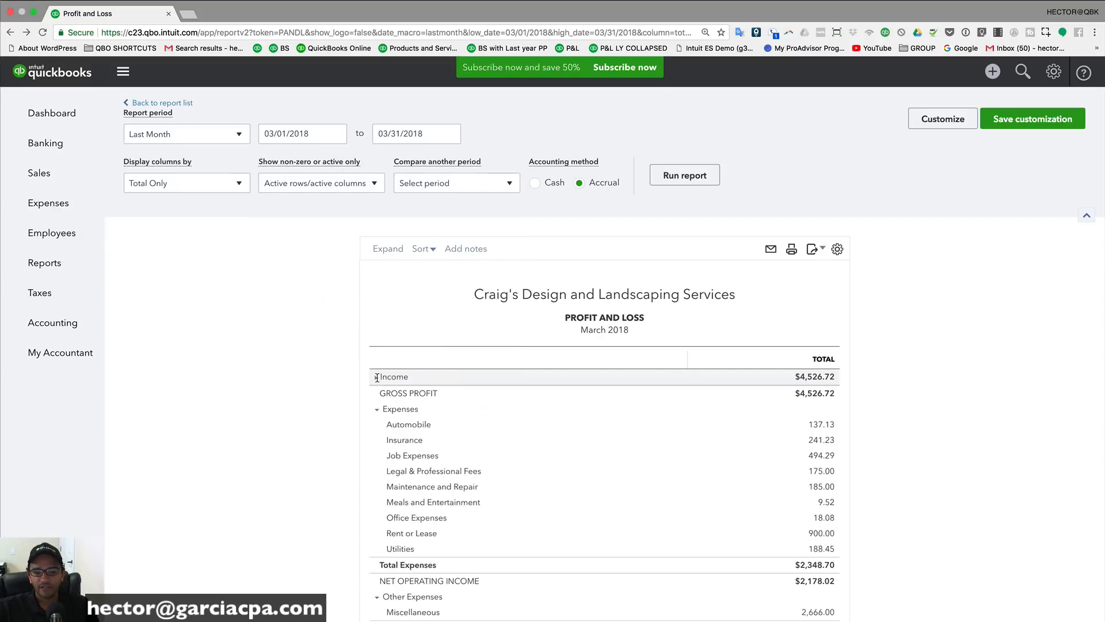
left_click(376, 409)
left_click(369, 441)
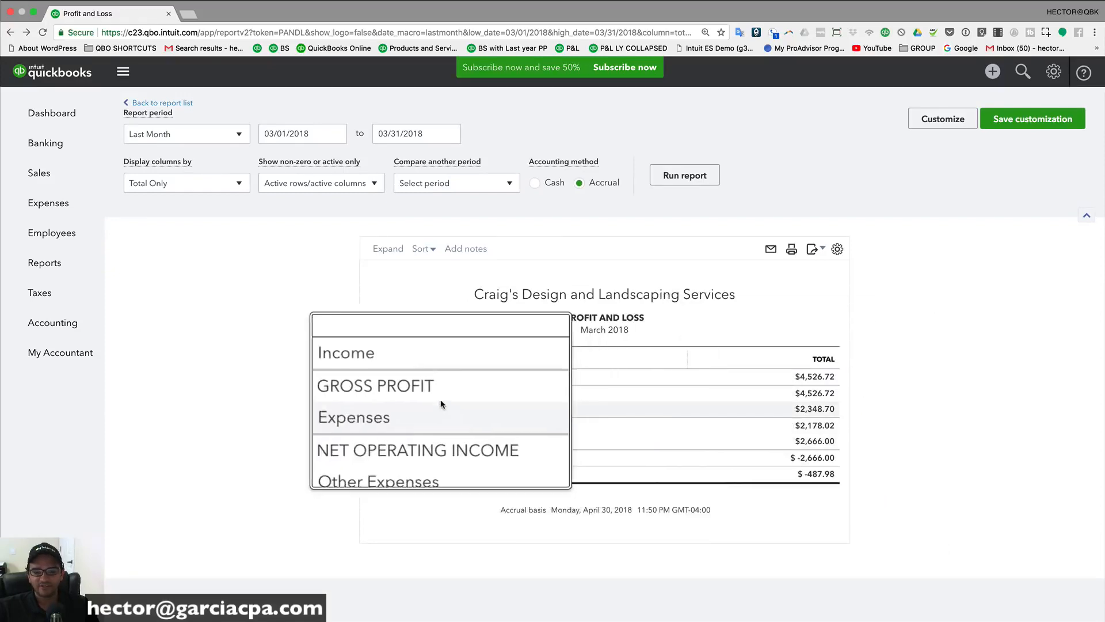
scroll(399, 390, "down", 5)
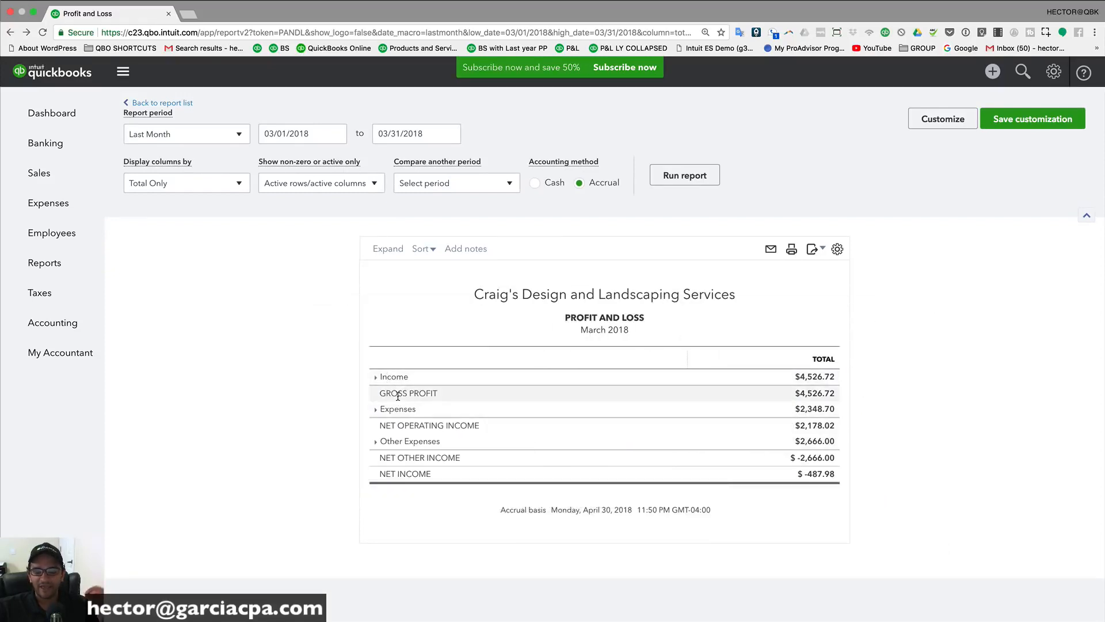
left_click(388, 249)
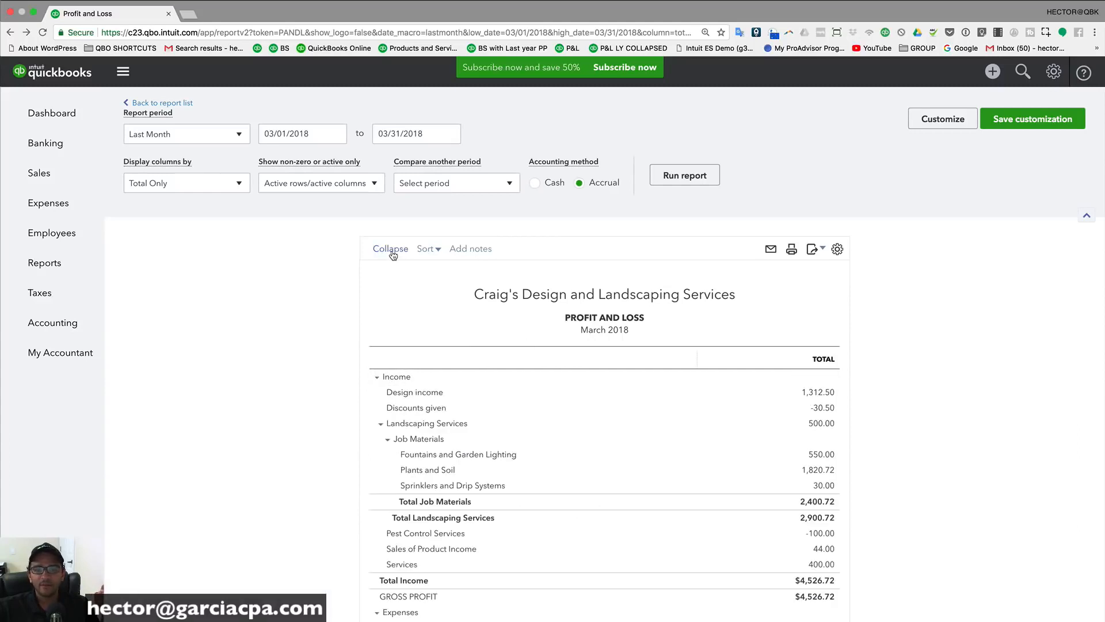
left_click(391, 249)
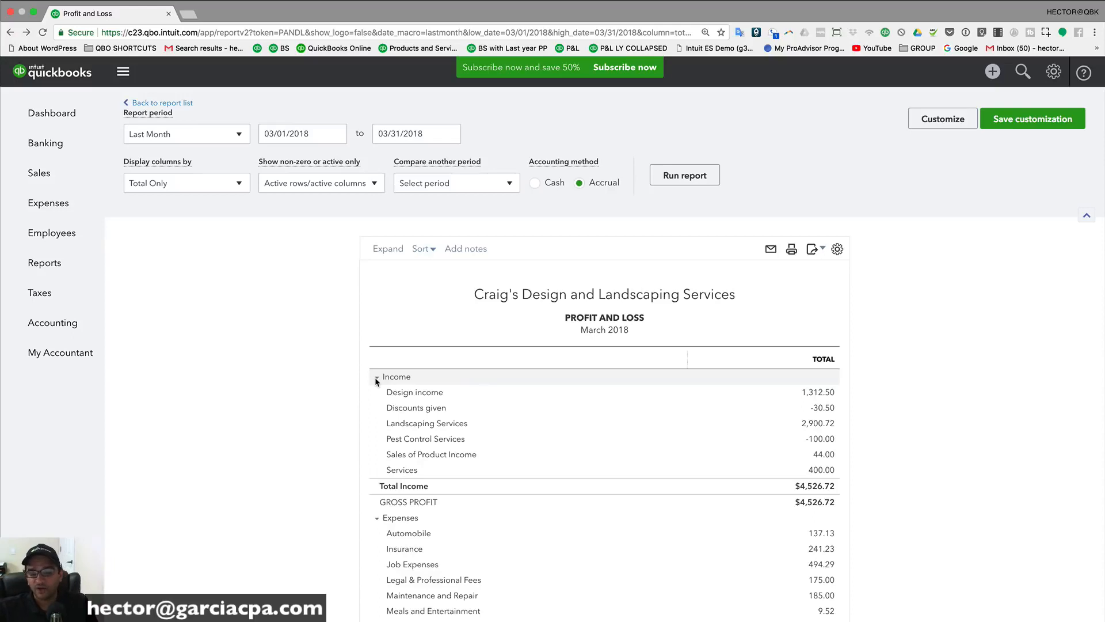
scroll(375, 378, "down", 3)
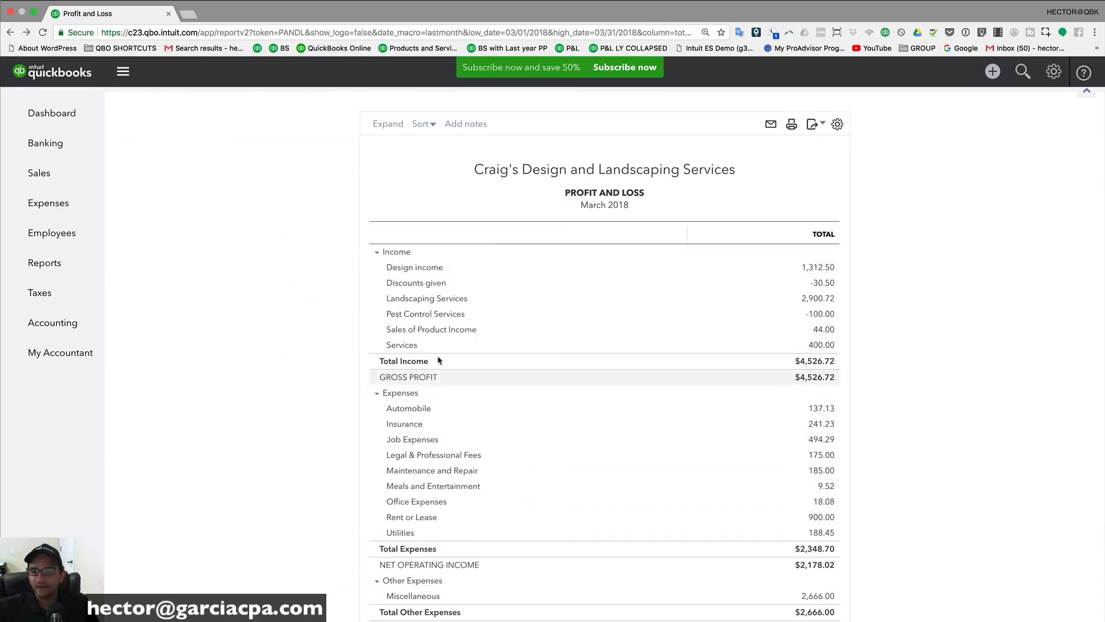
scroll(325, 323, "up", 3)
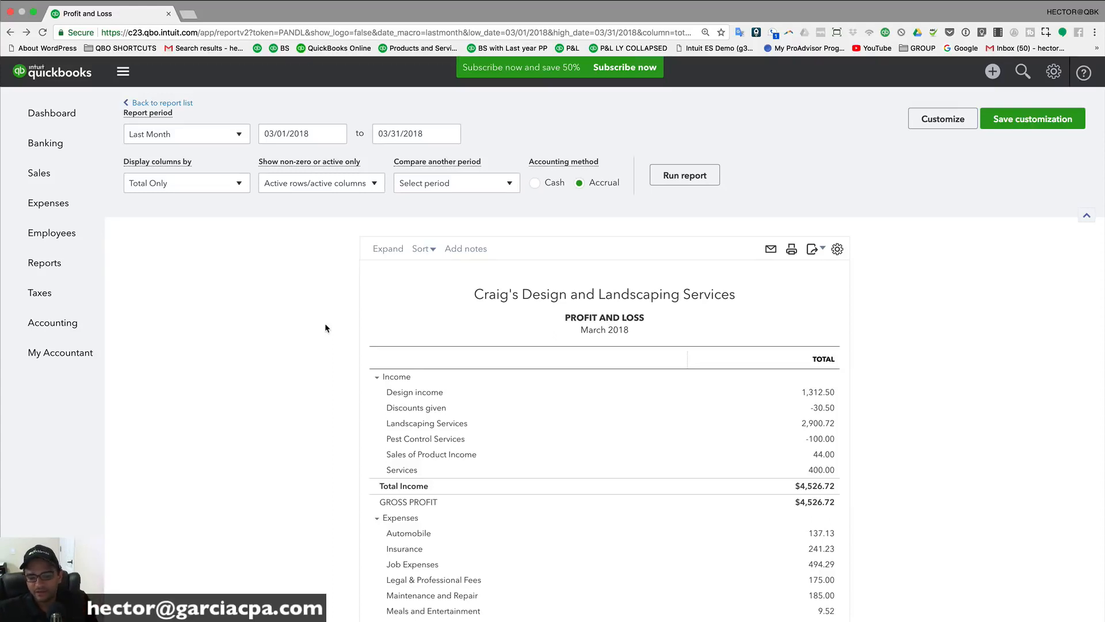
Step: Sort accounts by Total descending, putting Landscaping Services (2,900.72) first
scroll(597, 341, "down", 1)
scroll(597, 341, "up", 1)
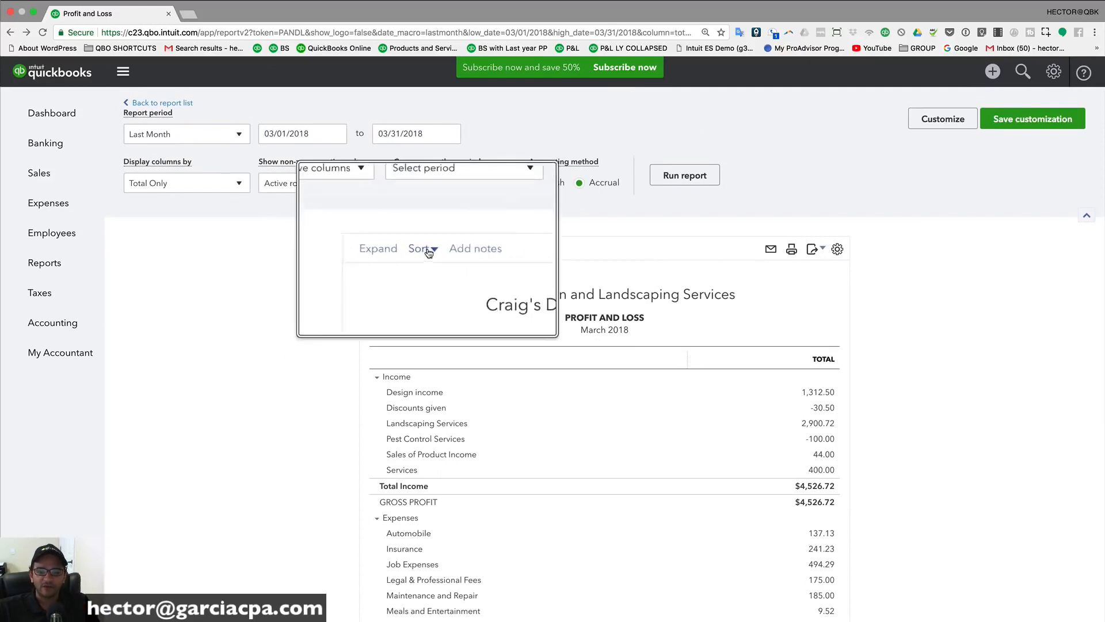
left_click(432, 253)
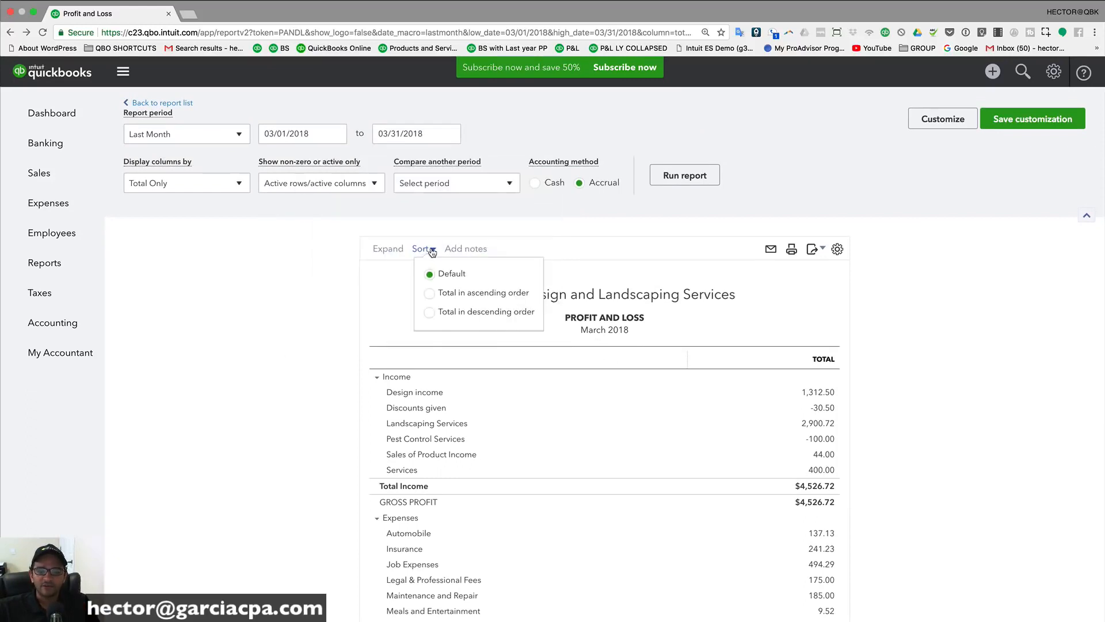
left_click(429, 311)
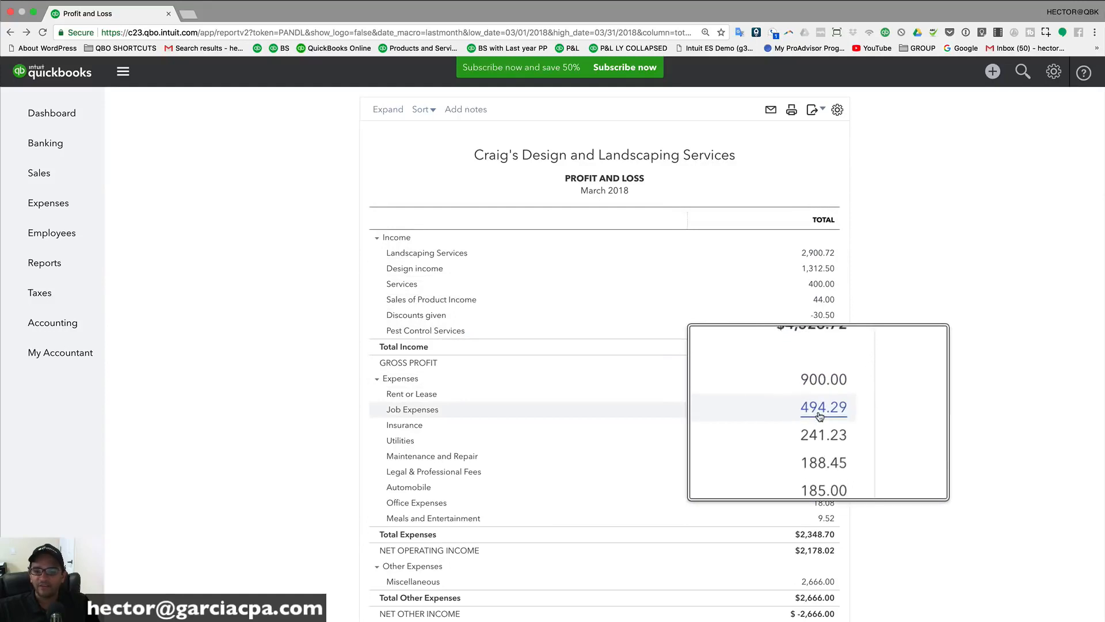
scroll(659, 333, "up", 2)
scroll(658, 330, "up", 2)
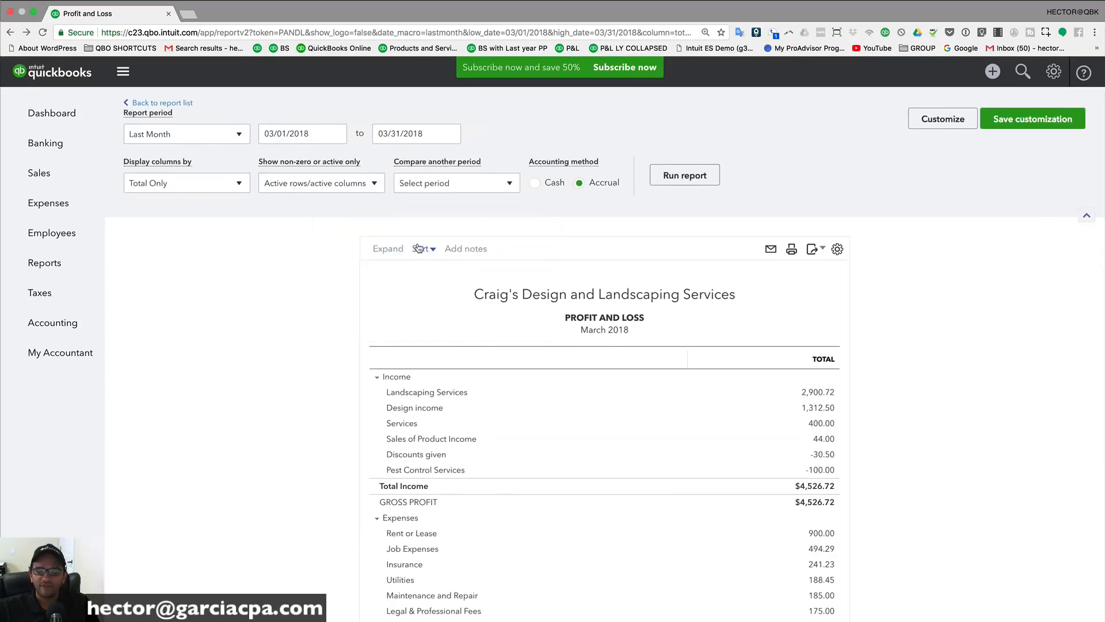
Step: Add the note 'Unverified' to the report
left_click(470, 249)
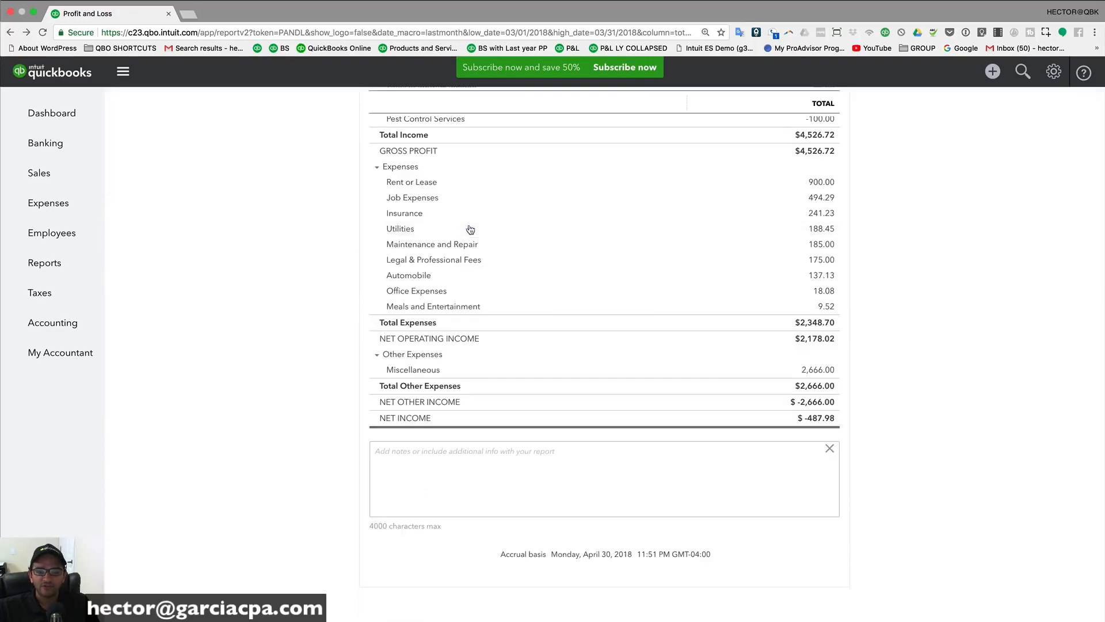
scroll(462, 183, "up", 7)
scroll(467, 248, "up", 4)
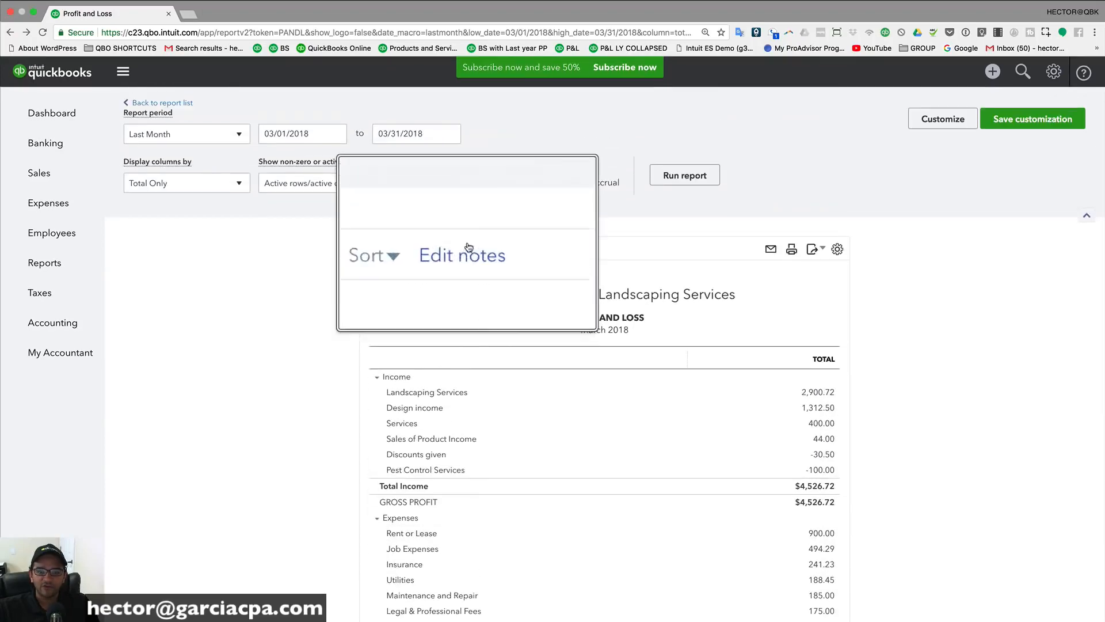
left_click(468, 249)
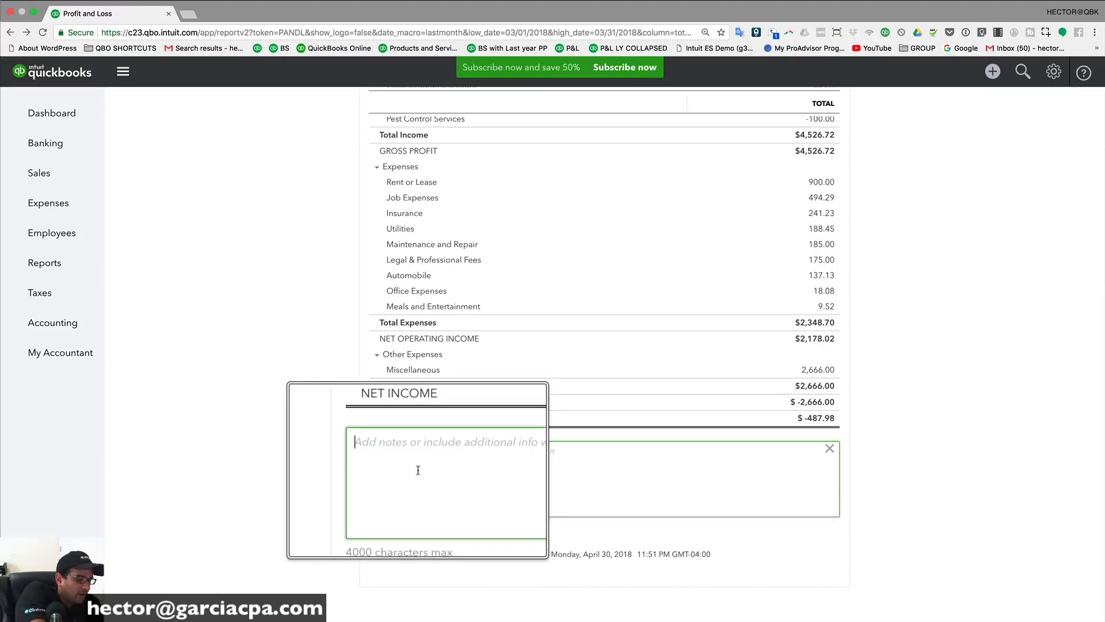
type("Unveri")
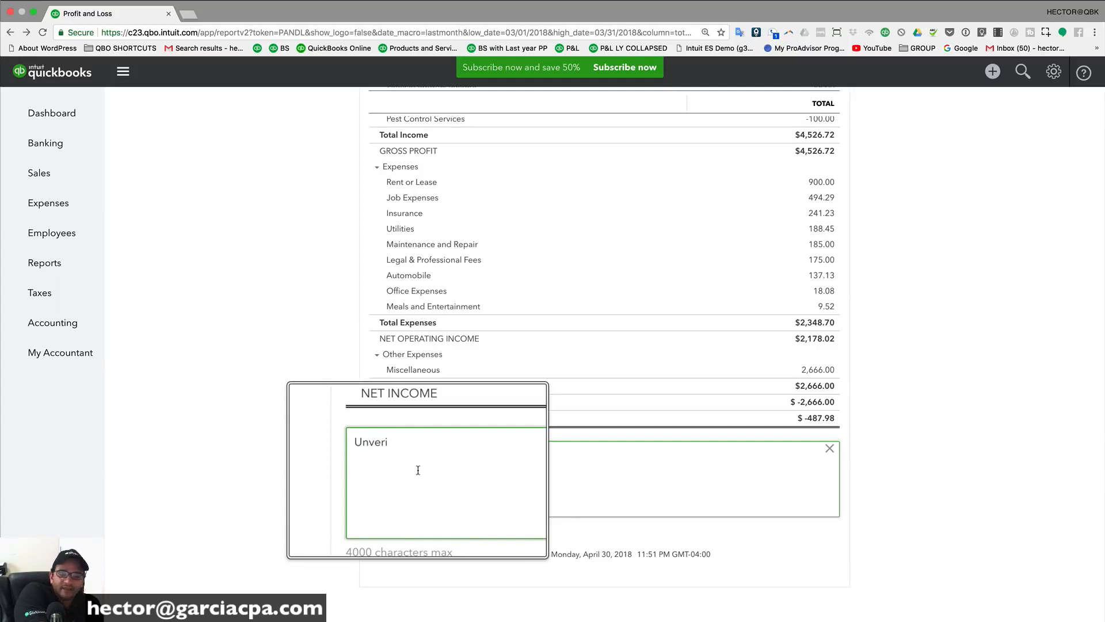
type("fied")
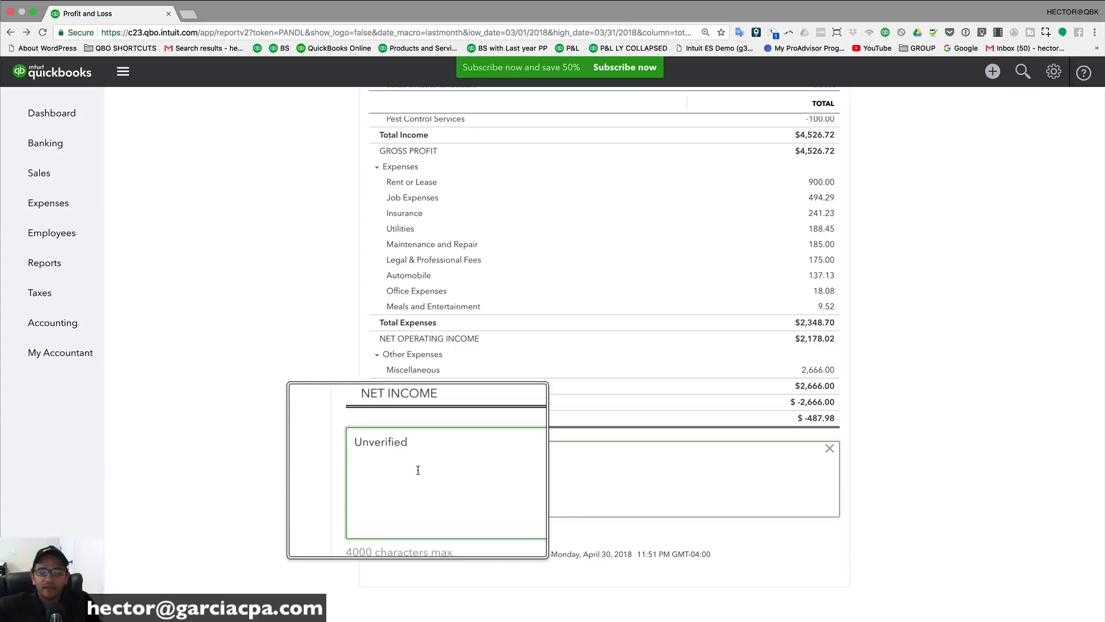
key("super+l")
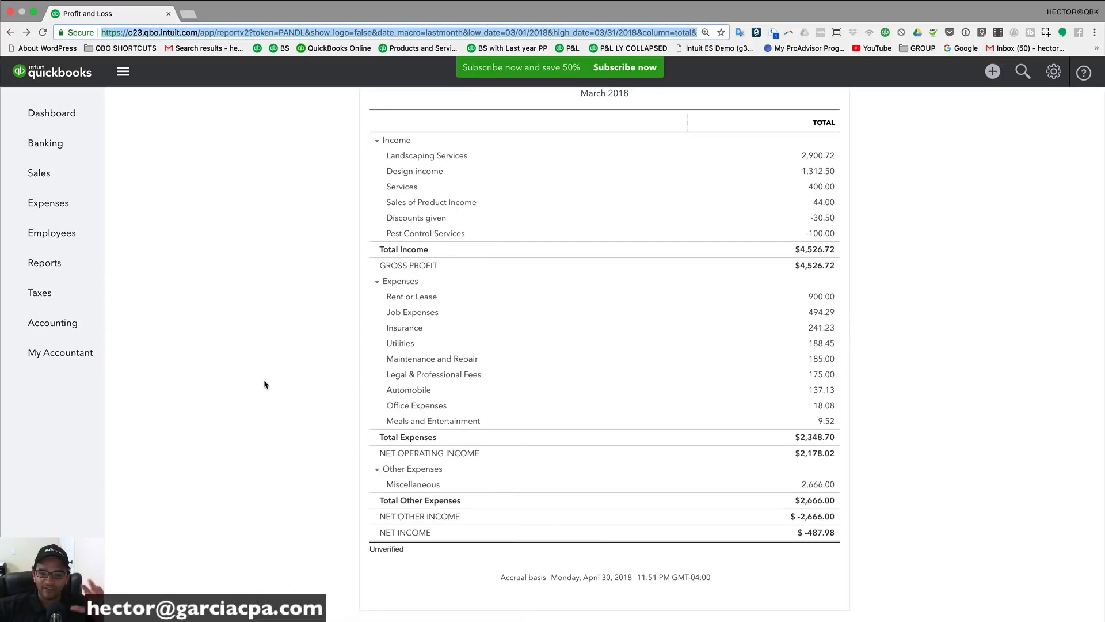
Step: Highlight the 'Unverified' note and the accrual-basis timestamp footer to review them
left_click_drag(404, 554, 392, 551)
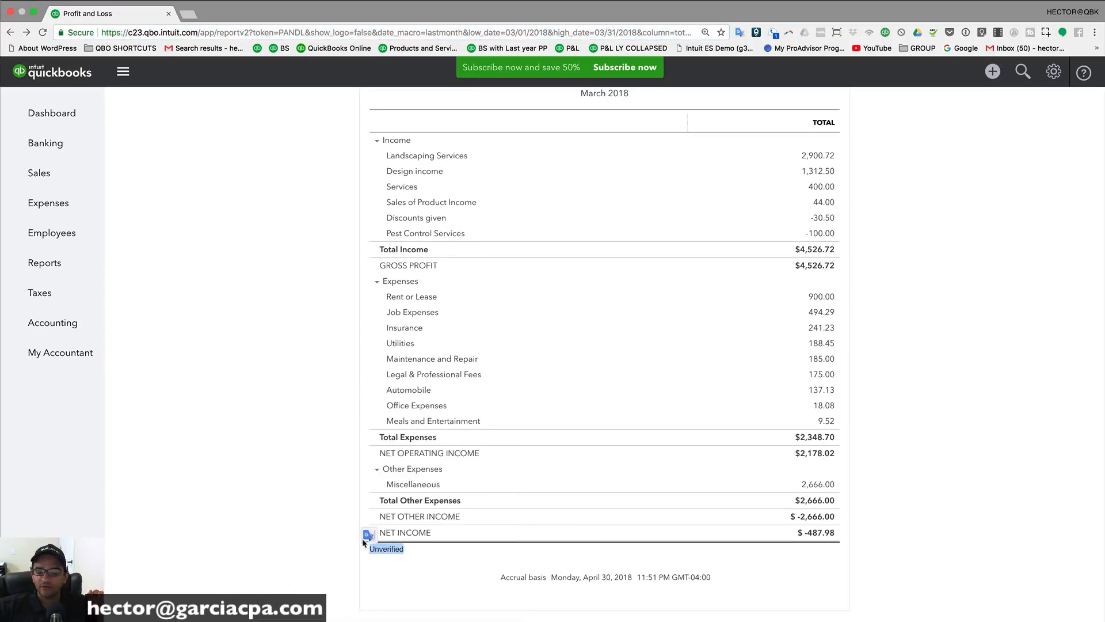
left_click_drag(487, 579, 713, 582)
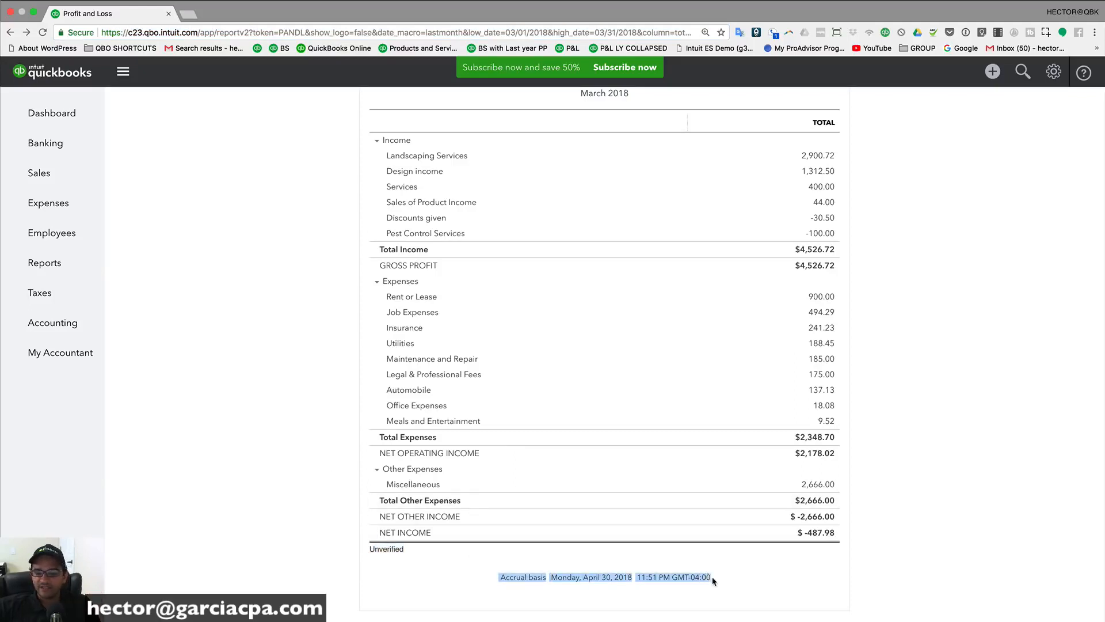
scroll(542, 576, "up", 5)
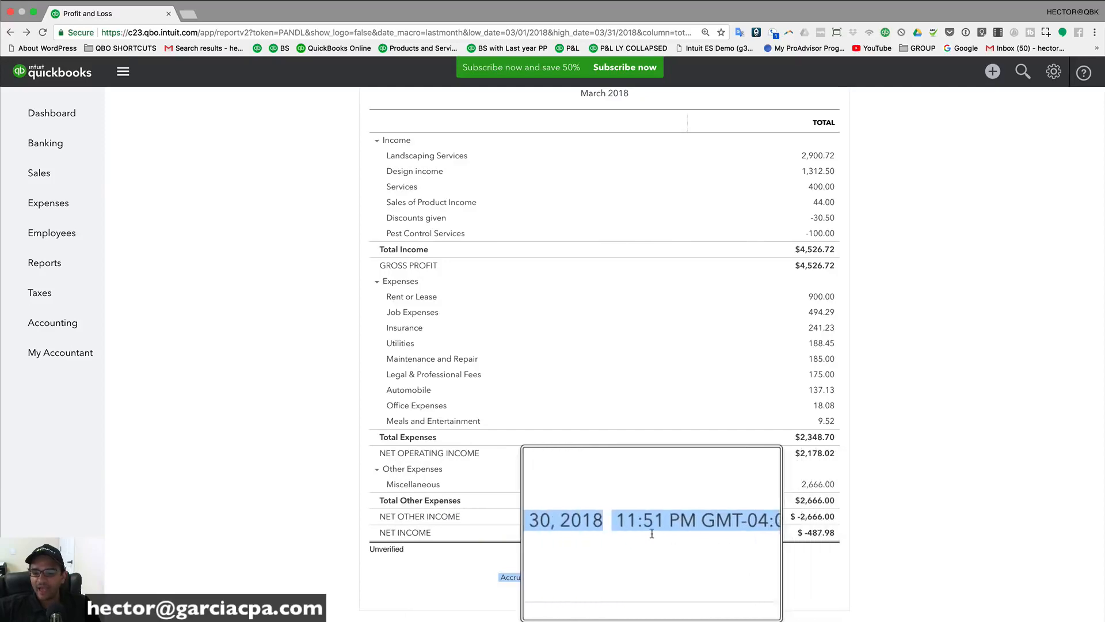
scroll(584, 537, "down", 5)
left_click(285, 354)
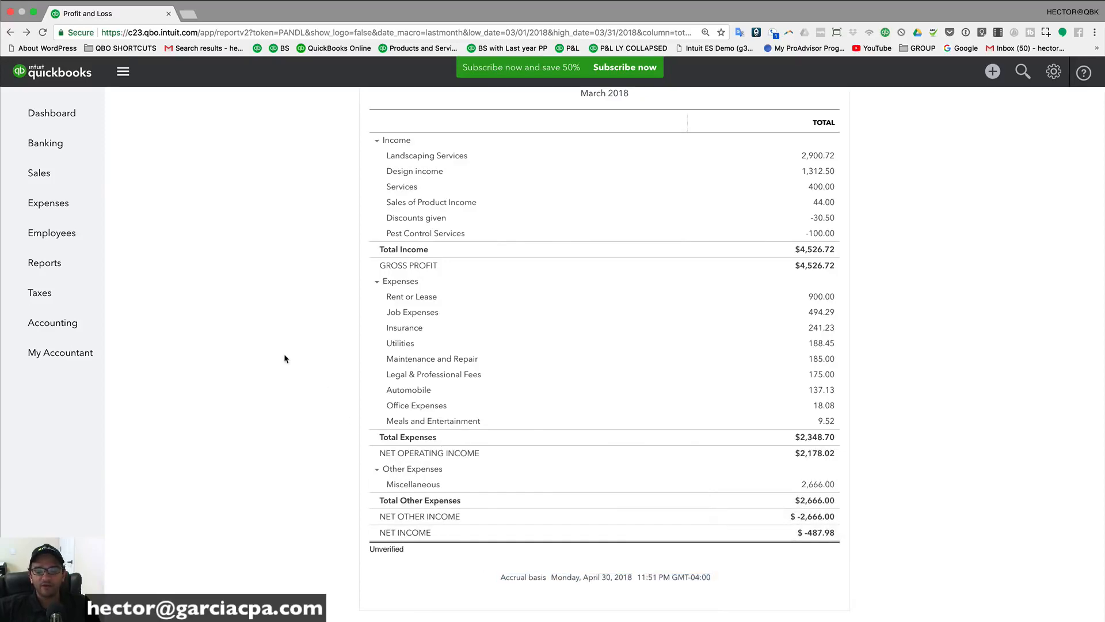
scroll(284, 354, "up", 5)
scroll(288, 299, "down", 1)
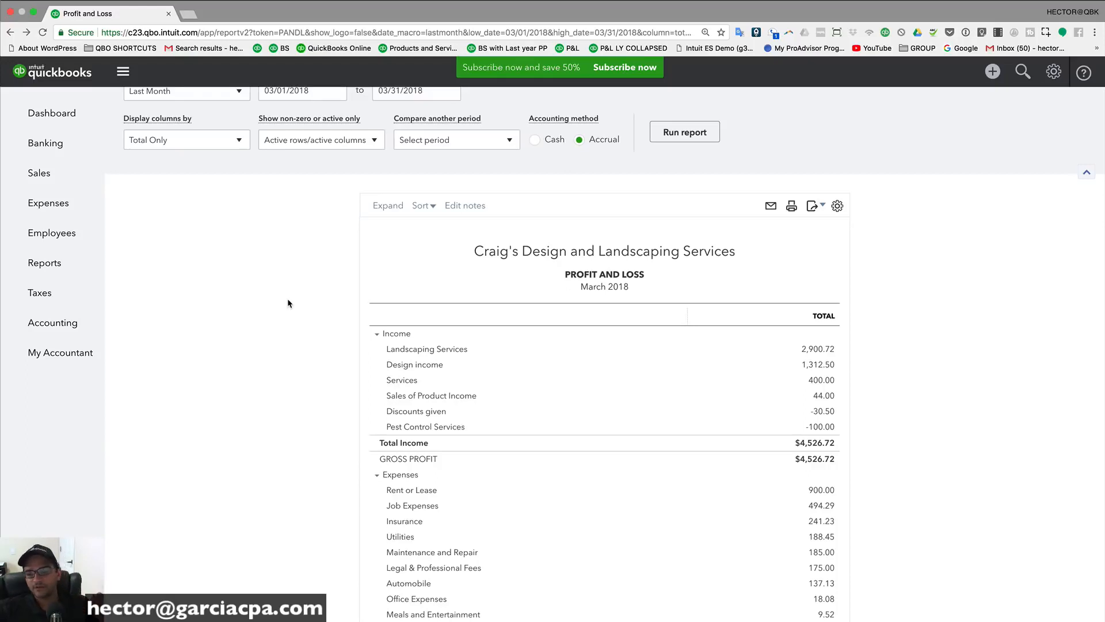
left_click(574, 251)
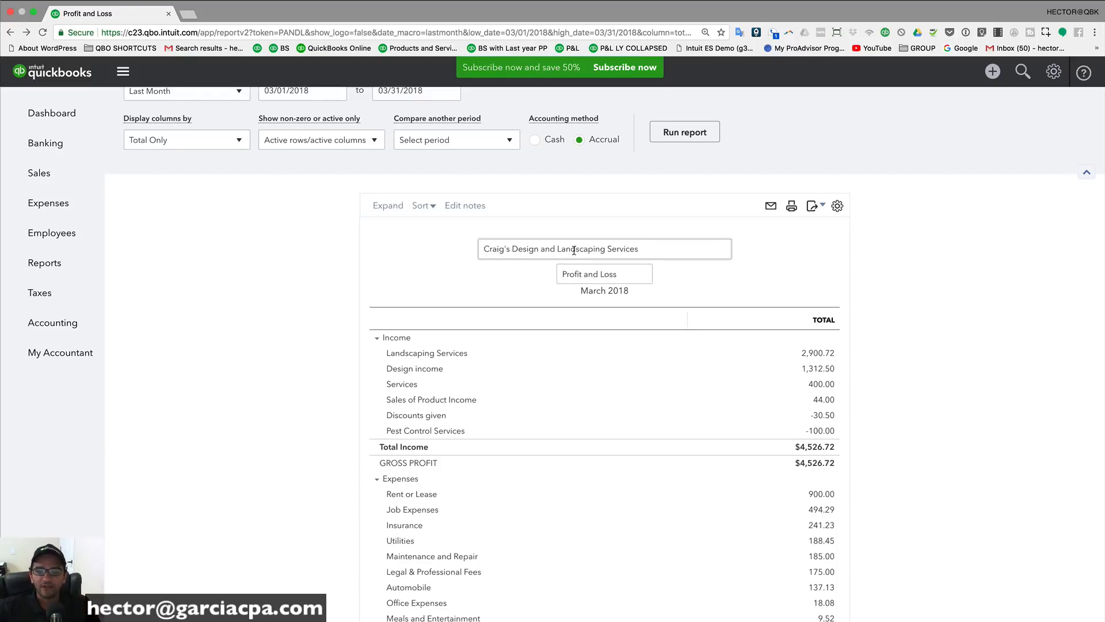
left_click_drag(661, 249, 481, 249)
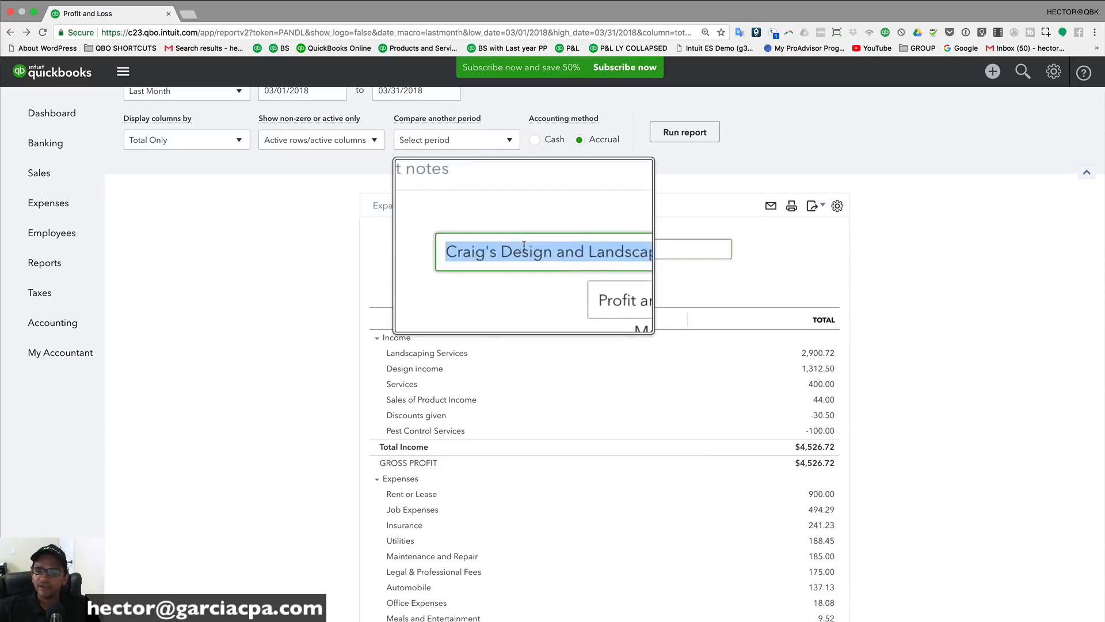
left_click(626, 274)
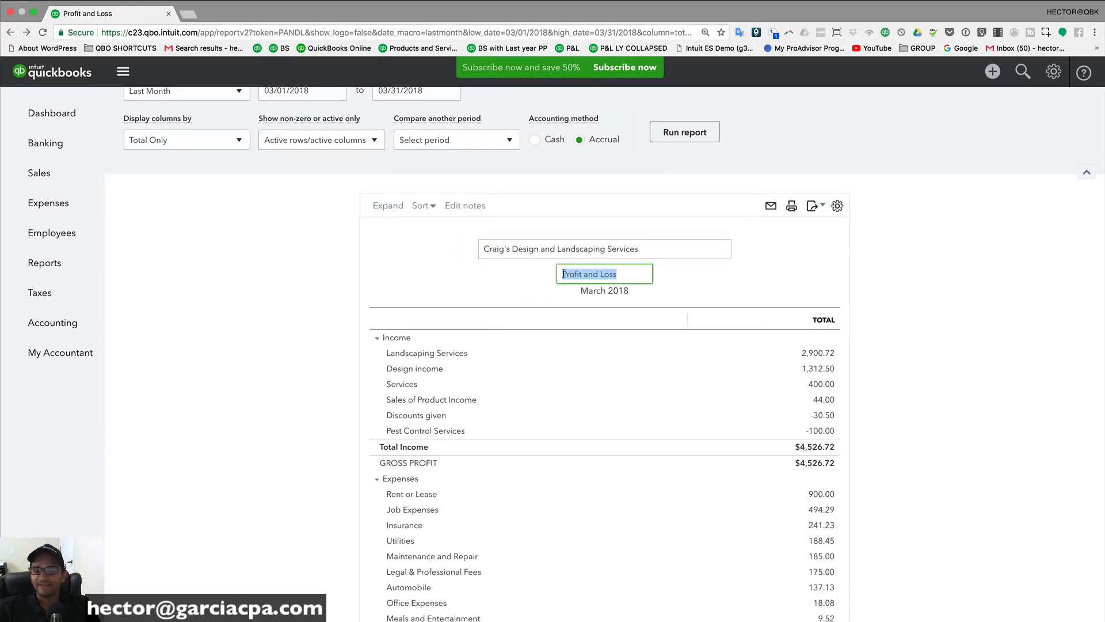
left_click(358, 249)
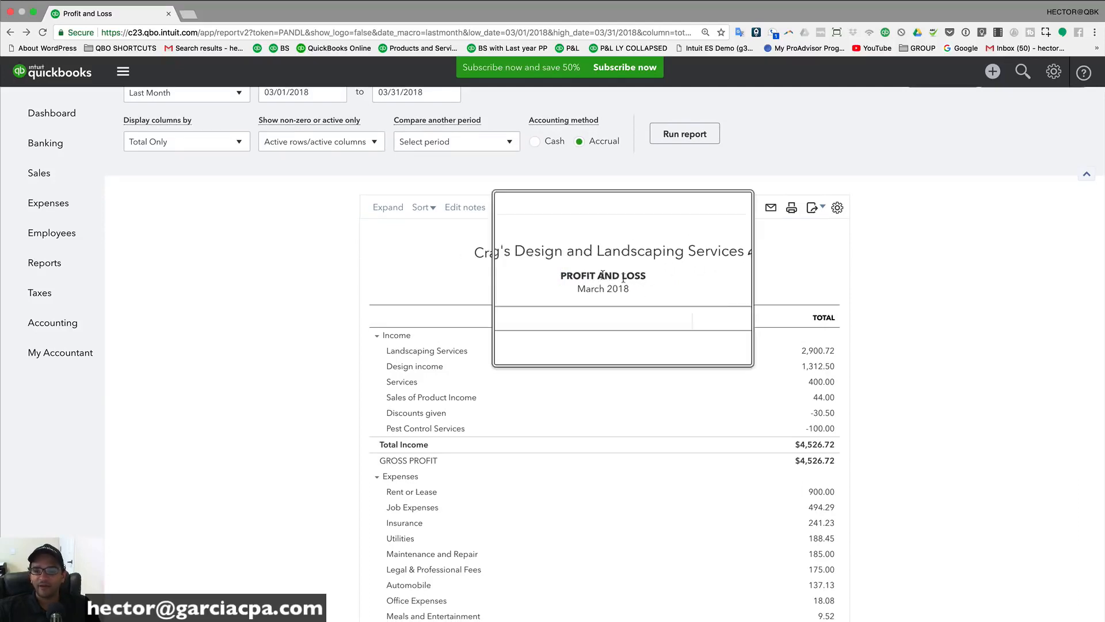
scroll(743, 253, "down", 1)
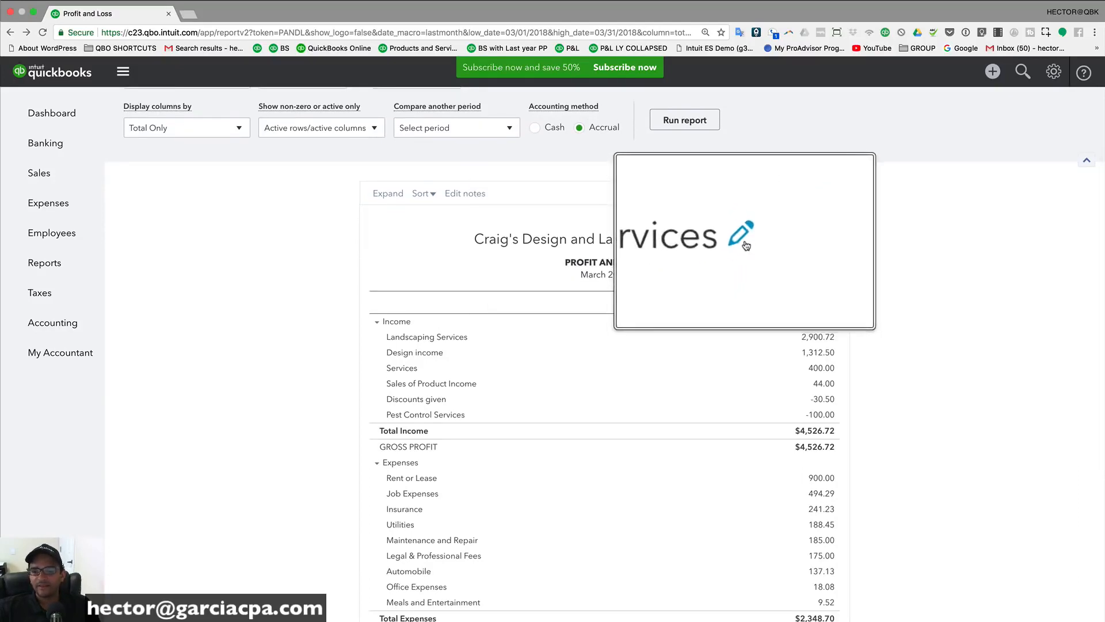
left_click(742, 243)
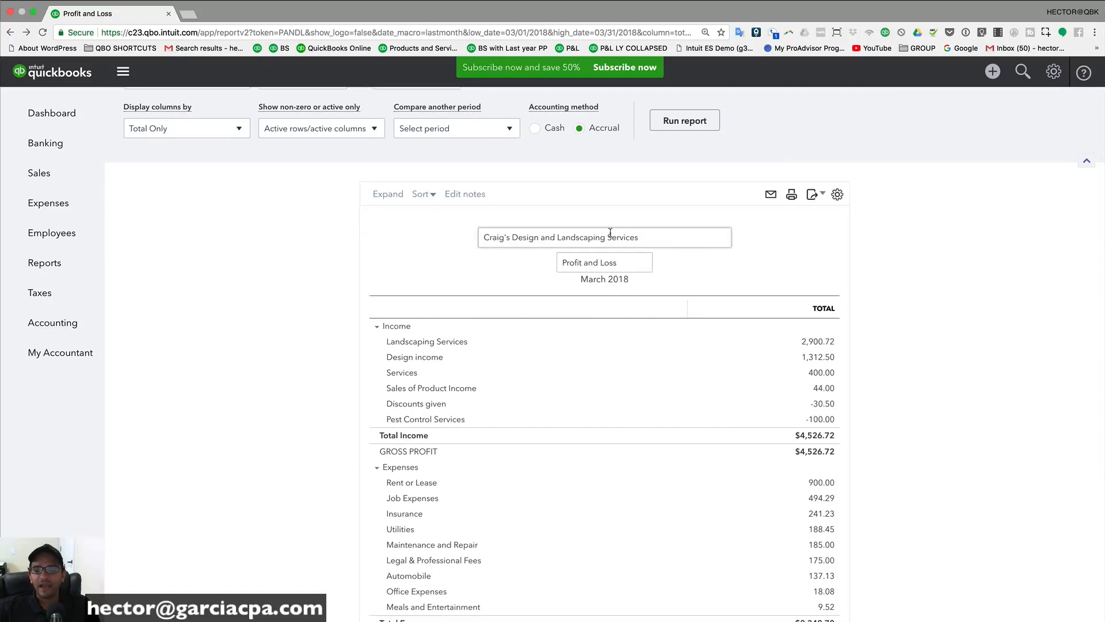
left_click(754, 243)
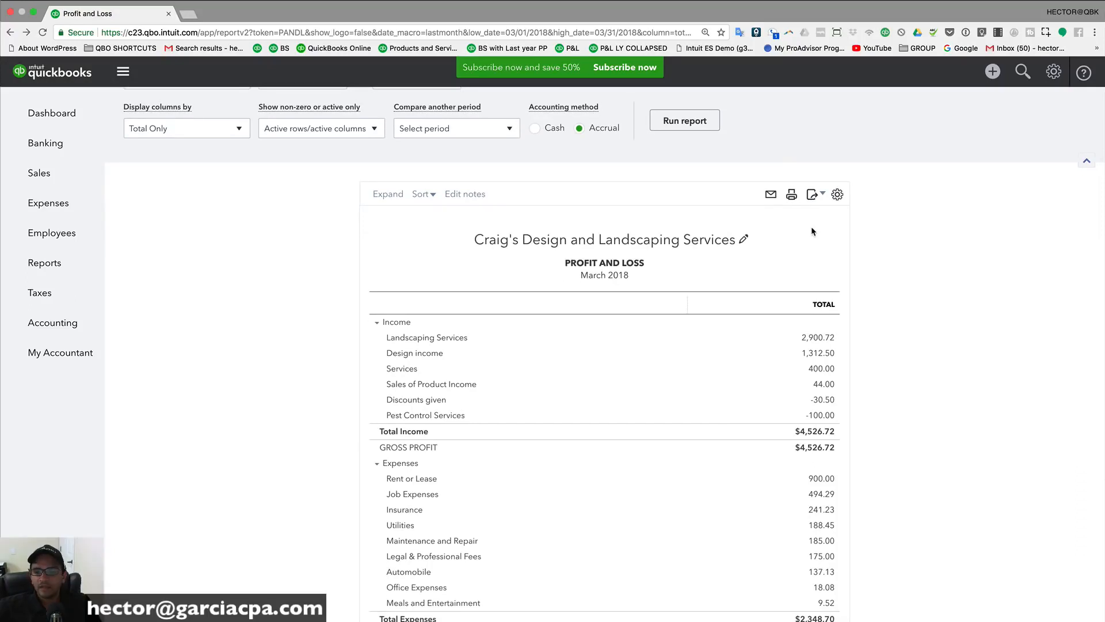
left_click(770, 196)
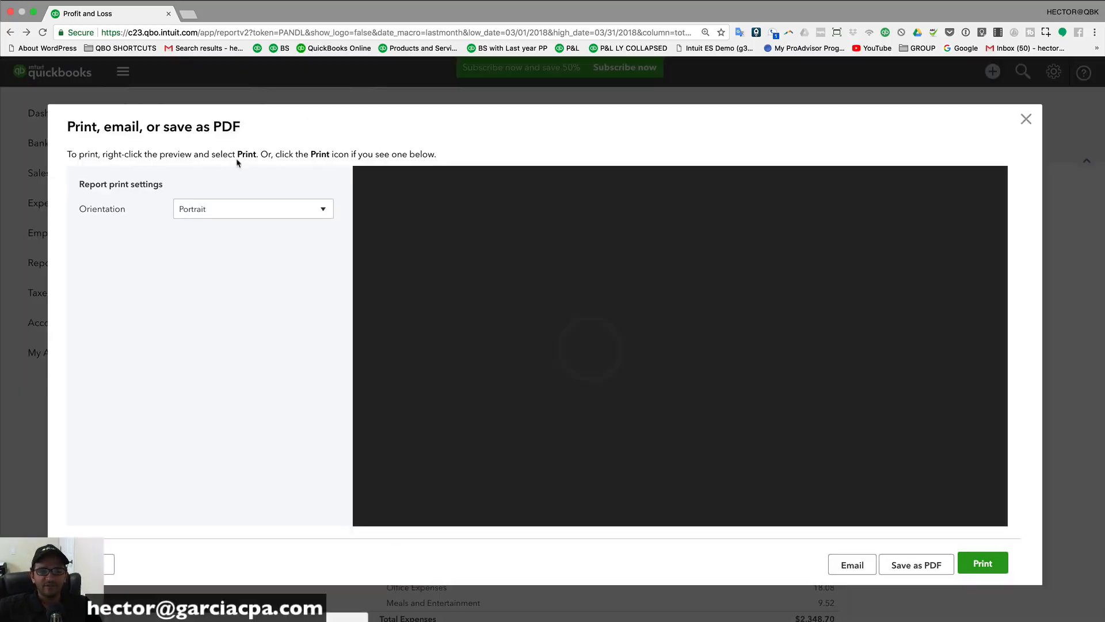
scroll(686, 334, "down", 10)
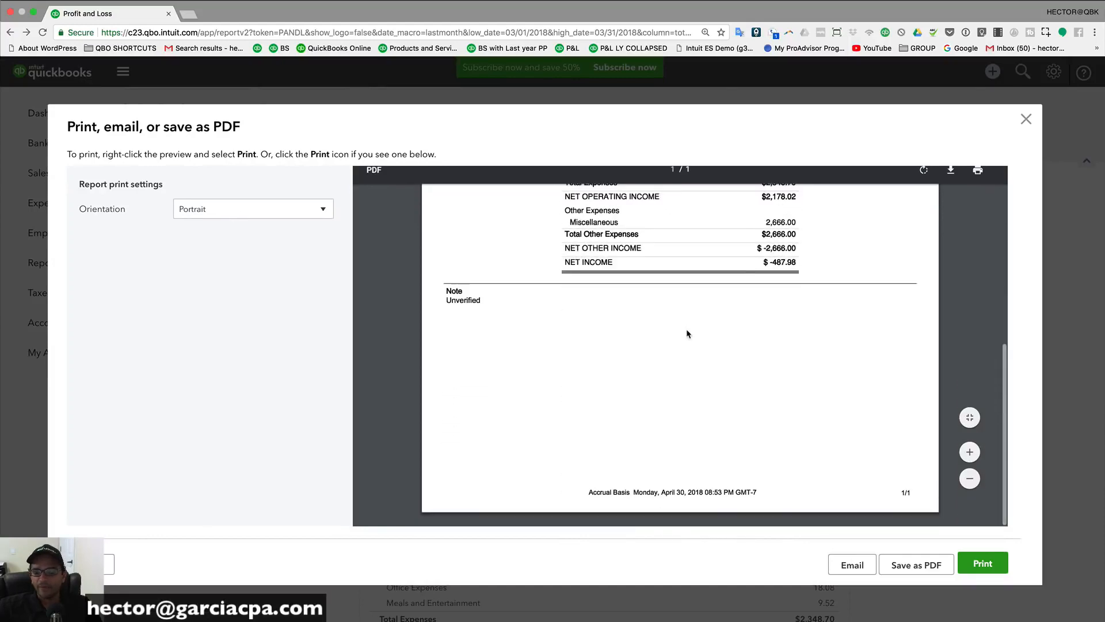
scroll(686, 330, "up", 10)
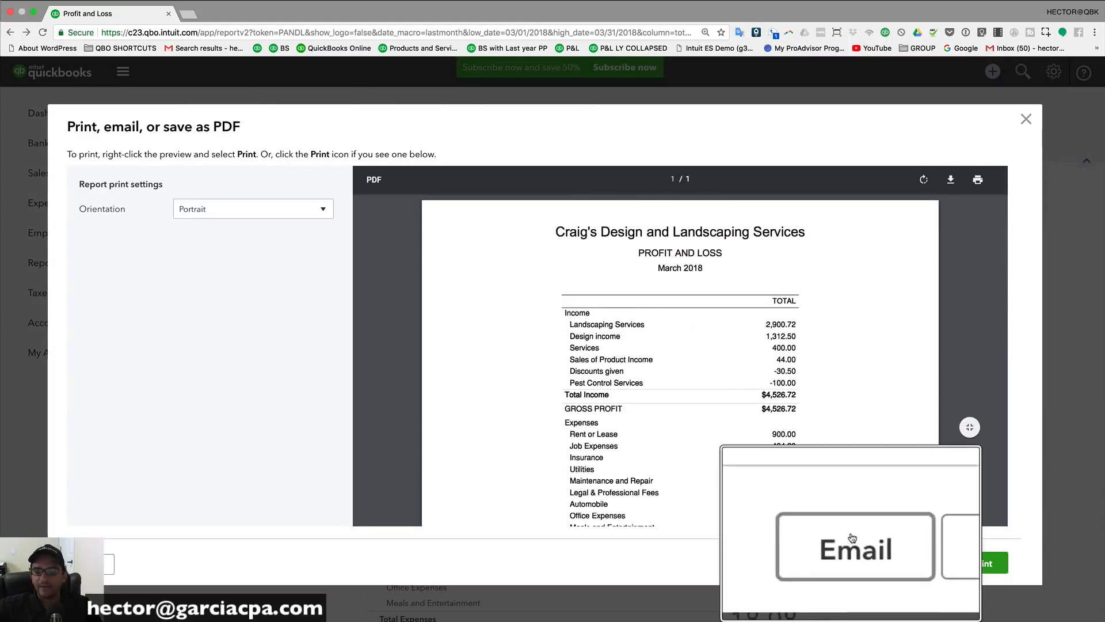
left_click(850, 565)
left_click(349, 206)
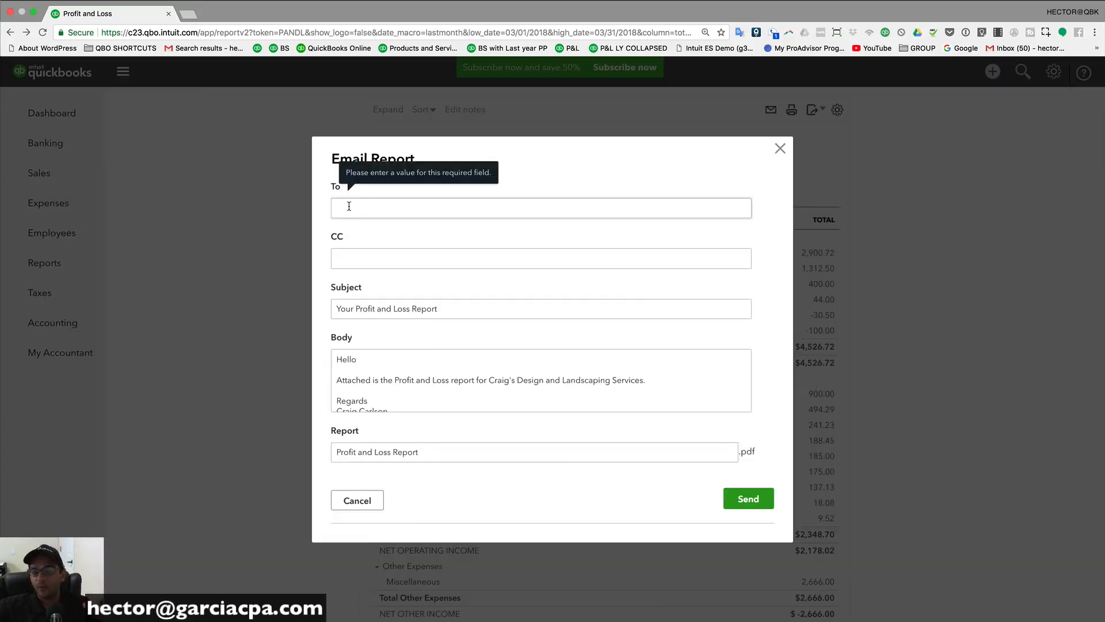
left_click(781, 148)
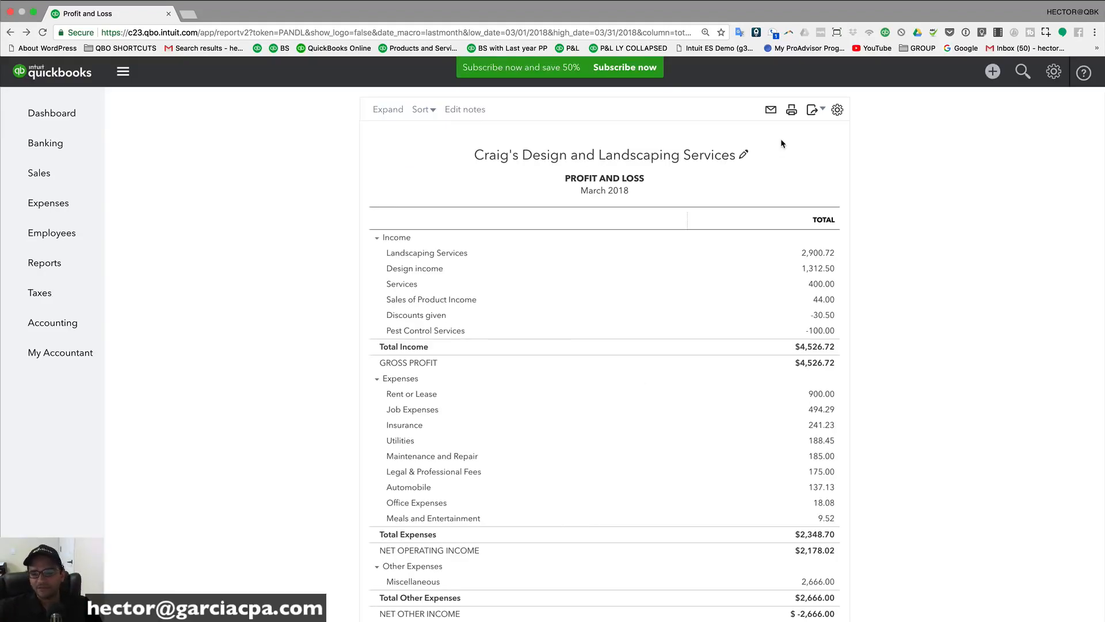
left_click(792, 111)
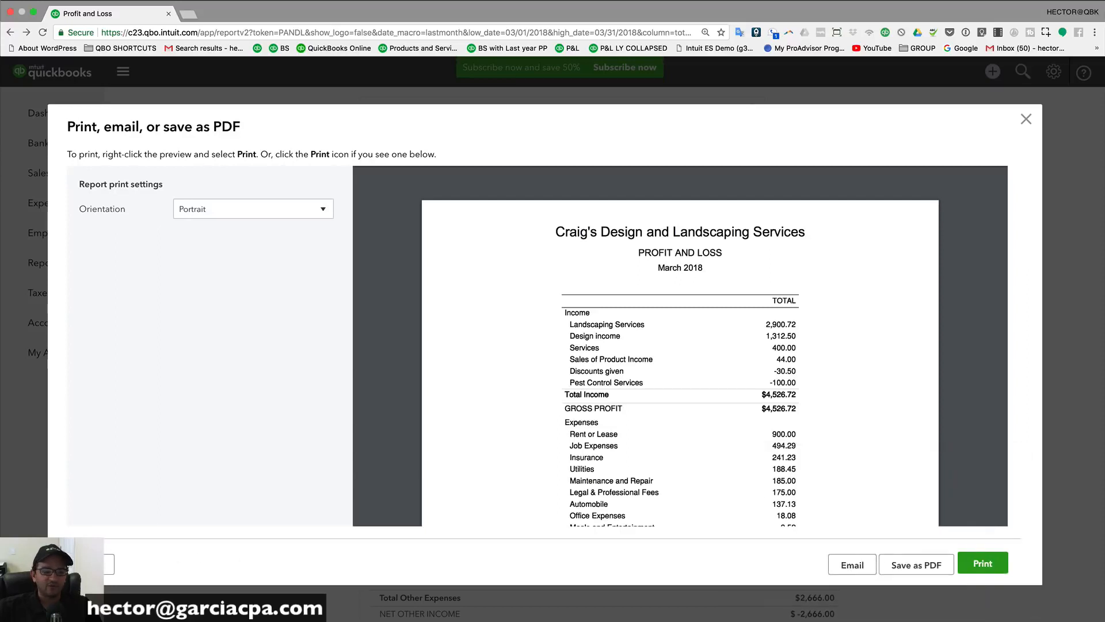
Step: Close the print preview, export the March 2018 report to Excel, and close the workbook
left_click(92, 565)
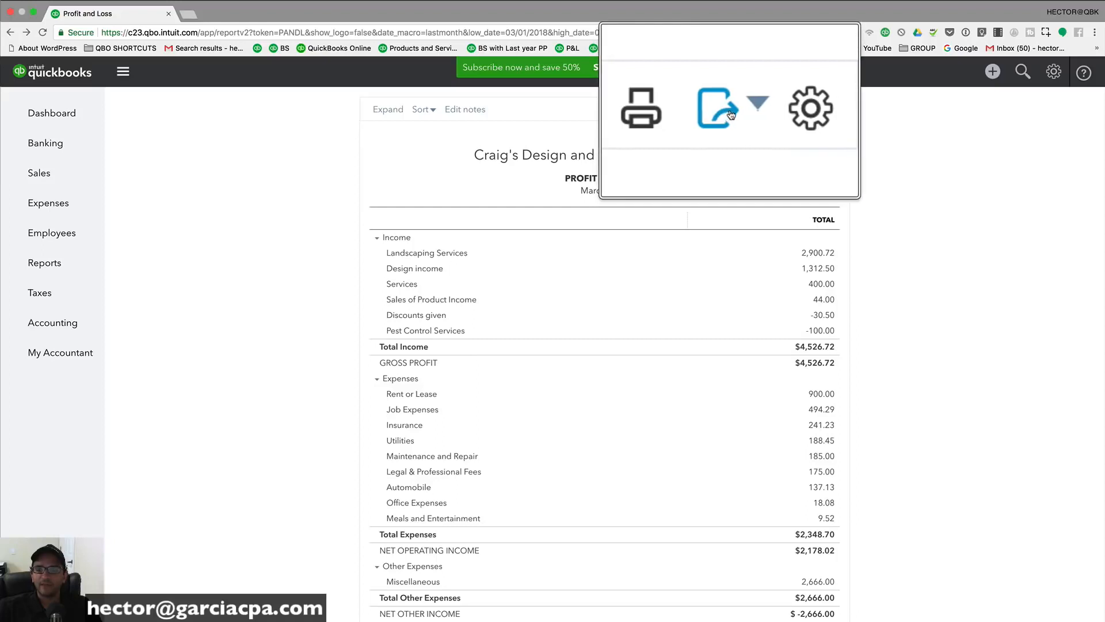
left_click(817, 109)
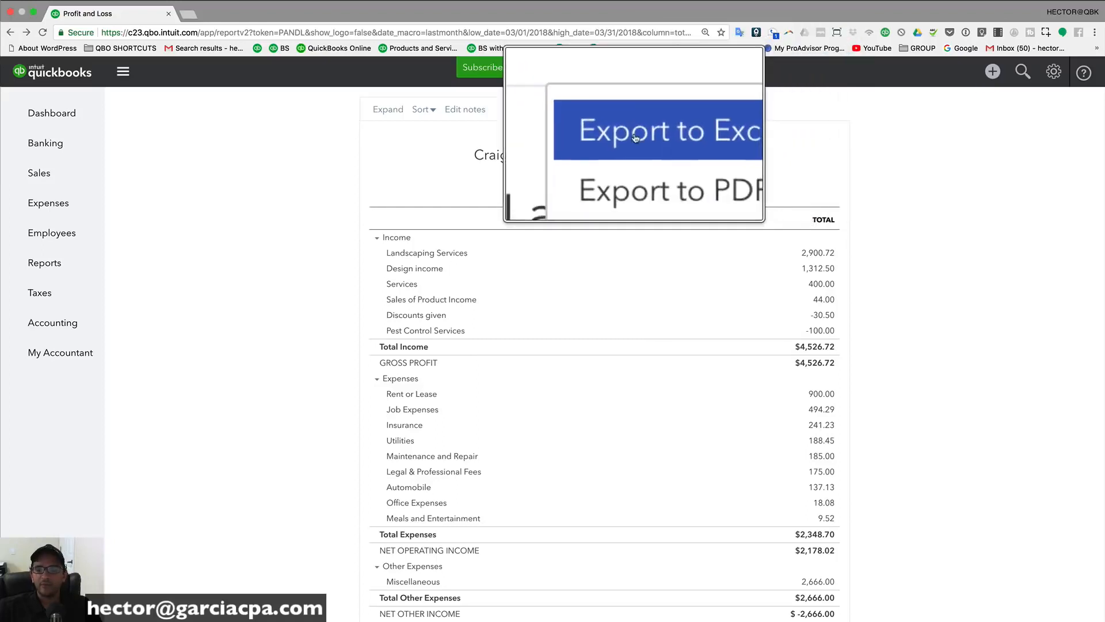
left_click(666, 134)
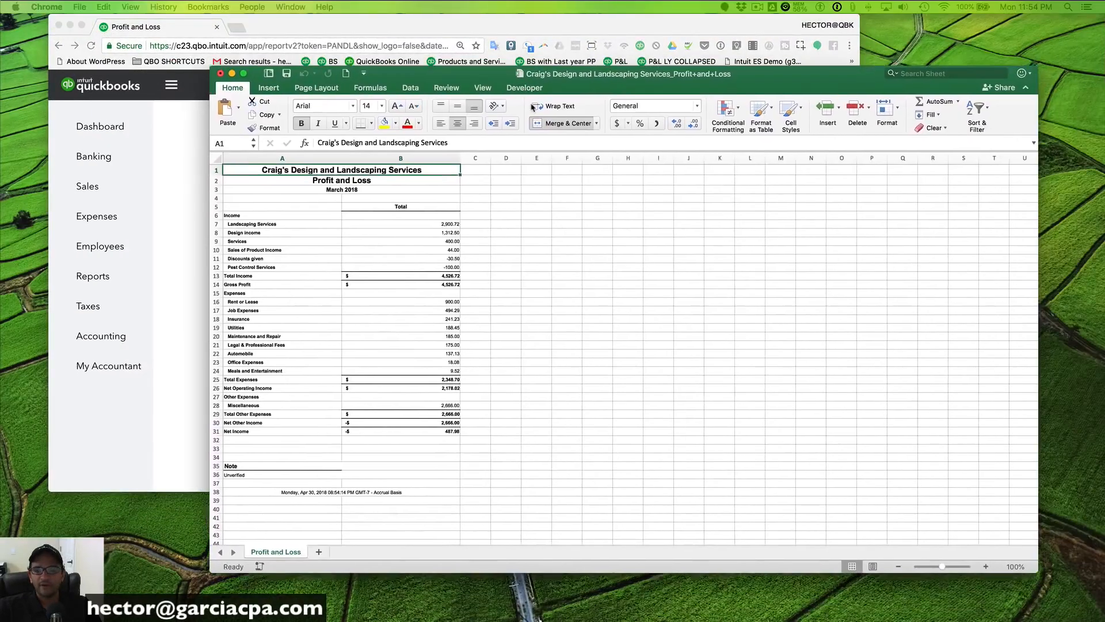
left_click_drag(518, 74, 549, 119)
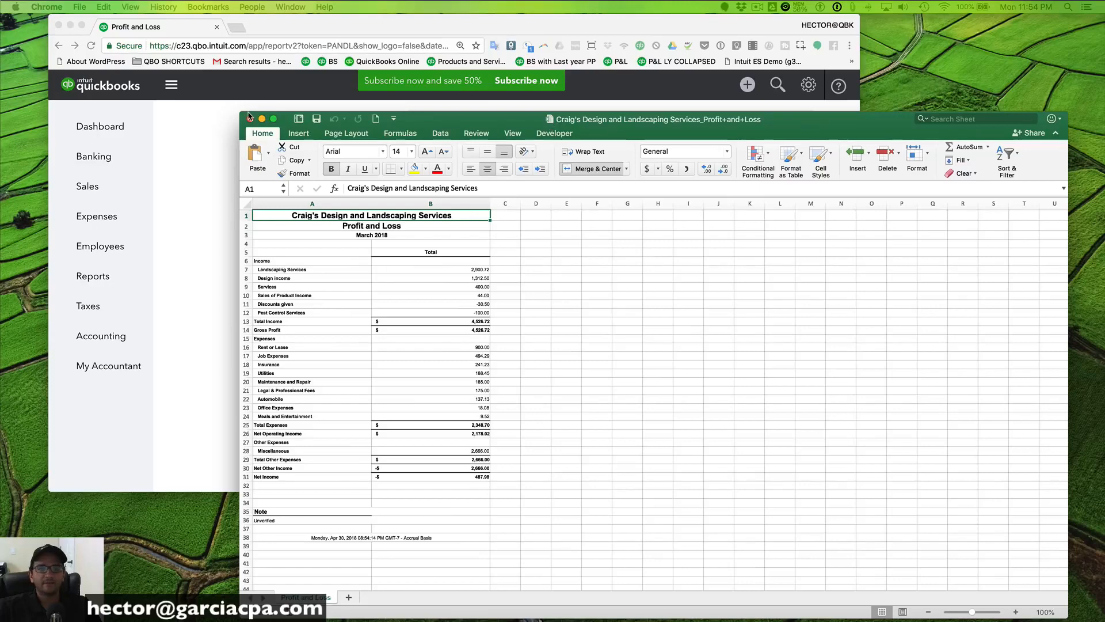
left_click(82, 25)
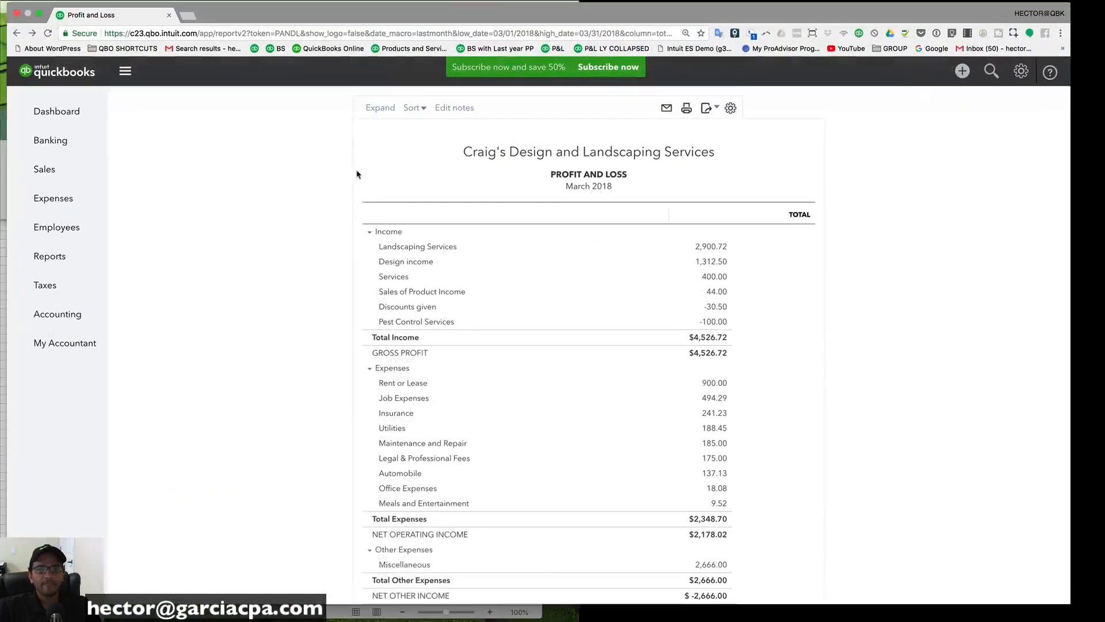
Step: Check the Display density options, then reload the report page
left_click(753, 111)
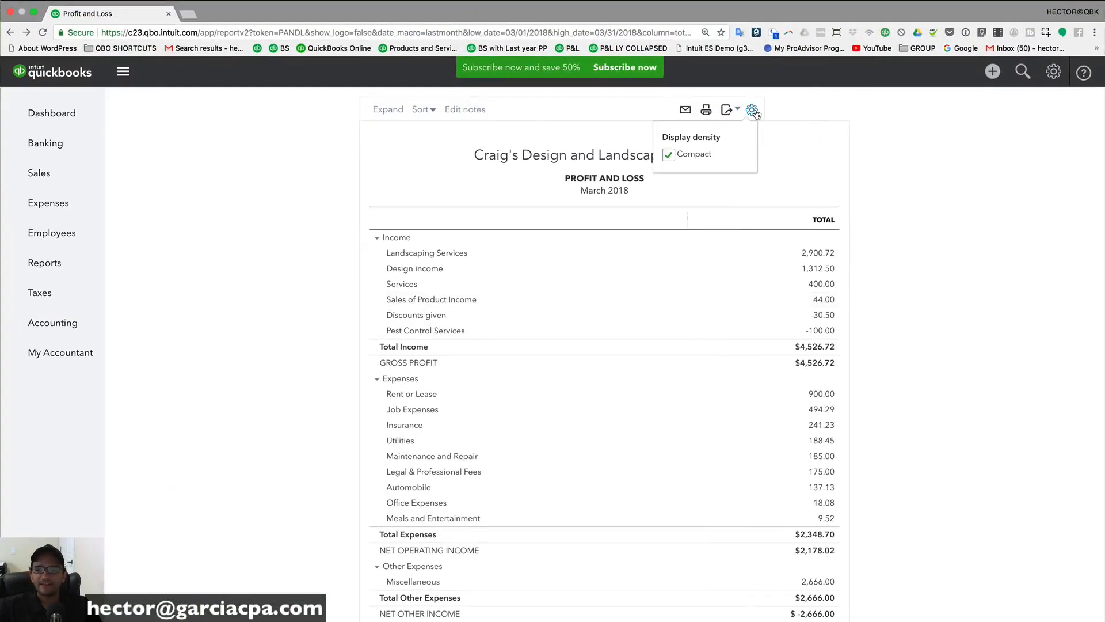
scroll(759, 123, "down", 3)
scroll(759, 173, "up", 5)
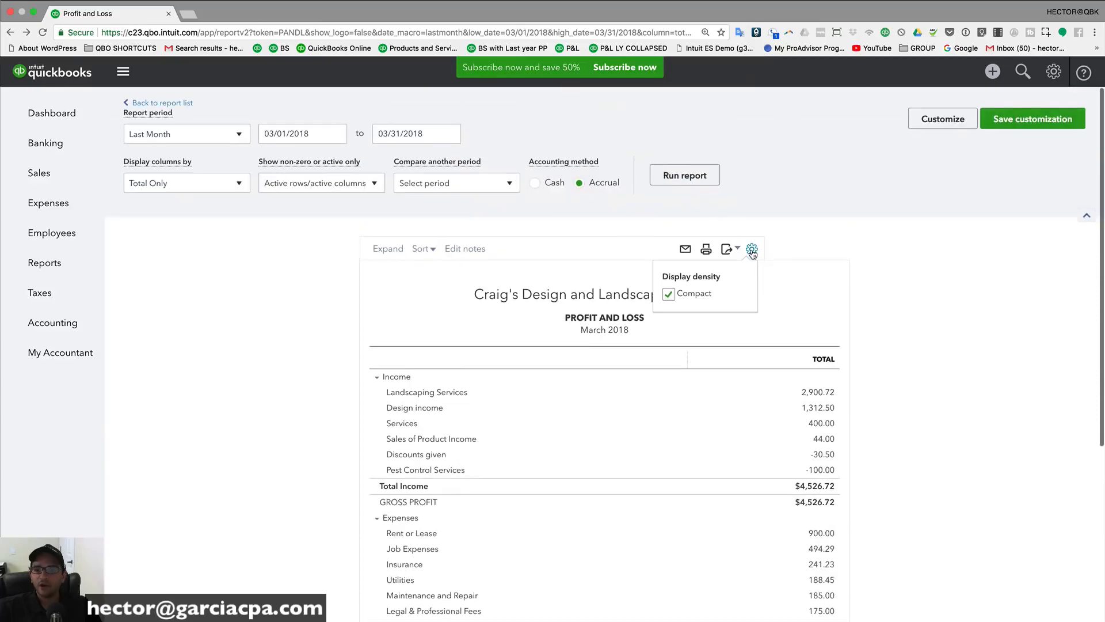
left_click(43, 32)
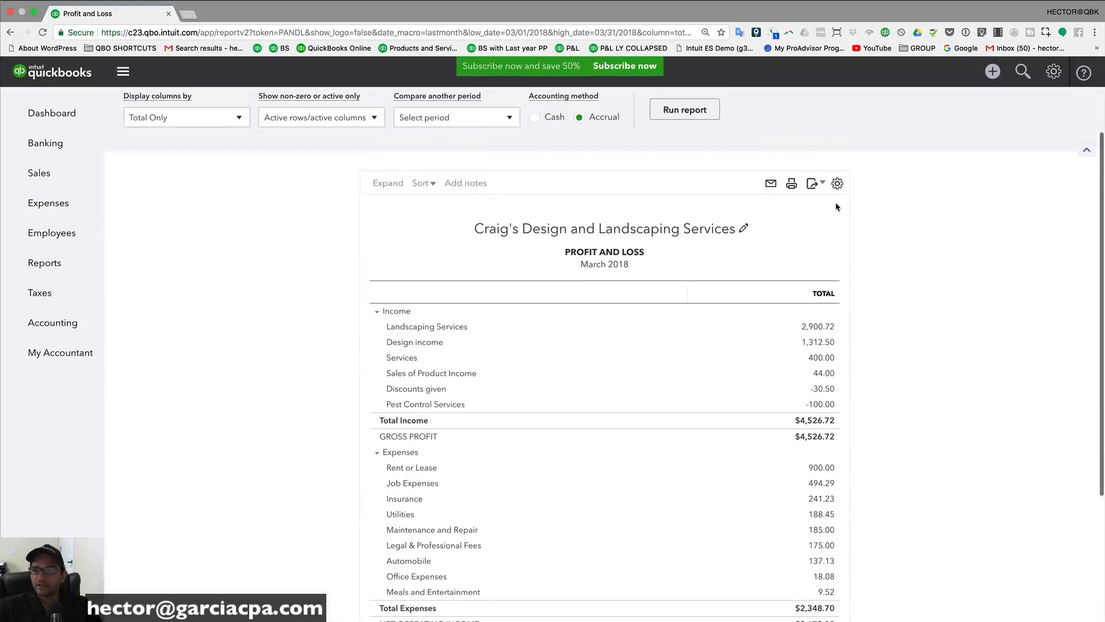
Step: Switch the report to normal row spacing, then back to Compact
mouse_move(838, 216)
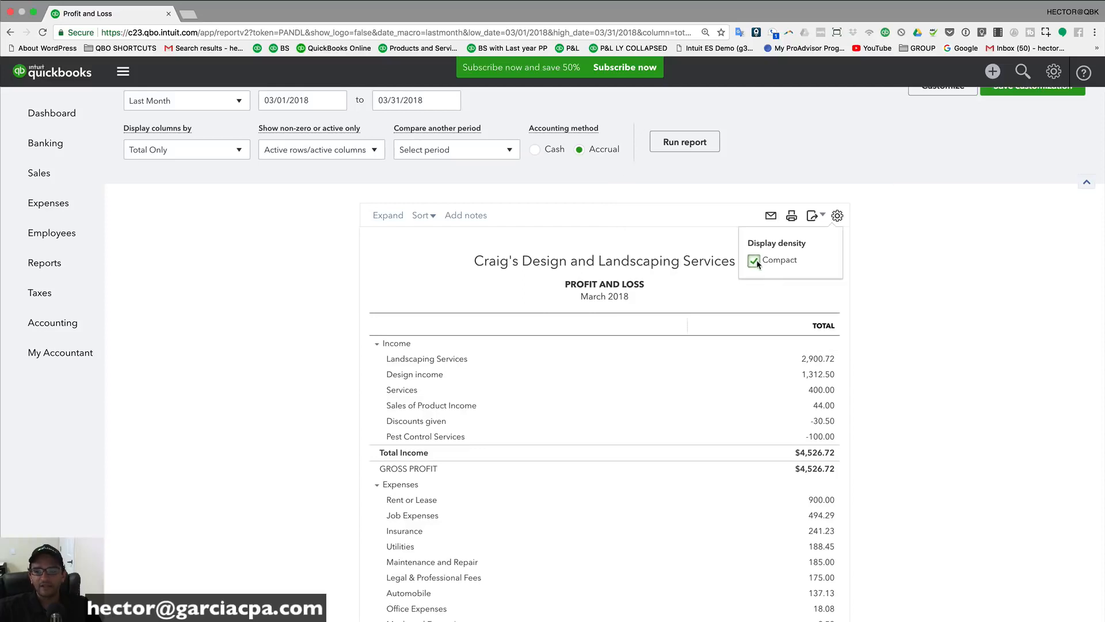
left_click(756, 260)
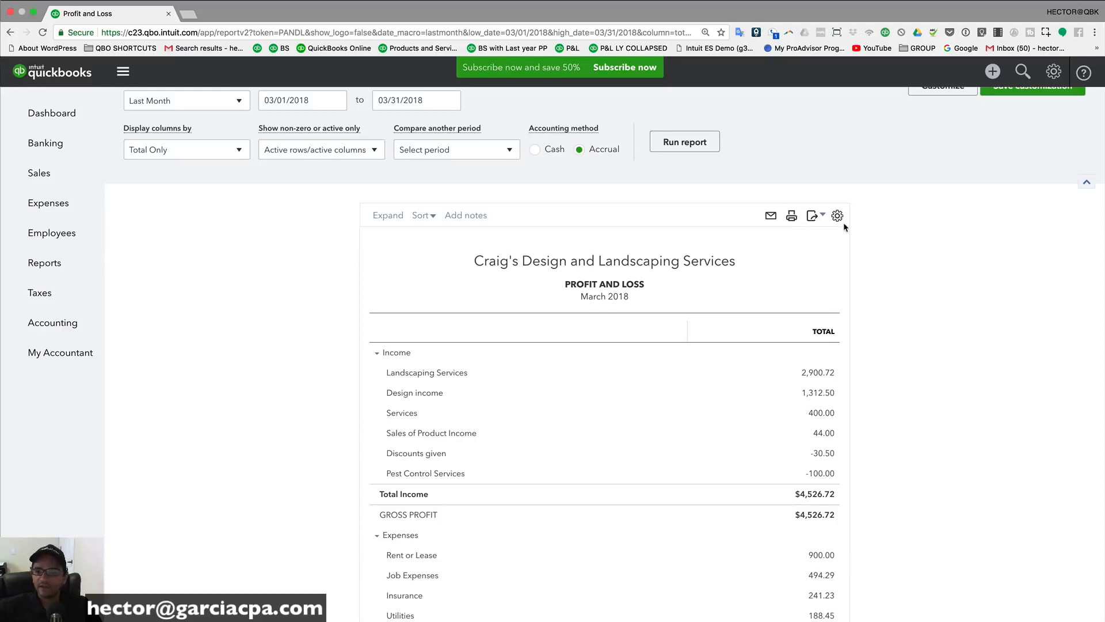
left_click(836, 215)
left_click(753, 263)
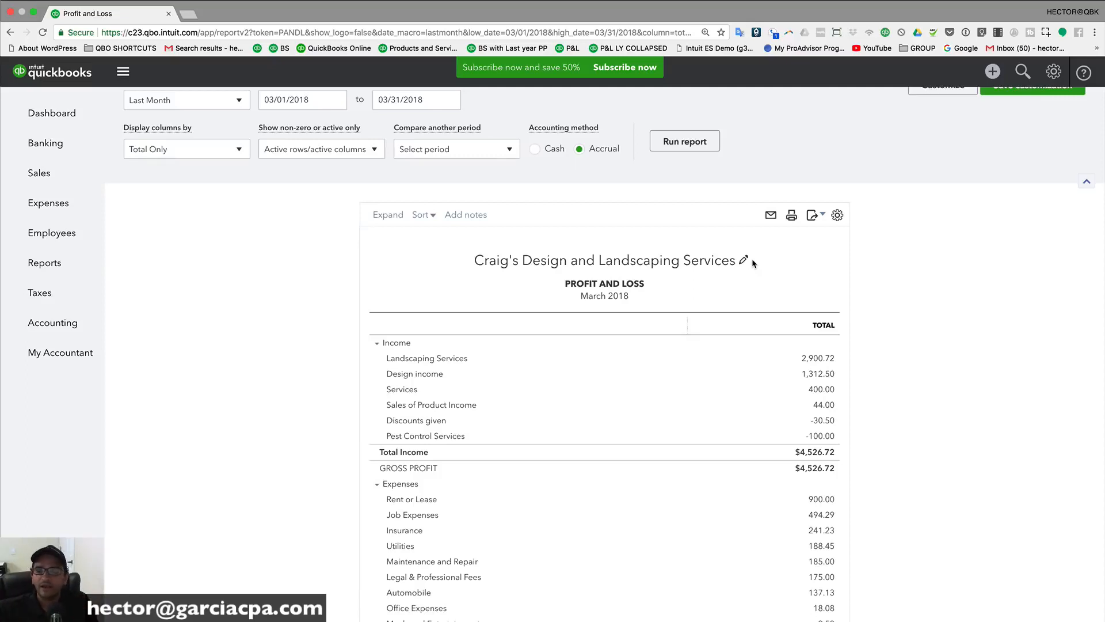
scroll(633, 173, "up", 2)
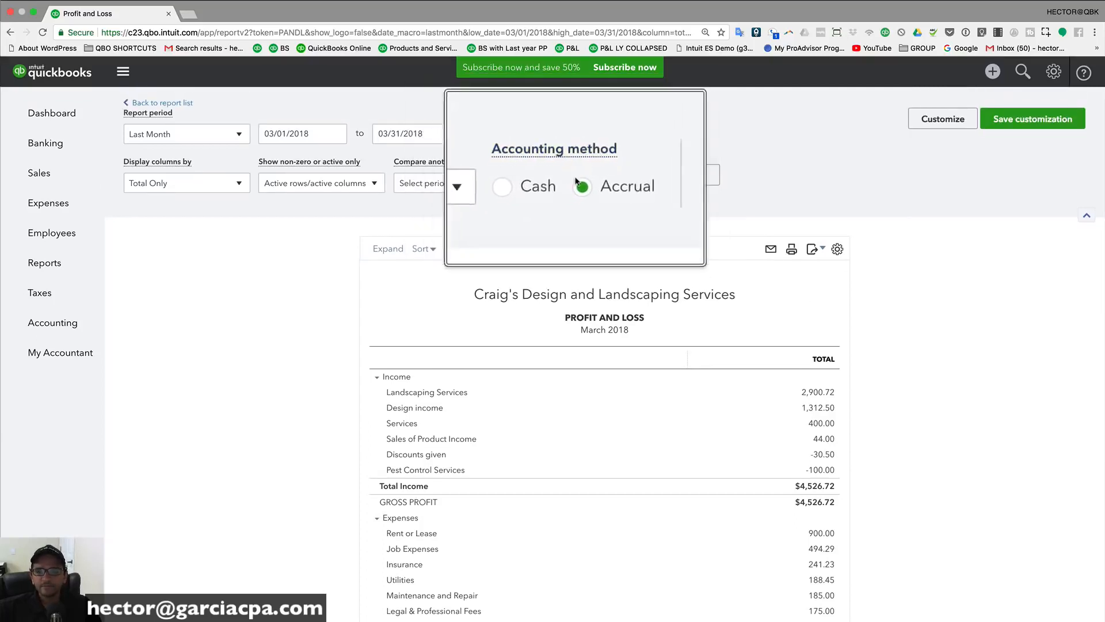
right_click(542, 185)
left_click(540, 185)
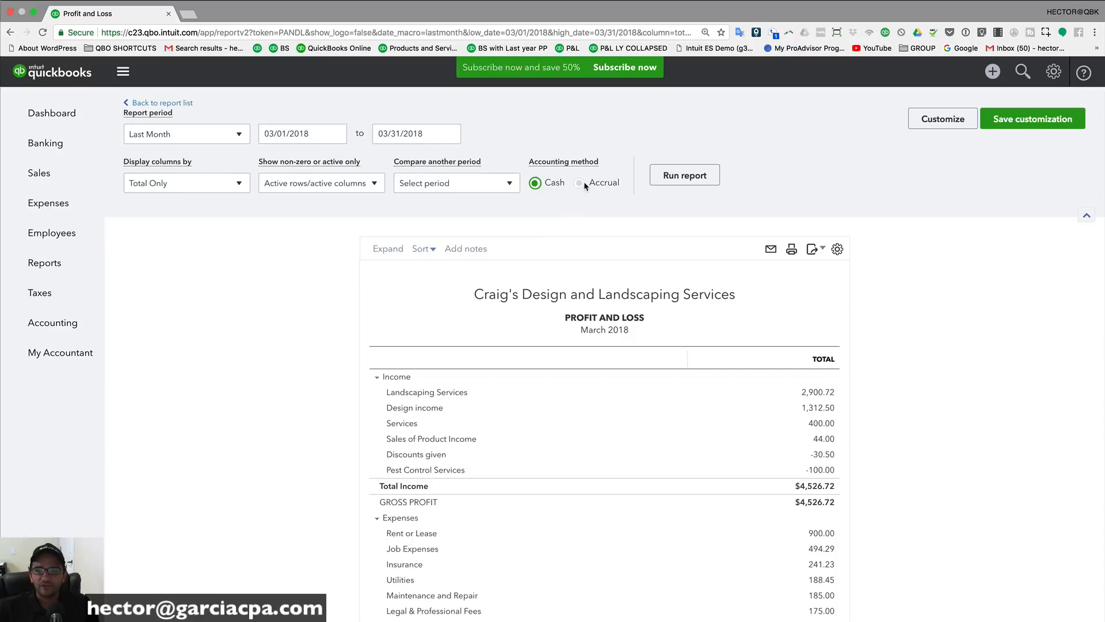
left_click(535, 183)
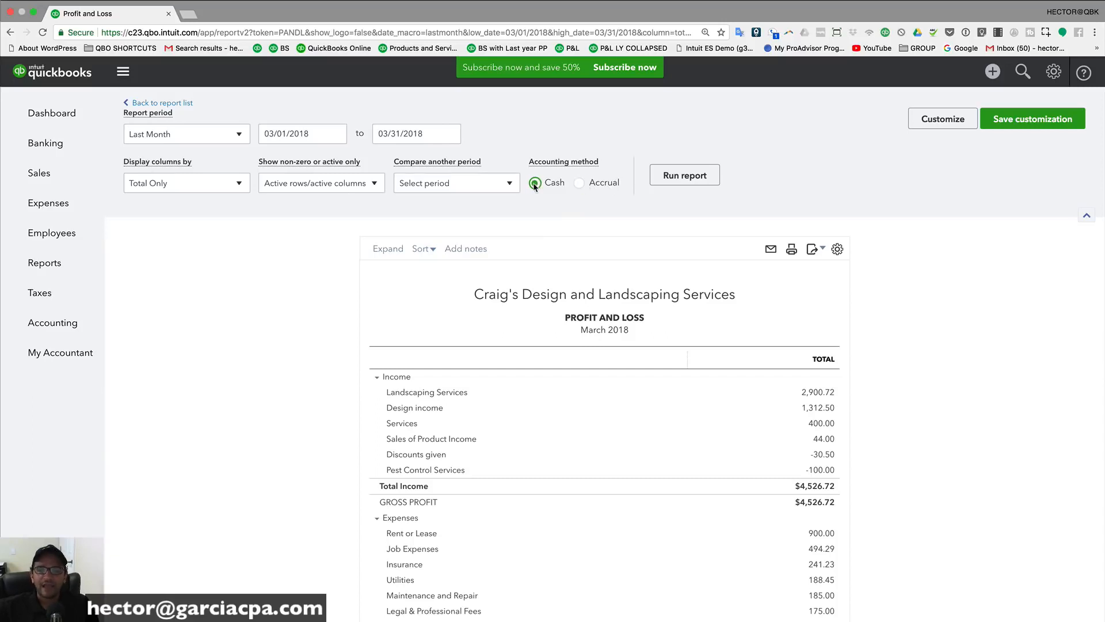
scroll(688, 173, "down", 1)
left_click(686, 167)
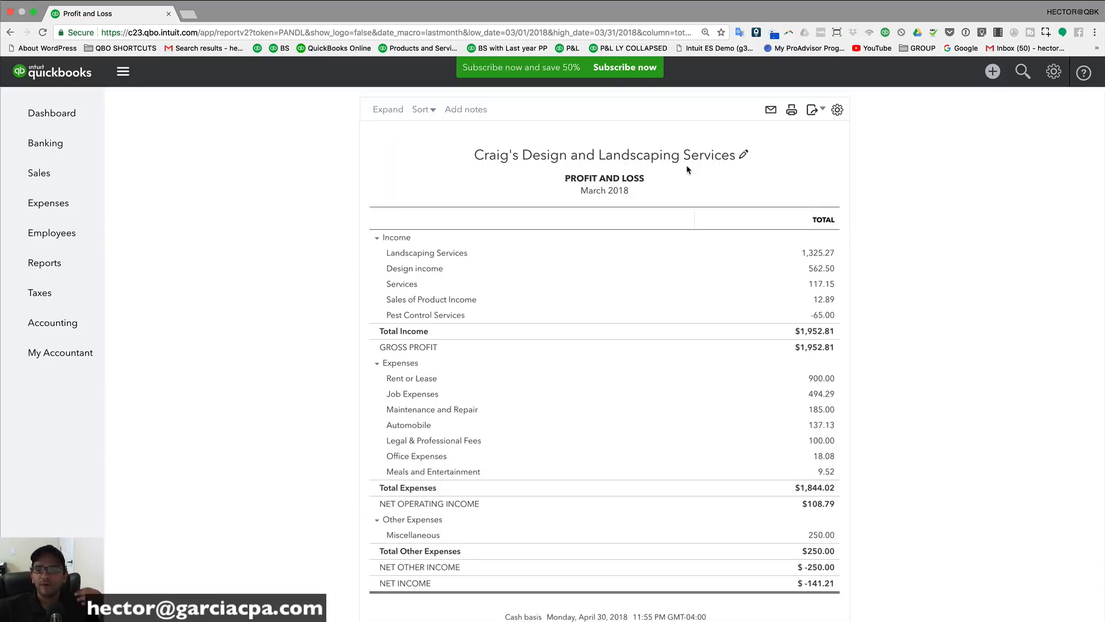
scroll(699, 192, "up", 3)
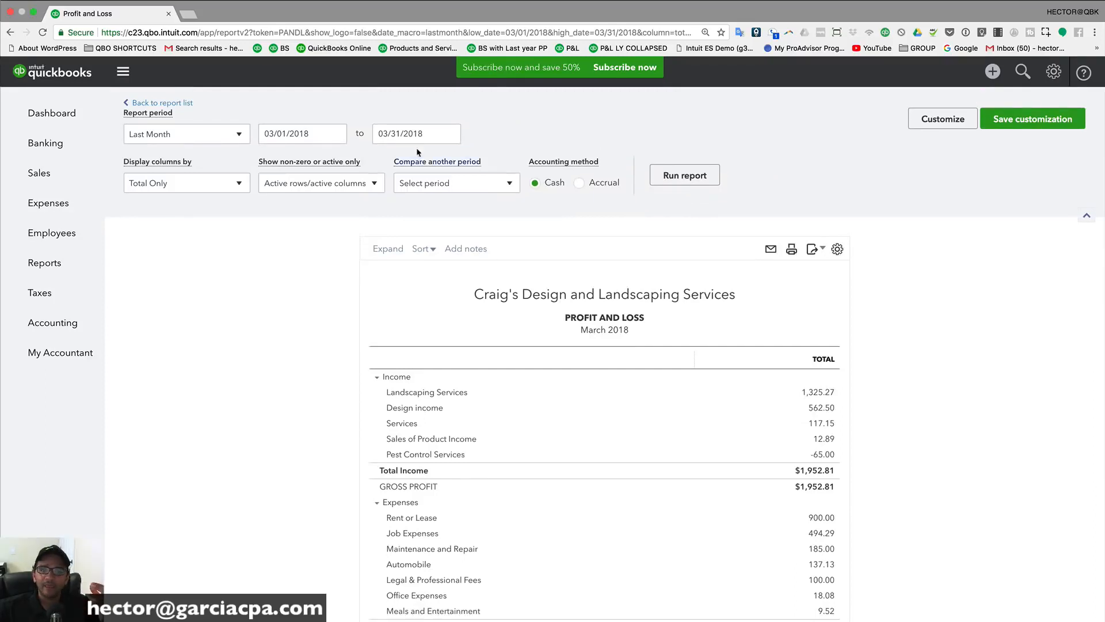
left_click_drag(314, 133, 254, 132)
scroll(281, 133, "up", 3)
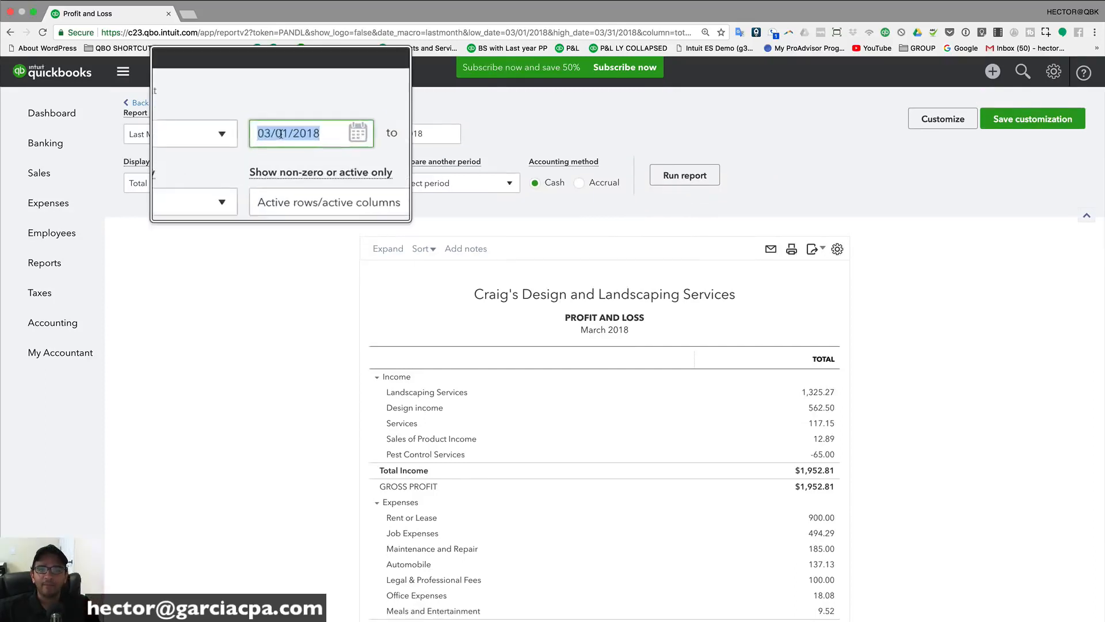
scroll(281, 133, "up", 2)
scroll(385, 133, "down", 5)
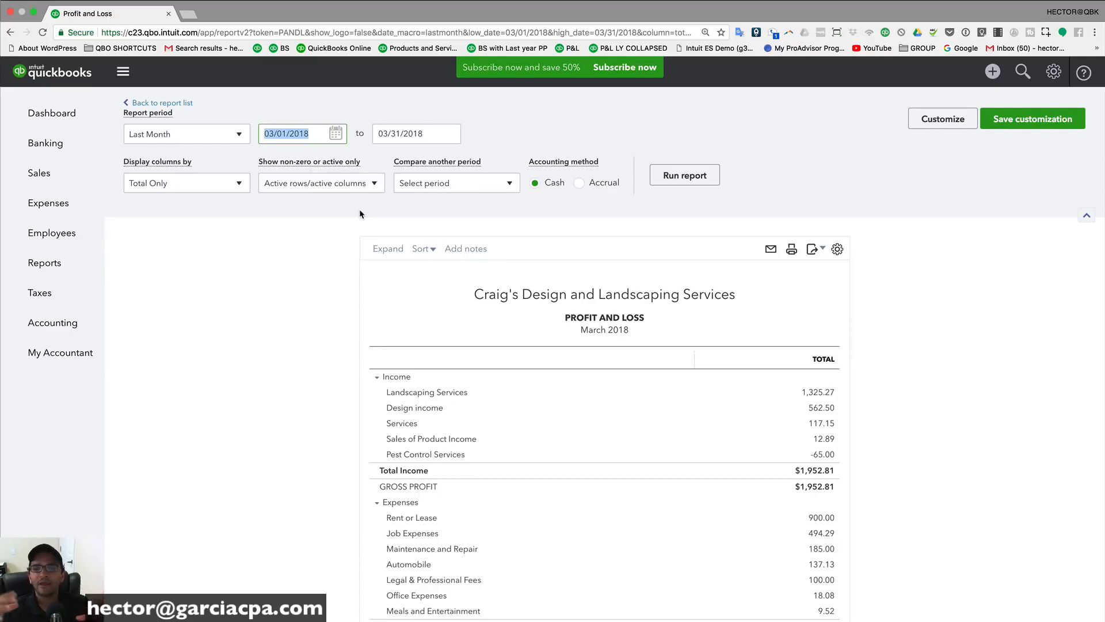
triple_click(306, 134)
key("Tab")
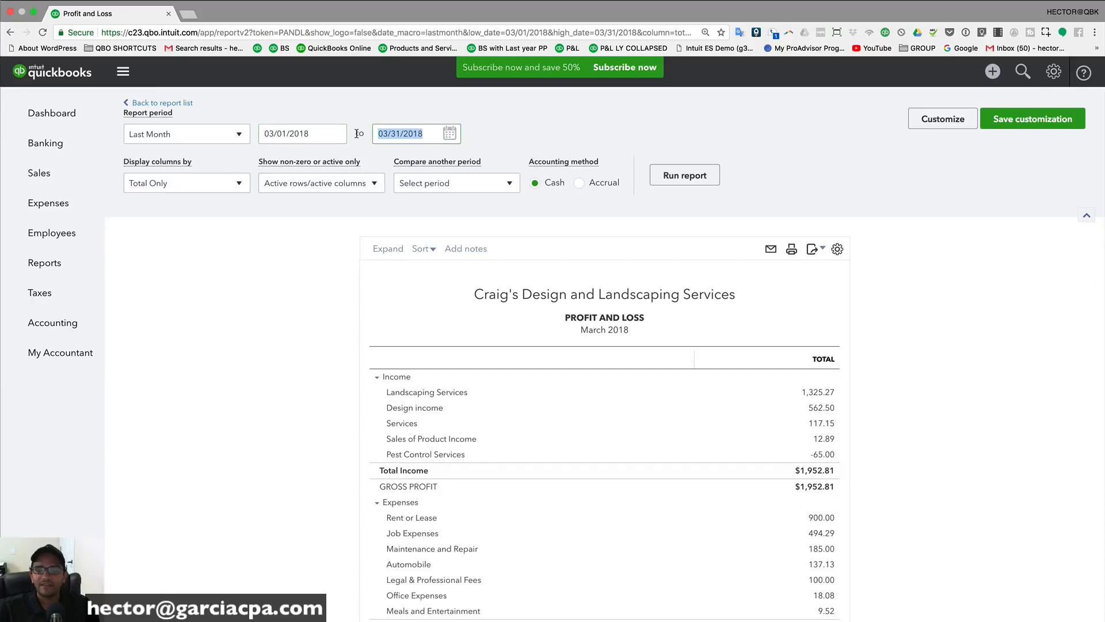
left_click(579, 183)
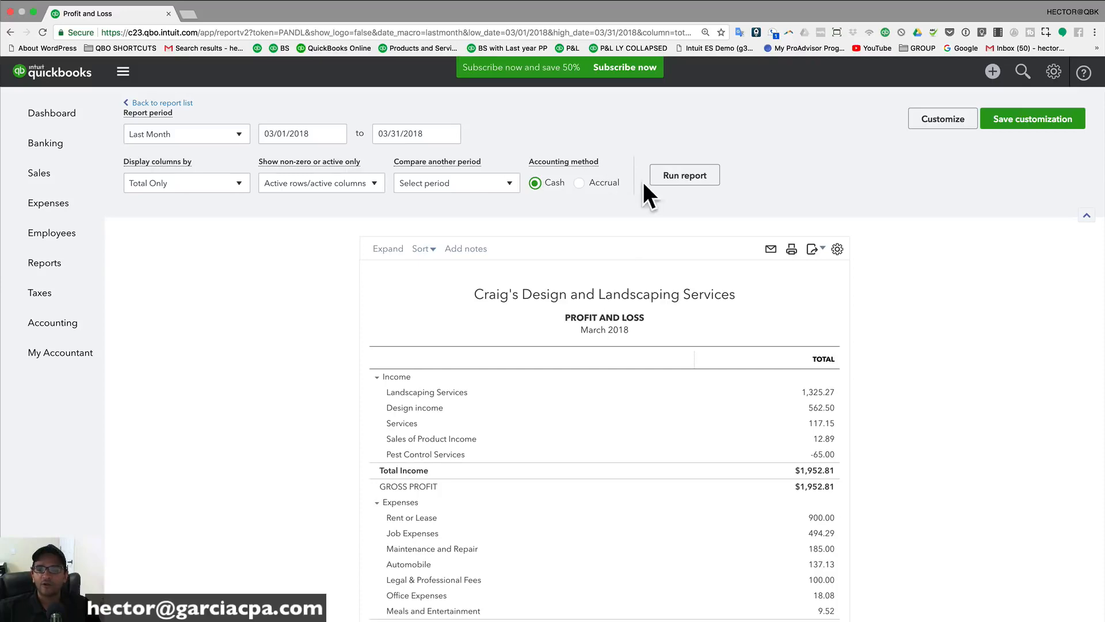
left_click(685, 176)
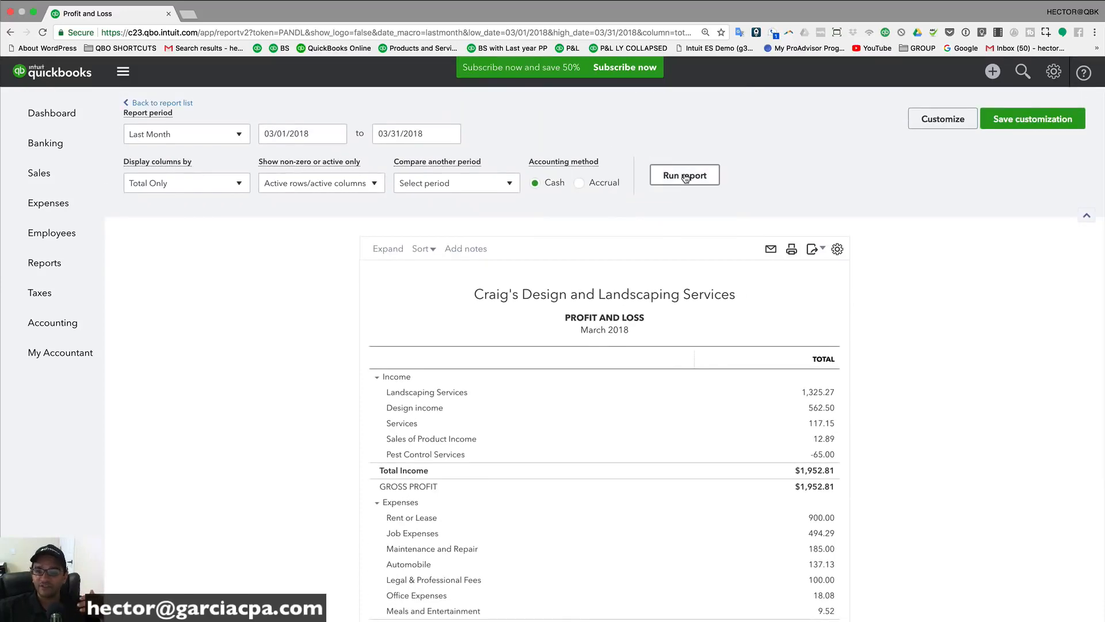
left_click(579, 183)
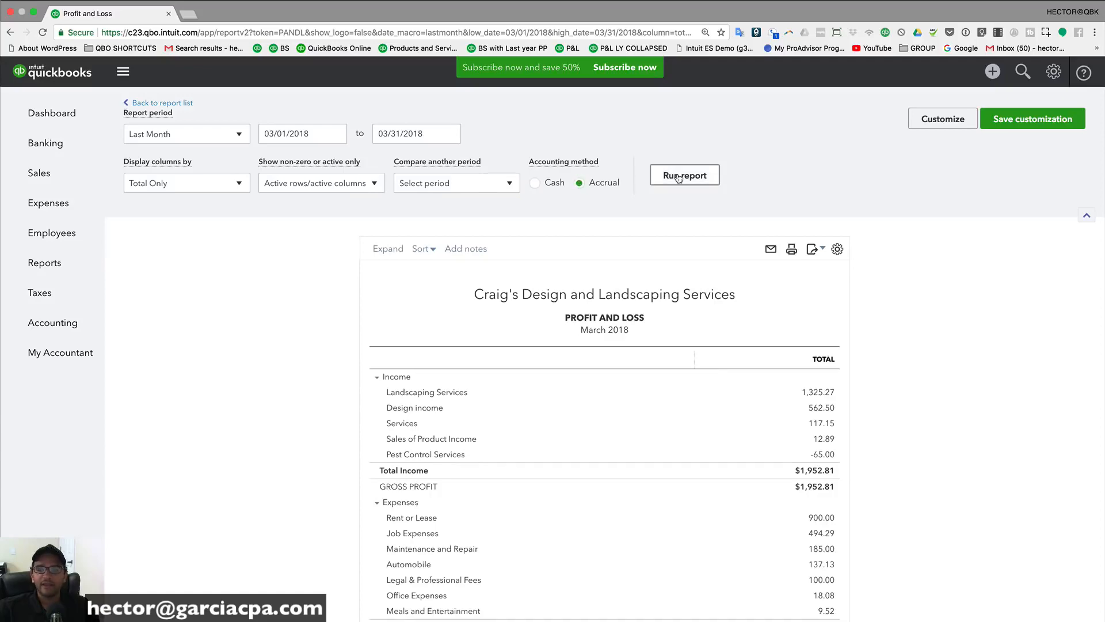
left_click(678, 176)
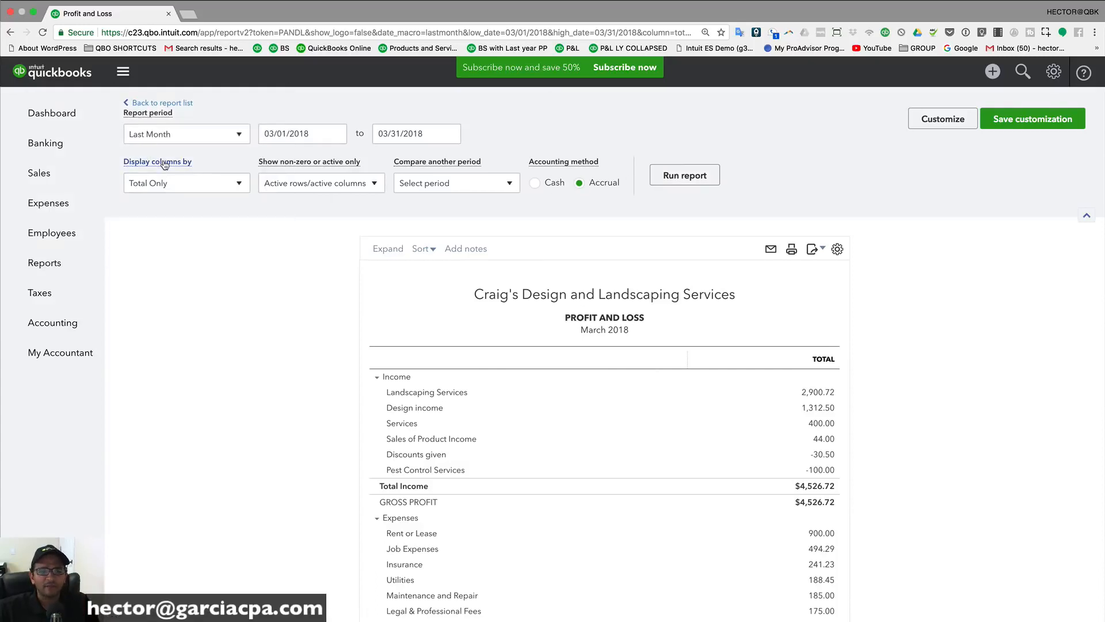
left_click(173, 184)
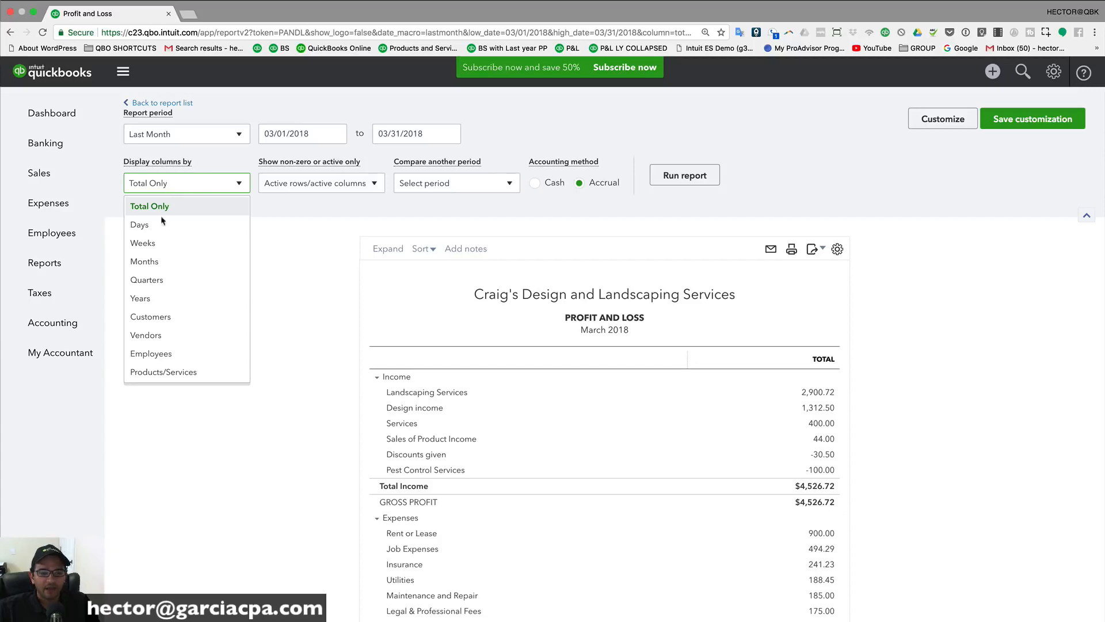
left_click(155, 319)
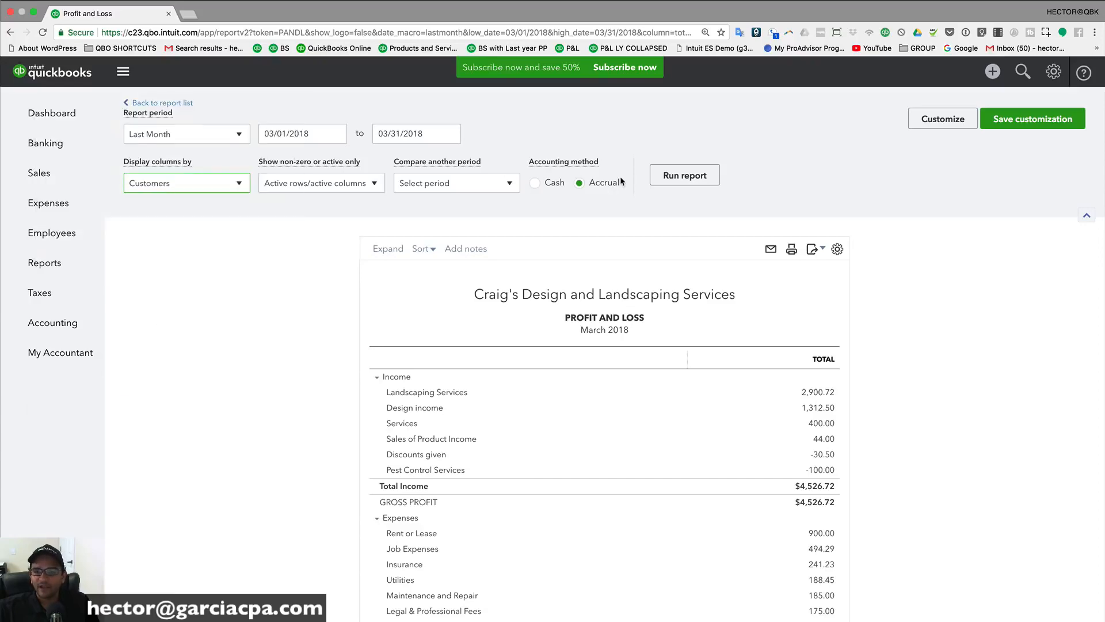
left_click(680, 176)
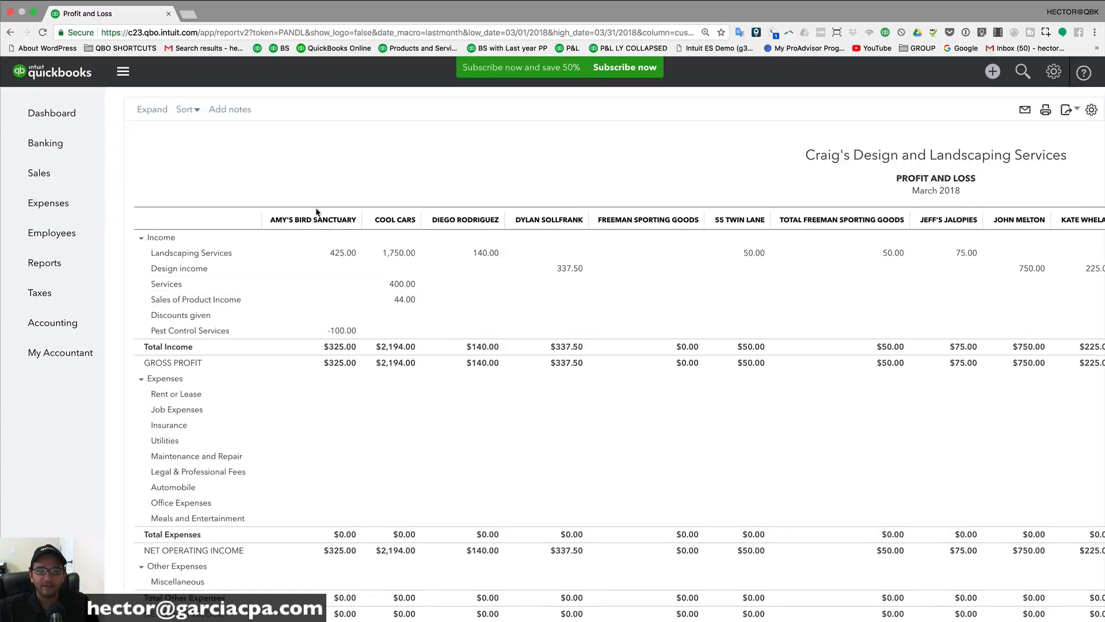
scroll(589, 264, "right", 15)
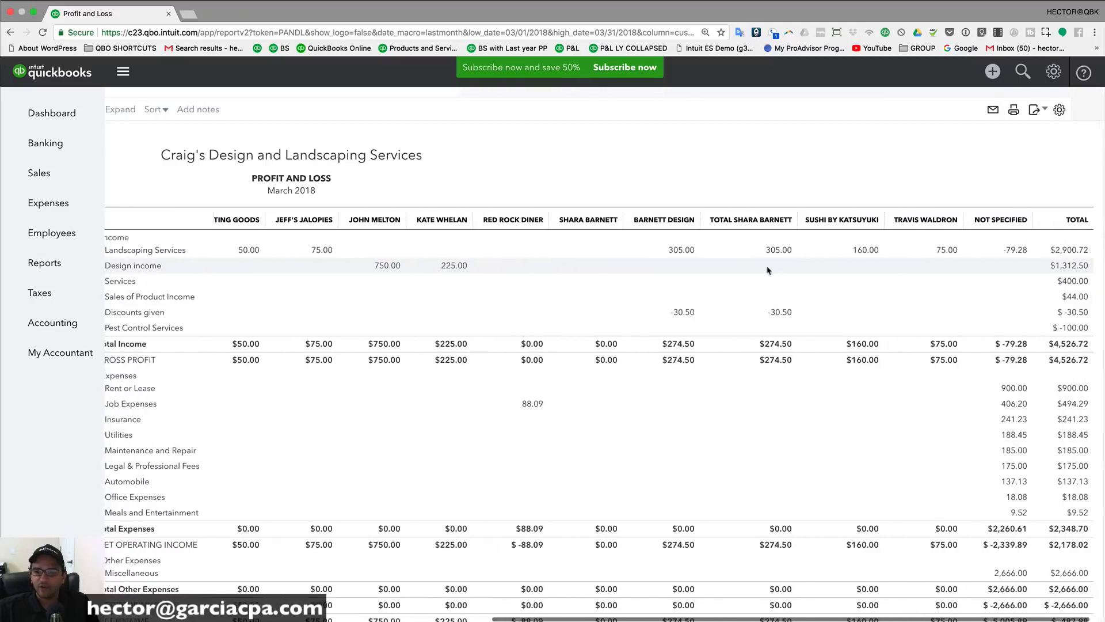
scroll(783, 270, "left", 15)
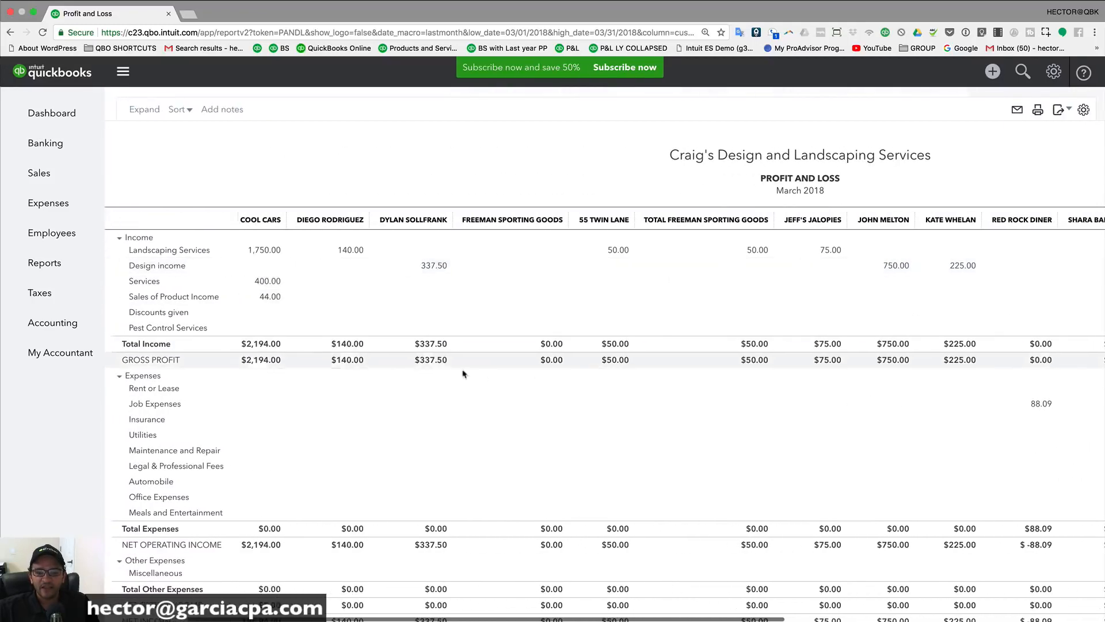
scroll(656, 470, "right", 10)
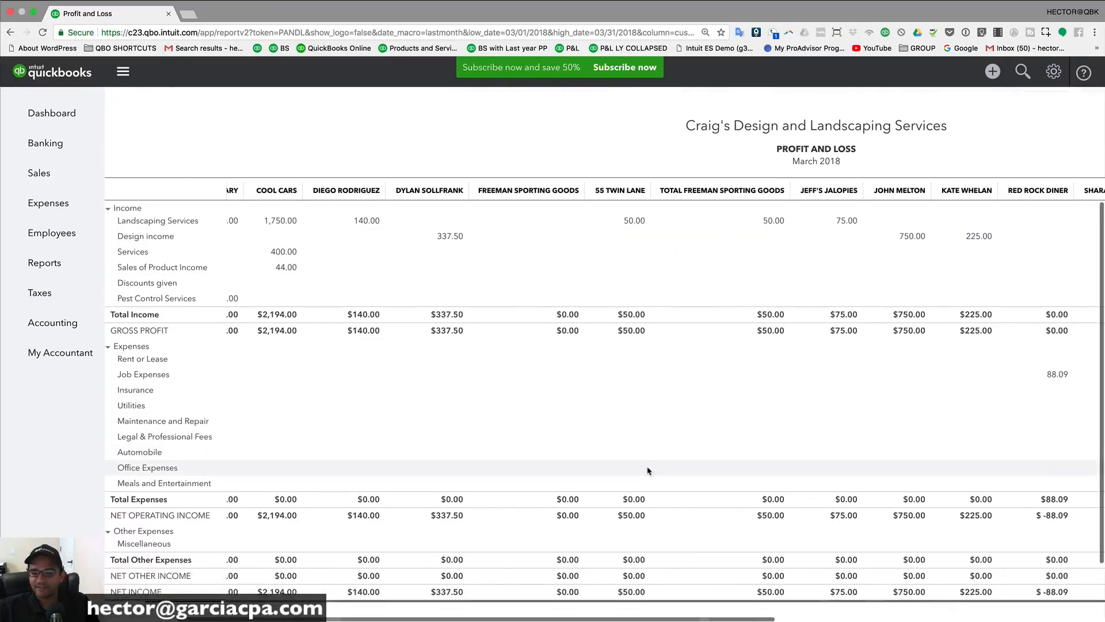
scroll(657, 467, "down", 2)
scroll(658, 463, "right", 10)
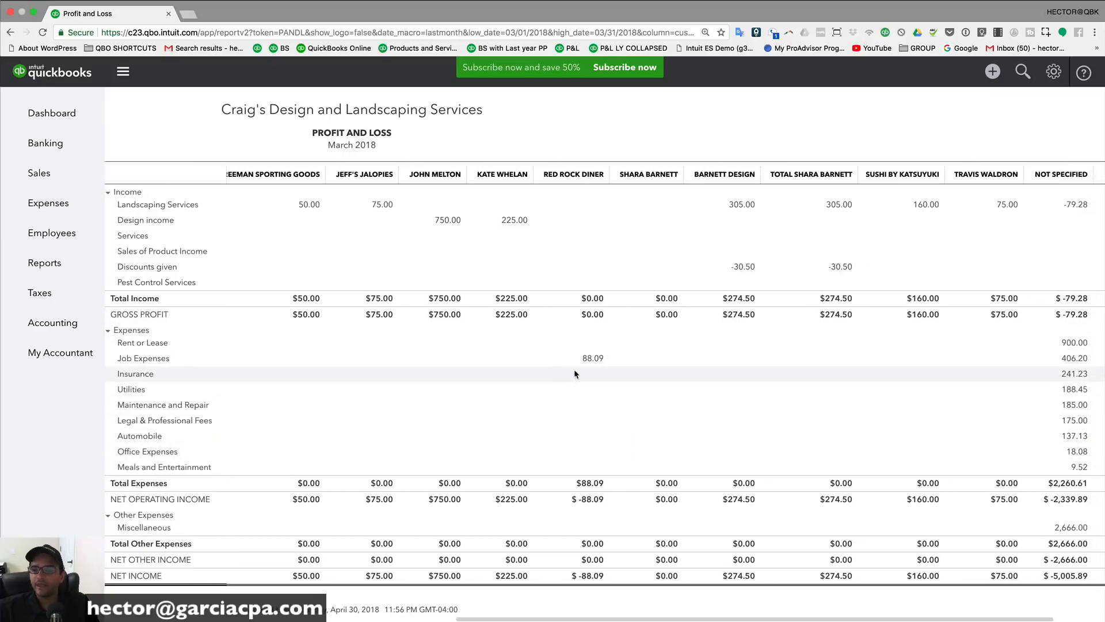
scroll(602, 370, "left", 15)
scroll(646, 374, "up", 5)
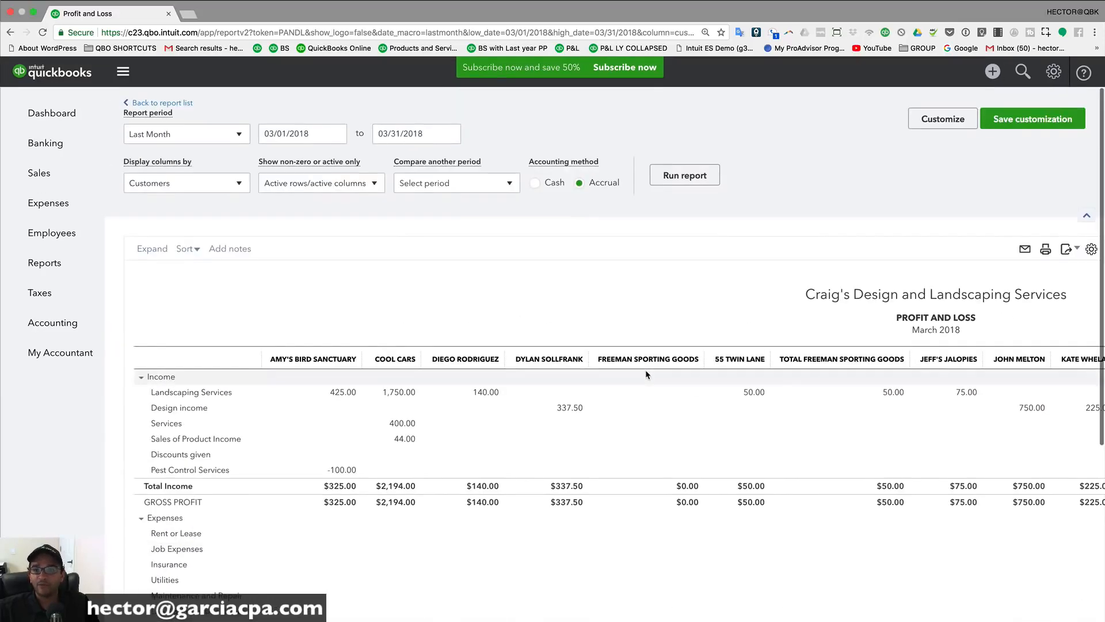
left_click(1046, 252)
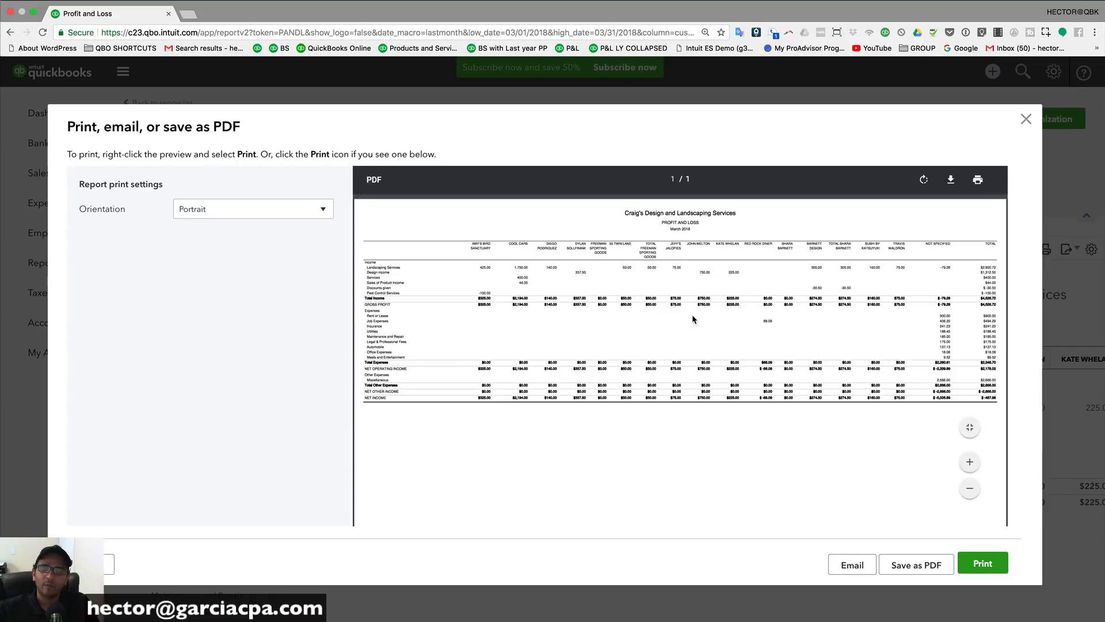
scroll(656, 316, "down", 5)
scroll(656, 317, "up", 5)
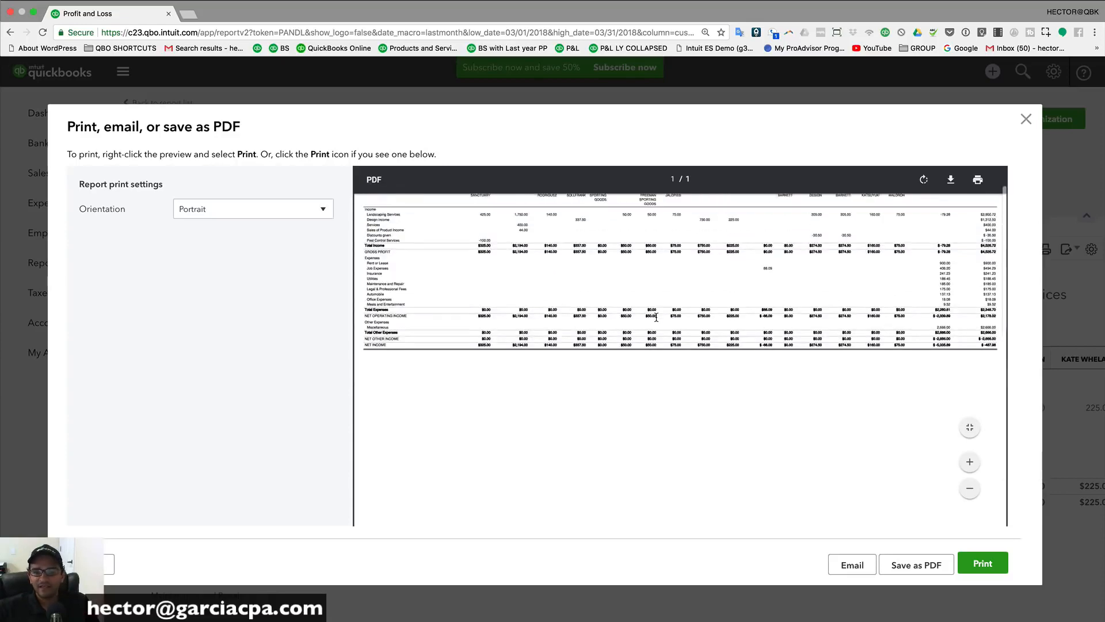
left_click(970, 489)
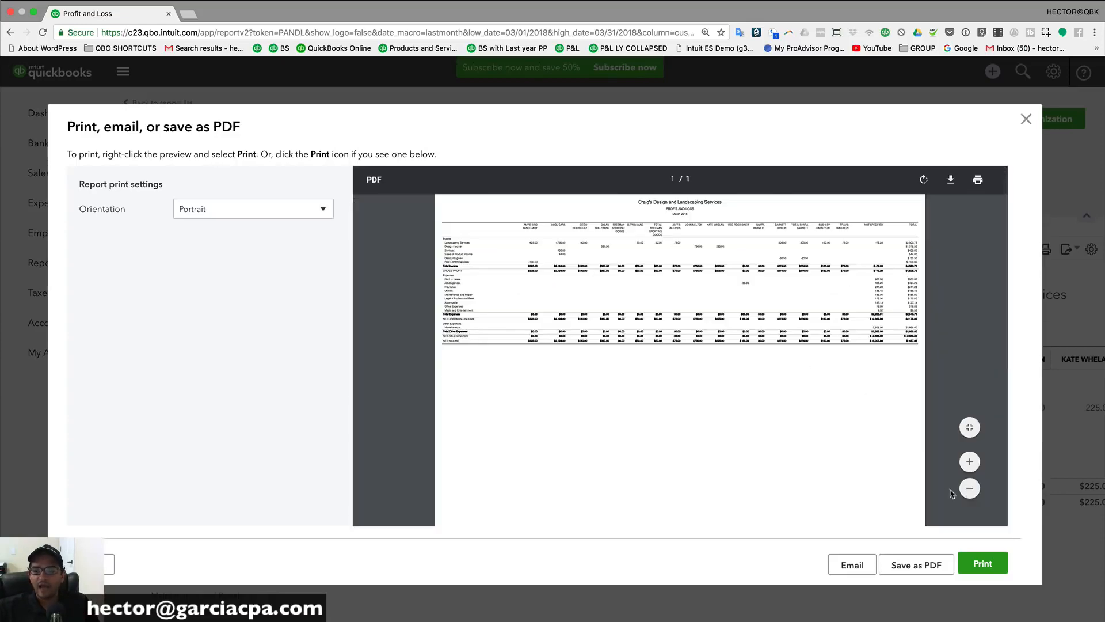
left_click(970, 494)
scroll(669, 276, "down", 1)
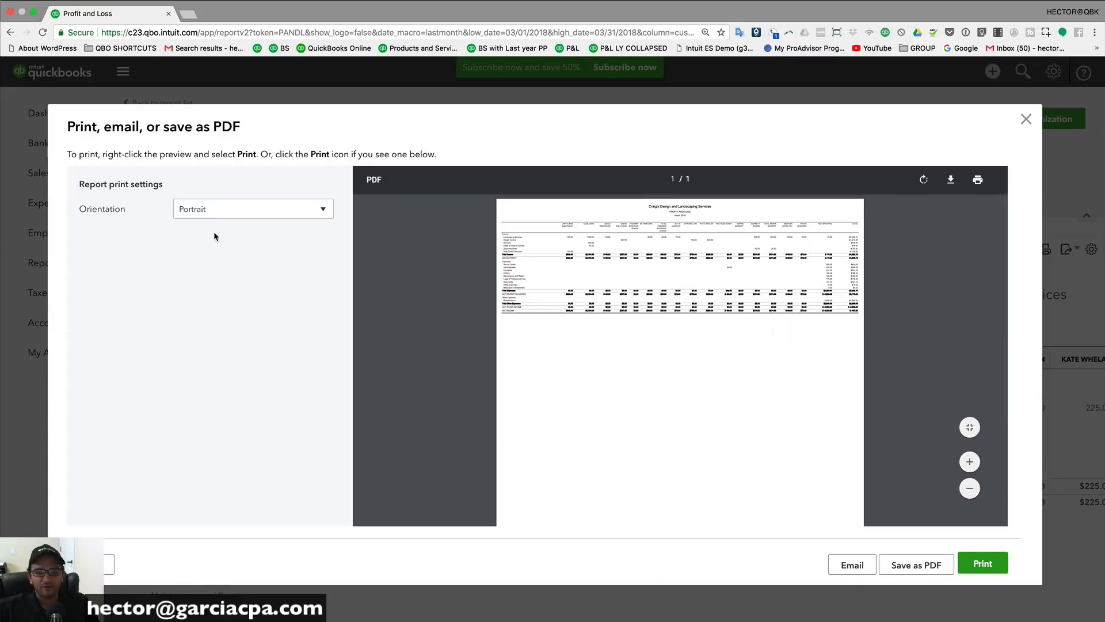
left_click(230, 213)
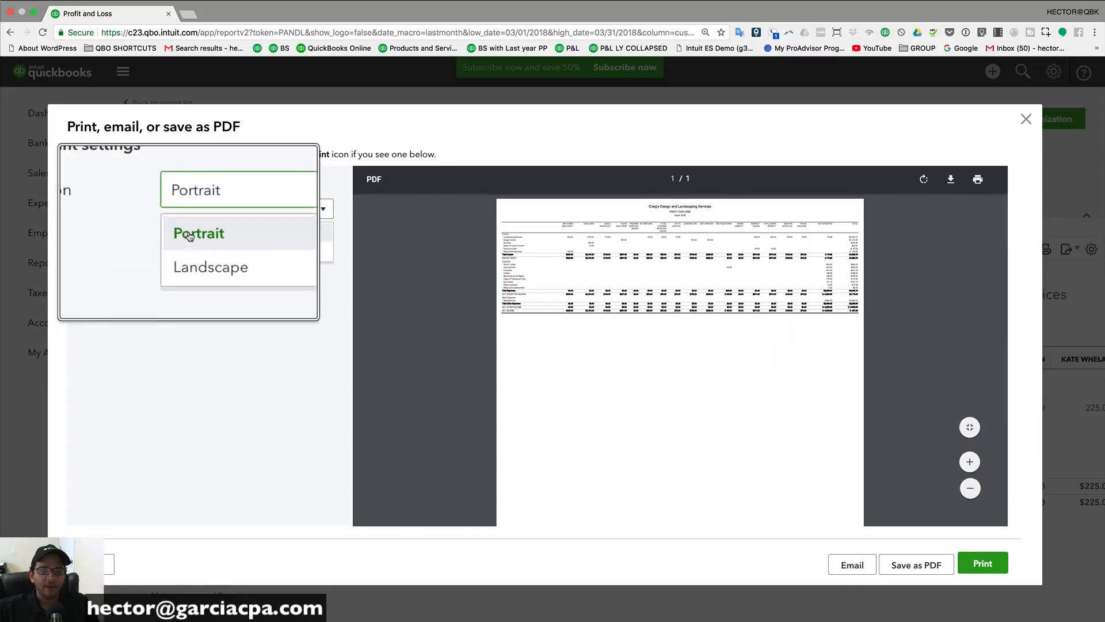
left_click(195, 250)
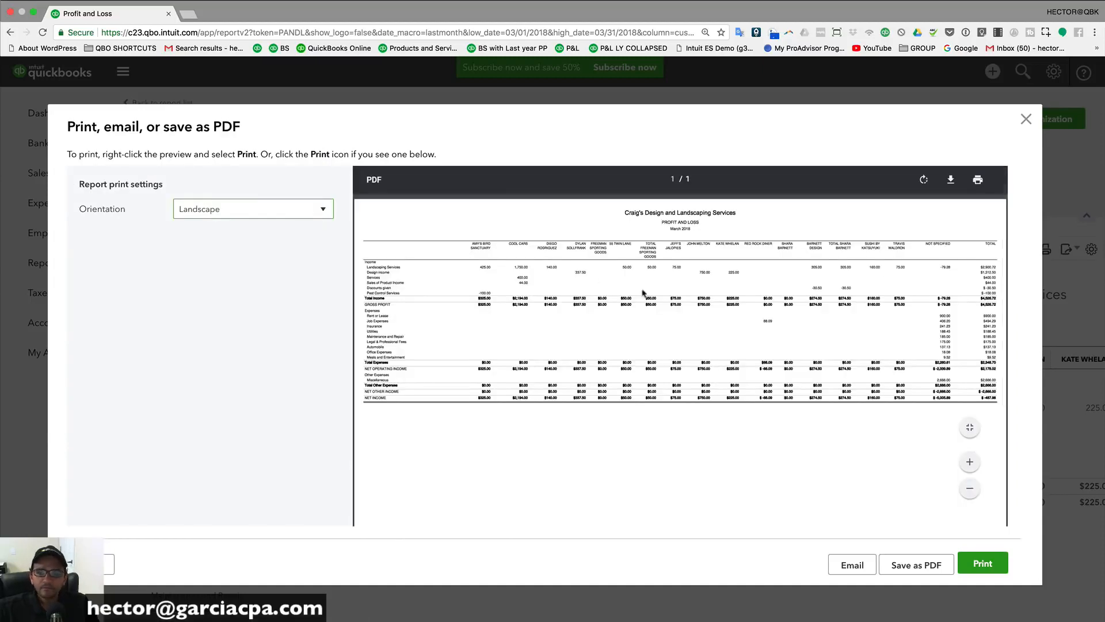
left_click(970, 488)
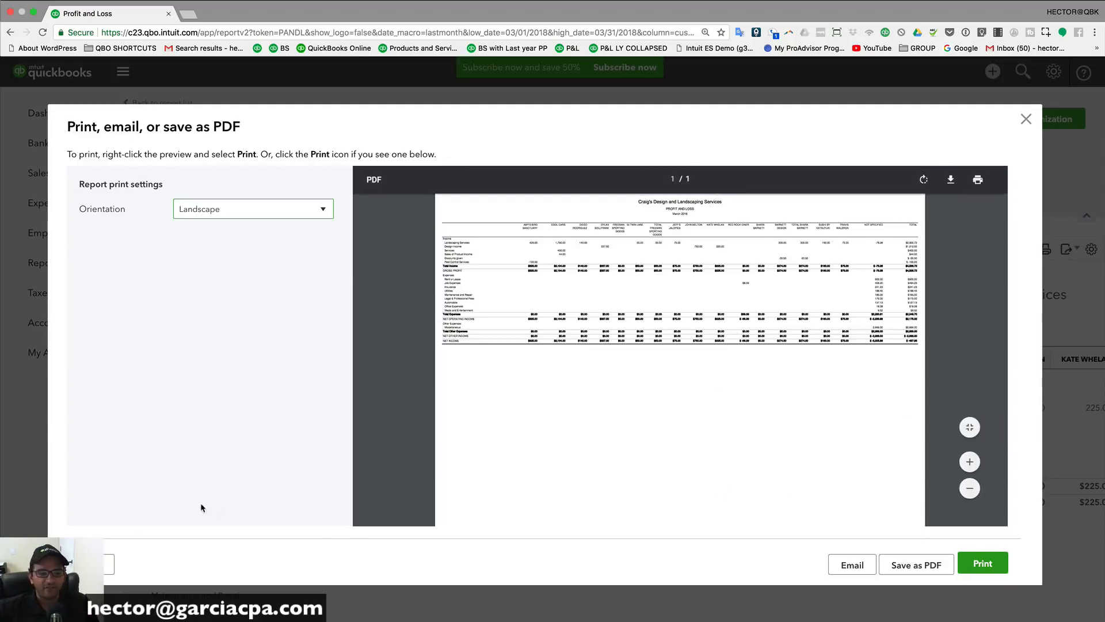
key("Escape")
scroll(142, 218, "up", 3)
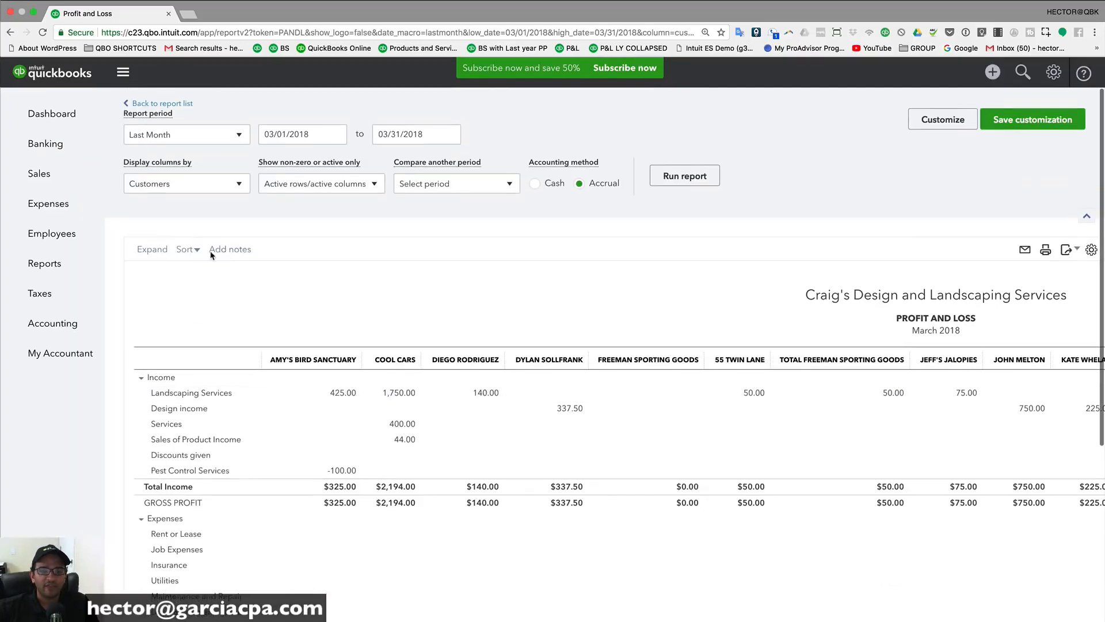
Step: Run the Profit and Loss for Last Year-to-date with columns broken out by Months
left_click(150, 134)
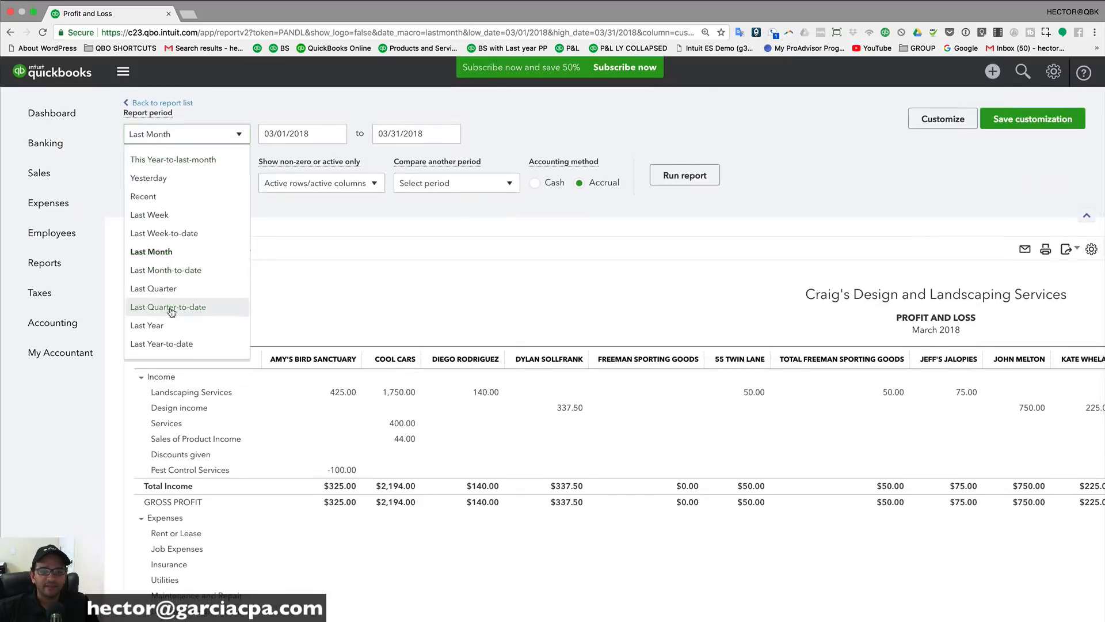
scroll(184, 328, "down", 1)
left_click(183, 329)
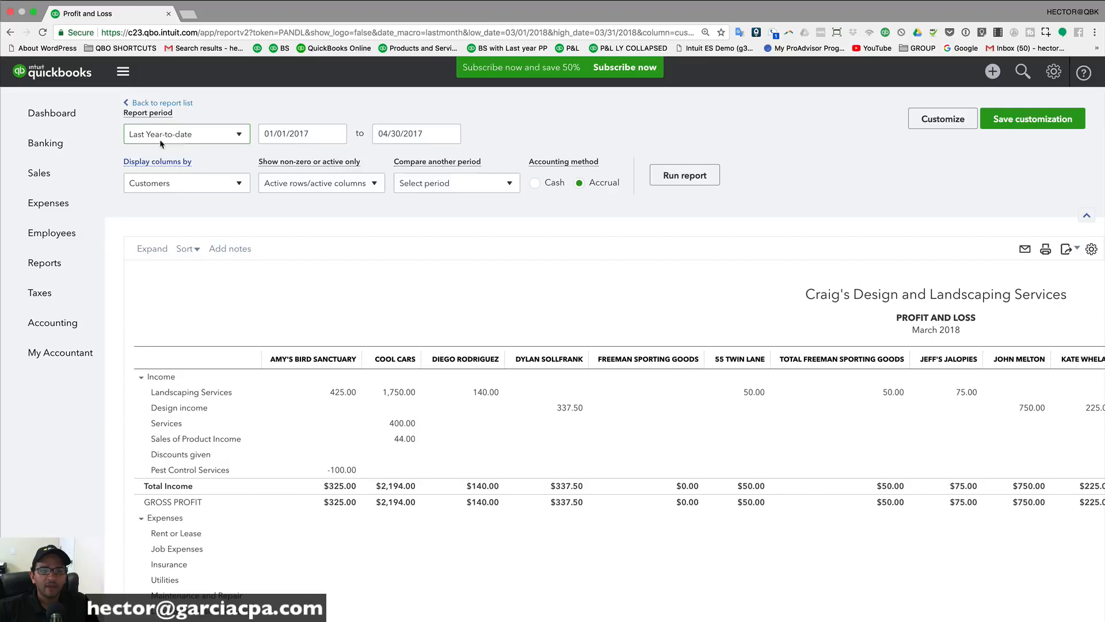
left_click(171, 183)
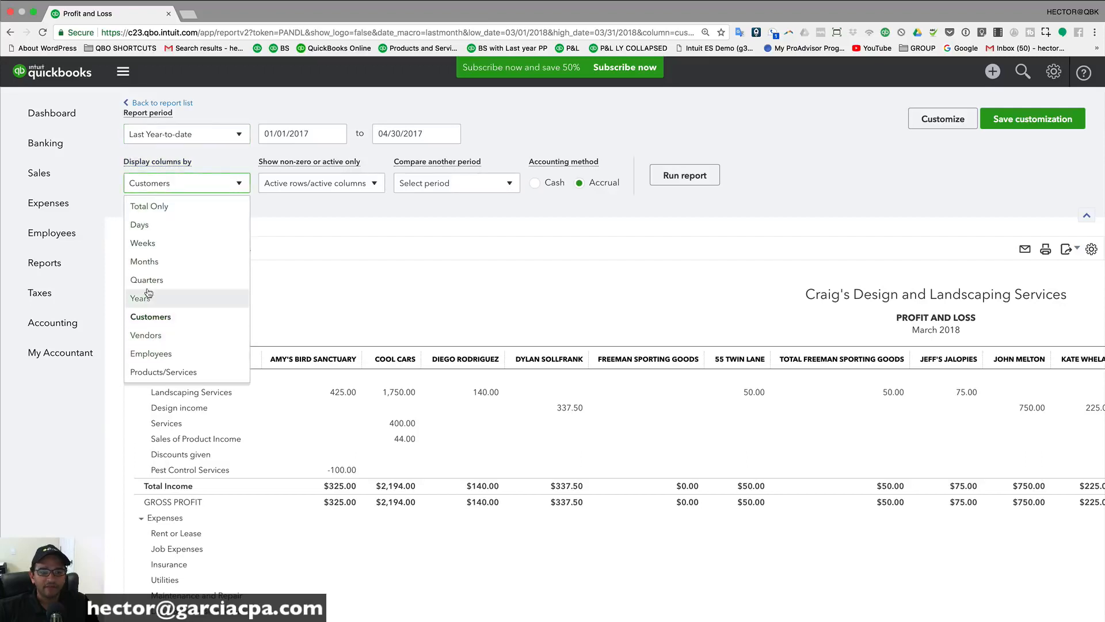
left_click(144, 261)
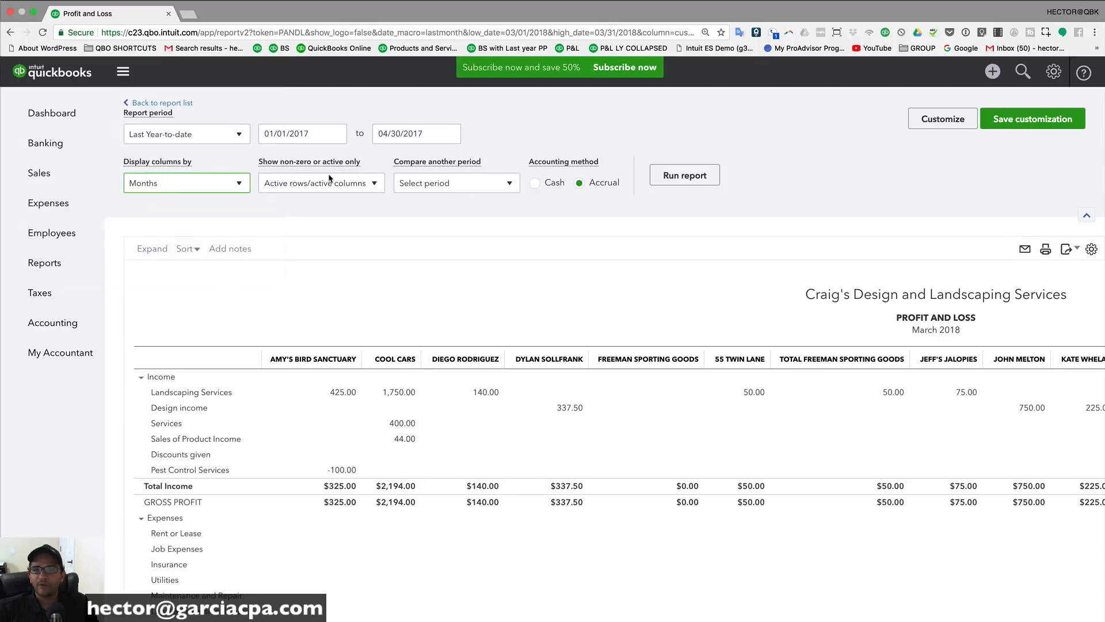
left_click(678, 181)
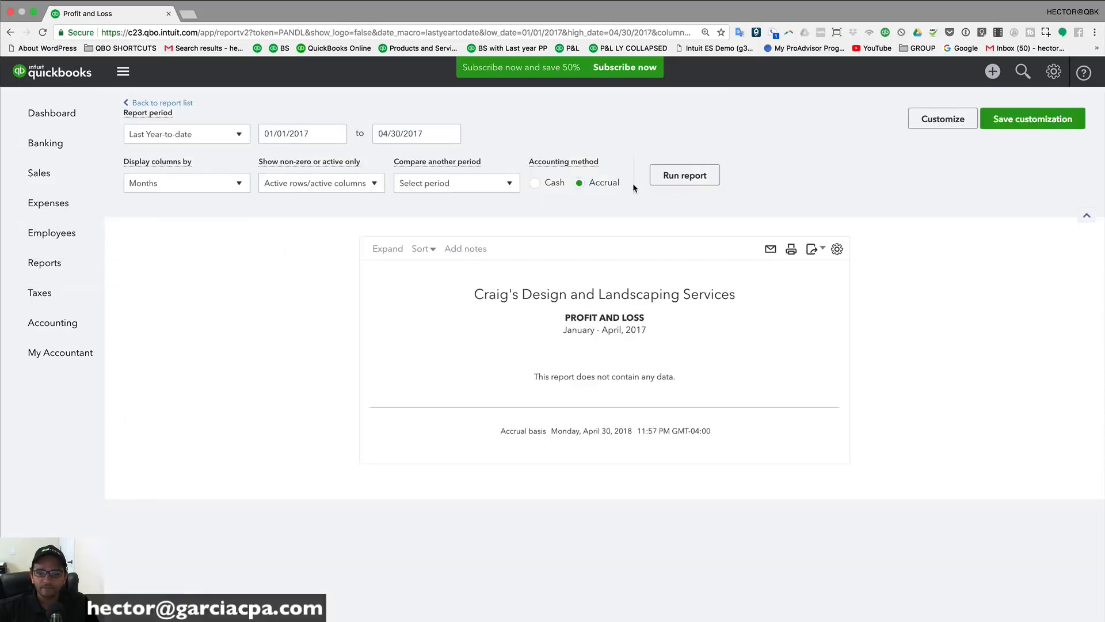
Step: Switch the period to This Year-to-date and rerun the report for January–April 2018
left_click(171, 136)
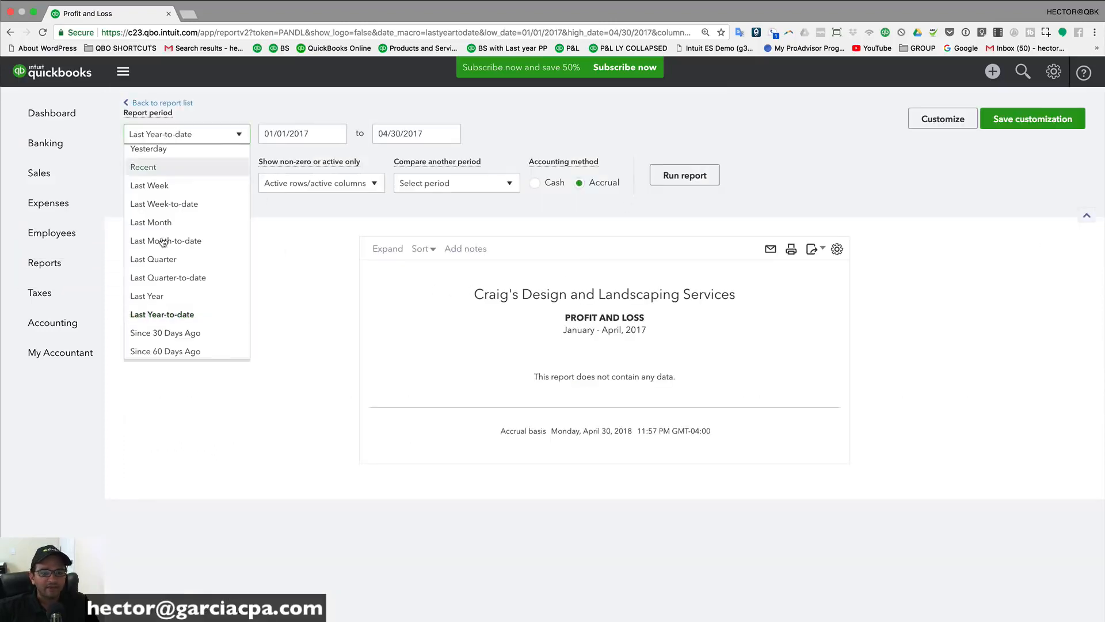
scroll(179, 316, "down", 2)
scroll(179, 311, "down", 2)
scroll(173, 288, "up", 6)
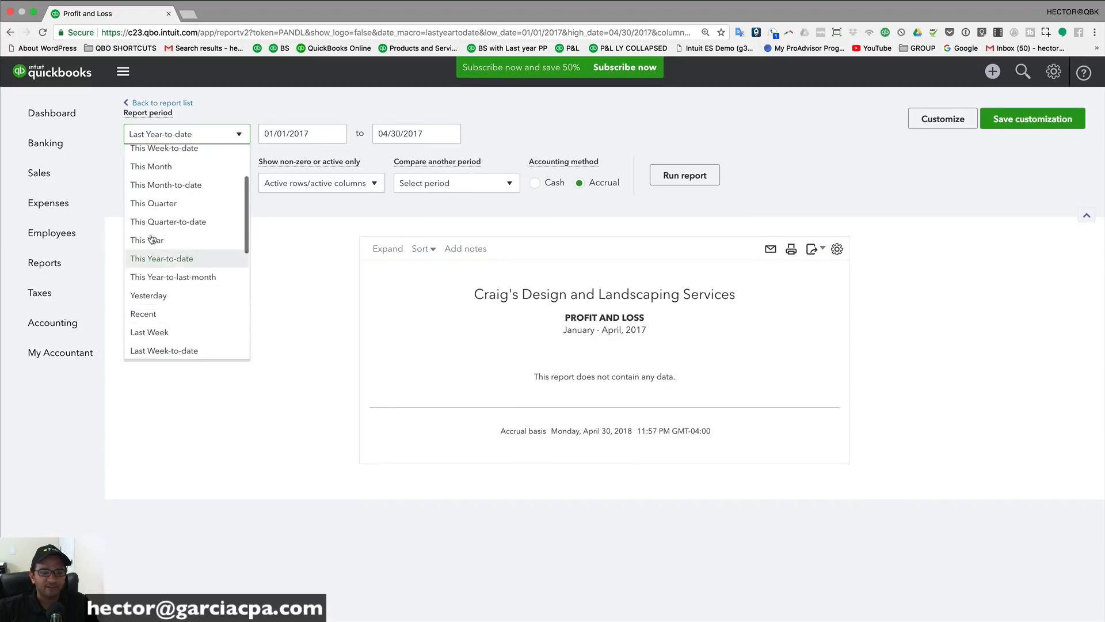
left_click(163, 258)
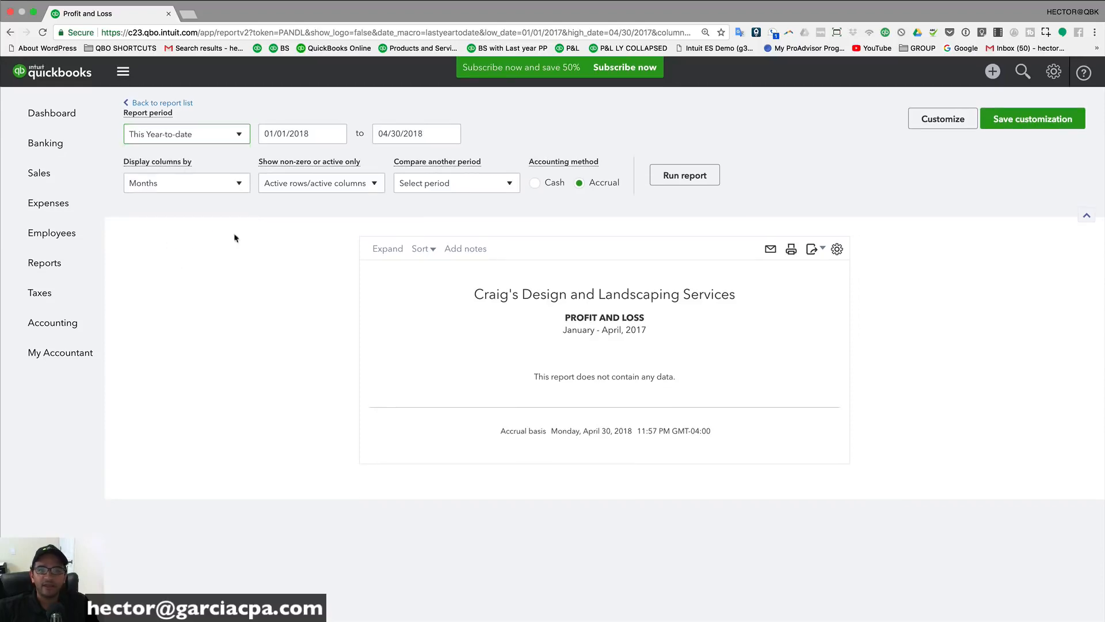
left_click(685, 177)
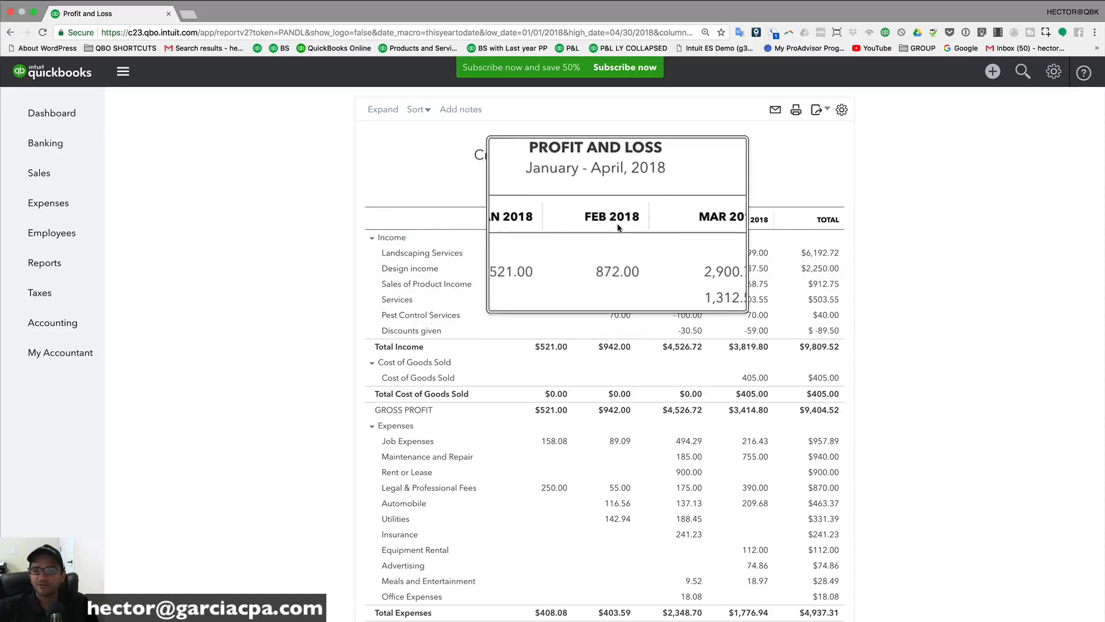
scroll(619, 242, "up", 5)
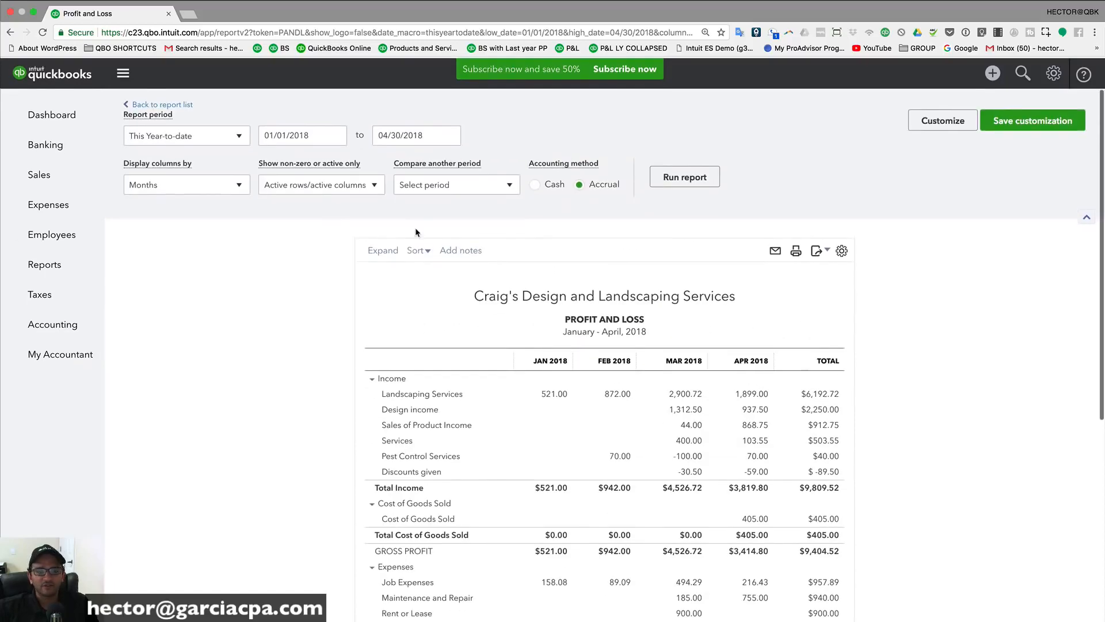
Step: Change the start date to 01/01/2017 and rerun with columns grouped by Years
left_click(292, 134)
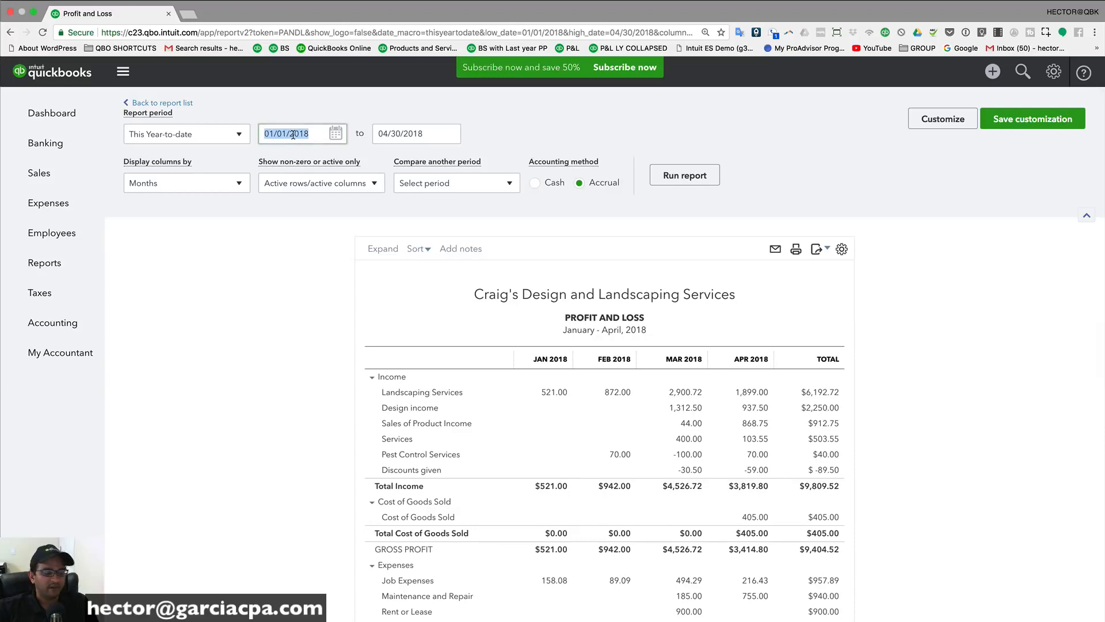
left_click(336, 134)
left_click(317, 133)
left_click(317, 133)
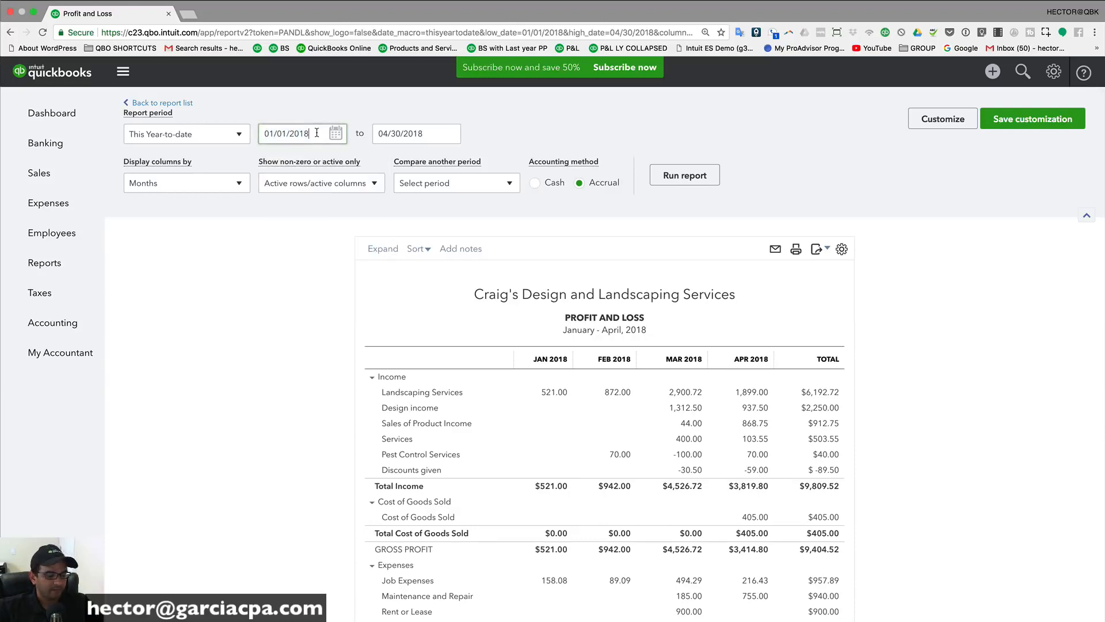
key("Tab")
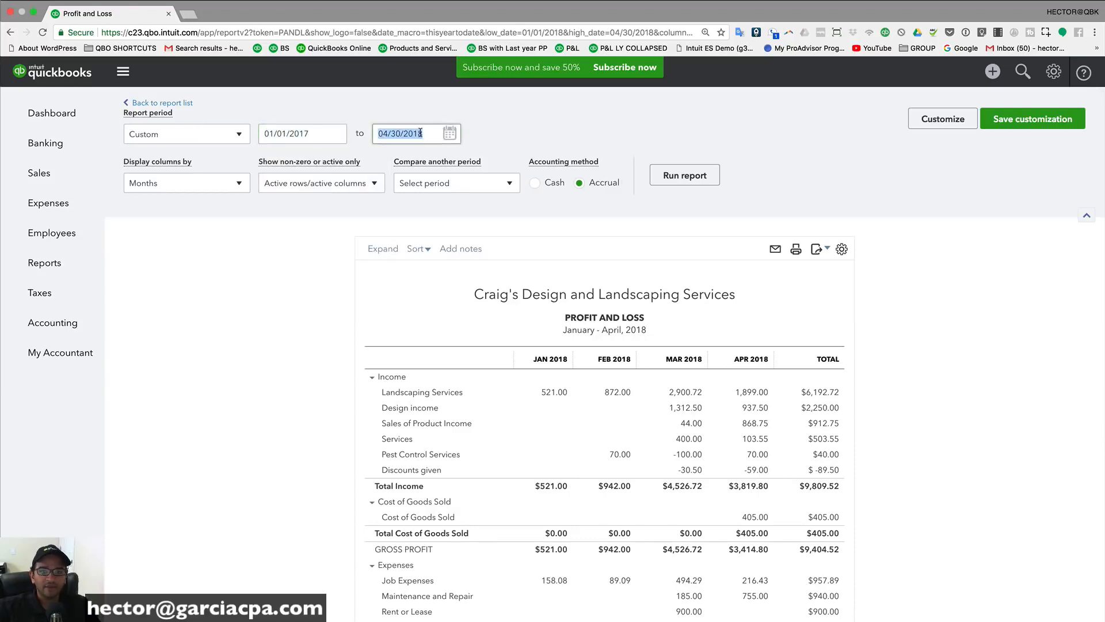
left_click(183, 188)
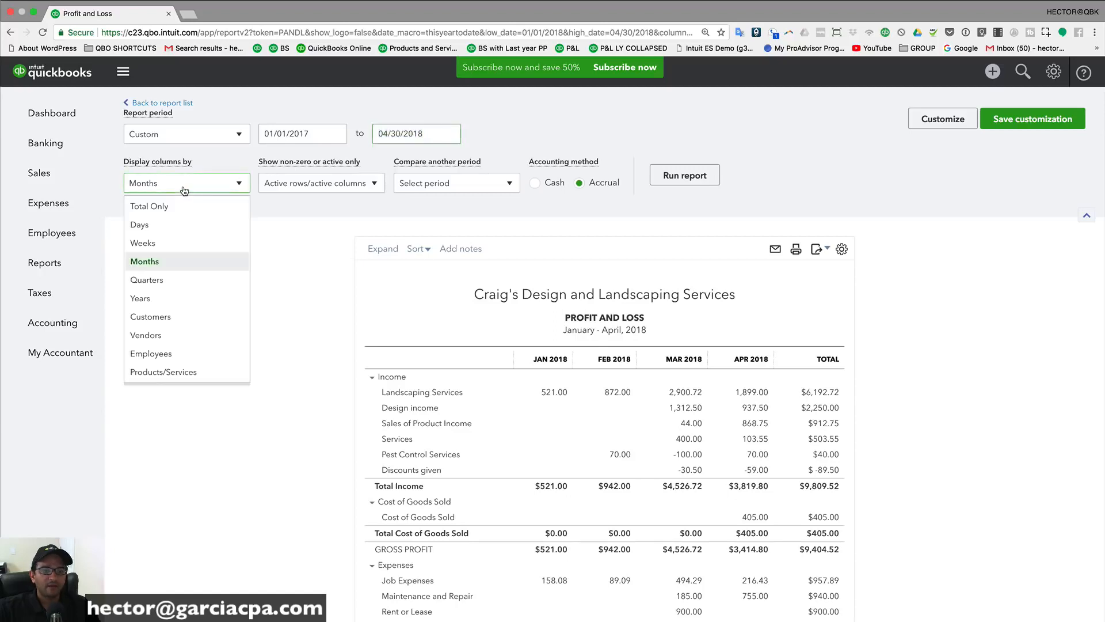
left_click(142, 302)
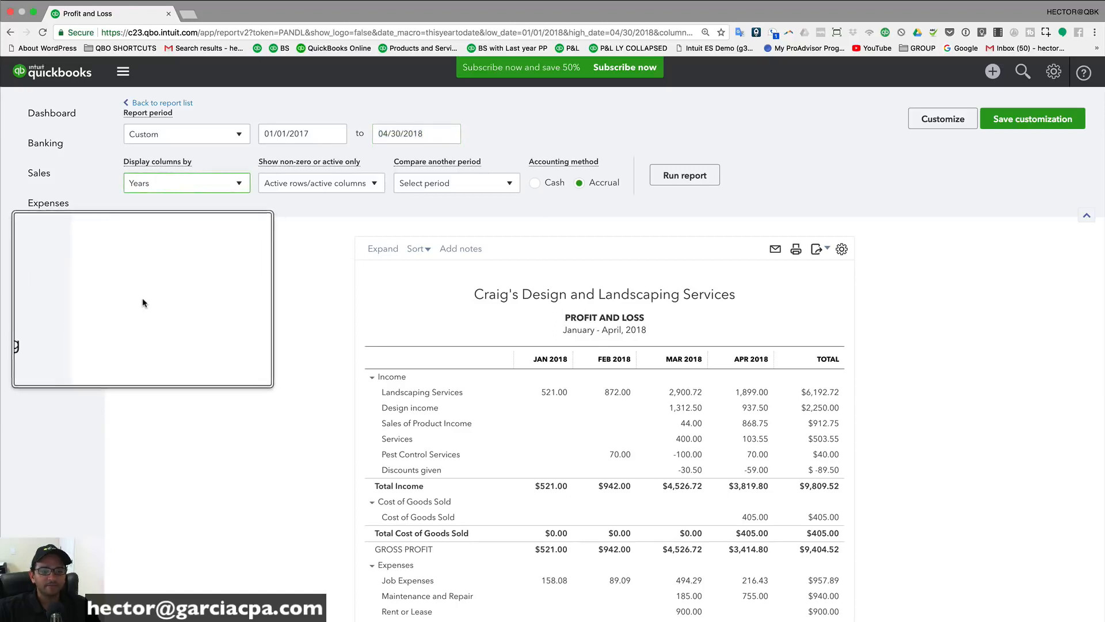
left_click(697, 180)
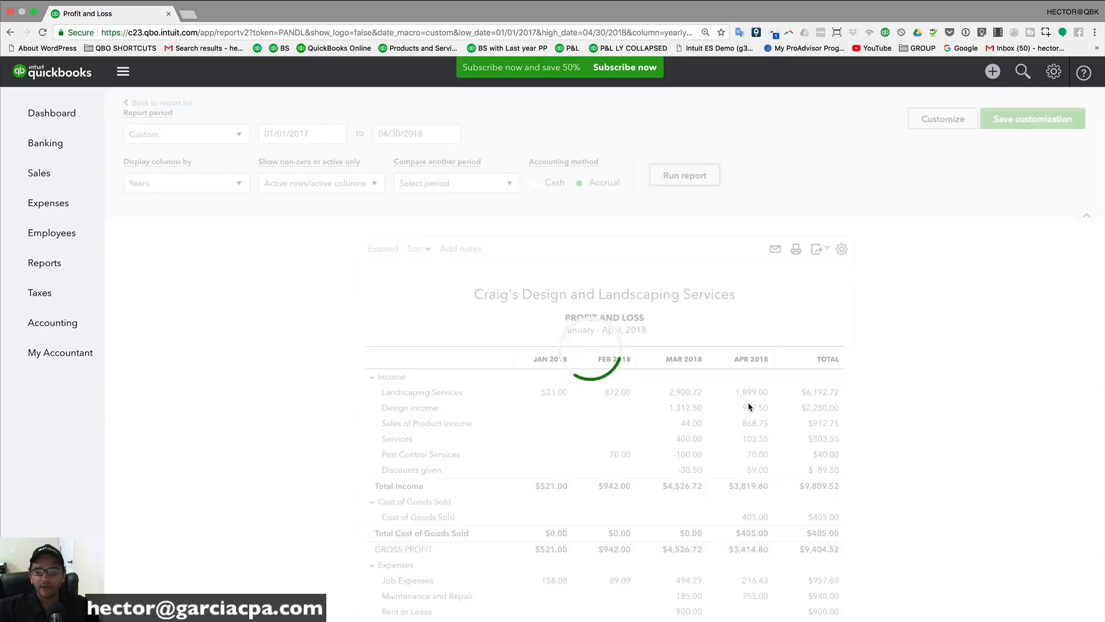
scroll(748, 403, "down", 3)
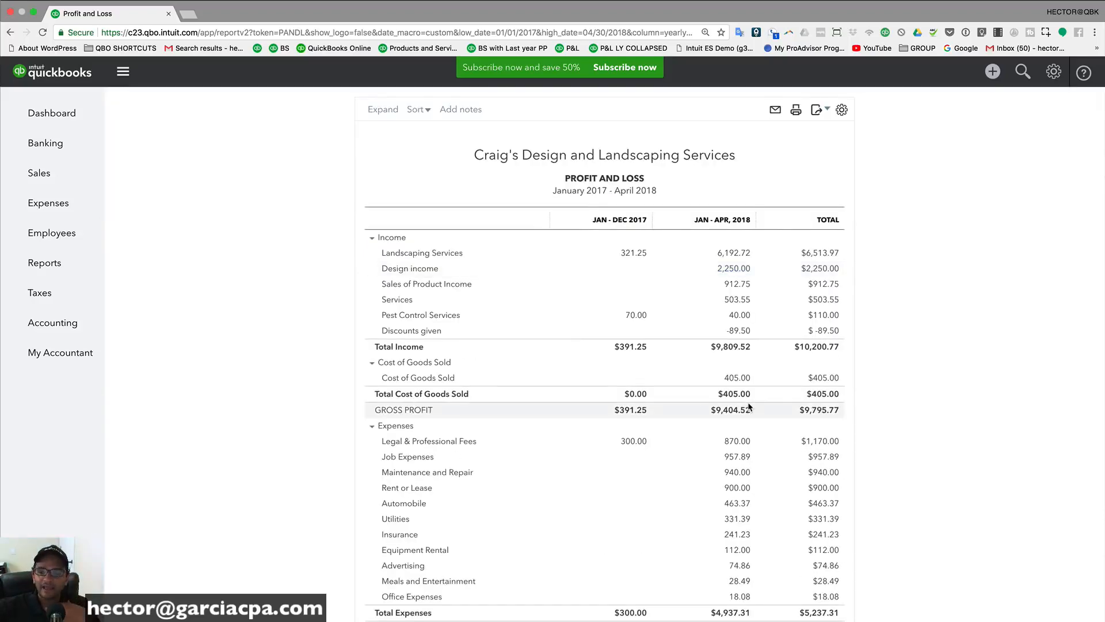
Step: Set columns back to Months and the period to This Year-to-date, then rerun the report
scroll(749, 407, "up", 3)
left_click(156, 183)
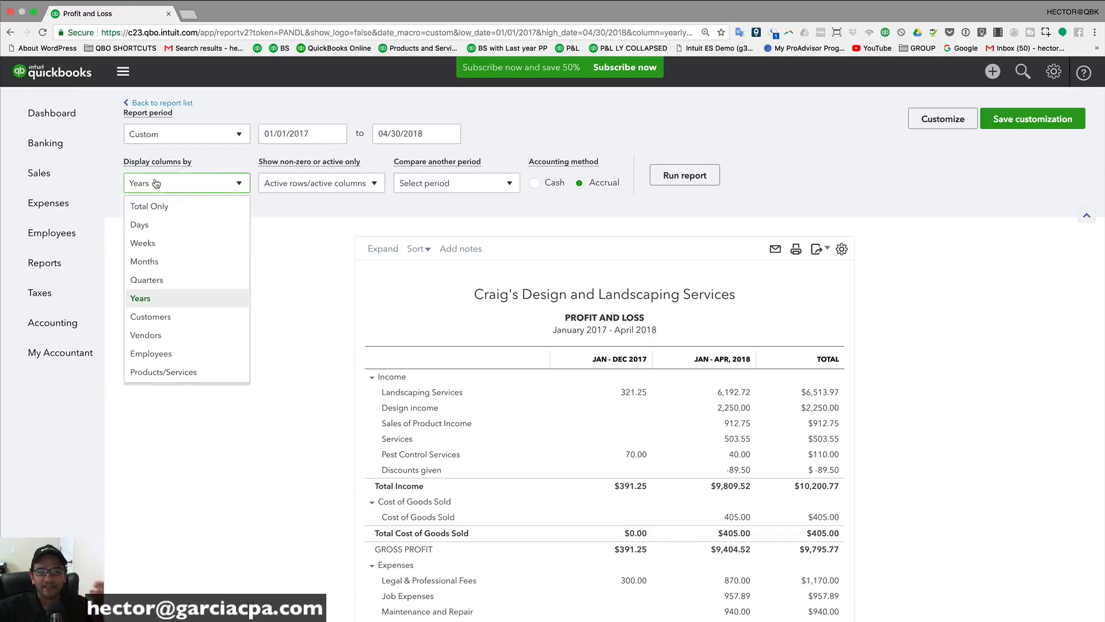
left_click(152, 264)
left_click(204, 134)
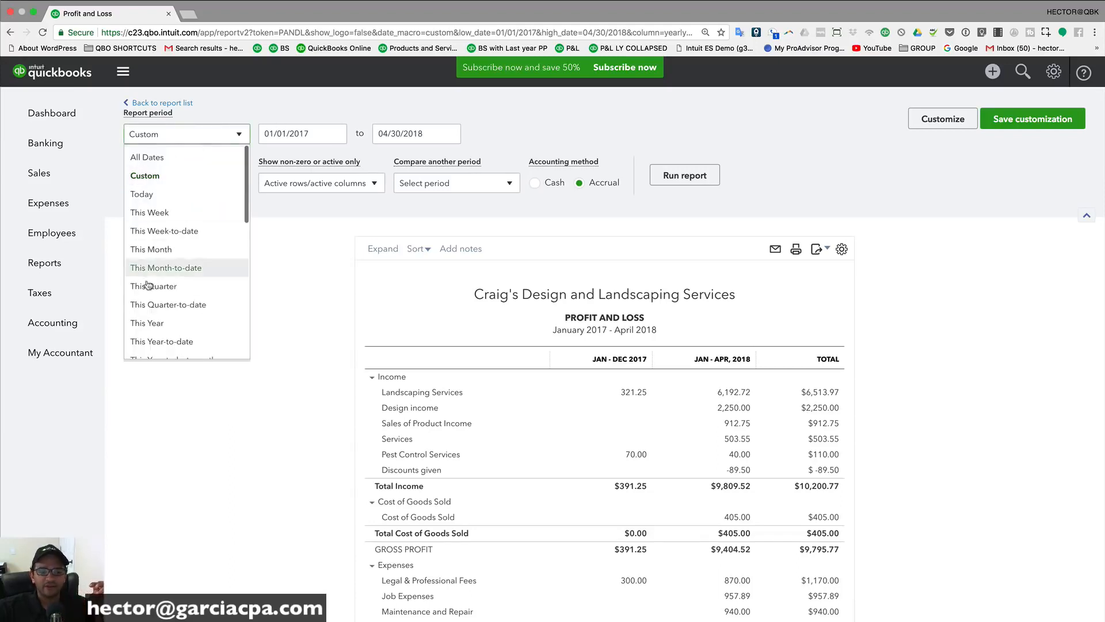
scroll(162, 282, "down", 2)
left_click(162, 284)
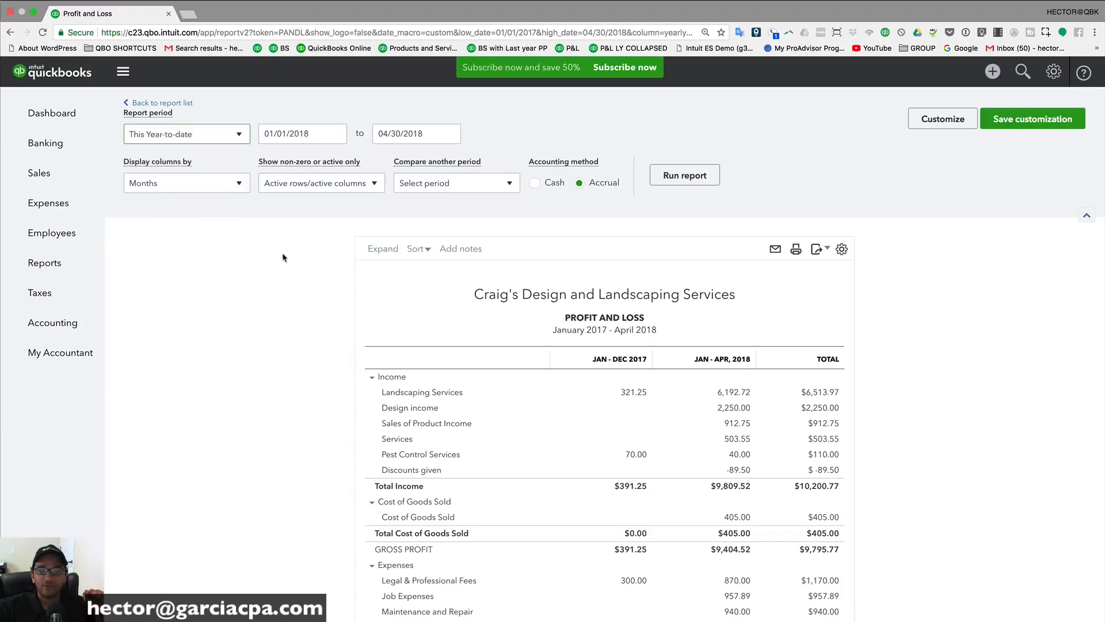
left_click(670, 180)
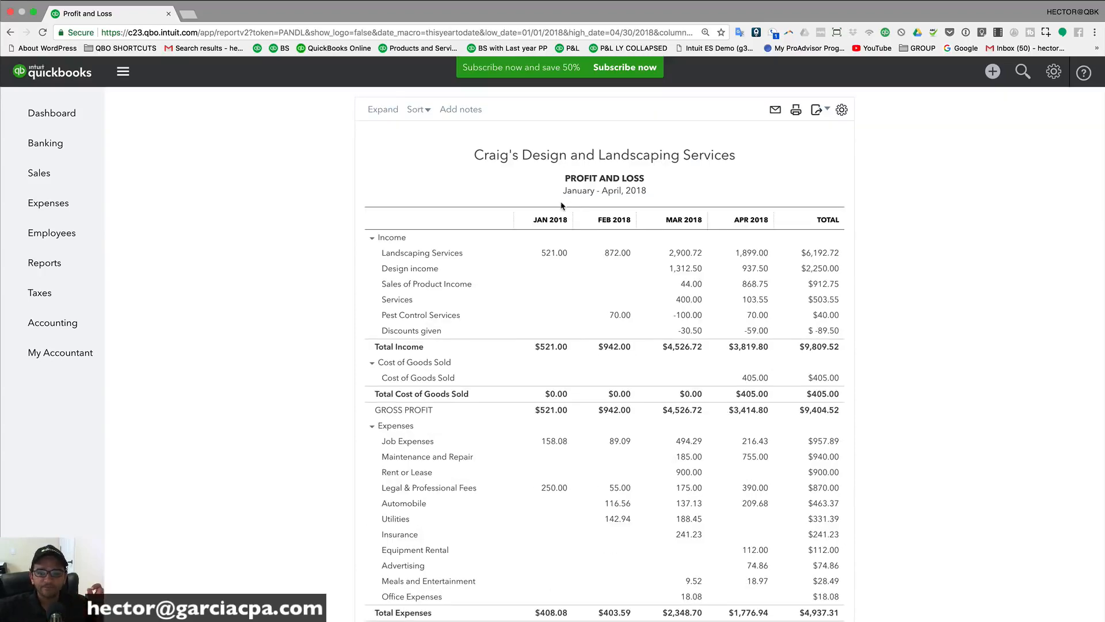
scroll(541, 205, "up", 3)
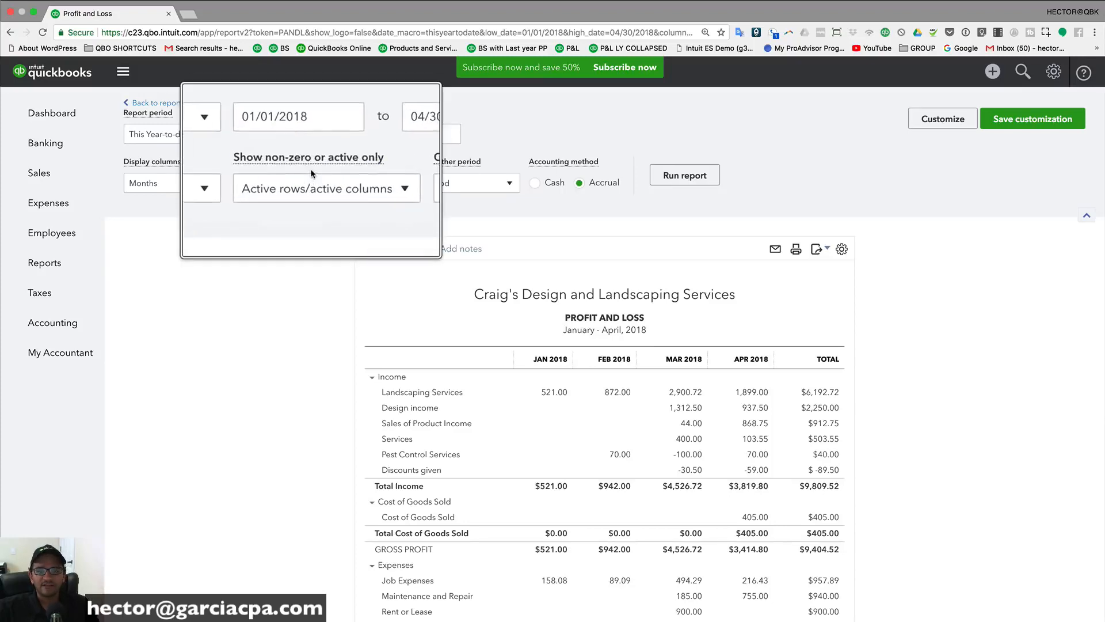
Step: Show all rows and all columns, including zero-balance accounts, and rerun the report
left_click(320, 184)
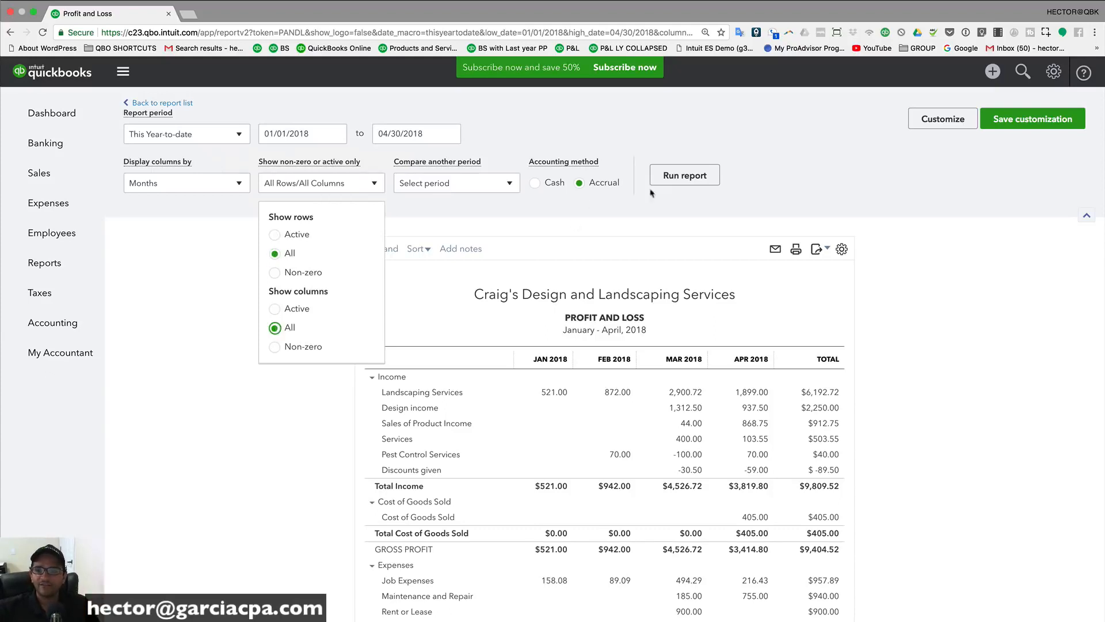
left_click(679, 174)
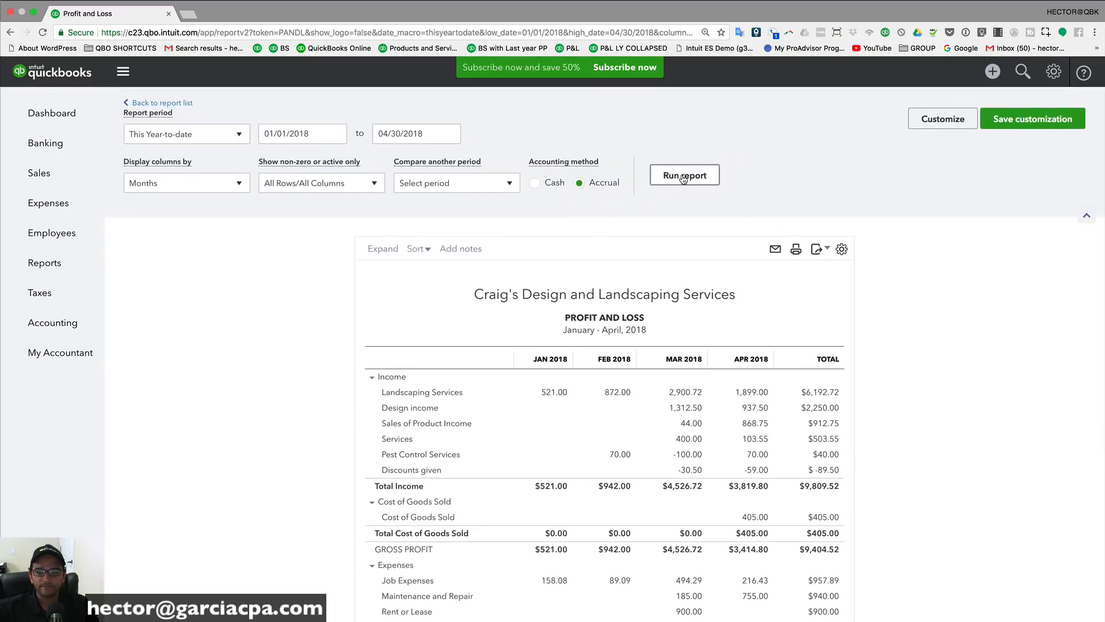
left_click(683, 176)
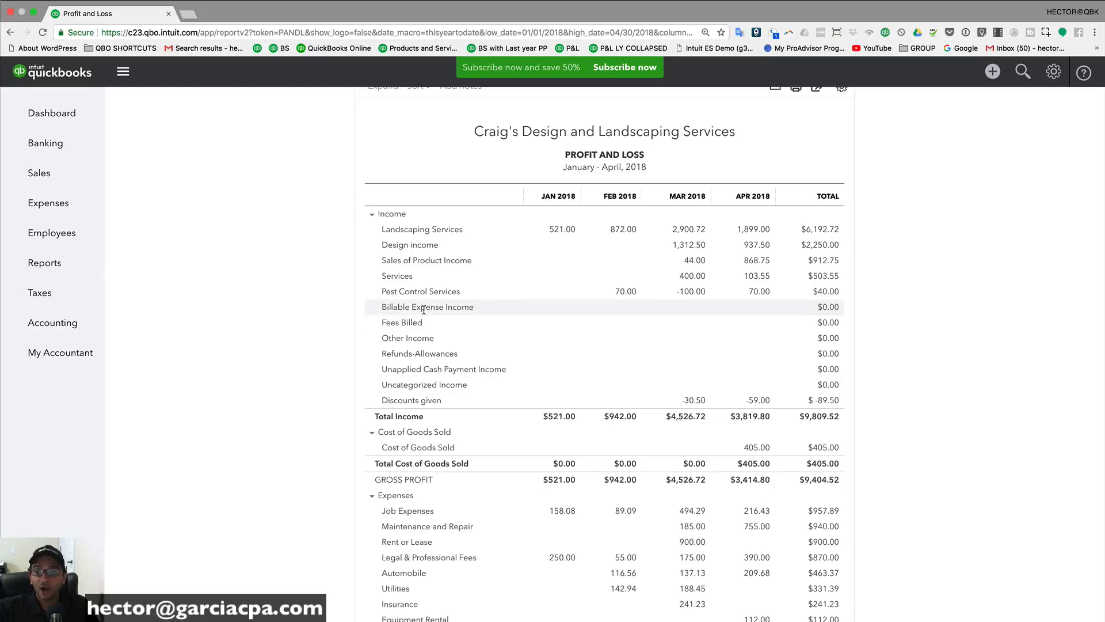
Step: Review the full account list, then set the filter back to Active rows and columns
scroll(424, 310, "down", 5)
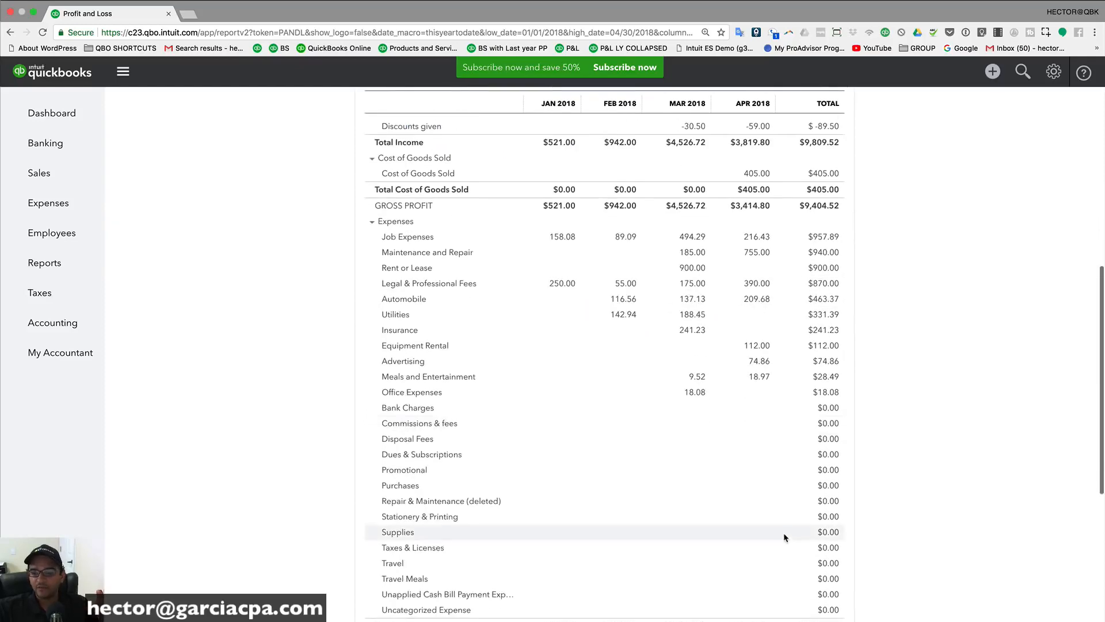
scroll(840, 502, "down", 2)
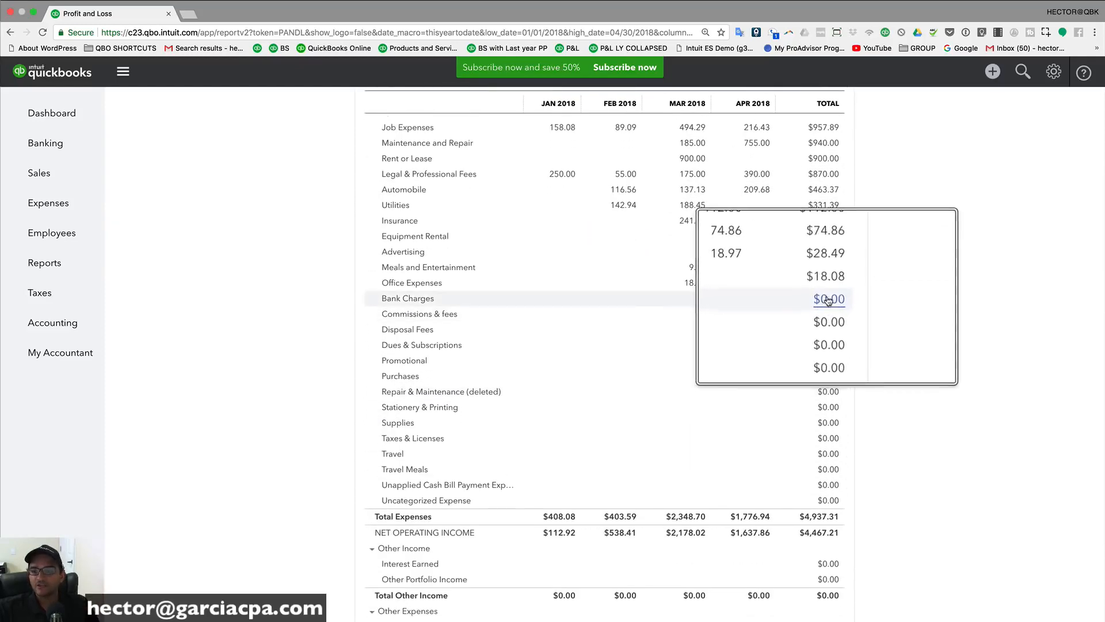
scroll(659, 405, "up", 7)
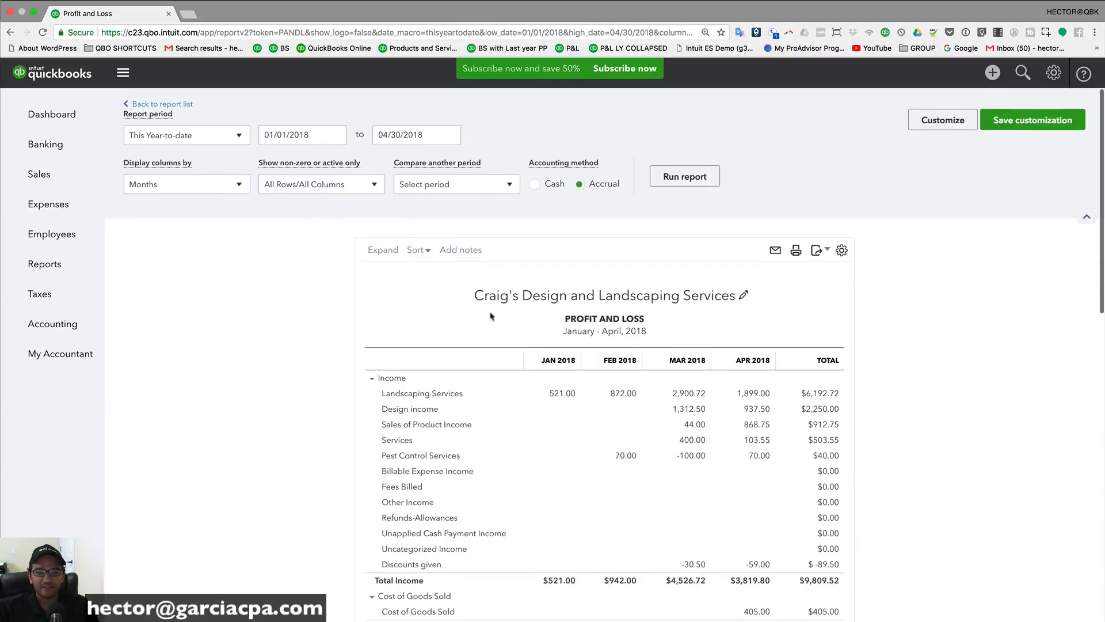
left_click(310, 193)
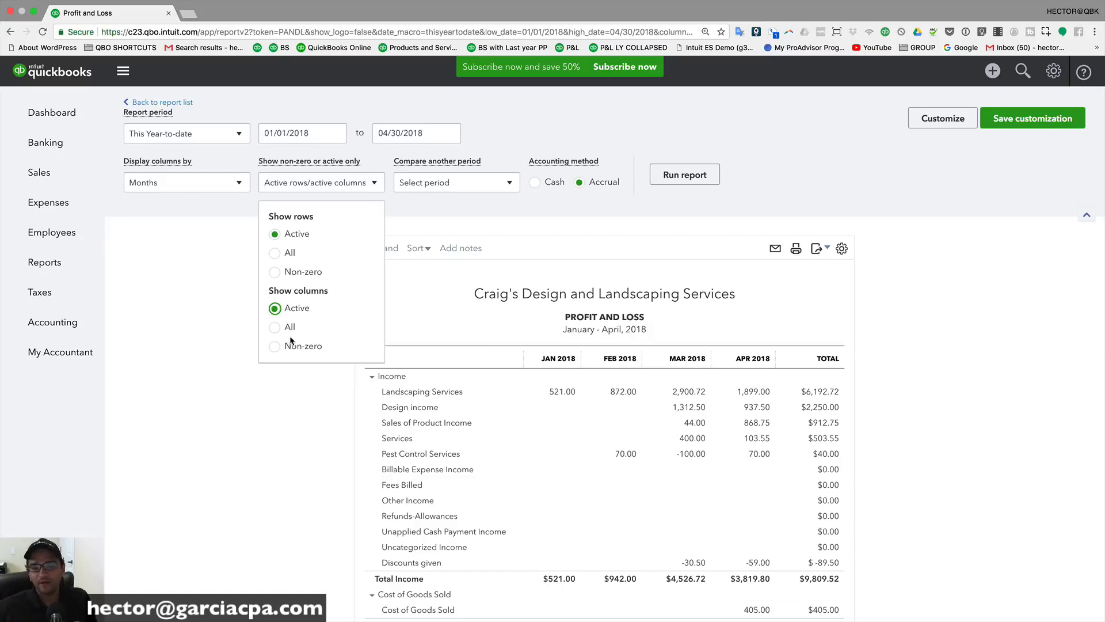
Step: Rerun the report for This Month (April 2018) with Total Only columns, net income $1,637.86
left_click(431, 183)
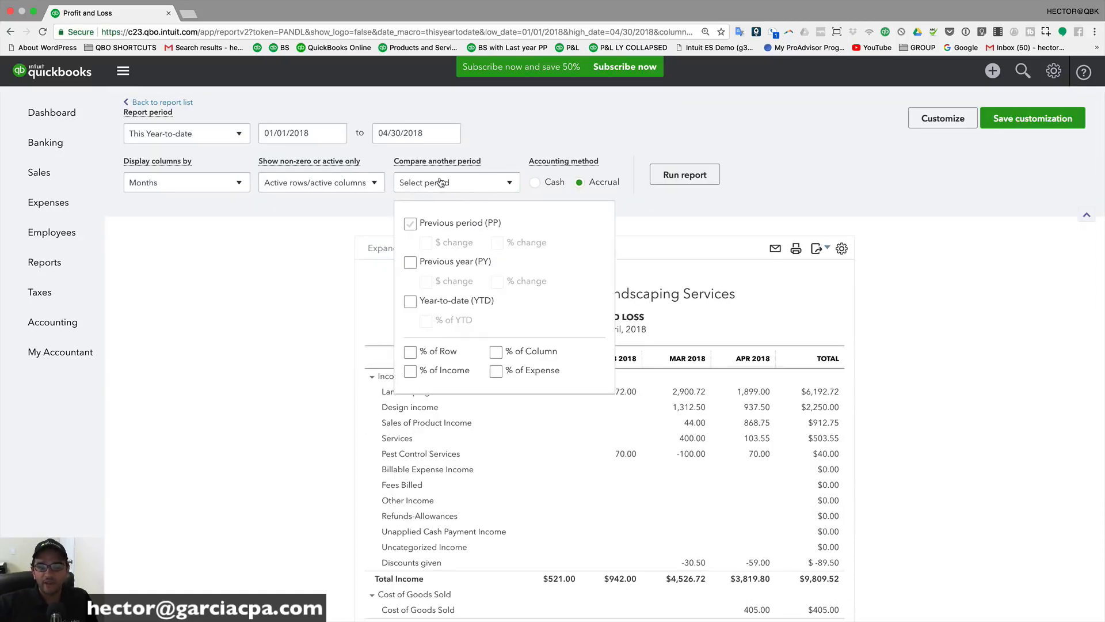
left_click(170, 189)
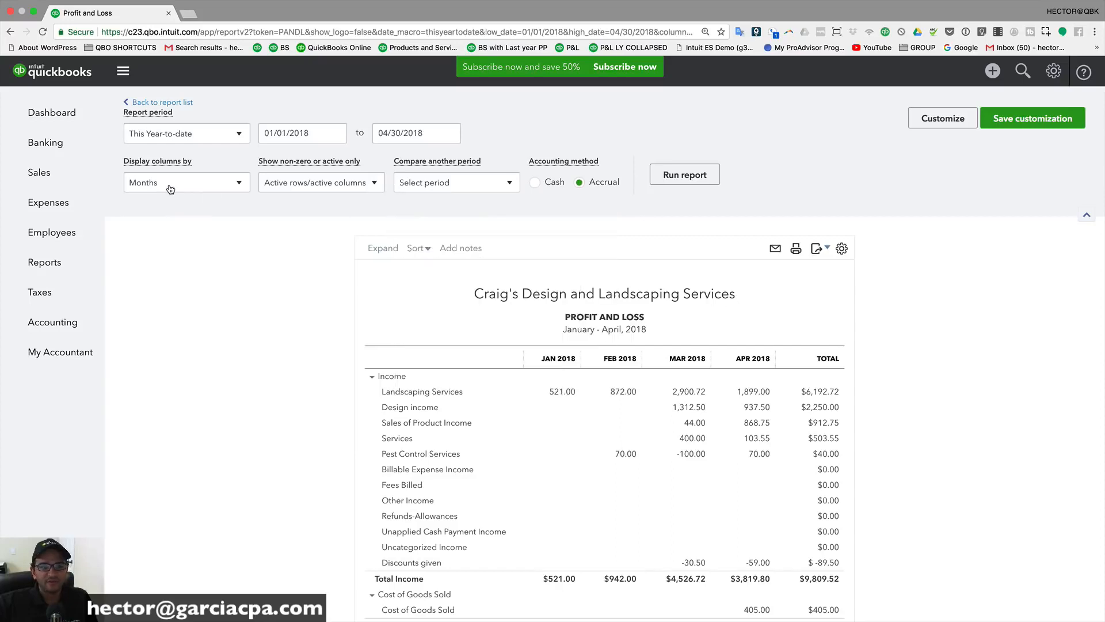
left_click(161, 191)
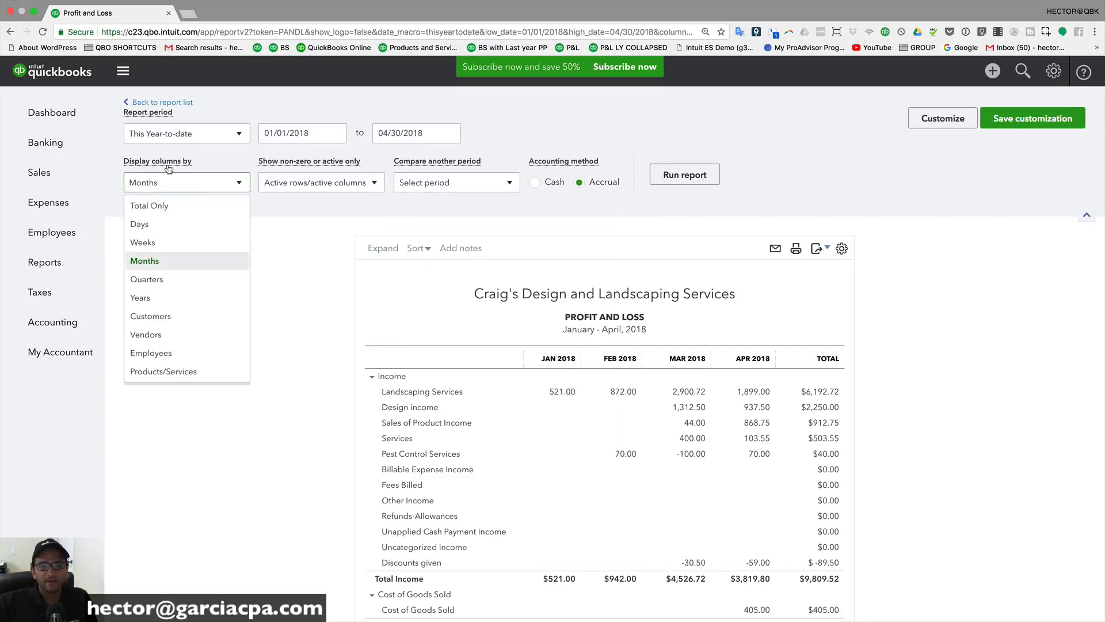
left_click(155, 206)
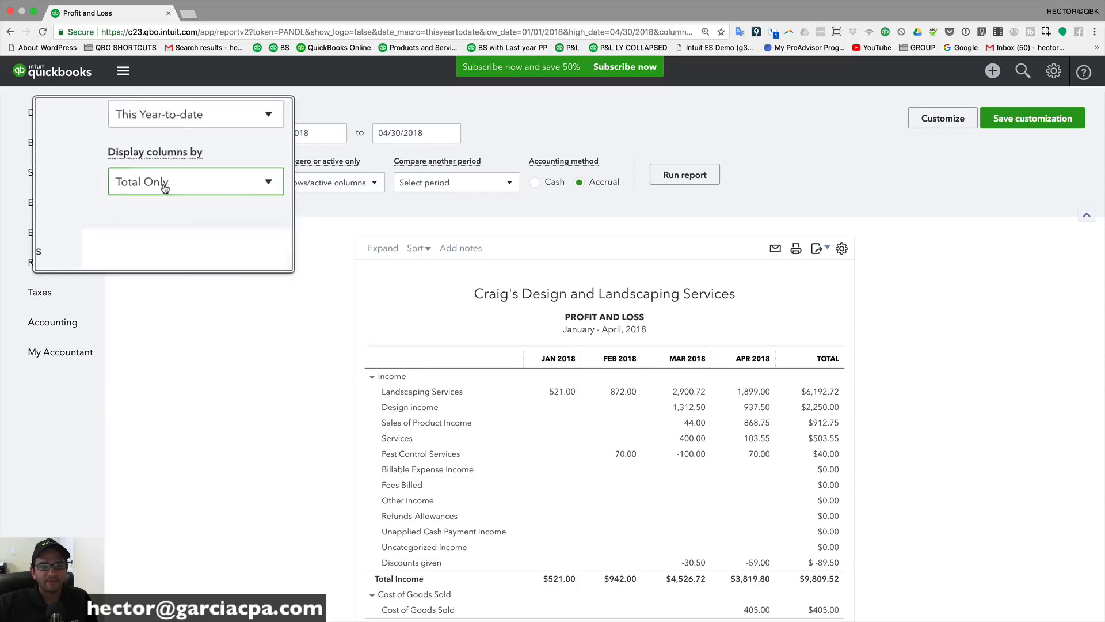
left_click(153, 134)
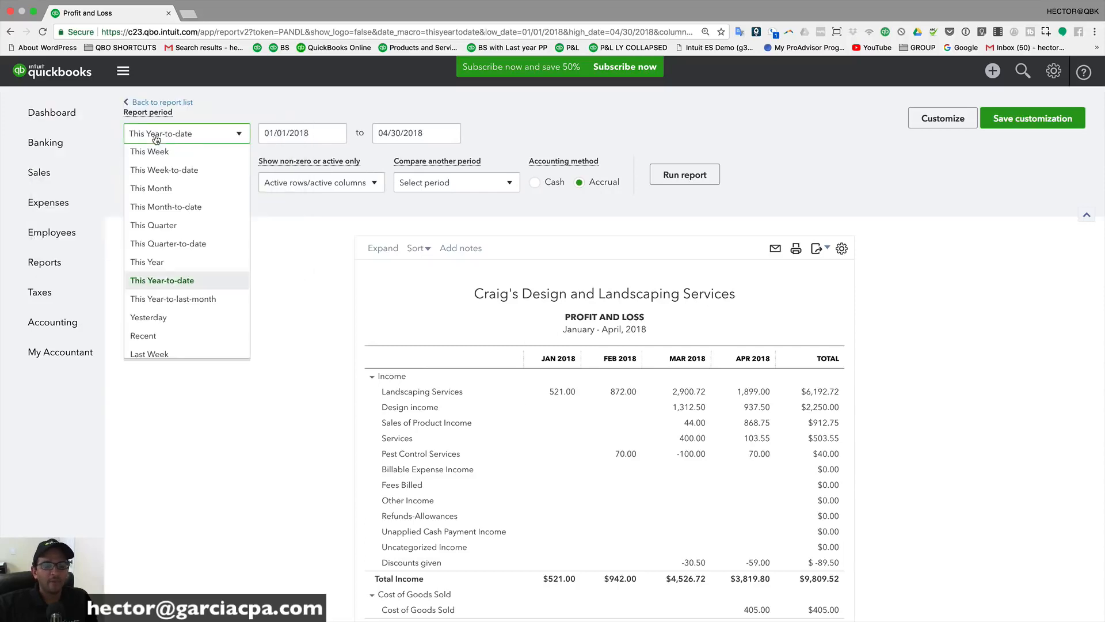
left_click(157, 190)
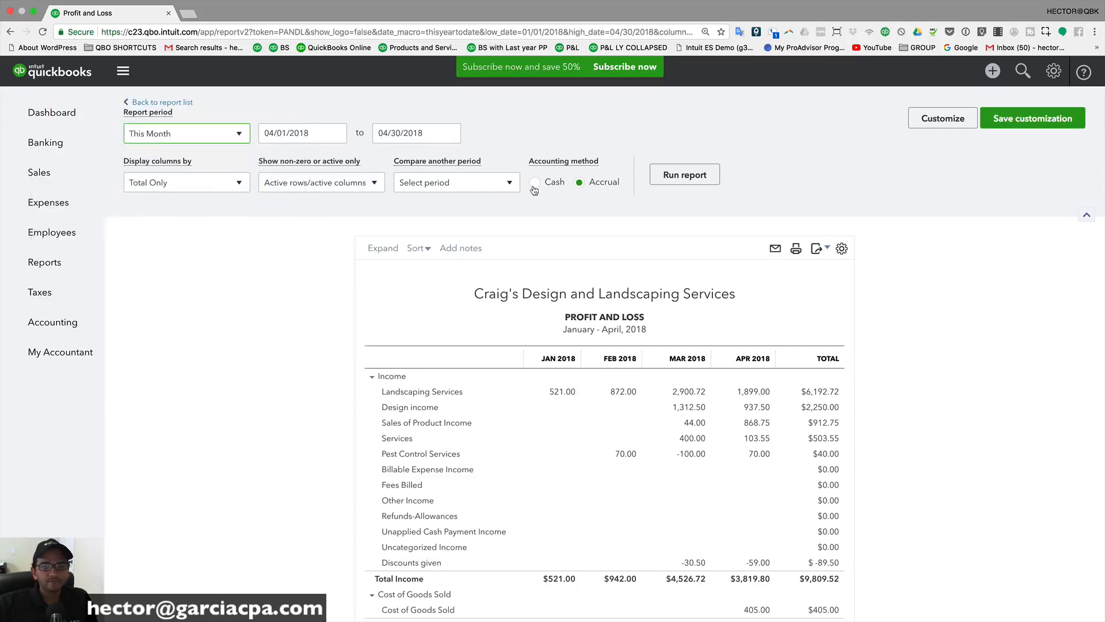
left_click(685, 174)
scroll(450, 148, "down", 3)
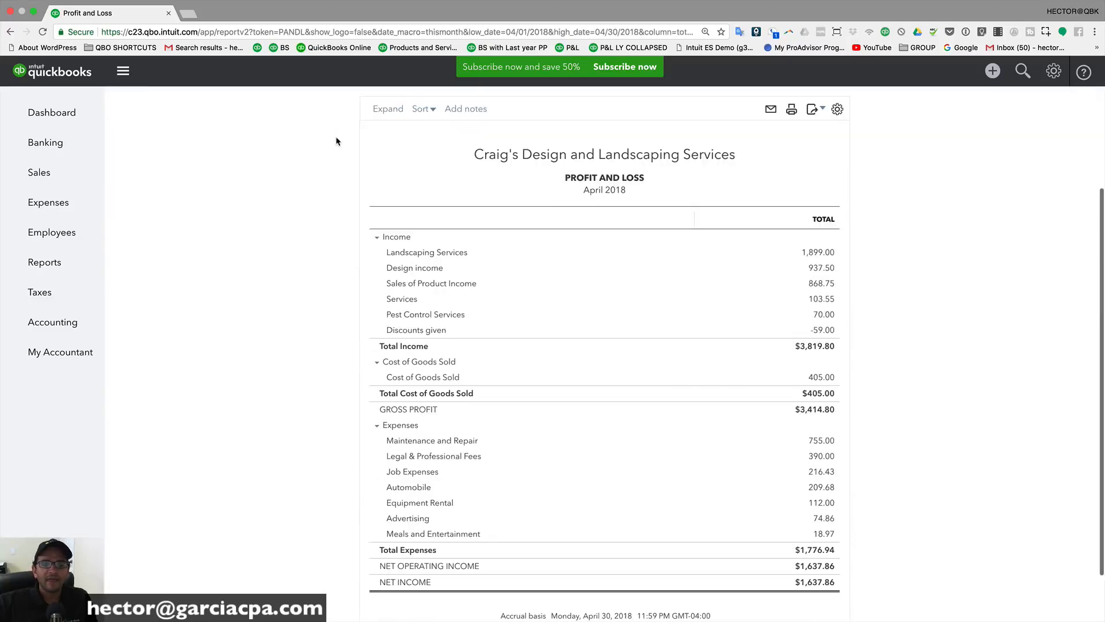
scroll(337, 141, "up", 3)
left_click(460, 183)
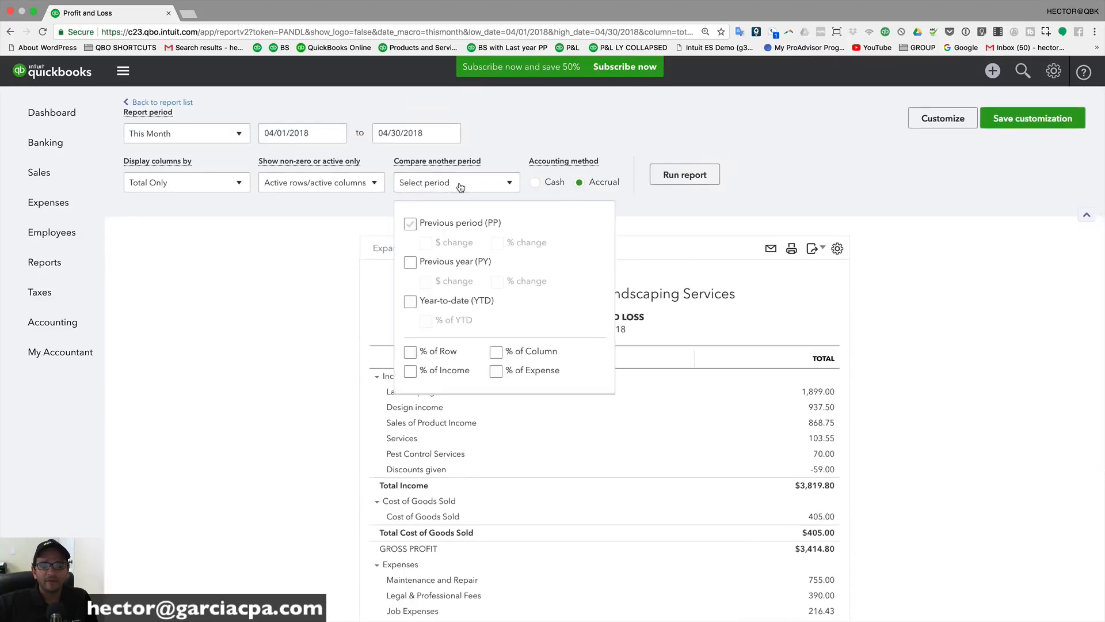
Step: Add Previous period (PP) and % change comparison columns and rerun, showing income down 15.62%
left_click(409, 224)
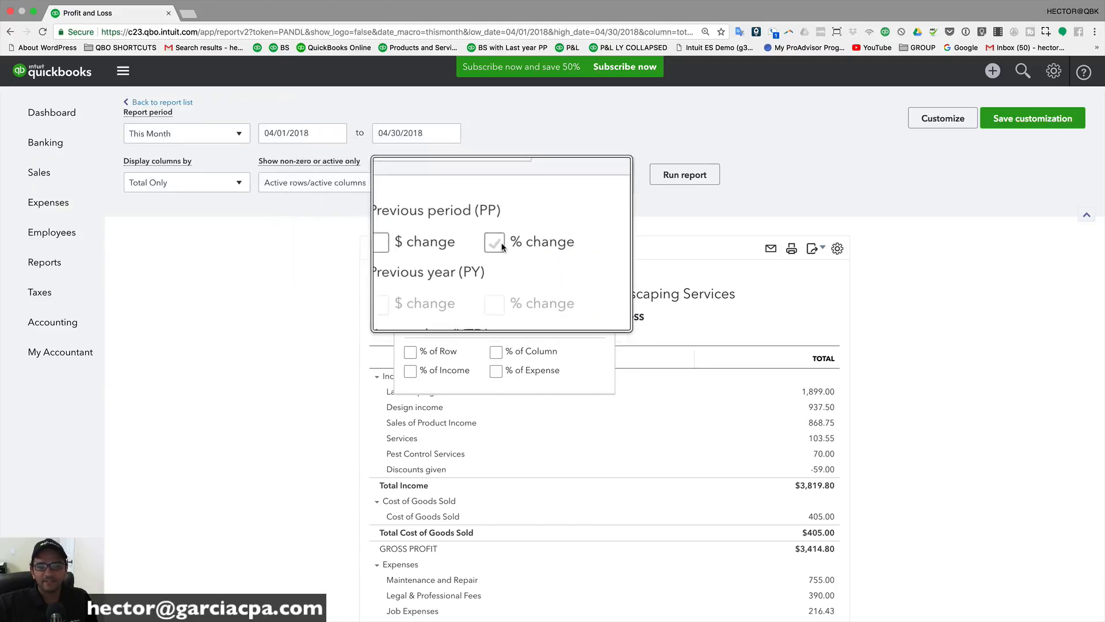
left_click(501, 243)
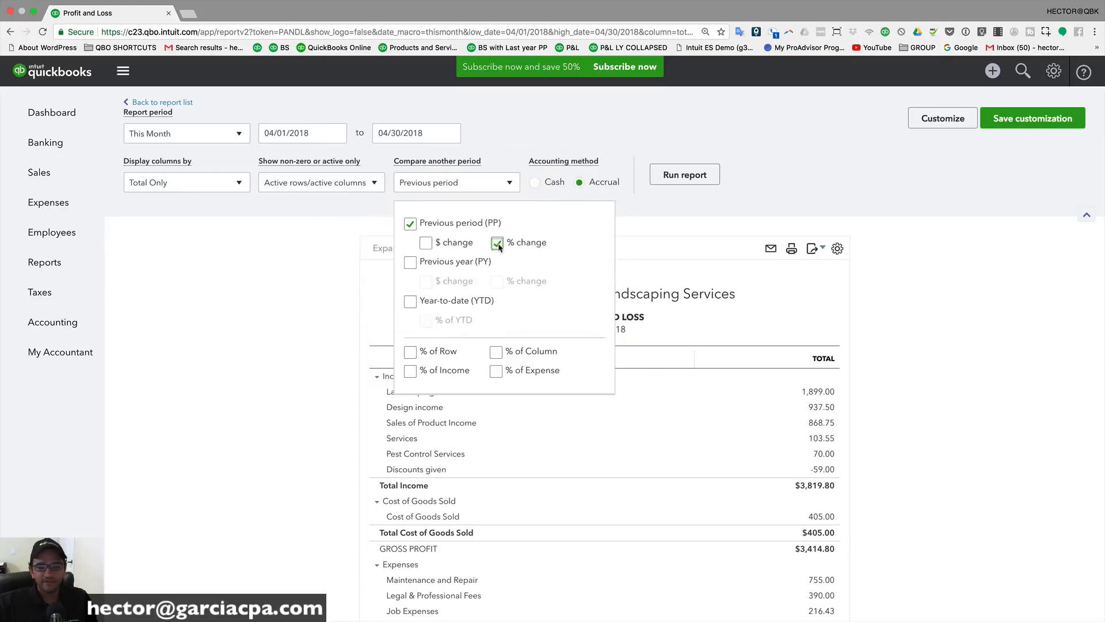
left_click(691, 174)
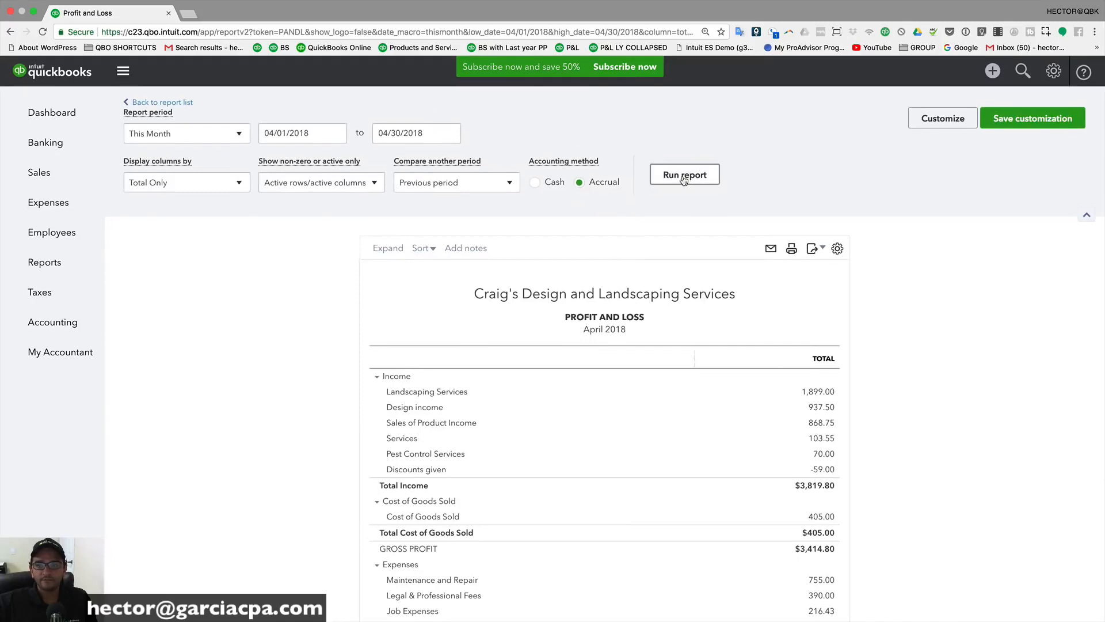
scroll(602, 321, "down", 3)
scroll(612, 302, "up", 3)
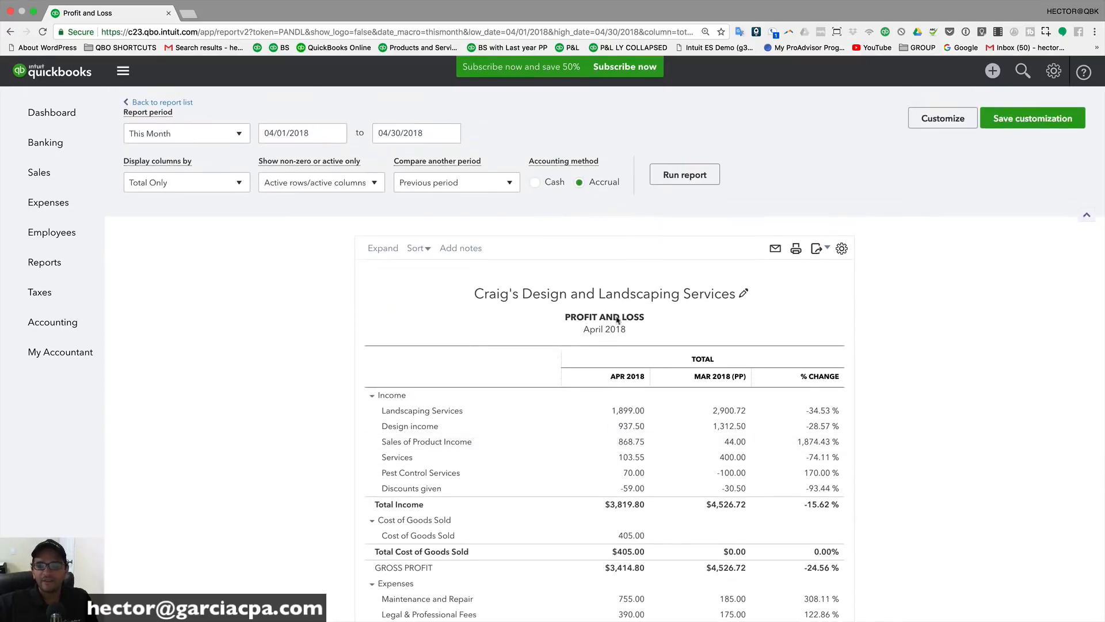
scroll(618, 320, "down", 1)
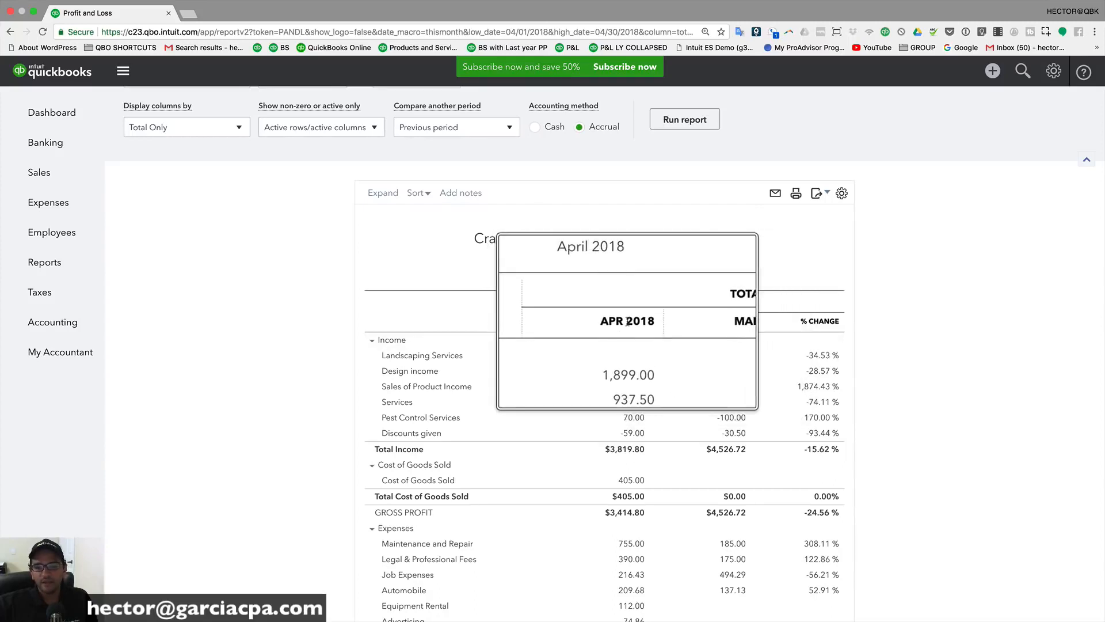
scroll(300, 134, "up", 2)
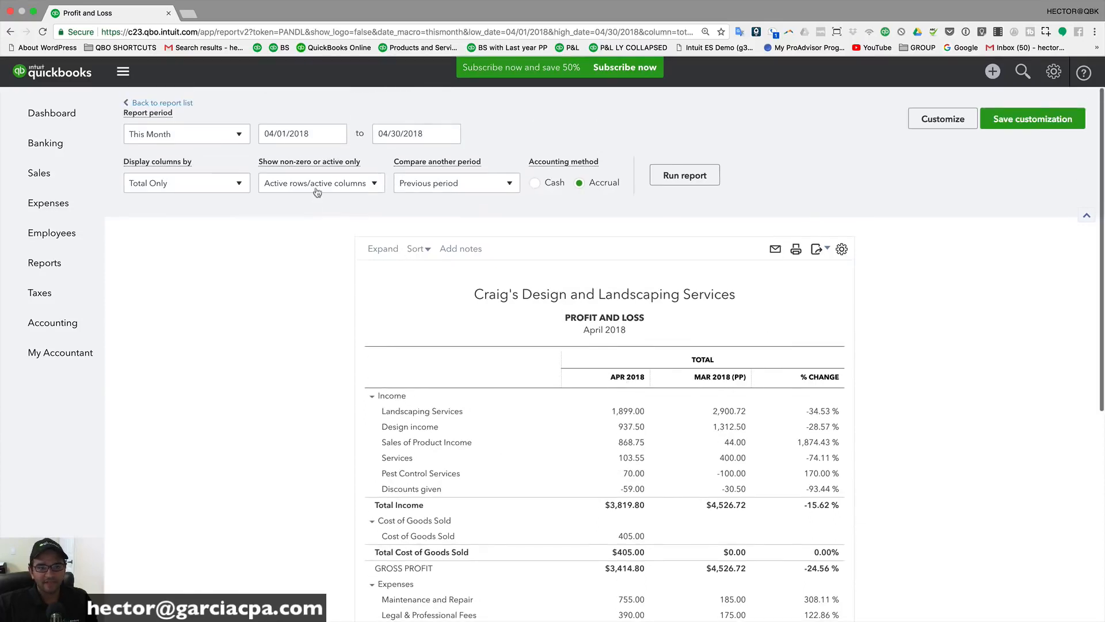
Step: Select the report start date and scroll through the March vs April comparison
left_click(293, 138)
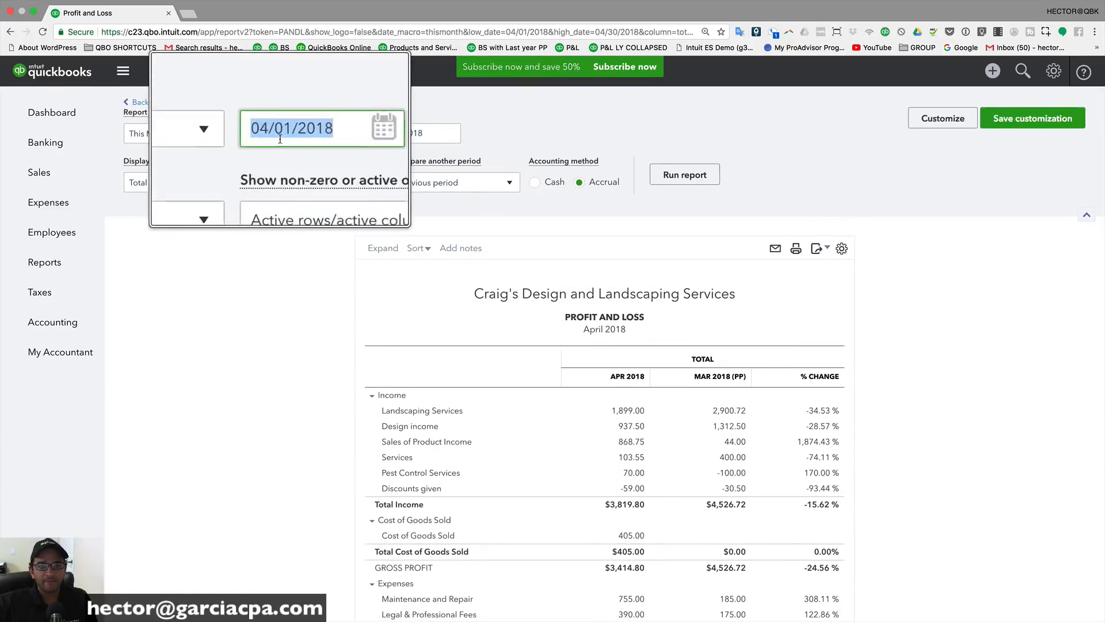
scroll(717, 391, "down", 1)
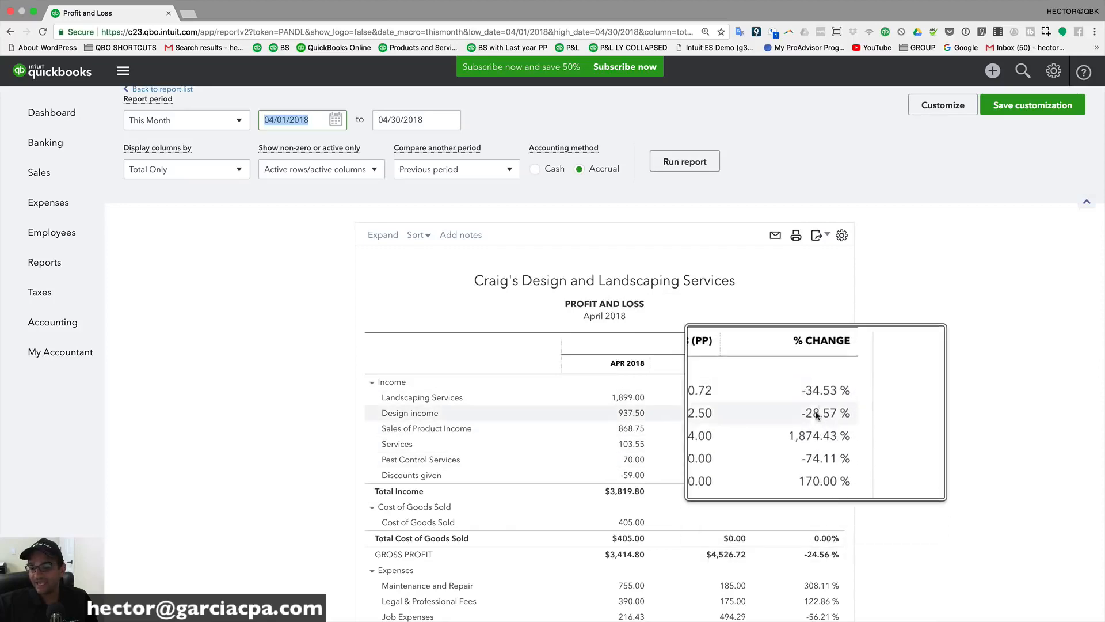
scroll(808, 433, "down", 4)
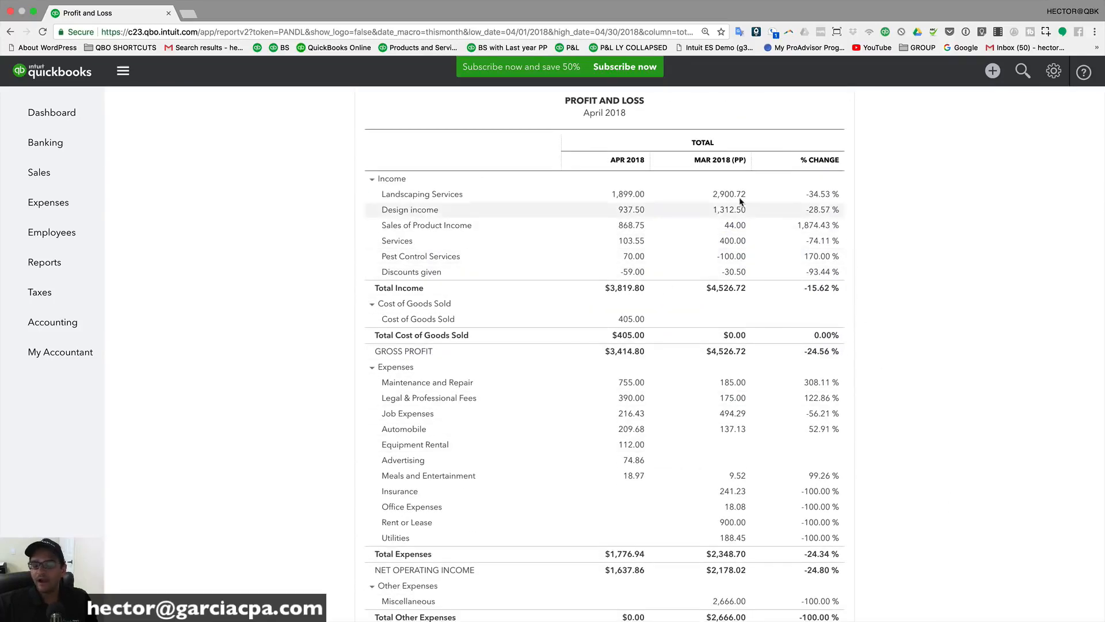
scroll(669, 297, "up", 4)
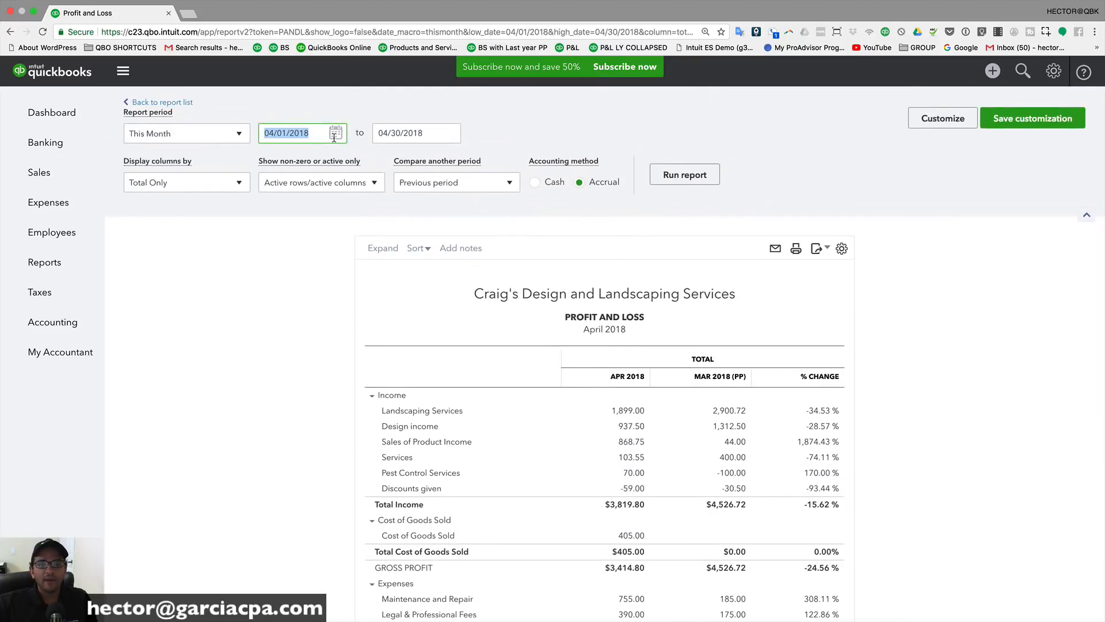
Step: Remove the previous-period comparison and group the report columns by Months
left_click(456, 189)
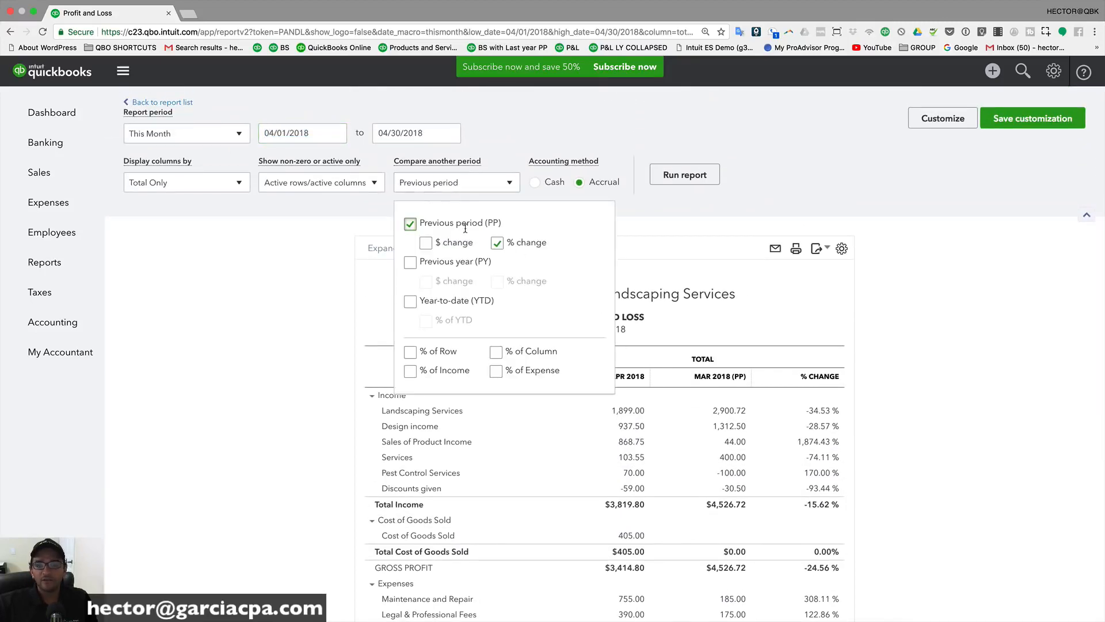
left_click(410, 224)
left_click(184, 183)
left_click(163, 183)
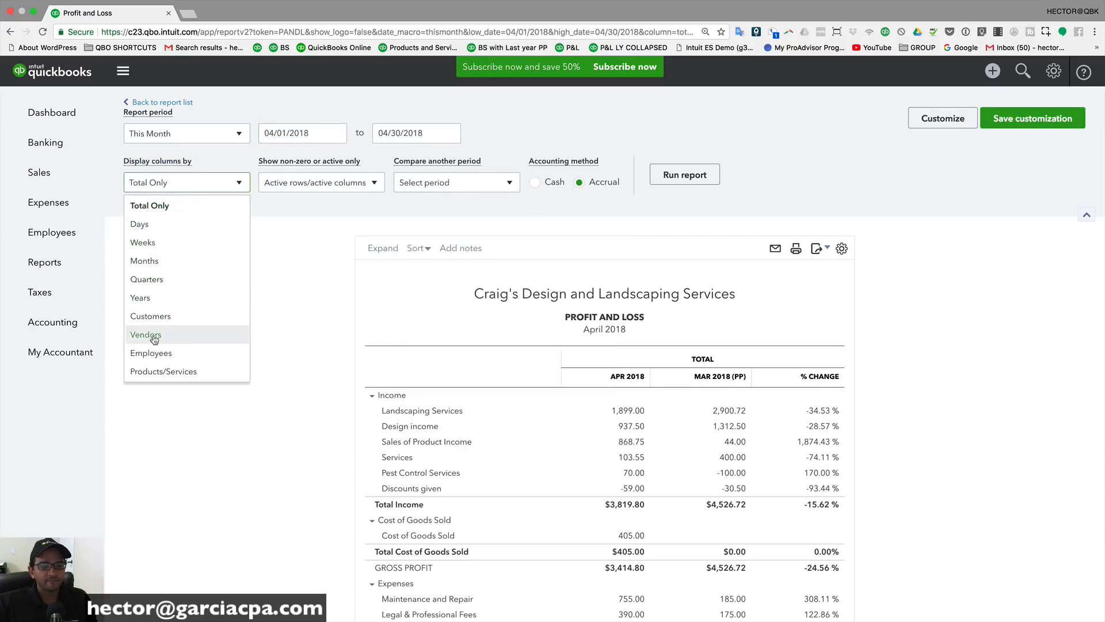
left_click(151, 261)
Step: Set the start date to March 1, 2018 and rerun the report for March–April 2018
left_click(301, 130)
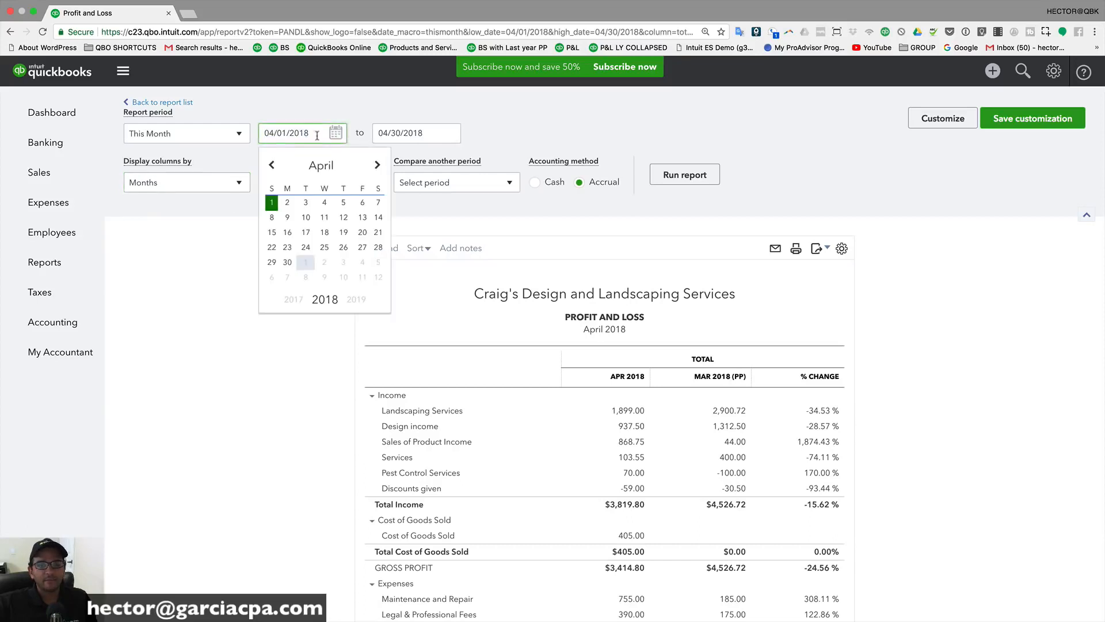
left_click(269, 166)
left_click(344, 203)
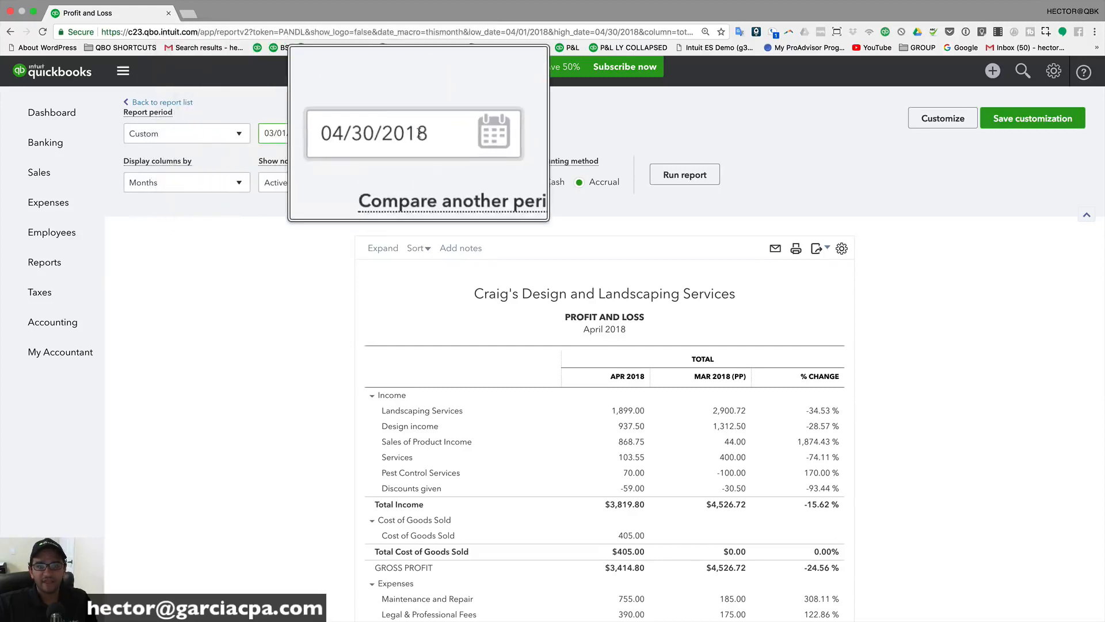
left_click(239, 183)
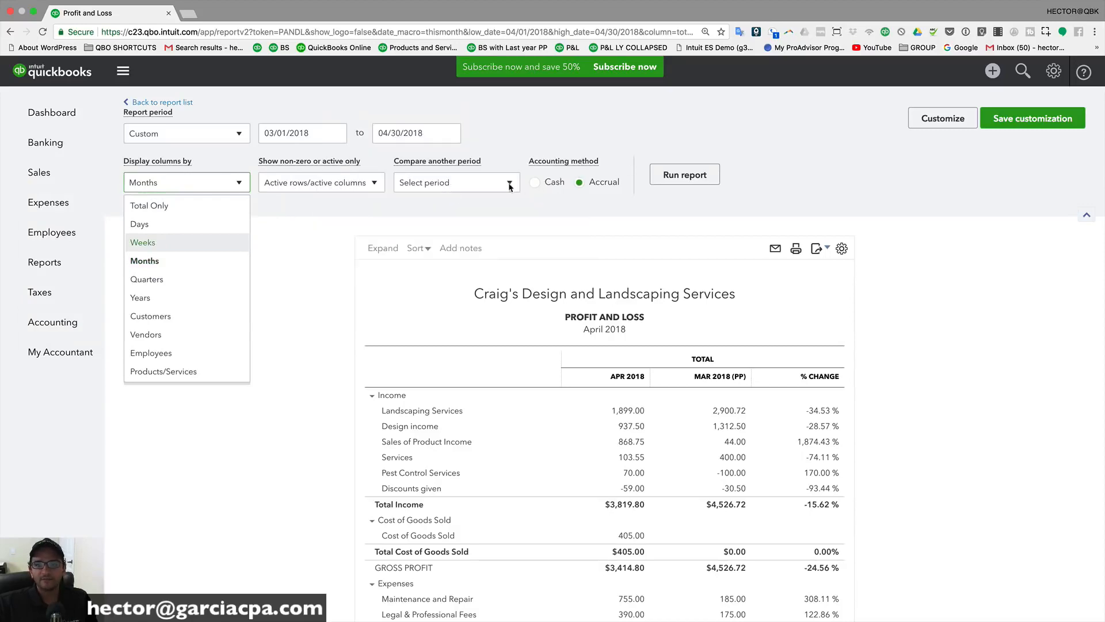
left_click(679, 175)
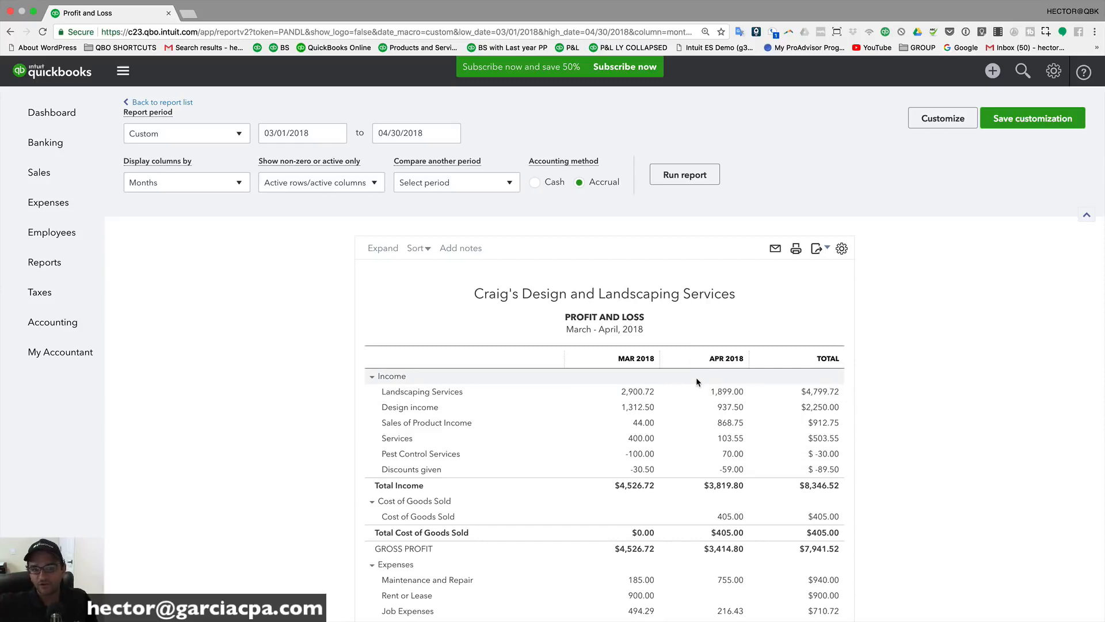
Step: Try Last Month, then set the report period to This Month
left_click(188, 134)
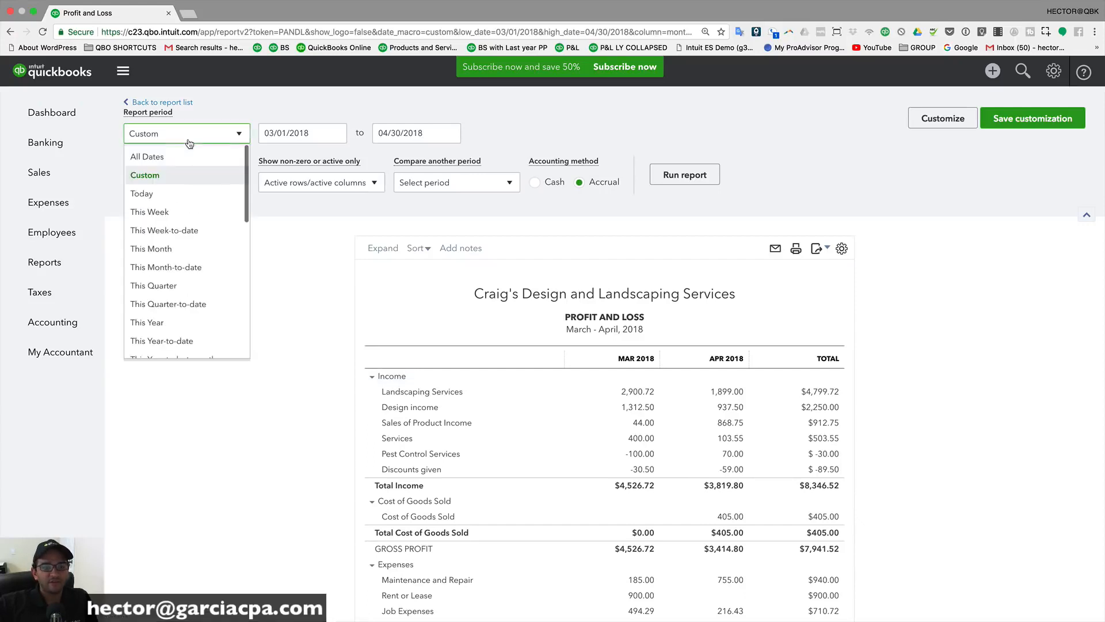
scroll(185, 308, "down", 5)
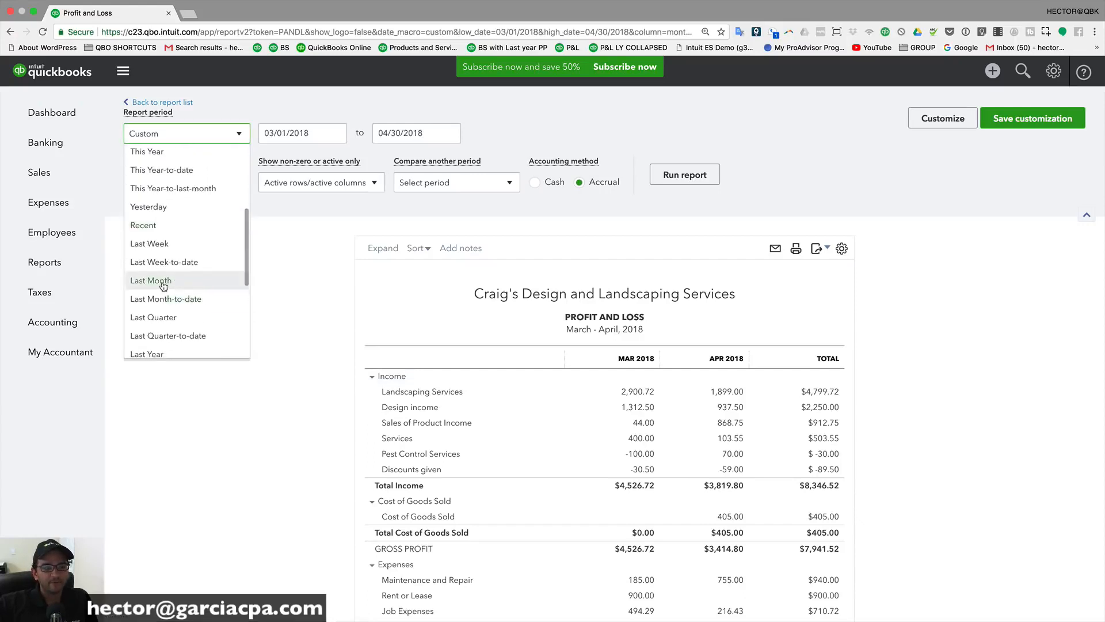
left_click(177, 279)
left_click(278, 139)
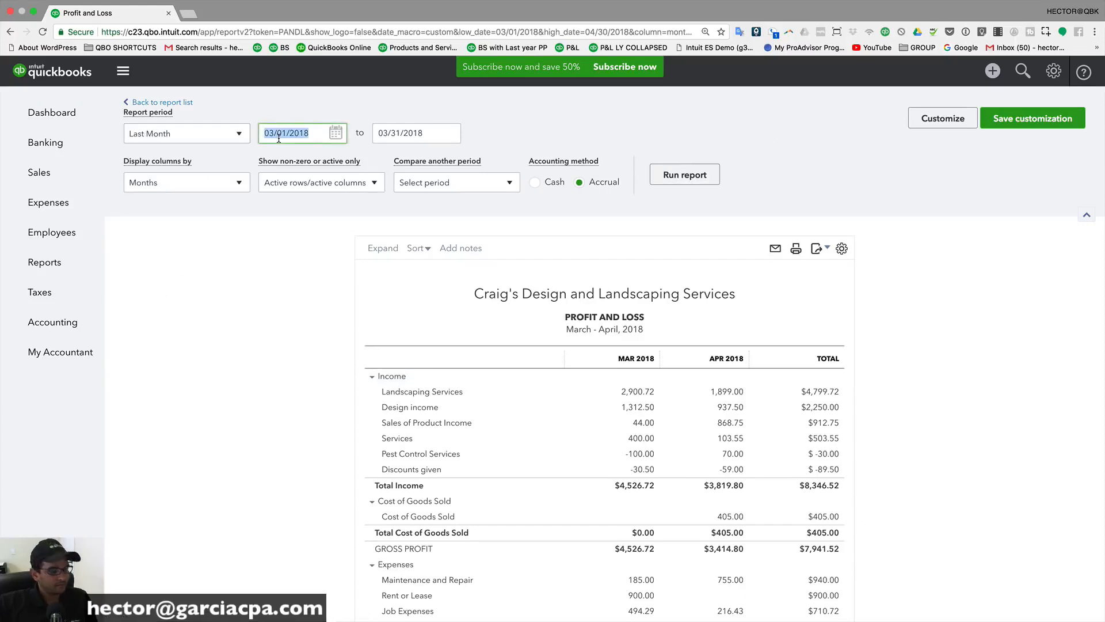
left_click(138, 138)
scroll(167, 310, "down", 2)
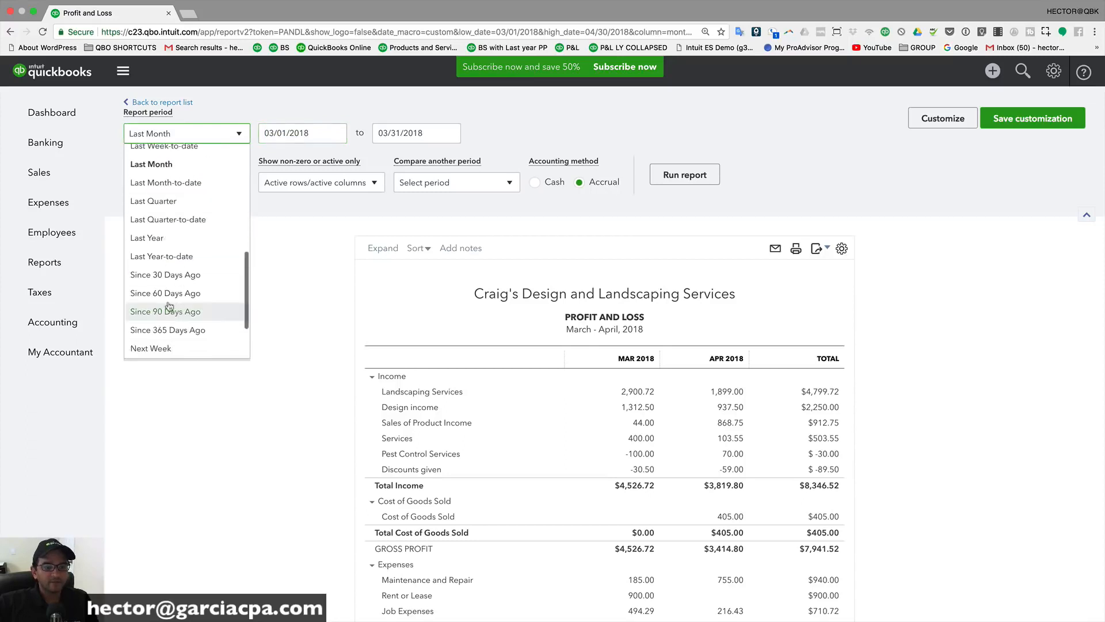
scroll(159, 253, "up", 4)
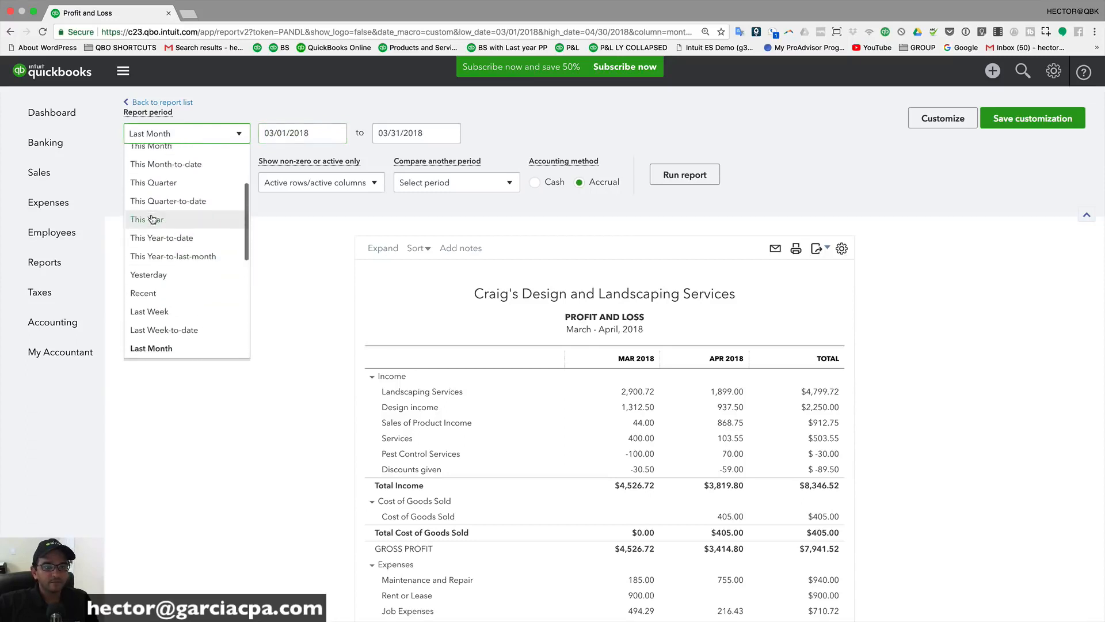
left_click(154, 151)
Step: Show a single total column with a Previous period (PP) comparison and rerun the report
left_click(214, 190)
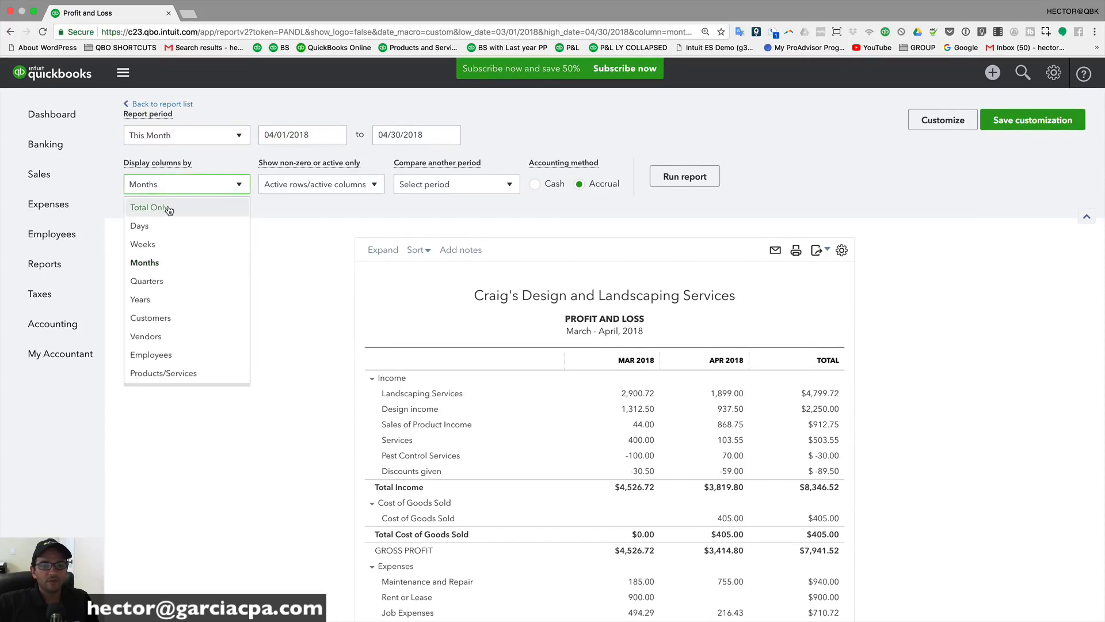
left_click(167, 208)
left_click(474, 189)
left_click(410, 224)
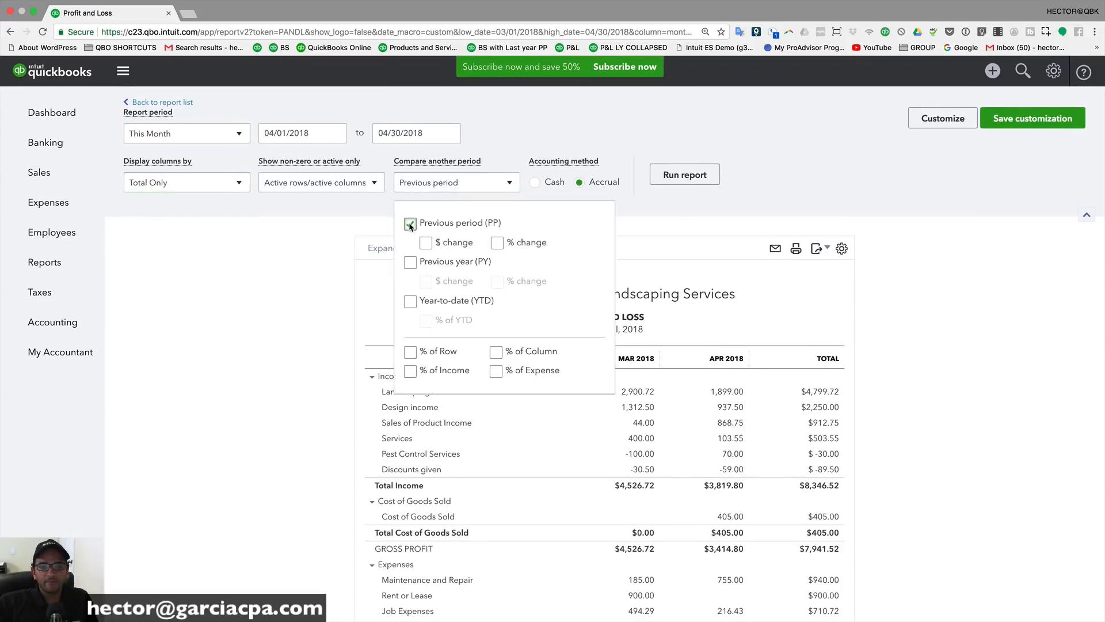
left_click(685, 174)
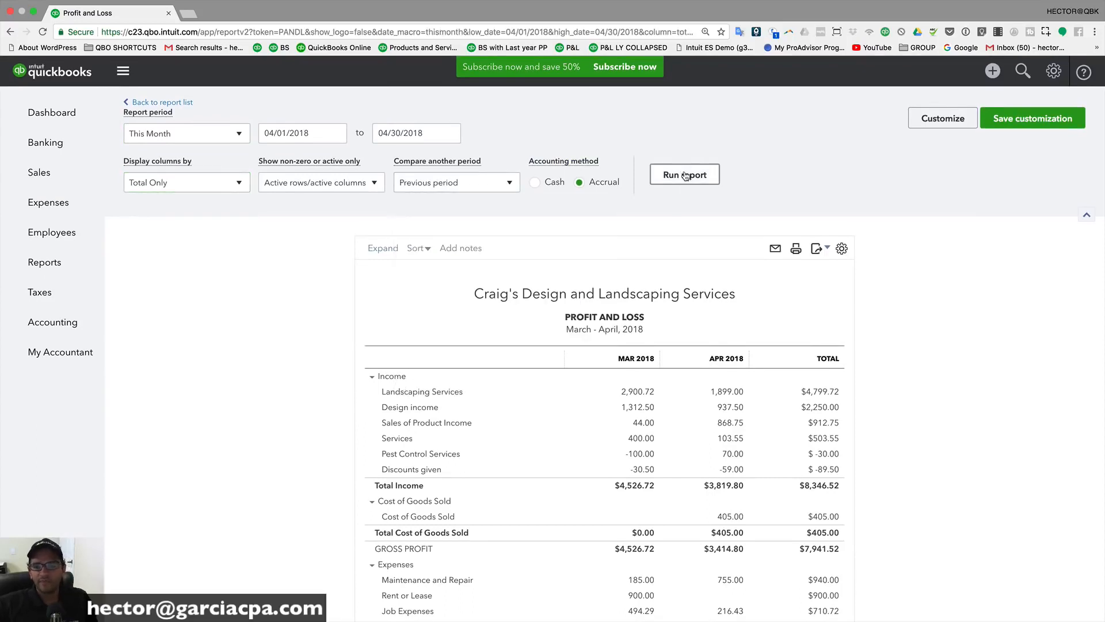
scroll(810, 294, "down", 1)
scroll(806, 293, "up", 1)
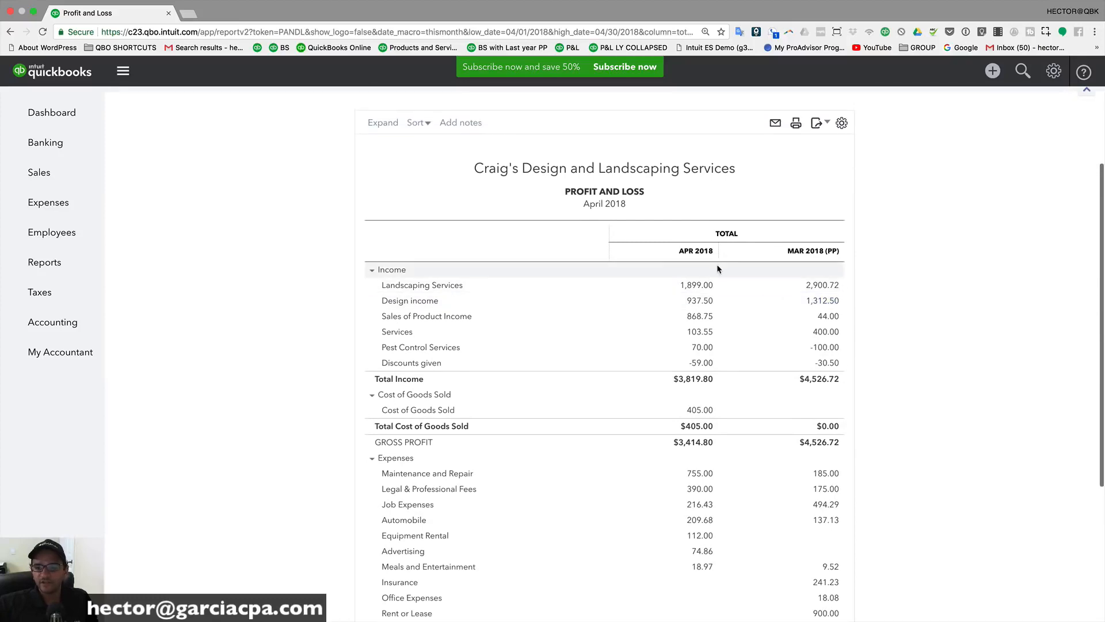
scroll(705, 263, "up", 2)
scroll(691, 248, "down", 2)
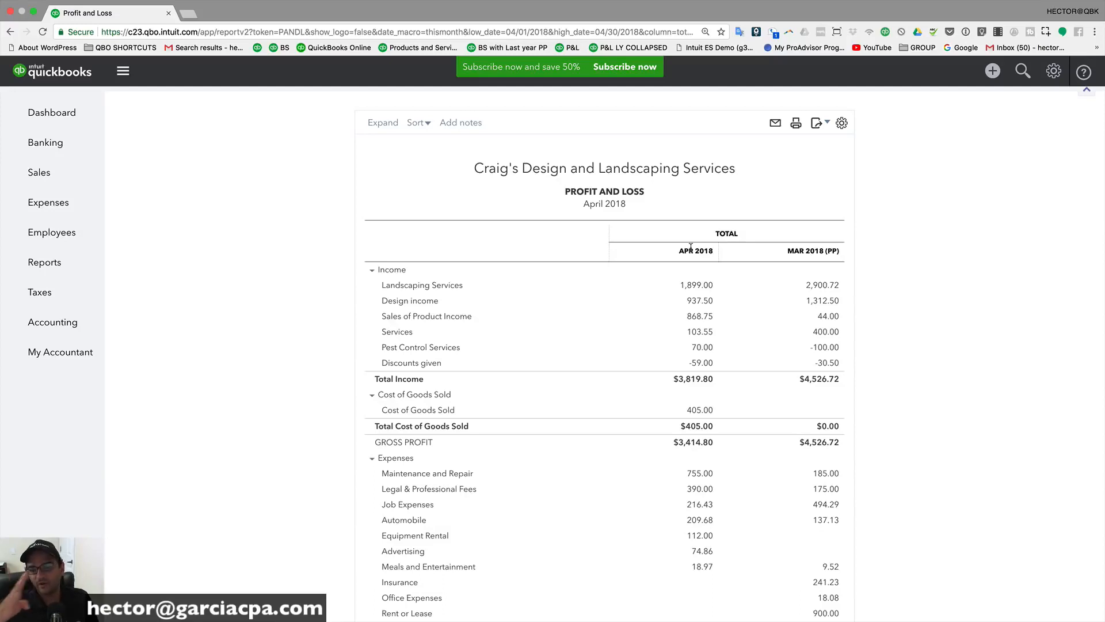
scroll(757, 412, "up", 3)
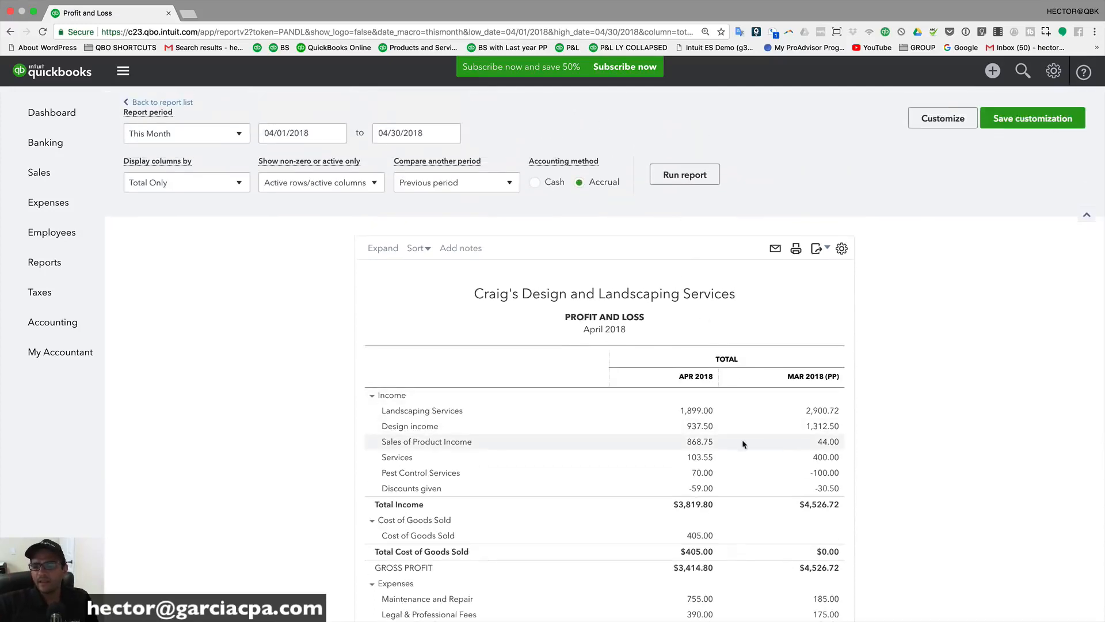
Step: Replace the Previous period comparison with Previous year (PY), rerun, and choose Year-to-date (YTD) next
left_click(456, 183)
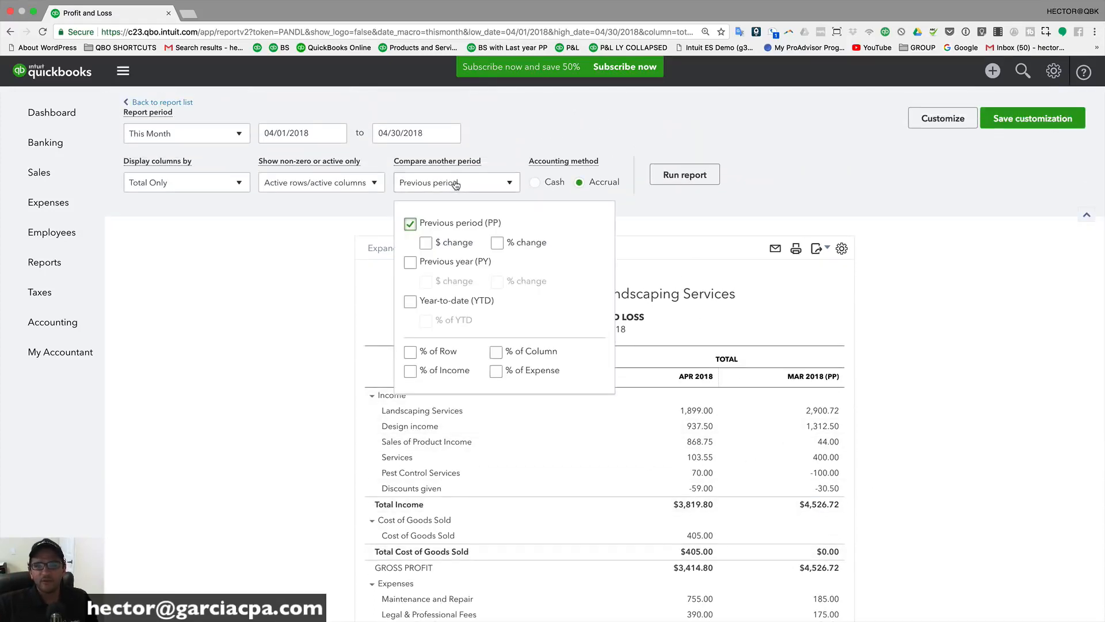
right_click(409, 222)
left_click(408, 223)
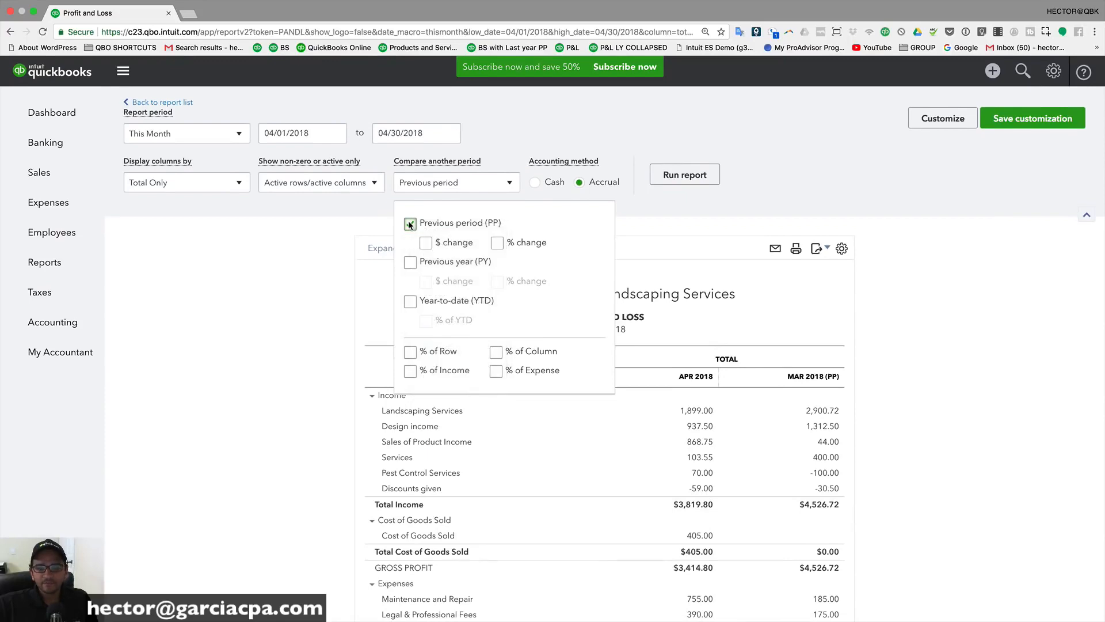
left_click(410, 223)
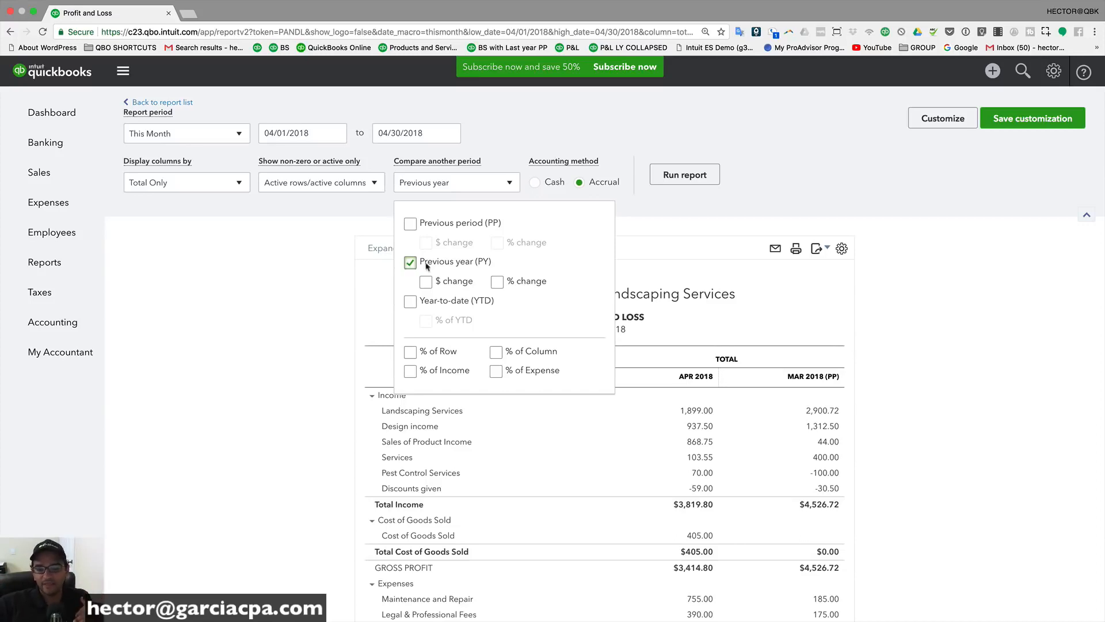
left_click(679, 174)
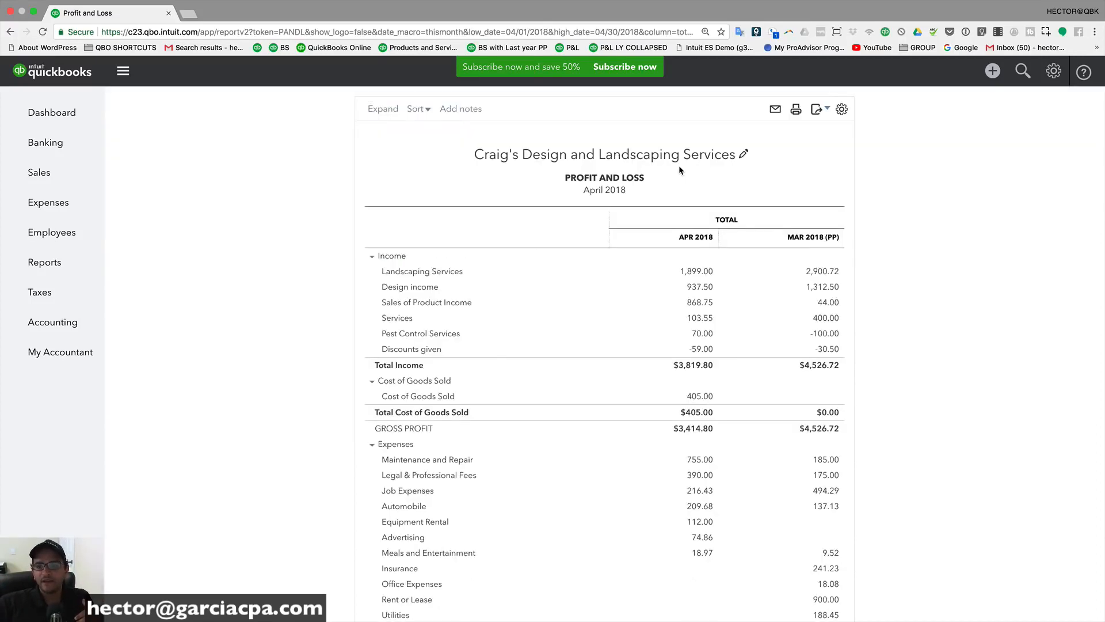
scroll(827, 315, "down", 5)
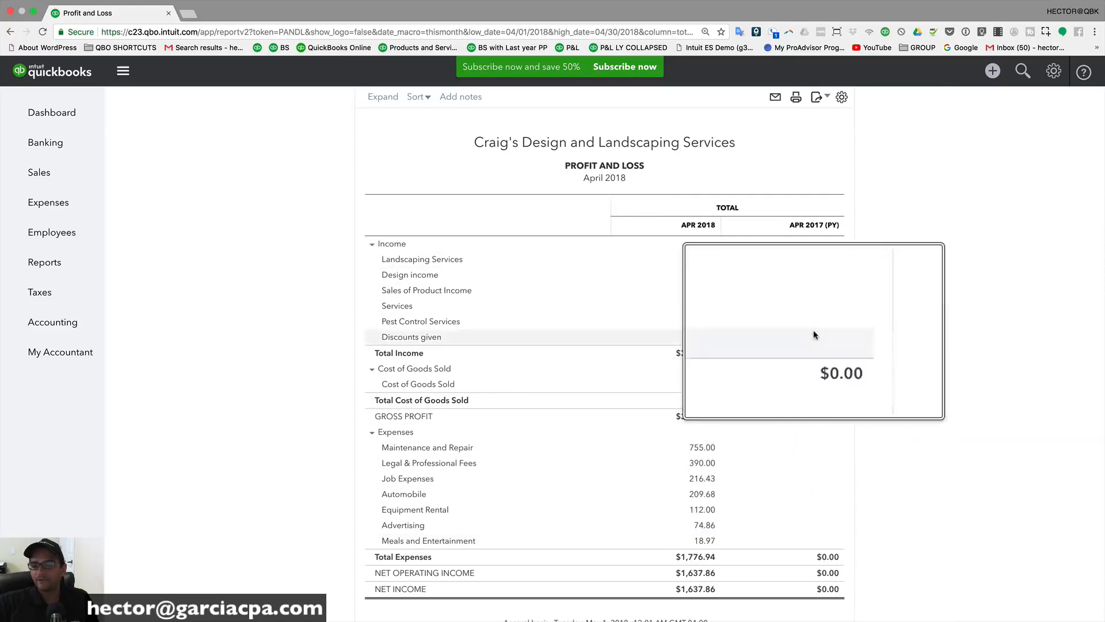
scroll(481, 204, "up", 3)
left_click(461, 183)
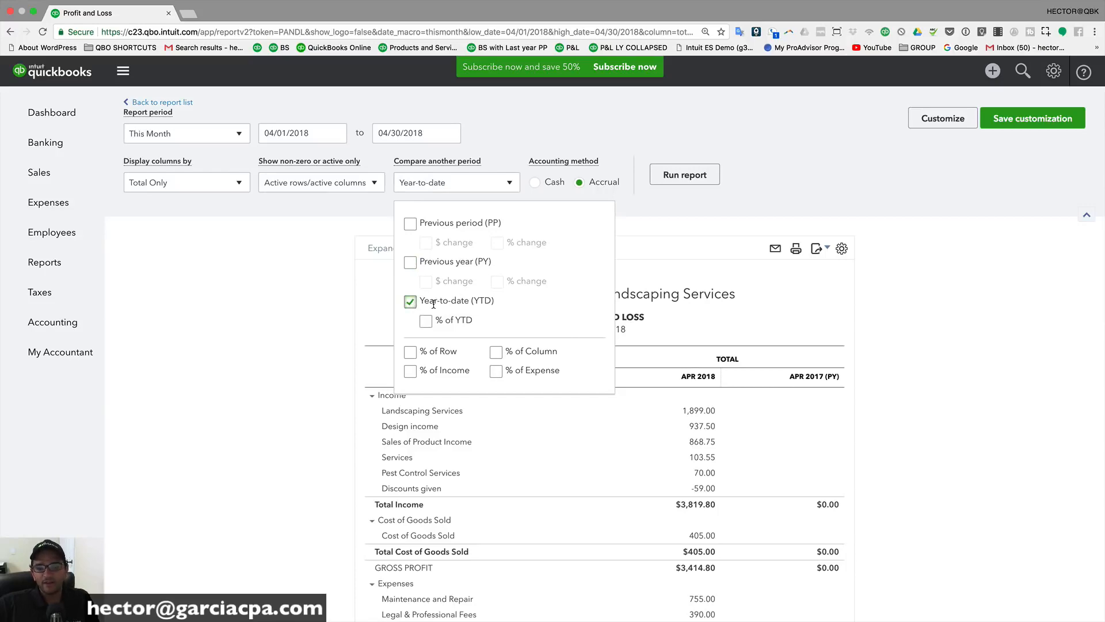
Step: Rerun the April 2018 report with the Year-to-date comparison and a % of YTD column
left_click(679, 177)
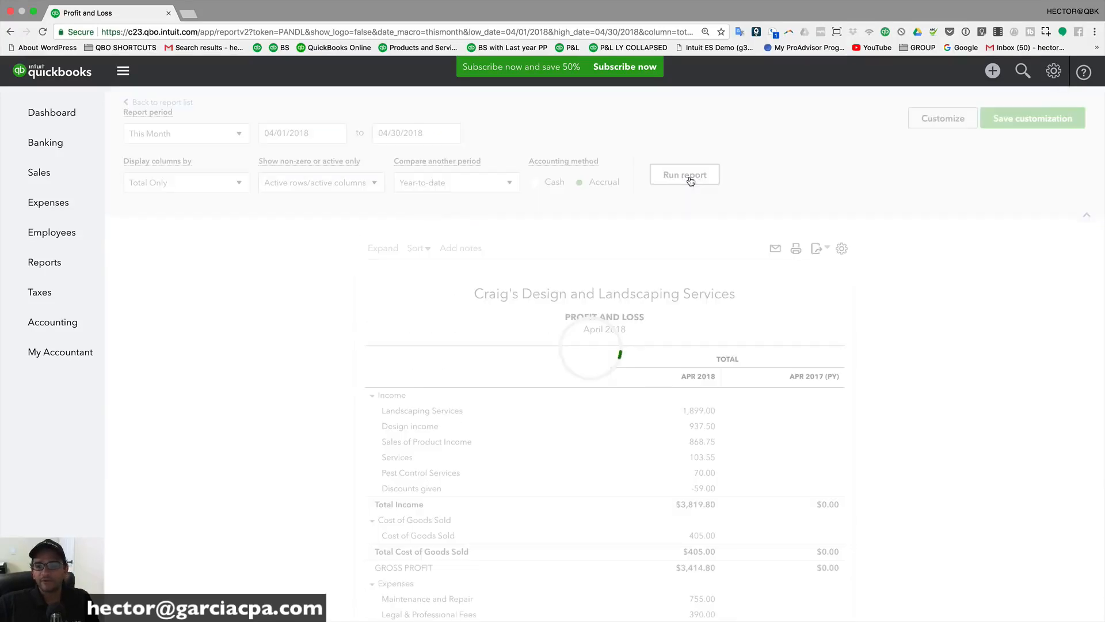
scroll(675, 246, "down", 3)
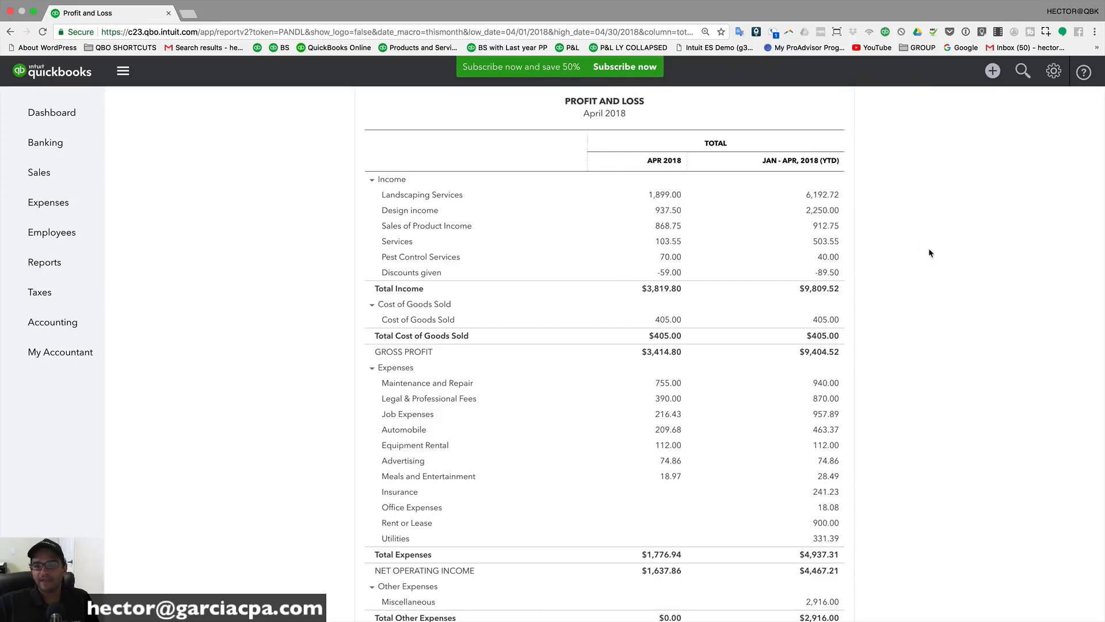
scroll(931, 264, "up", 5)
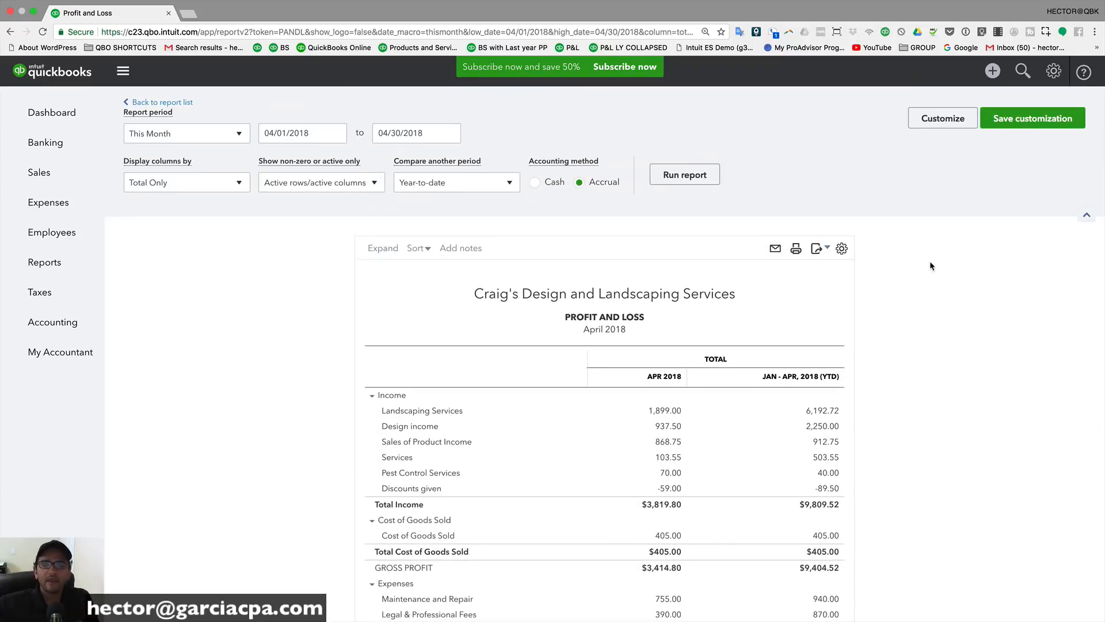
left_click(454, 184)
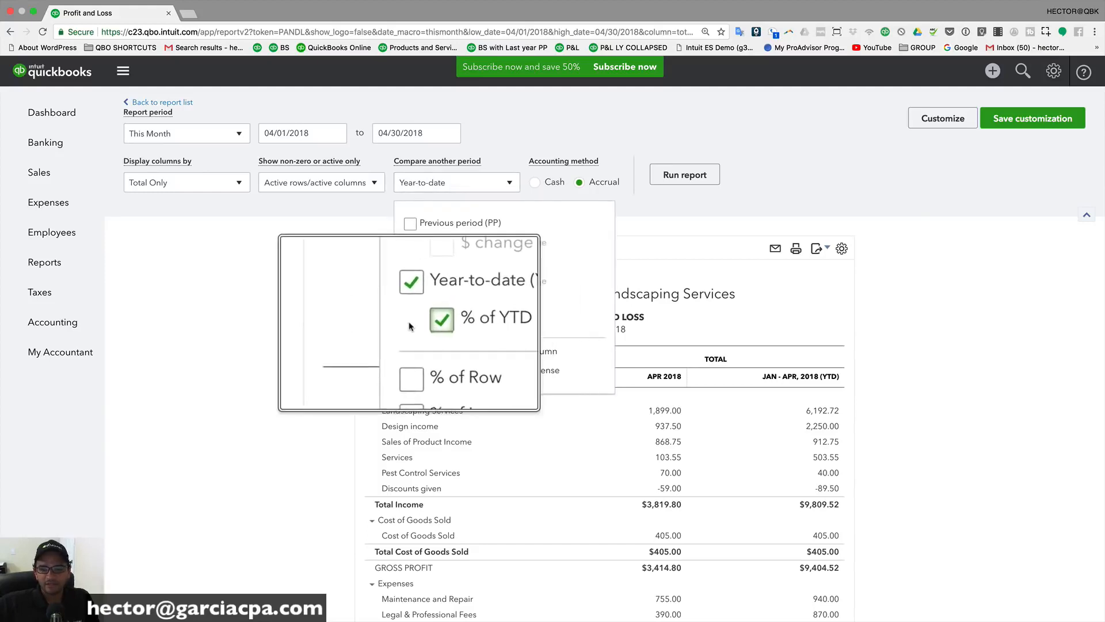
left_click(686, 175)
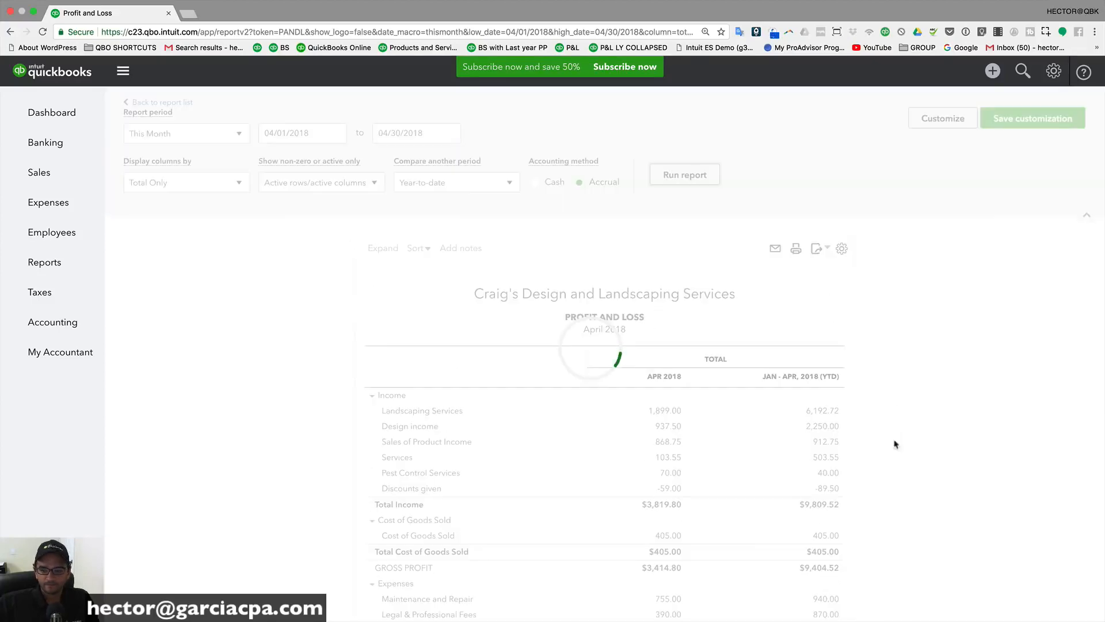
Step: Highlight Landscaping Services amounts: 1,899.00 for April and 6,192.72 year-to-date
scroll(646, 327, "down", 3)
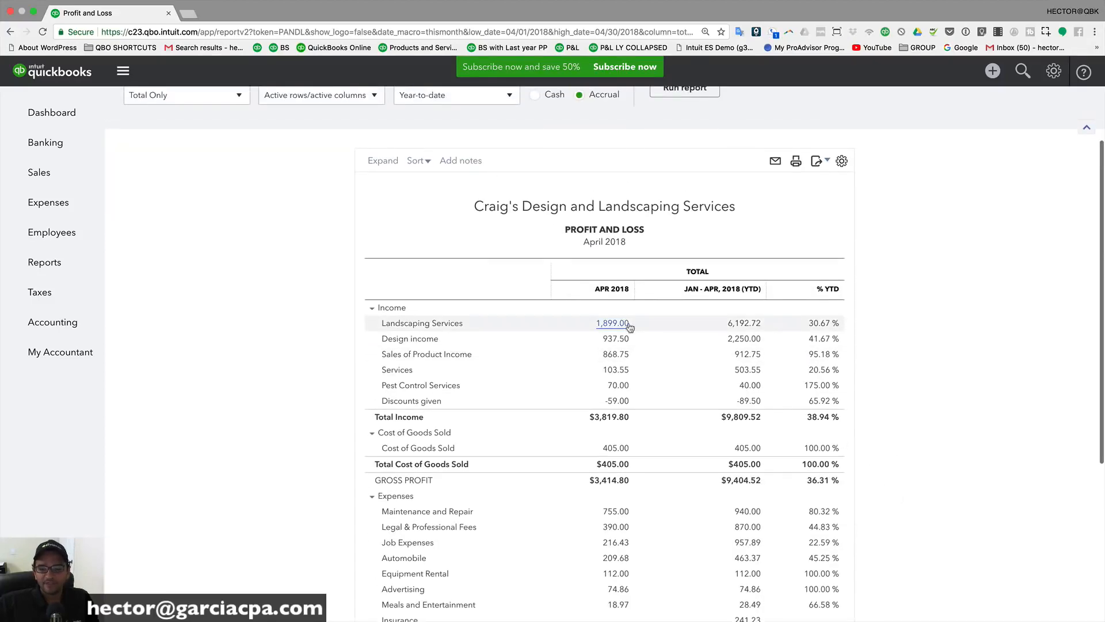
left_click_drag(632, 322, 603, 325)
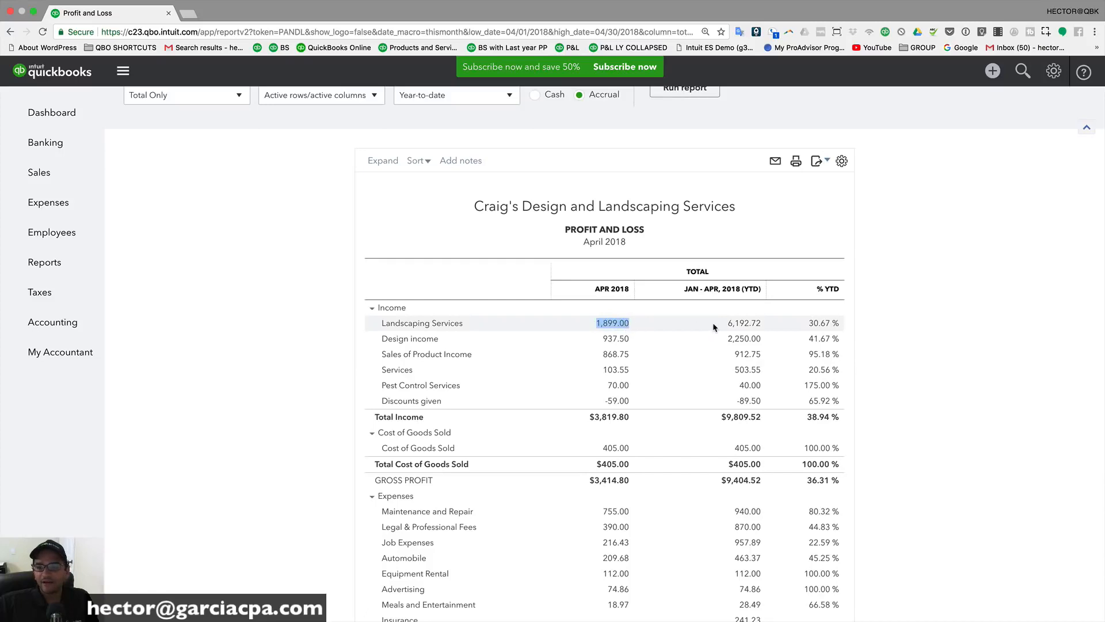
left_click_drag(721, 324, 772, 328)
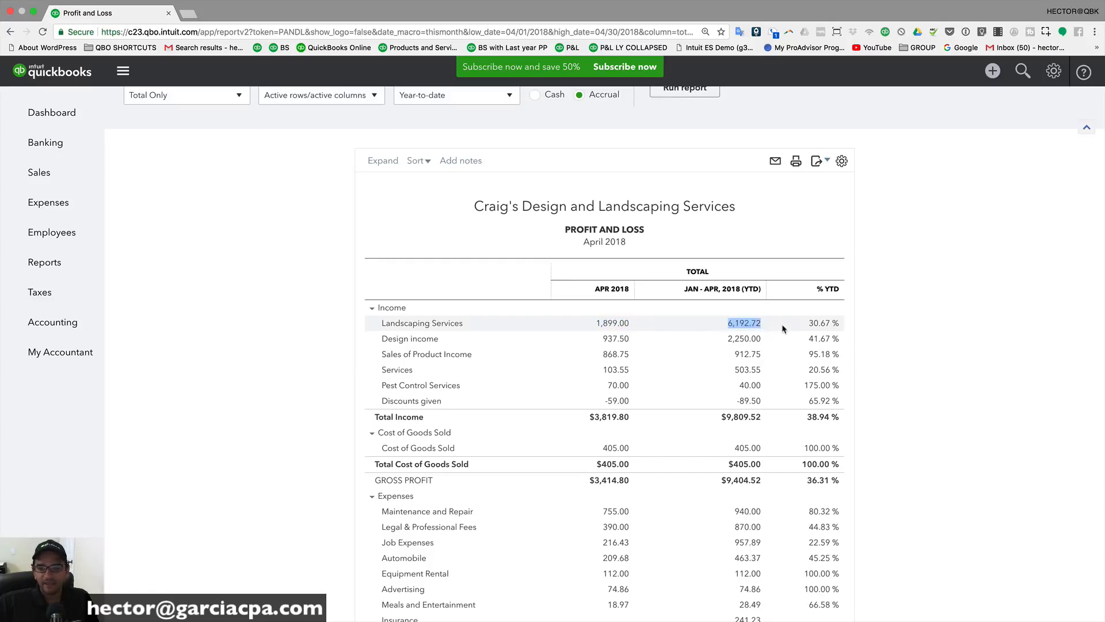
left_click_drag(632, 323, 609, 316)
left_click_drag(719, 323, 774, 323)
left_click(921, 319)
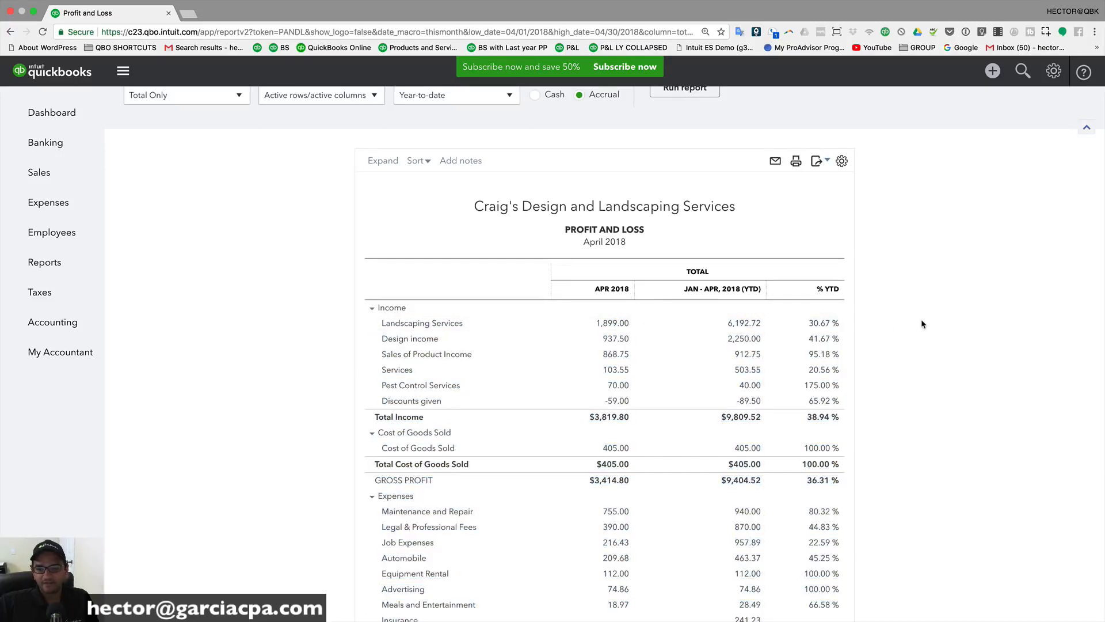
Step: Scroll back through the report and bring up the Compare another period options
scroll(607, 324, "up", 3)
scroll(609, 325, "up", 3)
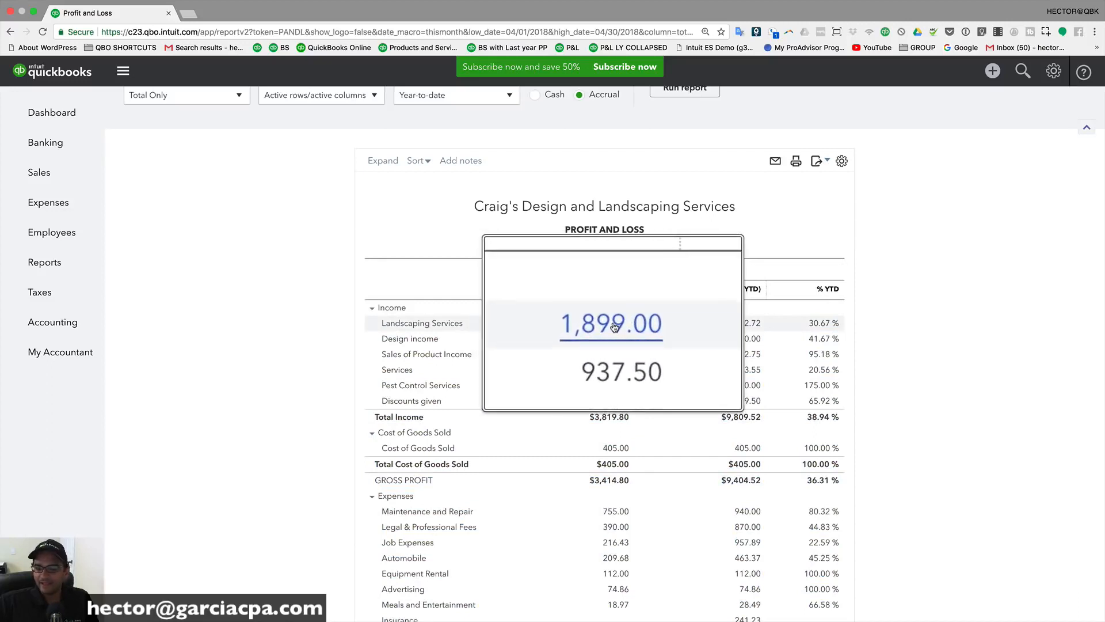
scroll(652, 326, "down", 5)
scroll(828, 326, "up", 5)
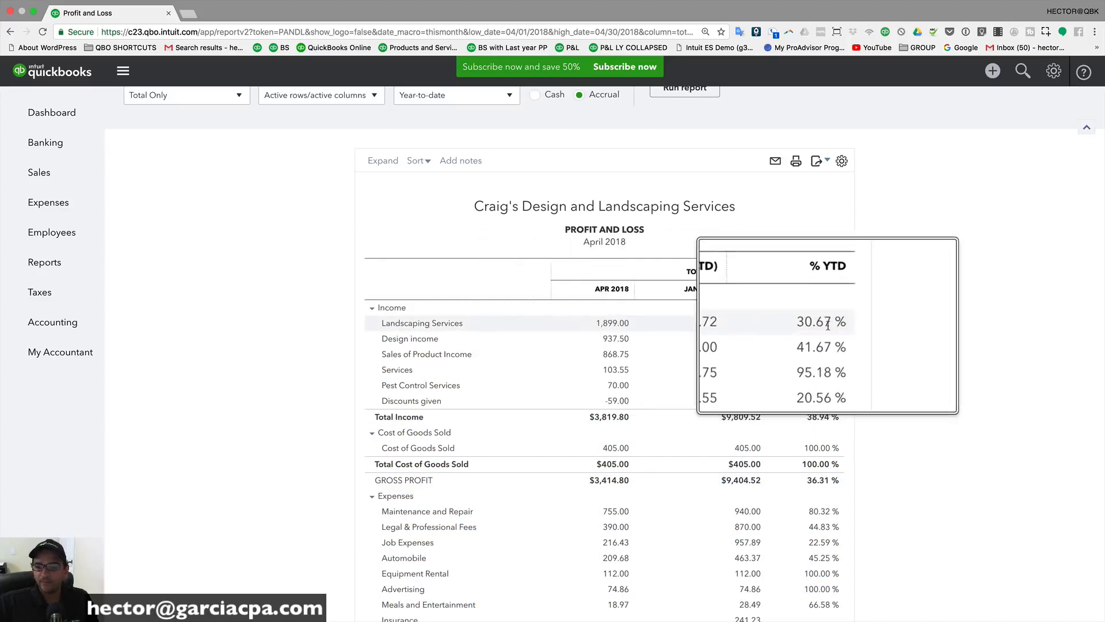
scroll(828, 326, "down", 5)
scroll(741, 327, "up", 5)
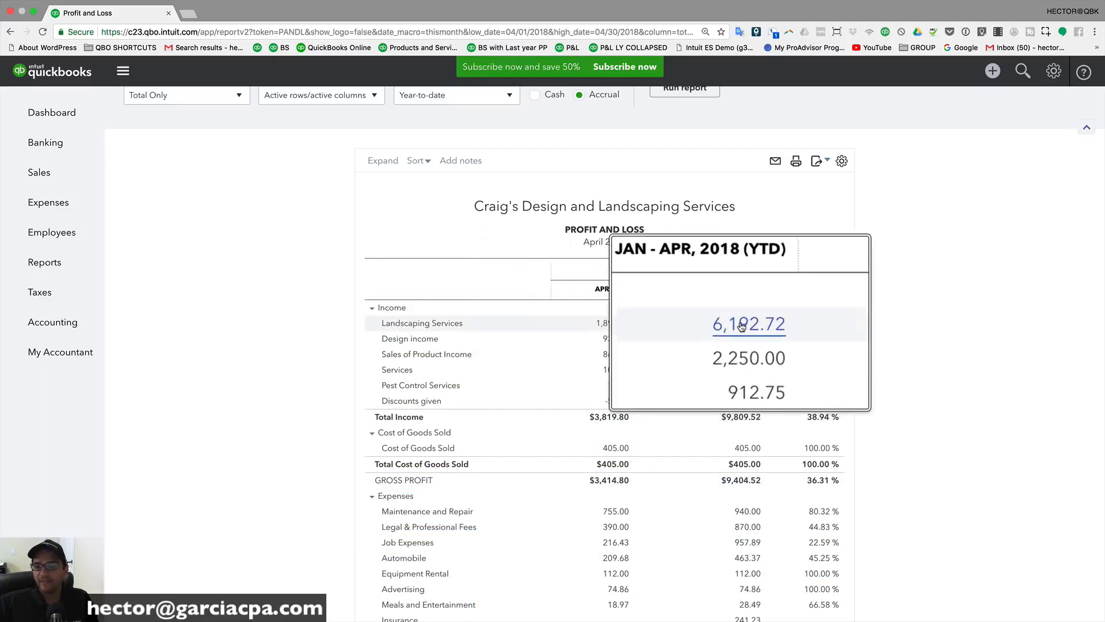
scroll(741, 327, "down", 5)
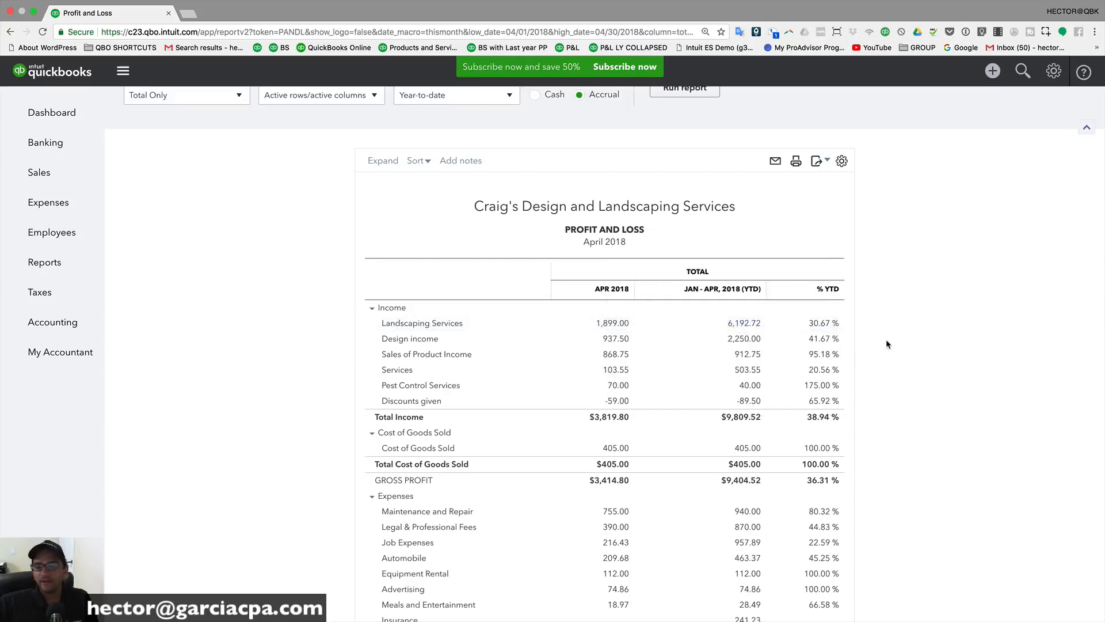
scroll(778, 329, "up", 3)
left_click(461, 184)
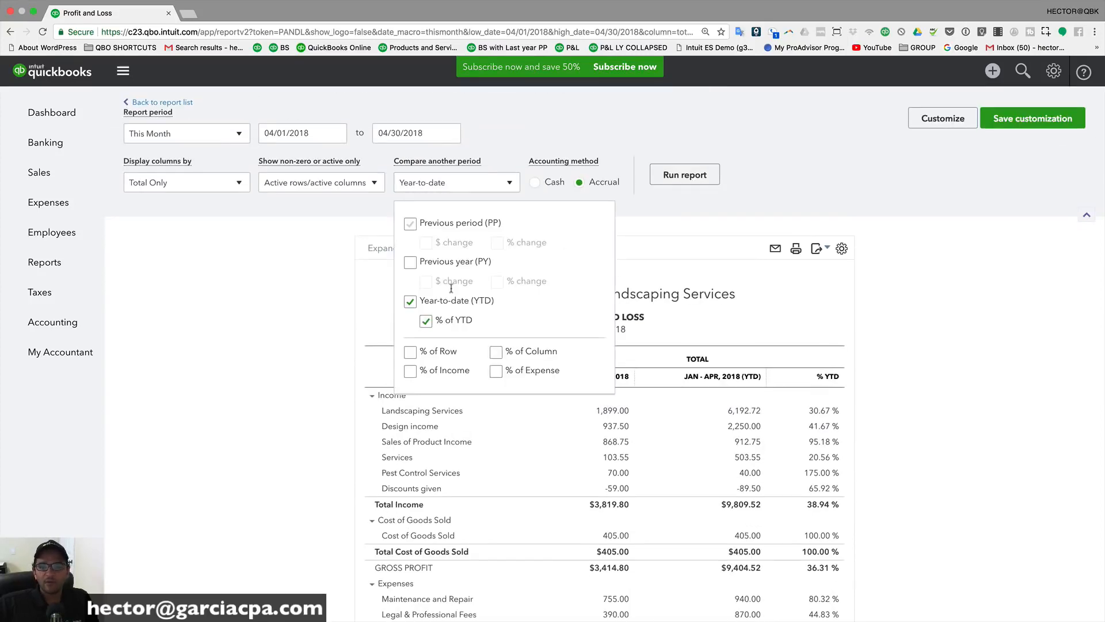
Step: Drop the YTD comparison and rerun the Profit and Loss for This Year-to-date (January–April 2018)
left_click(411, 301)
left_click(702, 175)
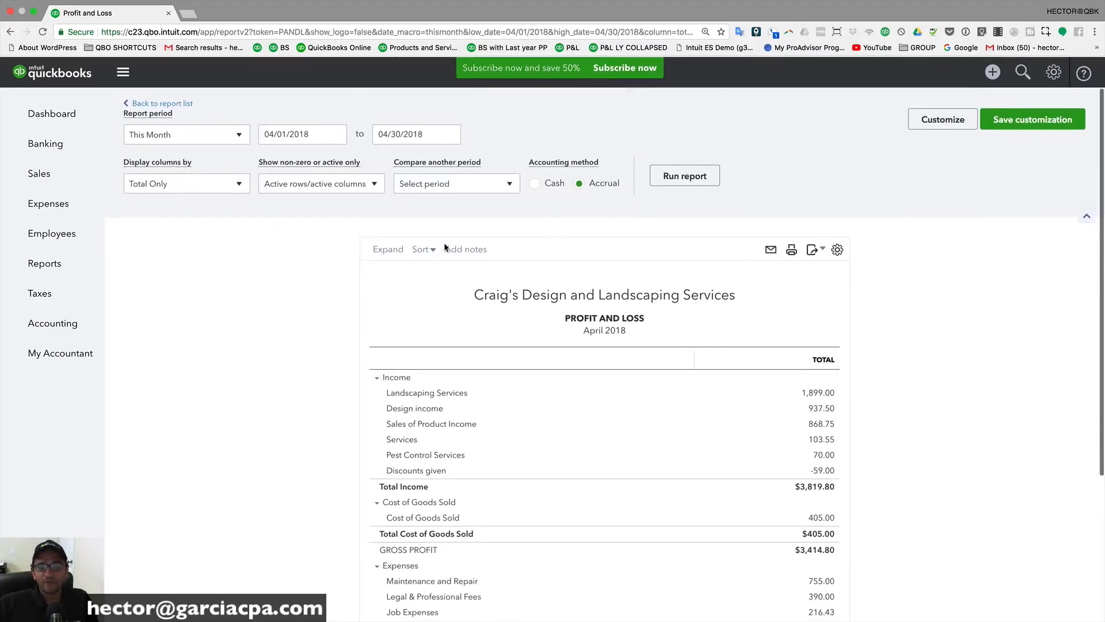
left_click(160, 138)
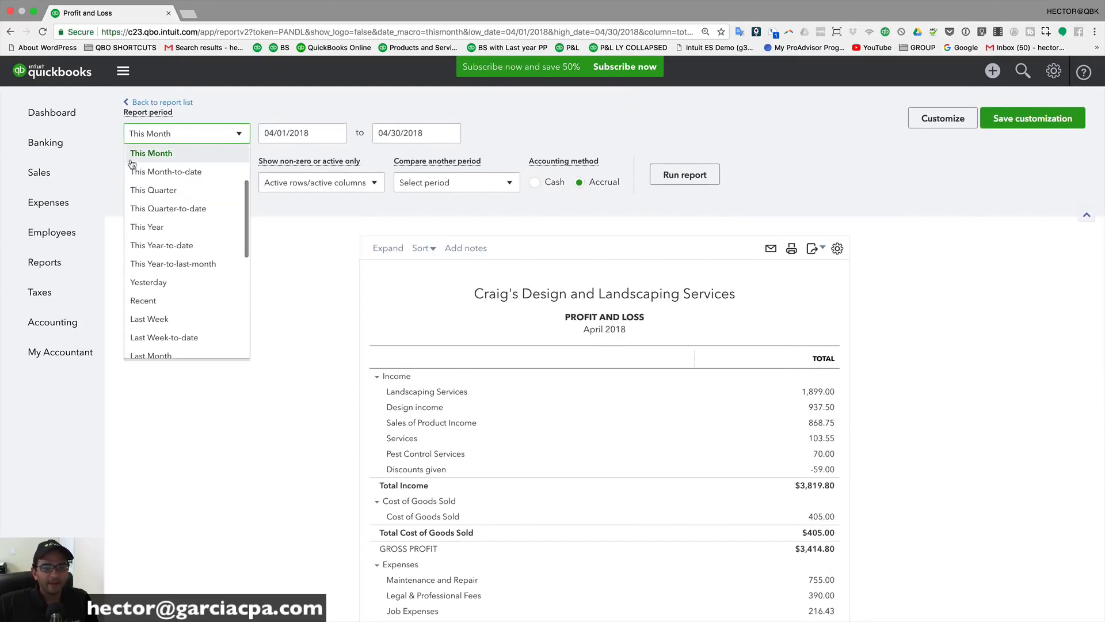
left_click(169, 247)
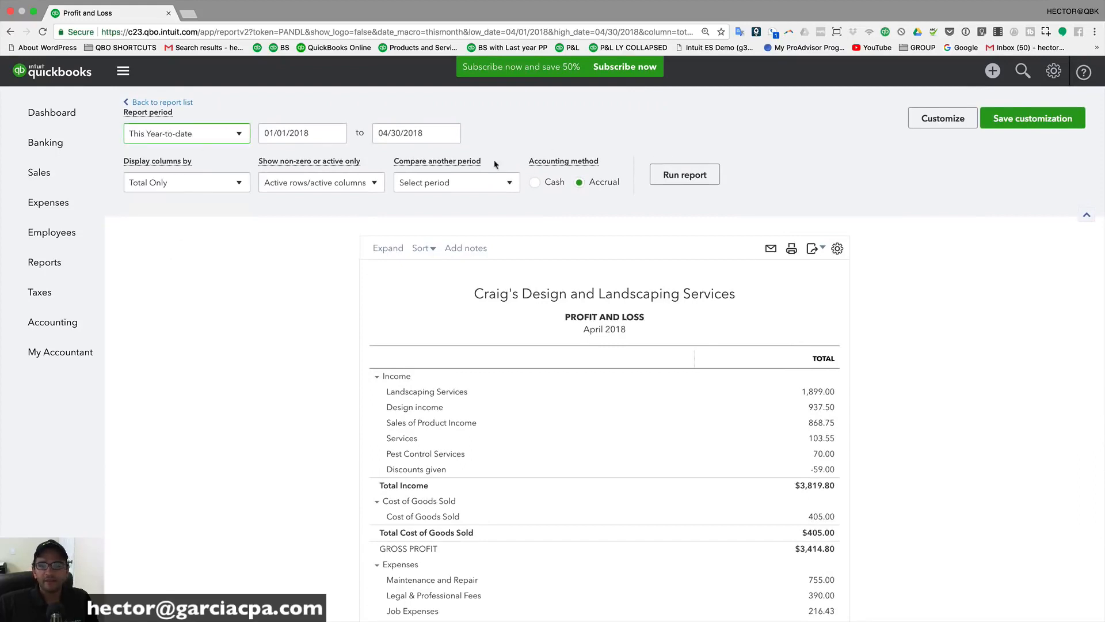
left_click(689, 176)
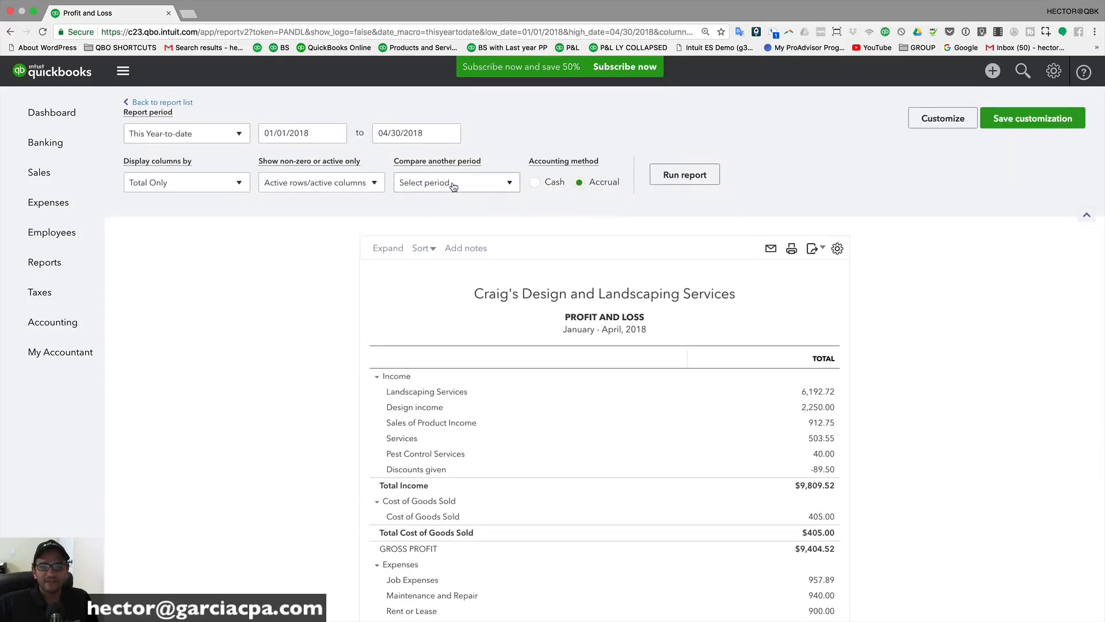
left_click(453, 184)
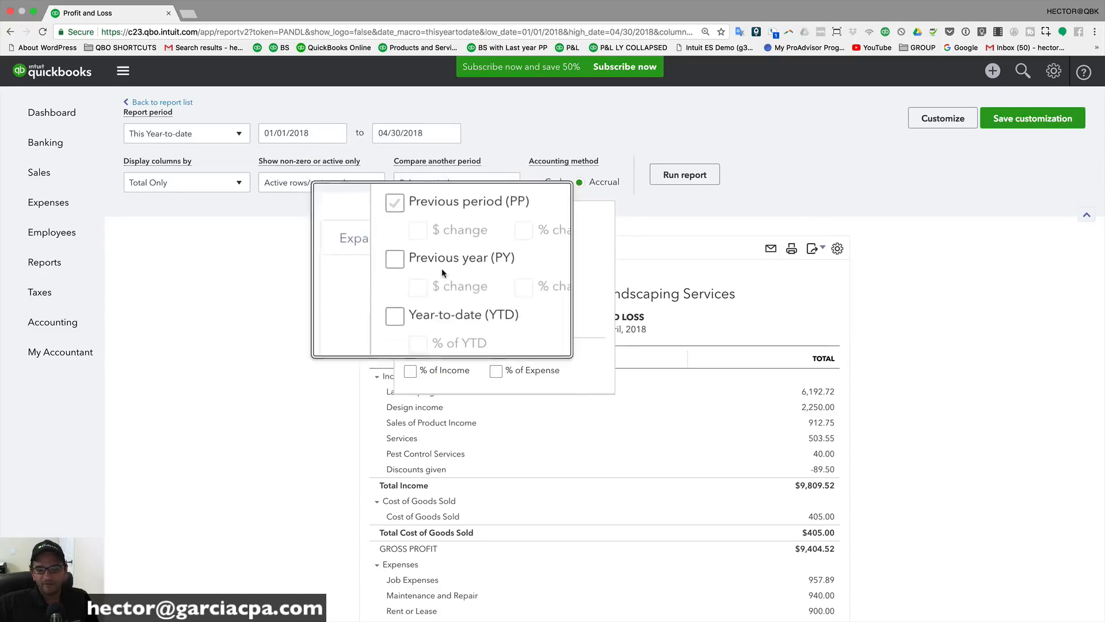
Step: Add a % of Income column, rerun, and review the percentages (net income $1,551.21 at 15.81%)
left_click(411, 371)
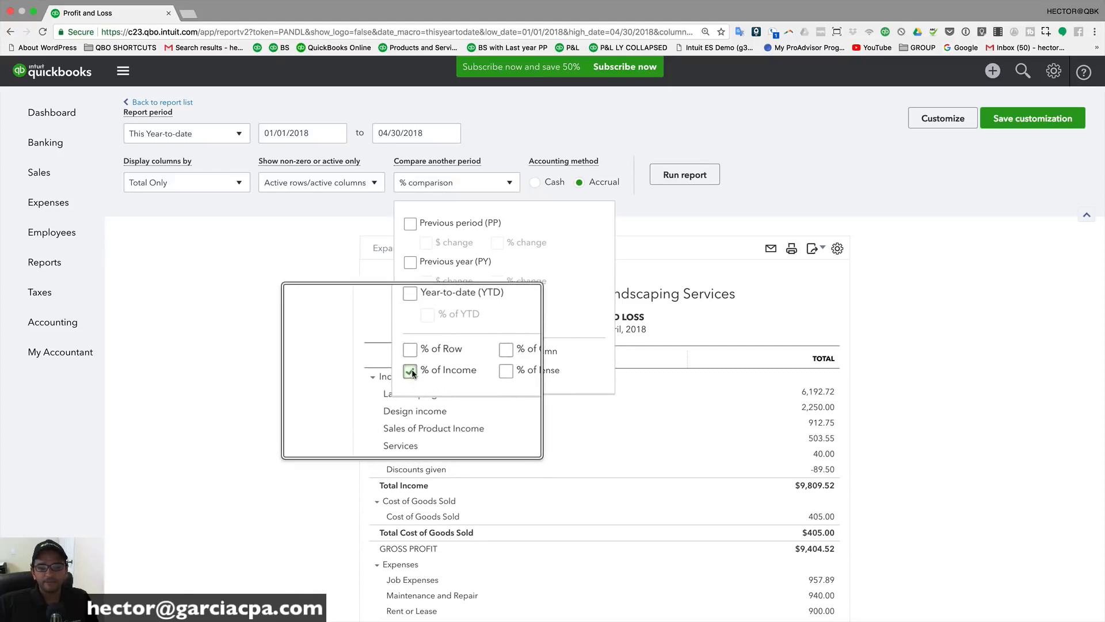
left_click(671, 174)
scroll(670, 174, "up", 3)
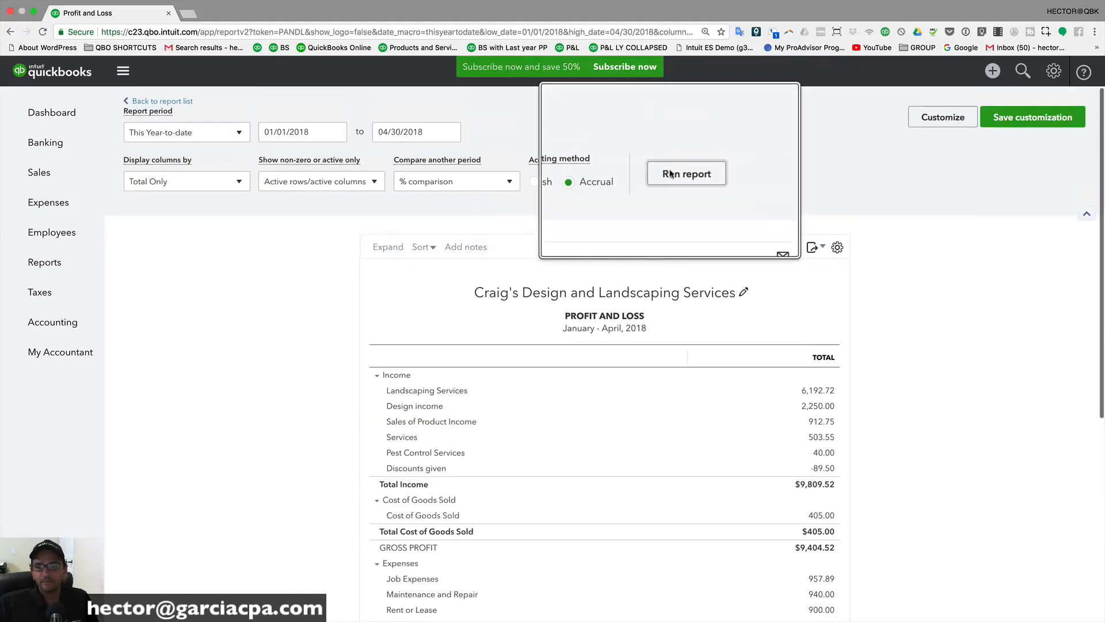
left_click(680, 178)
scroll(920, 336, "up", 1)
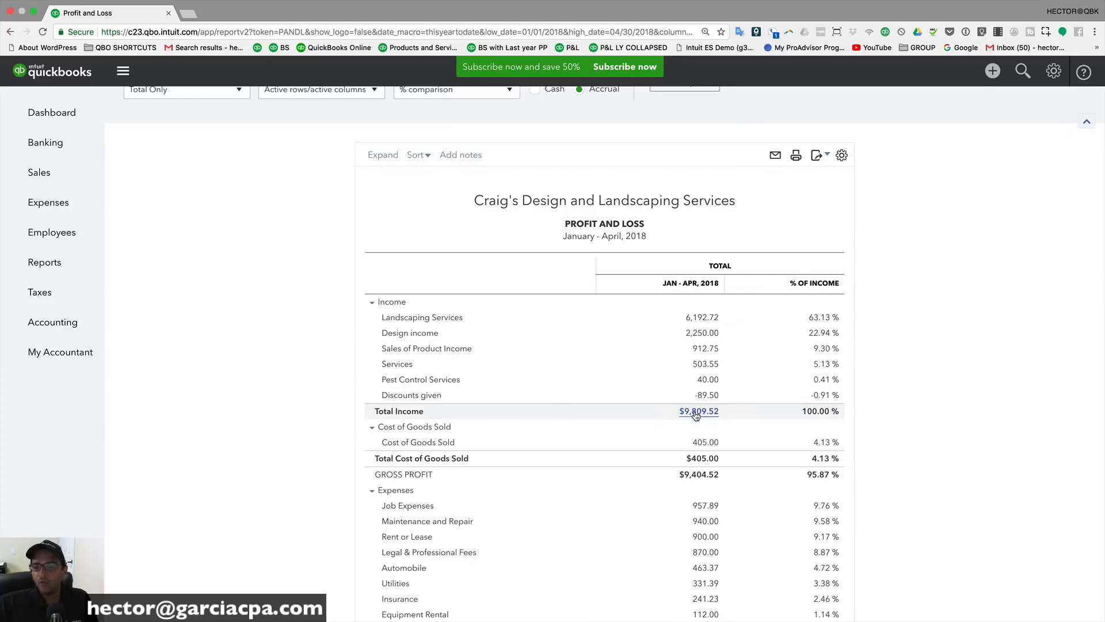
scroll(704, 411, "down", 5)
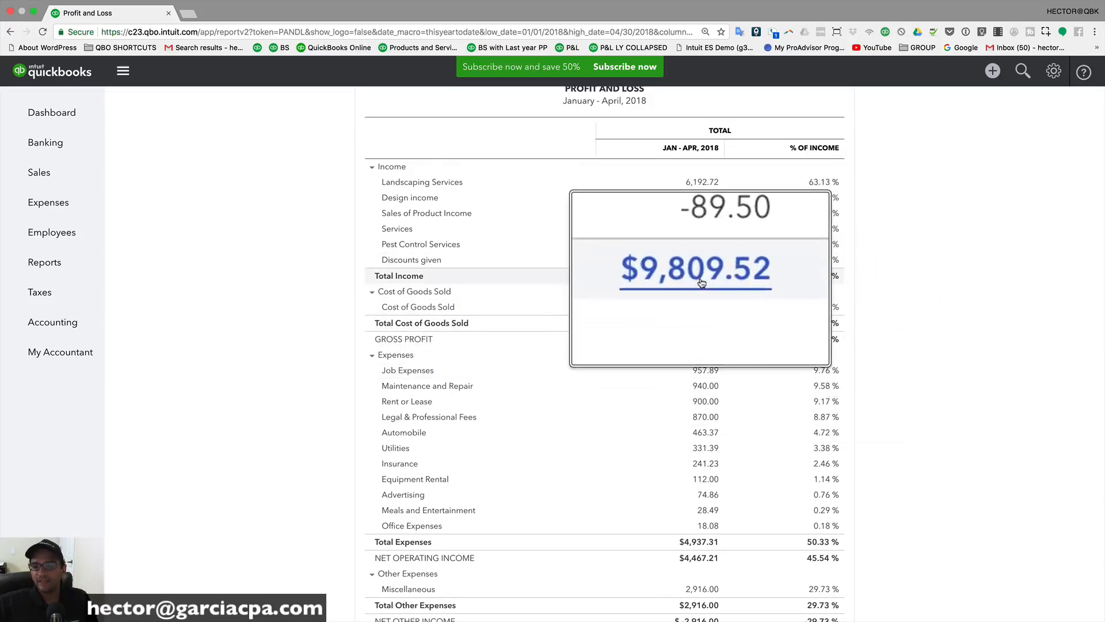
scroll(416, 475, "down", 3)
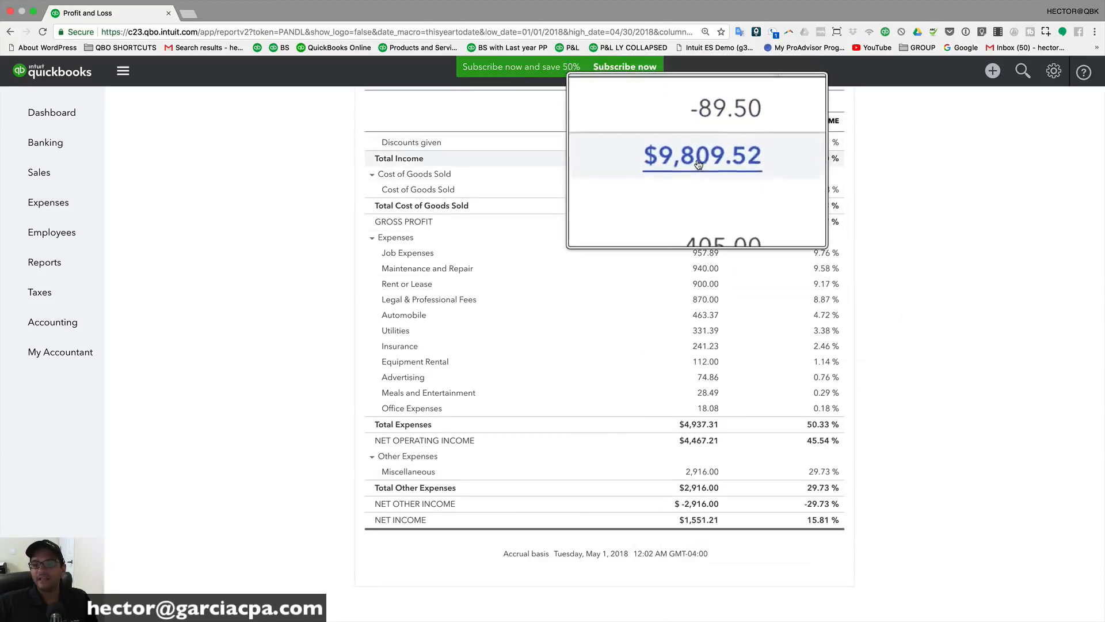
scroll(947, 312, "up", 5)
scroll(920, 433, "down", 4)
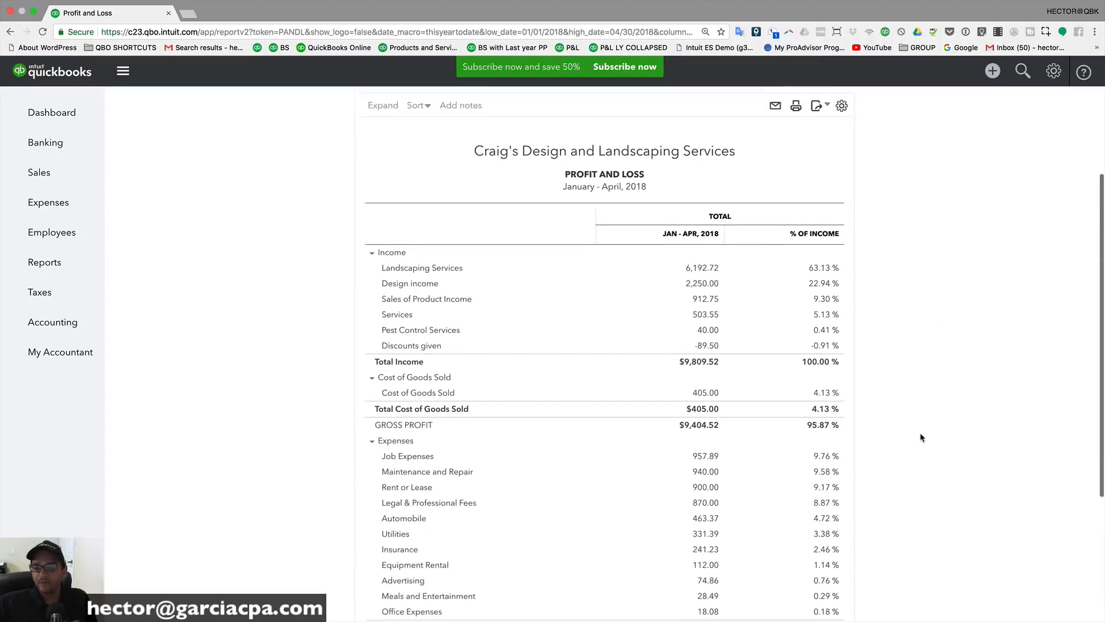
scroll(920, 433, "up", 6)
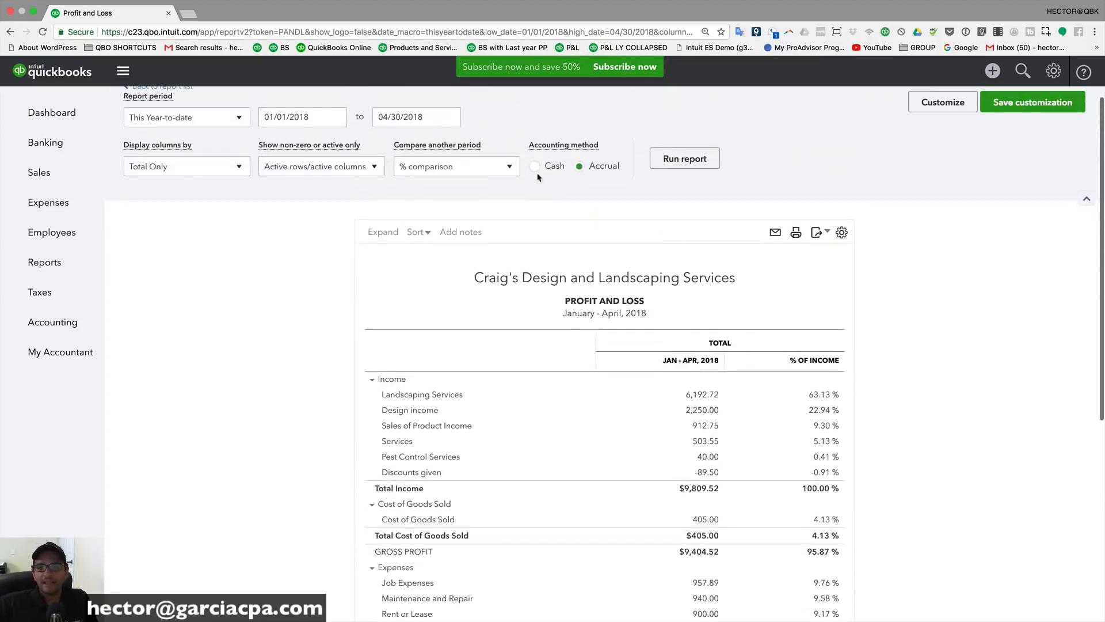
left_click(438, 167)
left_click(409, 357)
left_click(682, 161)
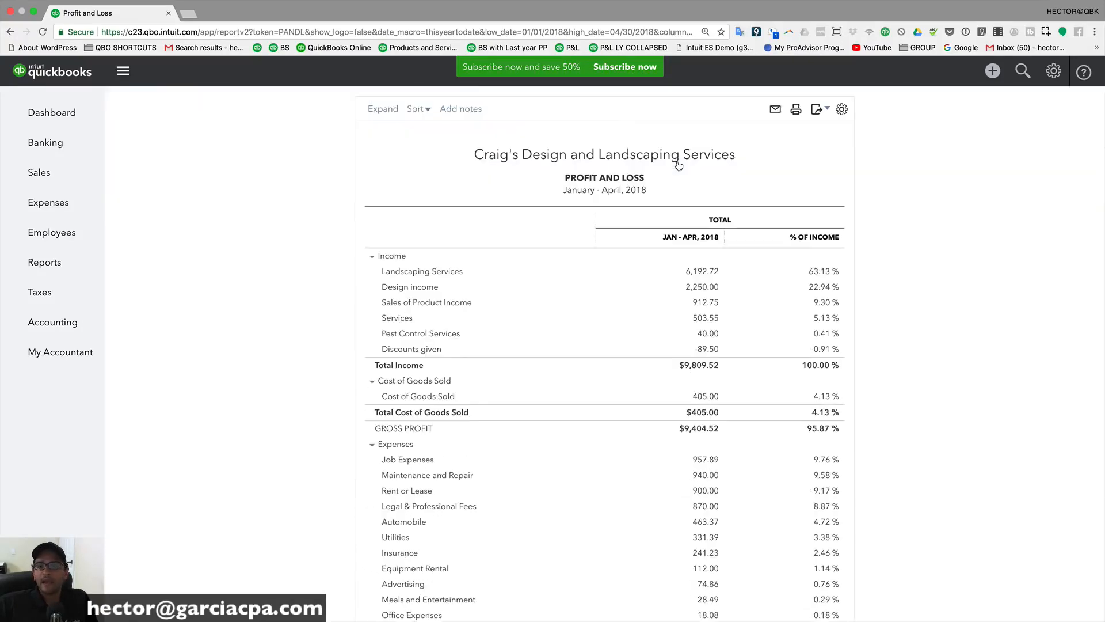
scroll(909, 426, "down", 1)
scroll(930, 441, "up", 4)
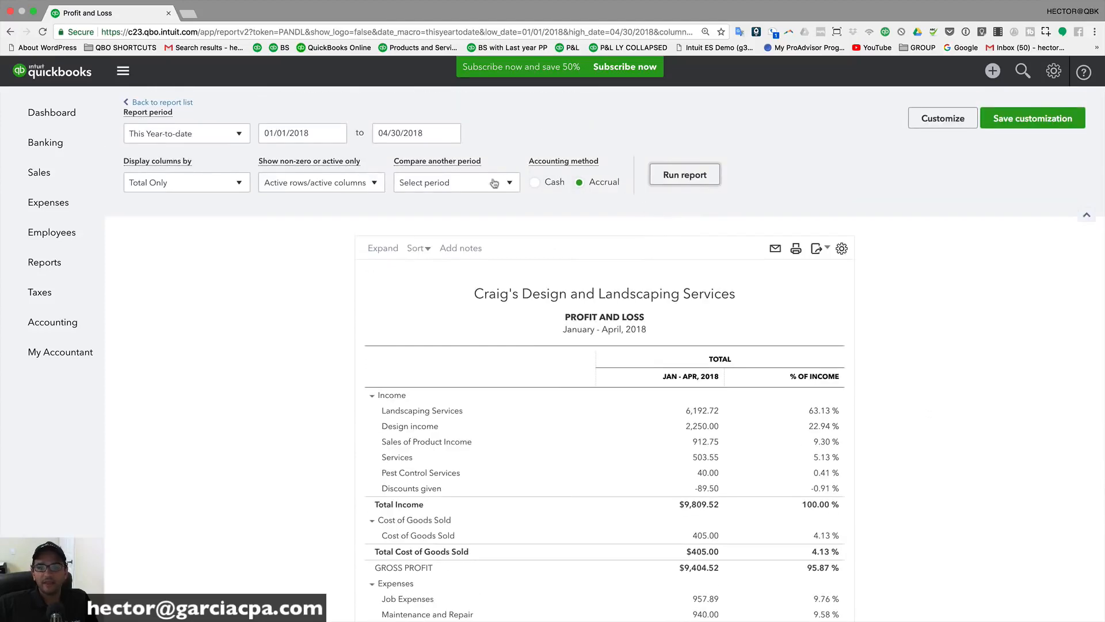
left_click(685, 175)
scroll(915, 388, "down", 5)
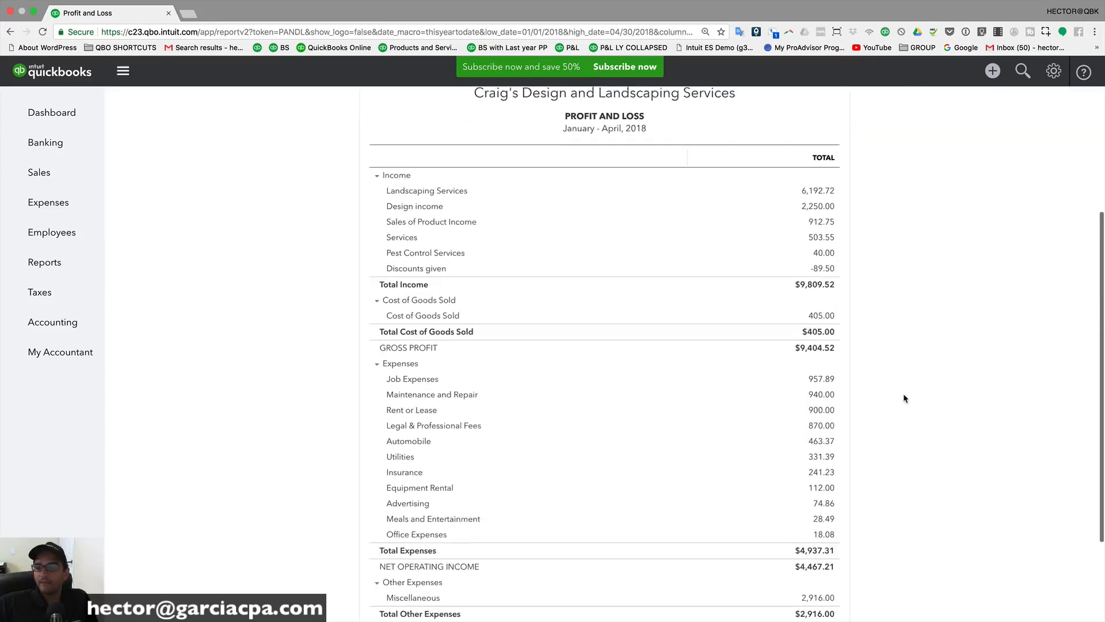
scroll(904, 394, "down", 1)
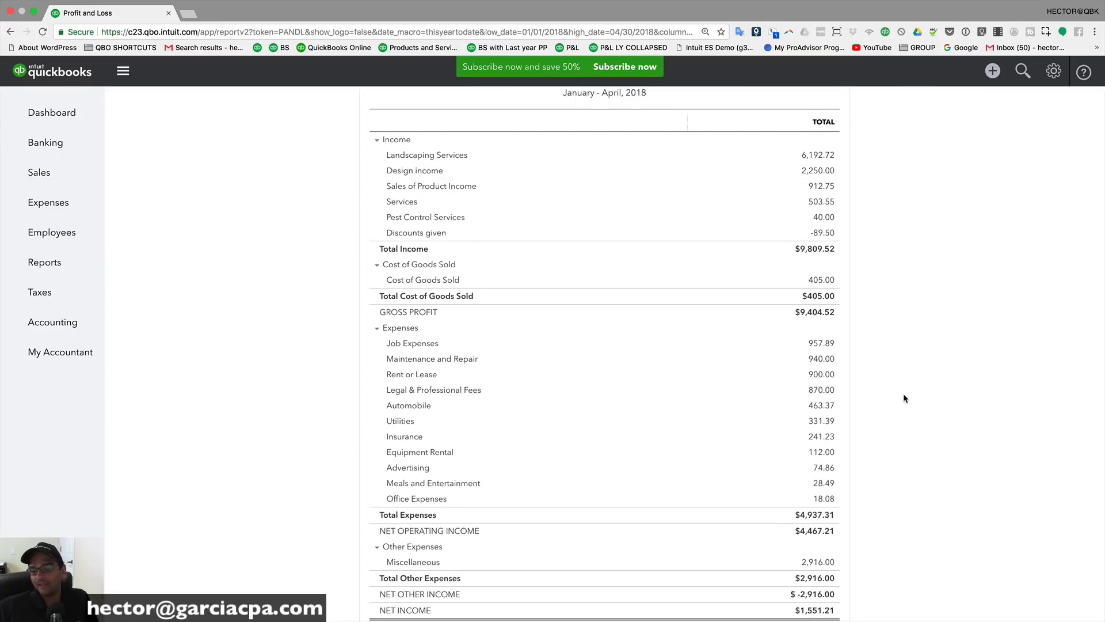
scroll(903, 393, "up", 4)
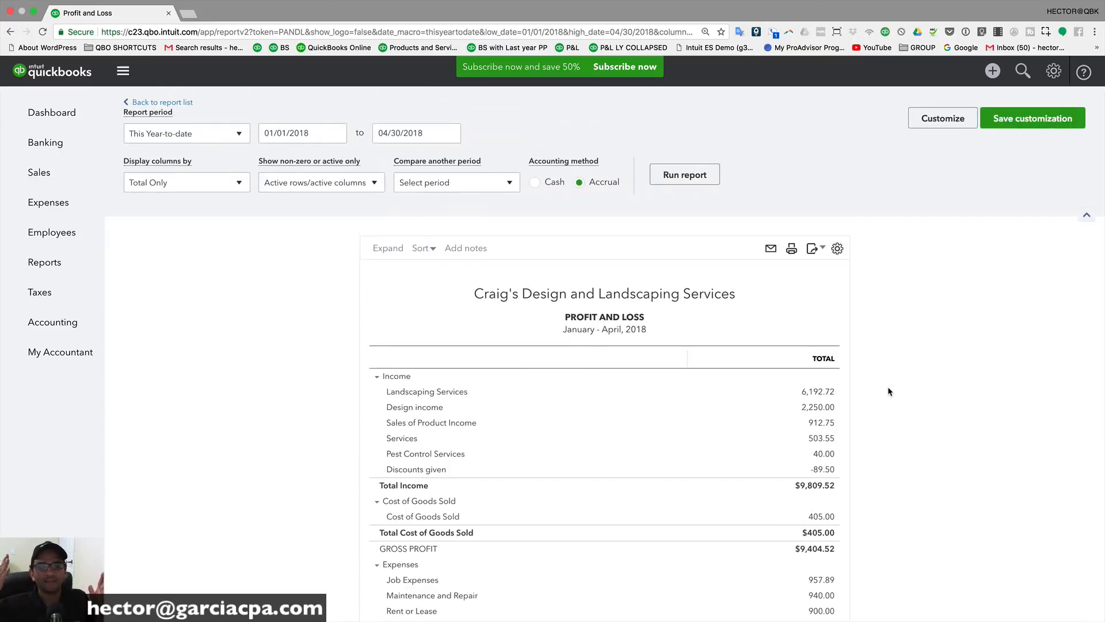
scroll(889, 387, "down", 5)
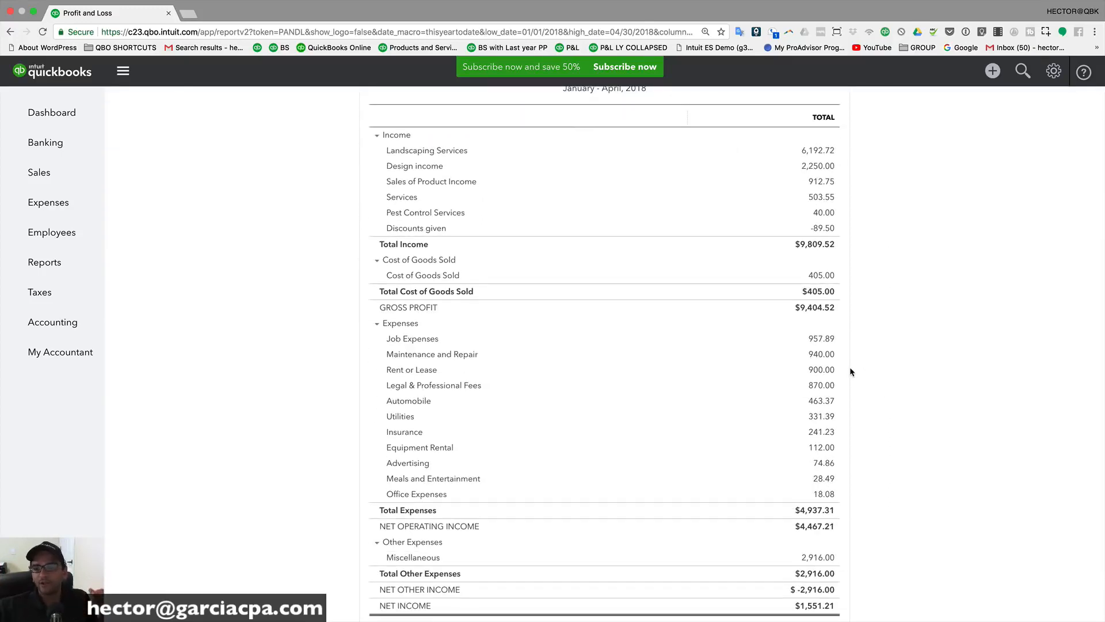
scroll(851, 372, "up", 4)
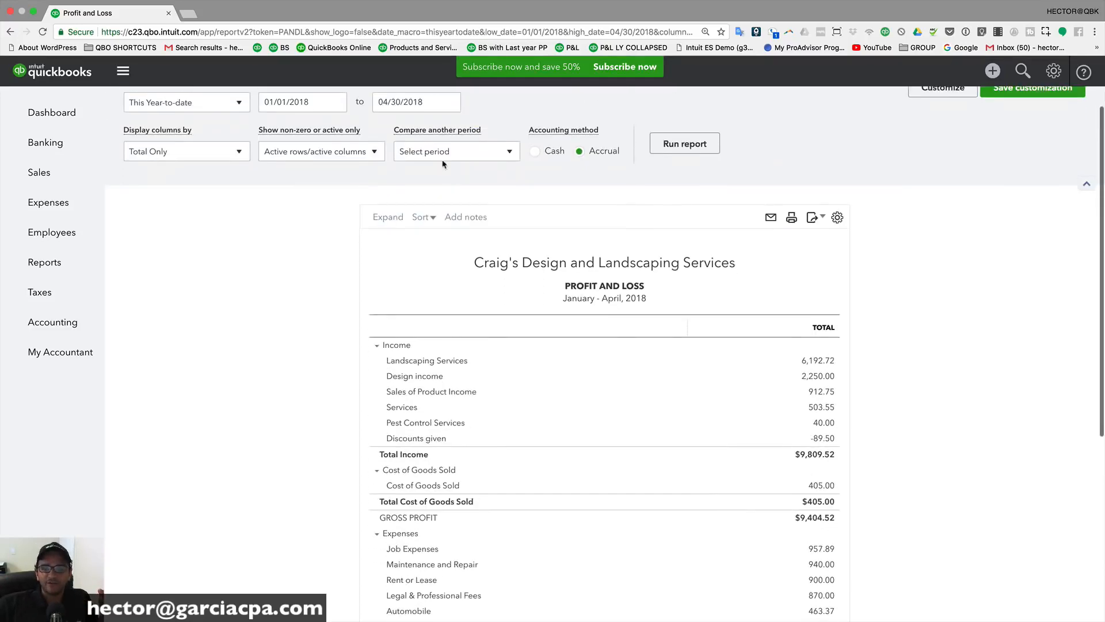
left_click(435, 155)
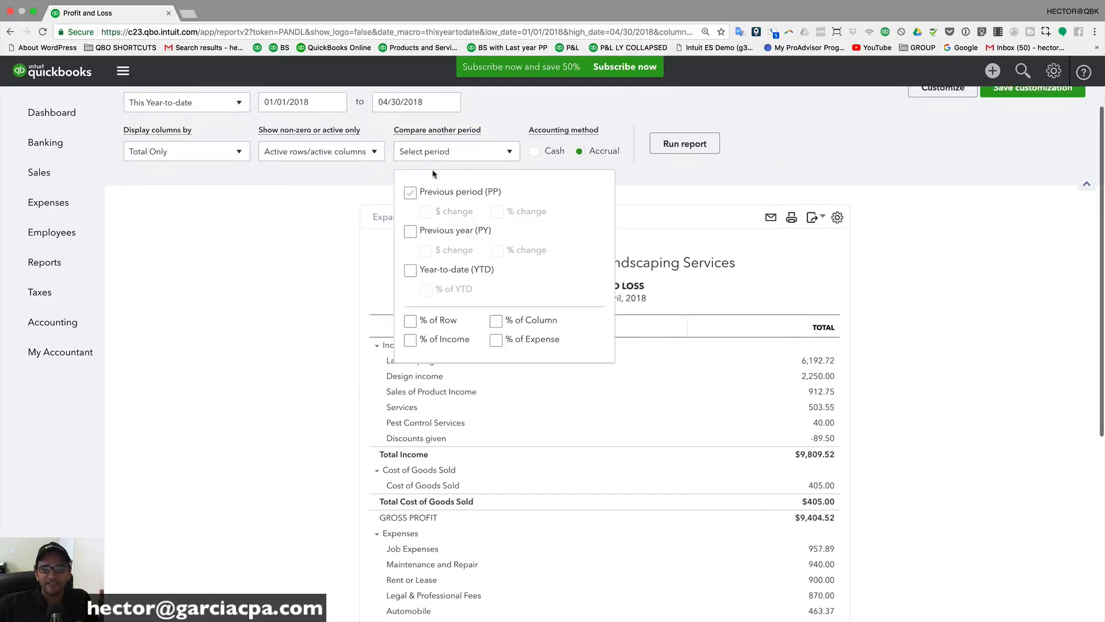
left_click(411, 339)
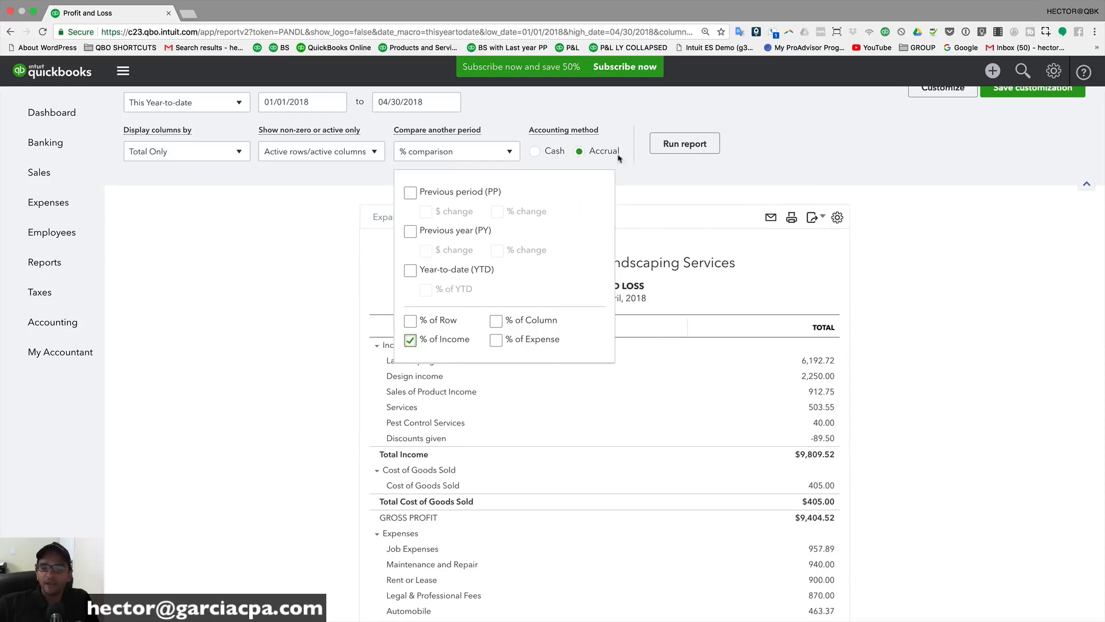
left_click(678, 139)
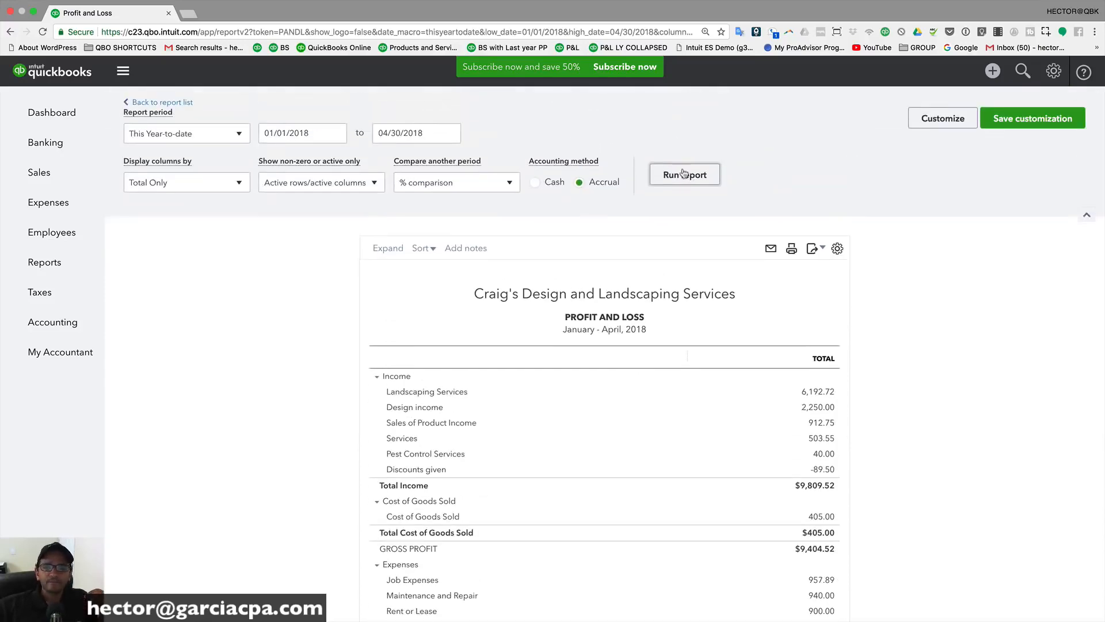
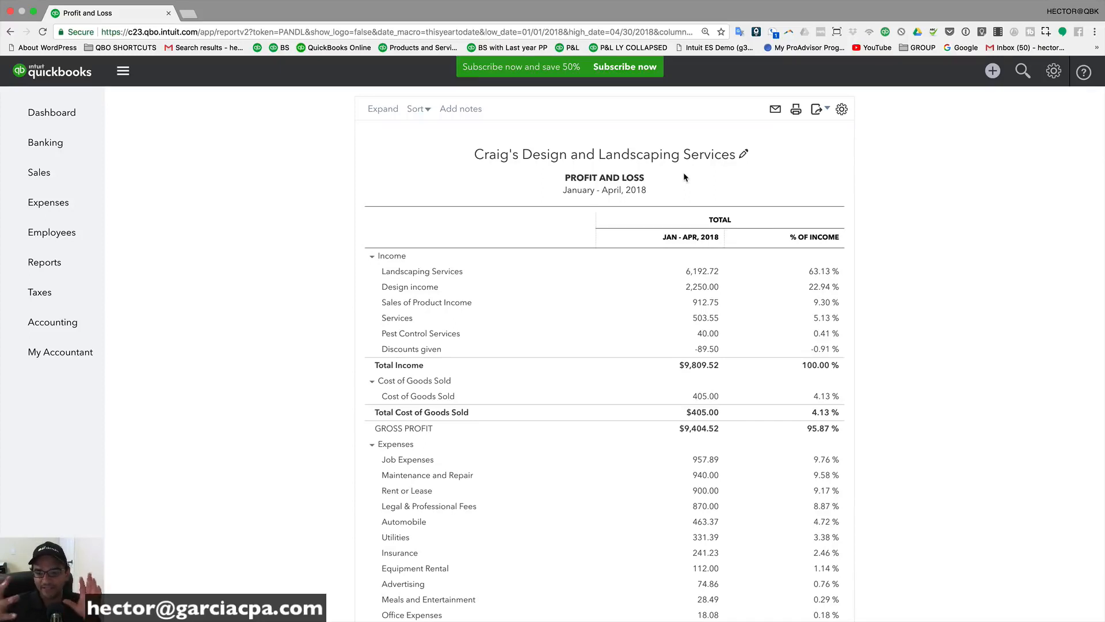
Step: Uncheck Except zero amount in the number format settings and rerun the January–April 2018 Profit and Loss
scroll(681, 171, "up", 3)
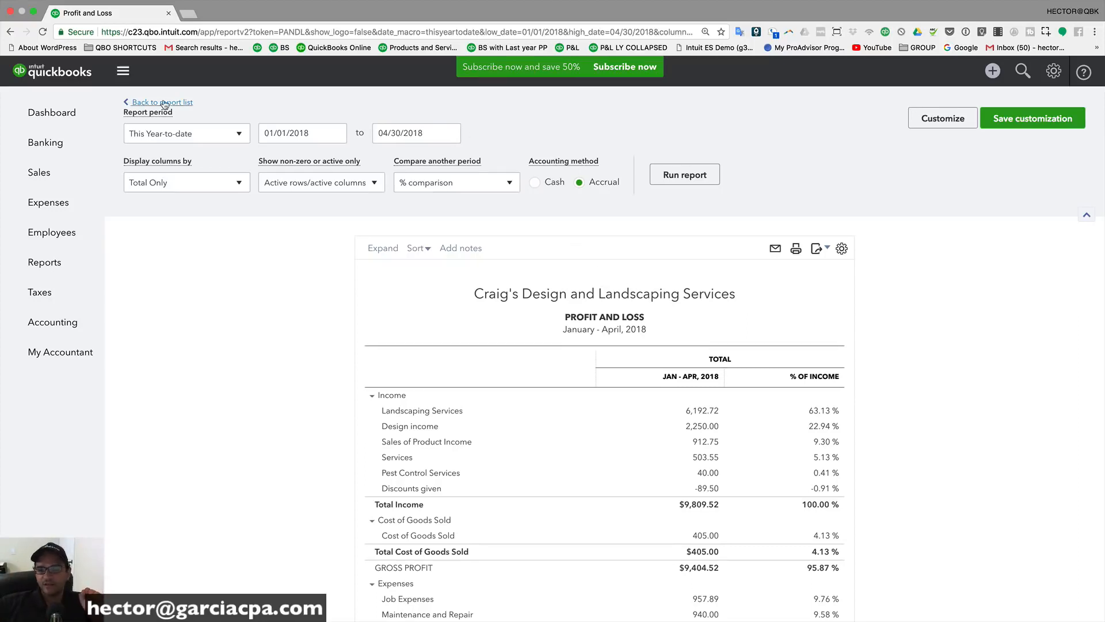
left_click(933, 119)
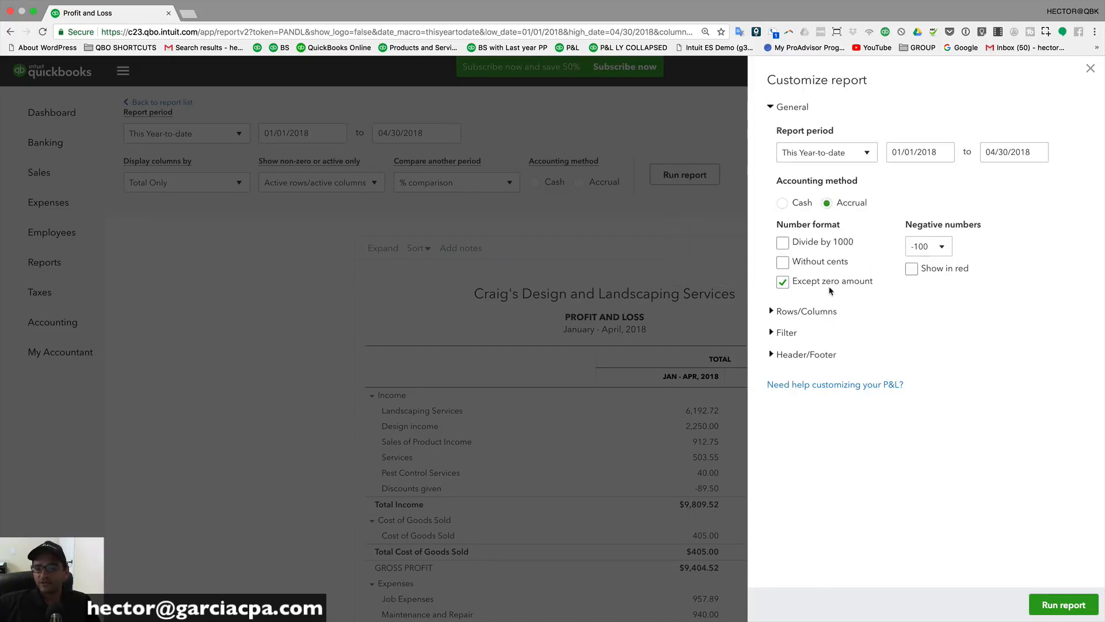
left_click(783, 283)
left_click(1065, 604)
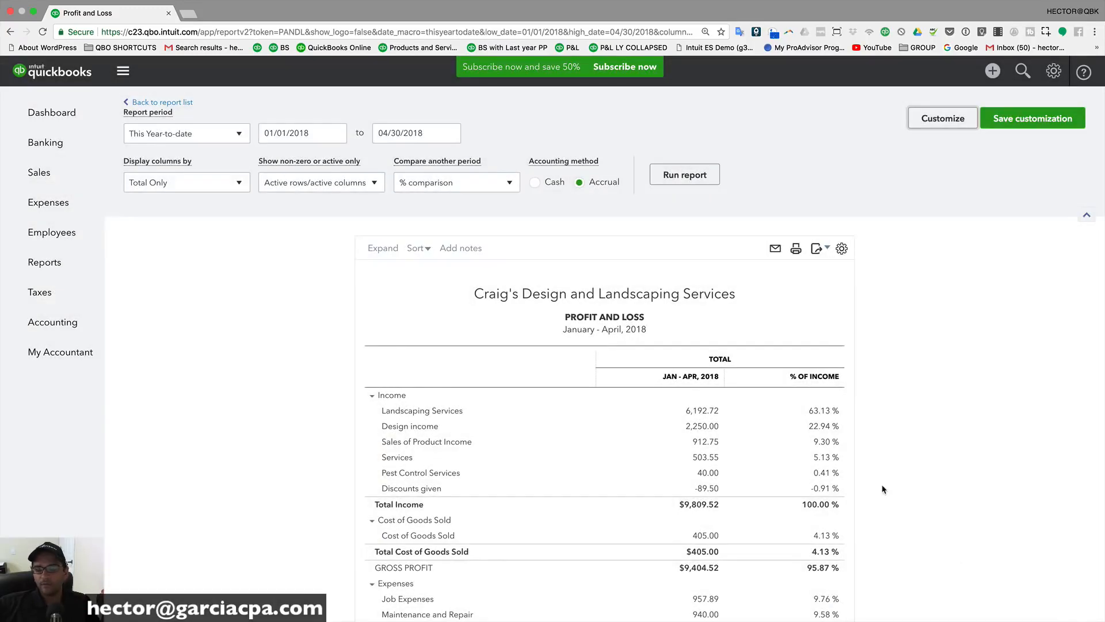
Step: Switch the rows and columns setting to All Rows and All Columns so Fees Billed appears, and rerun
scroll(820, 382, "down", 3)
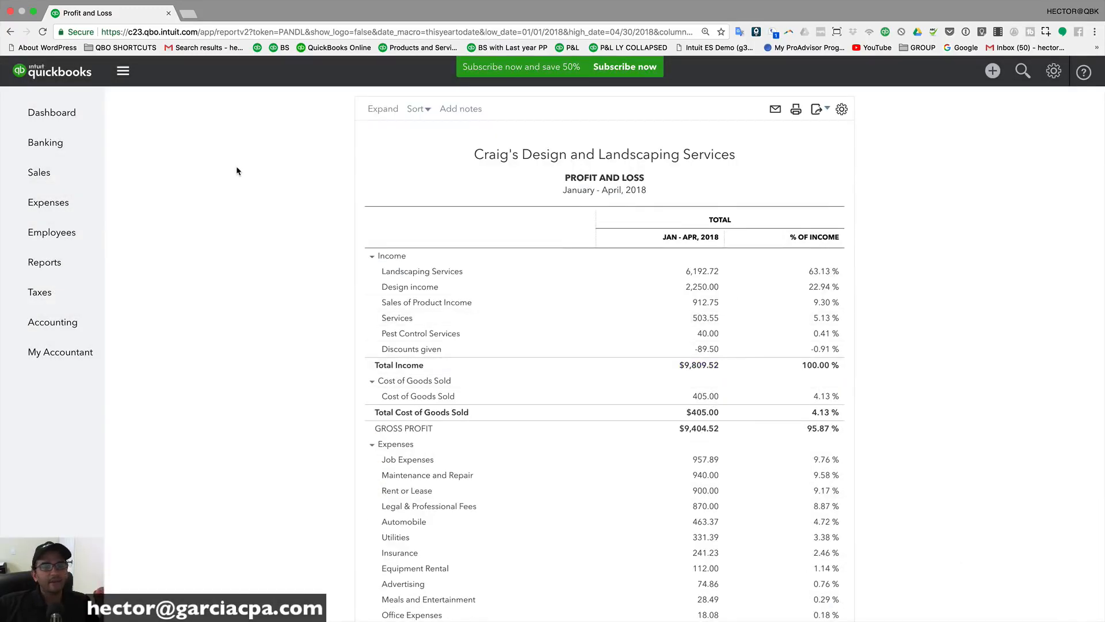
scroll(236, 167, "up", 3)
left_click(295, 185)
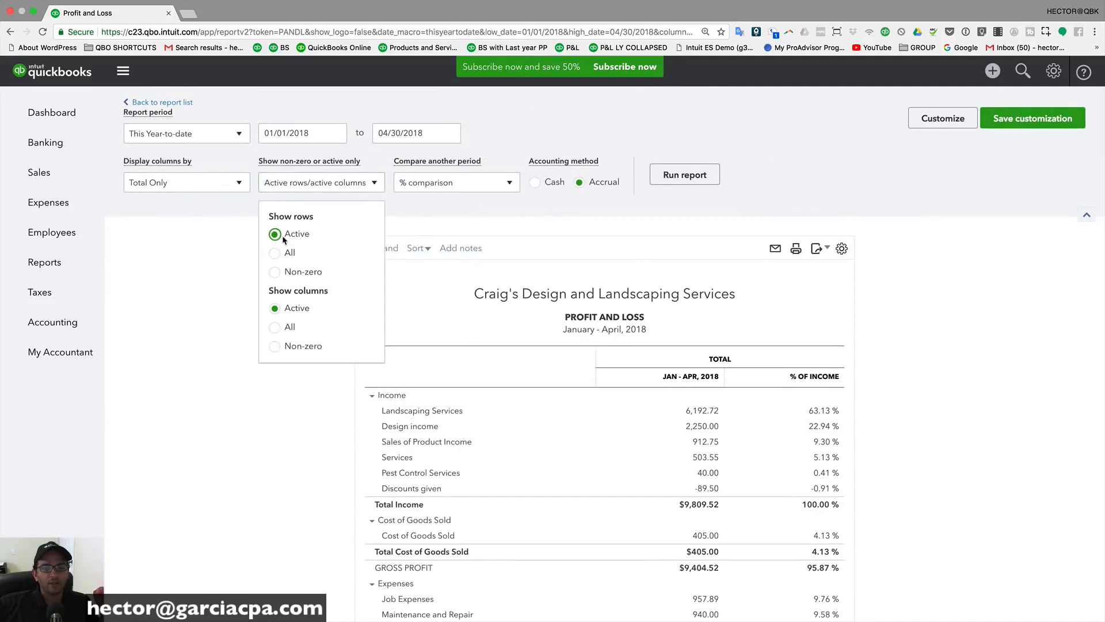
left_click(275, 253)
left_click(275, 327)
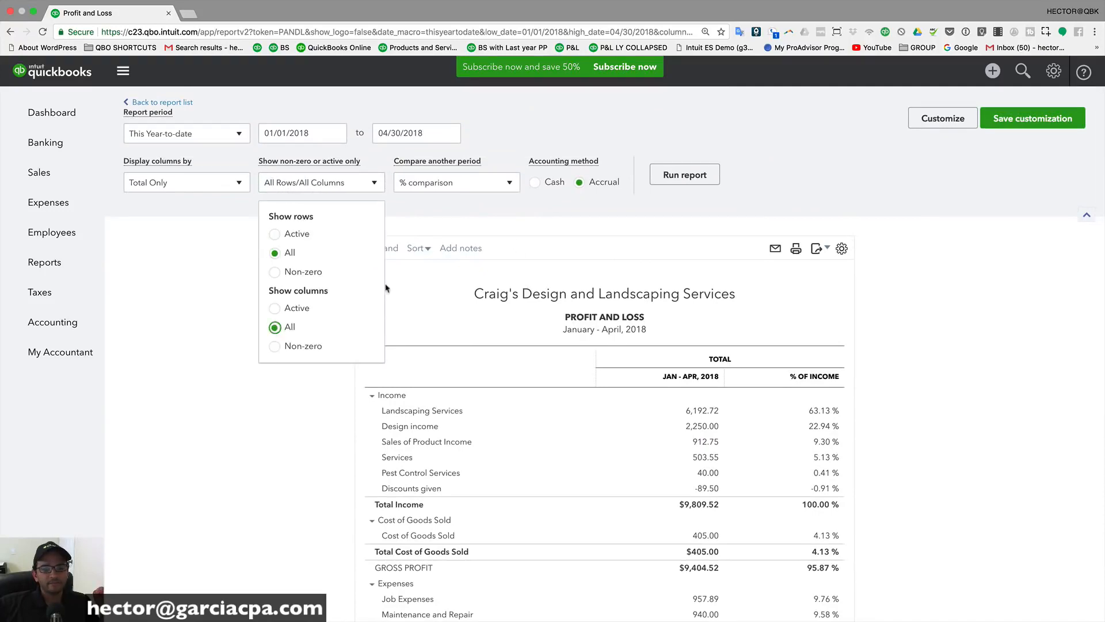
left_click(694, 173)
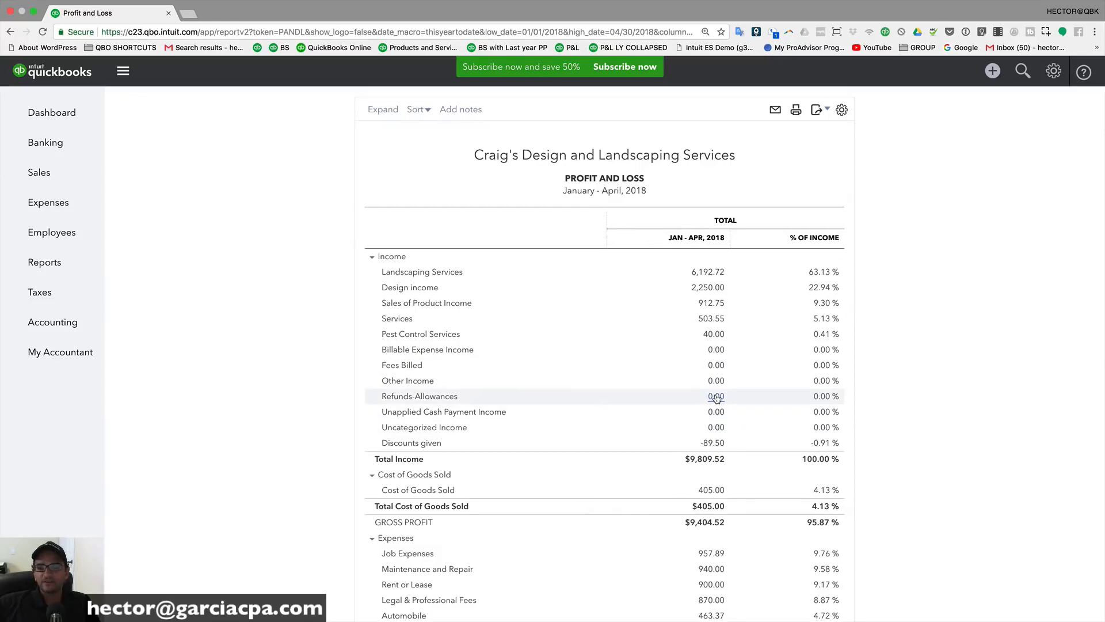
Step: Re-enable Except zero amount so rows like Fees Billed and Other Income show blank, and rerun
scroll(806, 288, "up", 3)
left_click(937, 116)
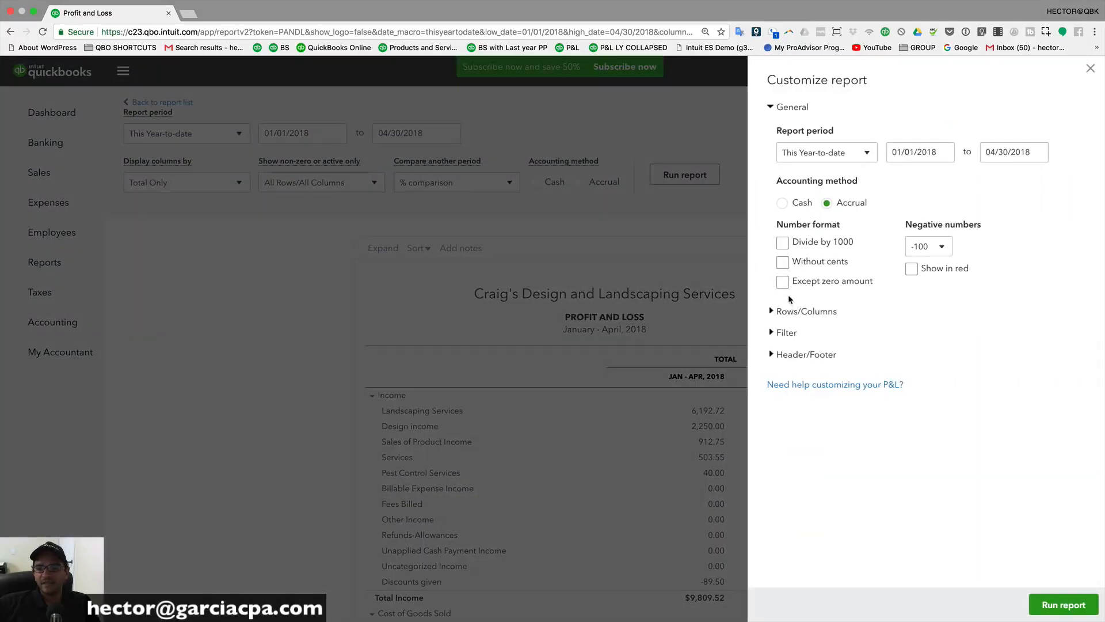
left_click(1052, 605)
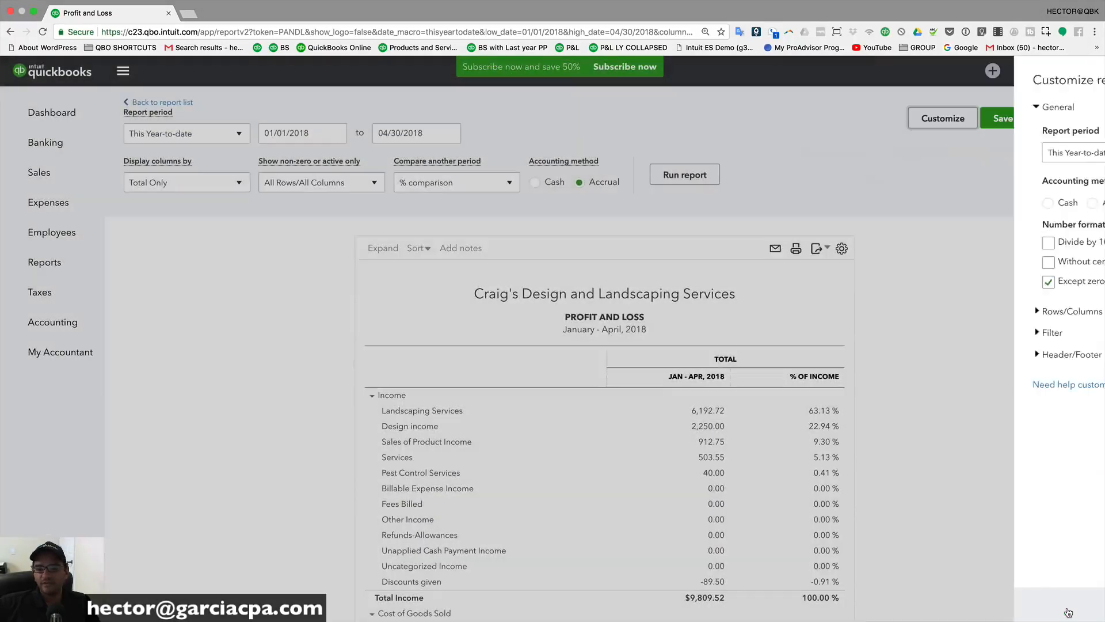
scroll(850, 513, "down", 2)
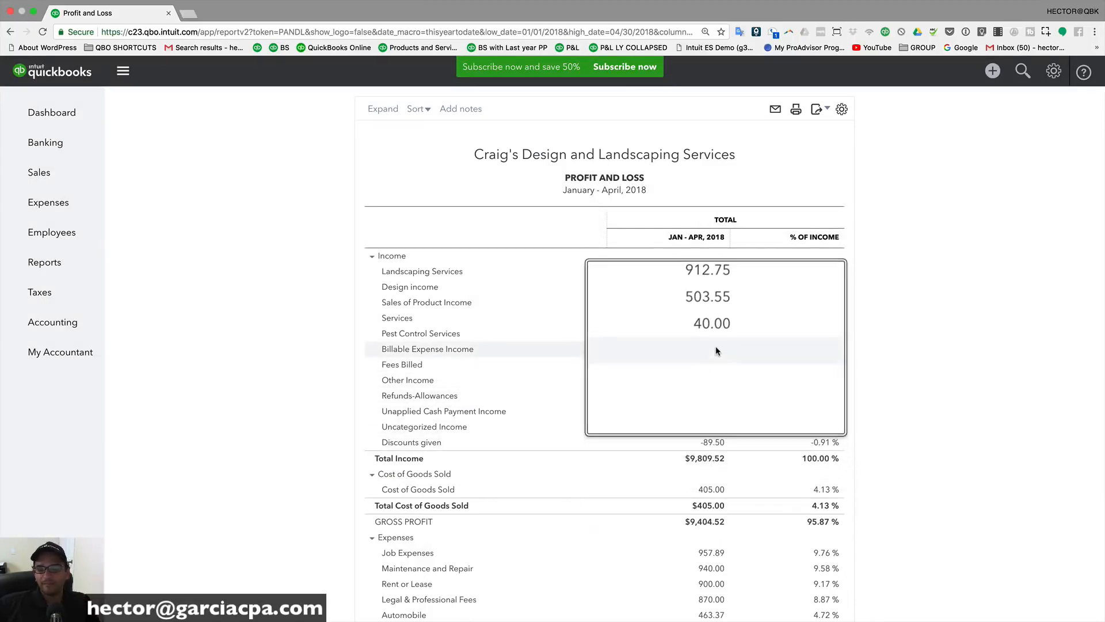
scroll(877, 202, "up", 3)
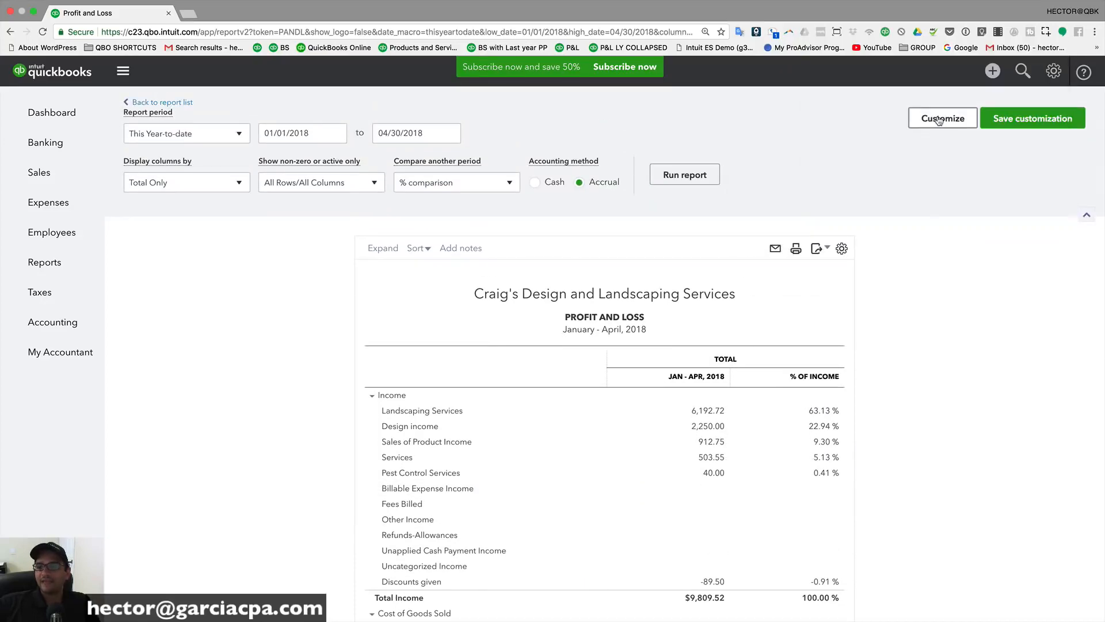
left_click(940, 120)
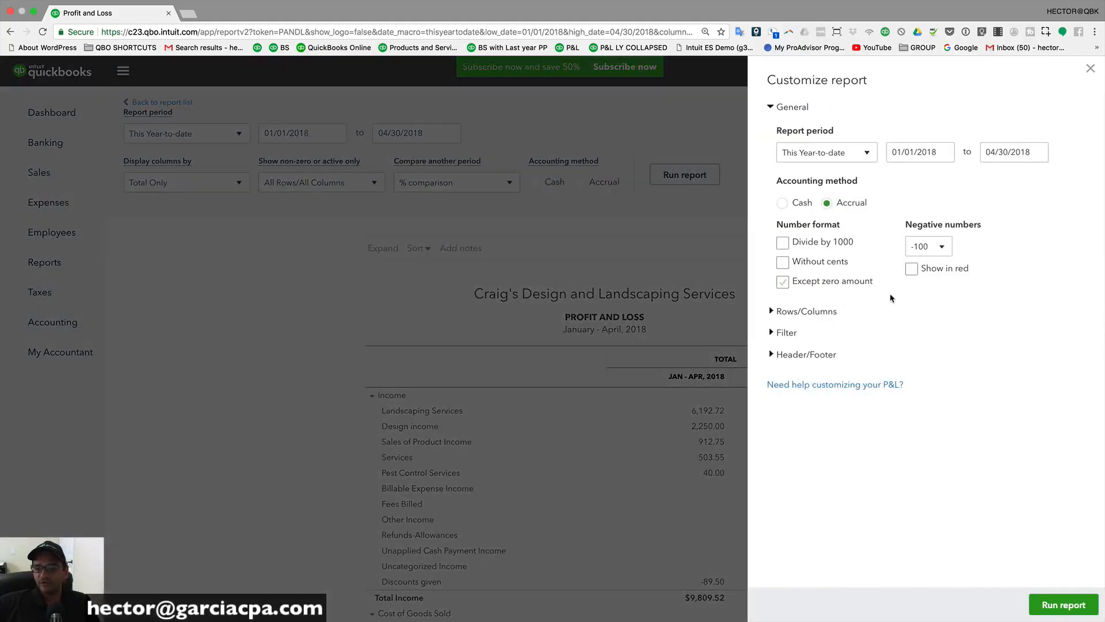
Step: Show amounts without cents and negatives as red (100) style, e.g. Discounts given (90)
left_click(783, 262)
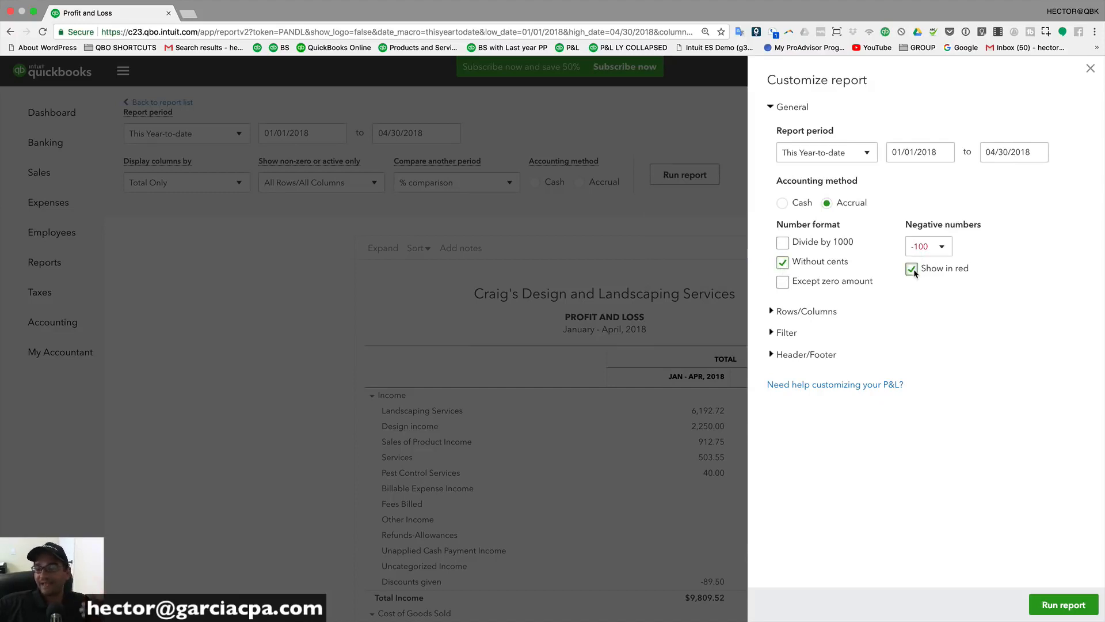
left_click(948, 249)
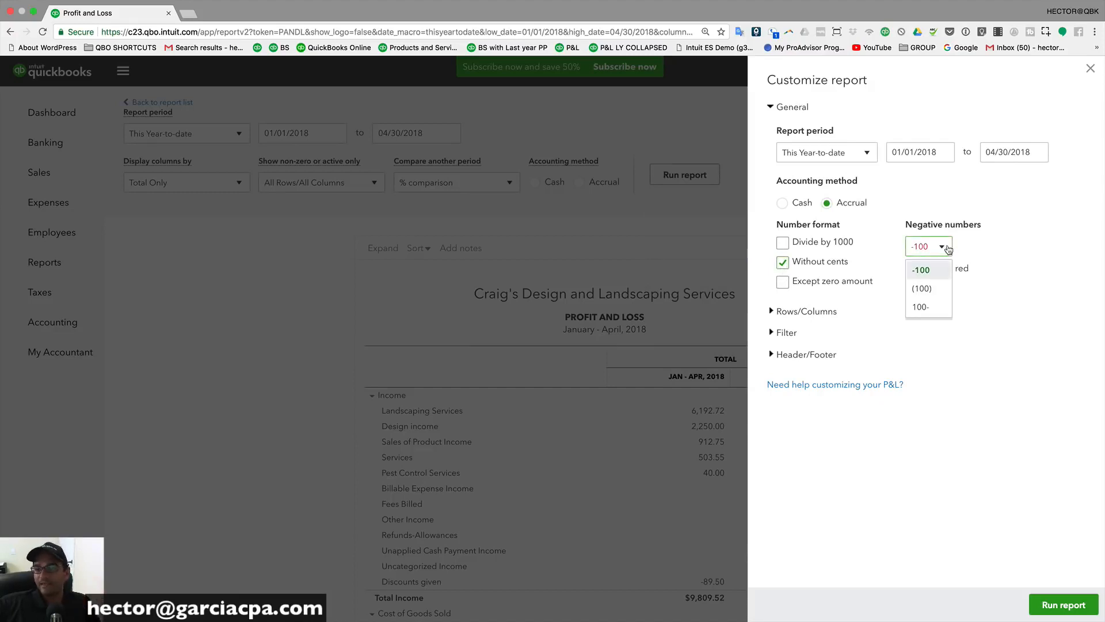
left_click(929, 291)
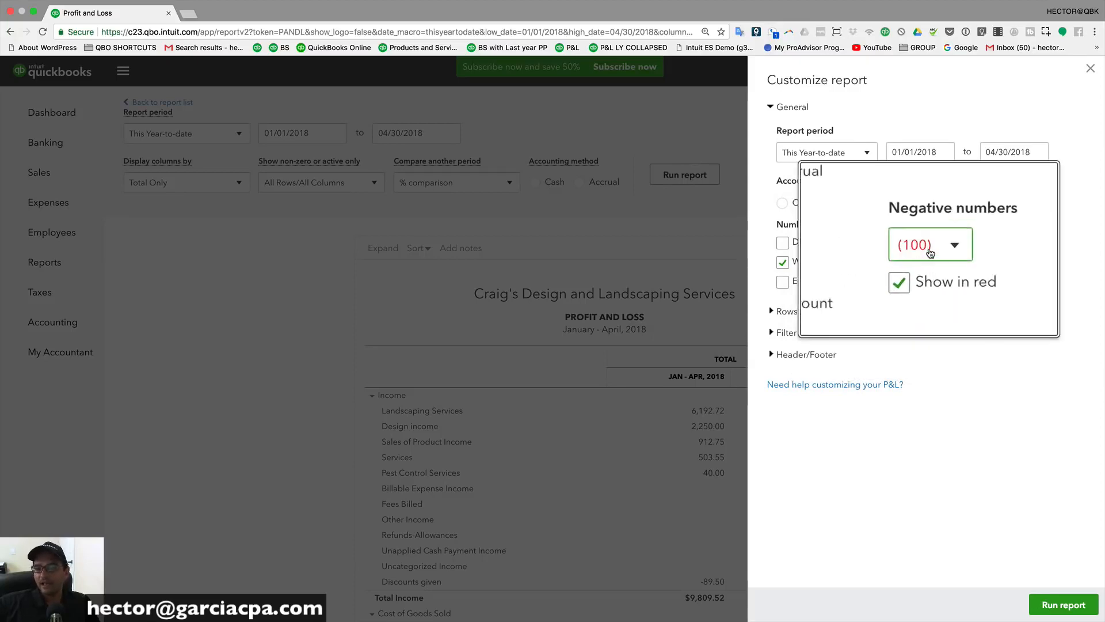
left_click(1056, 602)
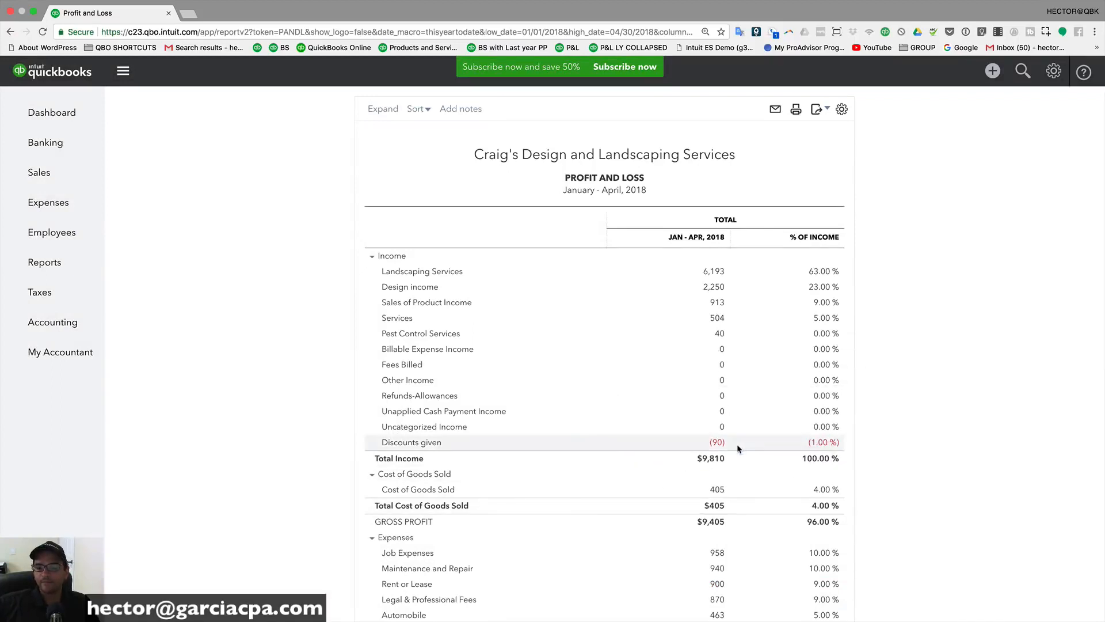
scroll(731, 460, "down", 10)
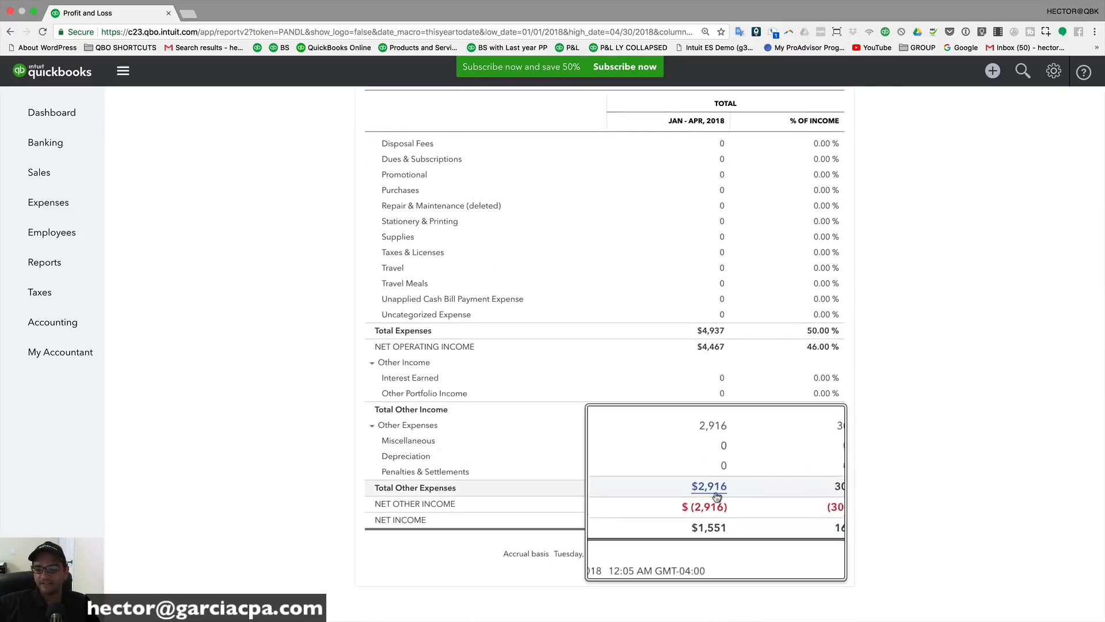
scroll(768, 360, "up", 10)
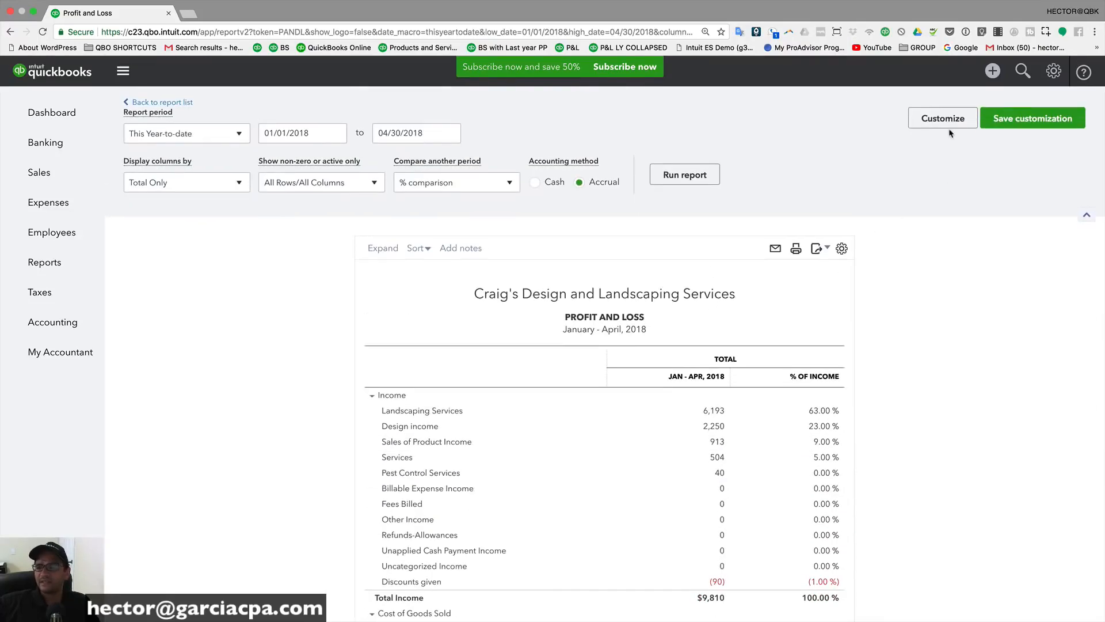
left_click(943, 119)
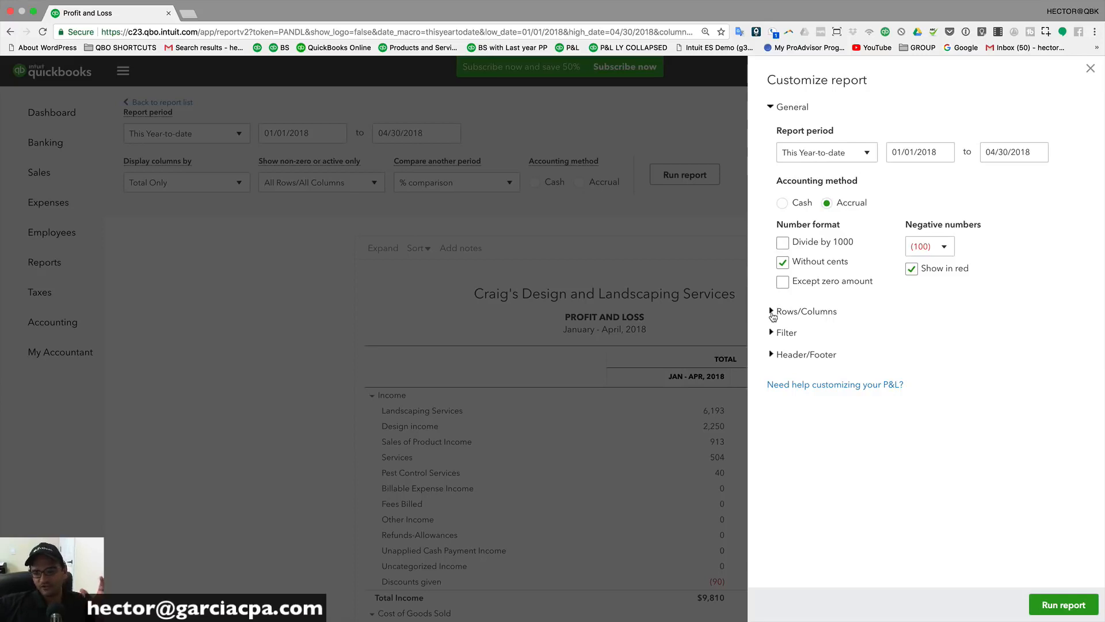
left_click(775, 311)
scroll(809, 315, "down", 2)
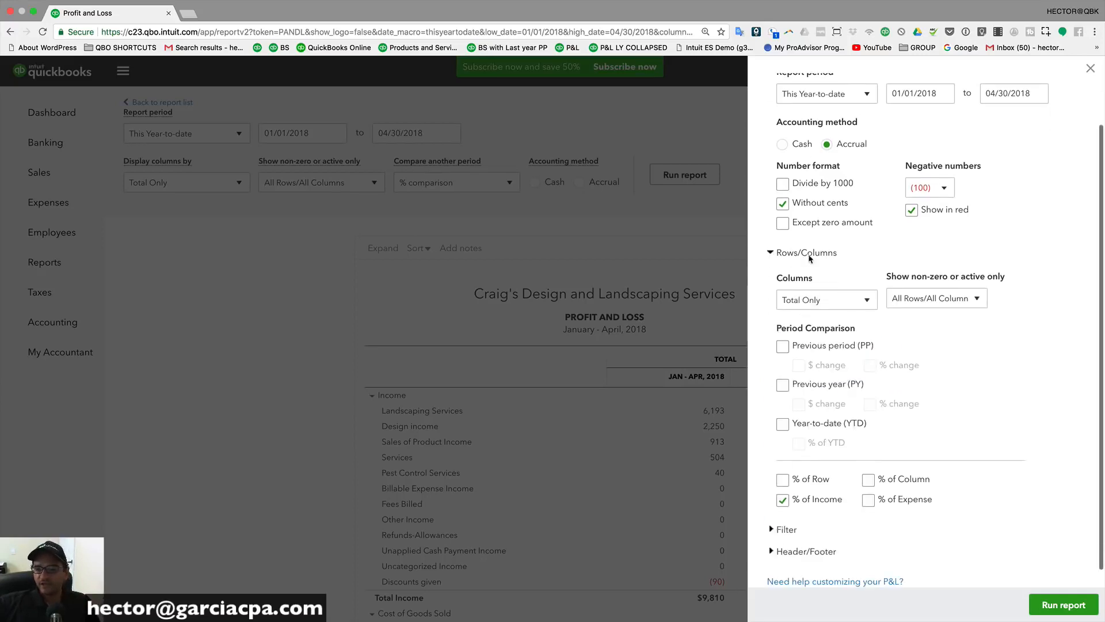
scroll(813, 261, "down", 1)
key("alt+super+8")
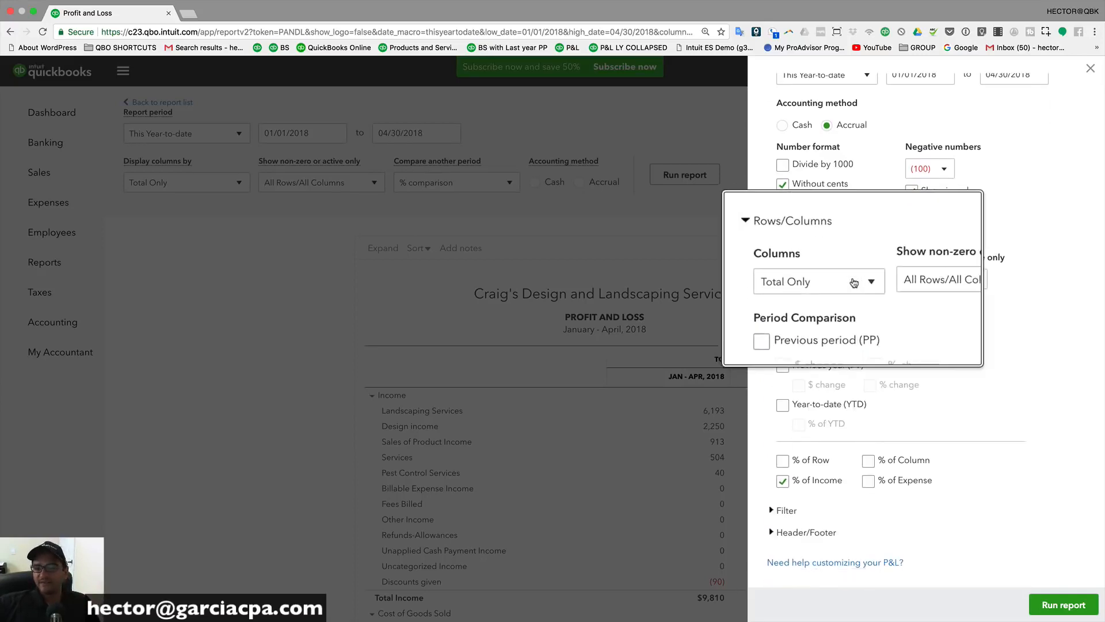
scroll(820, 383, "down", 3)
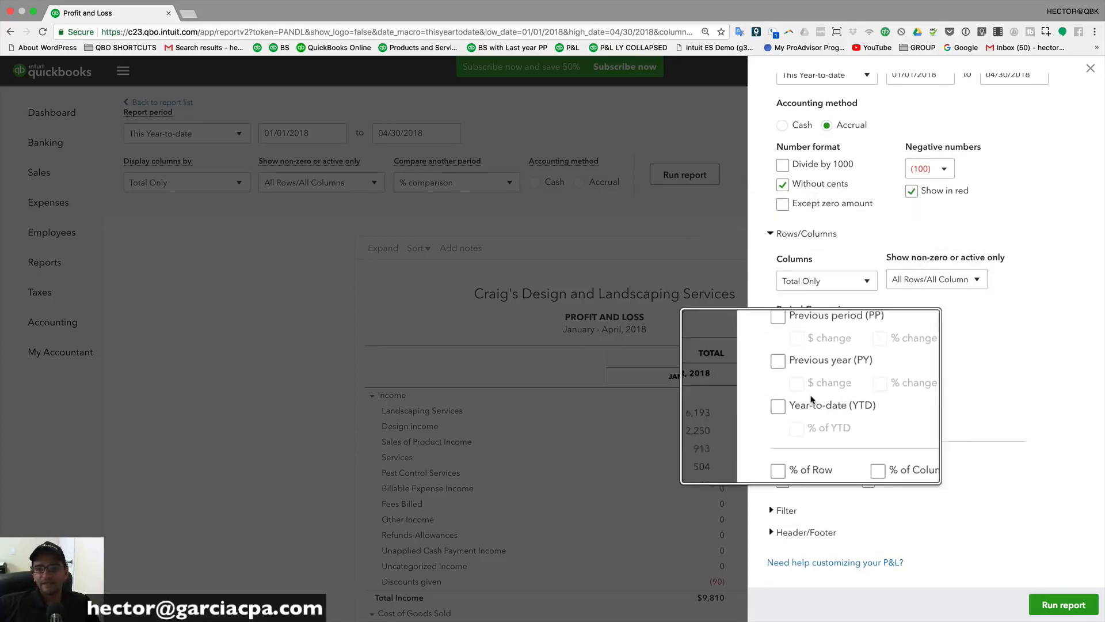
scroll(323, 185, "up", 3)
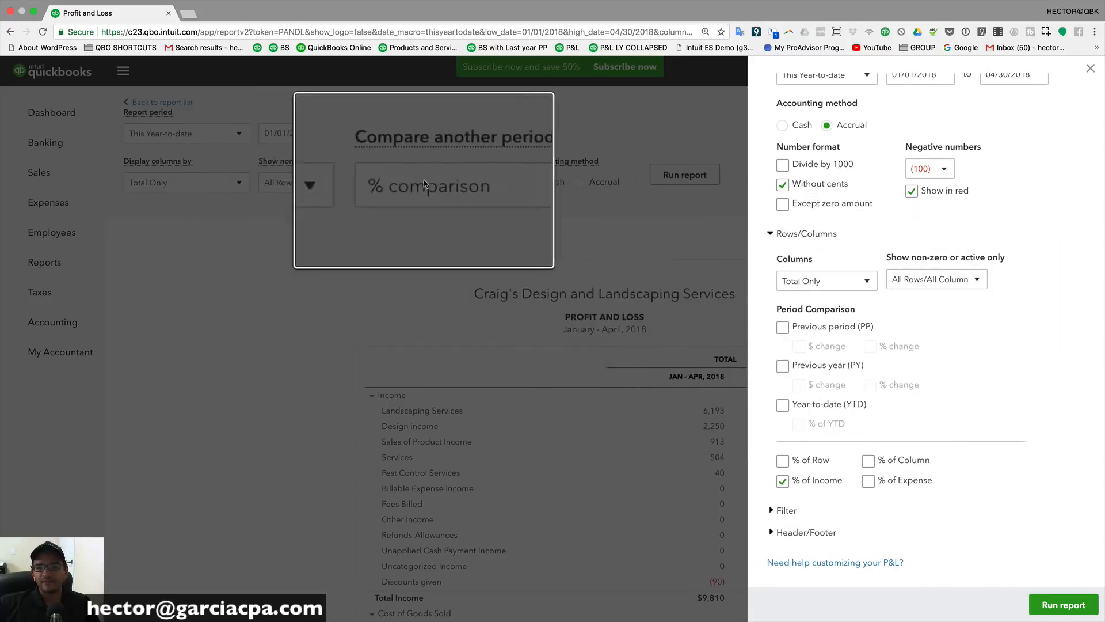
scroll(304, 185, "down", 3)
scroll(996, 331, "up", 3)
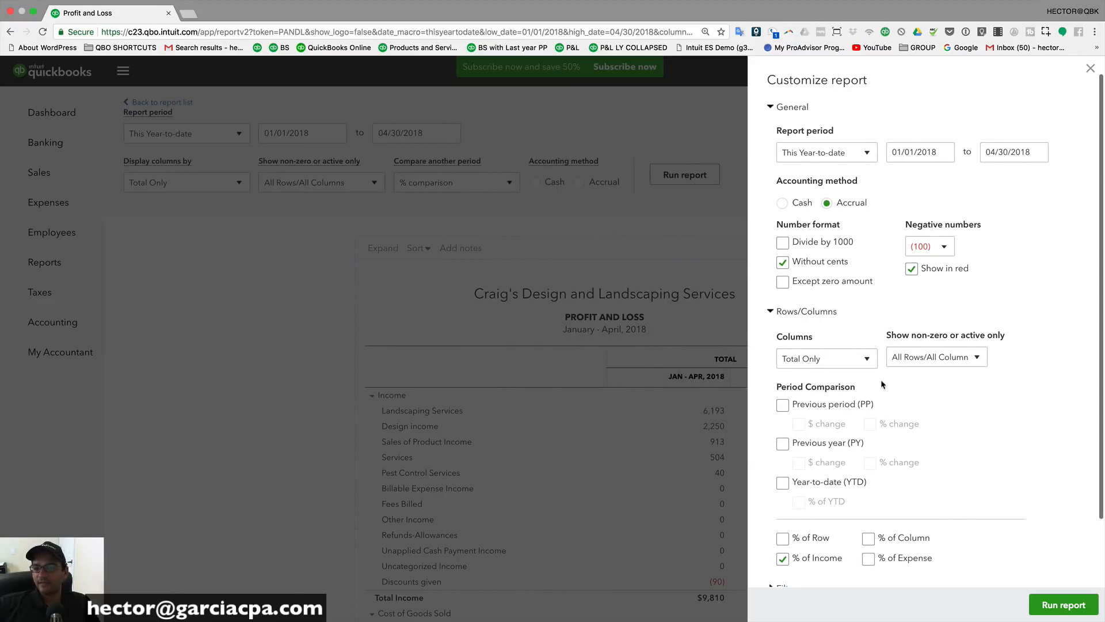
scroll(880, 379, "down", 3)
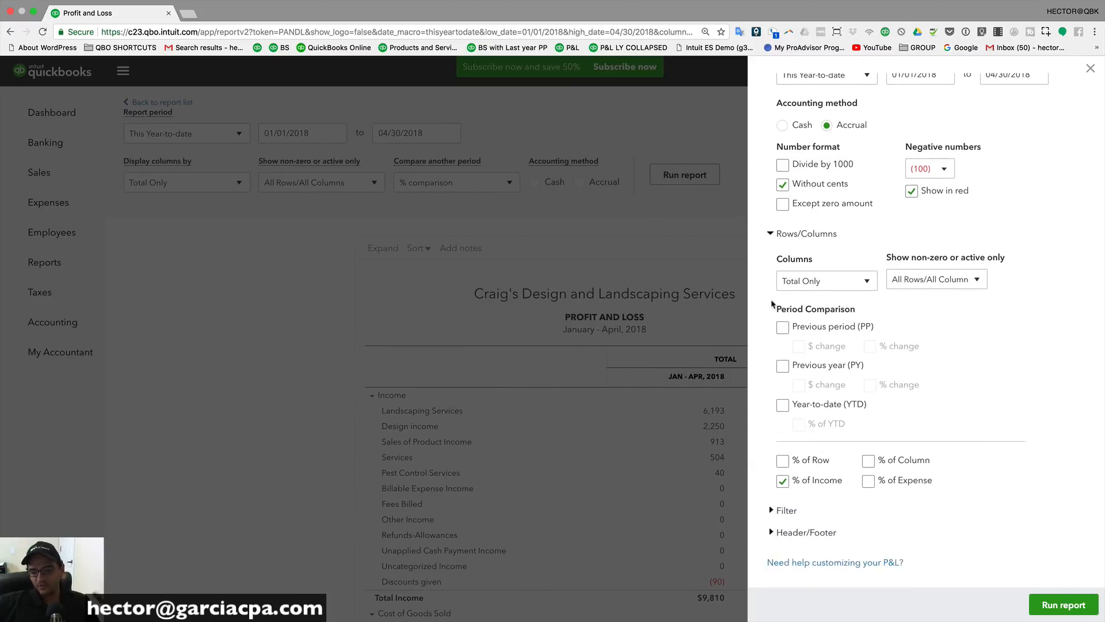
left_click(769, 237)
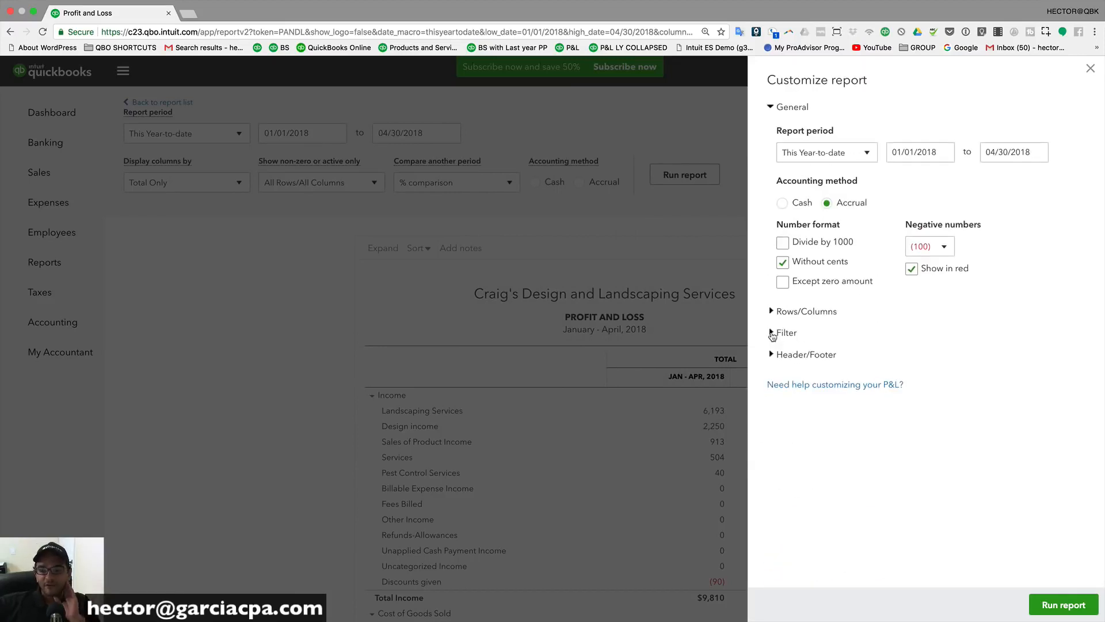
left_click(772, 334)
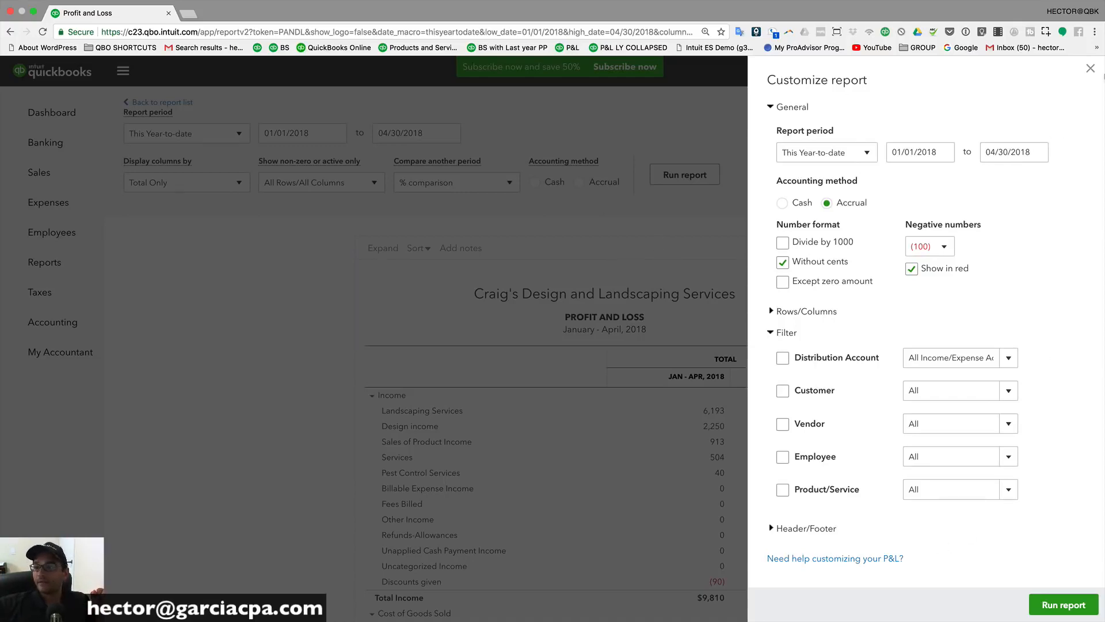
left_click(1093, 69)
scroll(647, 397, "down", 7)
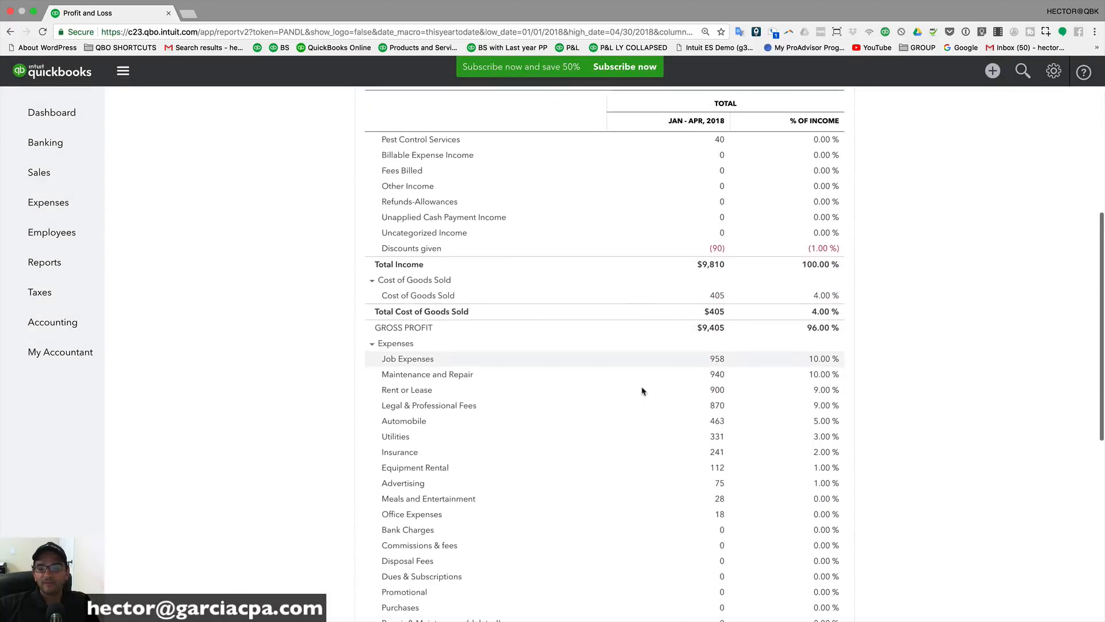
scroll(641, 388, "up", 3)
scroll(446, 258, "up", 2)
scroll(392, 377, "down", 3)
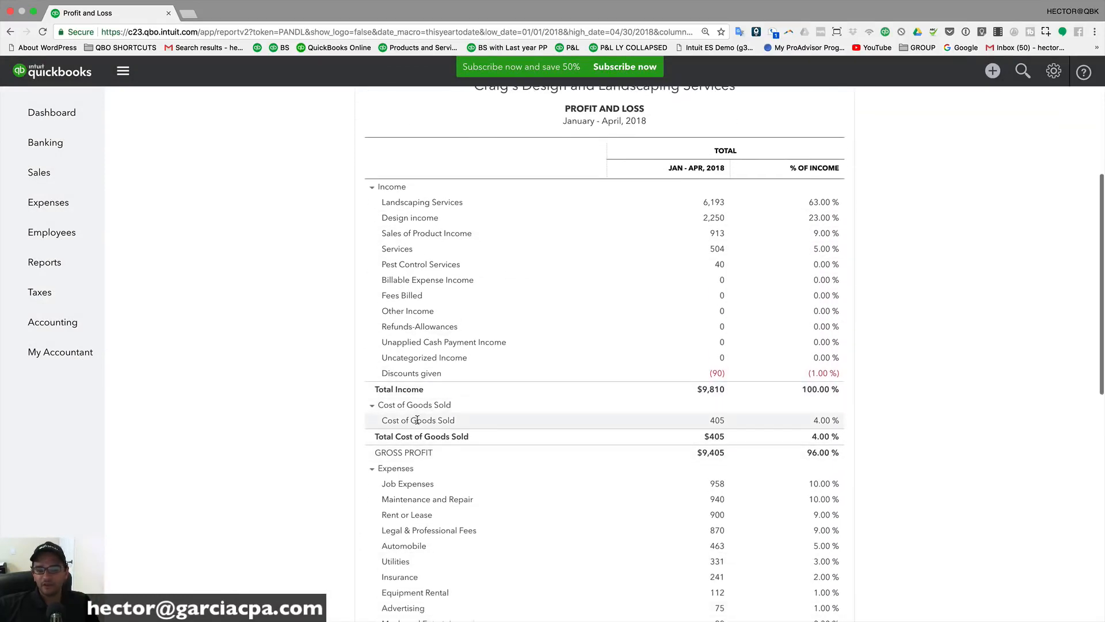
scroll(513, 490, "down", 5)
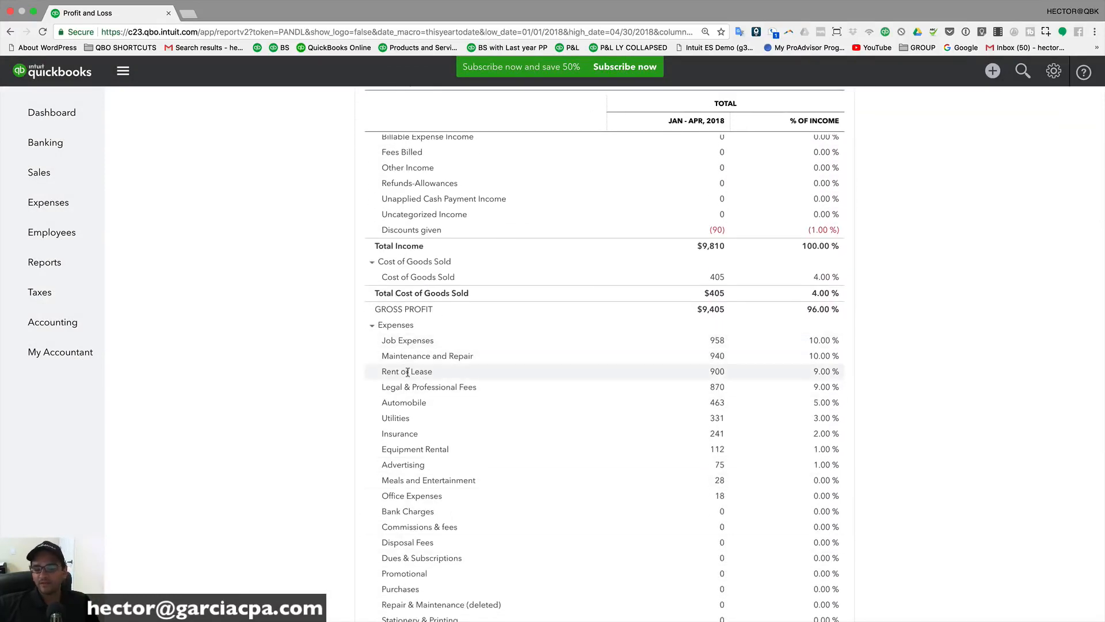
scroll(397, 512, "up", 8)
scroll(386, 512, "up", 4)
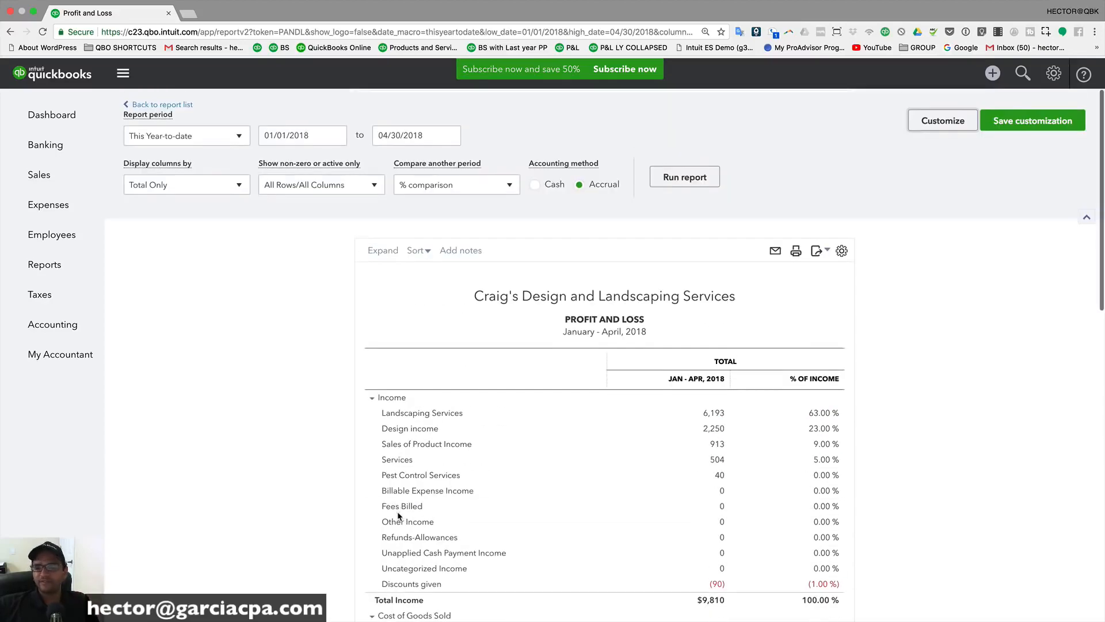
Step: Filter the Profit and Loss by distribution account to All Expenses Accounts and rerun it
left_click(939, 122)
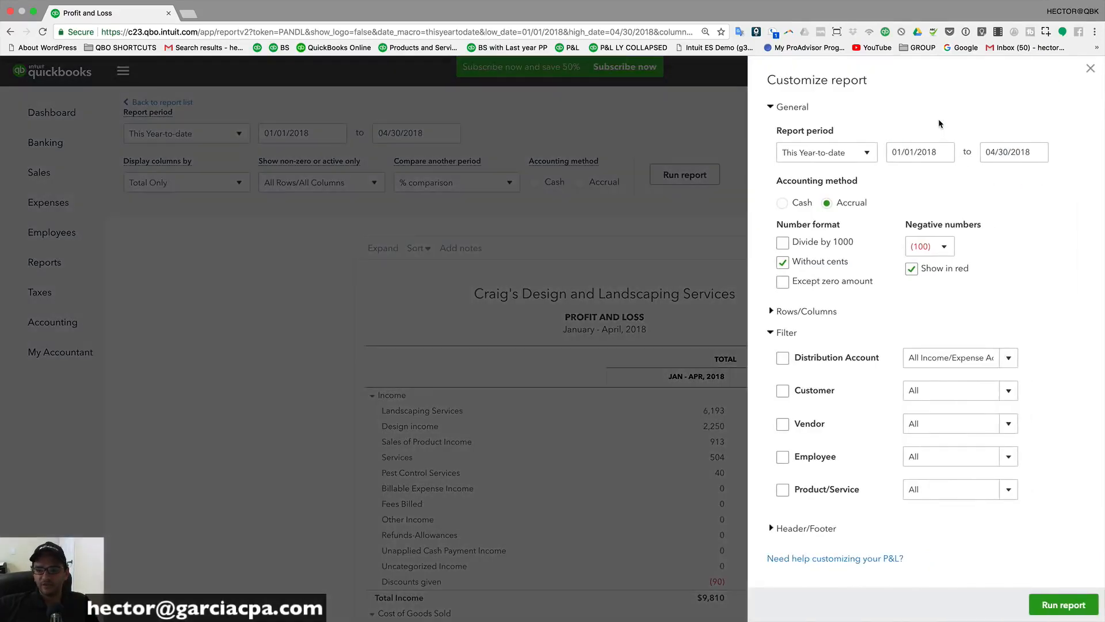
left_click(778, 334)
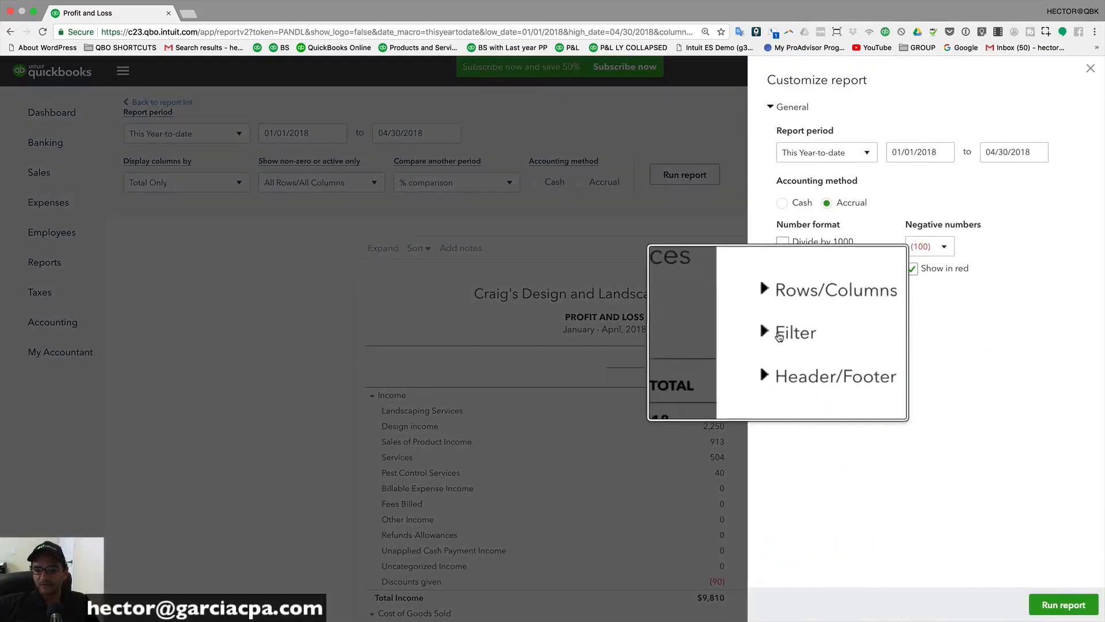
left_click(778, 334)
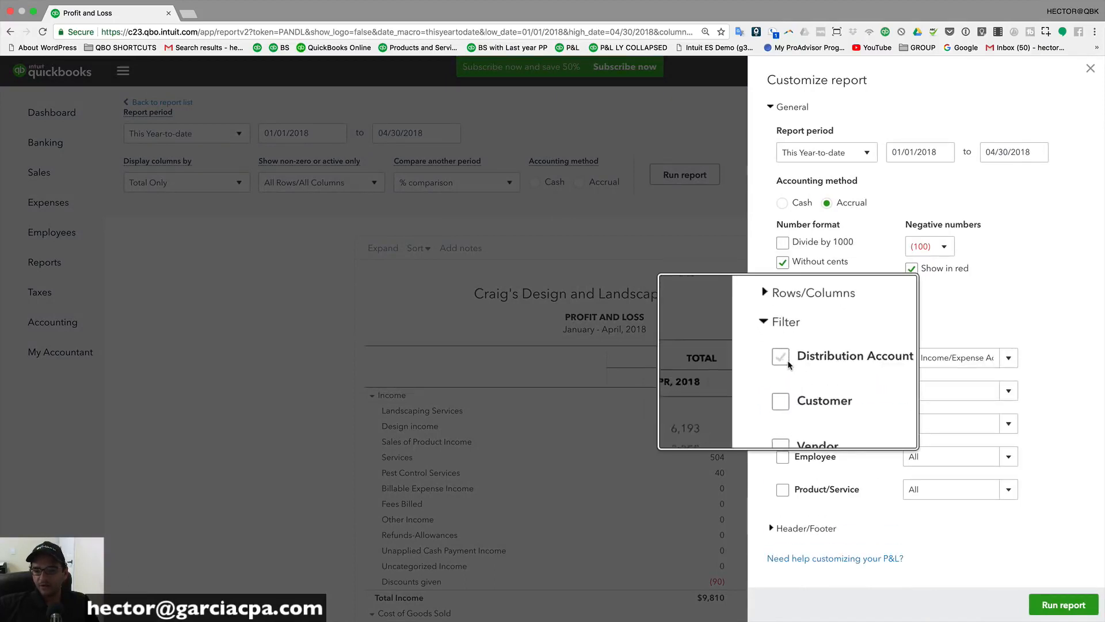
left_click(784, 361)
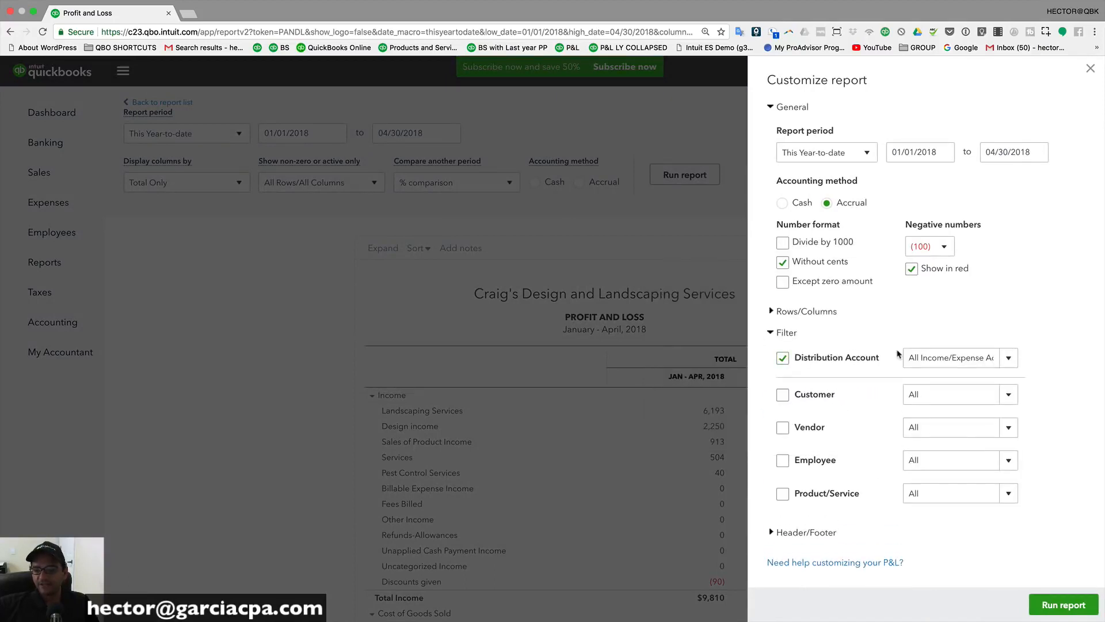
left_click(1010, 361)
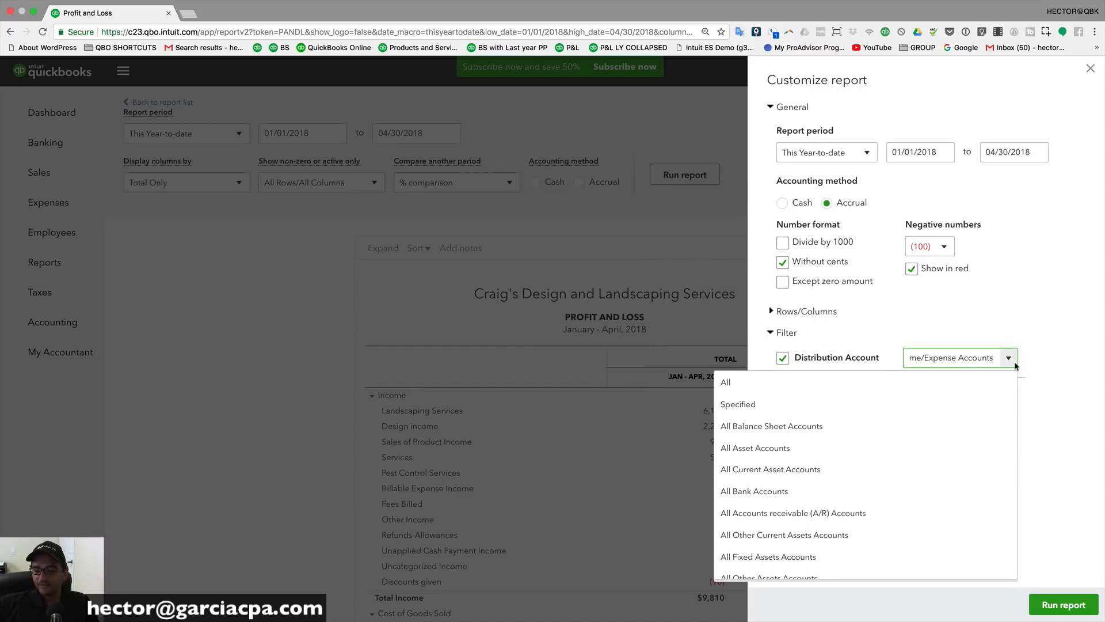
scroll(748, 489, "down", 5)
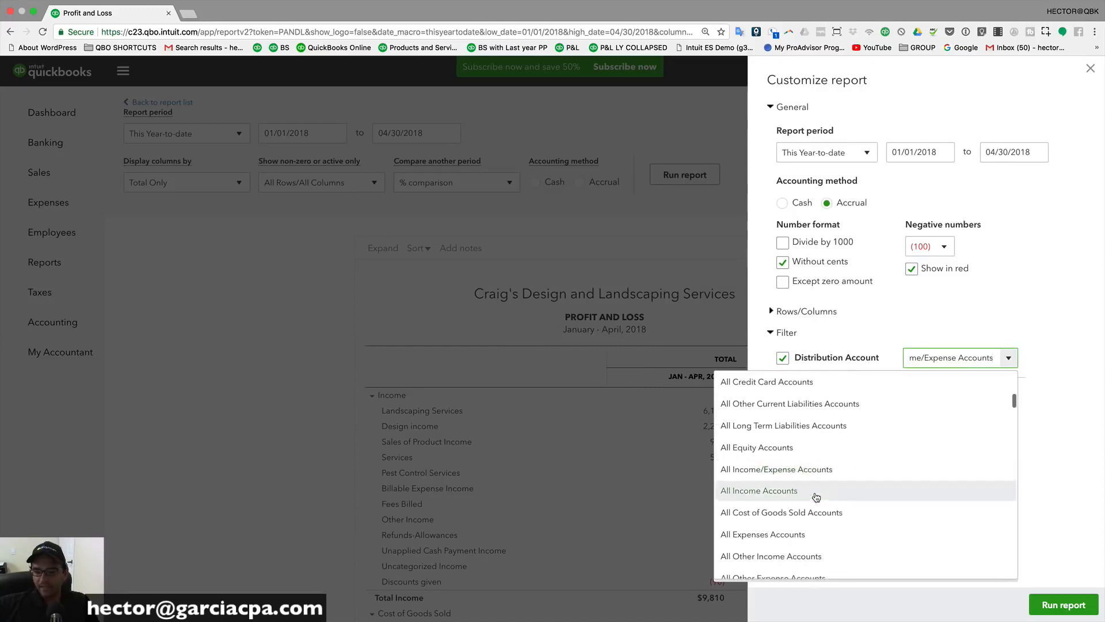
scroll(817, 496, "down", 4)
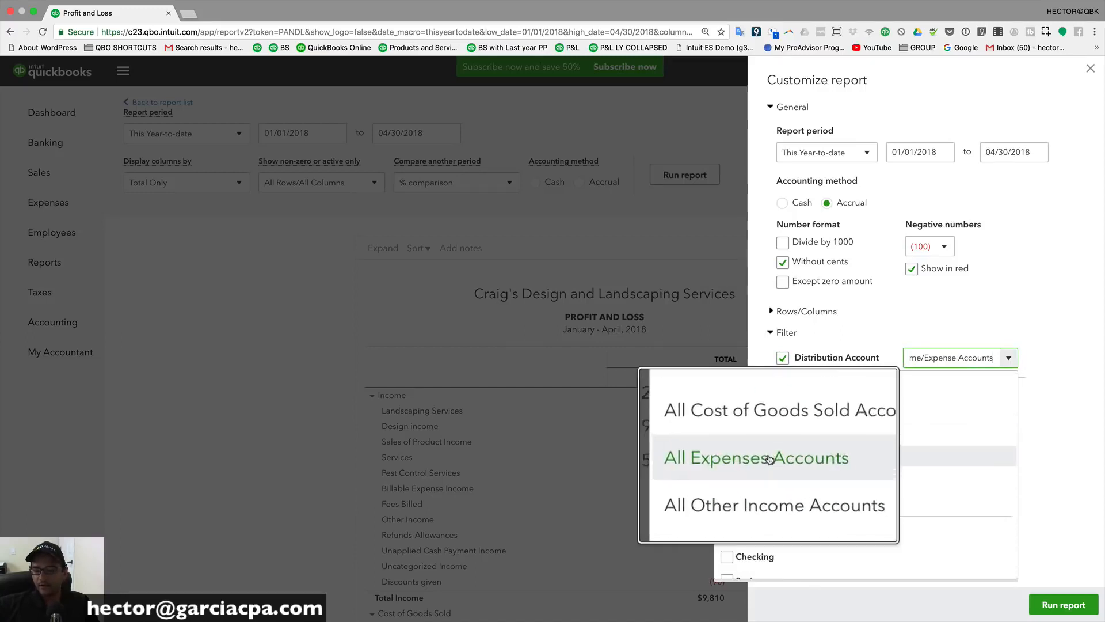
left_click(765, 458)
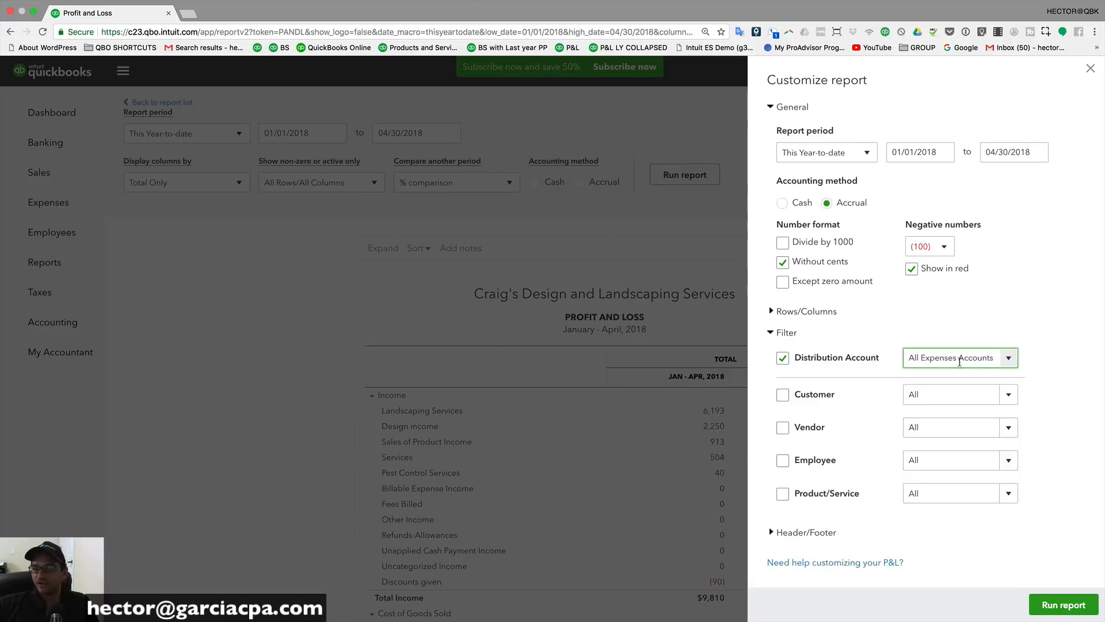
left_click(1064, 605)
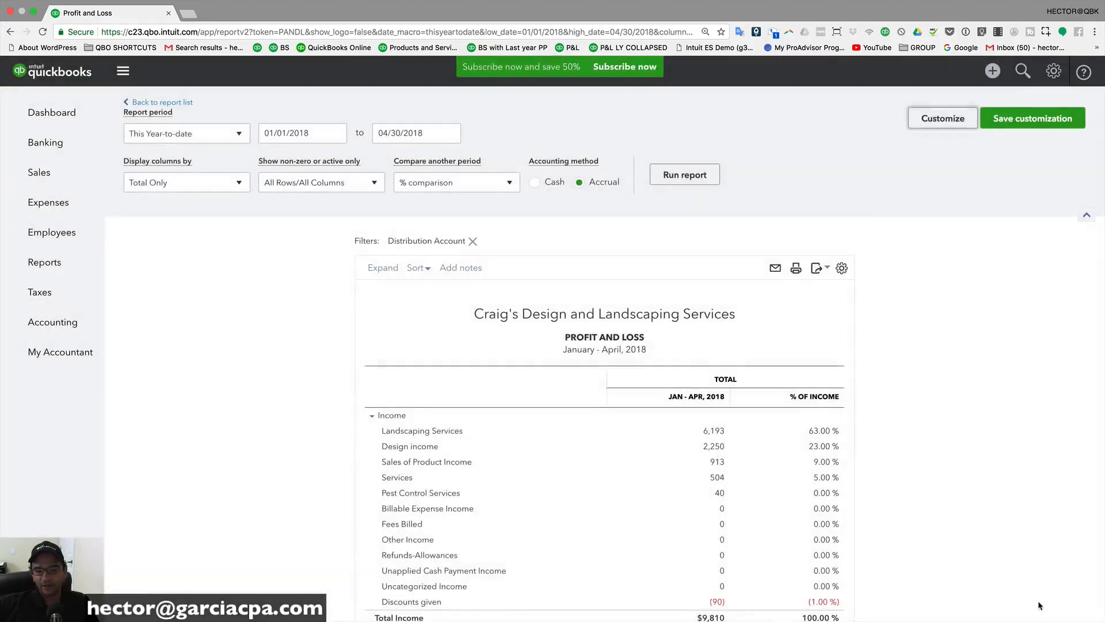
scroll(569, 488, "down", 5)
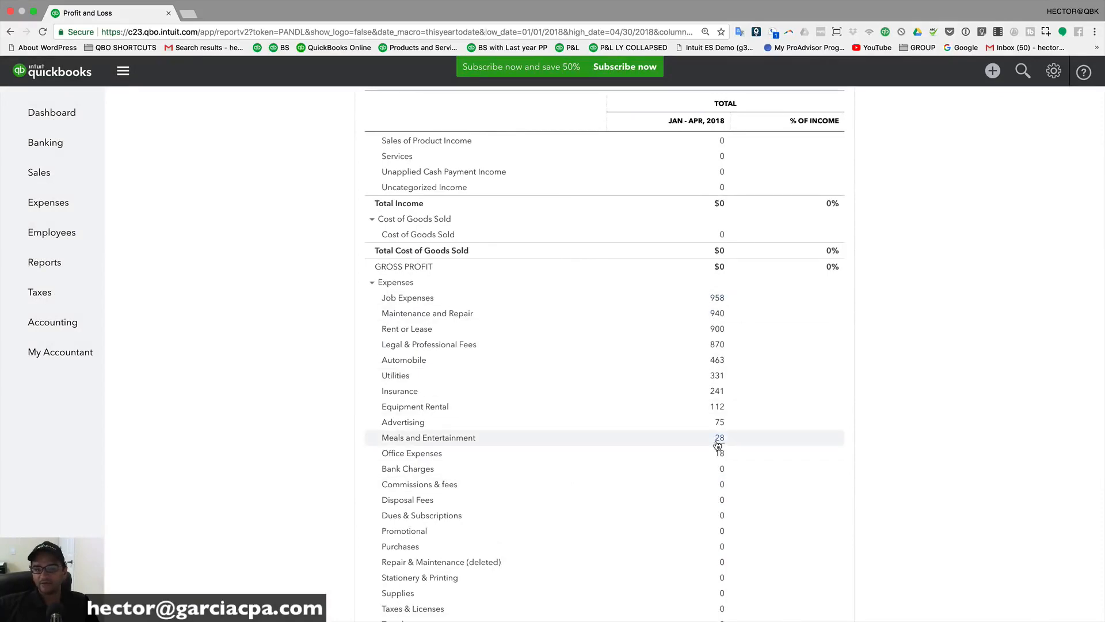
scroll(718, 445, "up", 5)
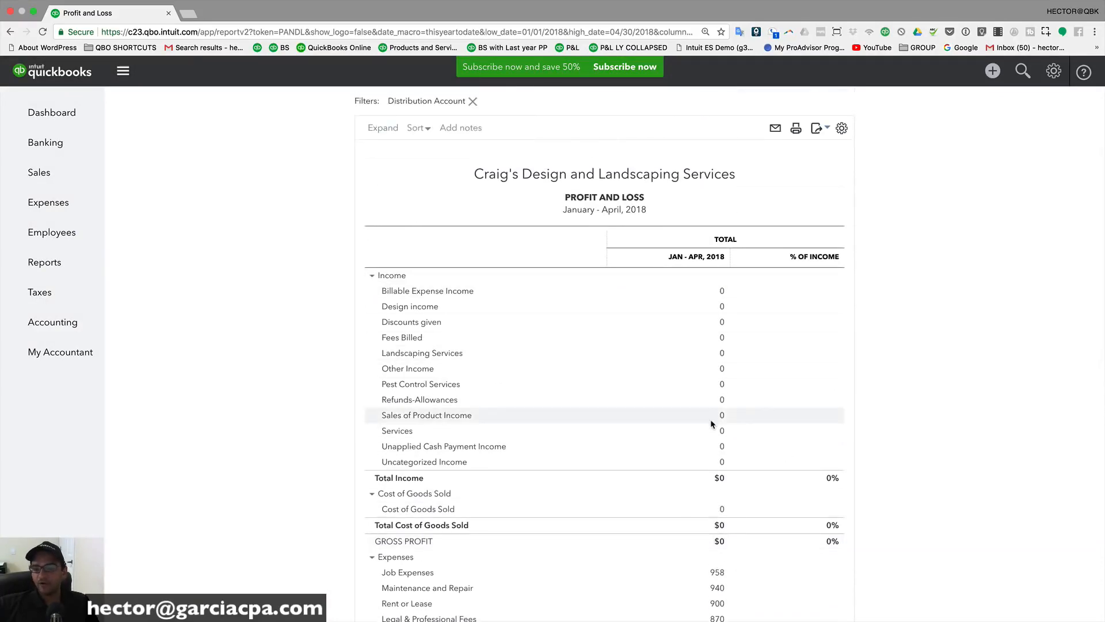
scroll(712, 424, "up", 3)
Step: Limit the report to active rows and active columns, rerun, and pick the % of Expense comparison
left_click(313, 183)
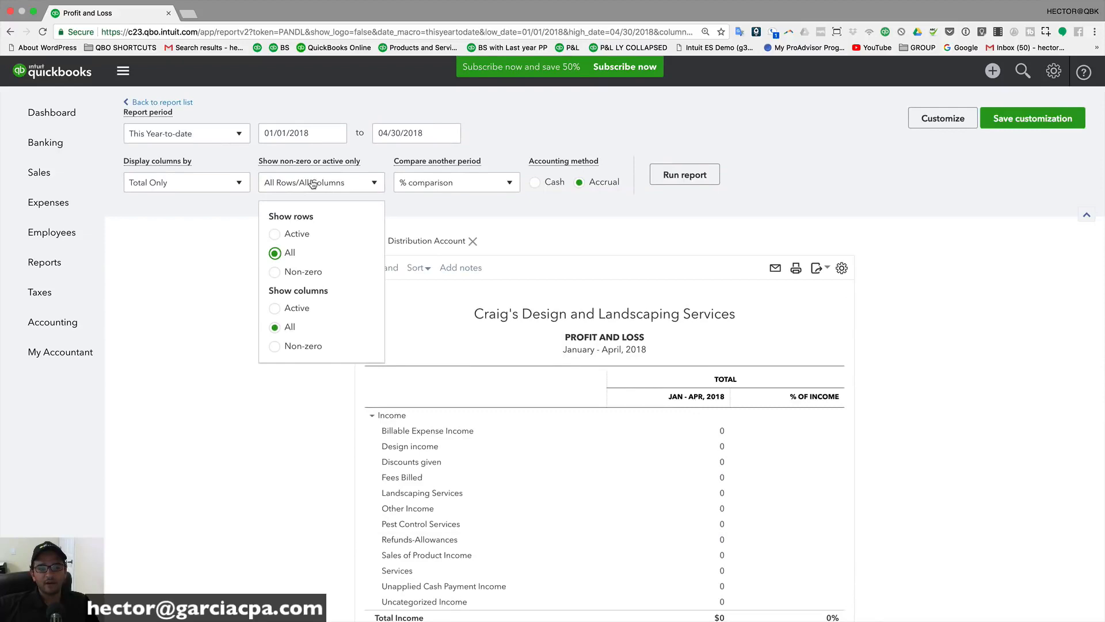
left_click(275, 234)
left_click(274, 308)
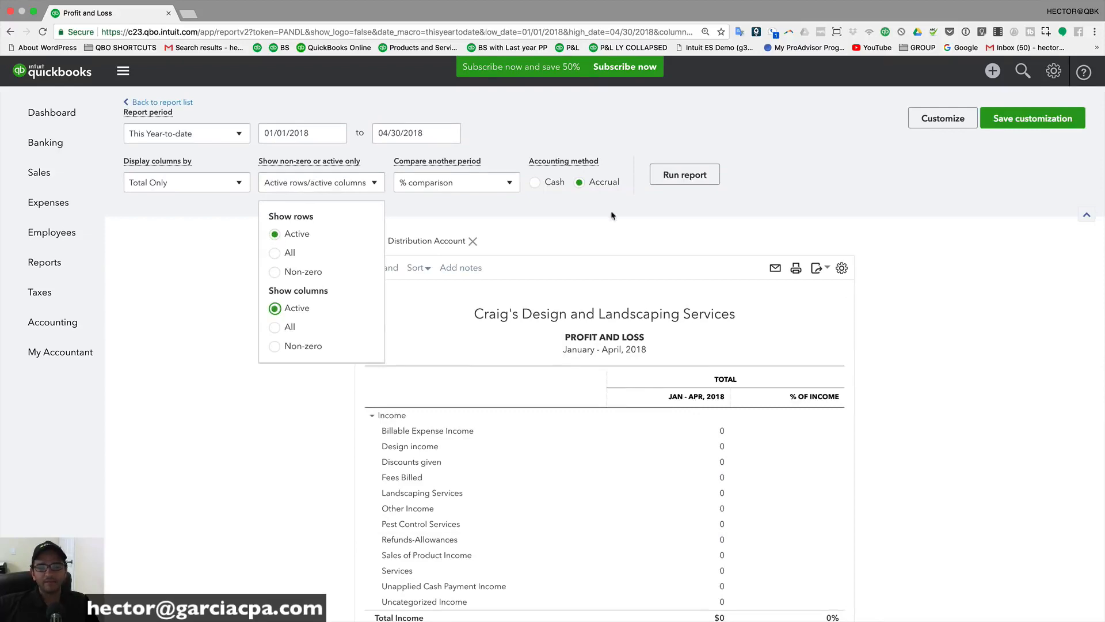
left_click(684, 175)
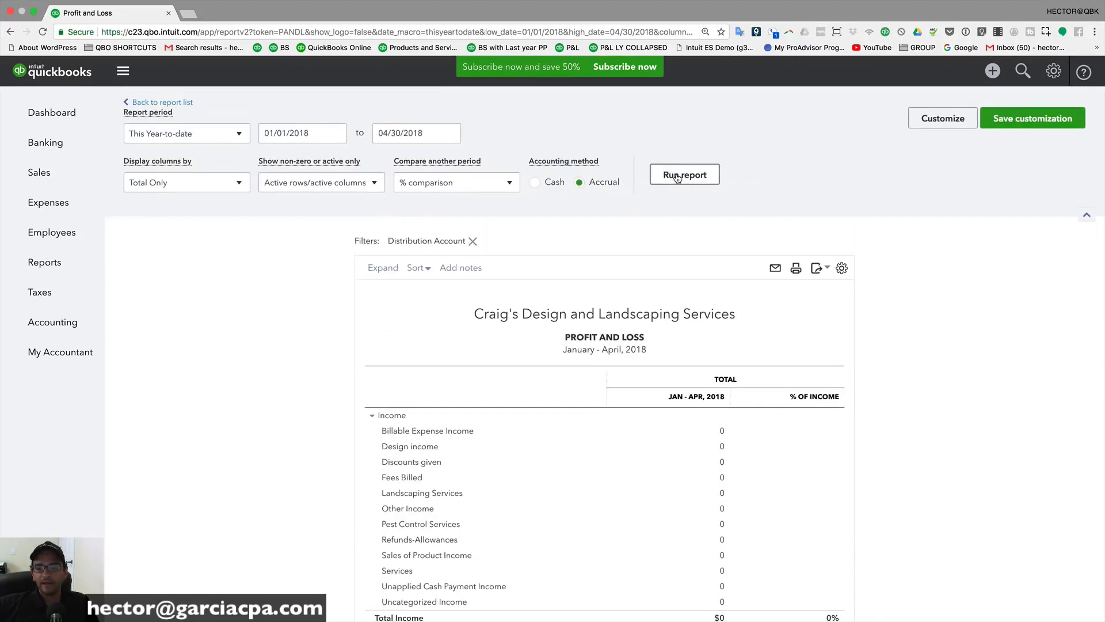
scroll(740, 189, "down", 3)
scroll(724, 368, "down", 1)
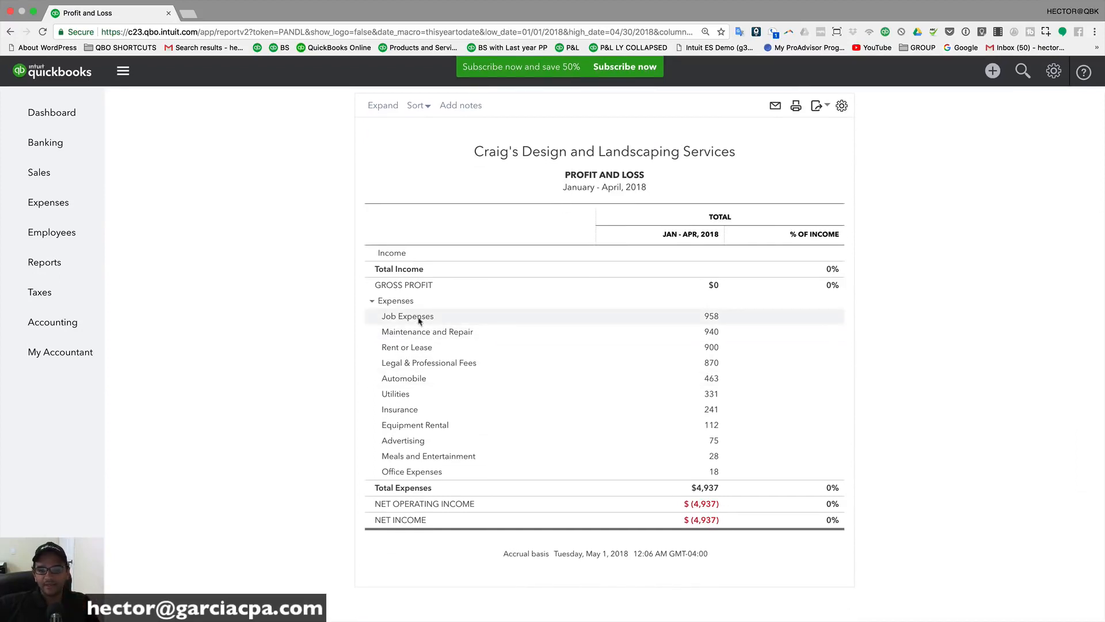
key("alt+super+8")
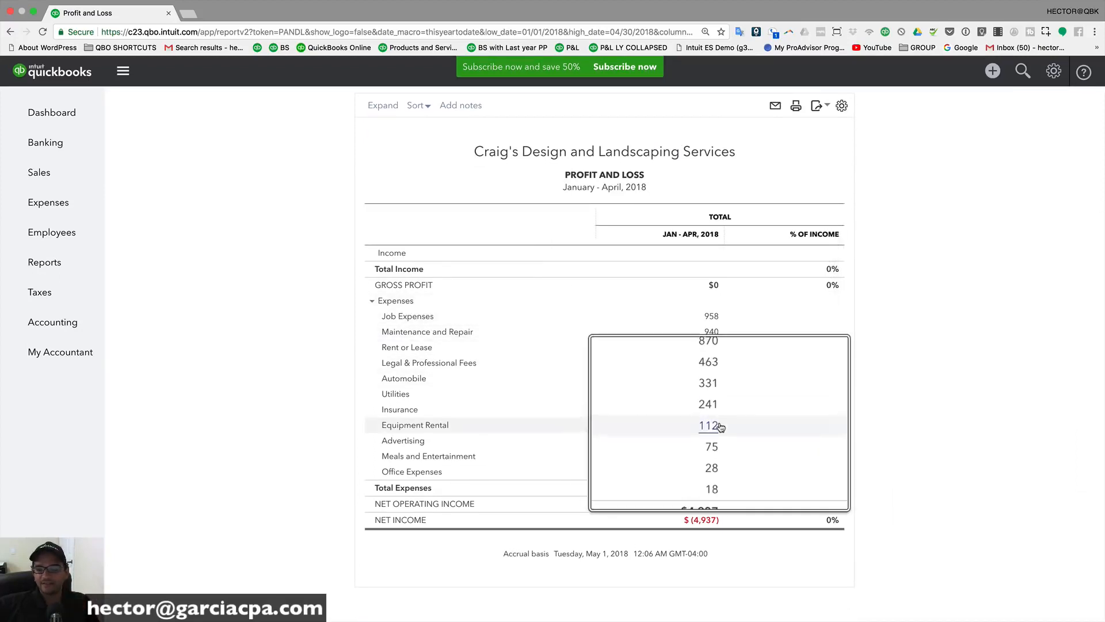
key("alt+super+8")
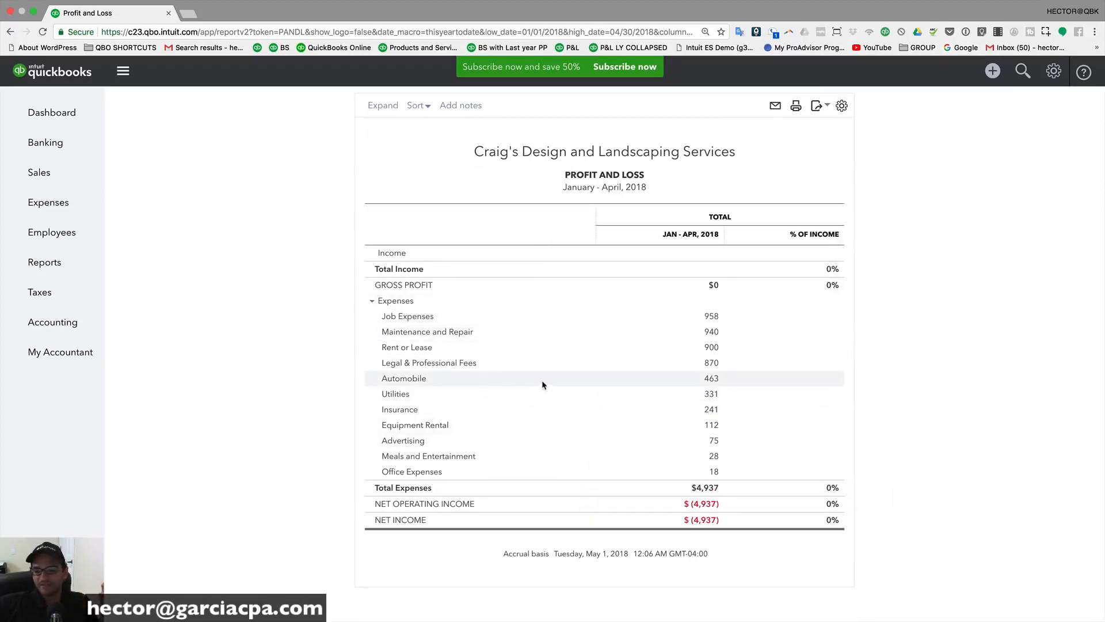
scroll(543, 384, "up", 5)
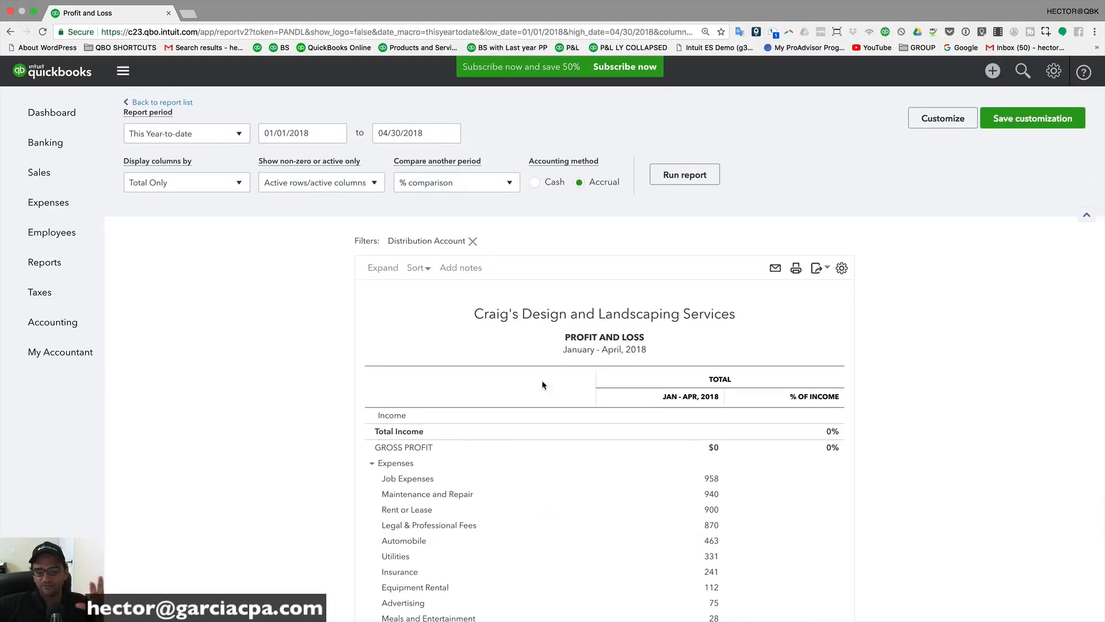
left_click(434, 180)
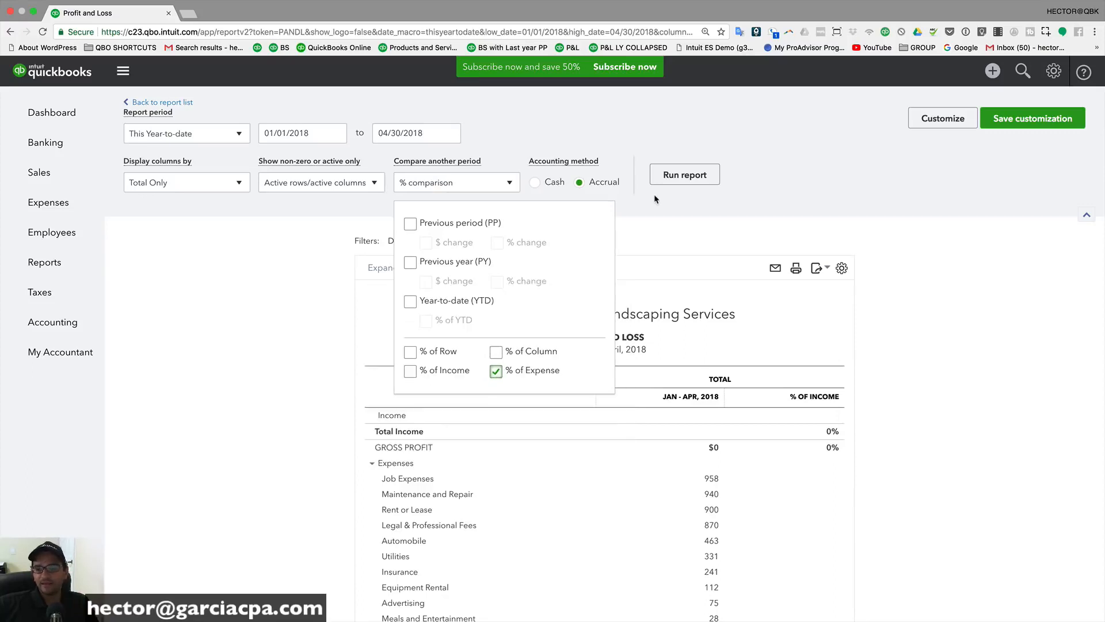
left_click(170, 183)
left_click(170, 183)
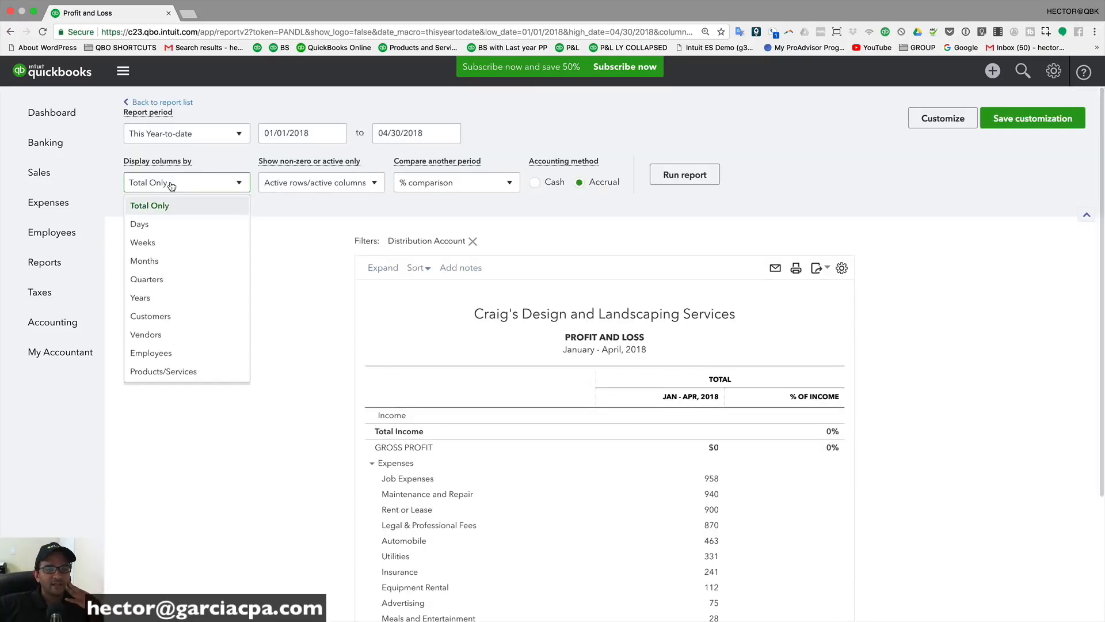
left_click(153, 263)
left_click(673, 175)
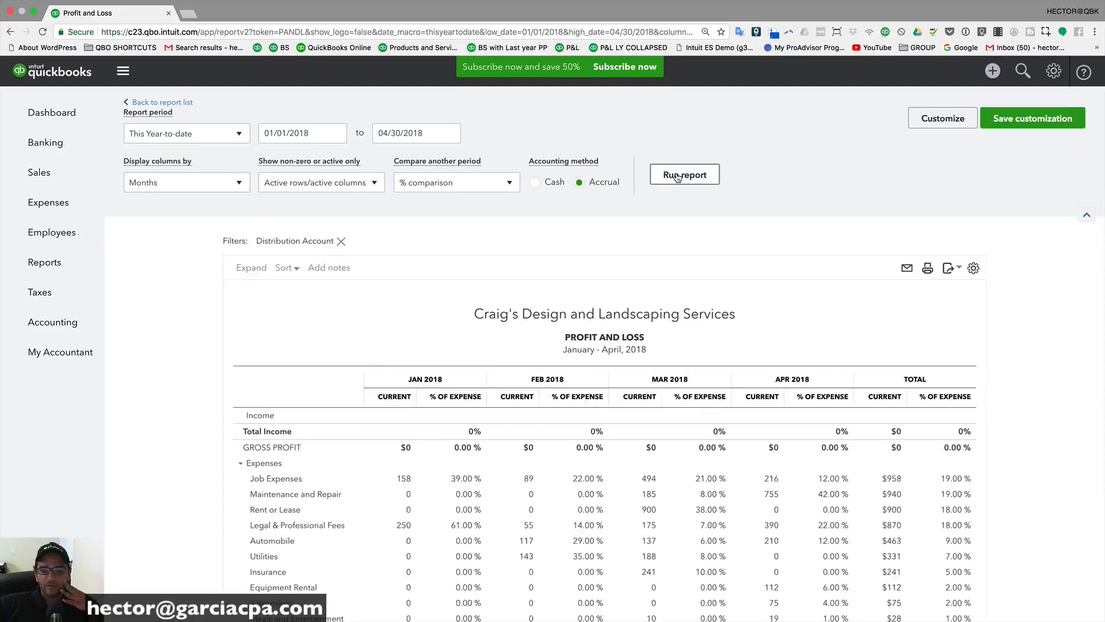
scroll(627, 305, "down", 3)
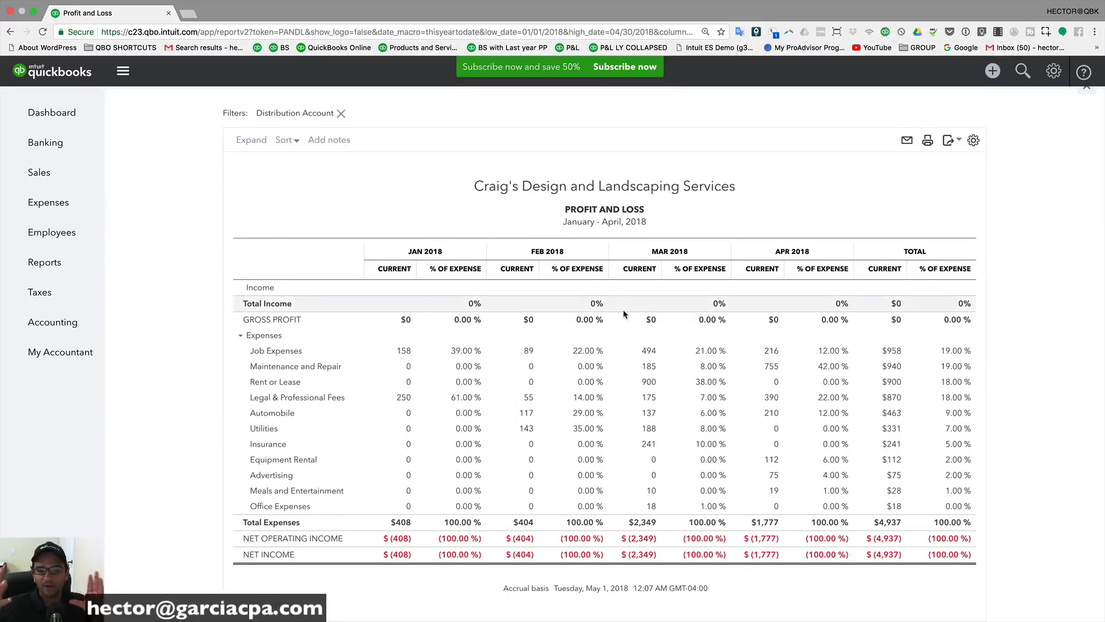
scroll(630, 271, "up", 2)
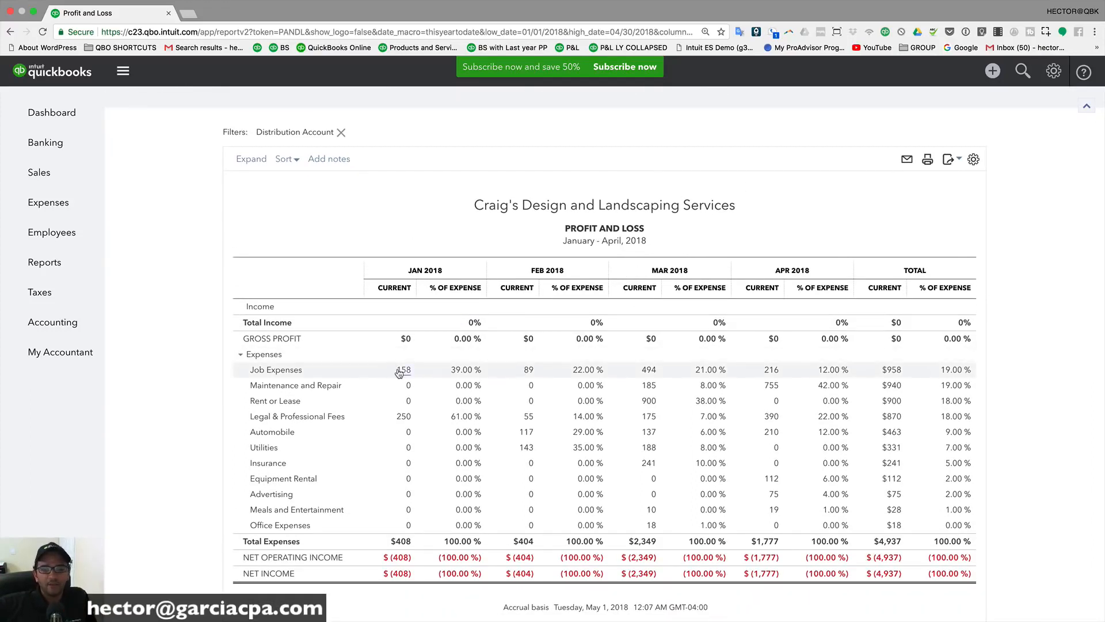
scroll(399, 373, "up", 5)
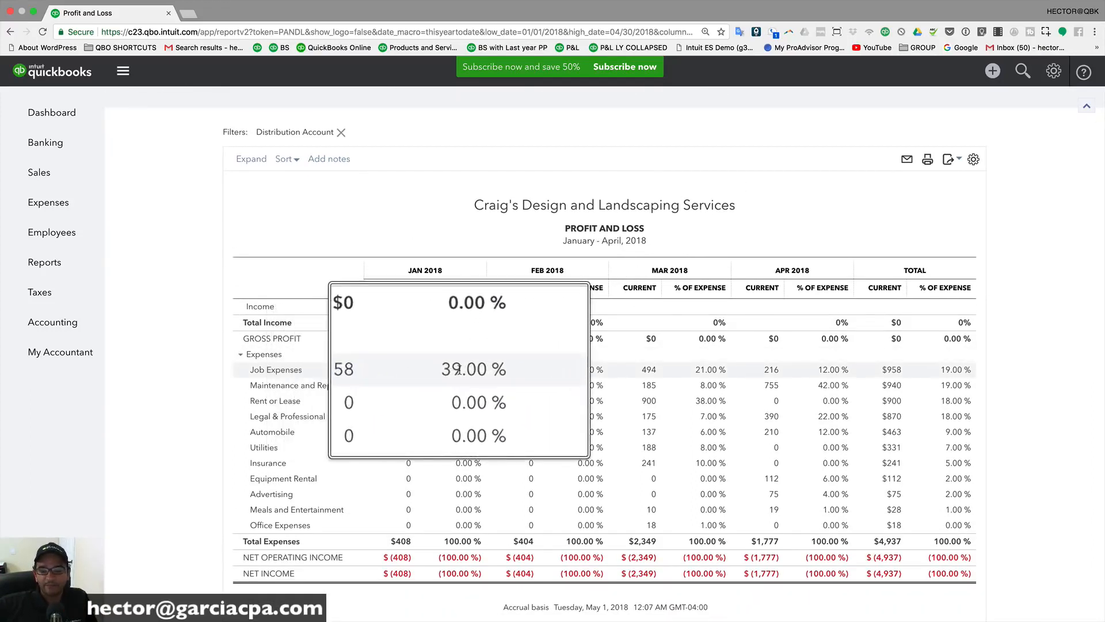
scroll(459, 370, "down", 5)
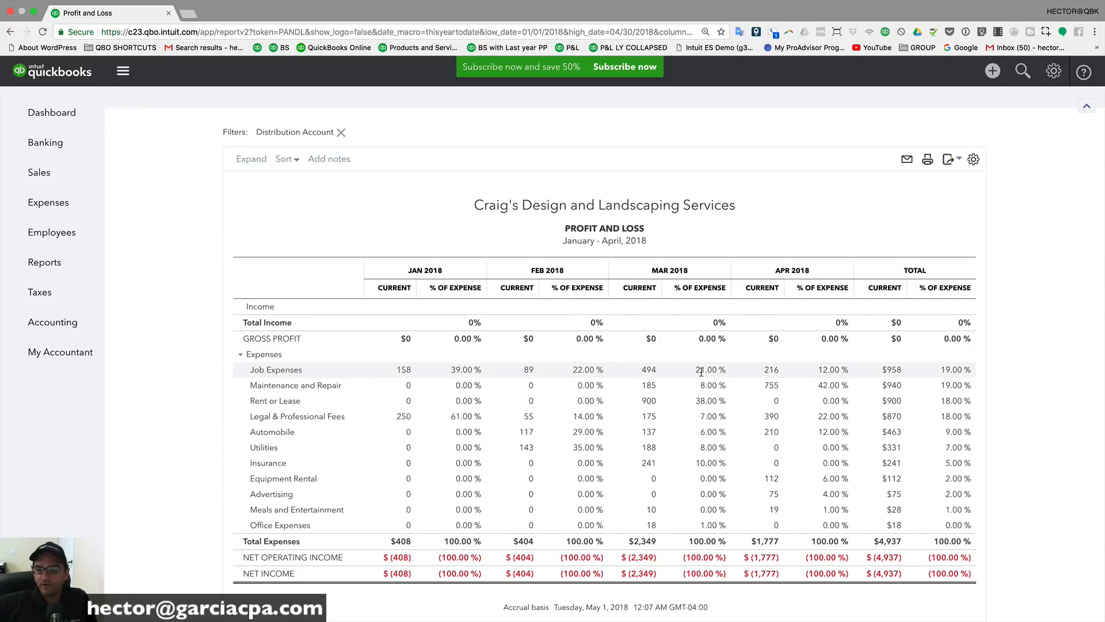
scroll(662, 373, "up", 5)
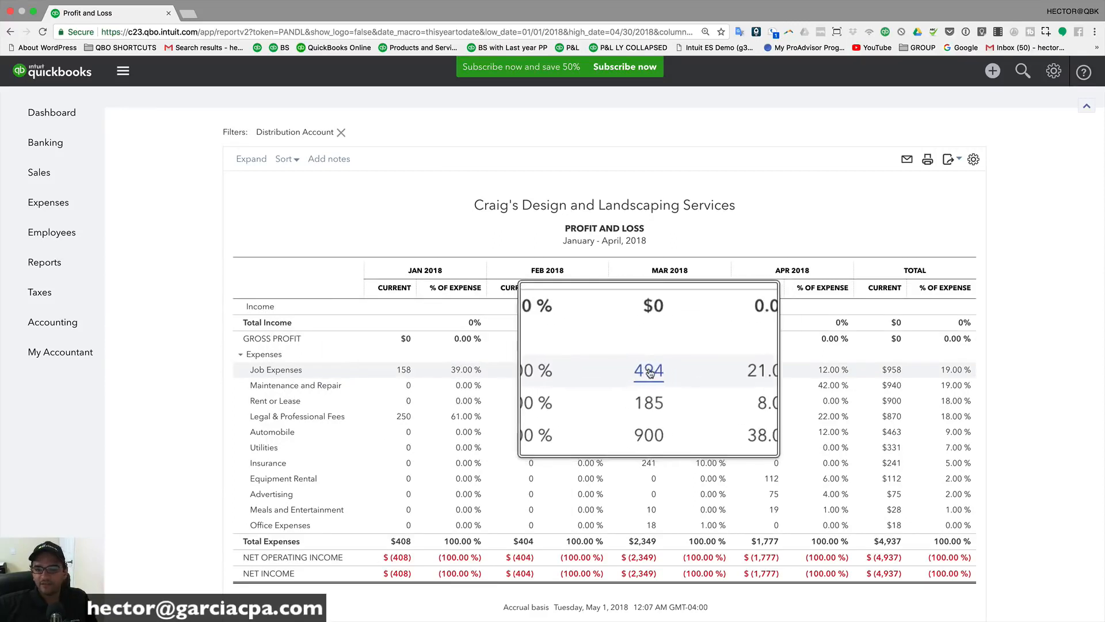
scroll(710, 369, "down", 5)
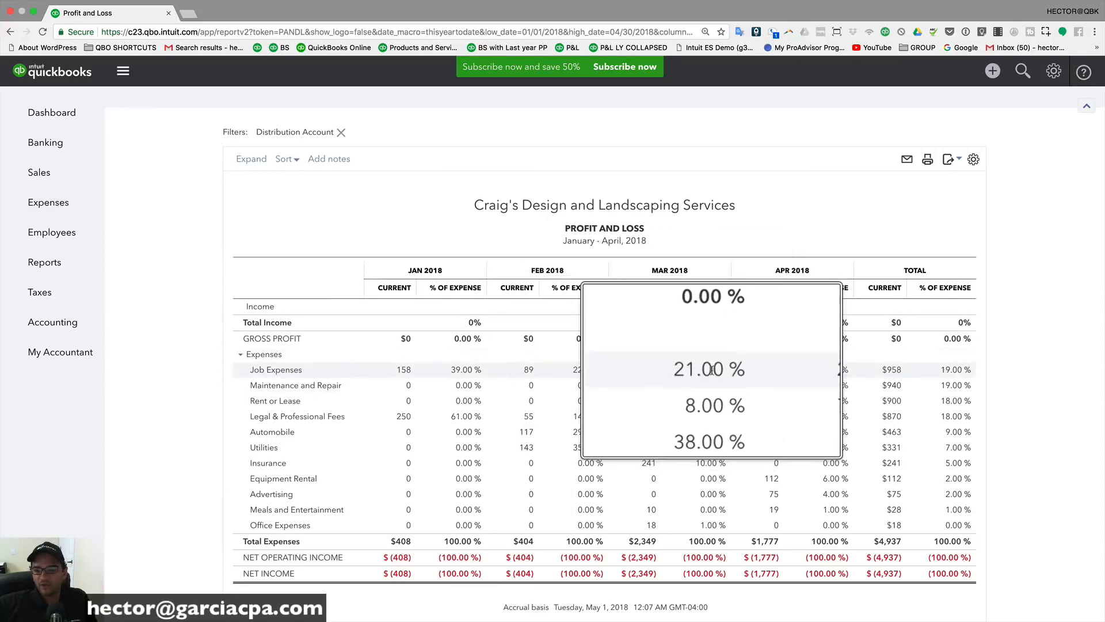
scroll(828, 455, "down", 1)
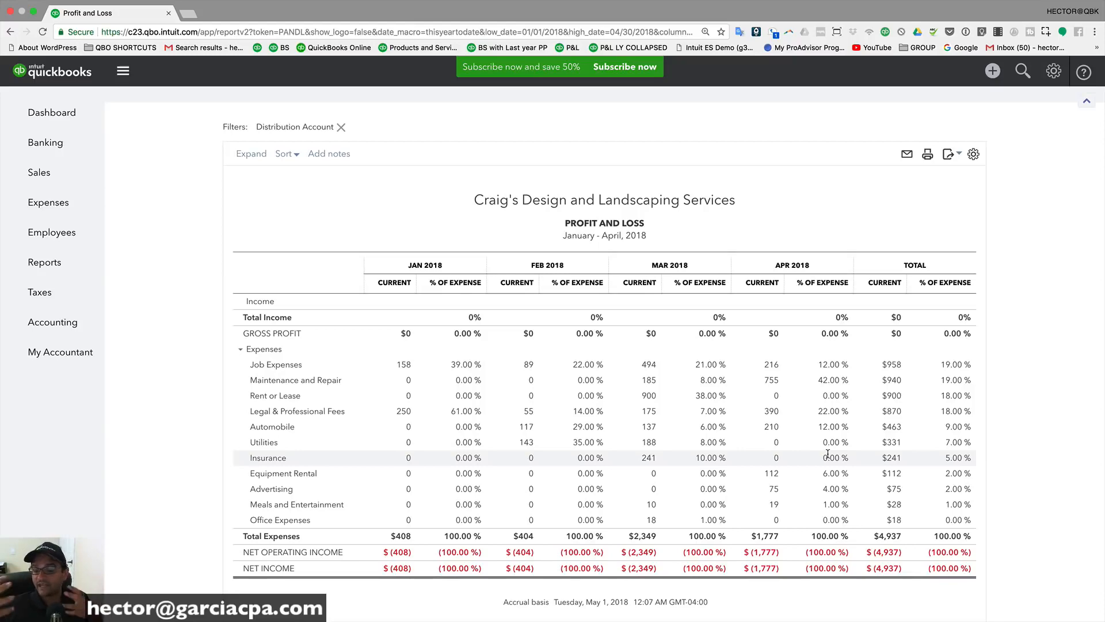
scroll(789, 439, "up", 5)
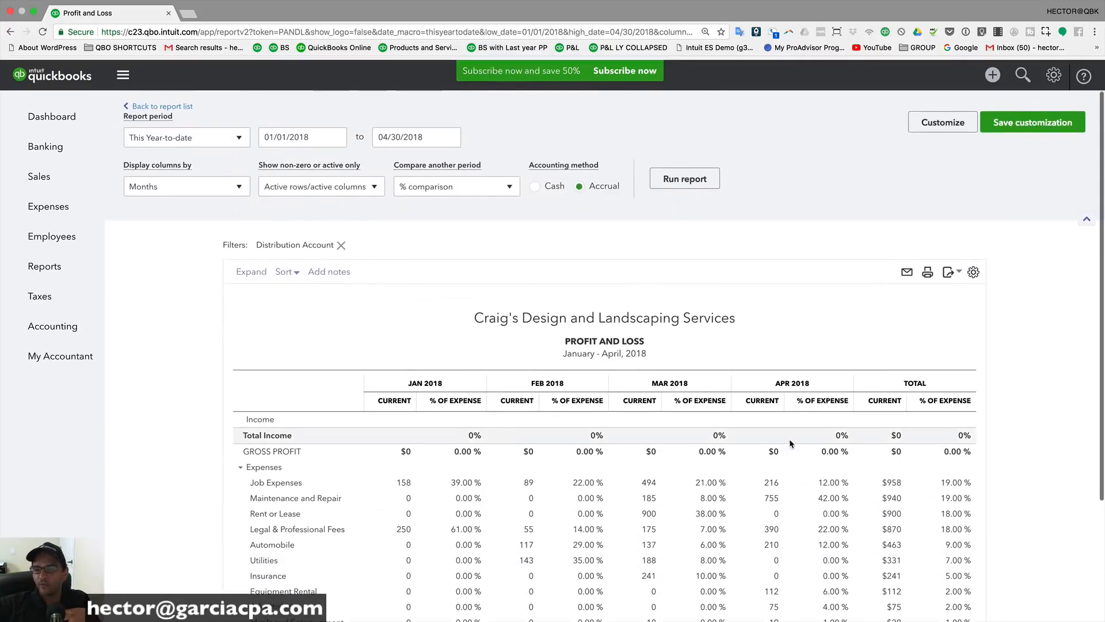
left_click(935, 122)
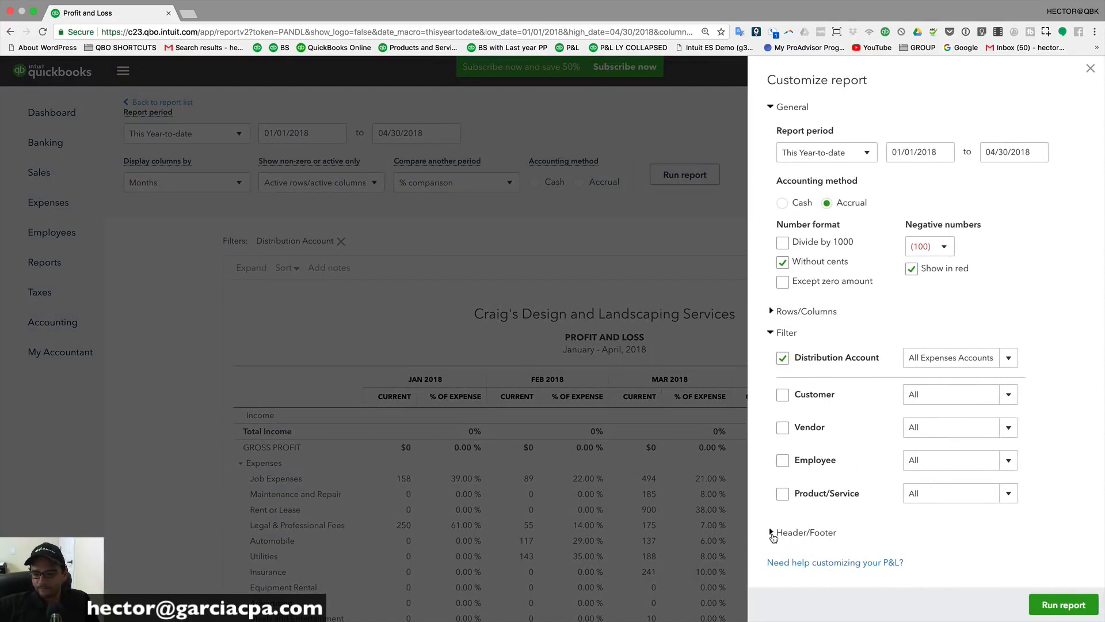
left_click(772, 533)
scroll(847, 523, "down", 5)
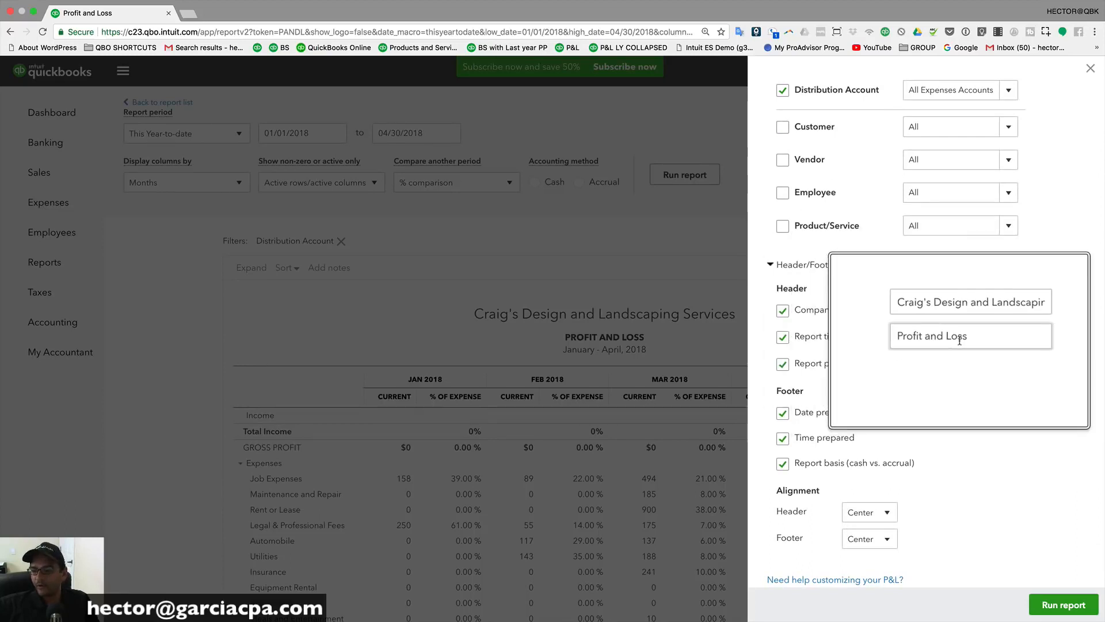
scroll(784, 368, "down", 1)
left_click(784, 357)
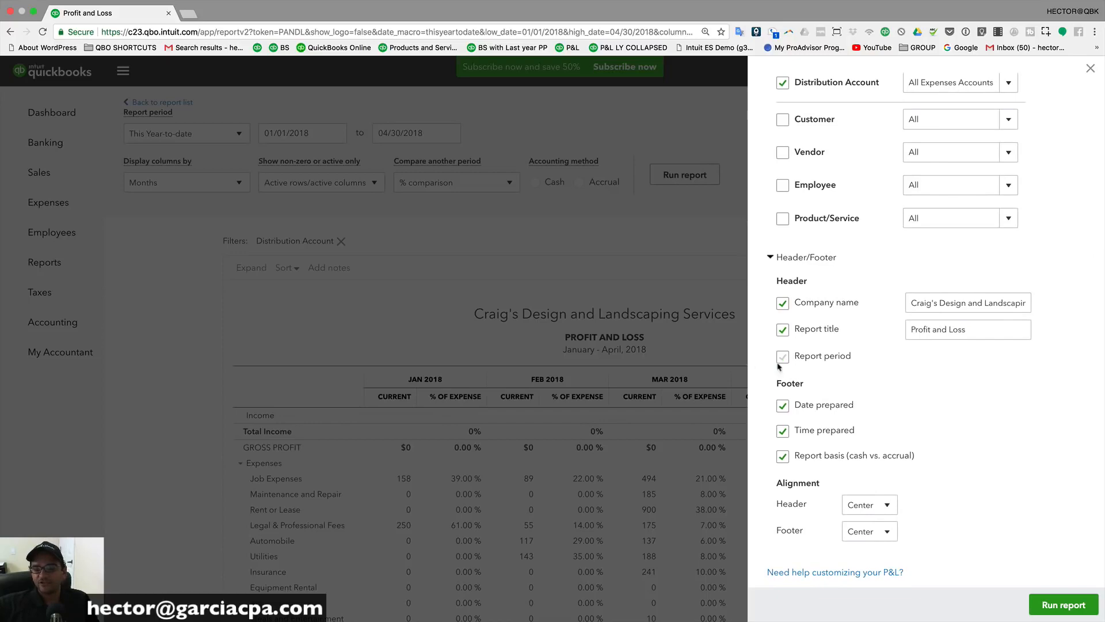
left_click(1048, 602)
scroll(597, 287, "down", 2)
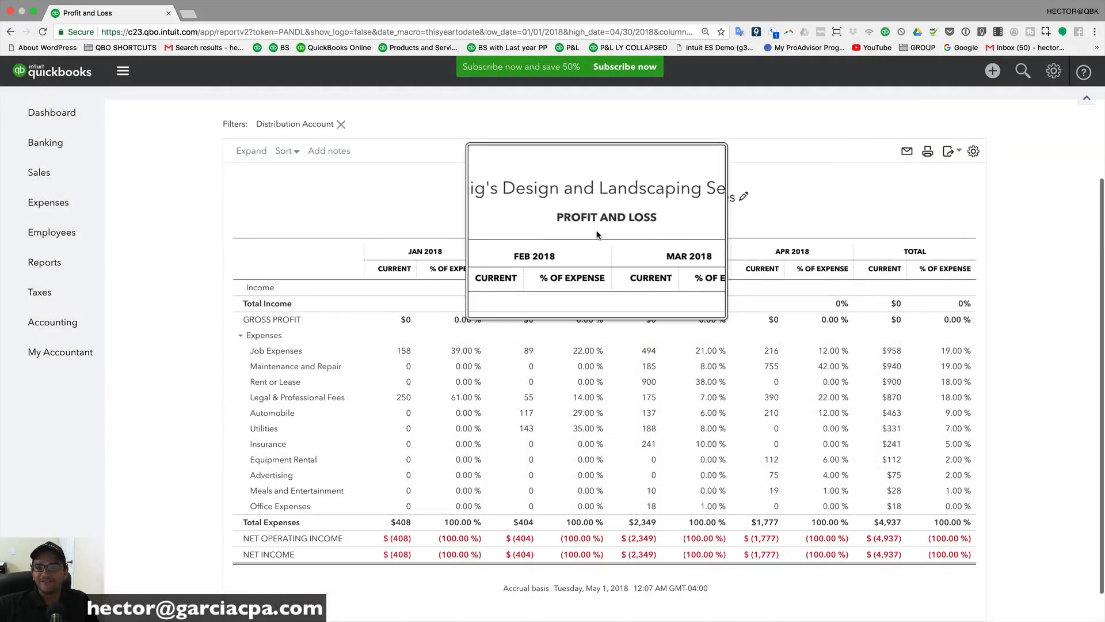
scroll(661, 247, "up", 2)
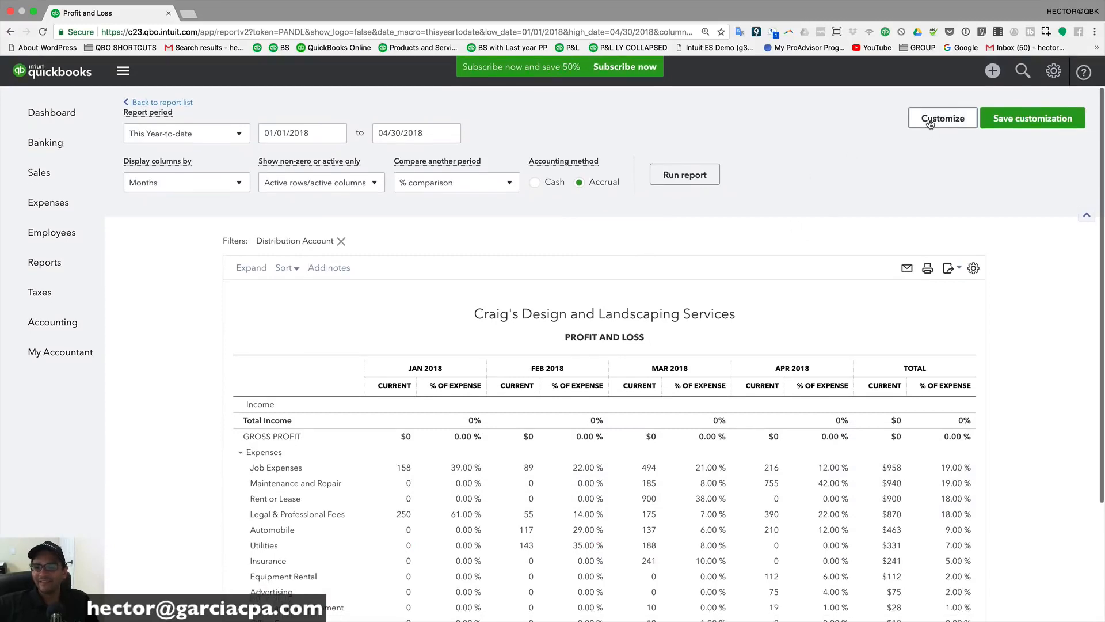
left_click(930, 123)
scroll(831, 521, "down", 3)
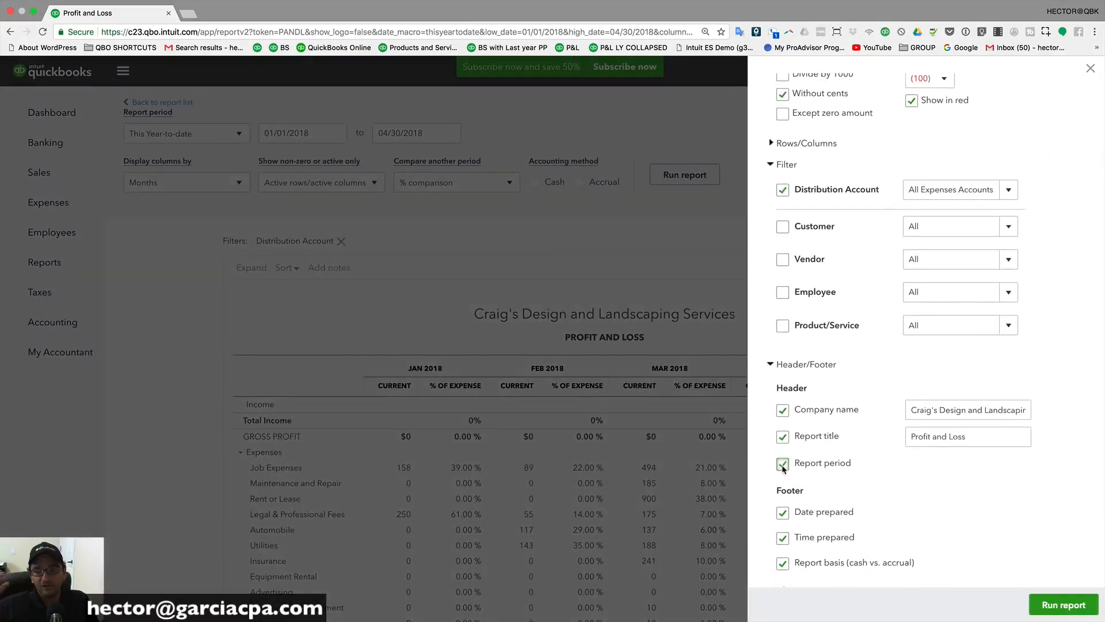
scroll(855, 485, "down", 2)
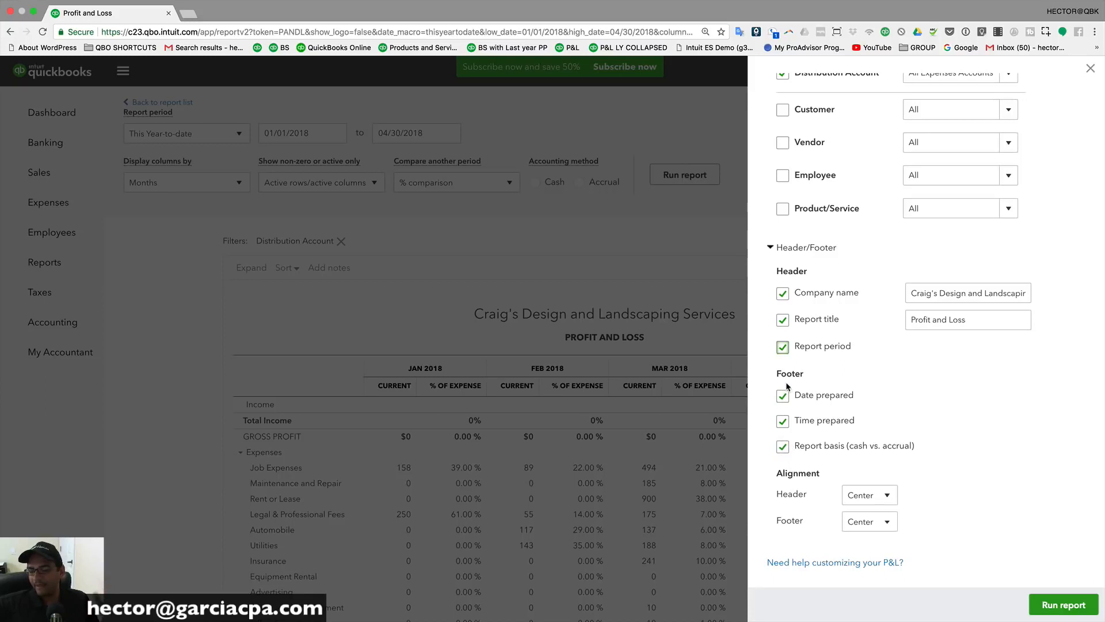
left_click(873, 496)
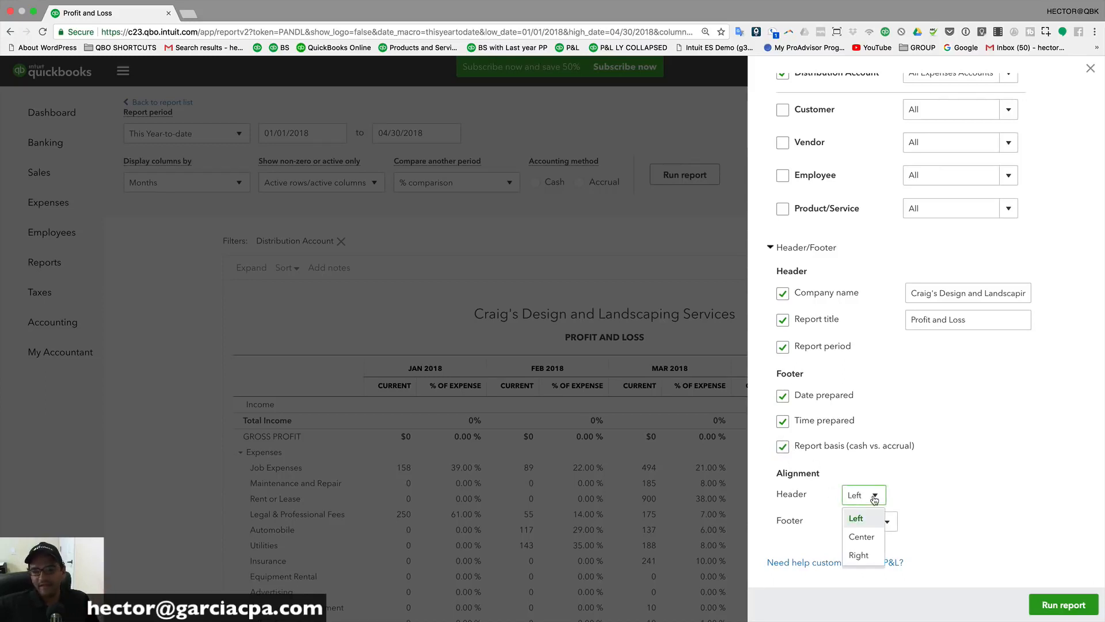
left_click(861, 536)
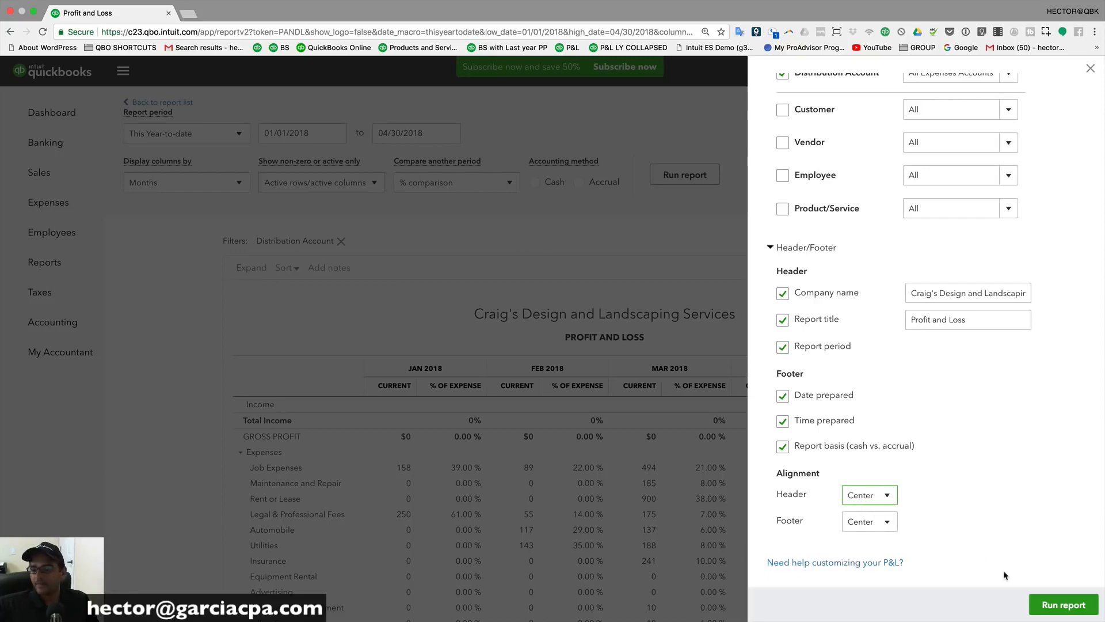
left_click(1062, 605)
scroll(708, 539, "down", 1)
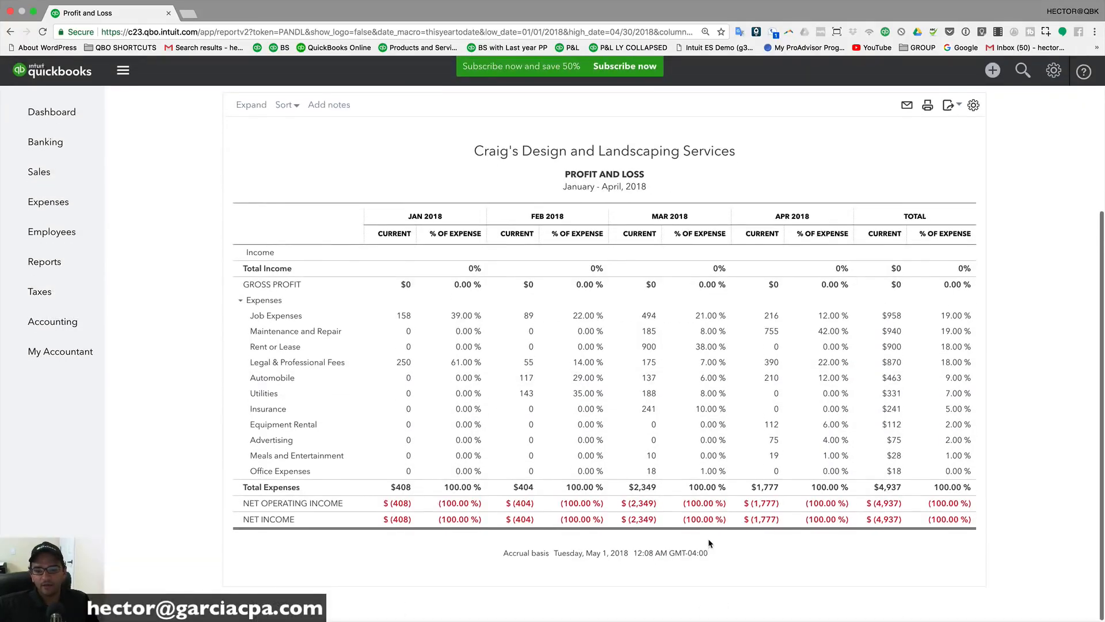
Step: Remove Report basis and Time prepared from the footer, set header alignment to Left, and rerun
left_click_drag(500, 555, 722, 565)
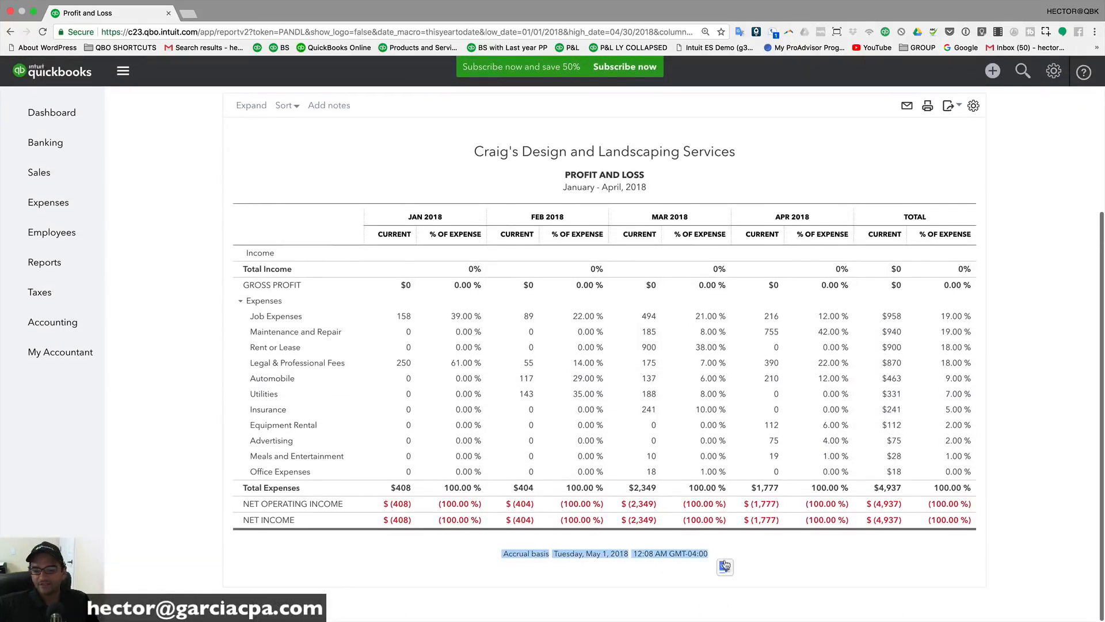
left_click(724, 567)
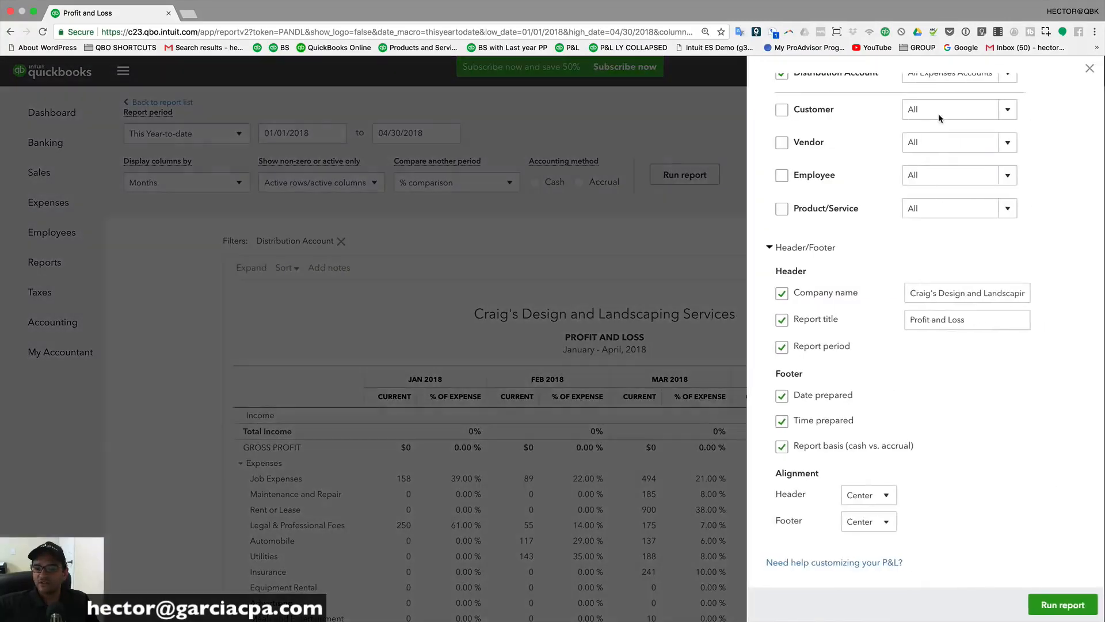
left_click(783, 447)
left_click(782, 421)
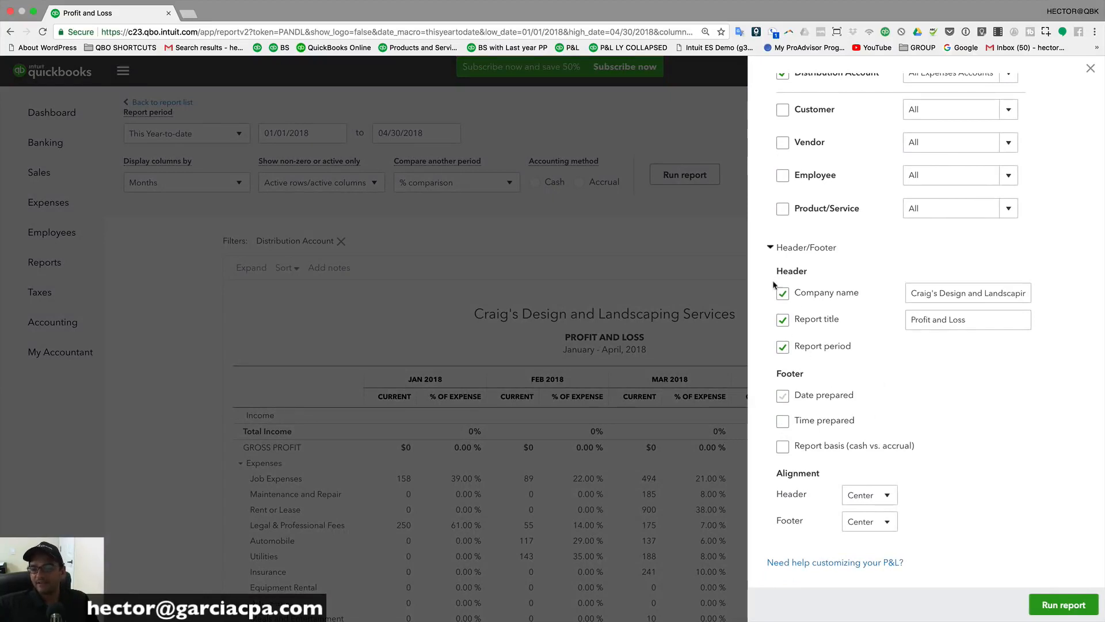
left_click(869, 495)
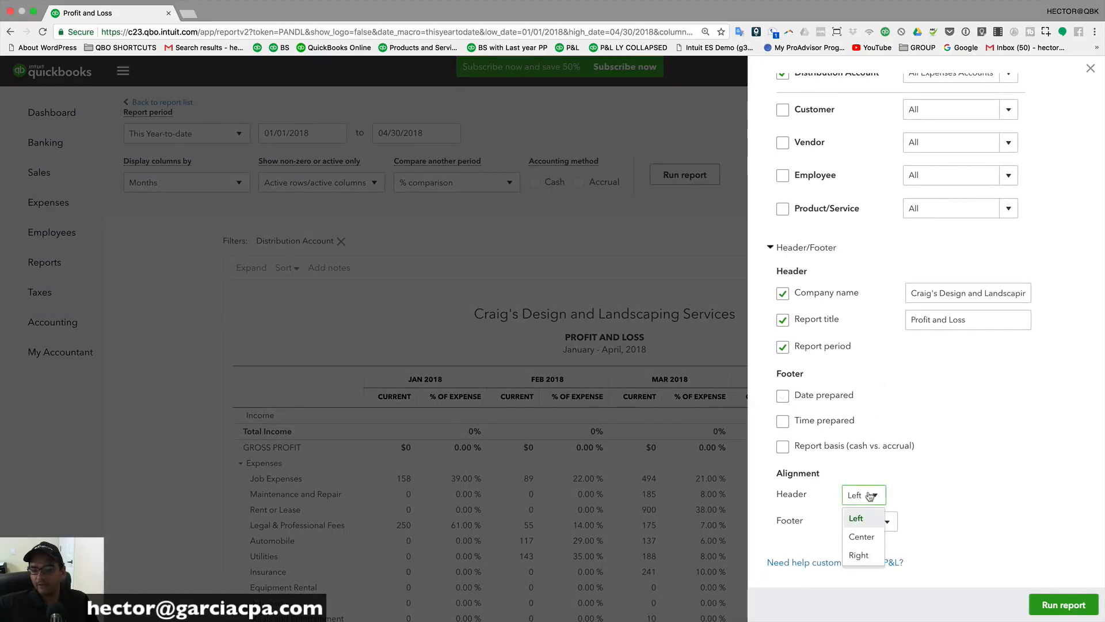
left_click(862, 521)
left_click(1043, 606)
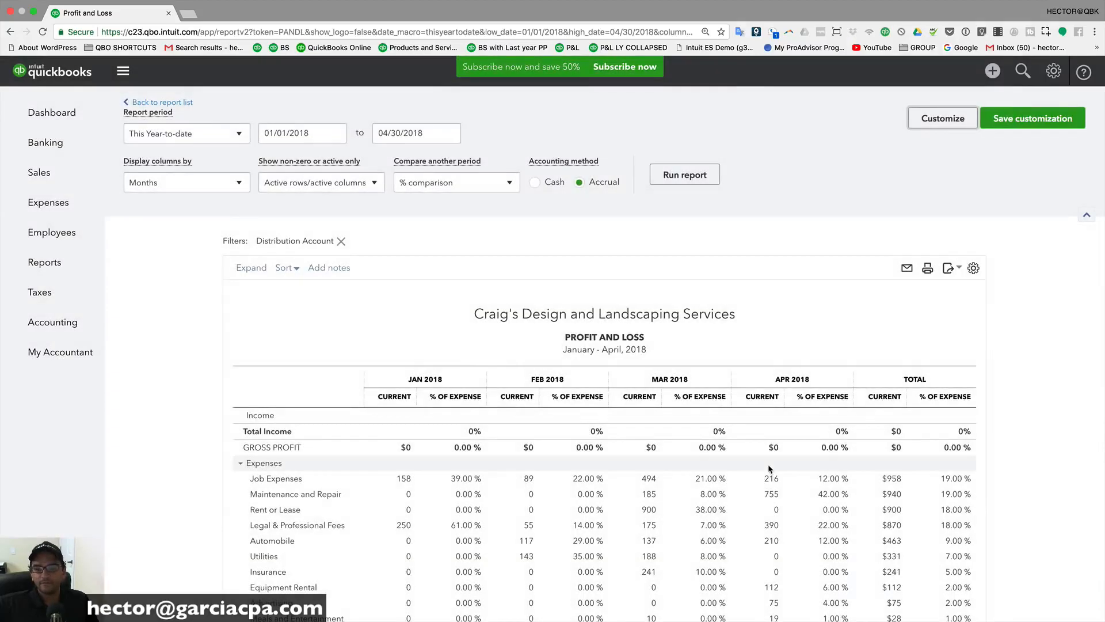
scroll(485, 365, "down", 3)
scroll(485, 365, "up", 3)
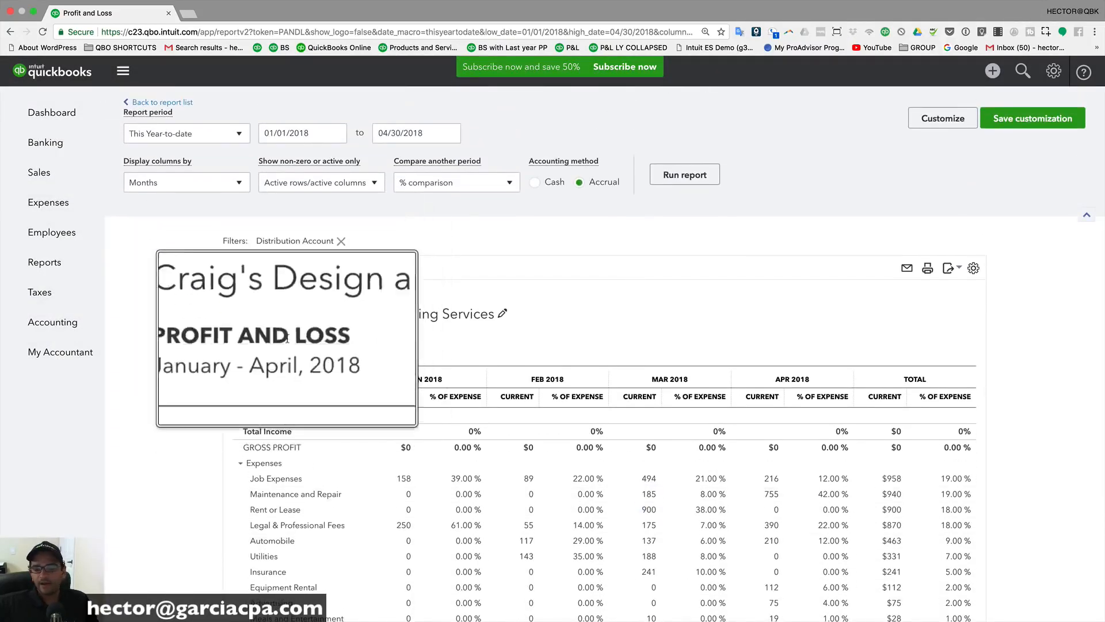
scroll(317, 331, "down", 3)
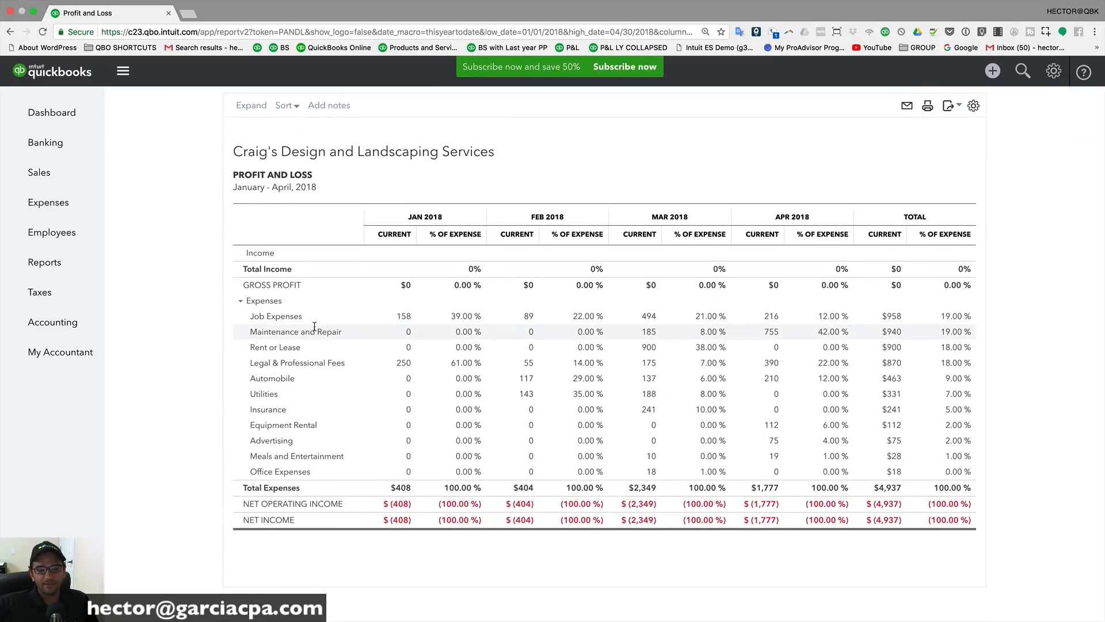
scroll(537, 391, "up", 3)
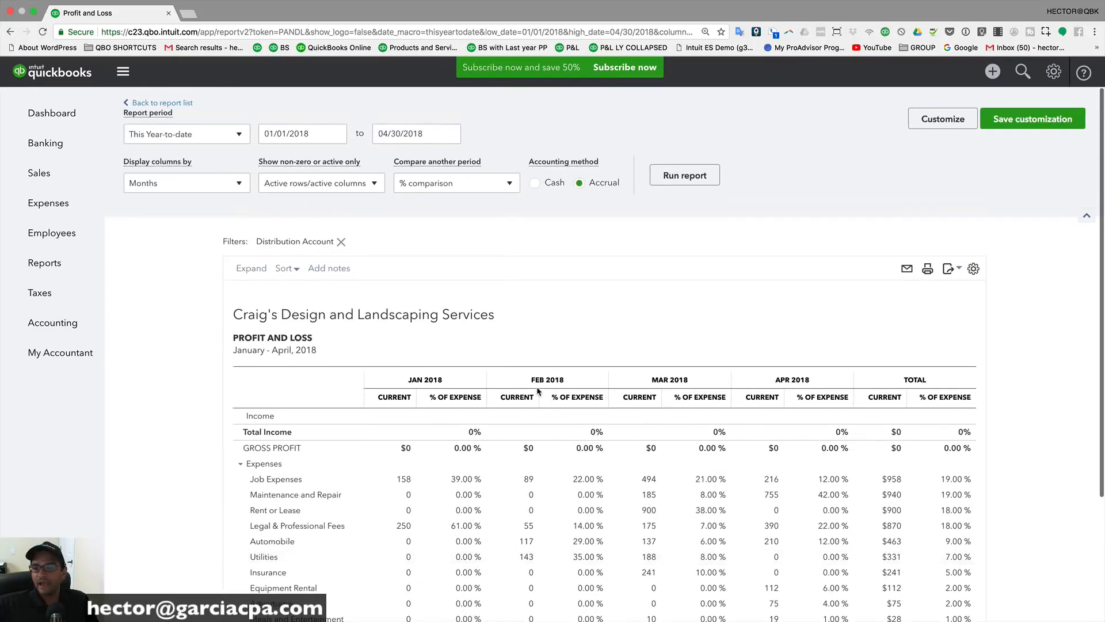
scroll(538, 391, "down", 3)
scroll(537, 390, "up", 2)
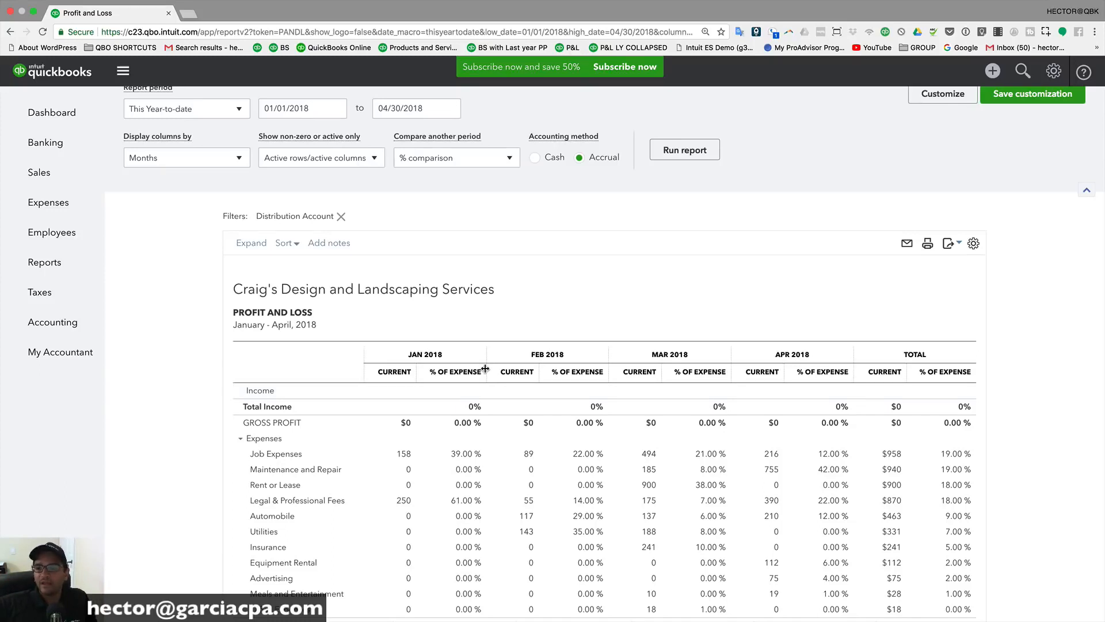
scroll(853, 177, "up", 1)
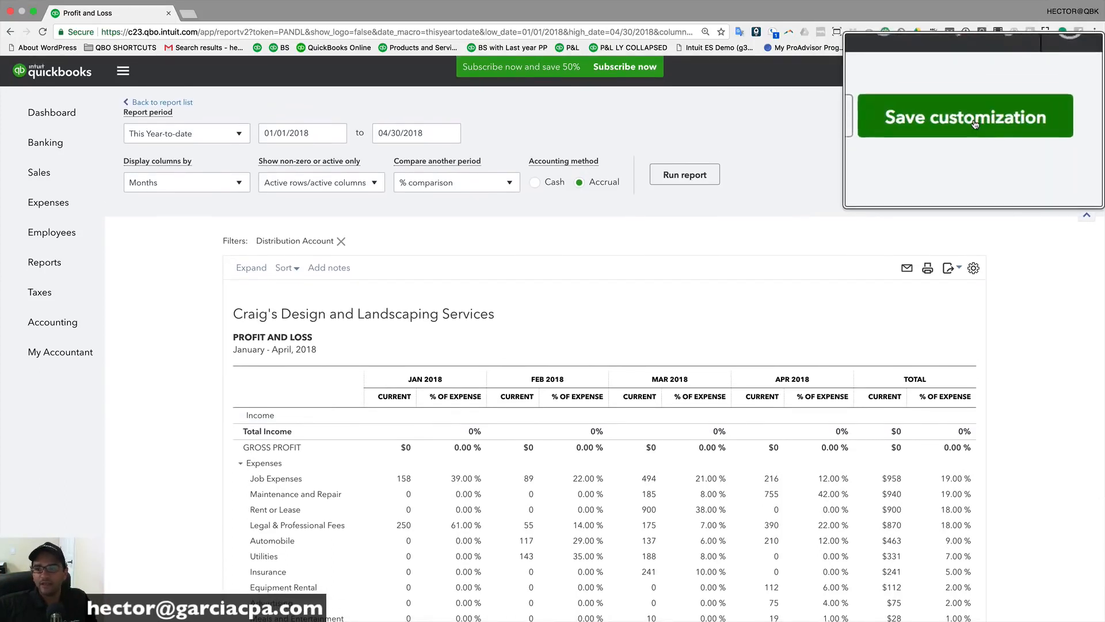
Step: Try saving the report as 'Expenses This YTD by Month' shared with all users; dismiss the can't-share warning
left_click(1036, 121)
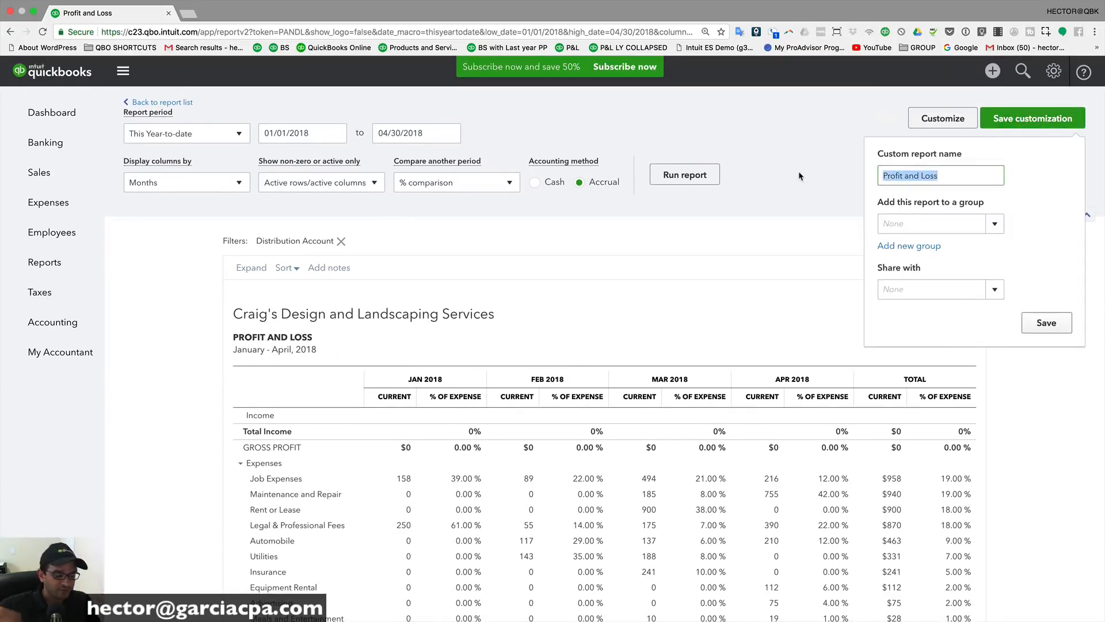
type("Expenses This YTD by Month")
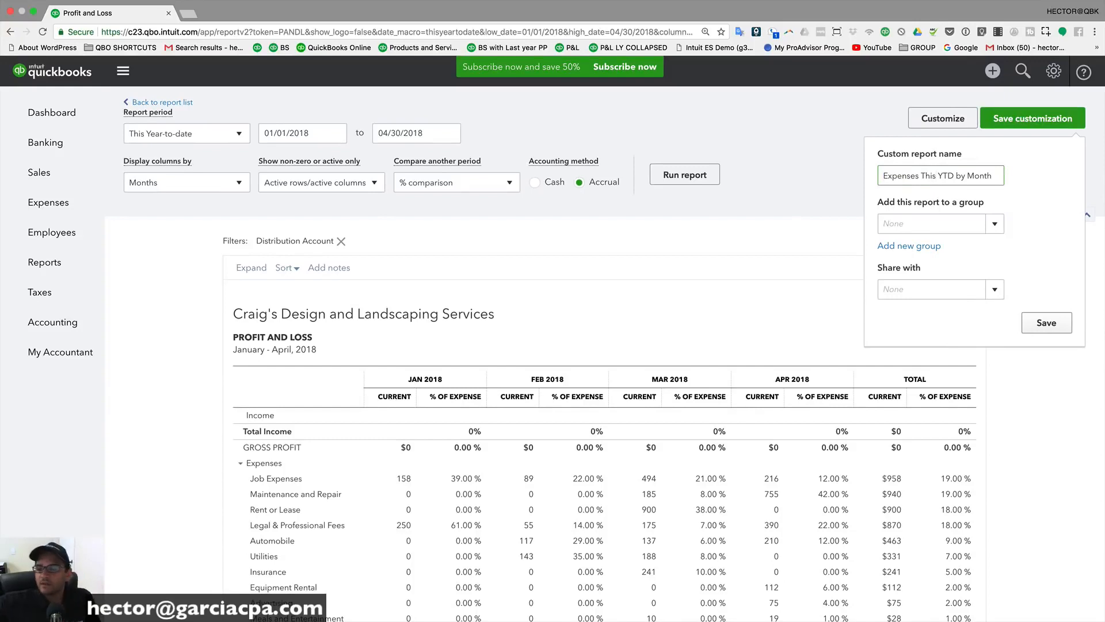
key("super+a")
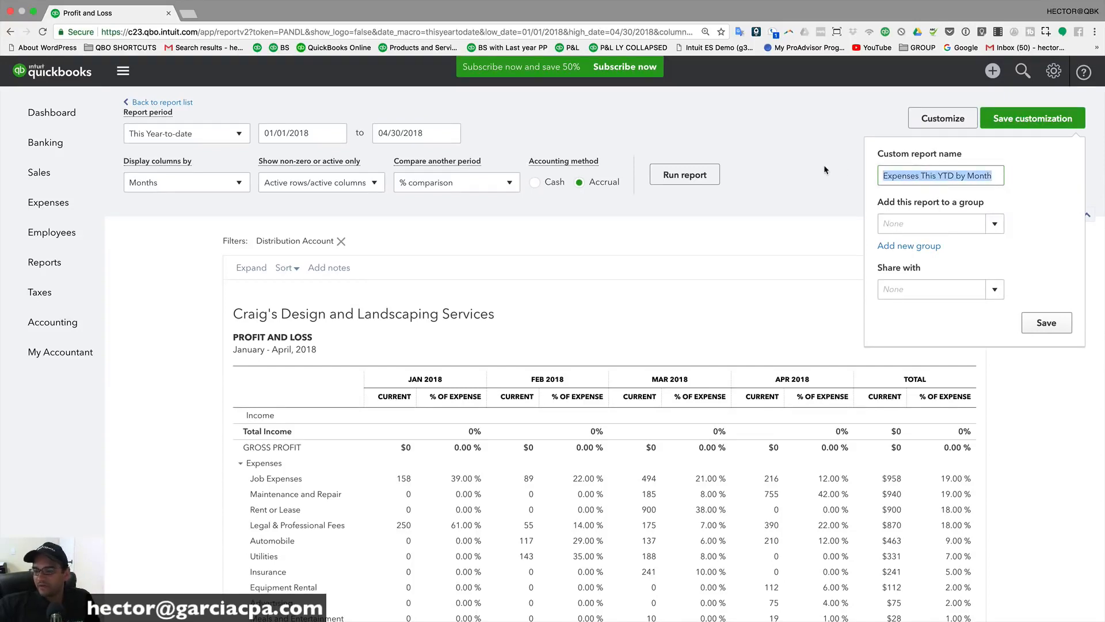
left_click(964, 225)
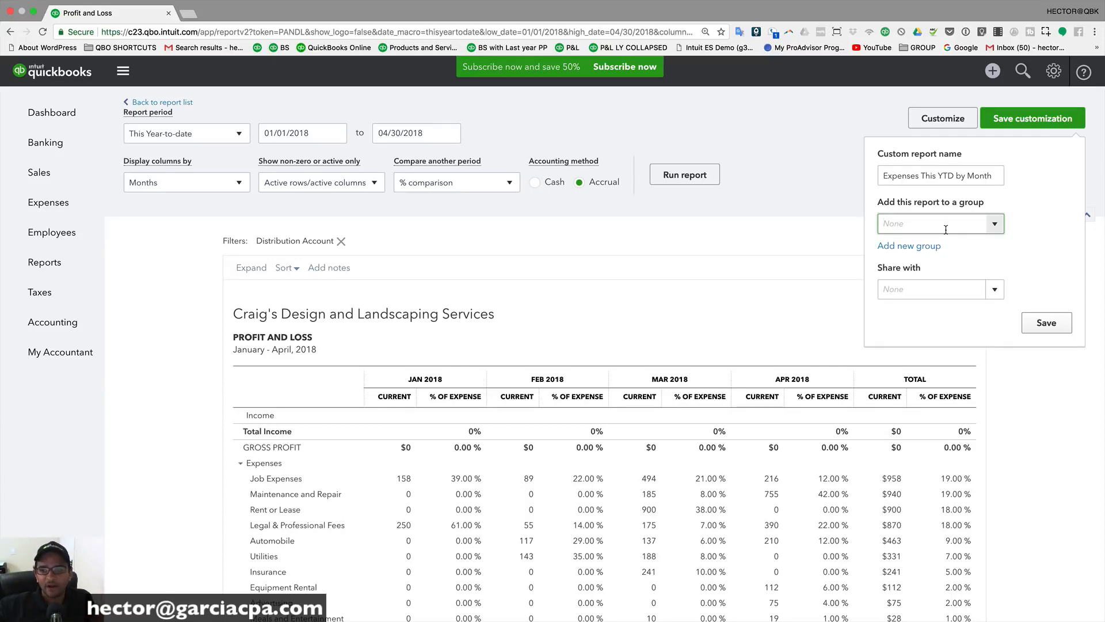
left_click(994, 289)
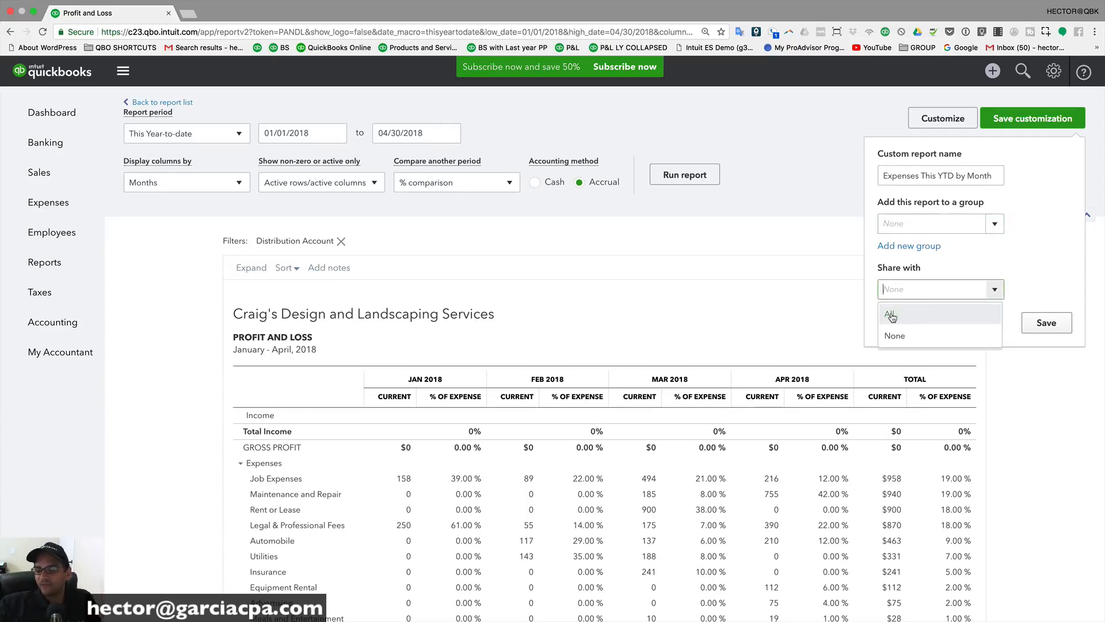
left_click(891, 317)
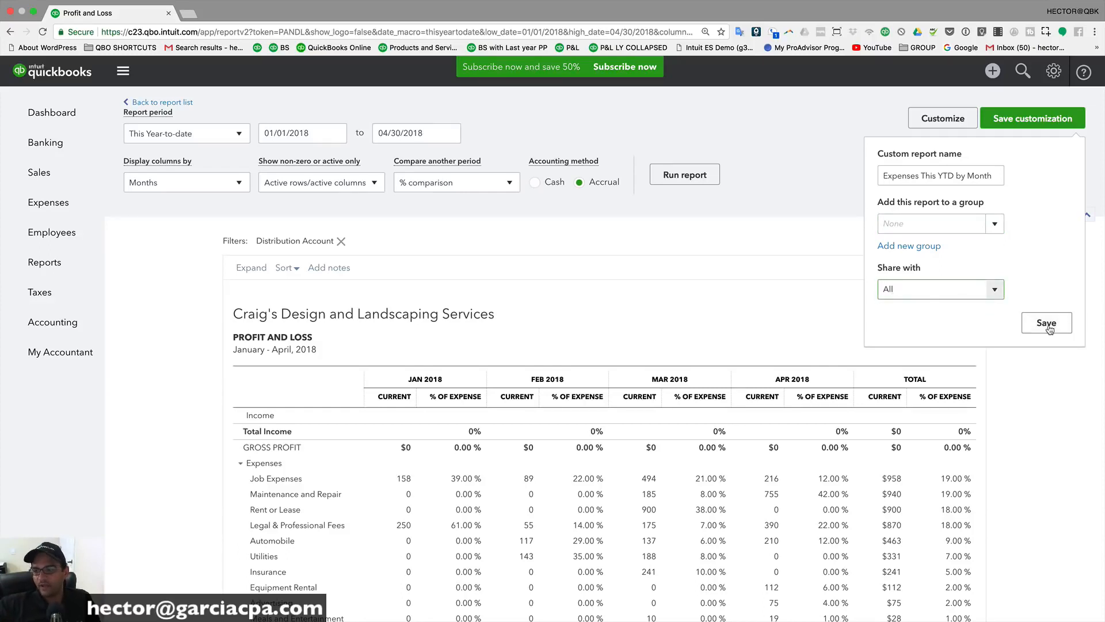
scroll(1049, 329, "up", 3)
scroll(1049, 328, "down", 3)
left_click(1048, 324)
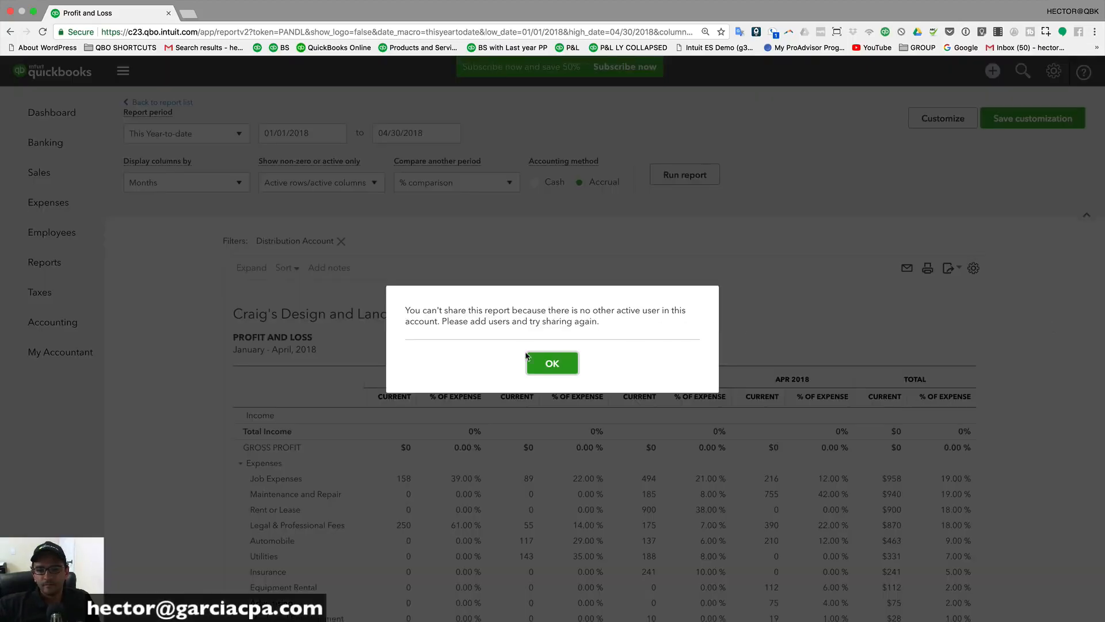
left_click(555, 365)
left_click(933, 126)
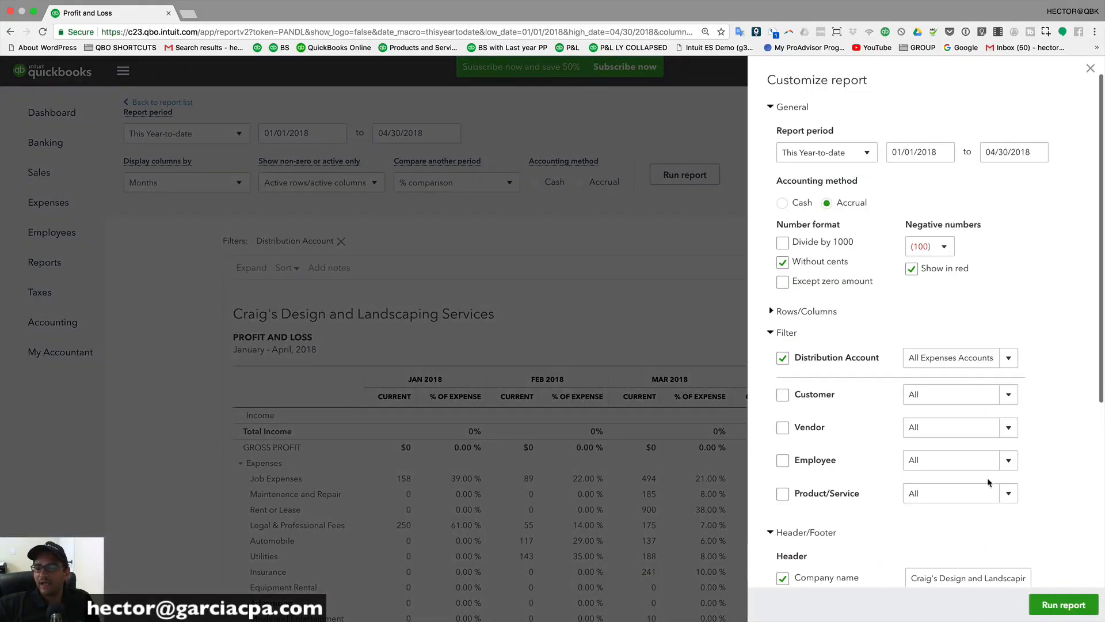
left_click(1091, 70)
Step: Save the report unshared as 'This YTD Monthly Expenses', fixing the spelling of the name
left_click(1033, 118)
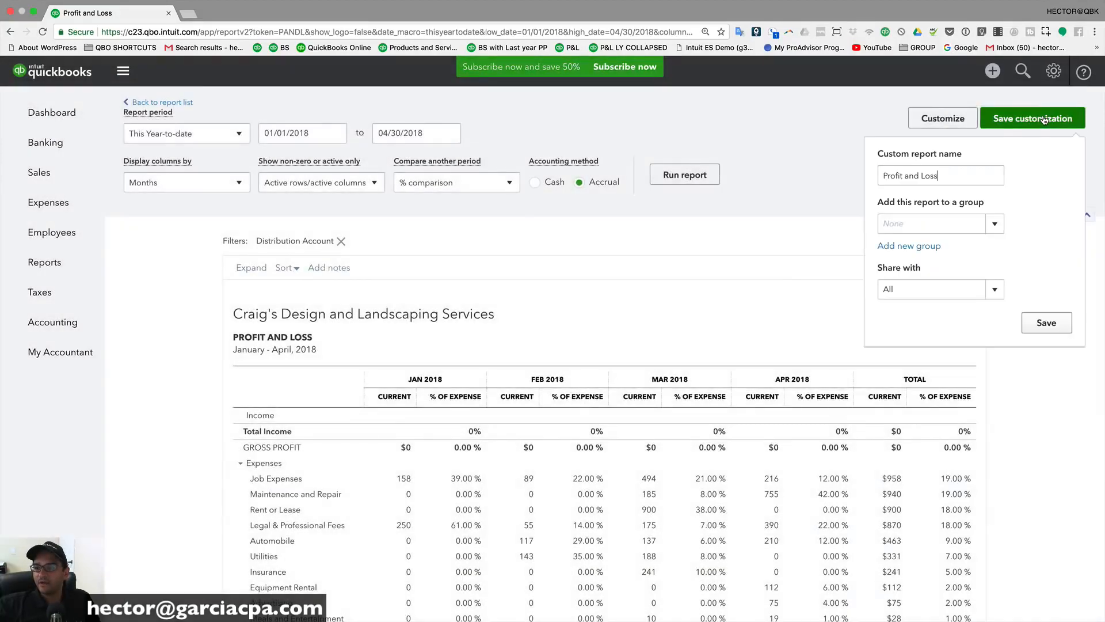
left_click(994, 289)
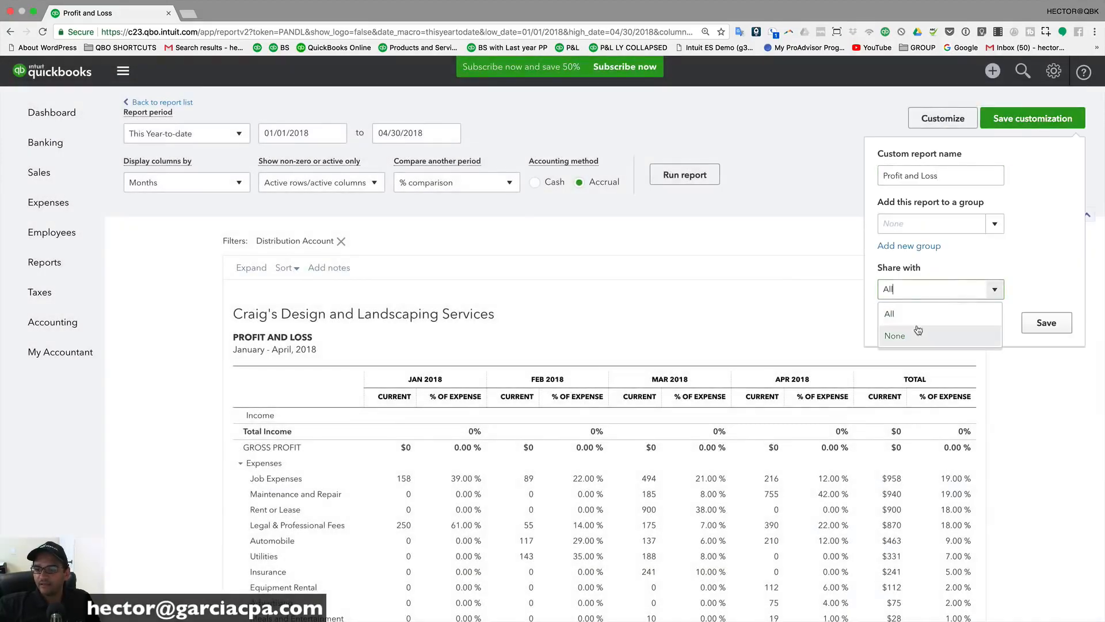
left_click(967, 336)
left_click_drag(942, 176, 827, 169)
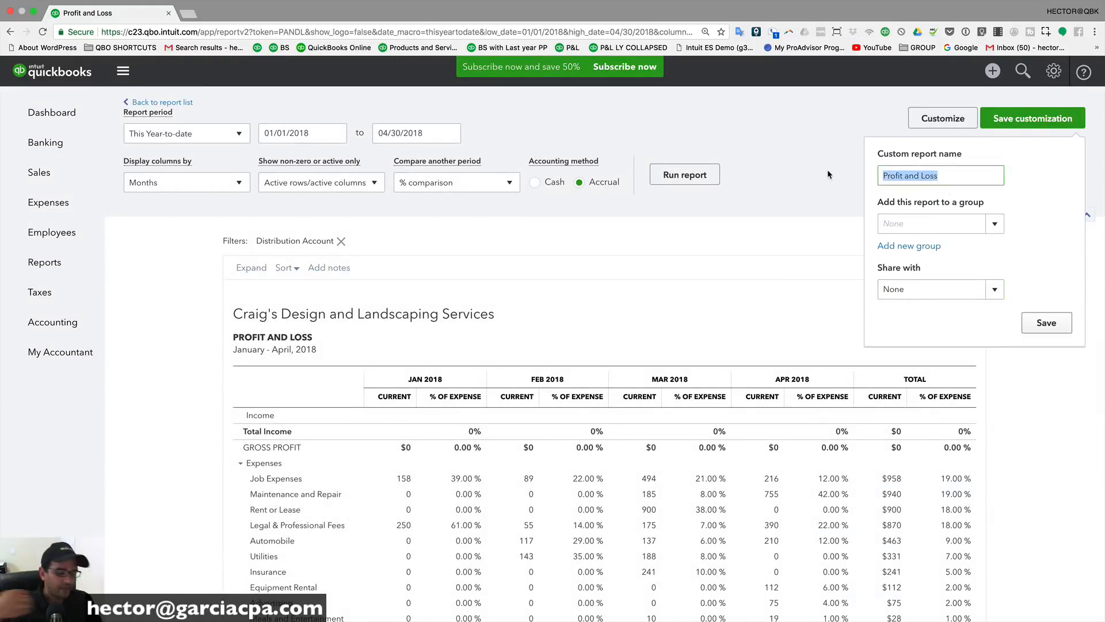
type("This YTD Monthy Expenses")
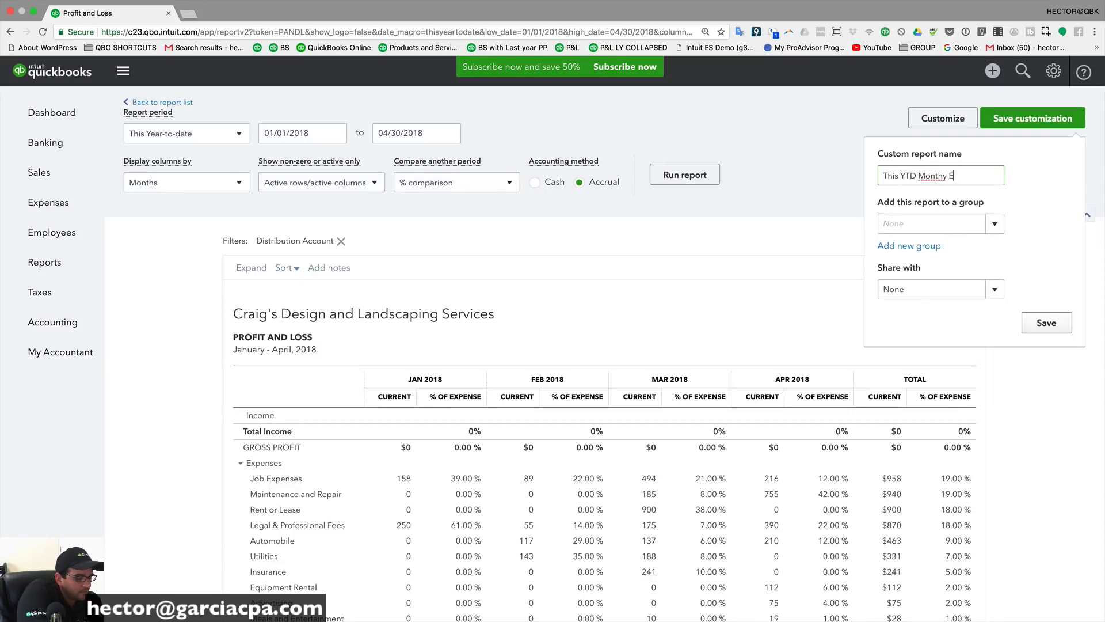
right_click(941, 177)
left_click(947, 190)
left_click(1042, 322)
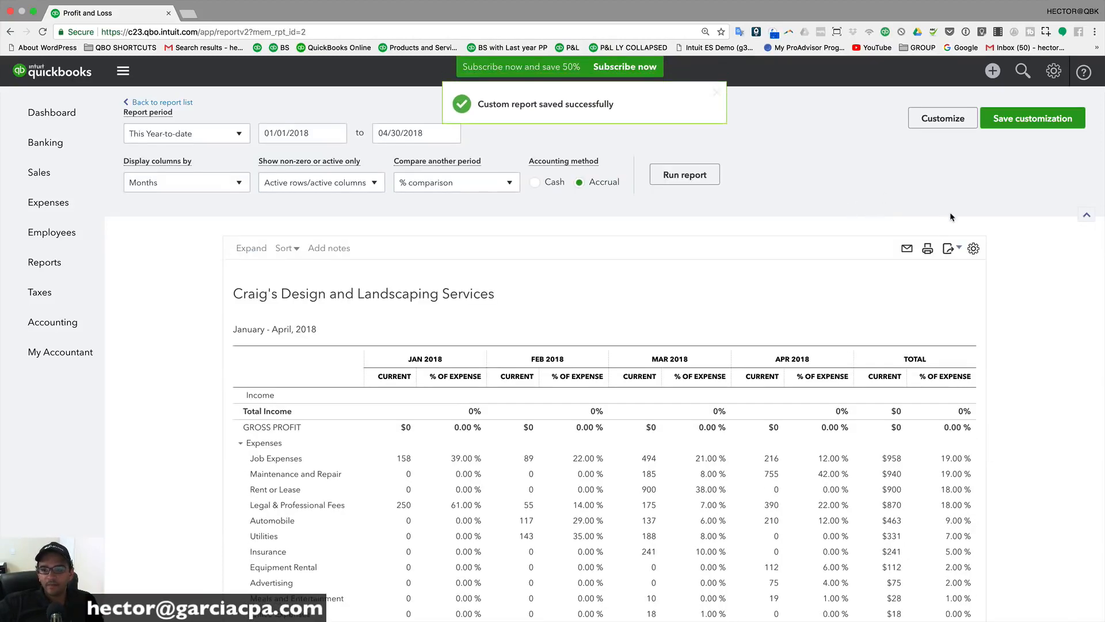
scroll(951, 217, "down", 3)
left_click(44, 142)
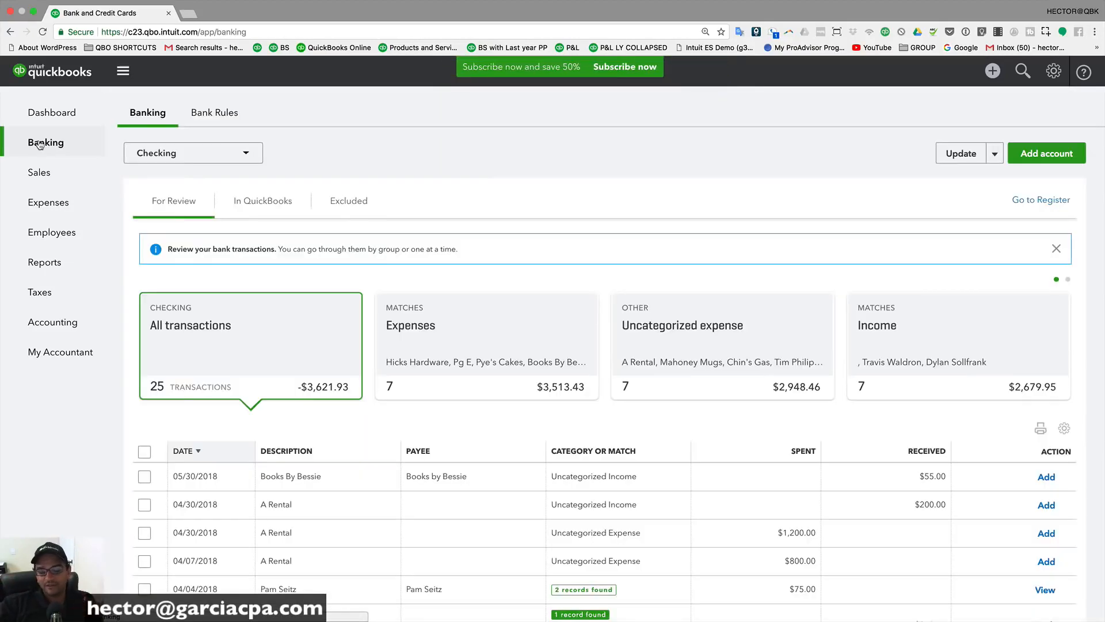
Step: Open This YTD Monthly Expenses from Custom Reports, go back, and choose Edit from its actions menu
left_click(47, 264)
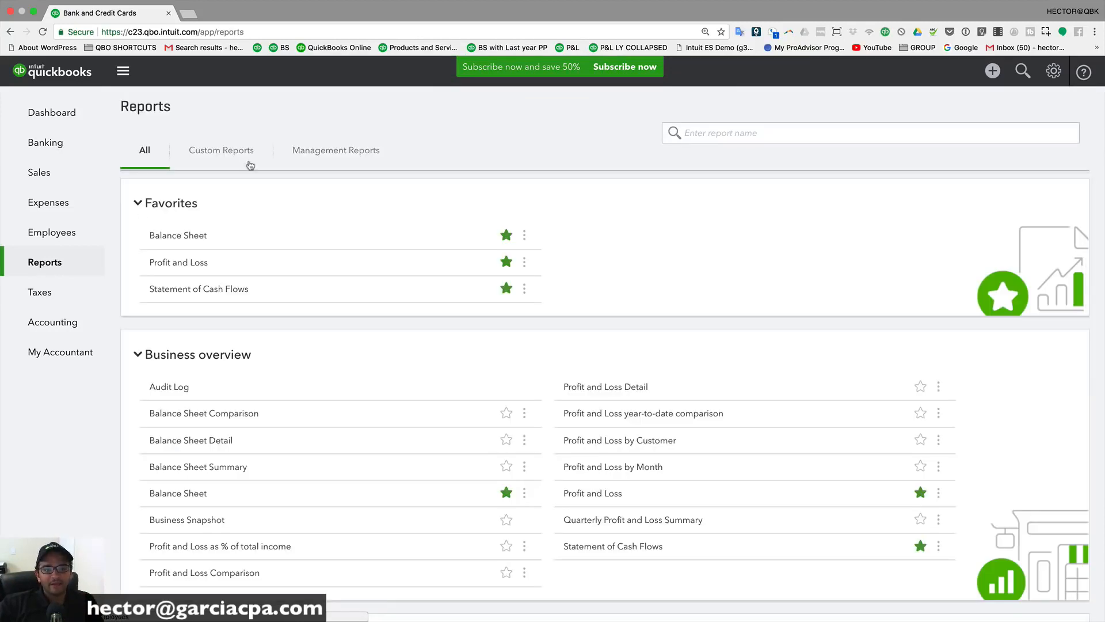
left_click(223, 151)
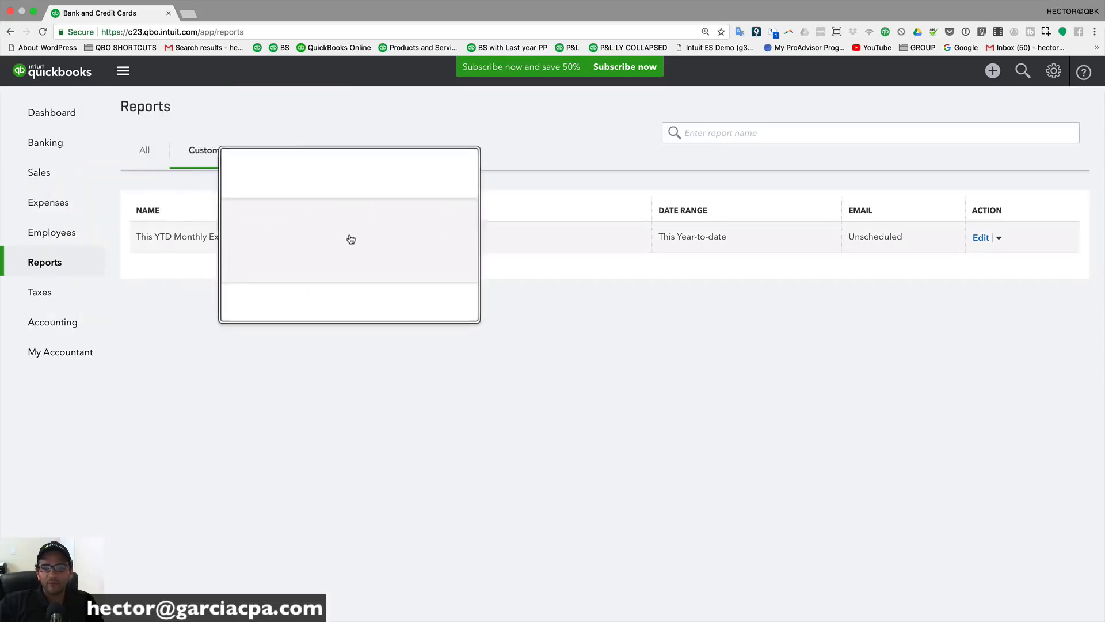
left_click(196, 238)
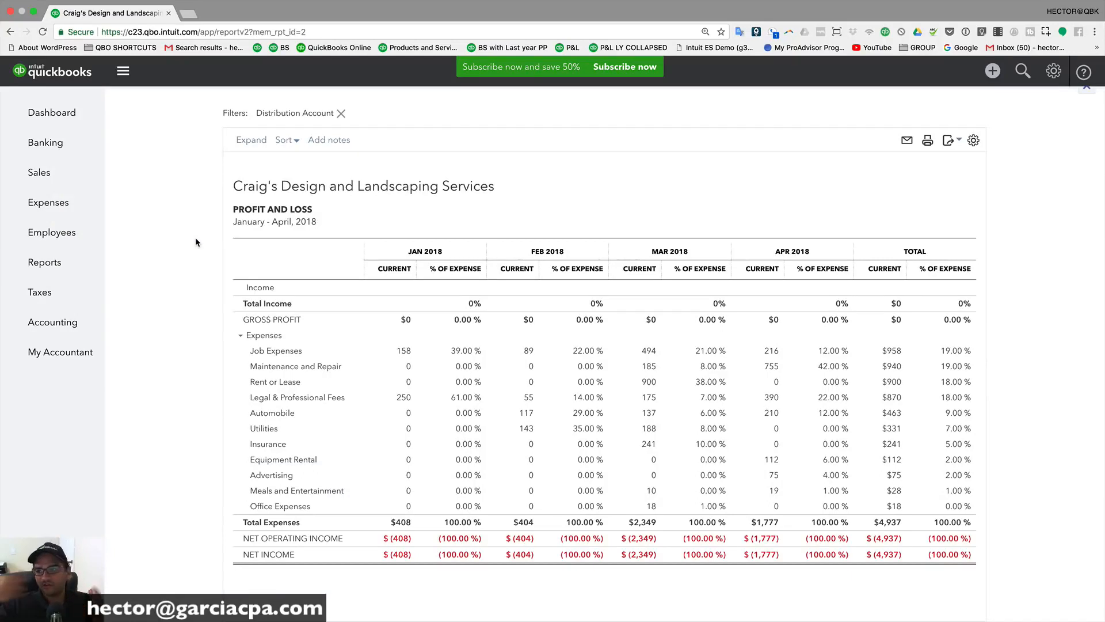
left_click(48, 263)
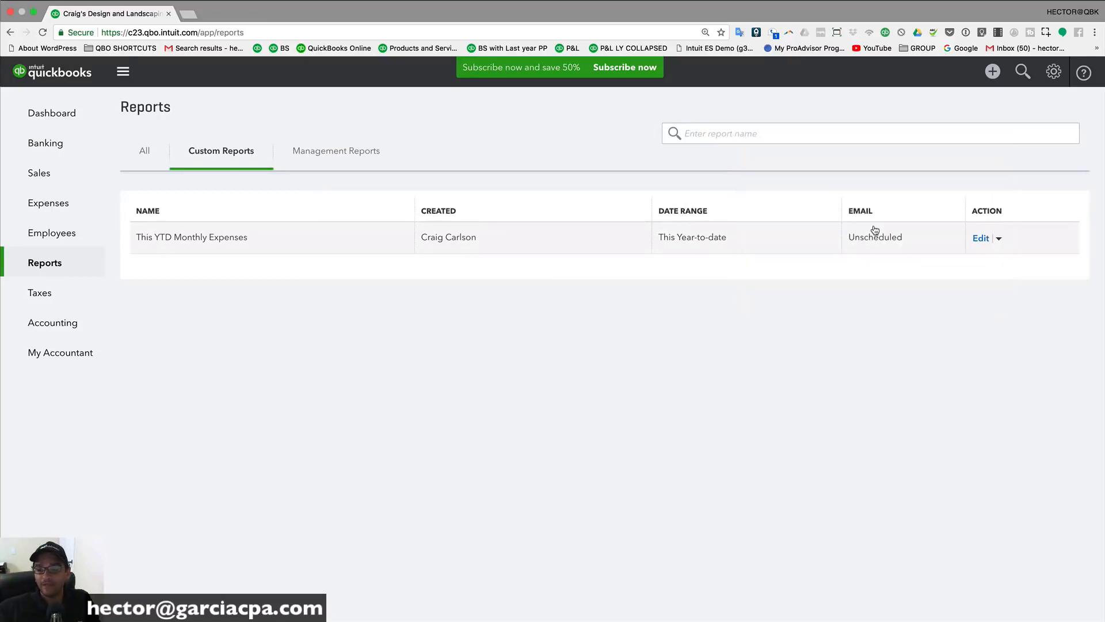
left_click(998, 238)
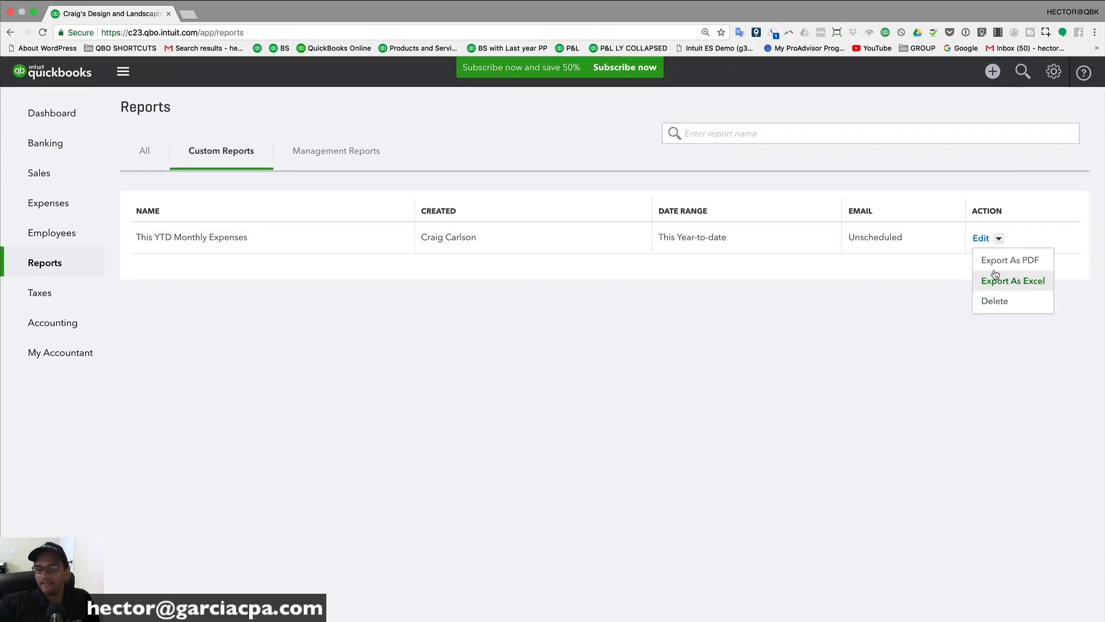
left_click(981, 238)
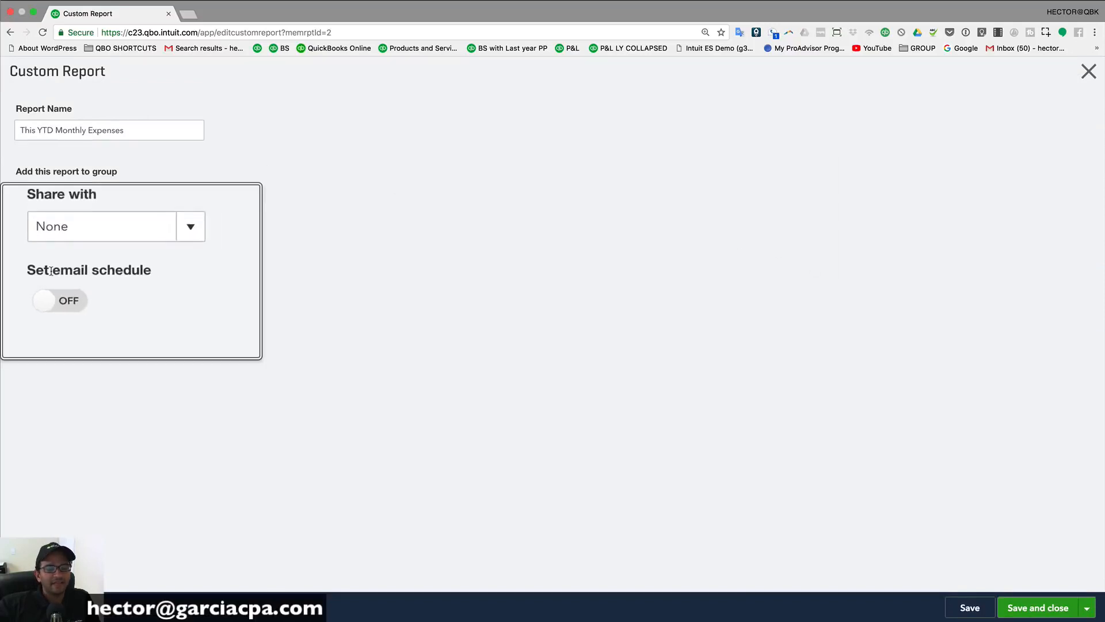
Step: Turn on the email schedule repeating Monthly on the Last Friday with no end date
left_click(36, 289)
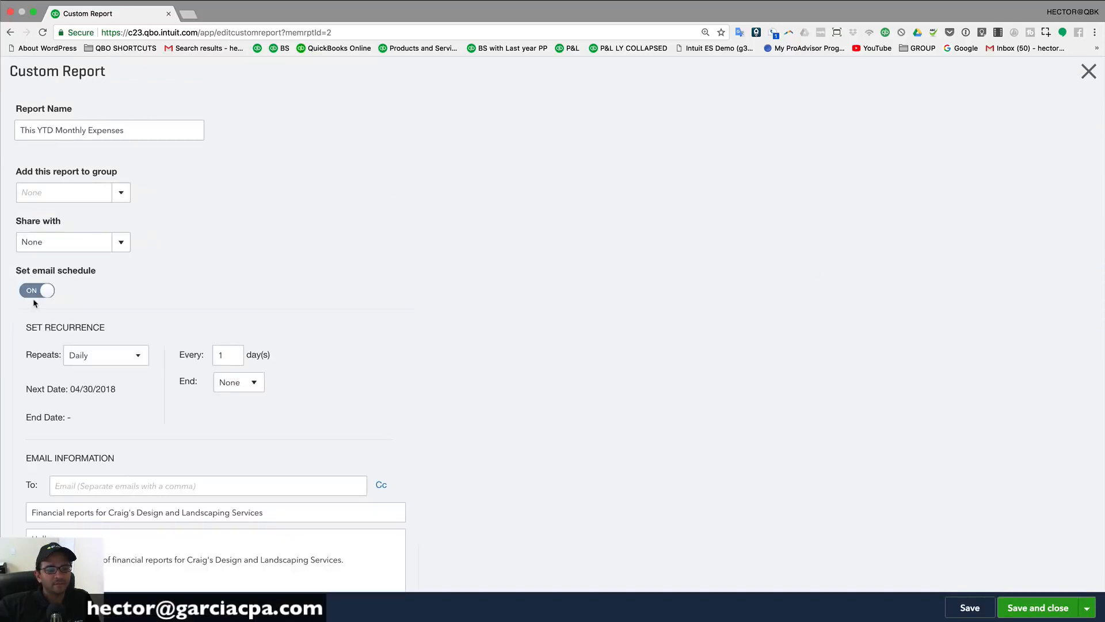
scroll(223, 398, "down", 2)
left_click(136, 275)
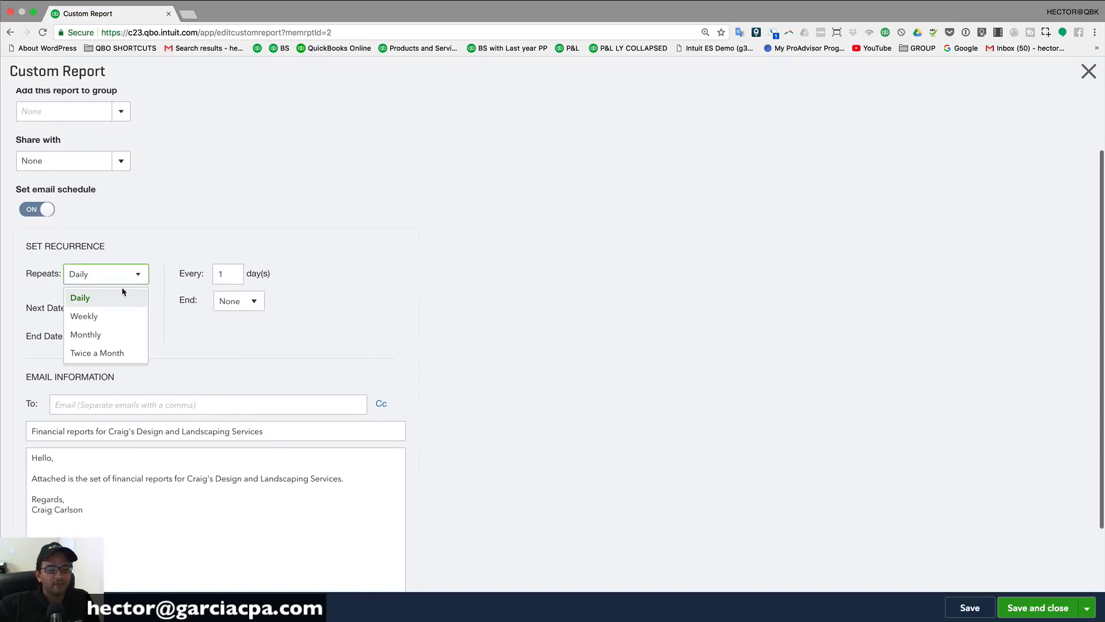
left_click(102, 333)
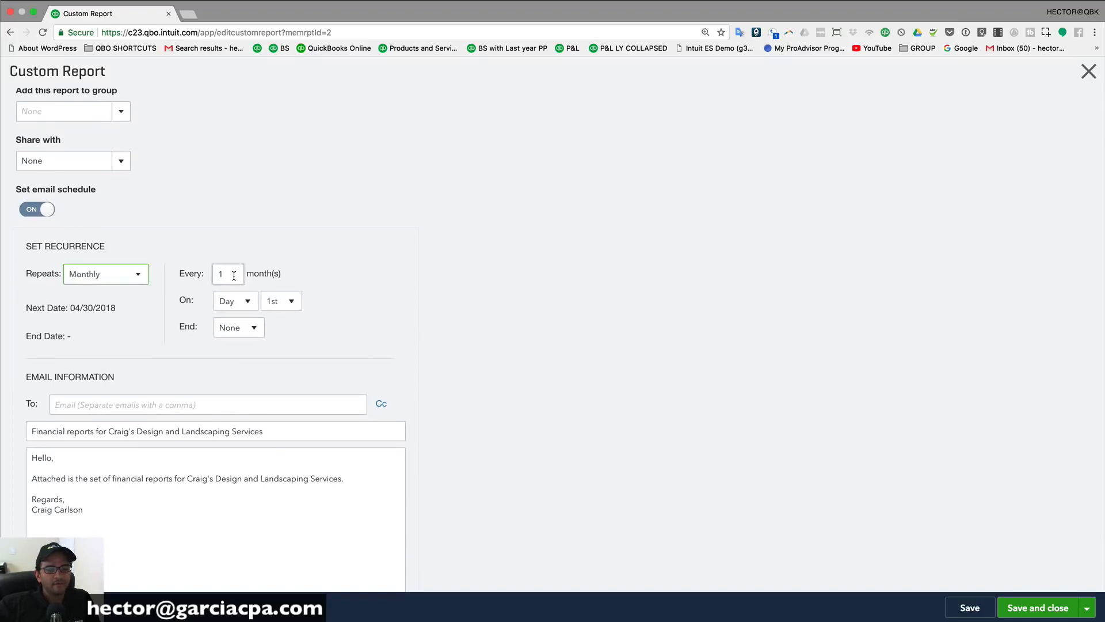
left_click(246, 301)
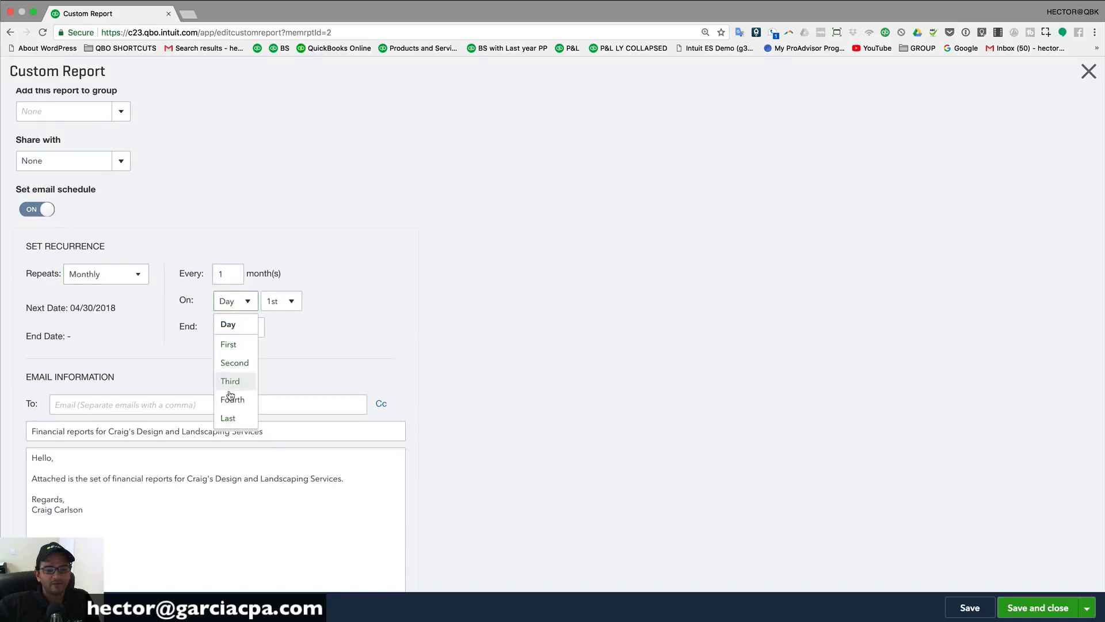
left_click(230, 417)
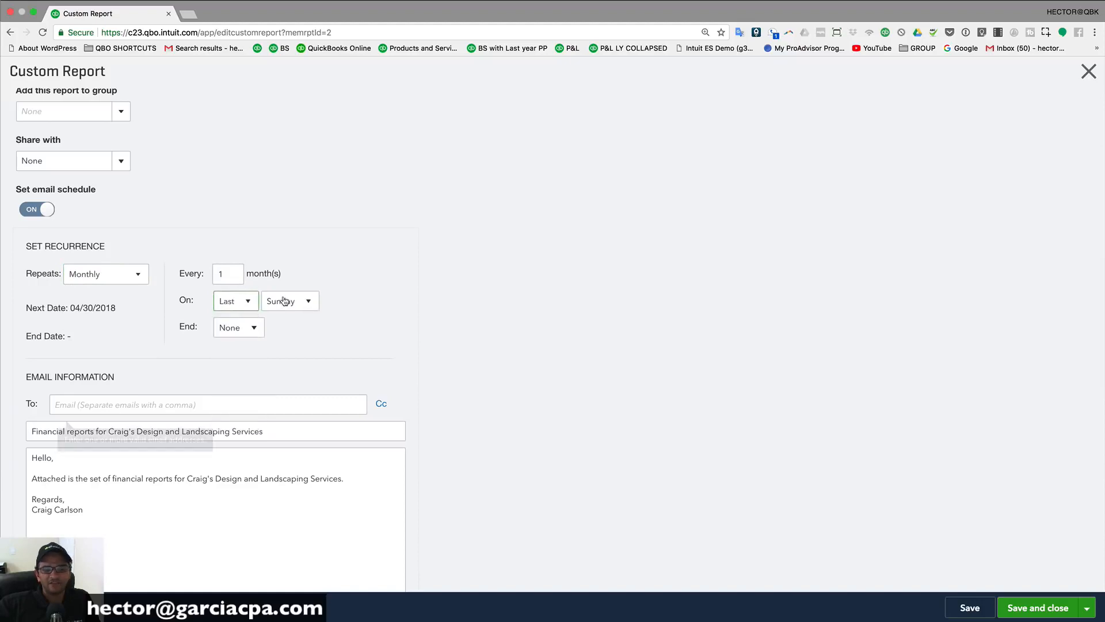
left_click(250, 303)
left_click(254, 301)
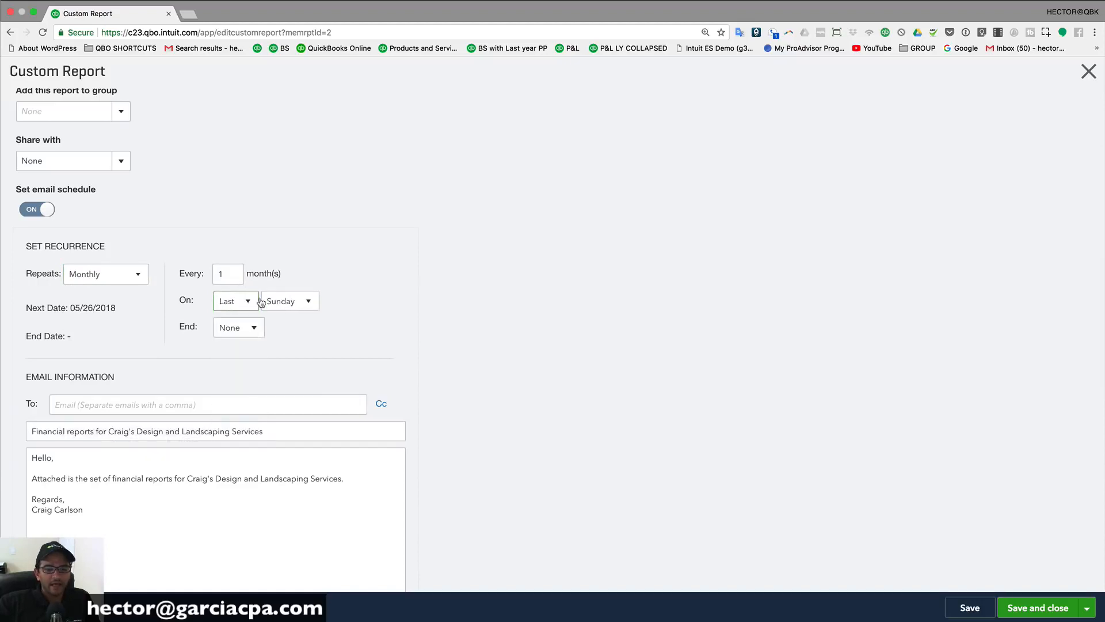
left_click(293, 300)
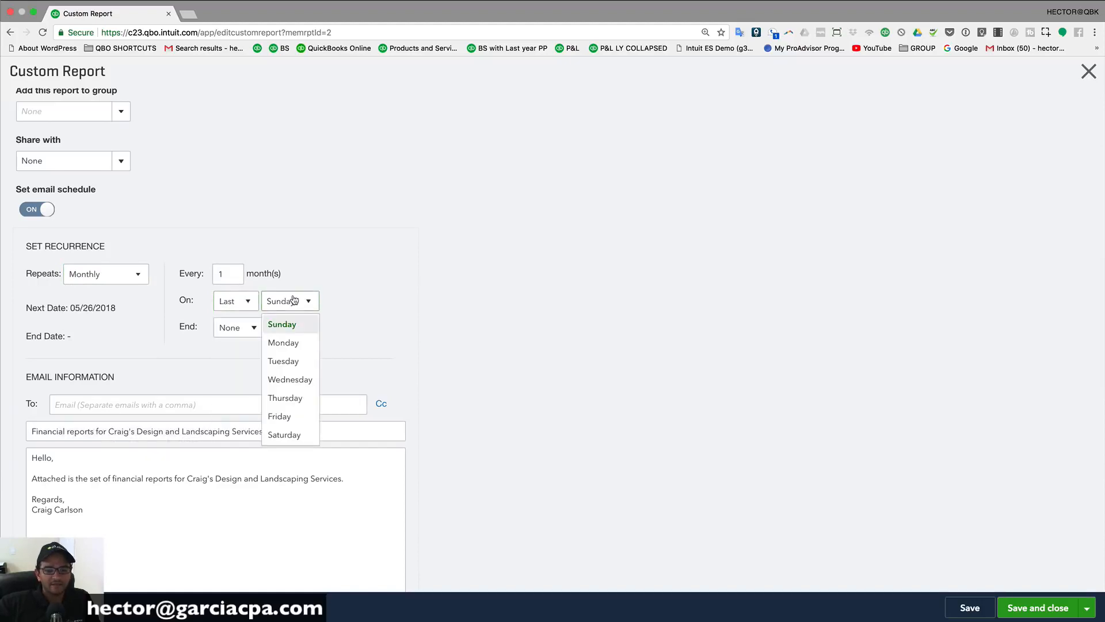
left_click(281, 417)
left_click(250, 328)
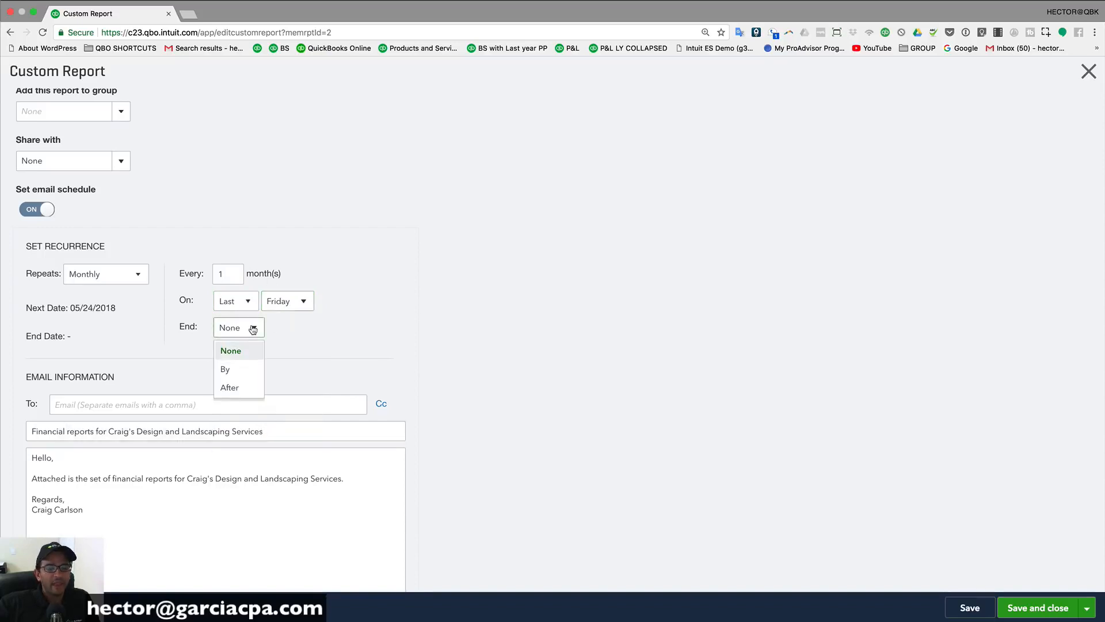
left_click(299, 337)
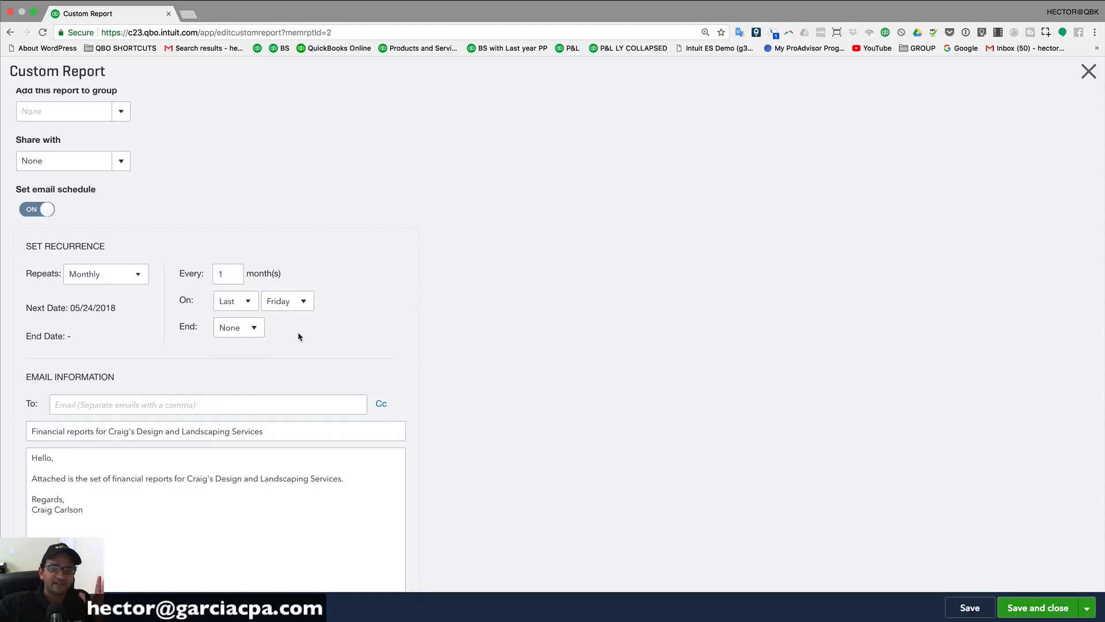
Step: Fill in the recipient's email address and save the scheduled report
left_click(211, 406)
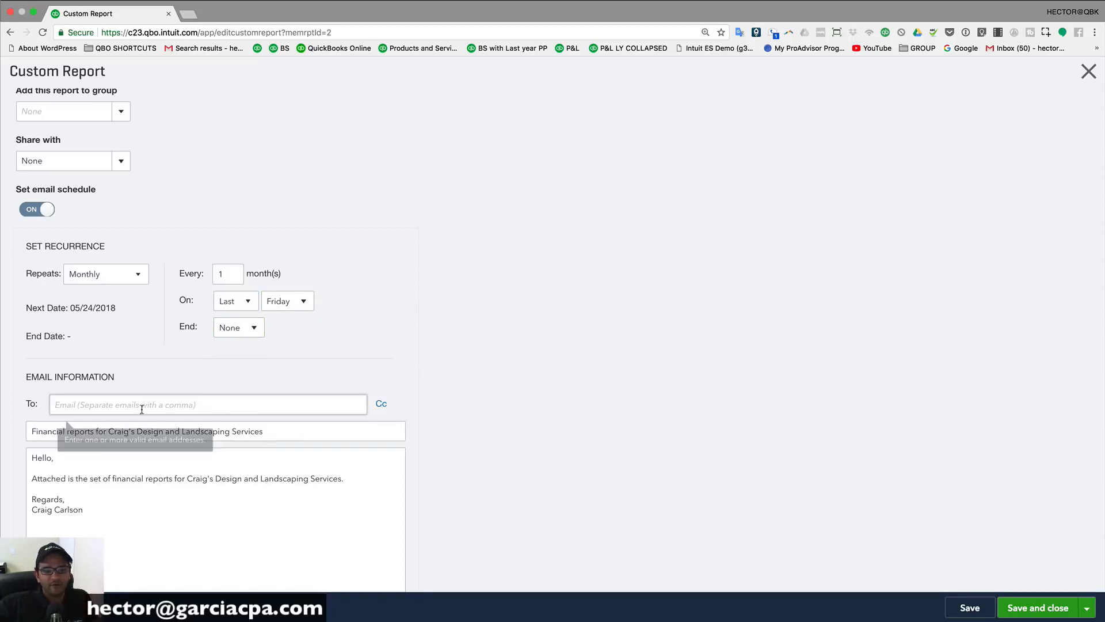
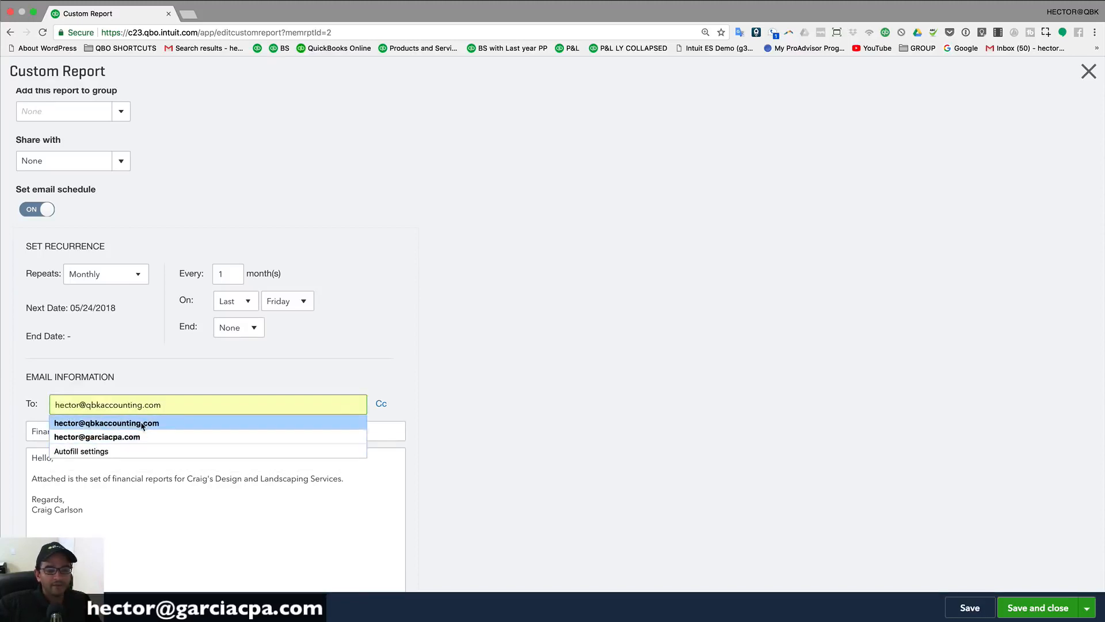
left_click(141, 424)
scroll(231, 448, "down", 1)
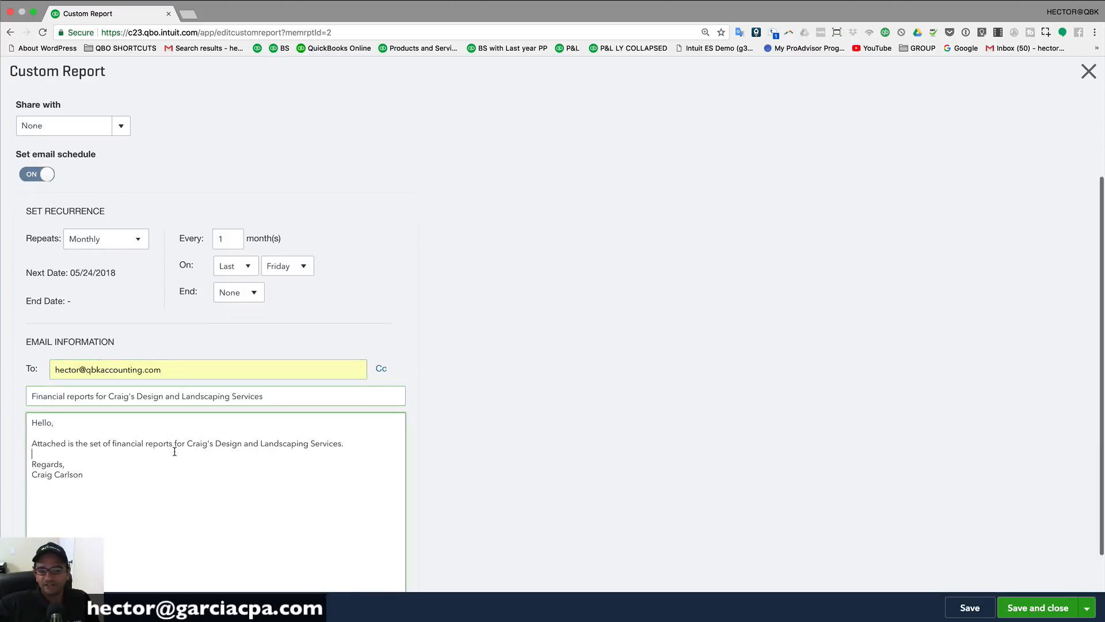
left_click(172, 448)
scroll(173, 449, "down", 1)
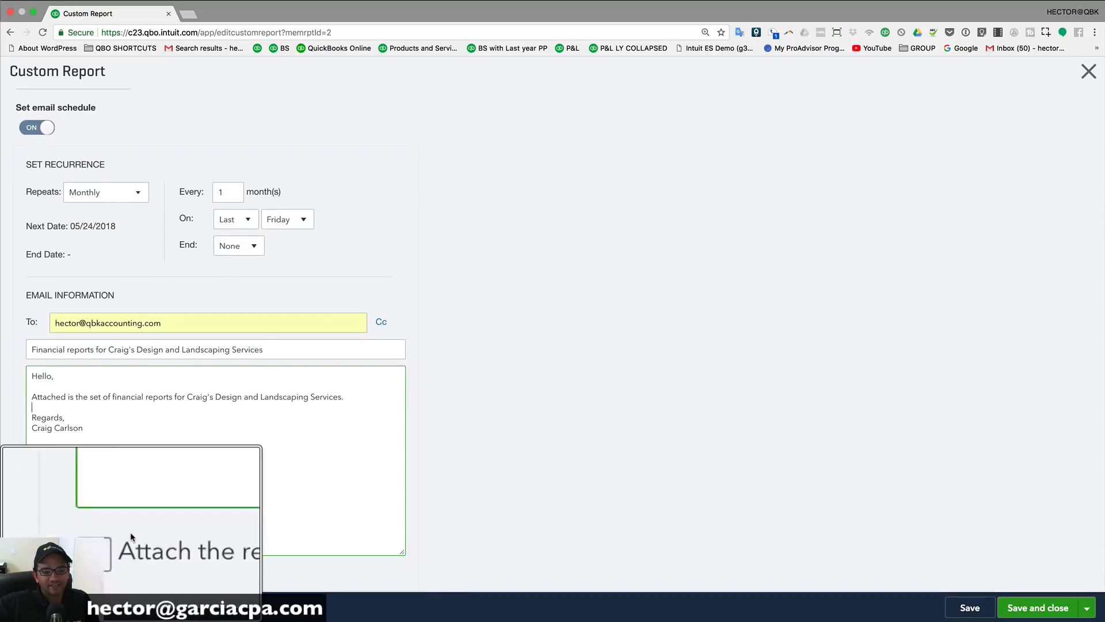
left_click(31, 571)
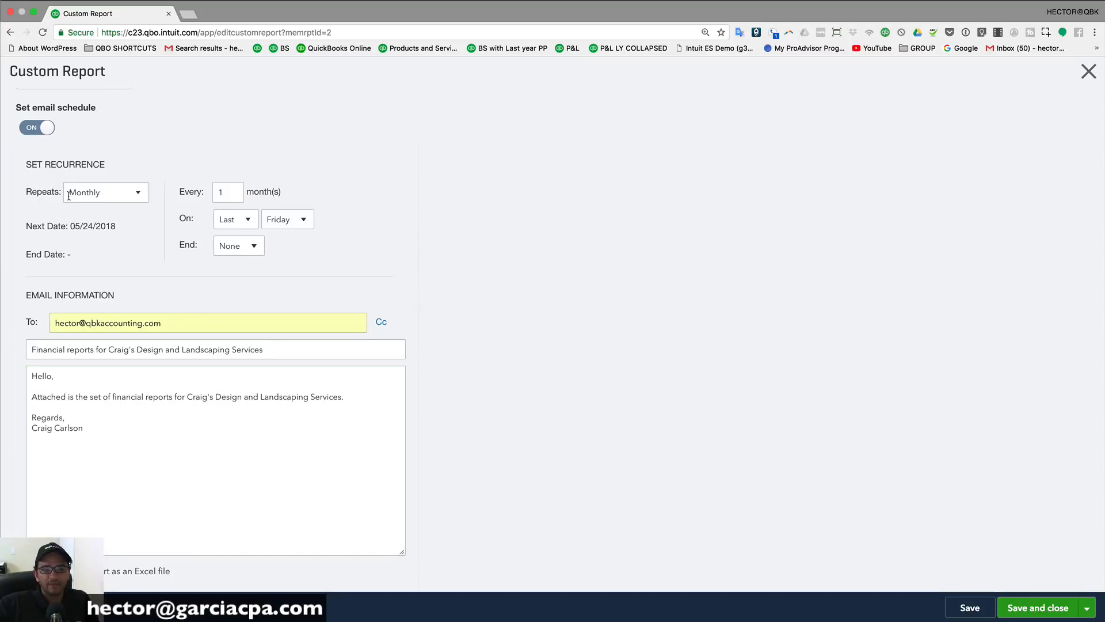
left_click(1044, 610)
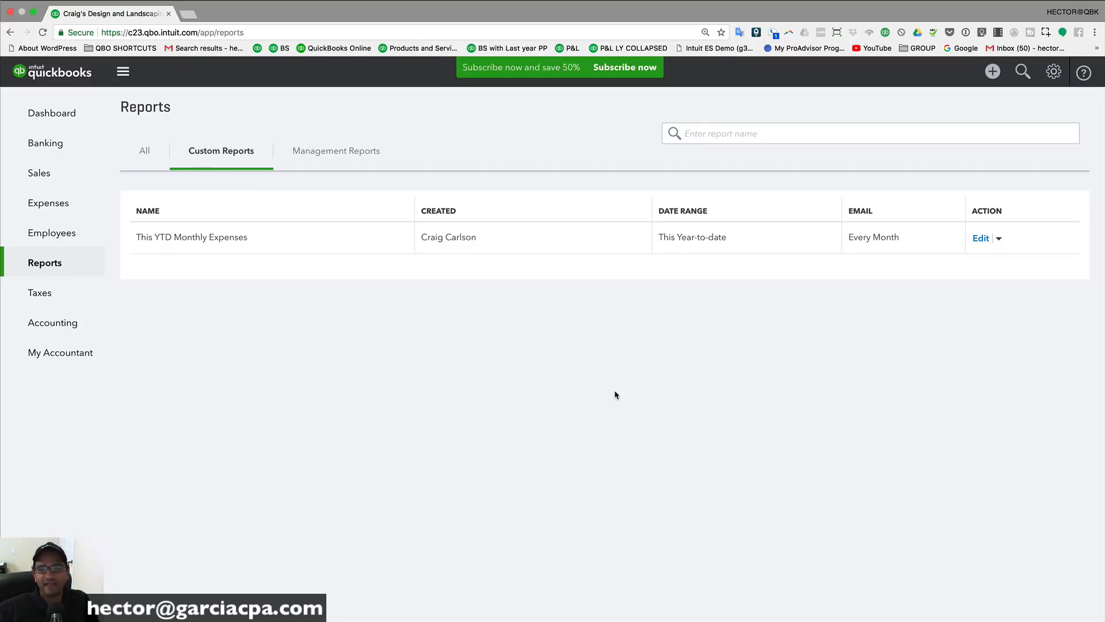
Step: Open the Balance Sheet, collapse it, and rerun with All Rows and All Columns shown
left_click(146, 152)
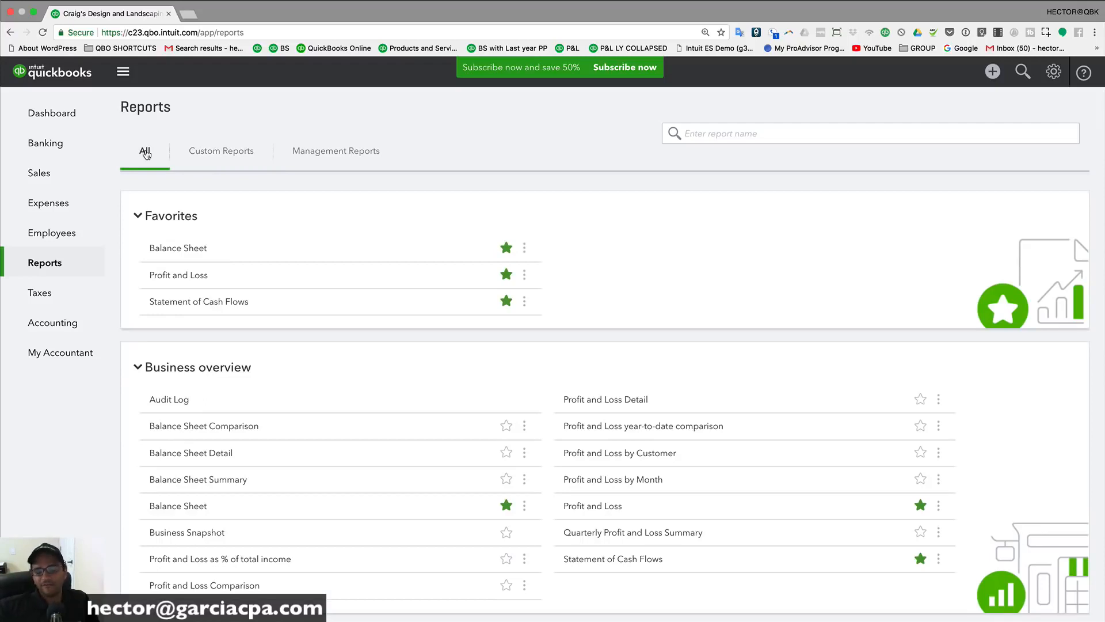
left_click(177, 246)
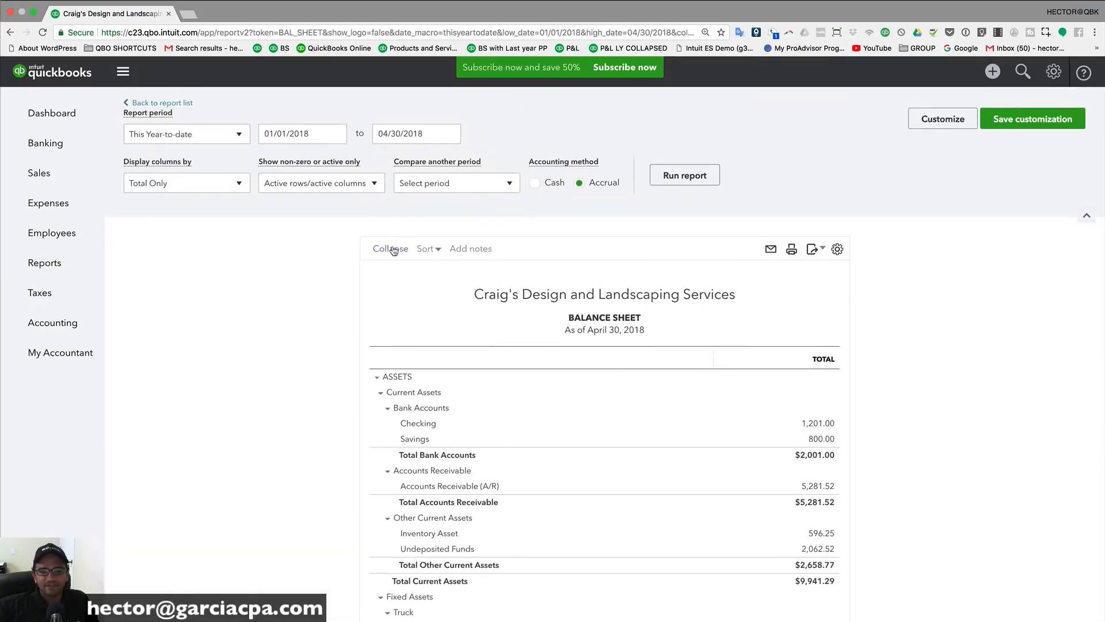
left_click(390, 249)
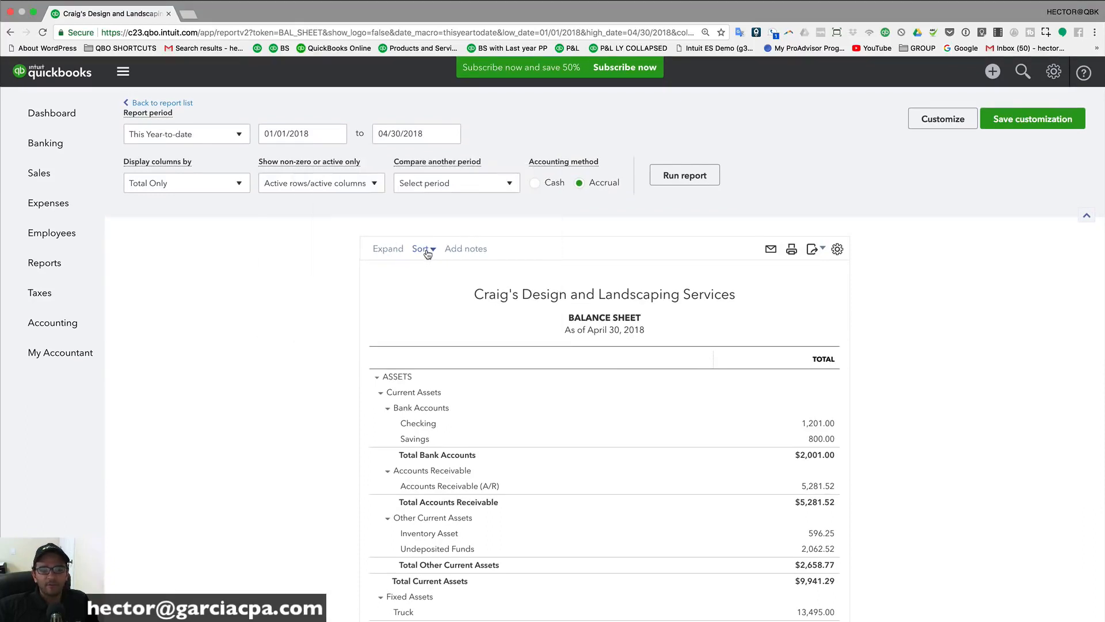
left_click(320, 183)
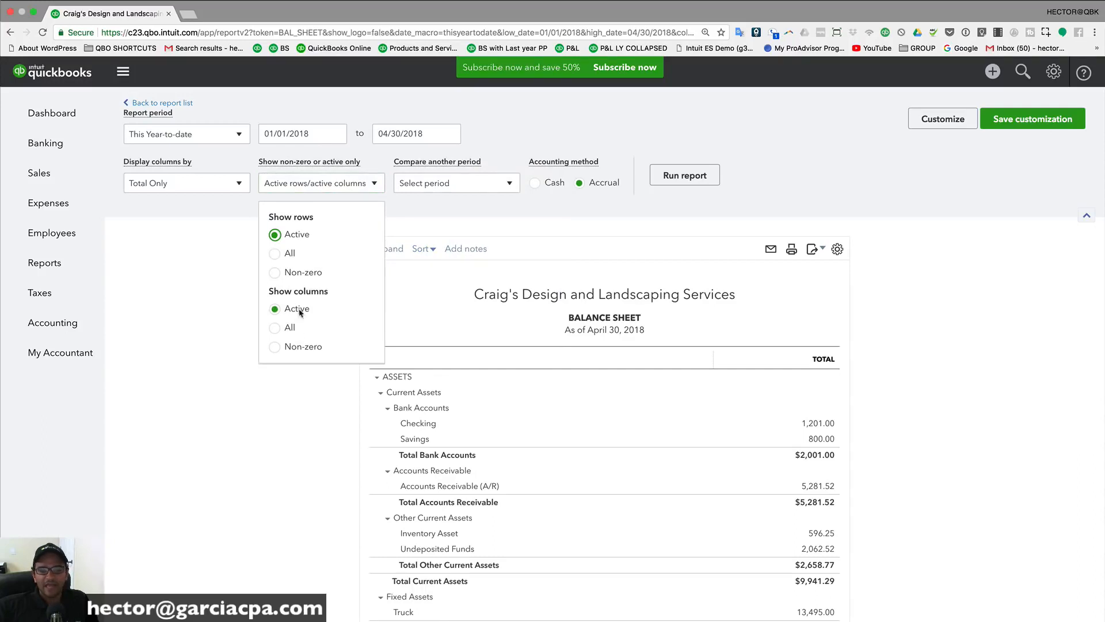
left_click(274, 254)
left_click(275, 327)
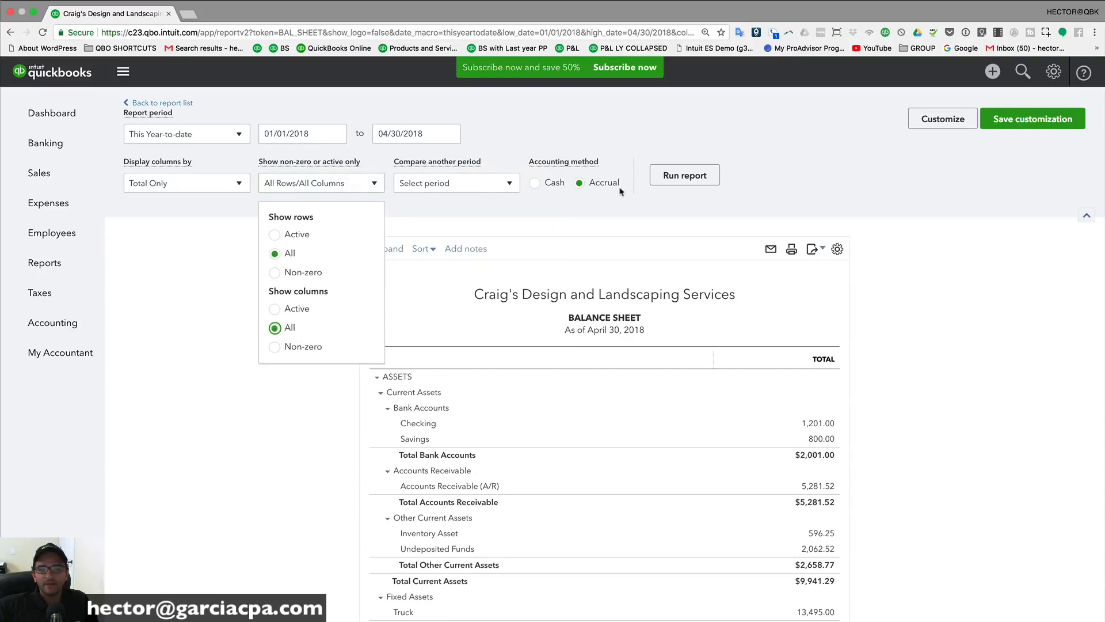
left_click(679, 175)
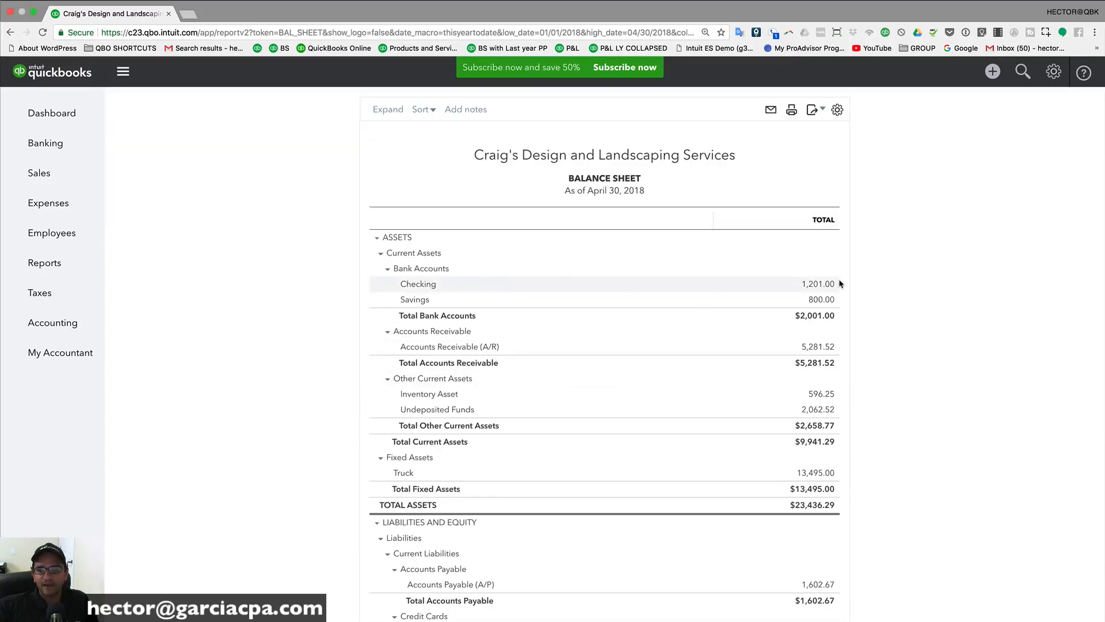
scroll(758, 332, "up", 5)
left_click(689, 177)
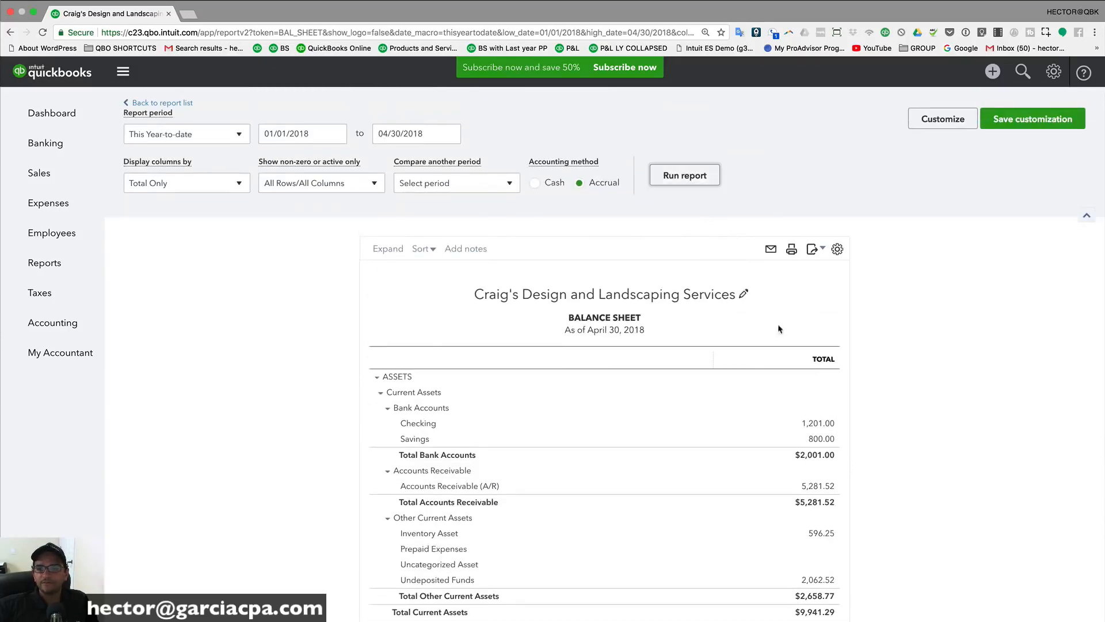
scroll(780, 329, "down", 3)
scroll(829, 418, "down", 4)
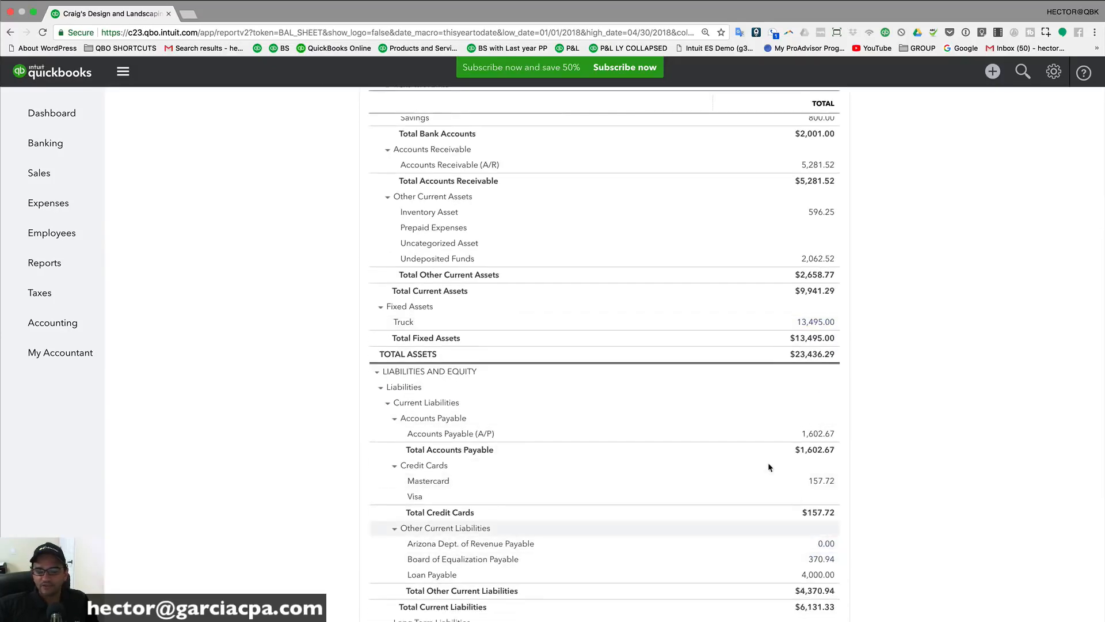
scroll(748, 443, "up", 7)
Step: Browse the column breakout, period comparison and date range options, keeping This Year-to-date
left_click(183, 182)
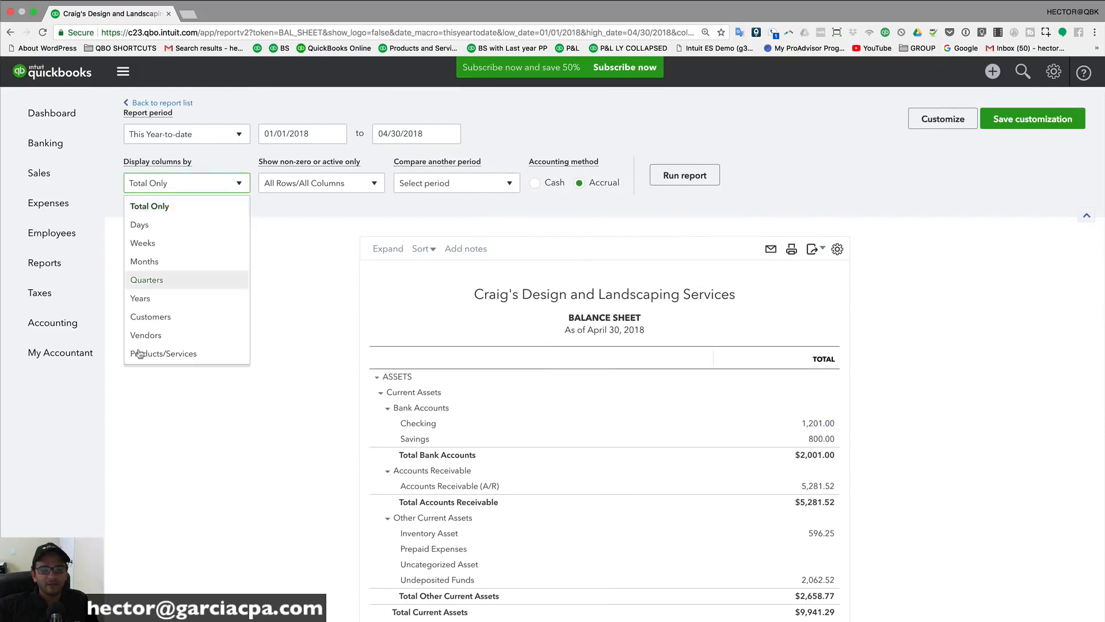
left_click(487, 185)
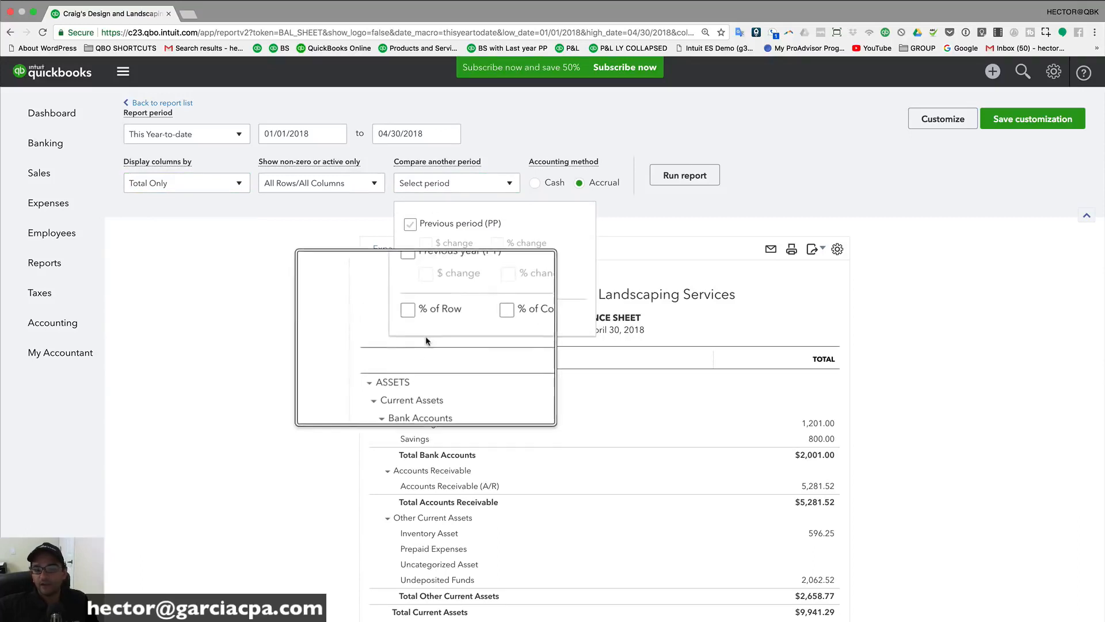
left_click(432, 183)
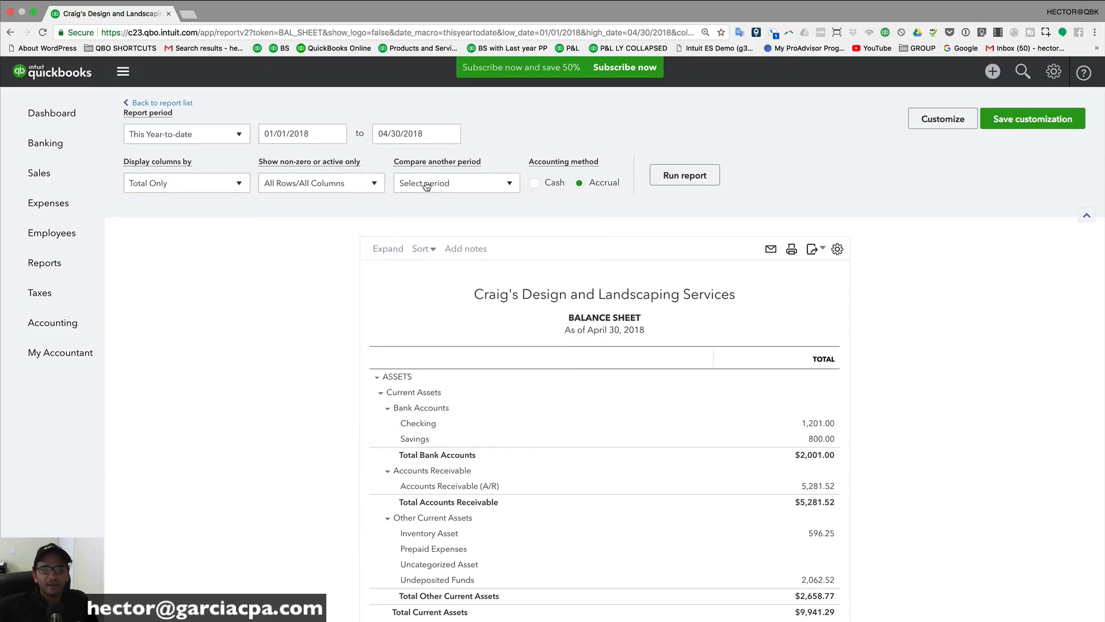
left_click(183, 136)
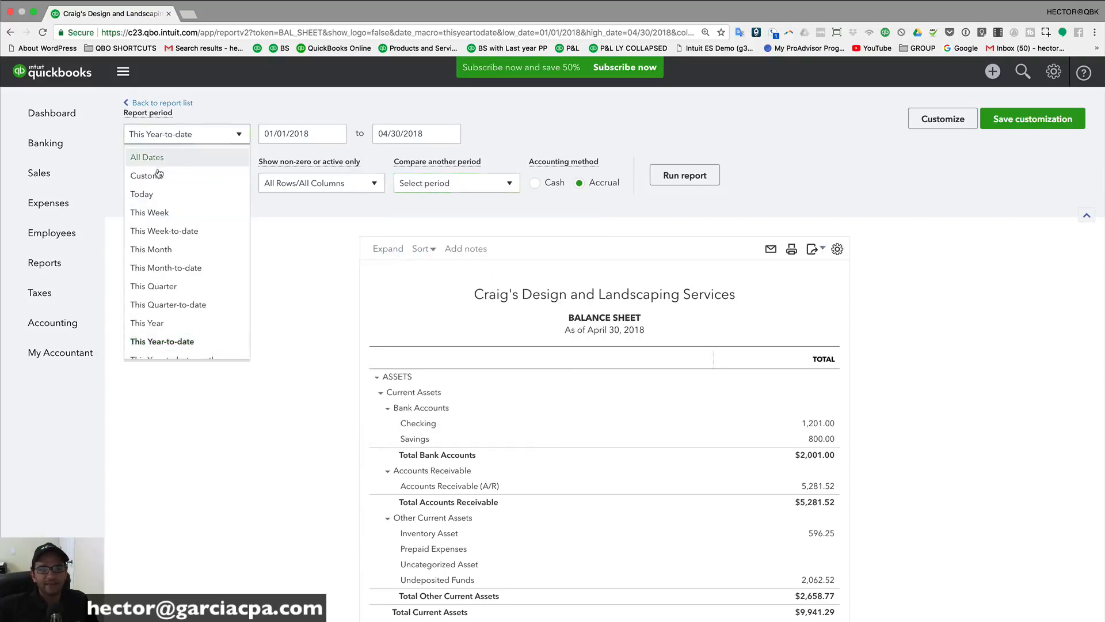
left_click(185, 136)
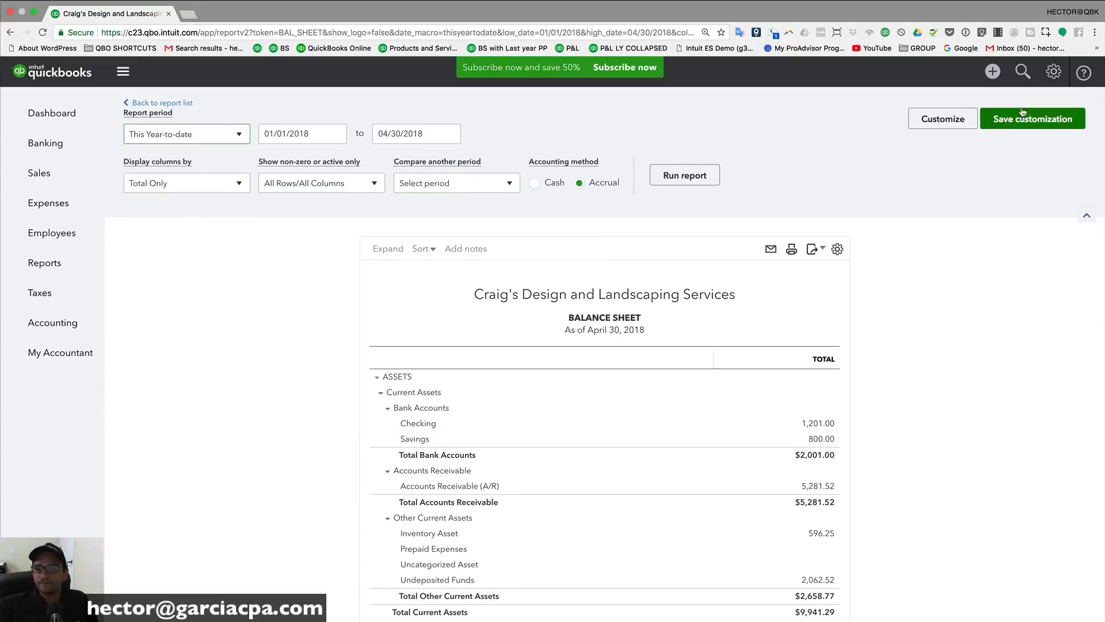
Step: Look over the Balance Sheet's Customize filters without changing anything, then return to the Reports list
left_click(951, 118)
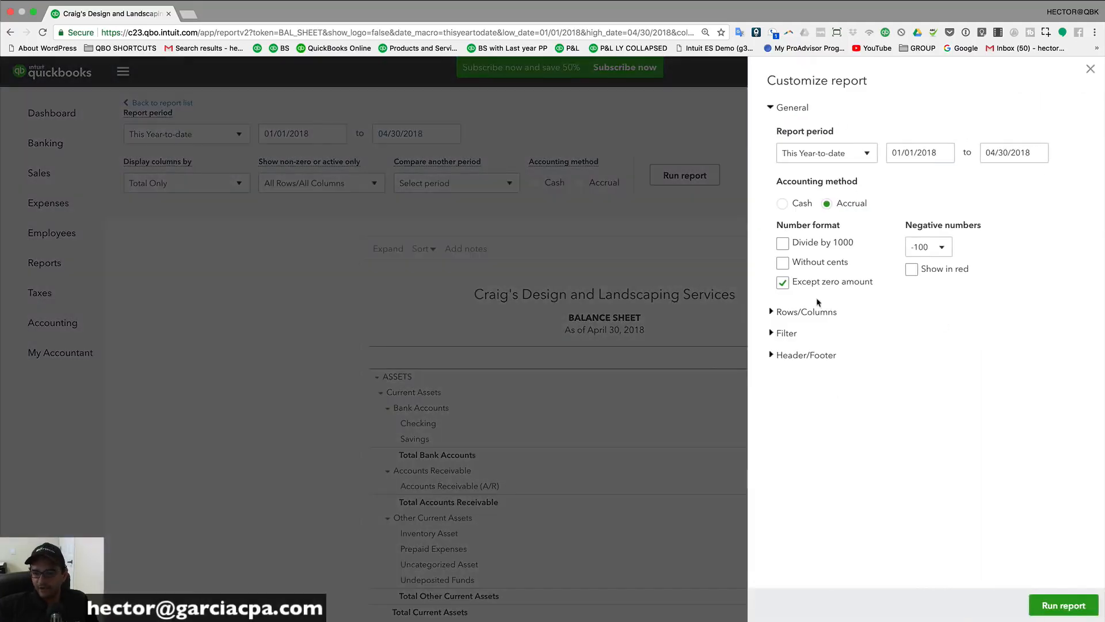
left_click(774, 336)
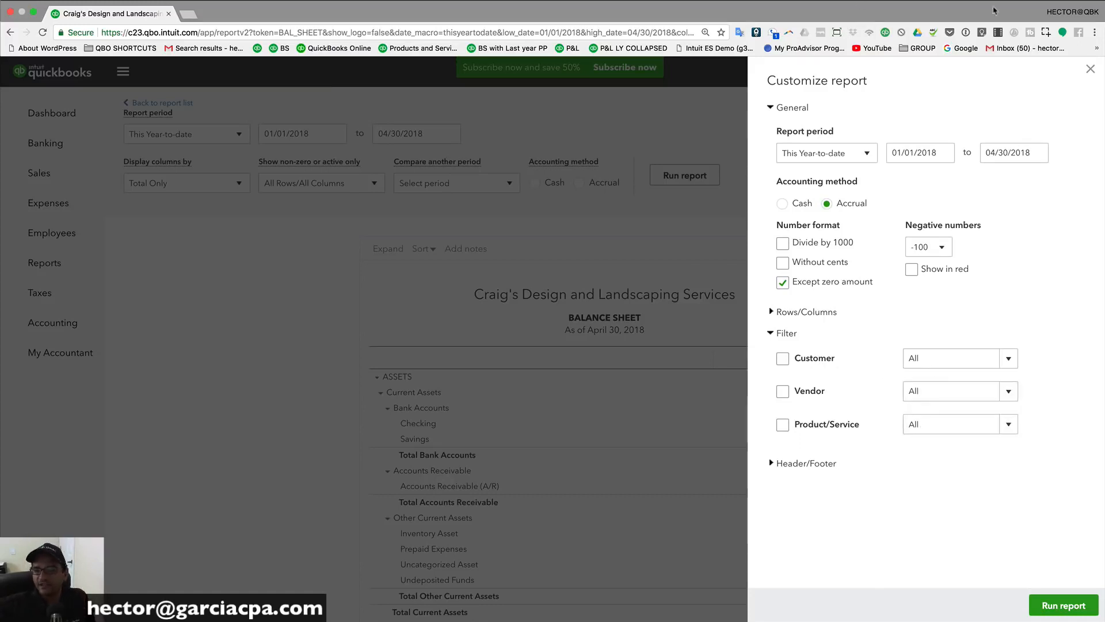
left_click(1092, 70)
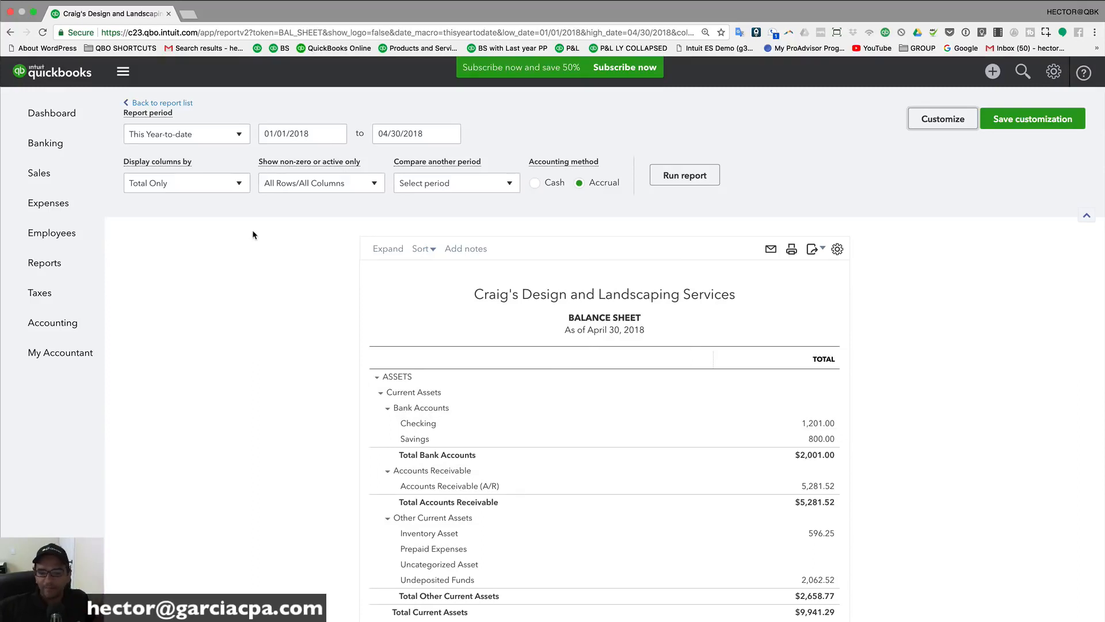
left_click(164, 103)
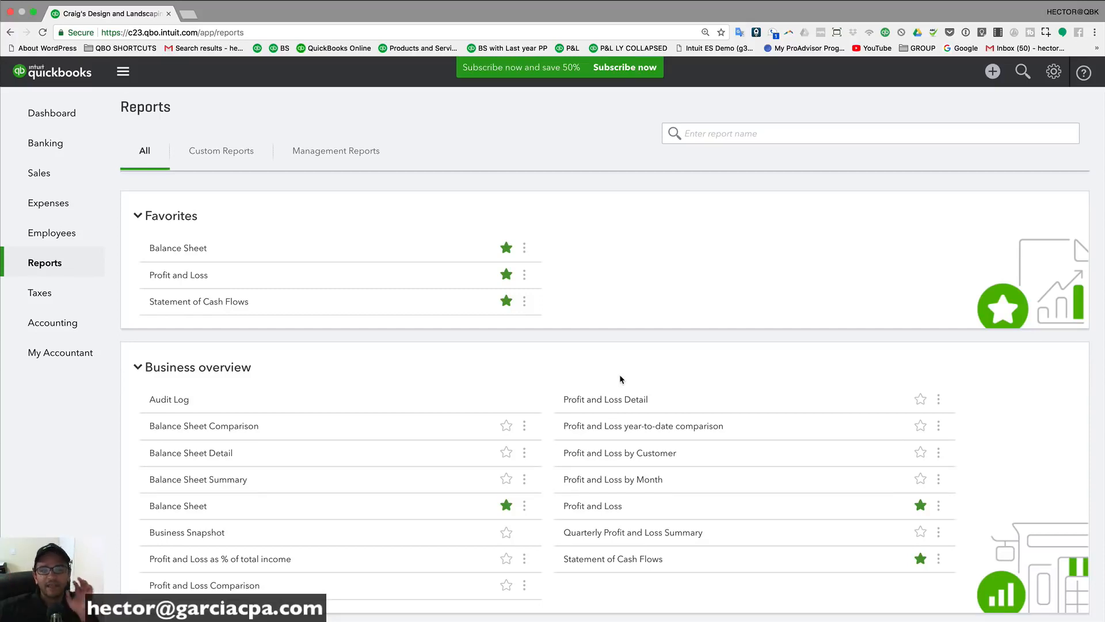
Step: Expand the For my accountant group on the Reports page to list General Ledger and Trial Balance
scroll(379, 426, "down", 3)
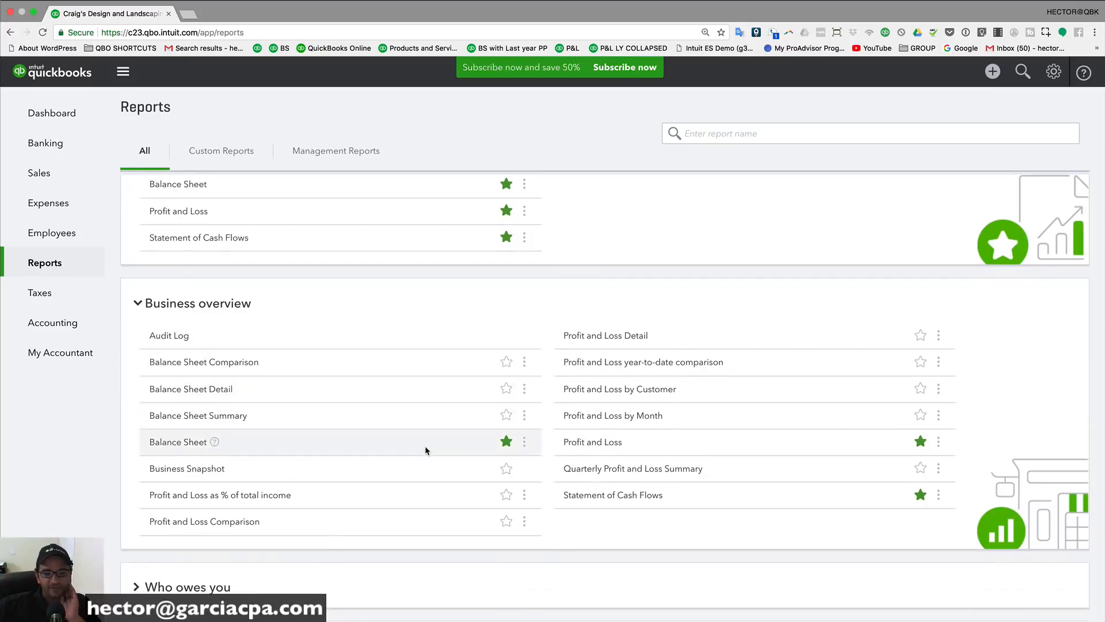
scroll(579, 479, "down", 2)
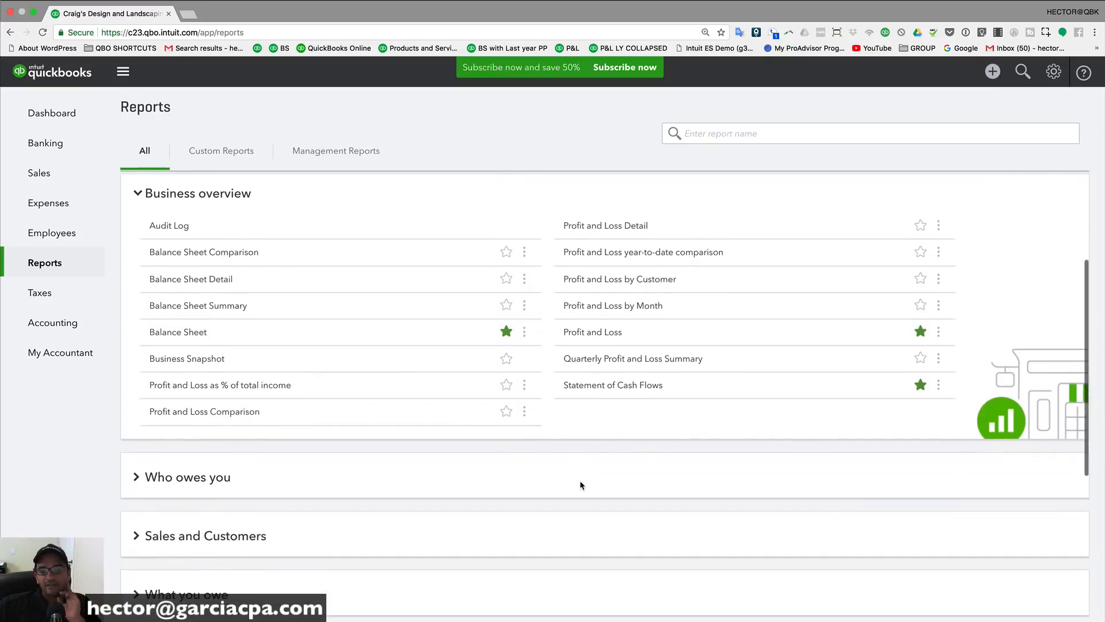
scroll(579, 480, "down", 6)
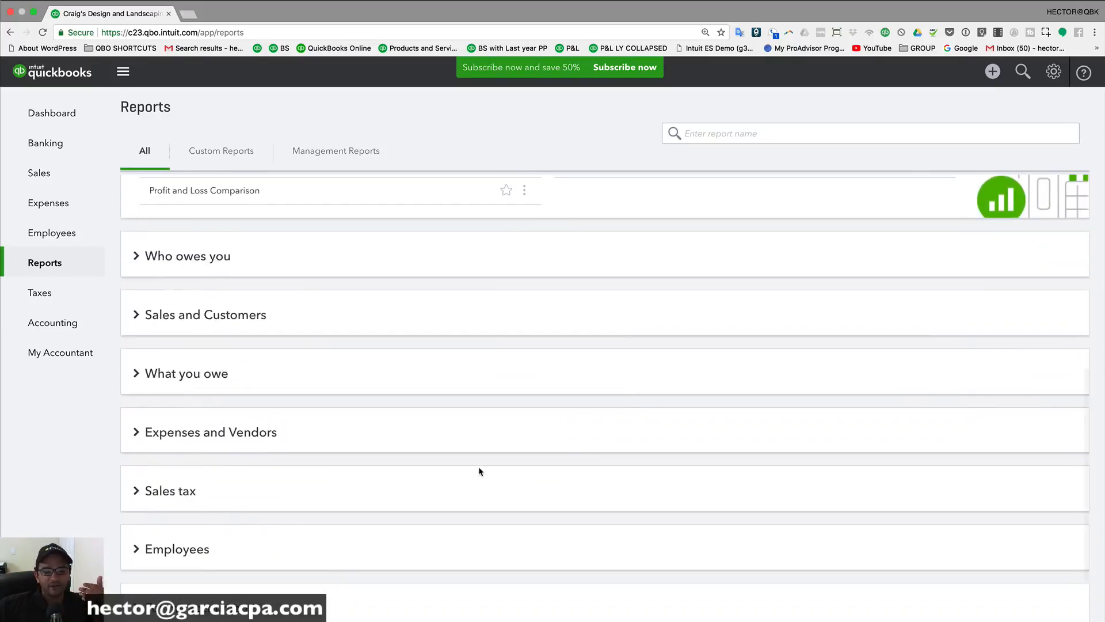
scroll(479, 469, "down", 2)
left_click(214, 532)
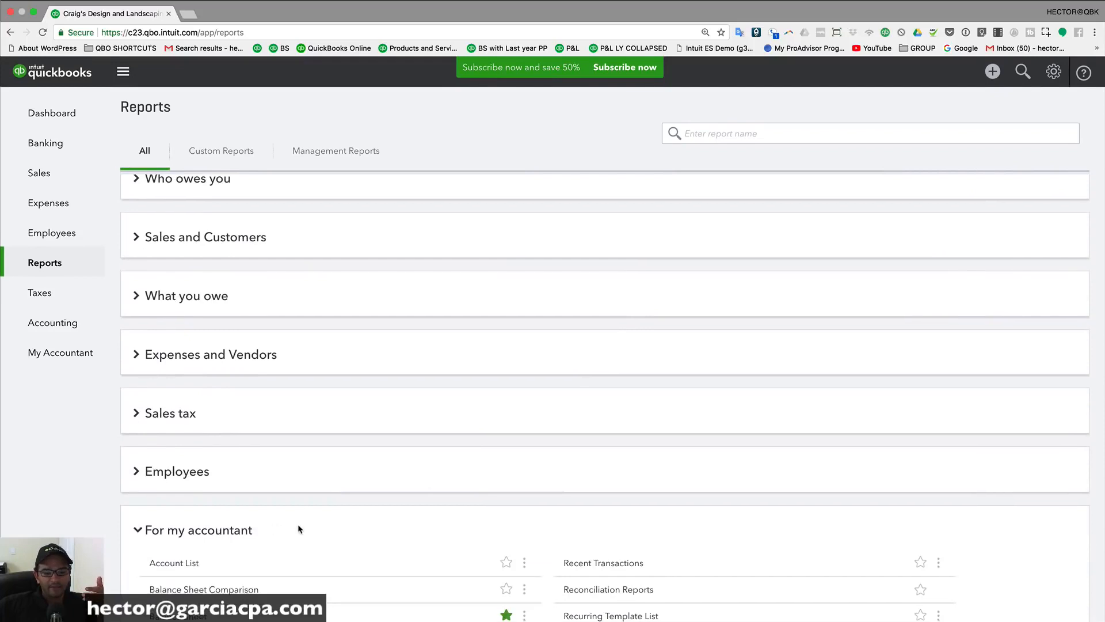
scroll(259, 460, "down", 4)
scroll(218, 401, "down", 1)
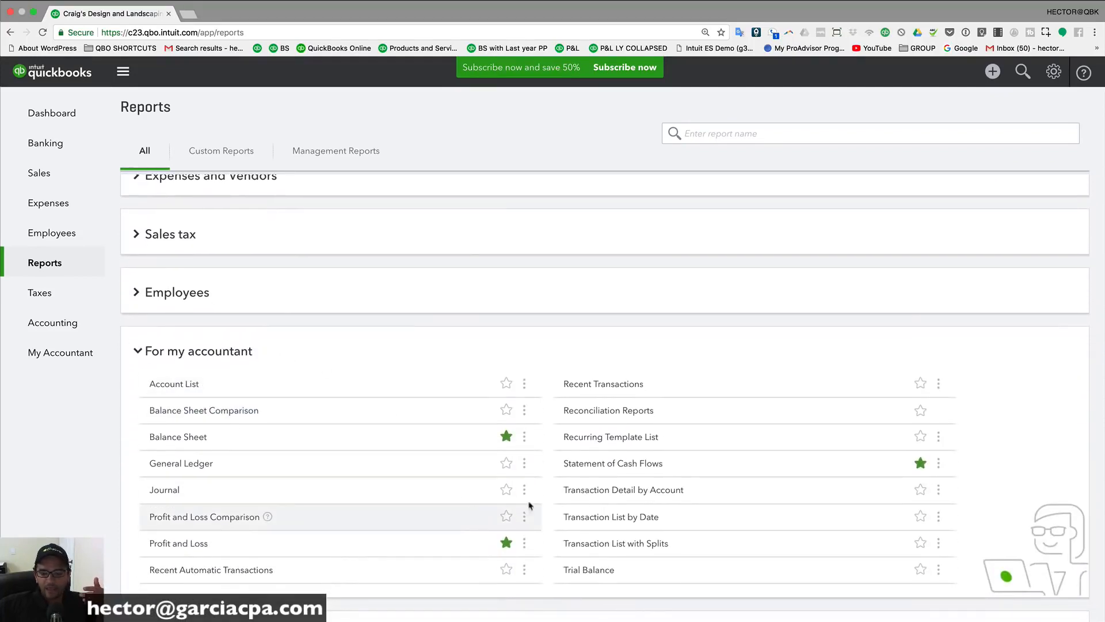
Step: Run the April 2018 Transaction List by Date grouped by Transaction Type and review its groups
left_click(613, 518)
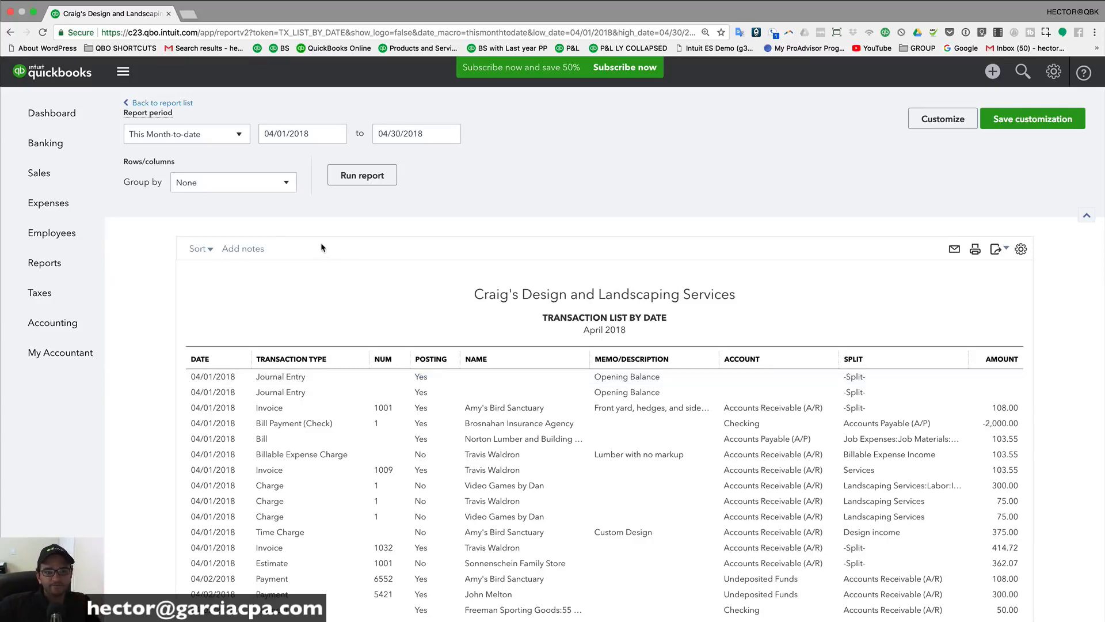
left_click(218, 185)
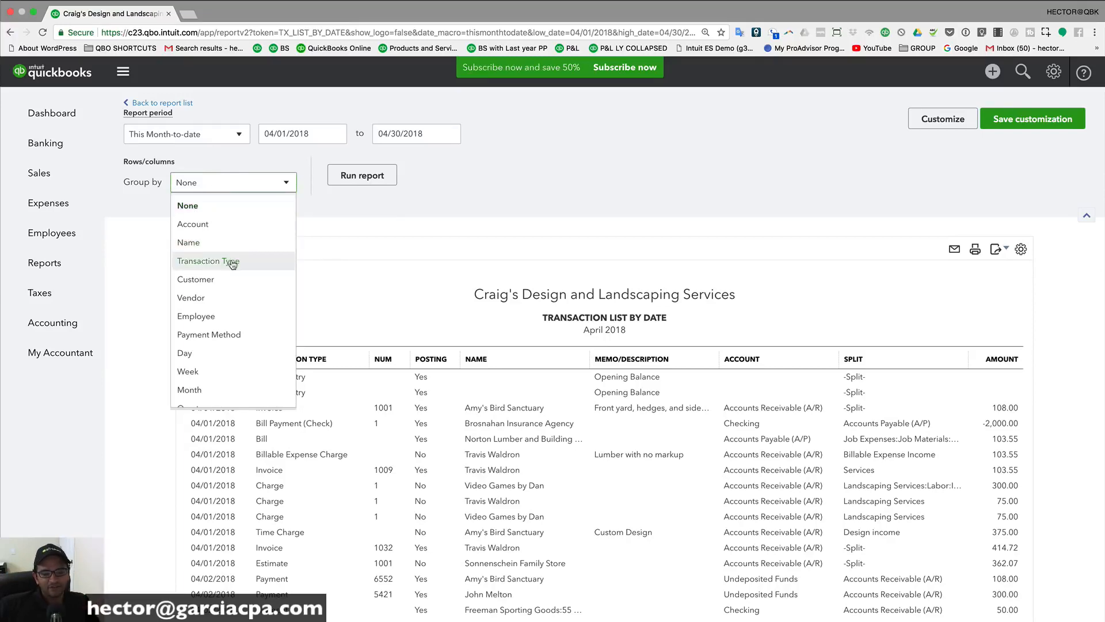
left_click(231, 262)
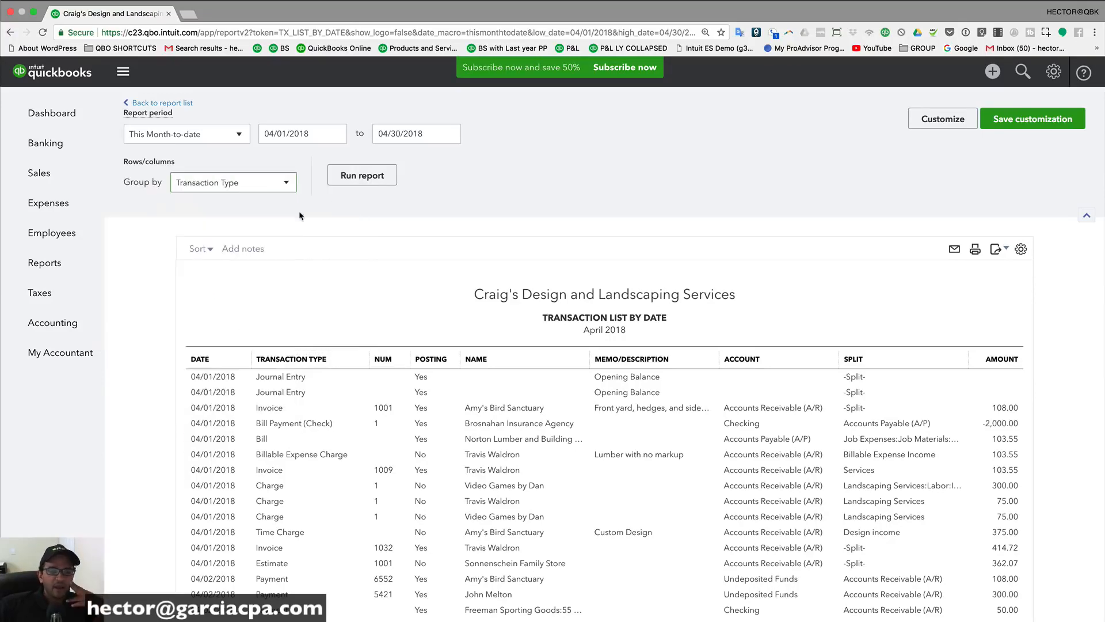
left_click(371, 175)
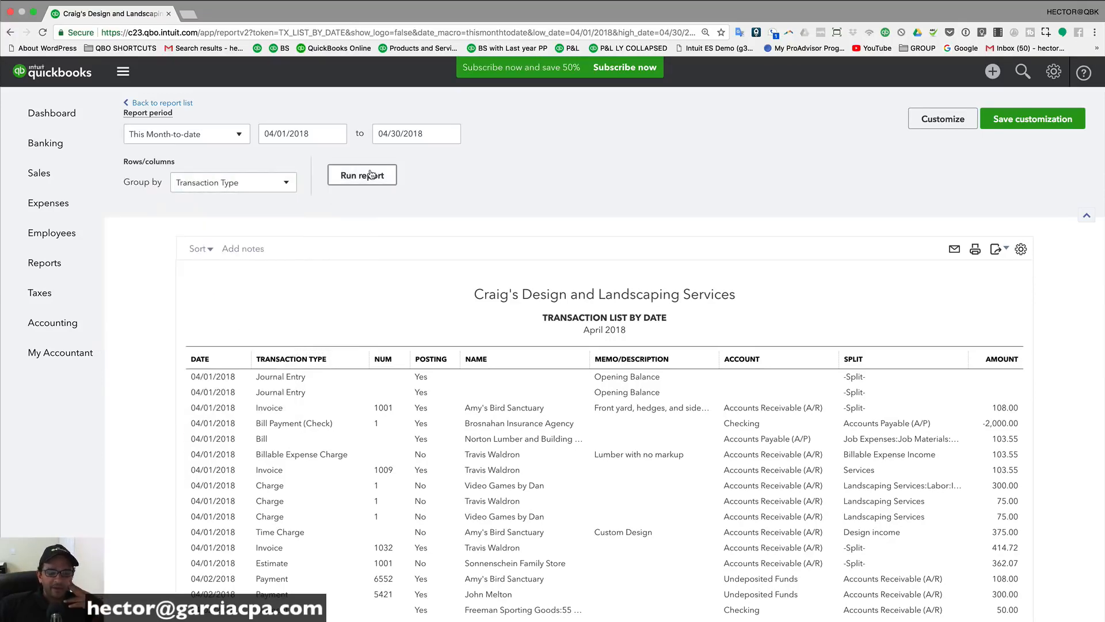
scroll(368, 242, "down", 2)
scroll(361, 287, "down", 1)
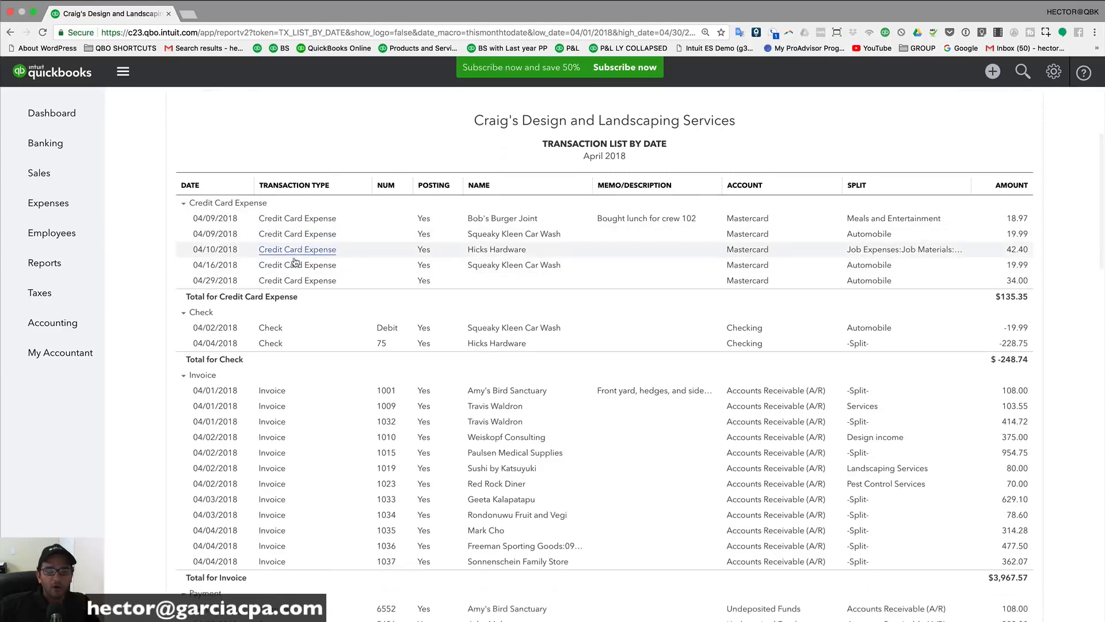
scroll(291, 335, "down", 5)
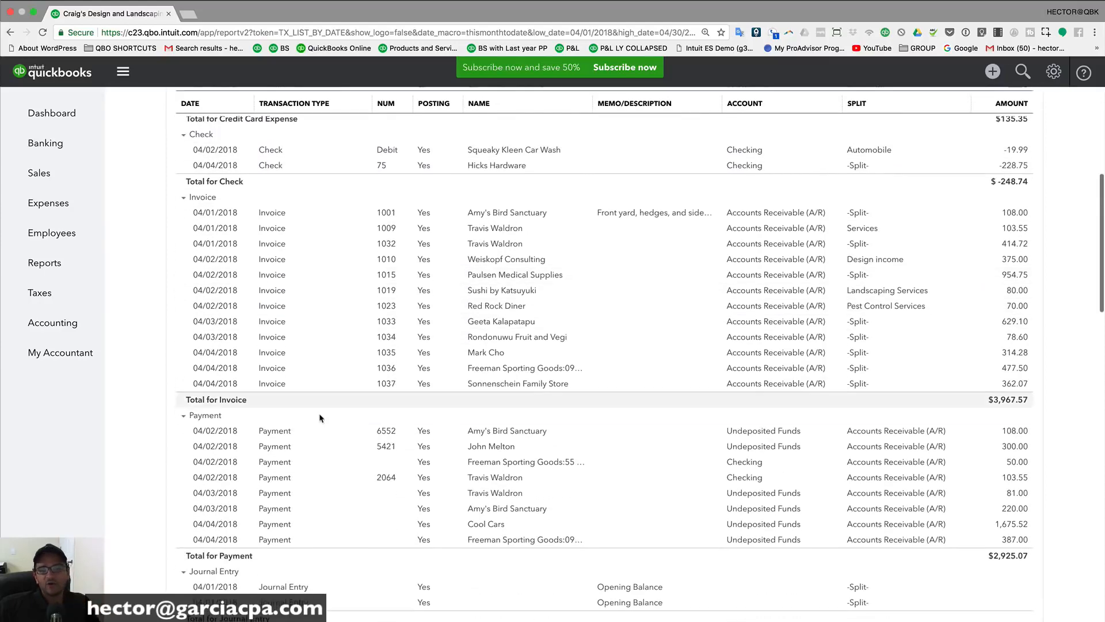
scroll(288, 374, "down", 1)
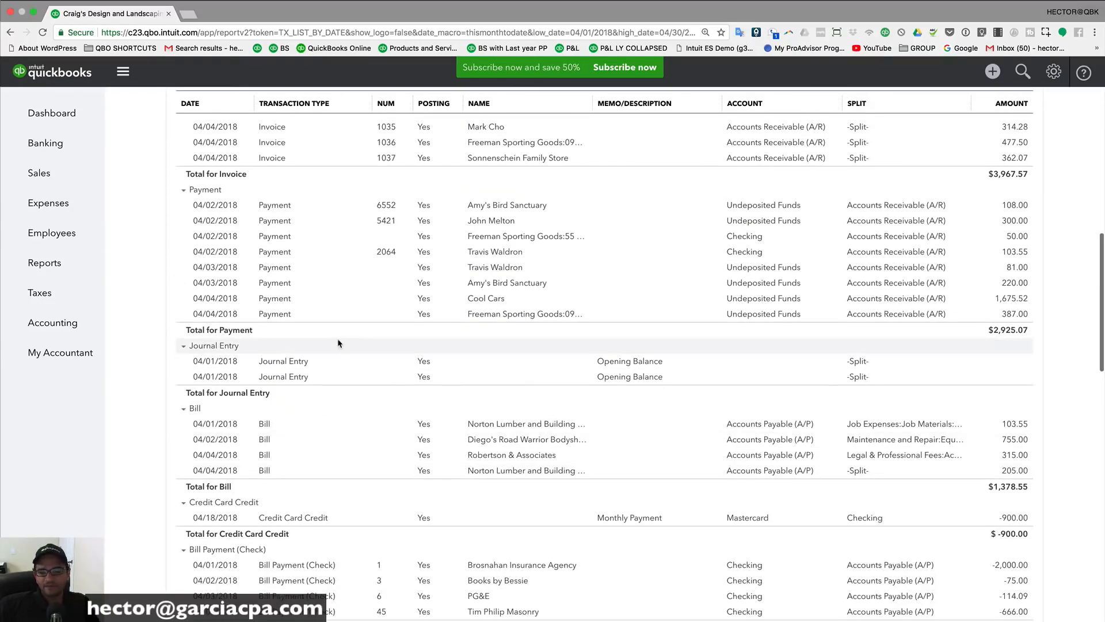
scroll(338, 342, "up", 10)
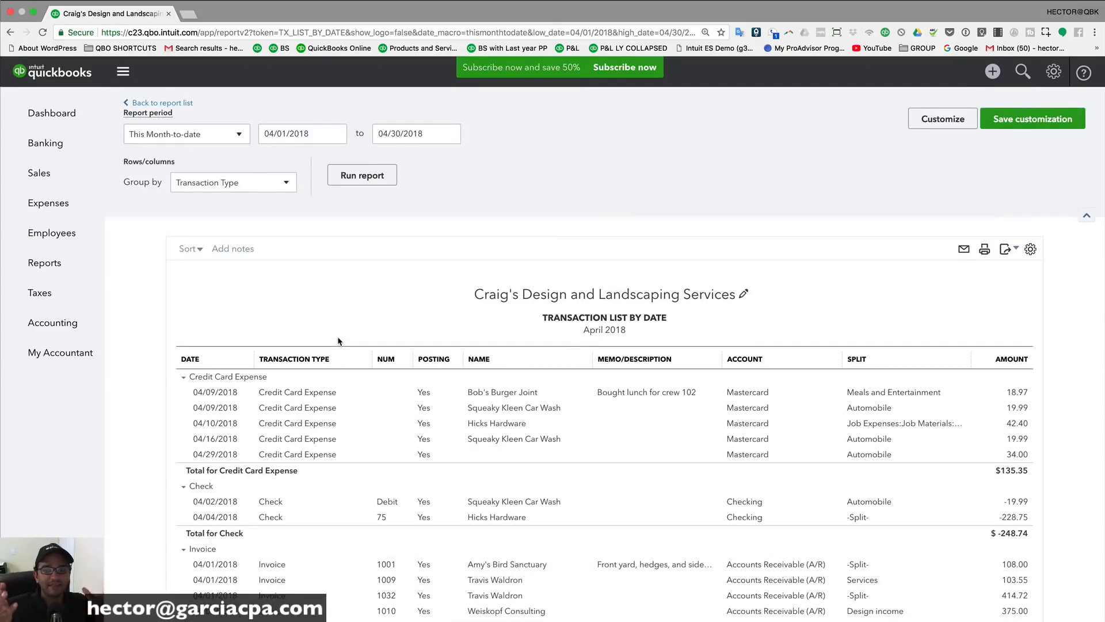
Step: Group the transaction list by Customer and rerun the report
left_click(213, 190)
left_click(210, 279)
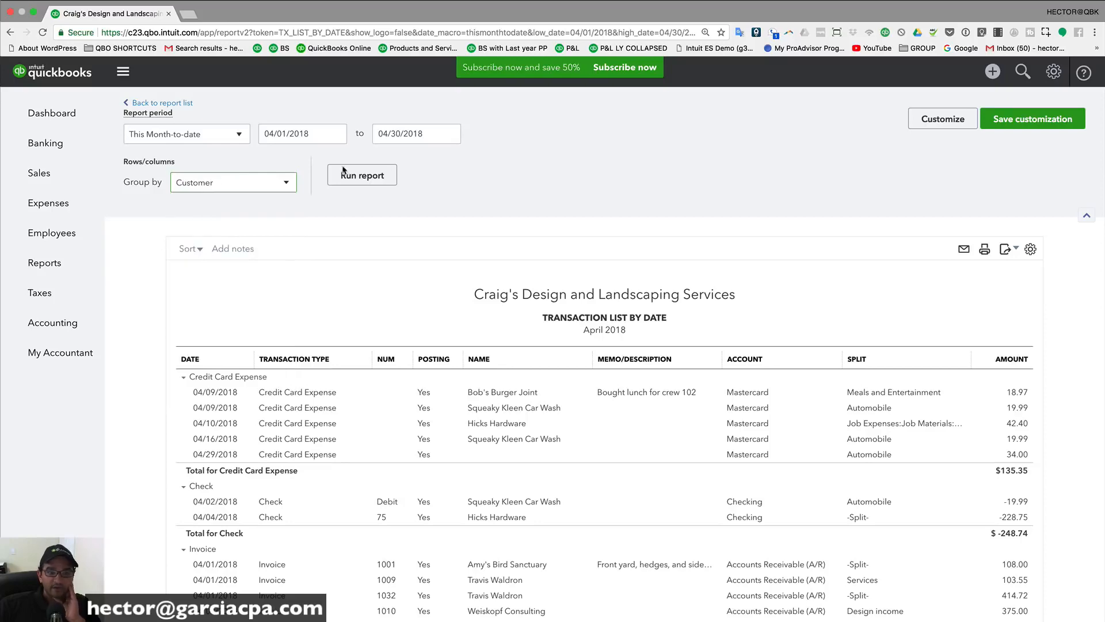
left_click(346, 172)
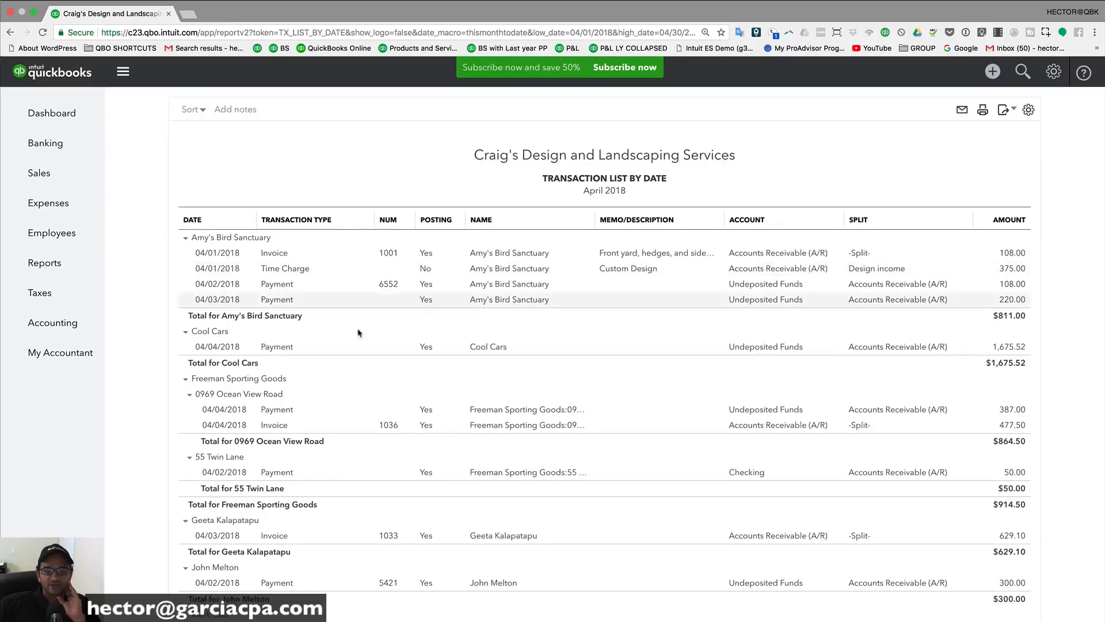
scroll(366, 371, "down", 4)
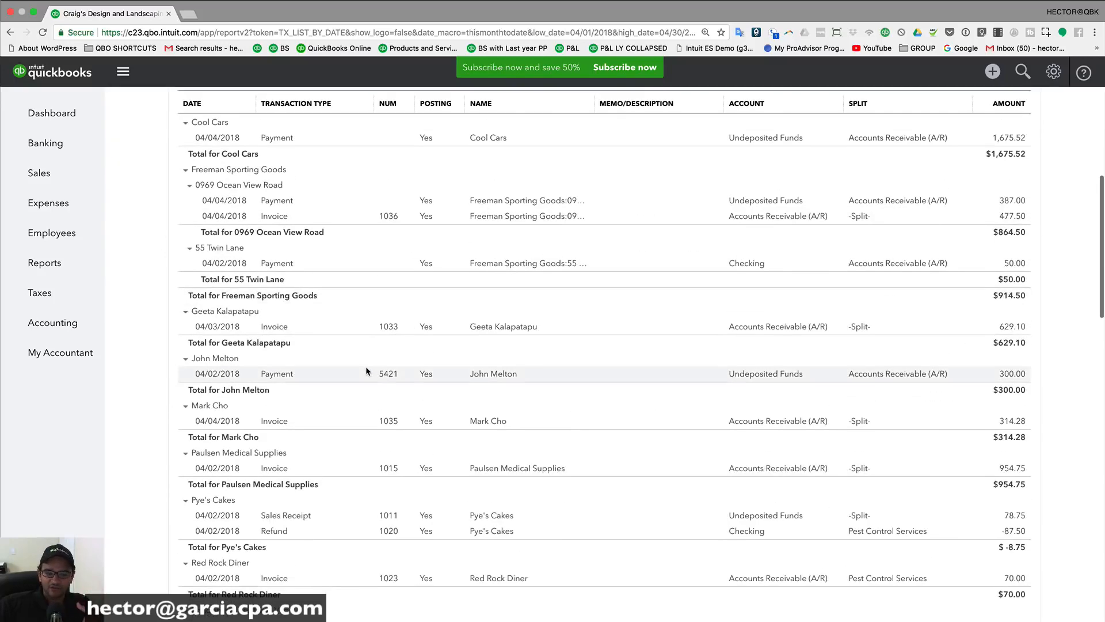
scroll(366, 371, "up", 6)
Step: Regroup the transaction list by Vendor and rerun it
left_click(224, 173)
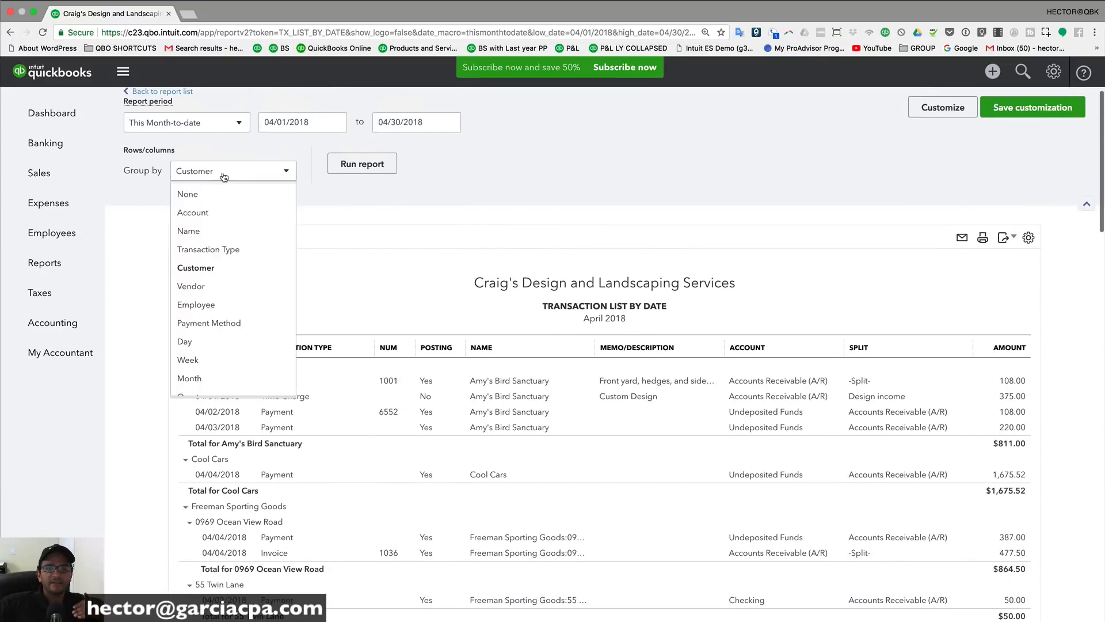
left_click(208, 288)
left_click(375, 160)
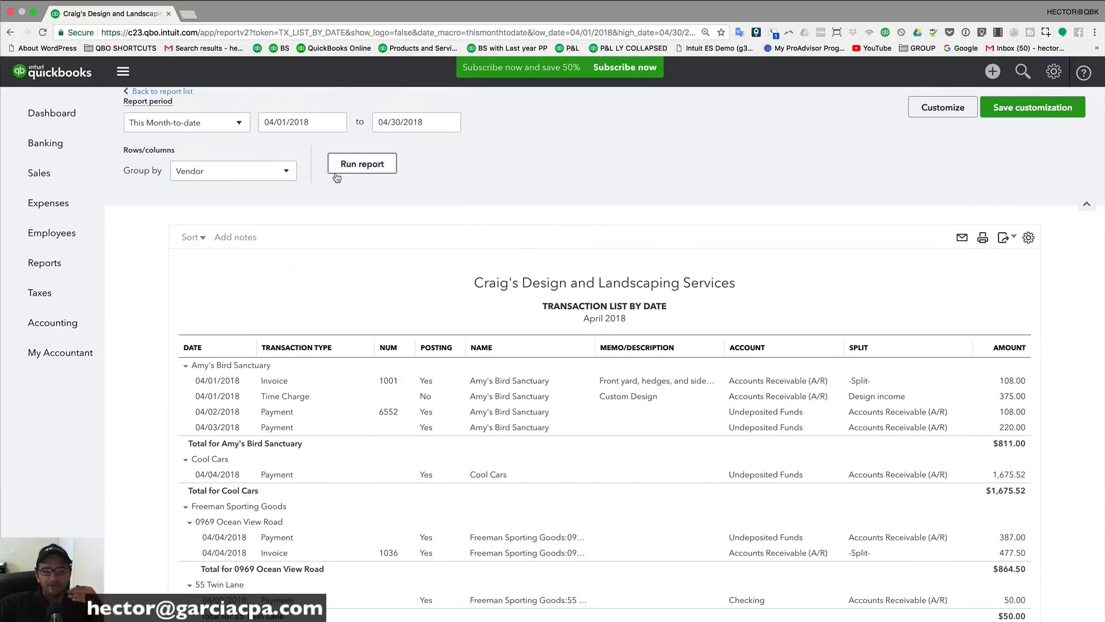
scroll(389, 348, "up", 3)
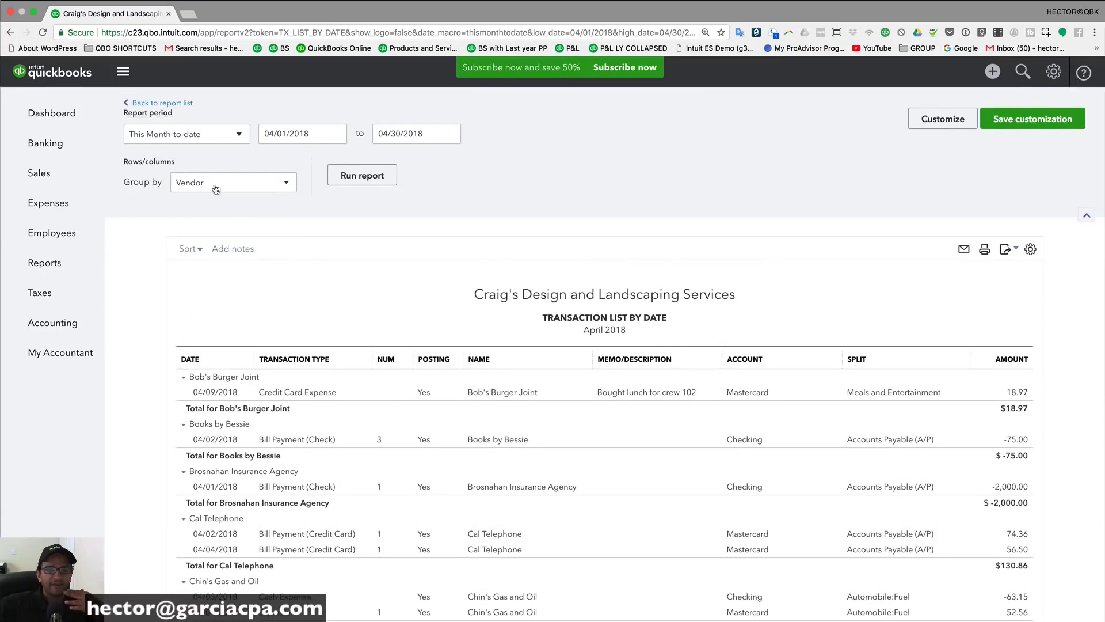
Step: Regroup by Account and rerun, showing Checking at $-1,751.51 and Mastercard at $-290.82
left_click(230, 182)
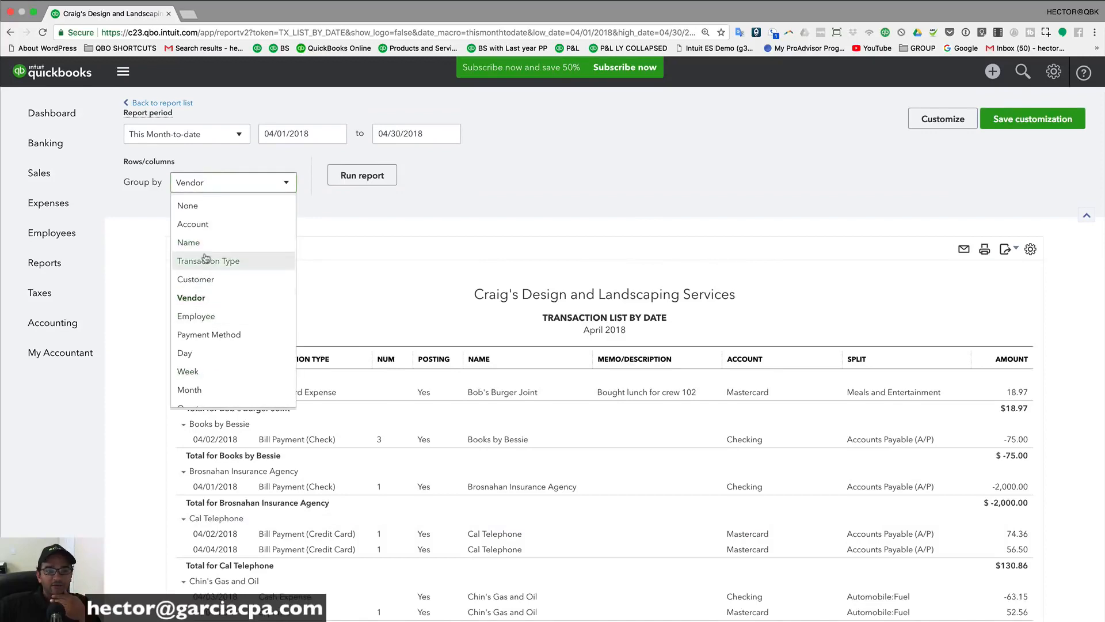
left_click(204, 224)
left_click(212, 184)
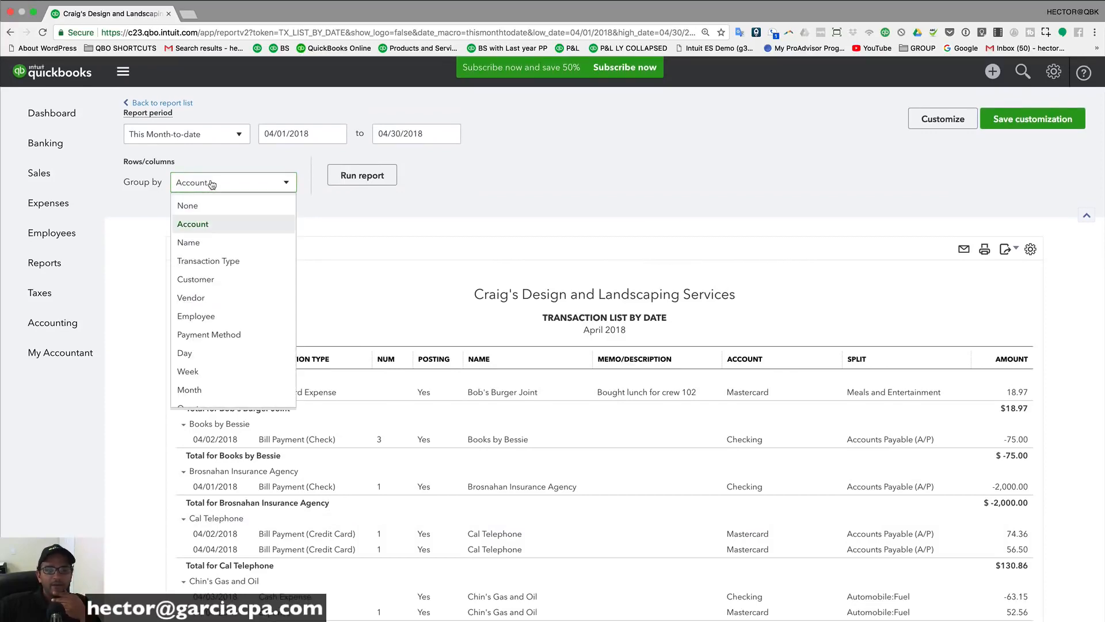
left_click(363, 175)
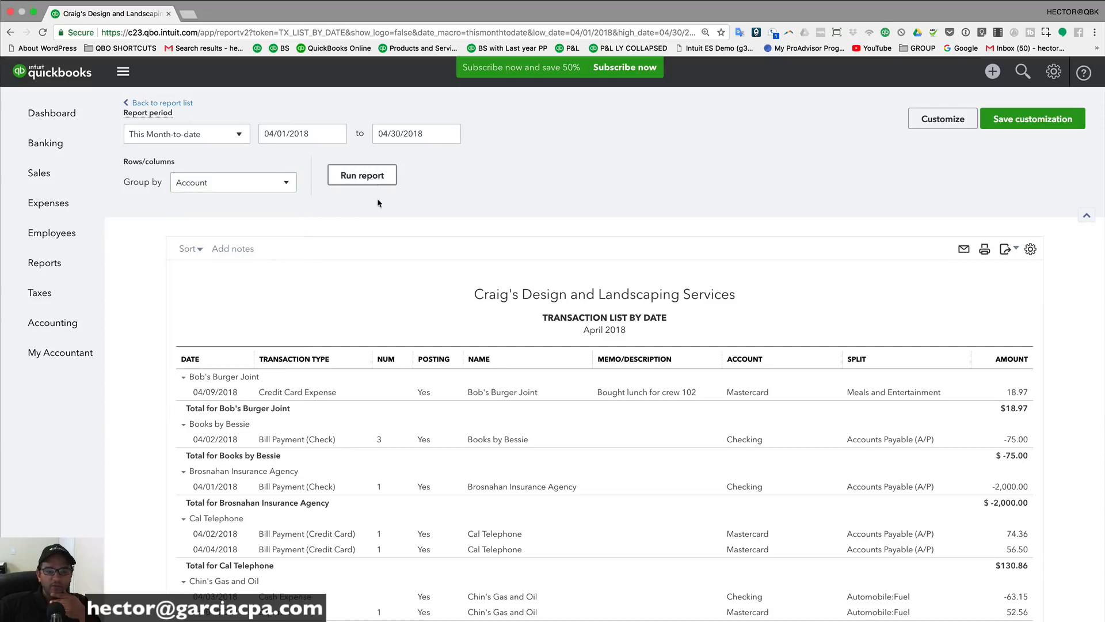
scroll(424, 389, "down", 2)
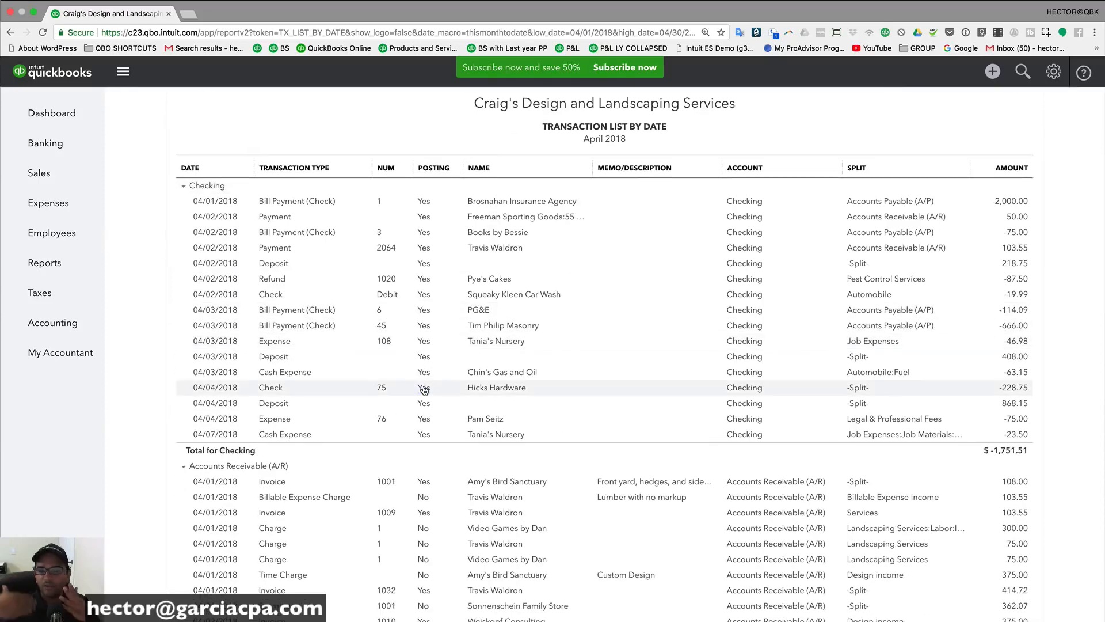
scroll(424, 389, "down", 15)
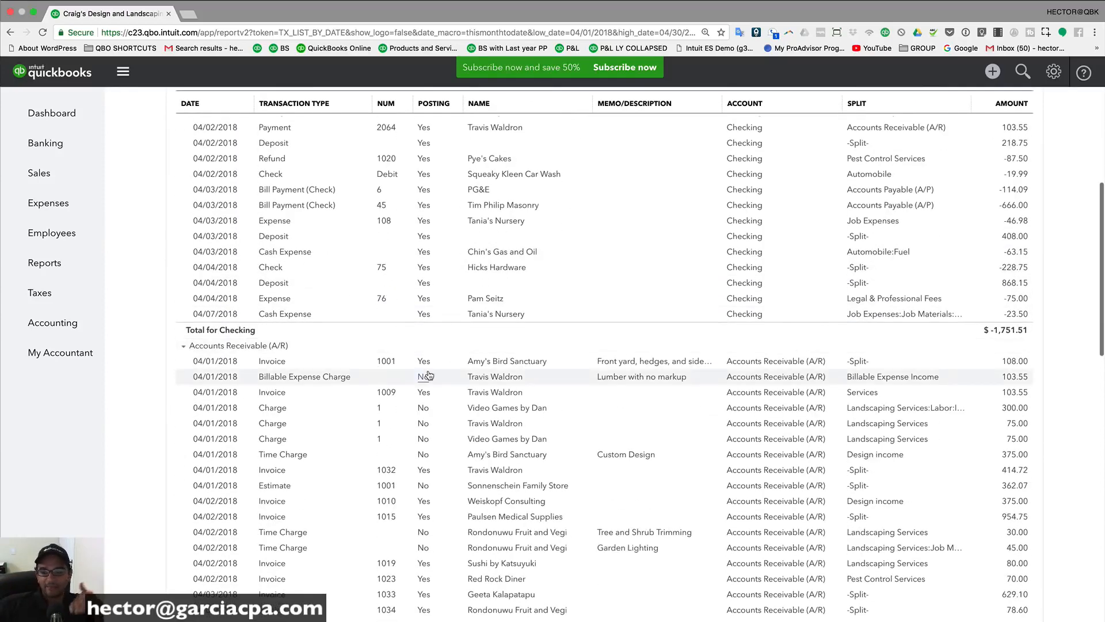
scroll(499, 460, "up", 4)
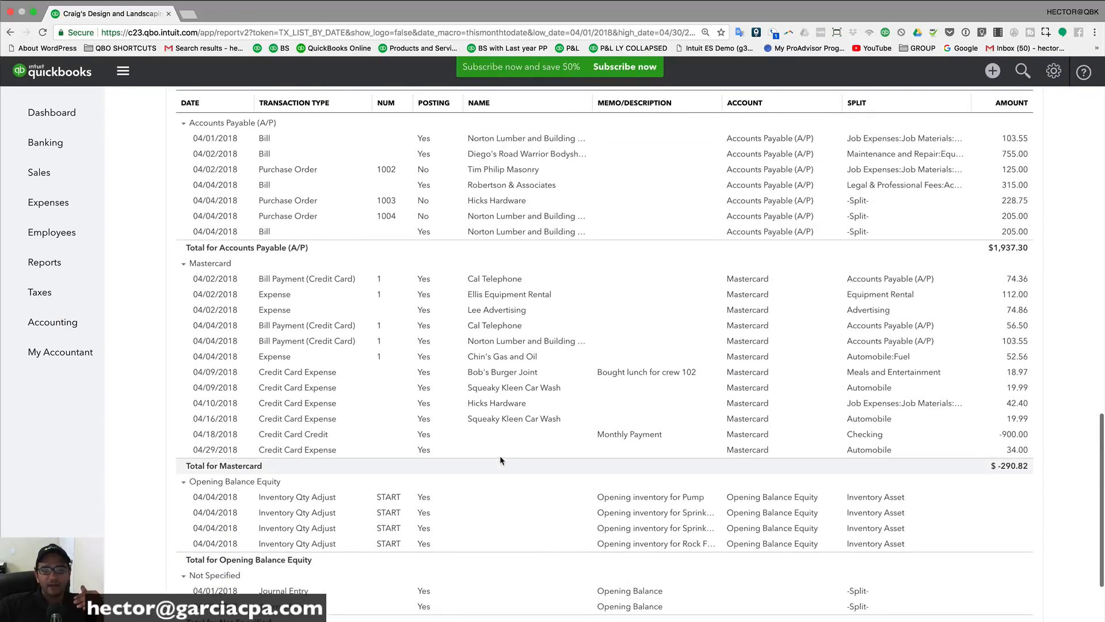
scroll(501, 461, "up", 15)
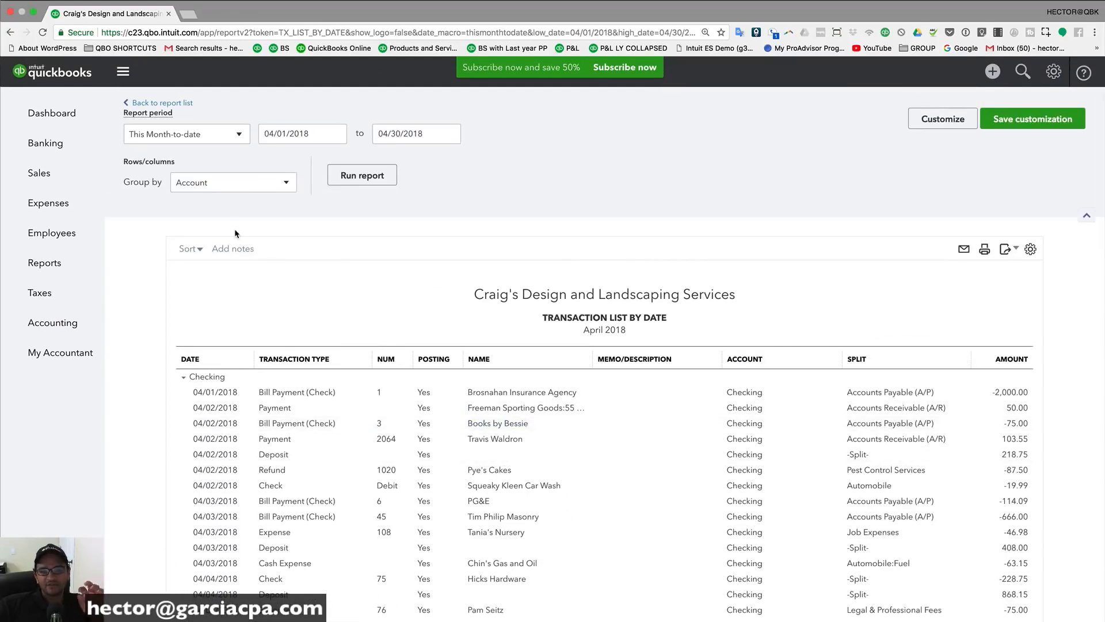
Step: Confirm Group by stays on Account and review the account sections
left_click(239, 187)
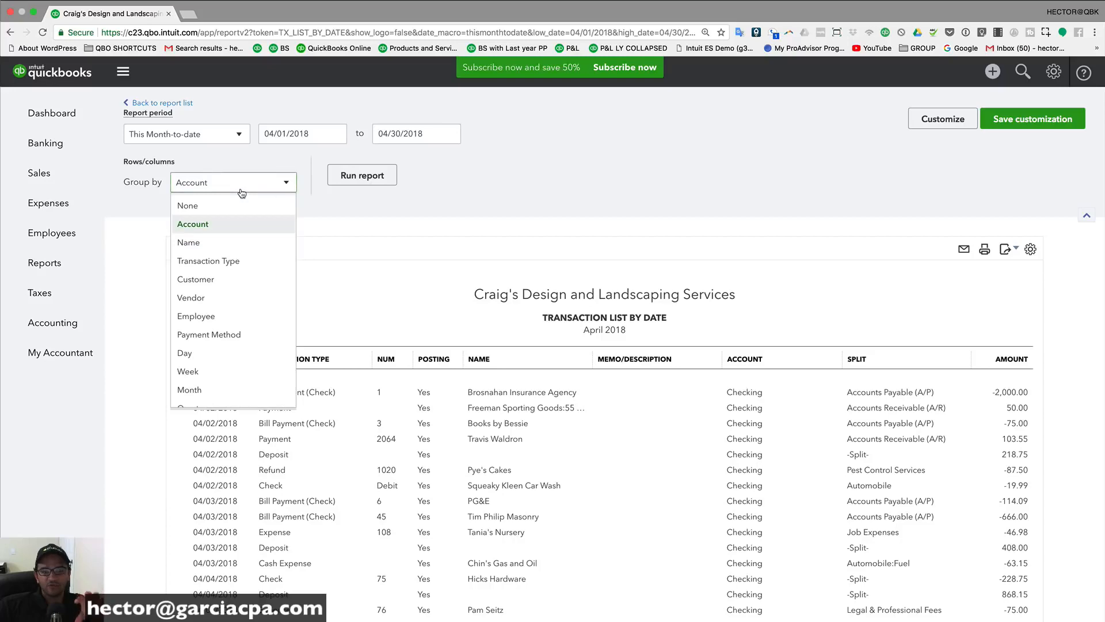
left_click(216, 229)
scroll(263, 383, "down", 12)
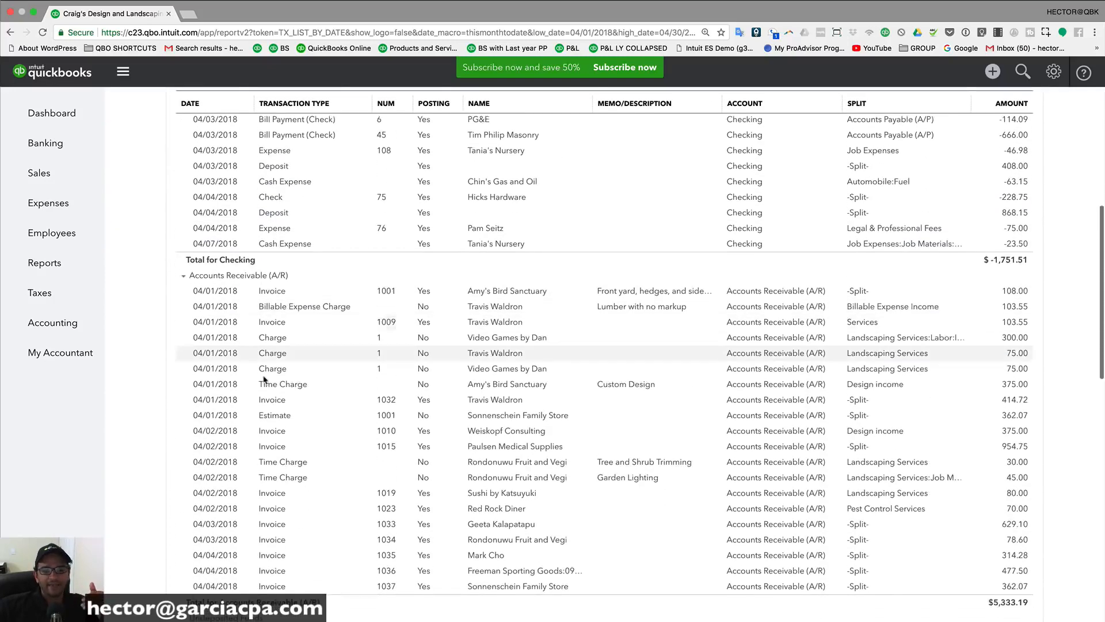
scroll(263, 383, "down", 7)
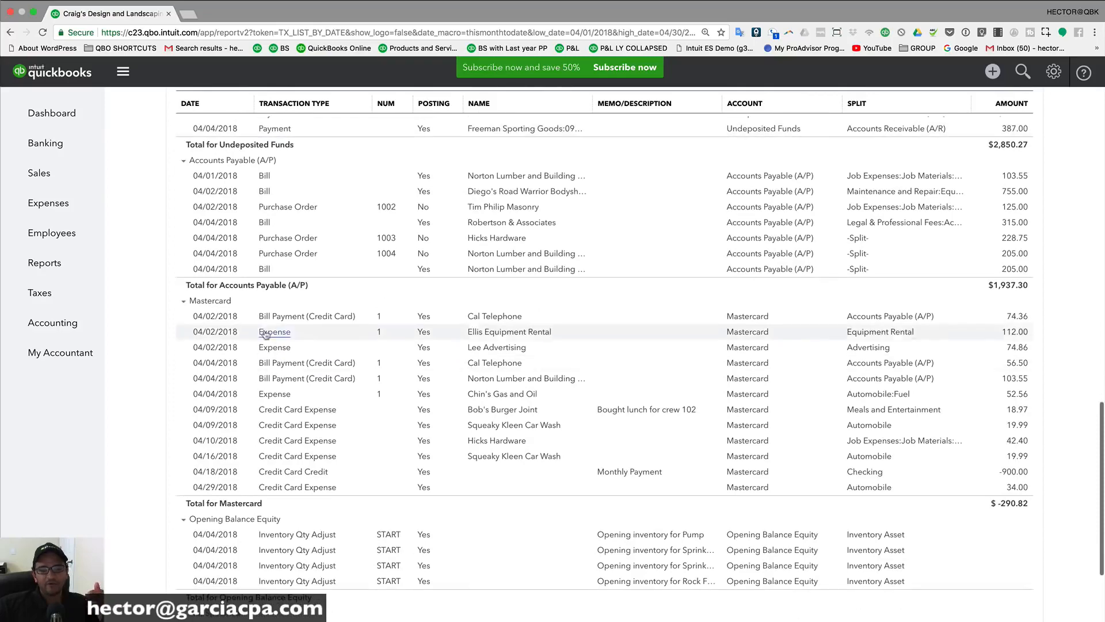
scroll(264, 321, "up", 18)
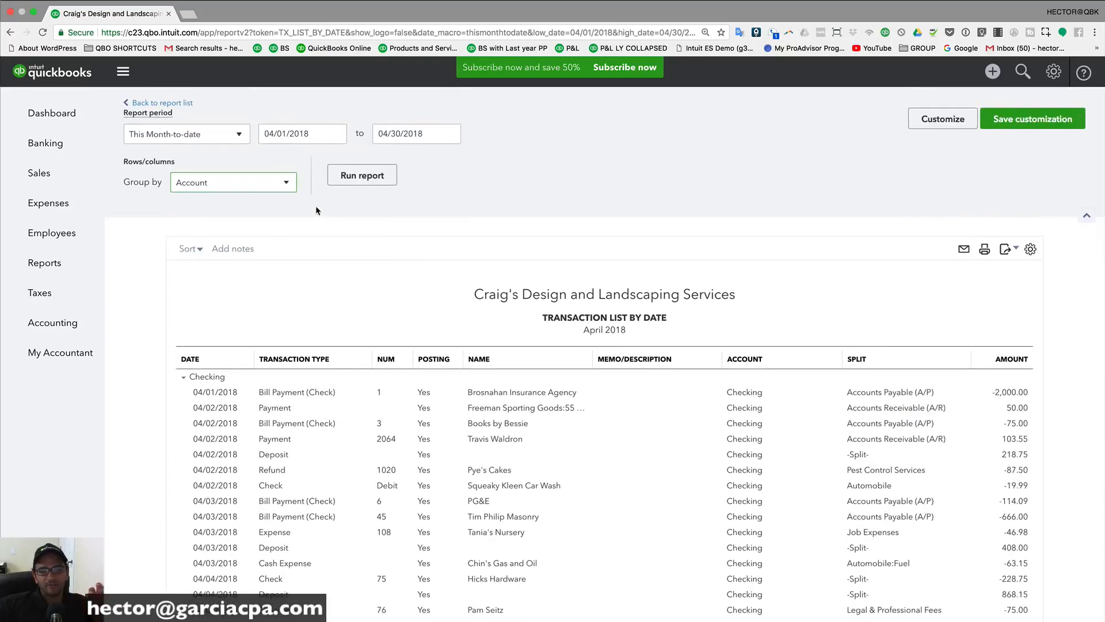
Step: Set Group by to None and rerun the transaction list
left_click(218, 189)
left_click(190, 205)
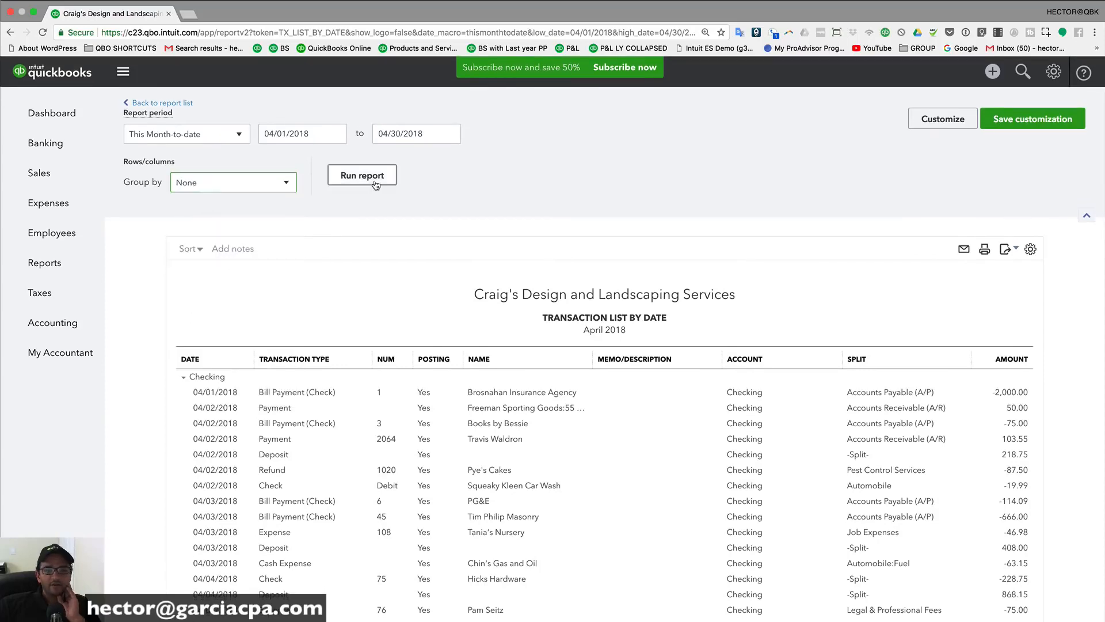
left_click(376, 183)
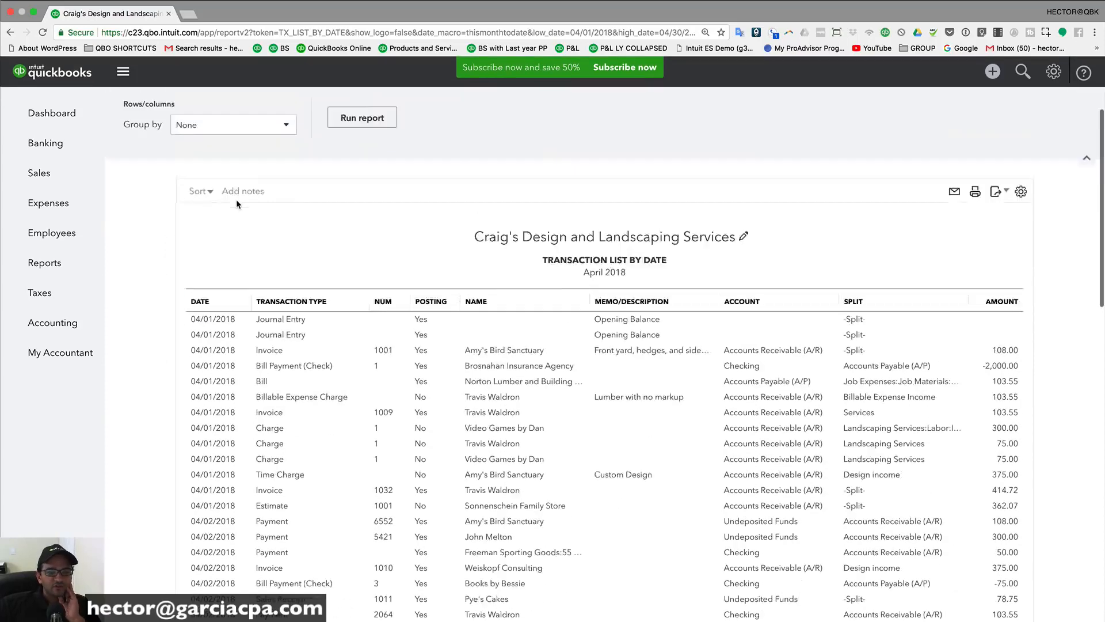
scroll(237, 204, "up", 2)
Step: Review the Sort by field options and leave sorting on Default
left_click(199, 249)
left_click(239, 295)
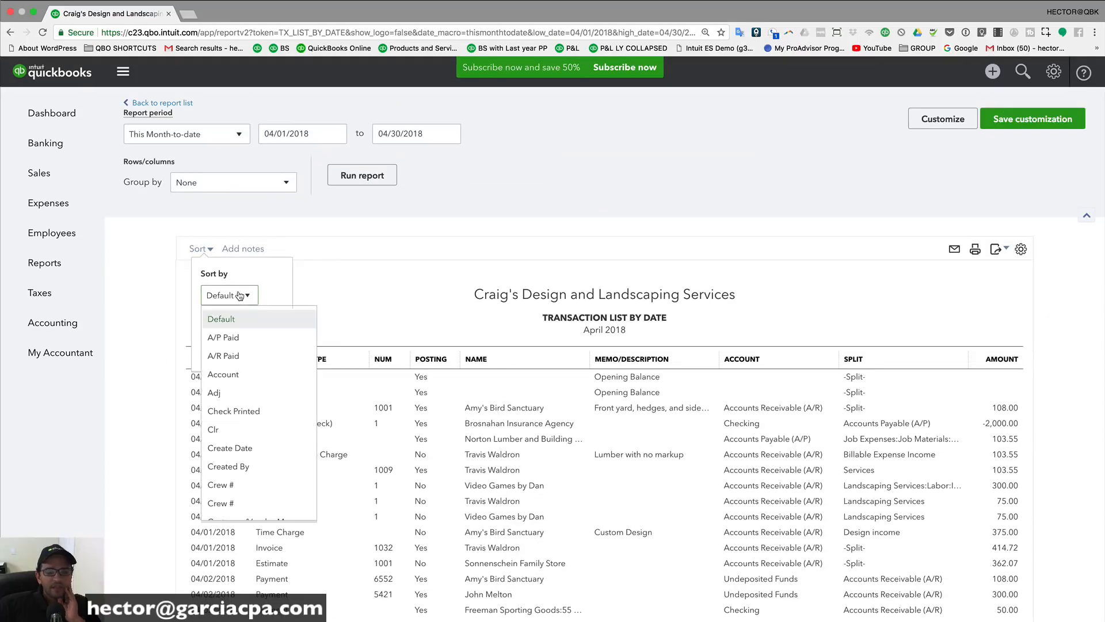
scroll(247, 426, "down", 5)
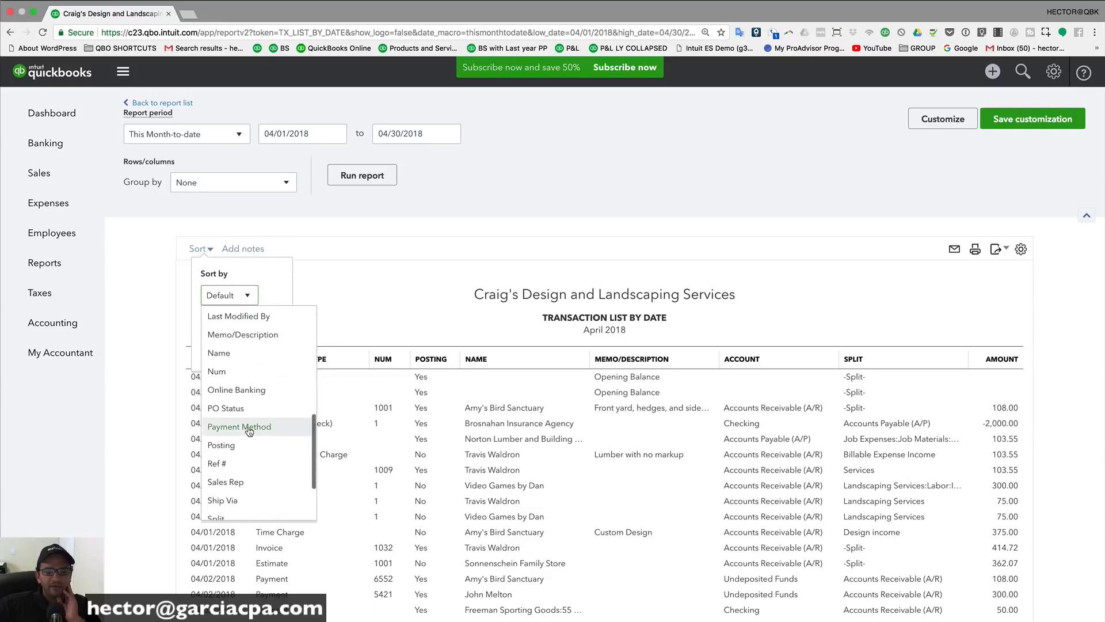
scroll(248, 430, "down", 2)
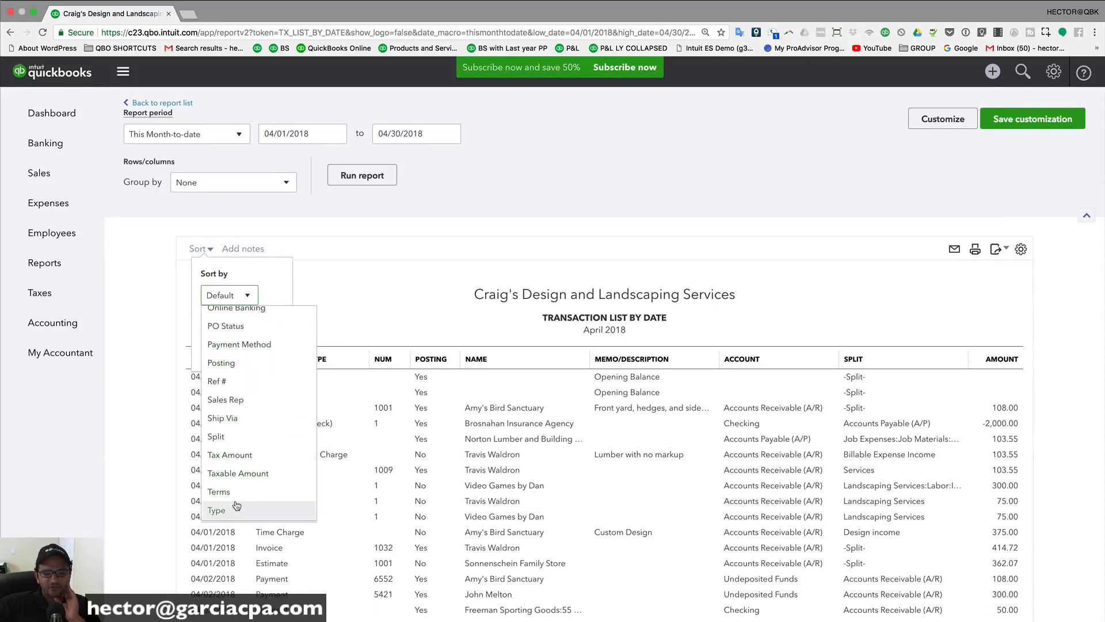
scroll(237, 429, "up", 7)
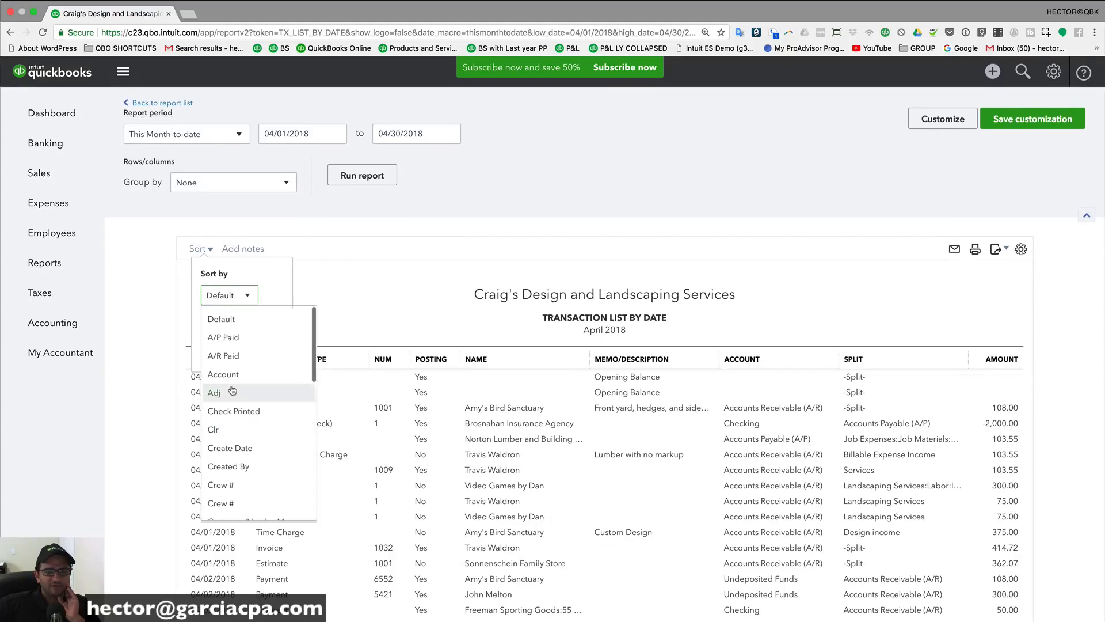
scroll(253, 423, "down", 3)
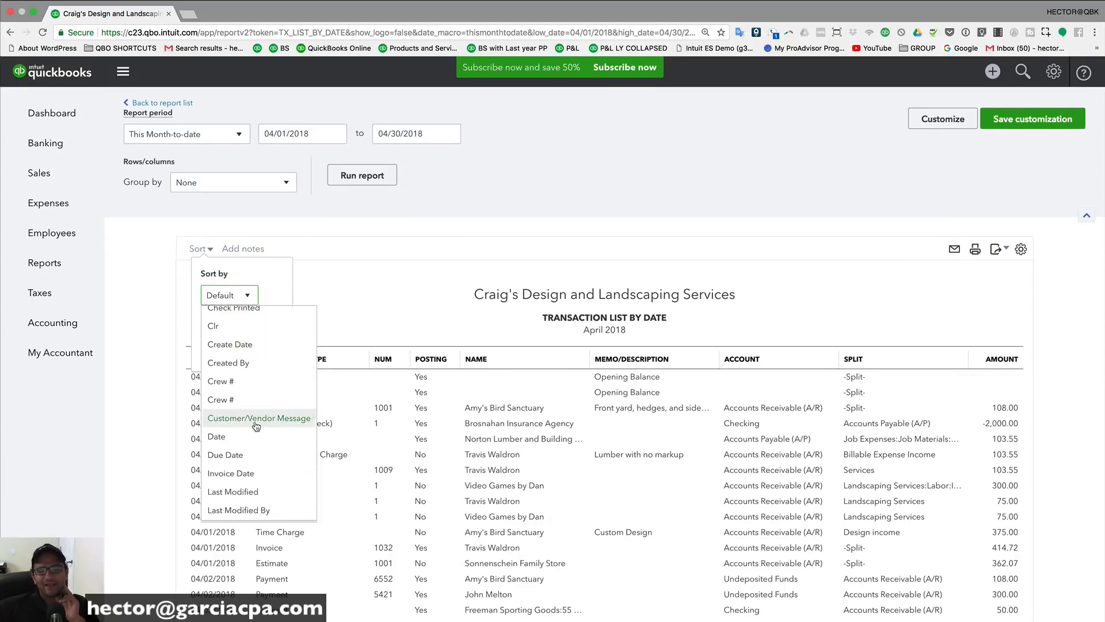
scroll(243, 500, "down", 4)
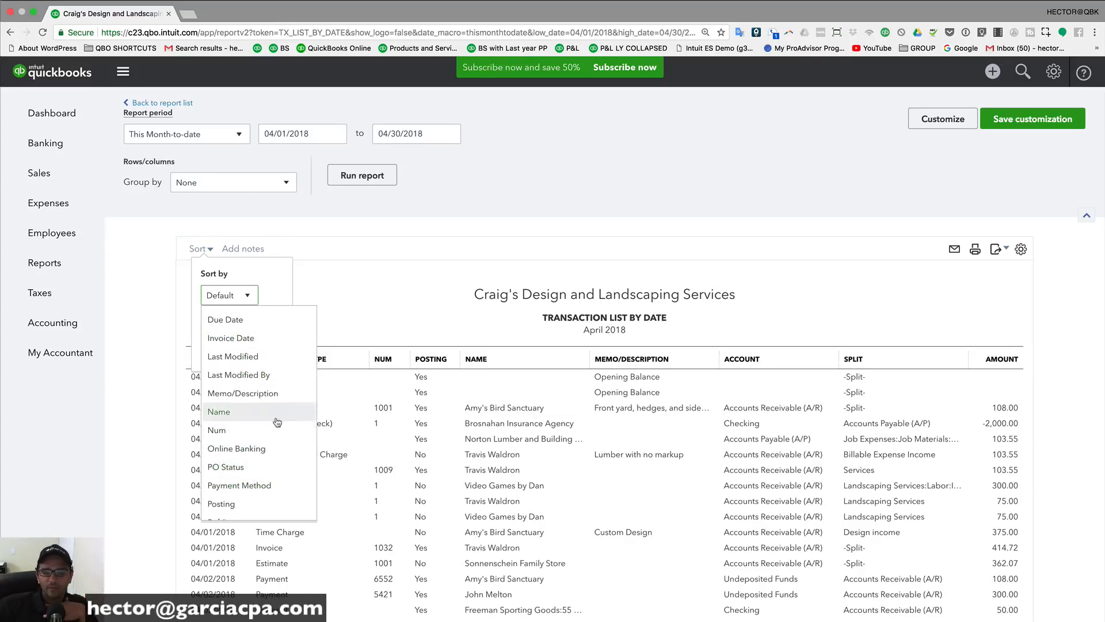
left_click(465, 309)
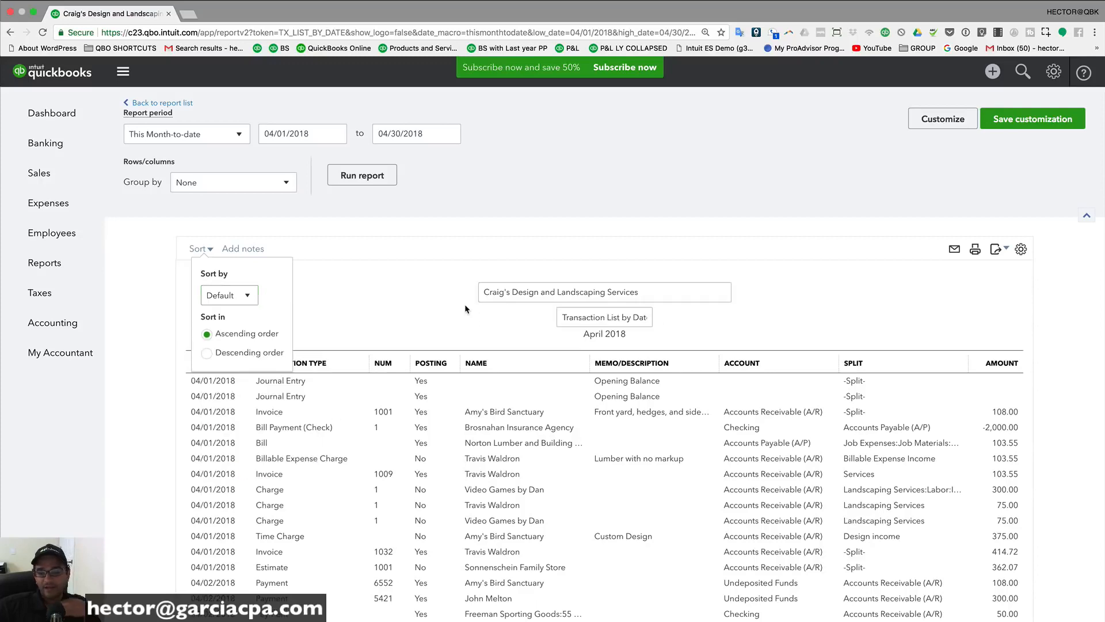
left_click(297, 310)
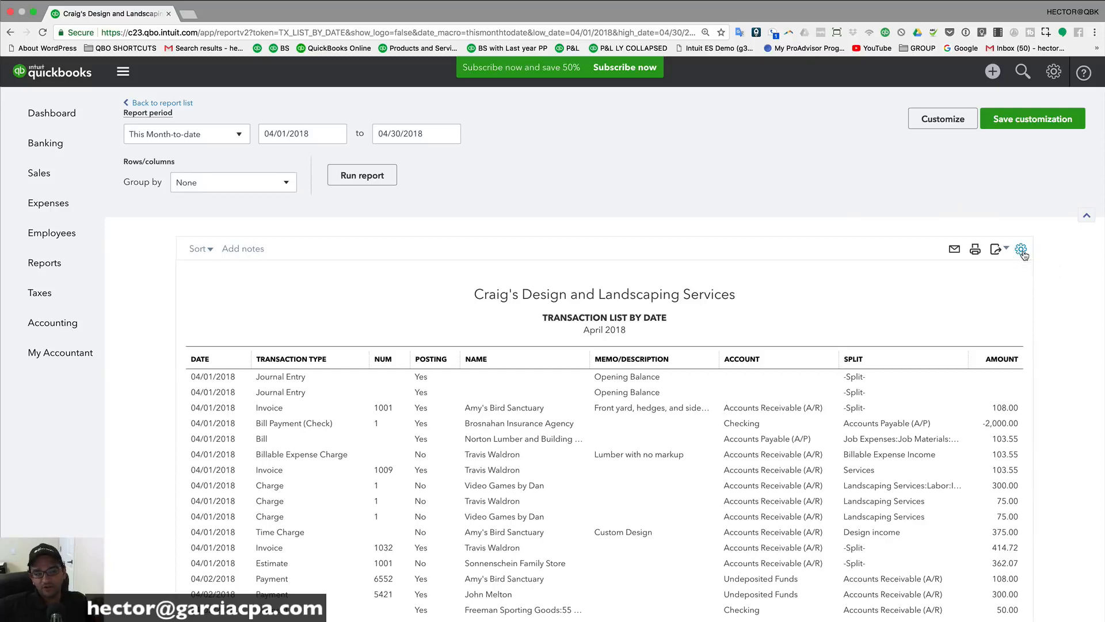
Step: Clear the default columns: Date, Name, Split, Amount, Account, Memo/Description, Posting, Transaction Type, Num
left_click(1021, 249)
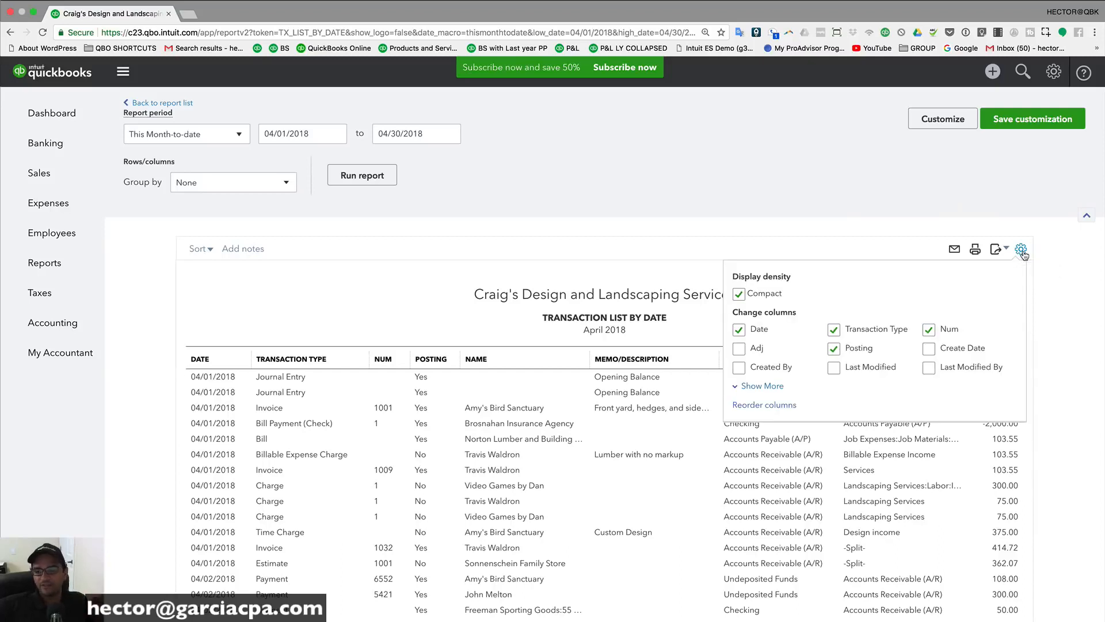
left_click(769, 389)
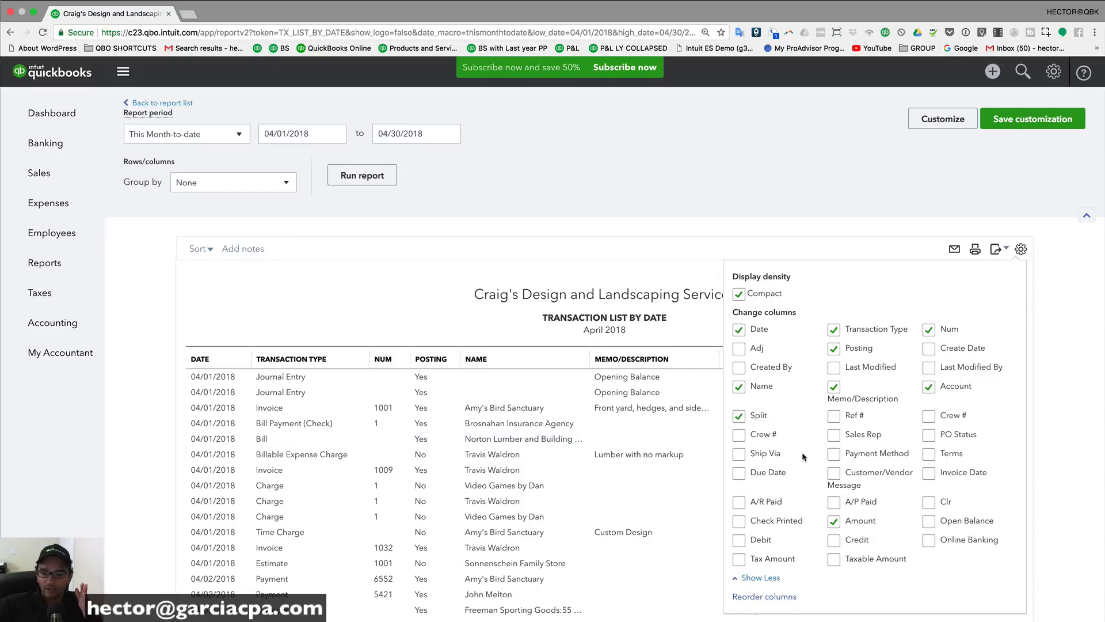
left_click(739, 329)
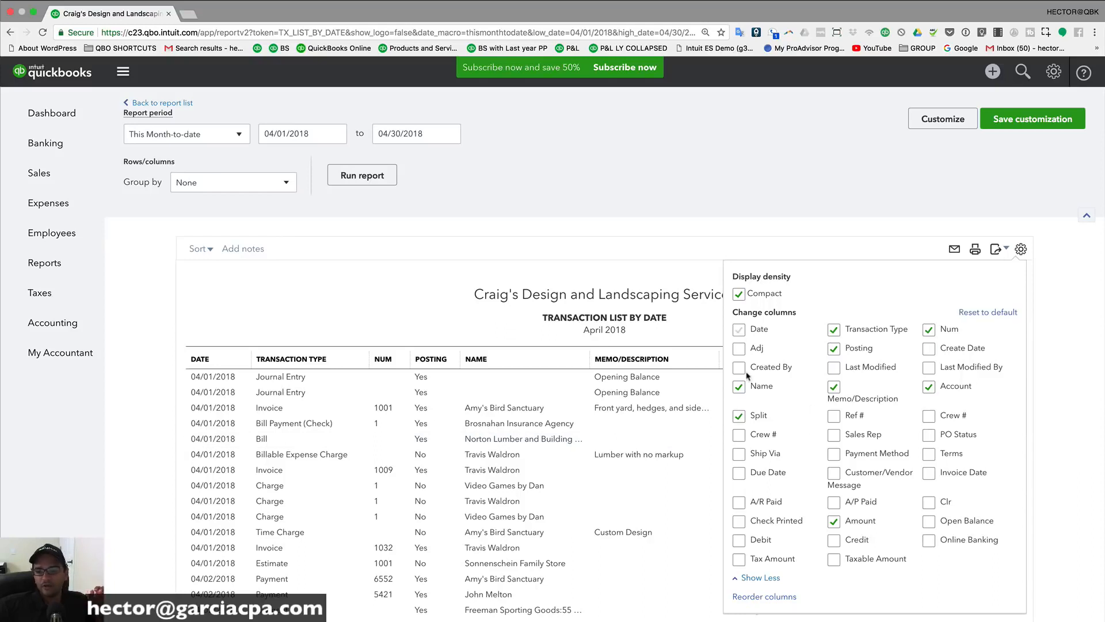
left_click(739, 387)
left_click(740, 416)
left_click(833, 521)
left_click(928, 386)
left_click(834, 387)
left_click(834, 349)
left_click(834, 329)
left_click(931, 331)
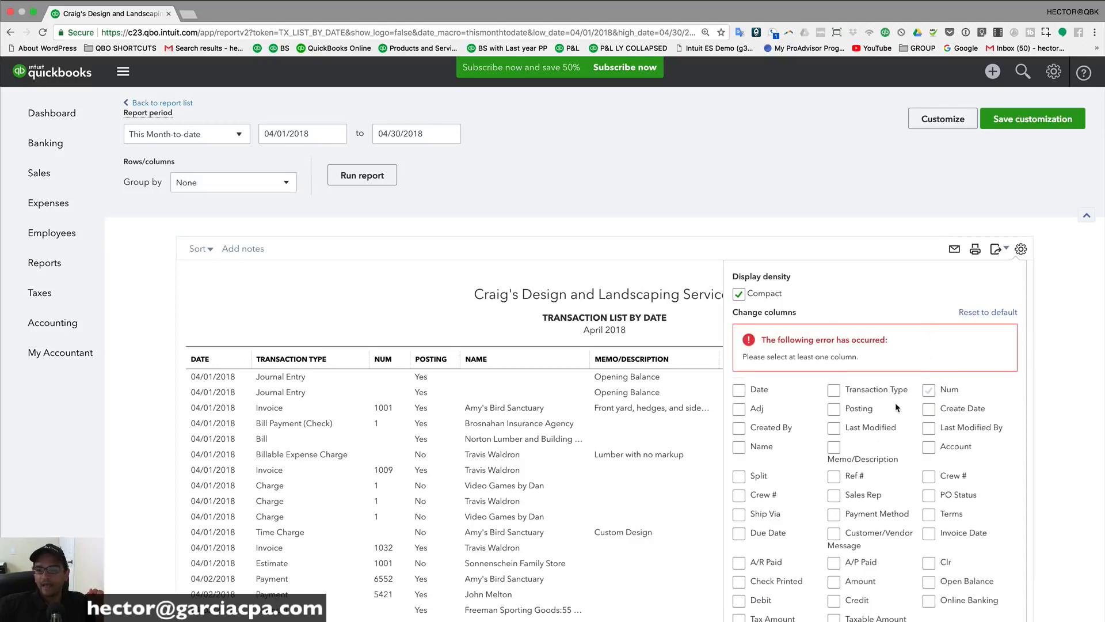
Step: Re-check the Date, Transaction Type and Amount columns and apply them
left_click(738, 390)
left_click(836, 333)
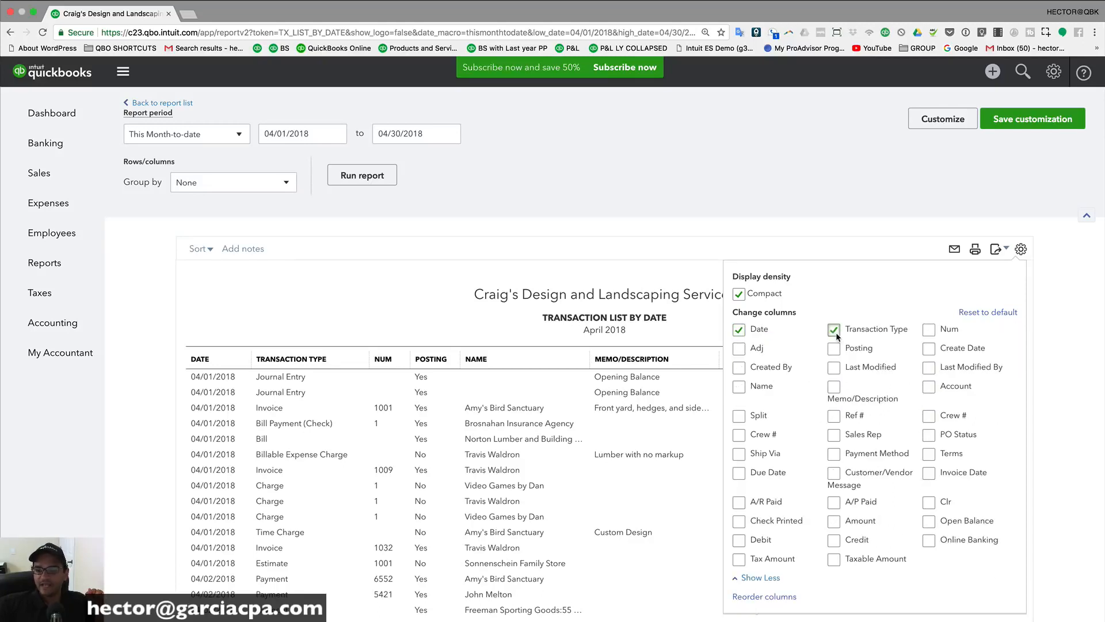
left_click(835, 522)
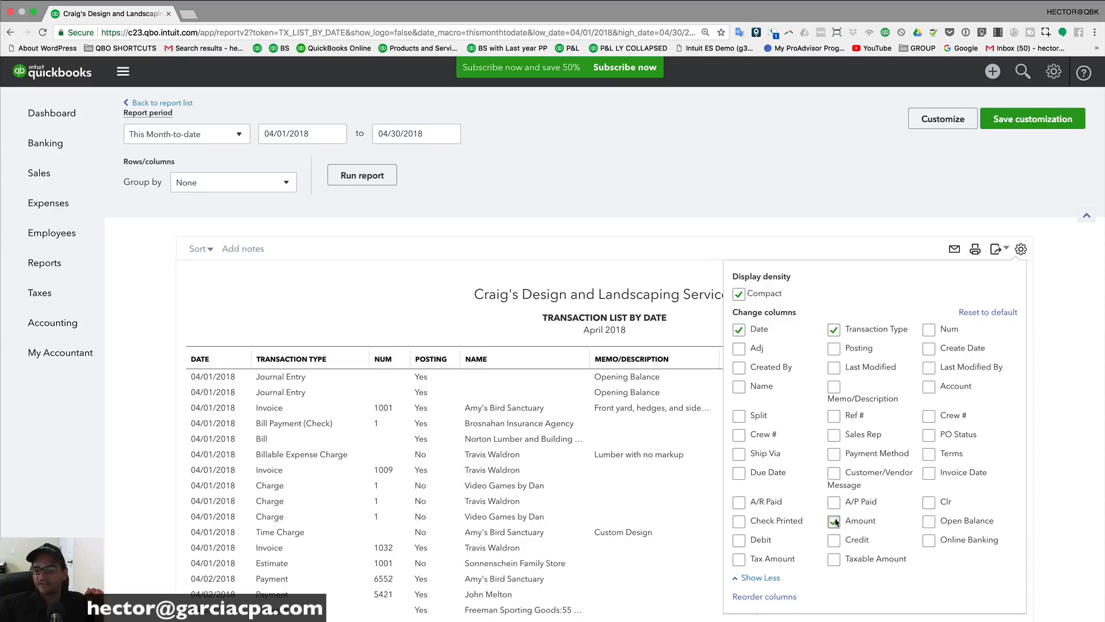
left_click(853, 182)
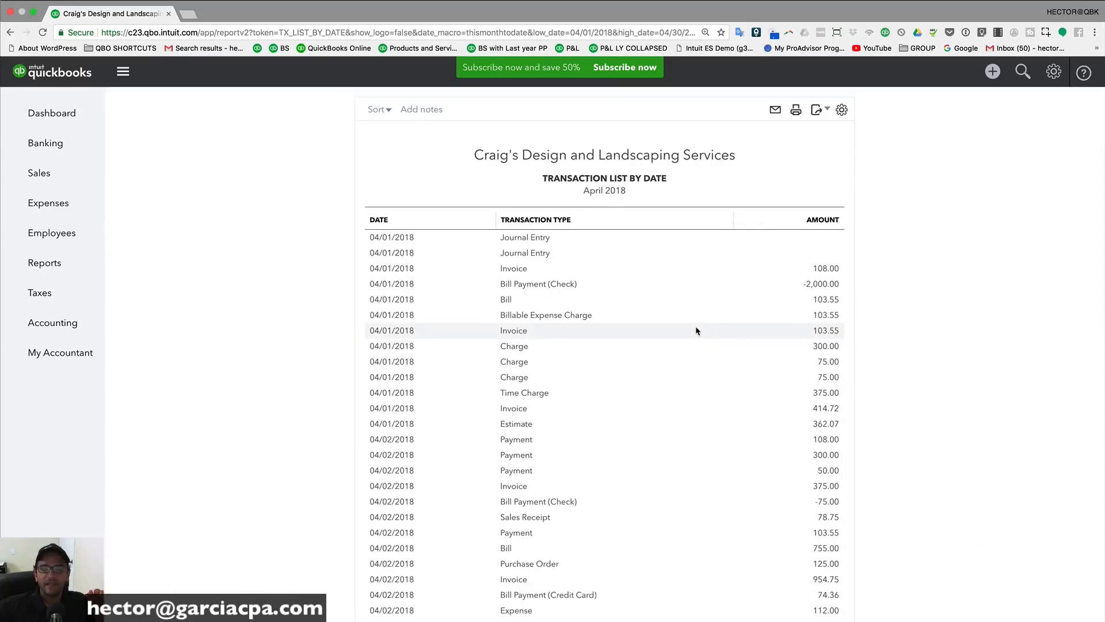
scroll(695, 331, "up", 3)
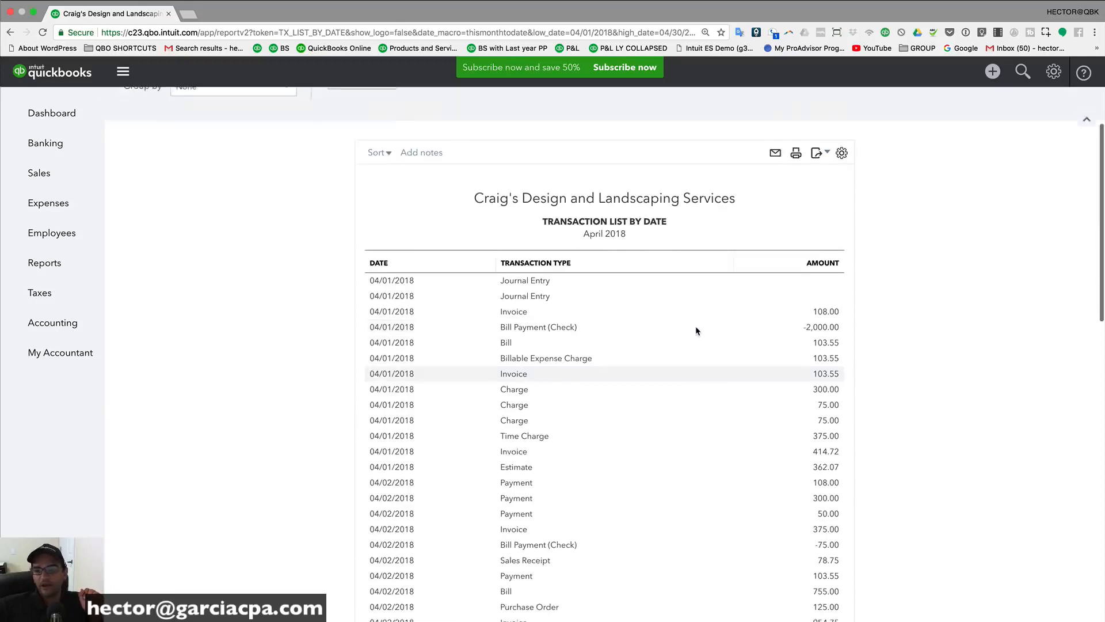
Step: Add Name, Num, Debit and Credit columns and remove Amount
left_click(841, 248)
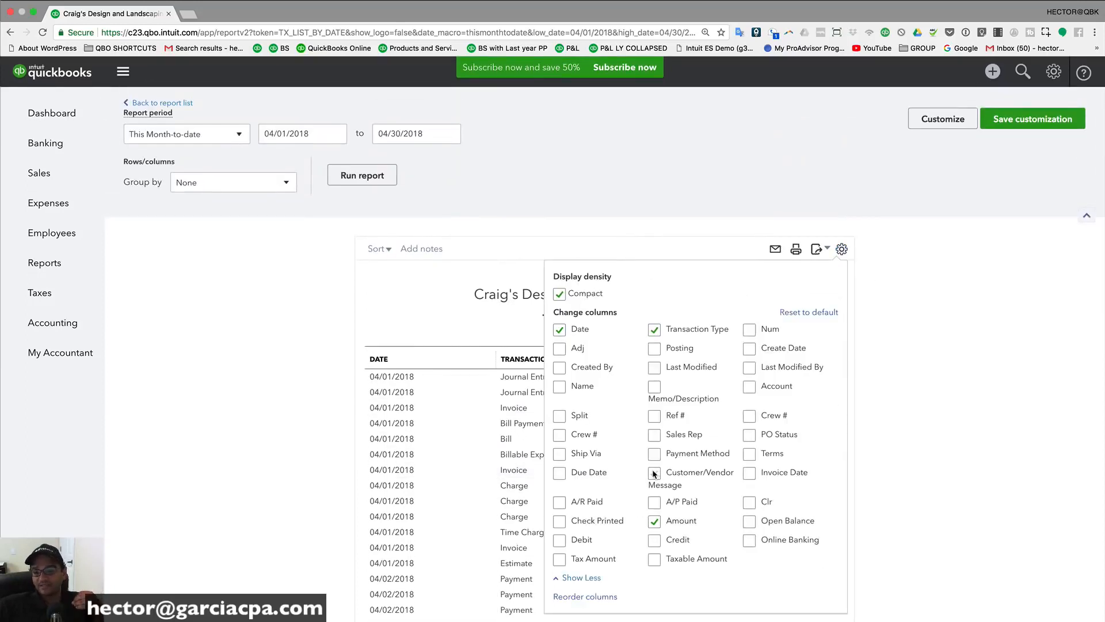
left_click(559, 387)
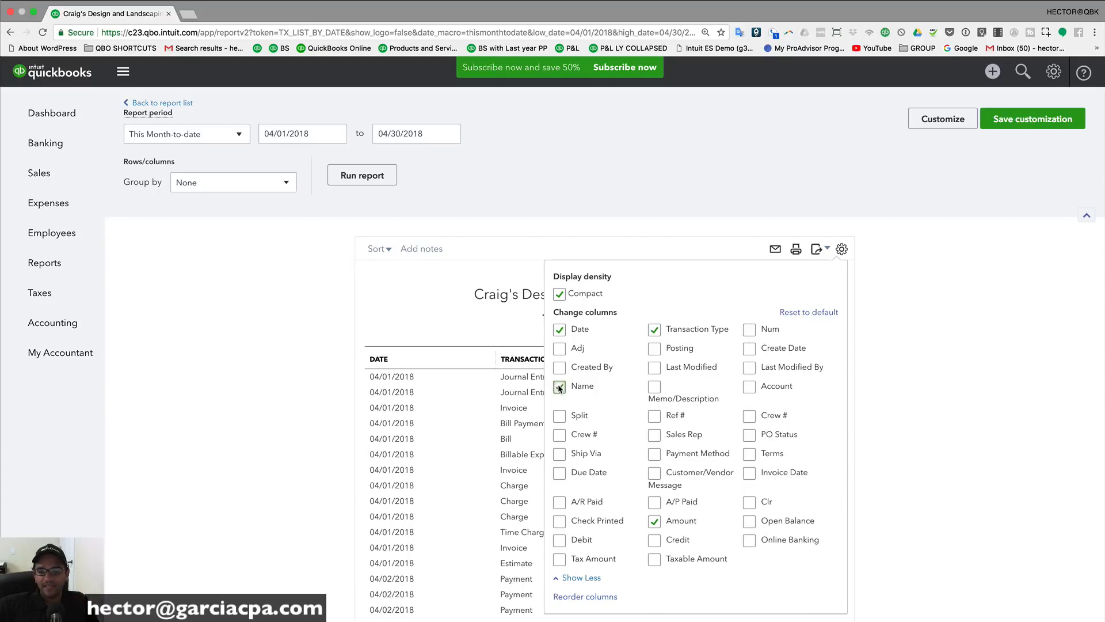
left_click(749, 331)
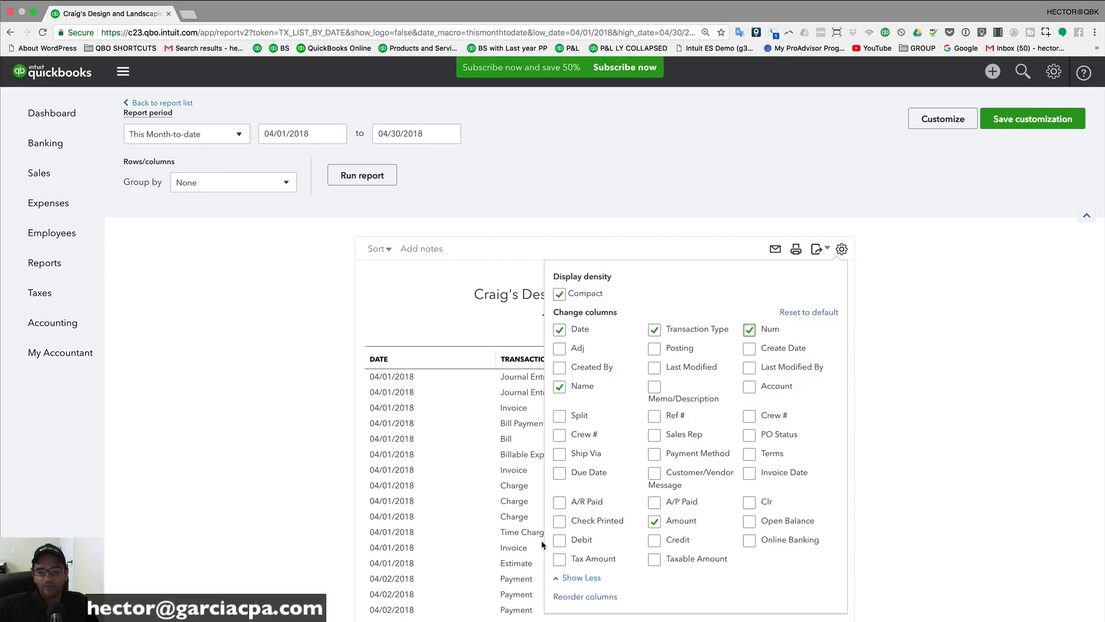
left_click(661, 541)
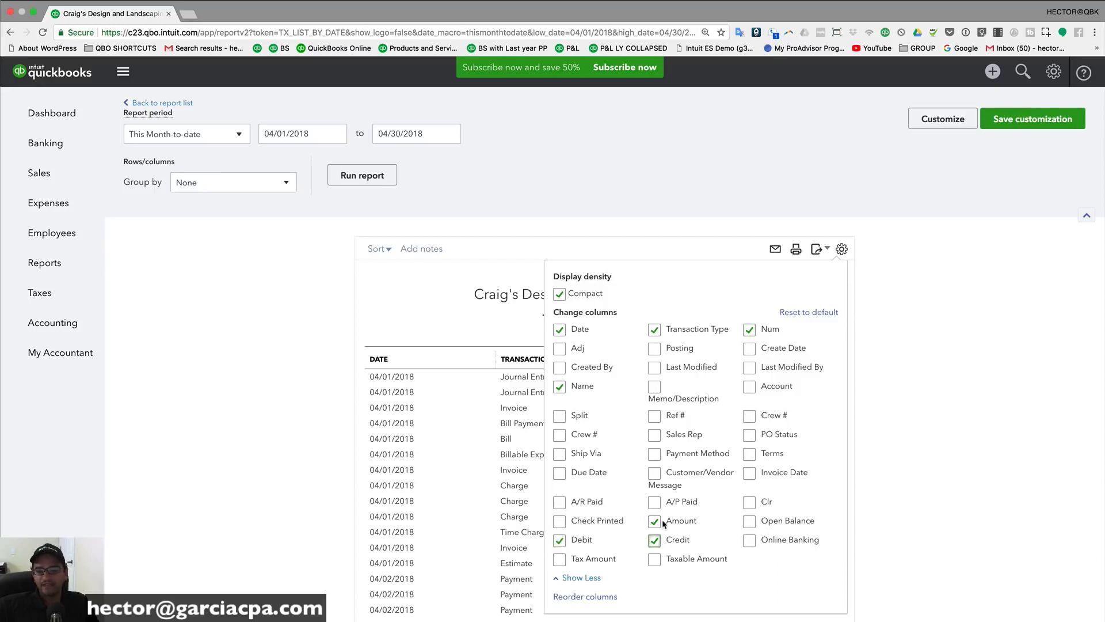
left_click(660, 522)
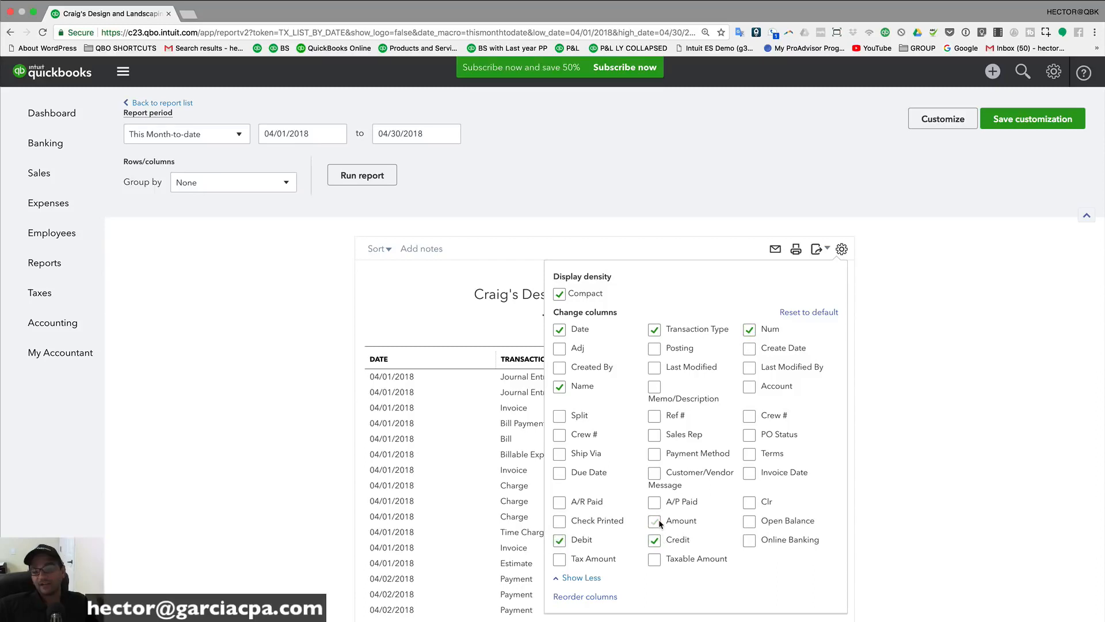
left_click(921, 350)
scroll(920, 350, "down", 3)
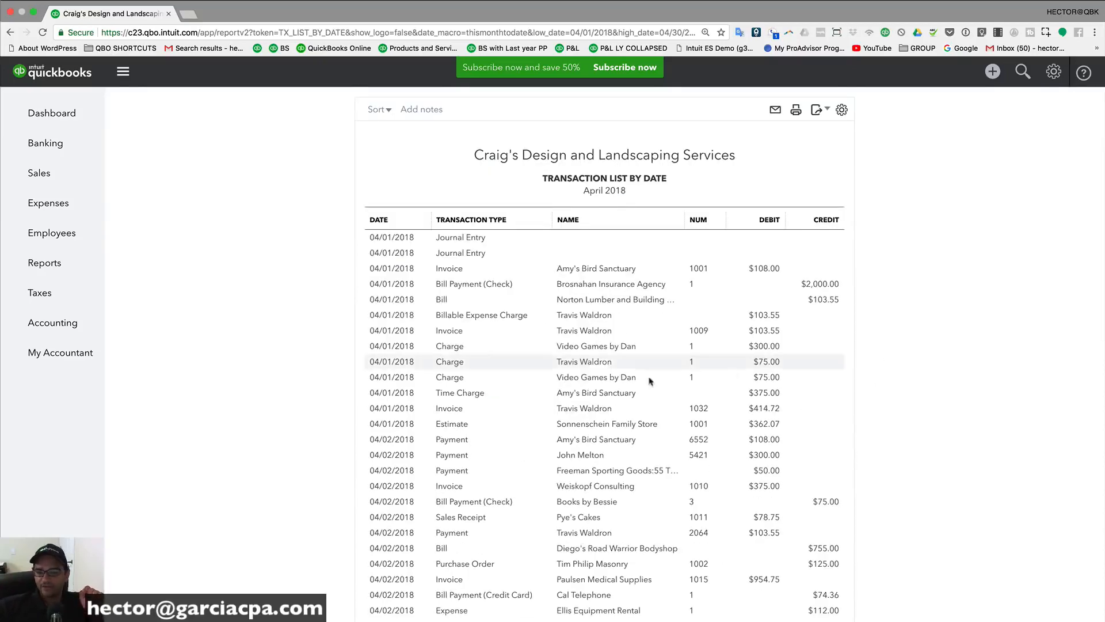
scroll(525, 429, "down", 1)
scroll(651, 450, "up", 1)
scroll(771, 439, "down", 10)
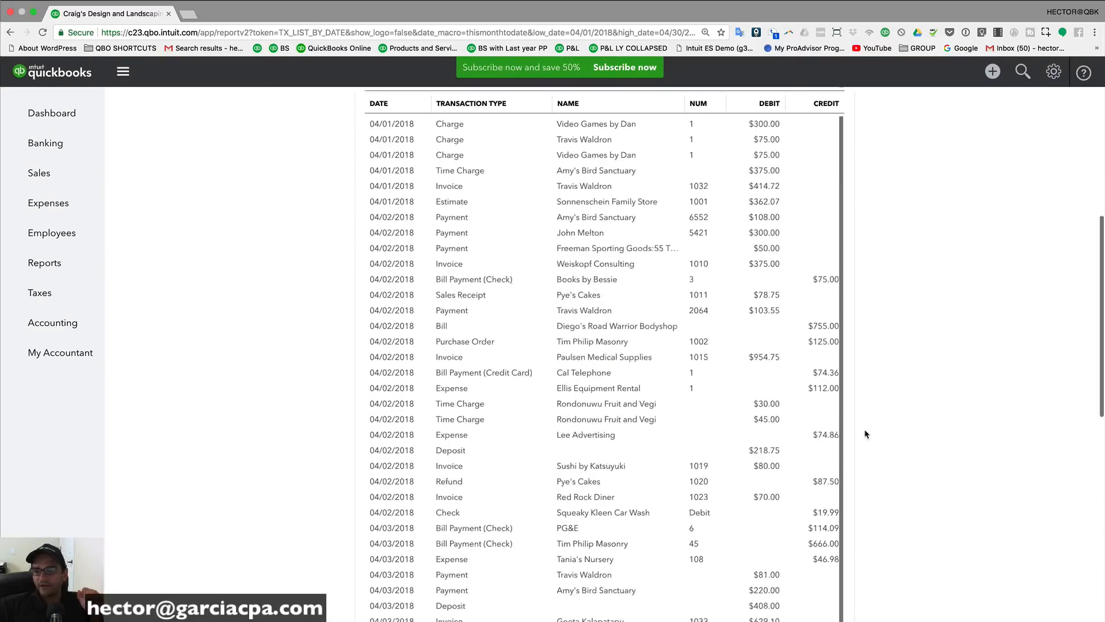
scroll(790, 452, "down", 2)
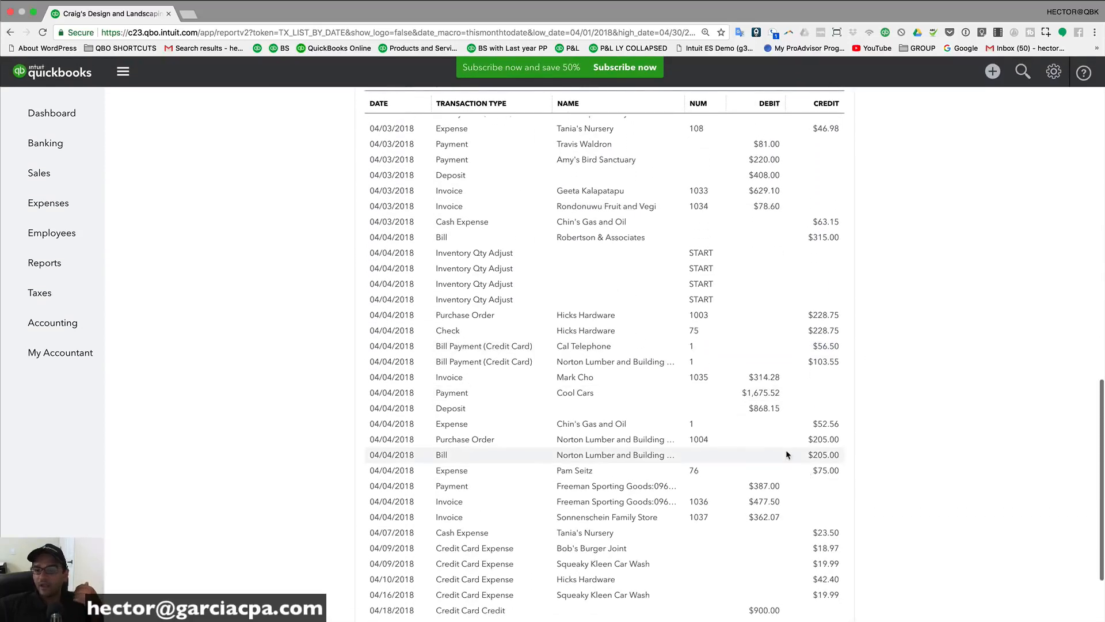
scroll(789, 452, "up", 15)
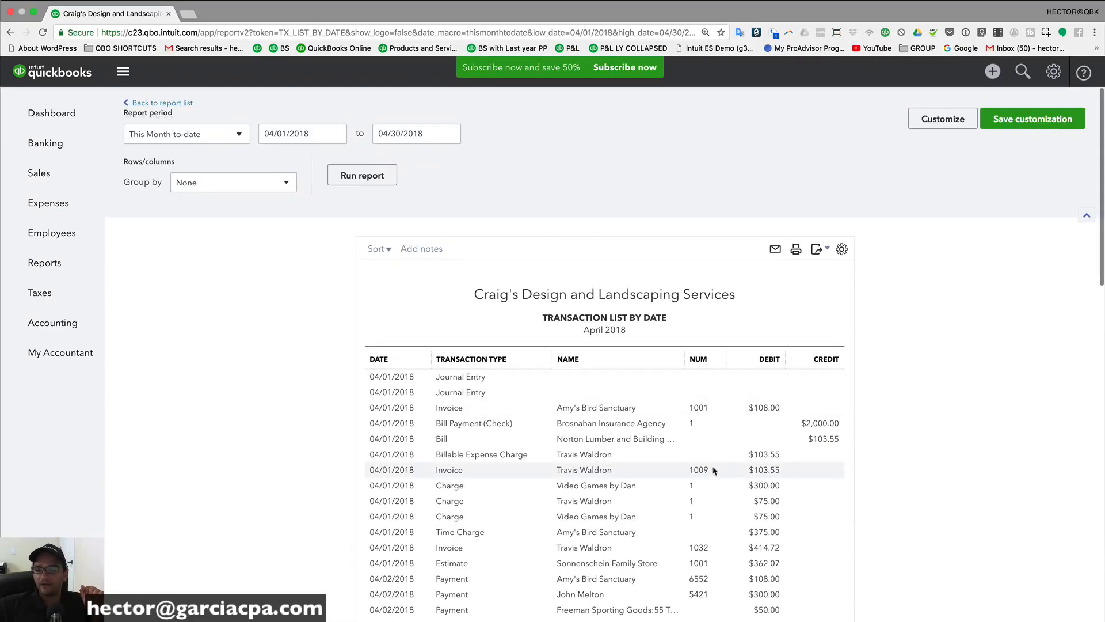
Step: Add the Account column and review the refreshed report
left_click(842, 250)
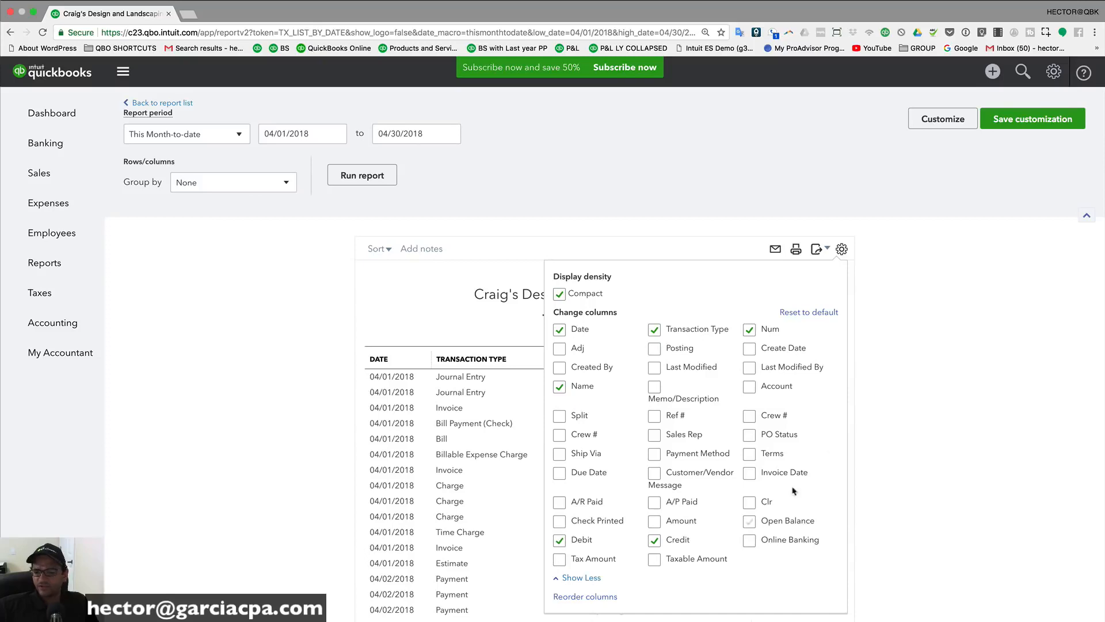
left_click(750, 387)
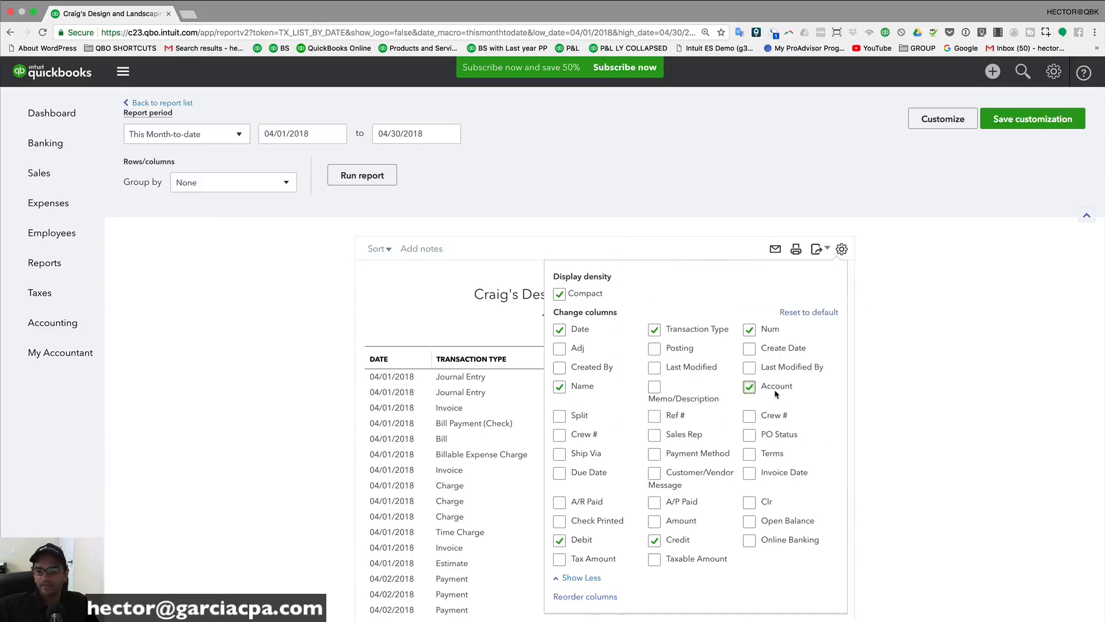
left_click(943, 312)
scroll(854, 330, "down", 3)
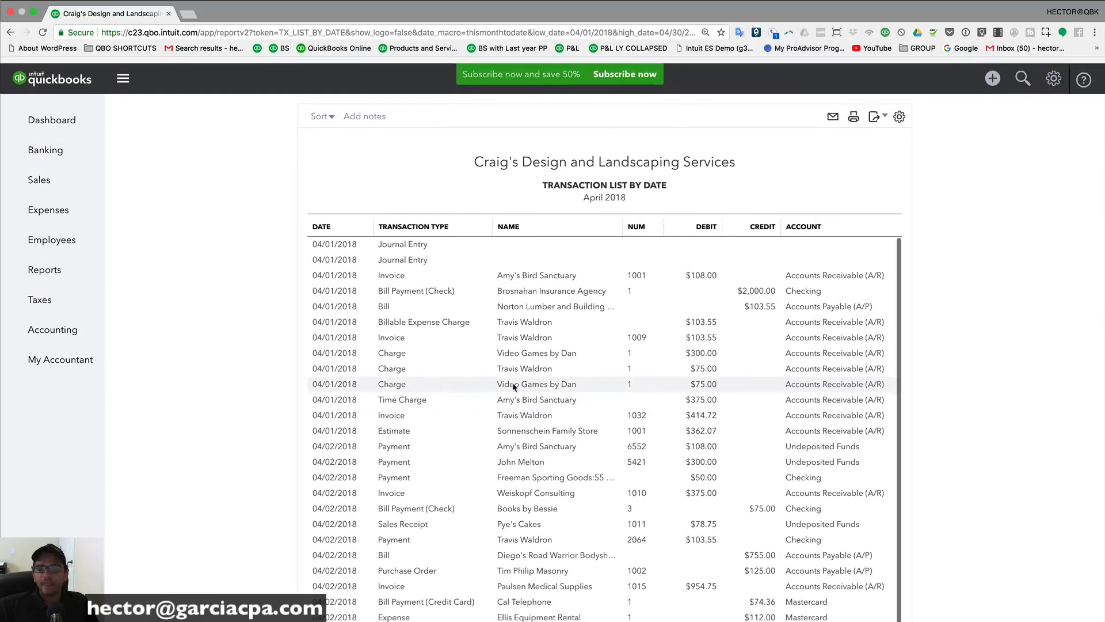
scroll(514, 386, "up", 3)
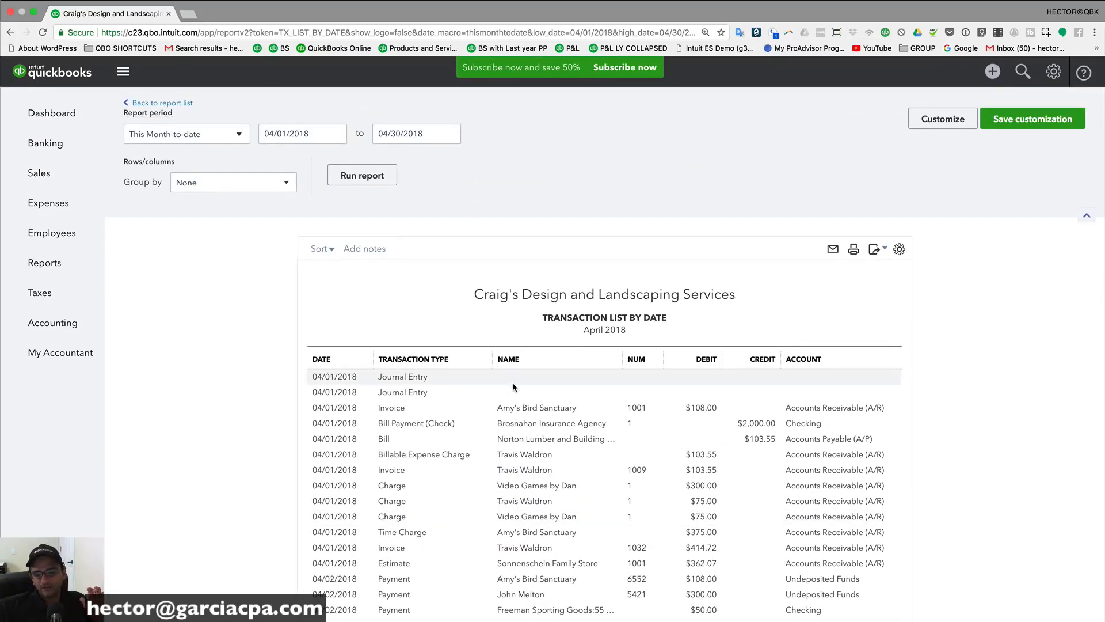
scroll(513, 385, "down", 1)
scroll(565, 397, "down", 15)
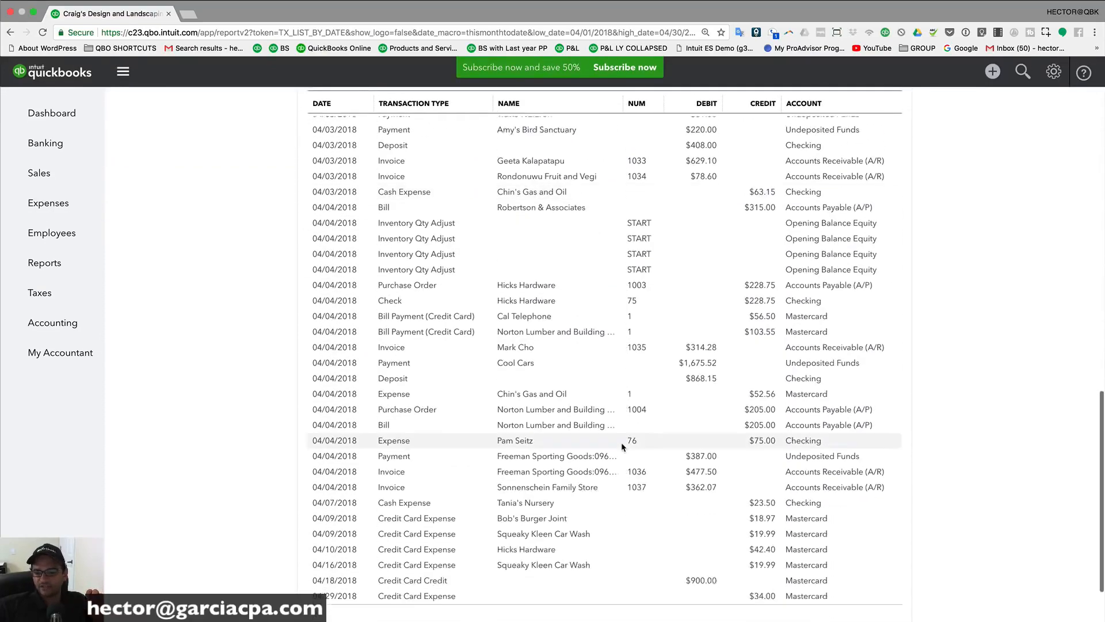
scroll(621, 442, "up", 15)
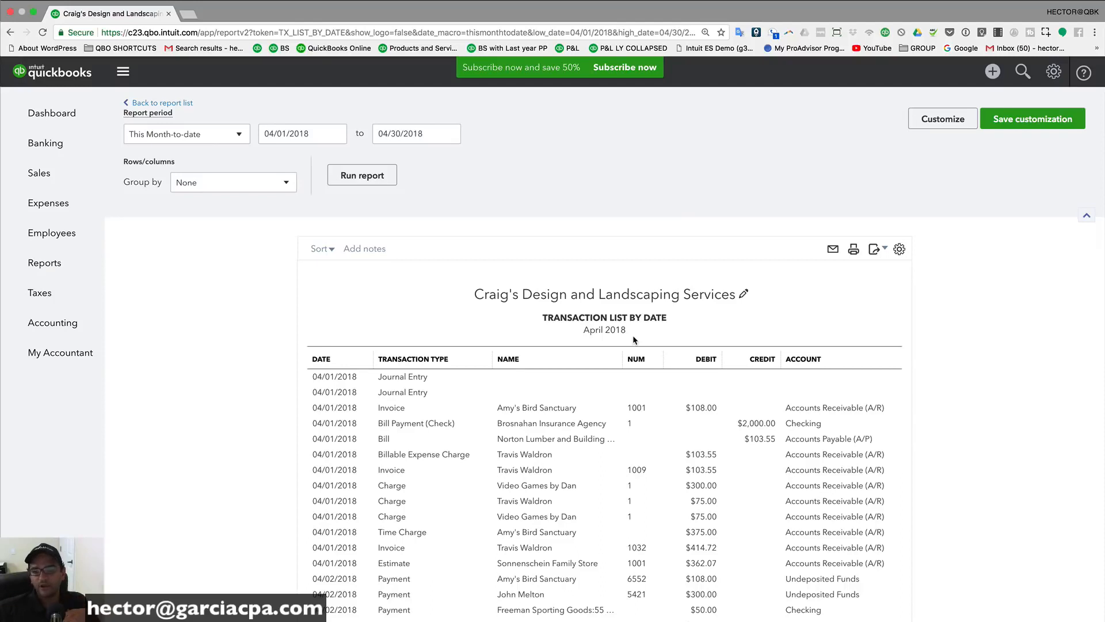
Step: Open the Transaction Detail by Account report and confirm it is grouped by Account
left_click(167, 104)
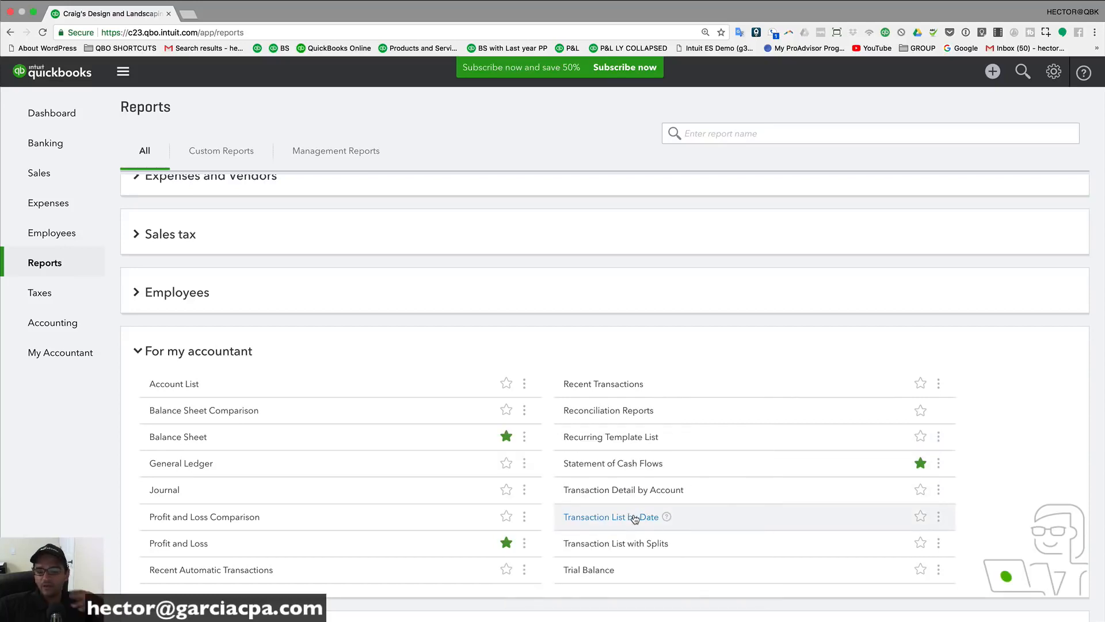
left_click(650, 490)
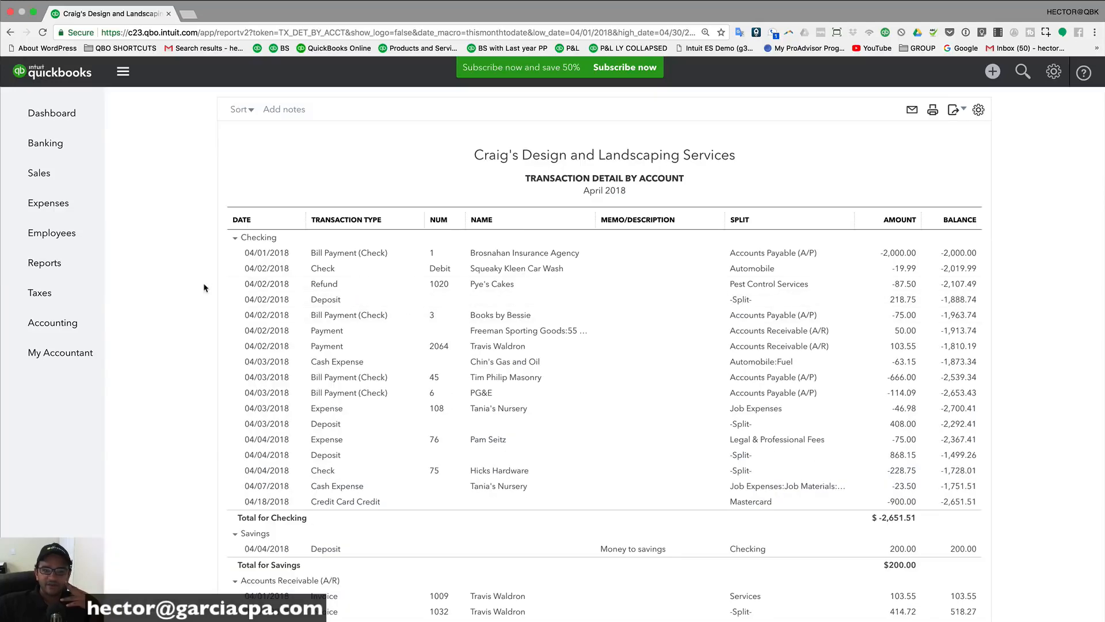
scroll(204, 288, "up", 2)
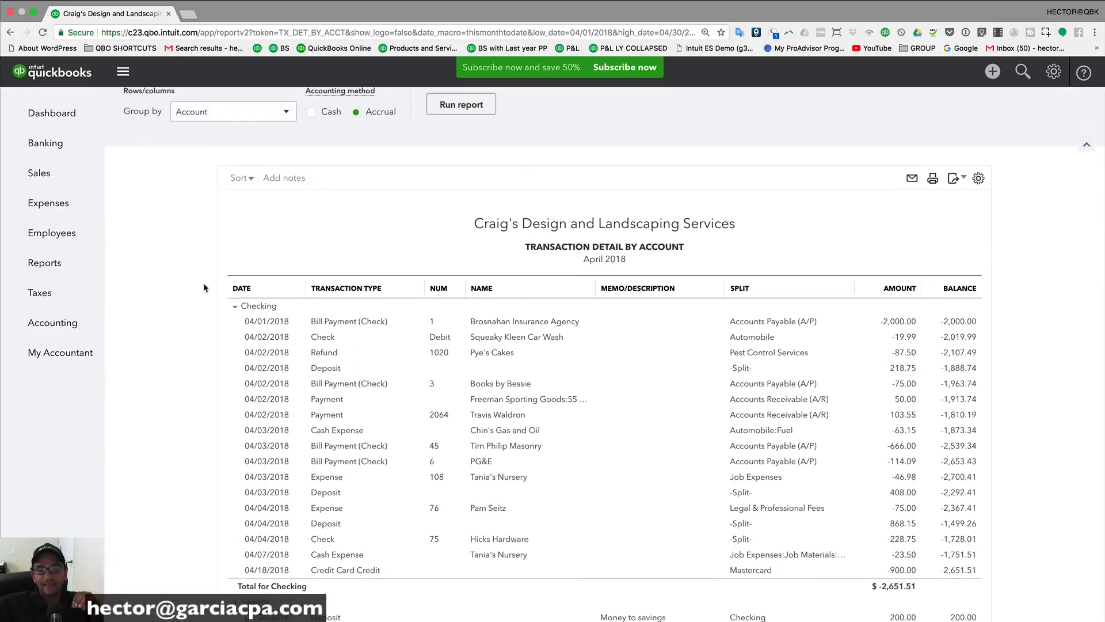
scroll(204, 287, "up", 2)
left_click(204, 183)
scroll(201, 225, "down", 1)
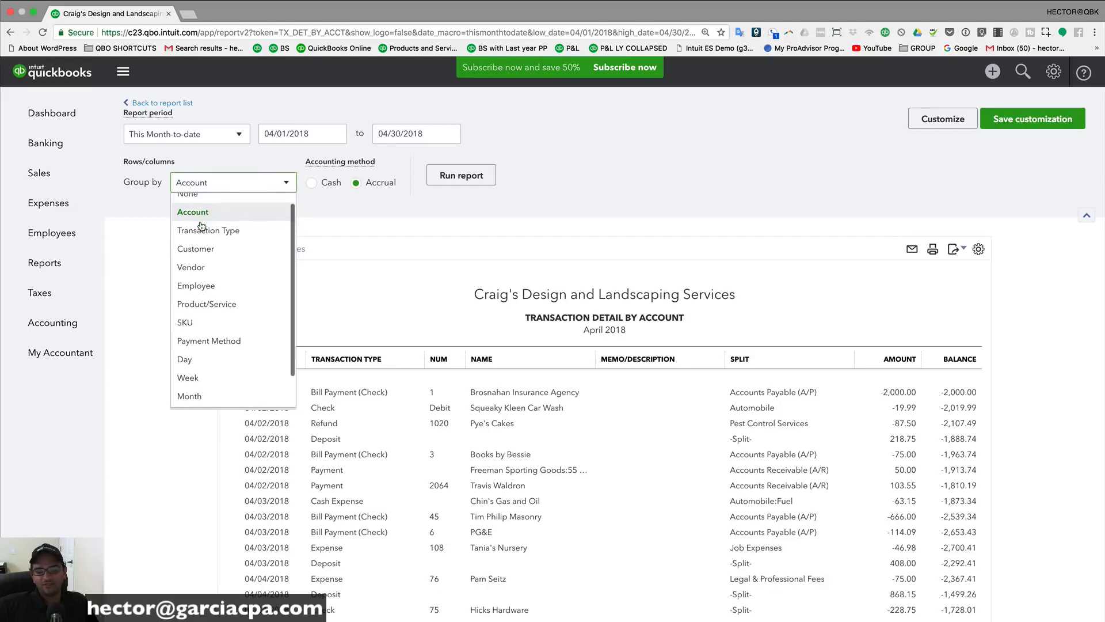
left_click(148, 234)
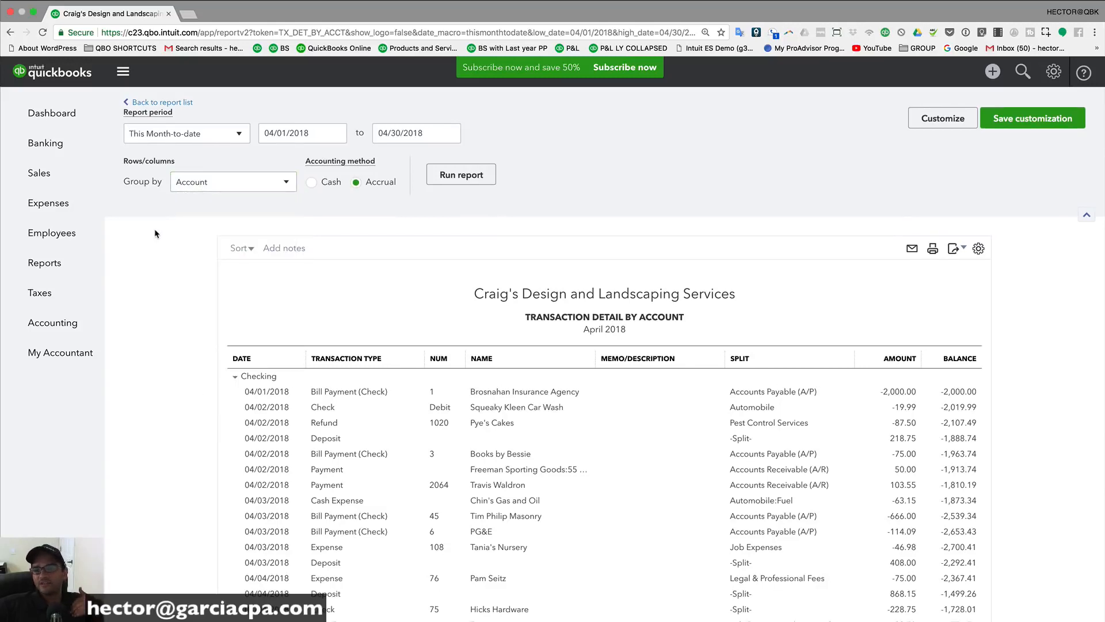
Step: Go back to the Reports list showing the For my accountant group
left_click(155, 103)
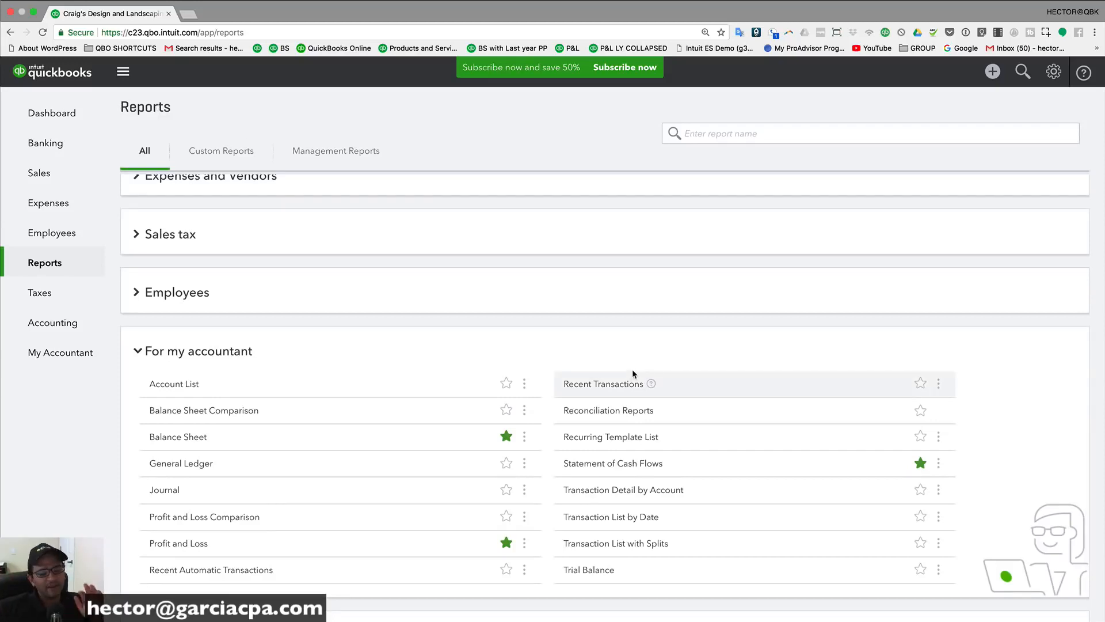
scroll(633, 501, "up", 1)
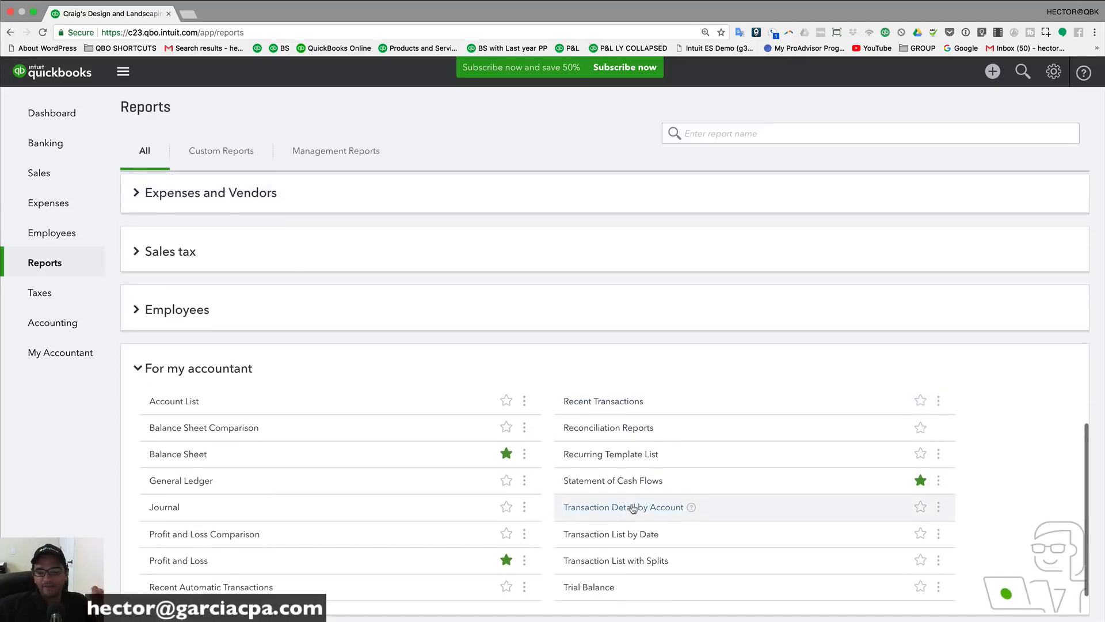
scroll(633, 508, "down", 2)
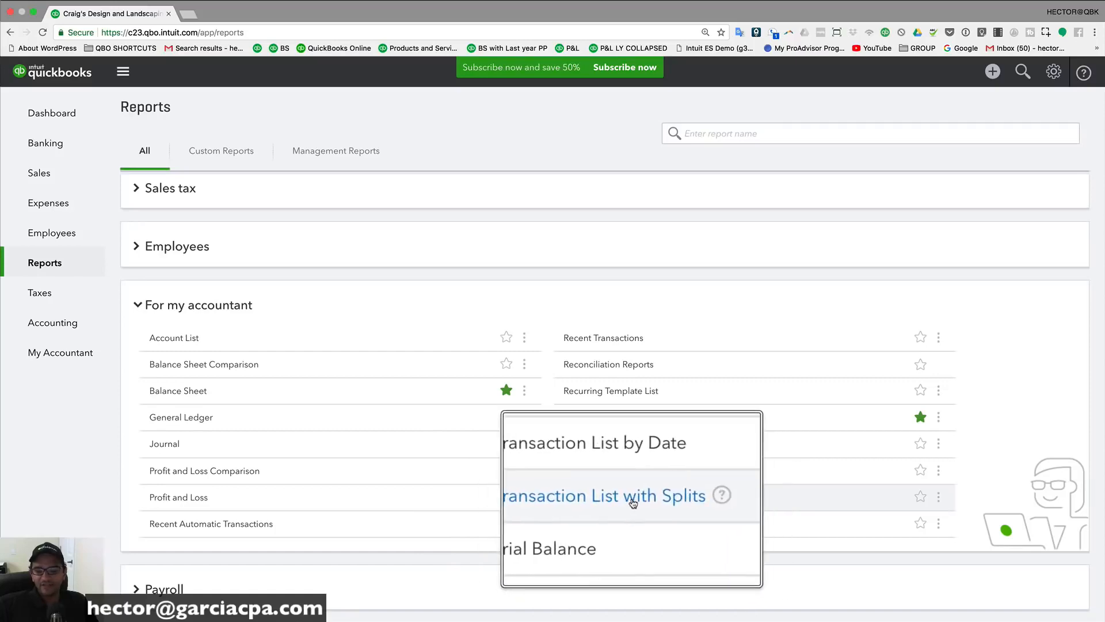
Step: Open the April 2018 Transaction List with Splits report
left_click(636, 498)
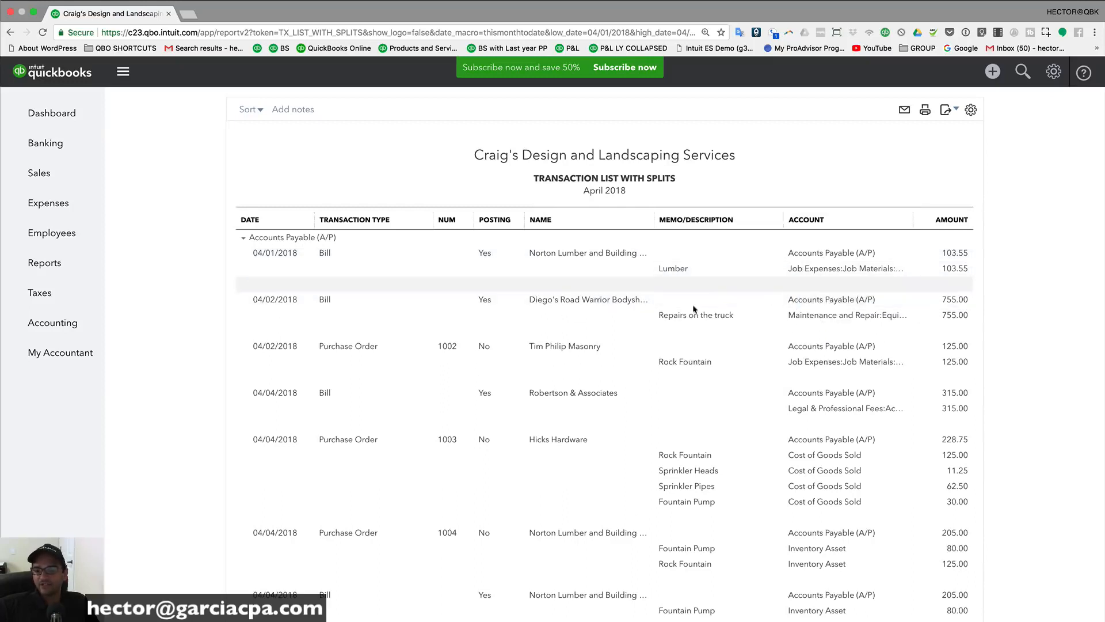
scroll(973, 423, "down", 3)
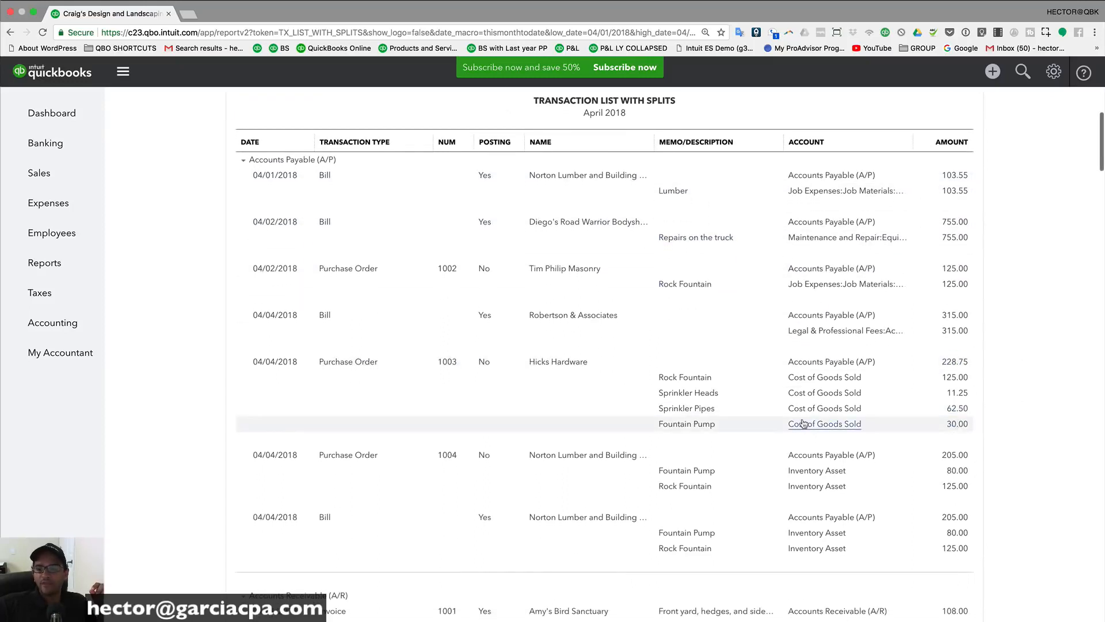
scroll(835, 394, "up", 5)
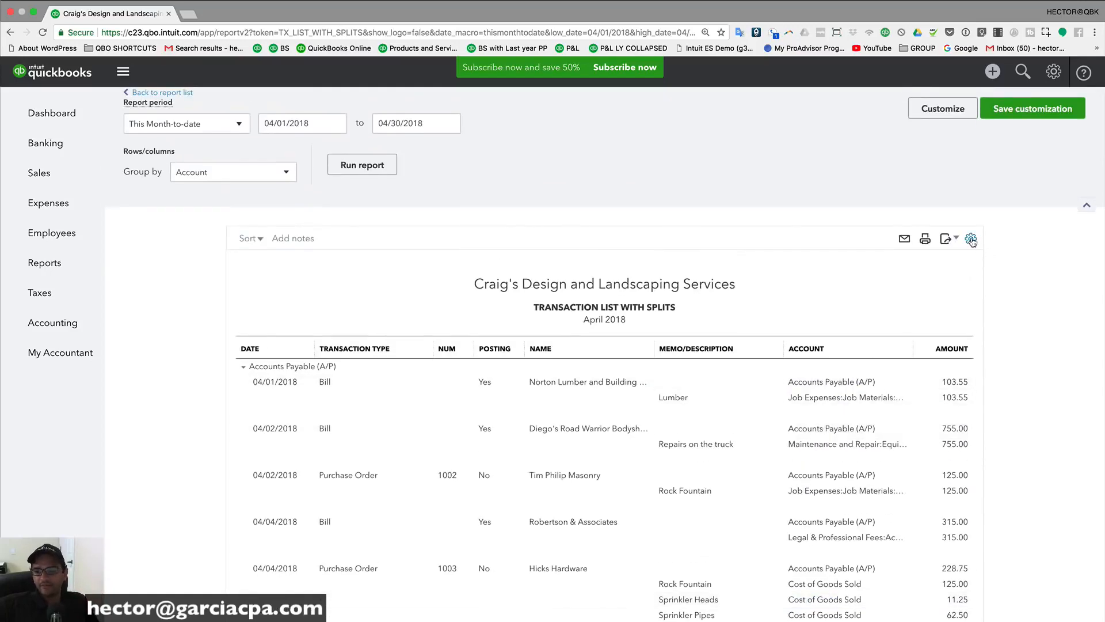
Step: Replace the Amount column with Debit and Credit columns, then review the report
left_click(972, 241)
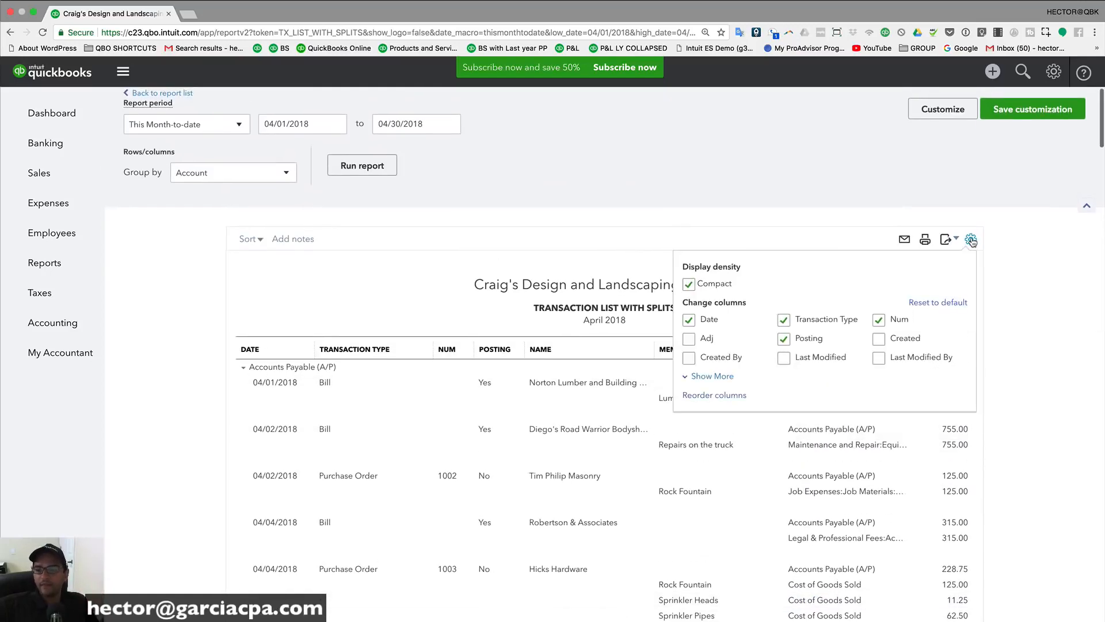
left_click(707, 375)
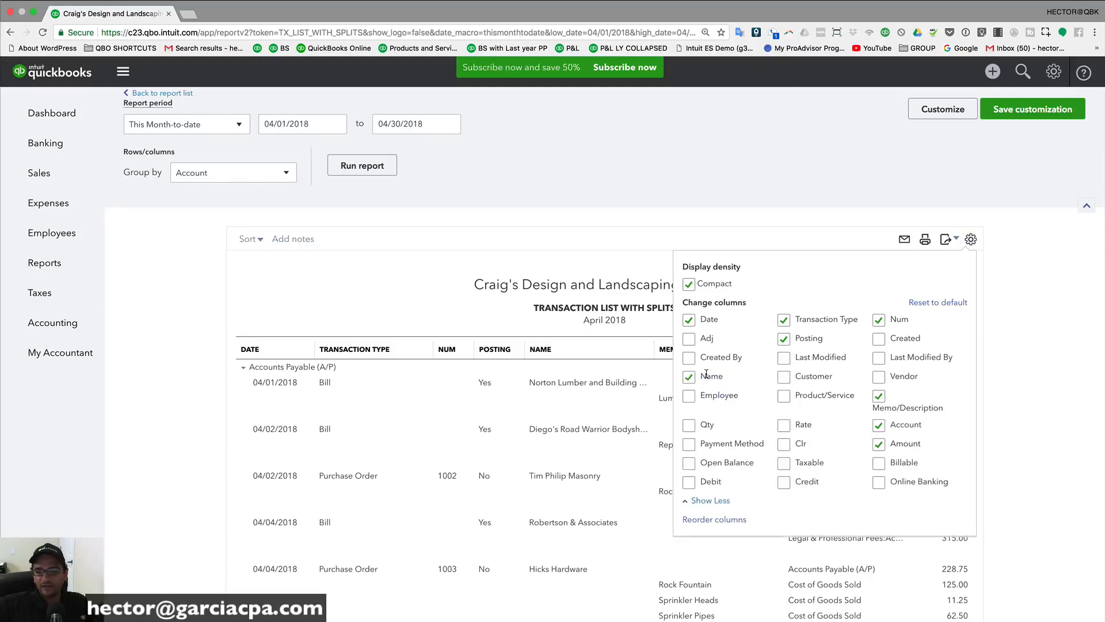
left_click(691, 484)
left_click(784, 482)
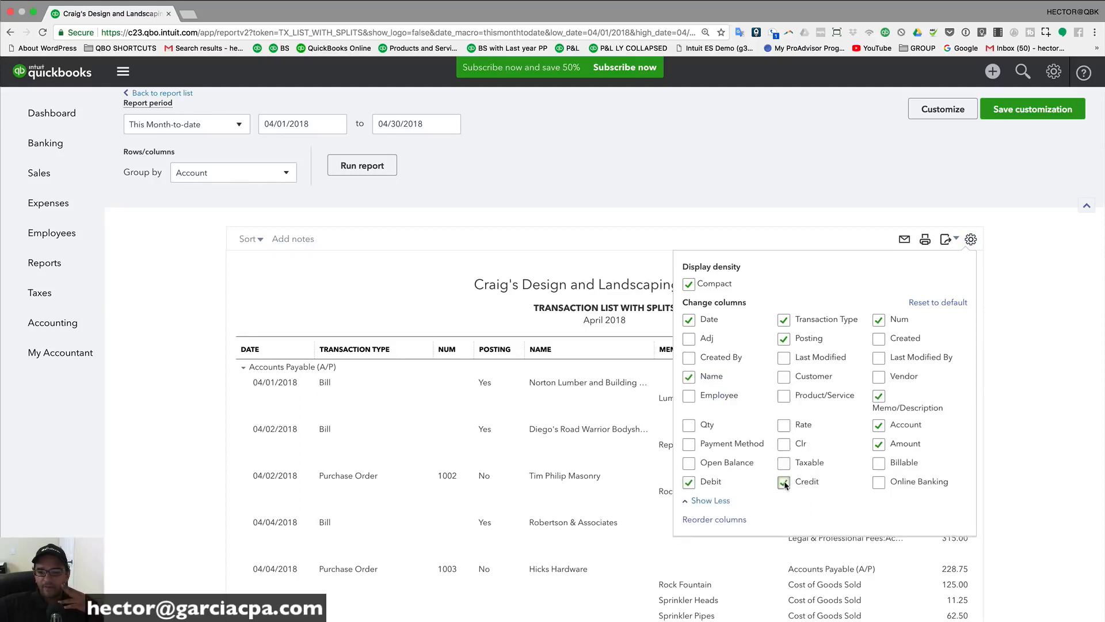
left_click(879, 444)
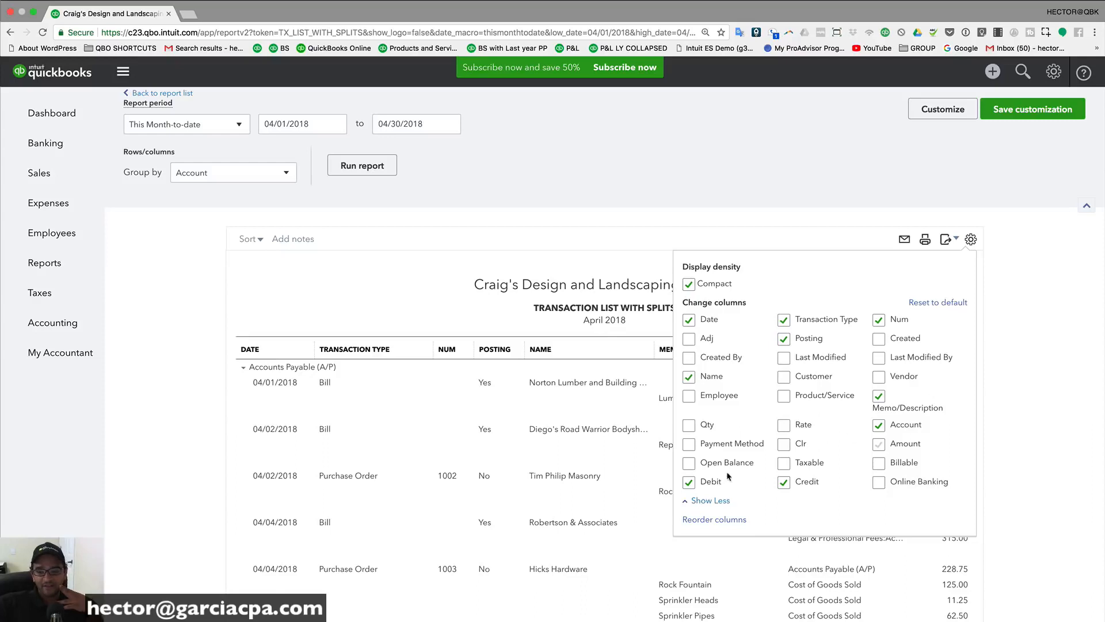
left_click(748, 229)
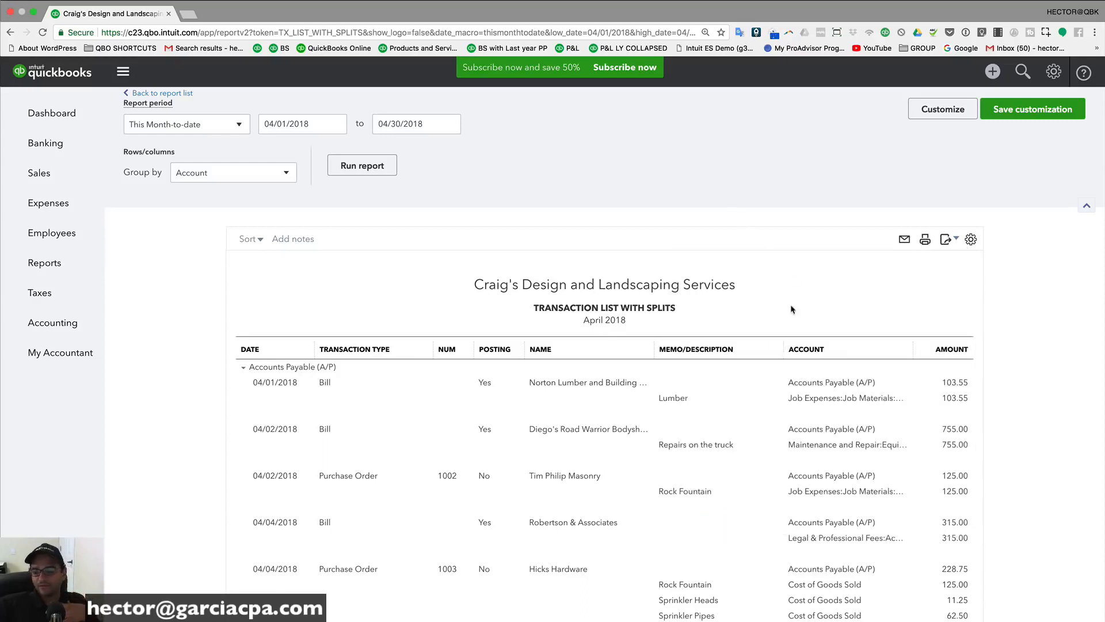
scroll(777, 346, "down", 3)
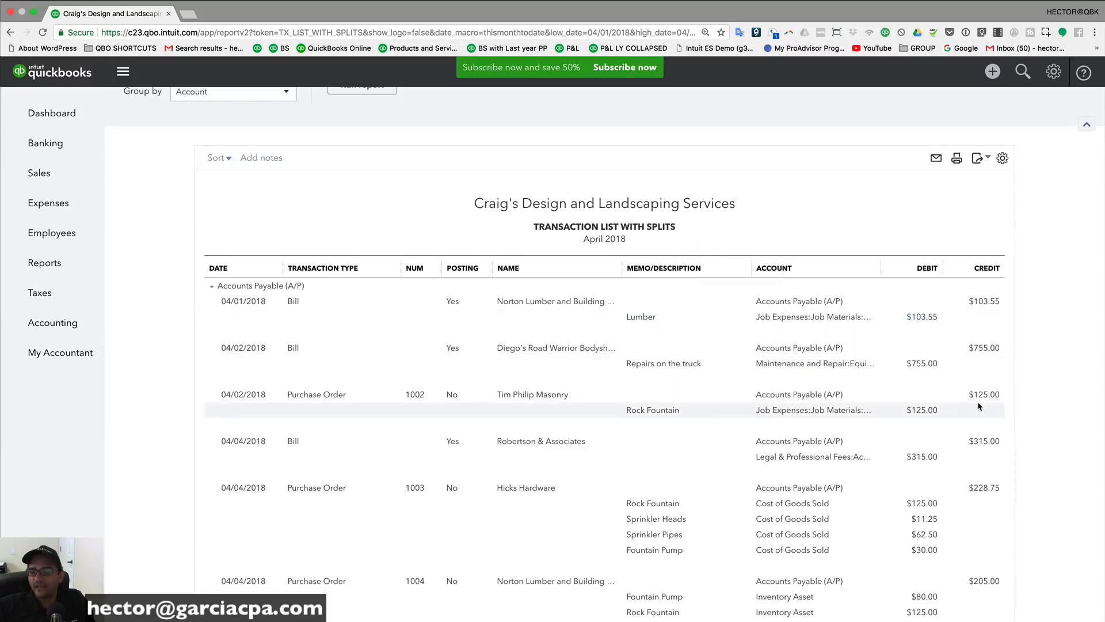
scroll(978, 406, "down", 15)
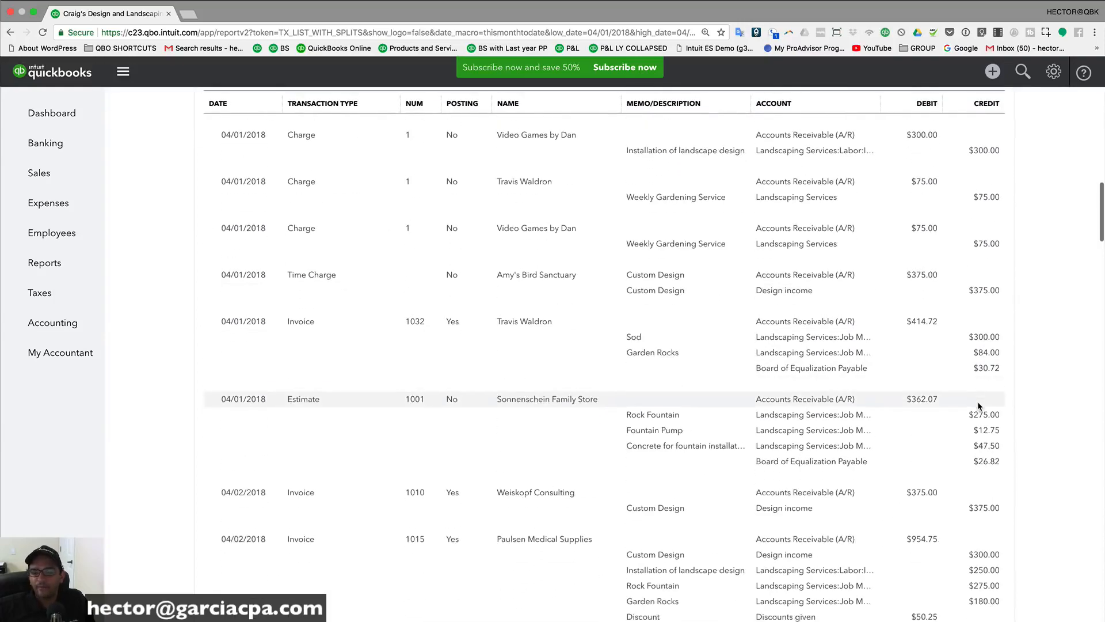
scroll(979, 407, "down", 18)
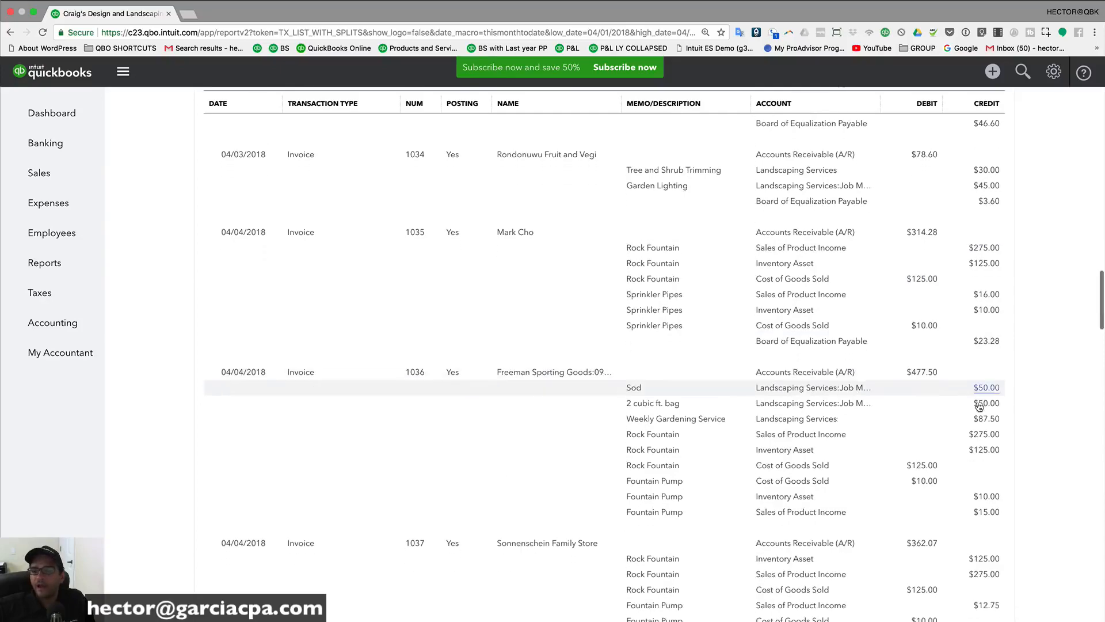
scroll(979, 407, "down", 1)
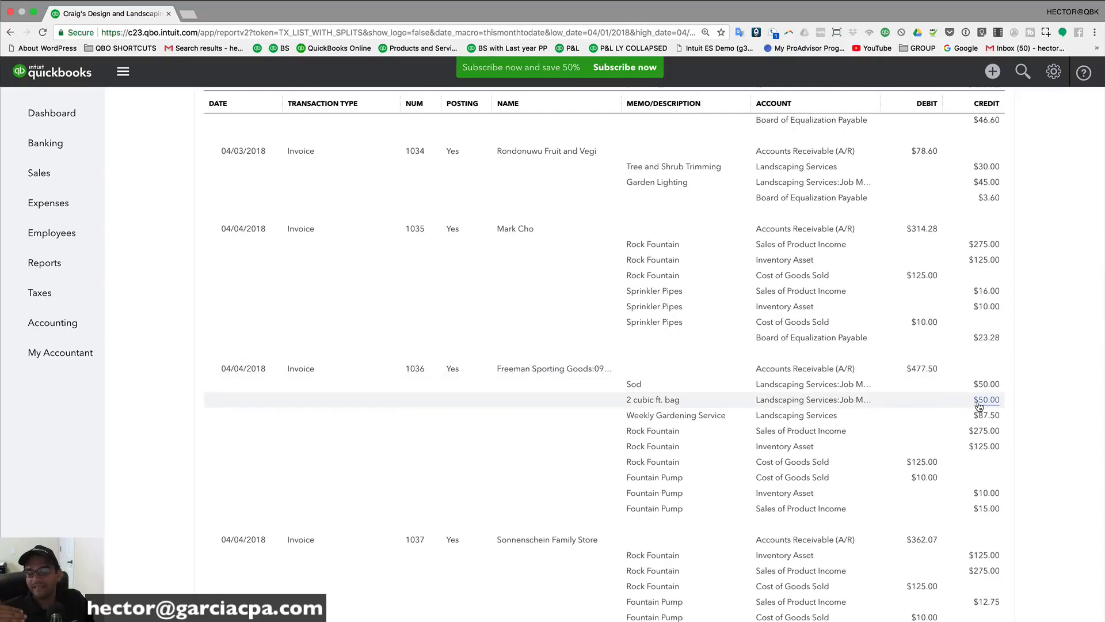
scroll(903, 397, "up", 20)
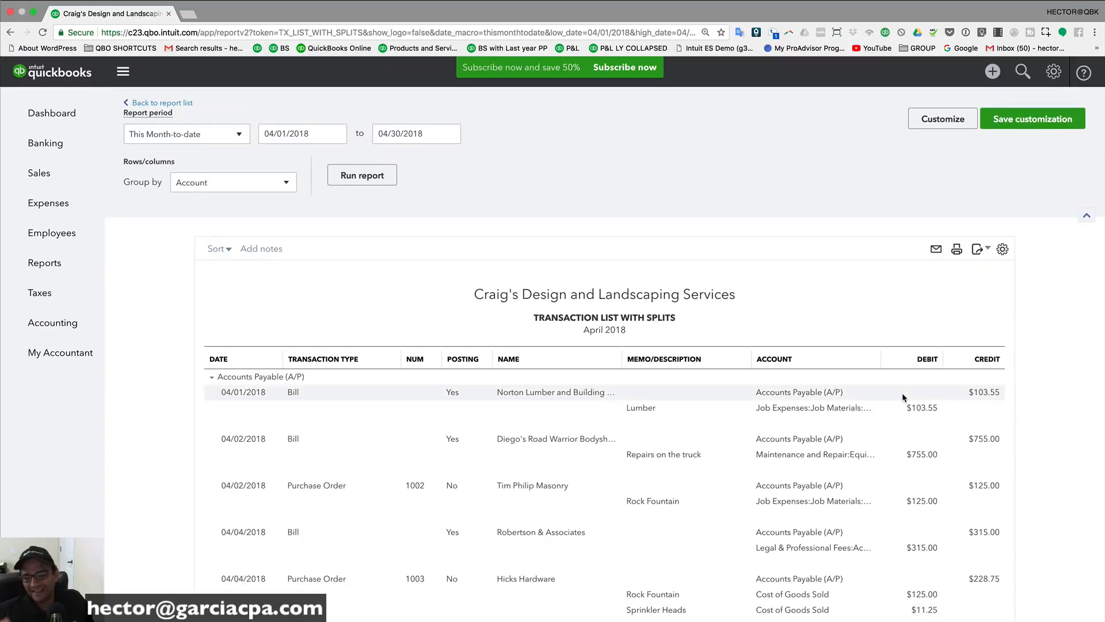
scroll(903, 396, "down", 1)
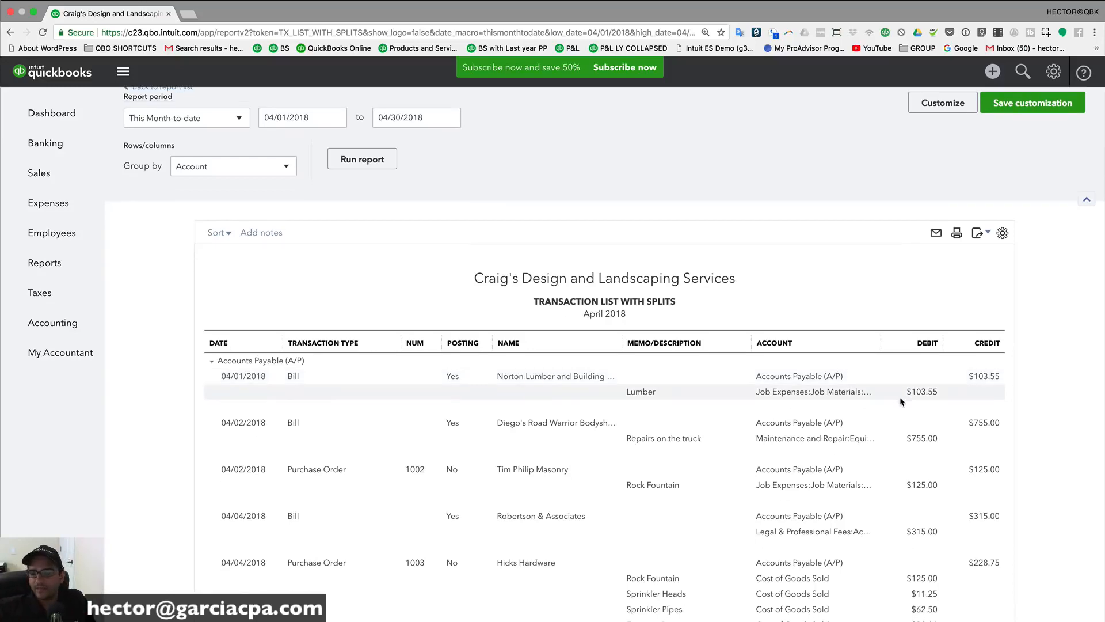
scroll(900, 396, "down", 5)
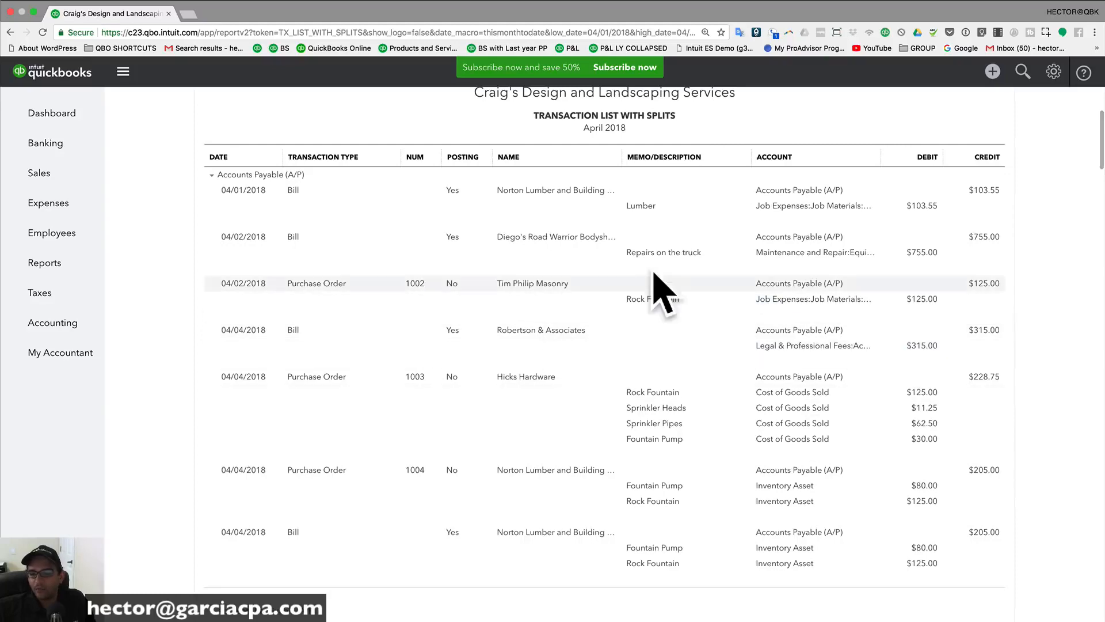
scroll(953, 346, "up", 6)
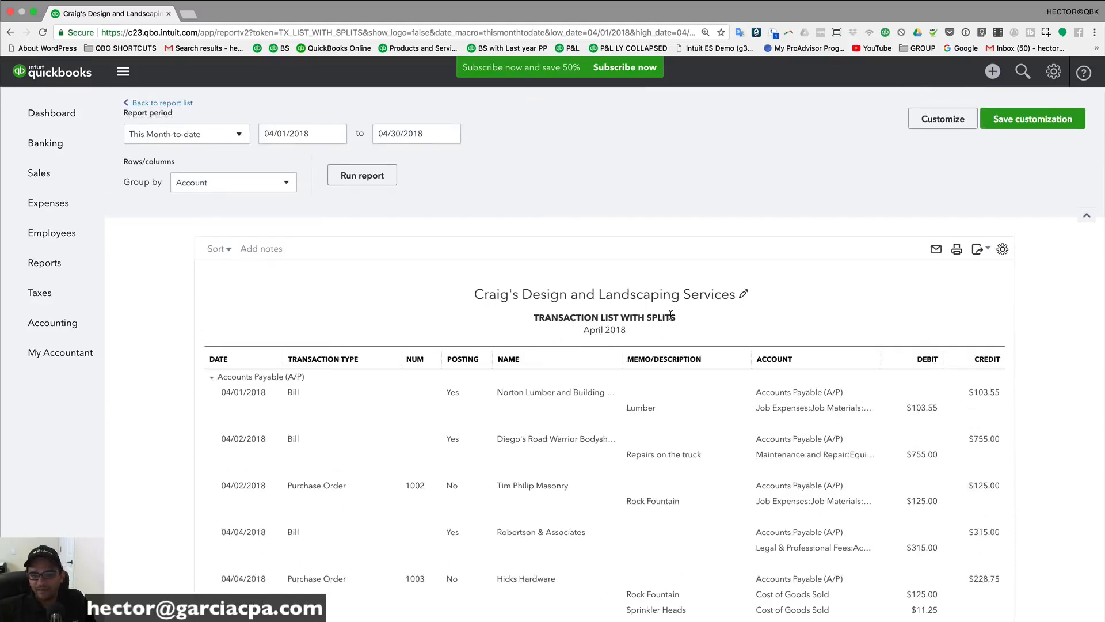
scroll(671, 317, "down", 15)
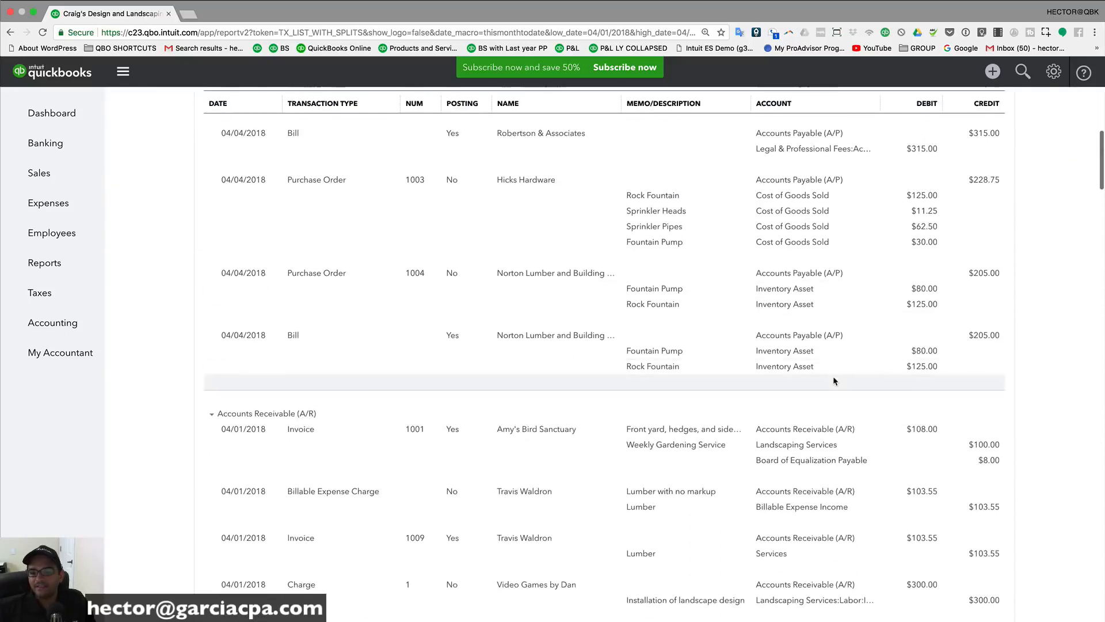
scroll(833, 379, "up", 15)
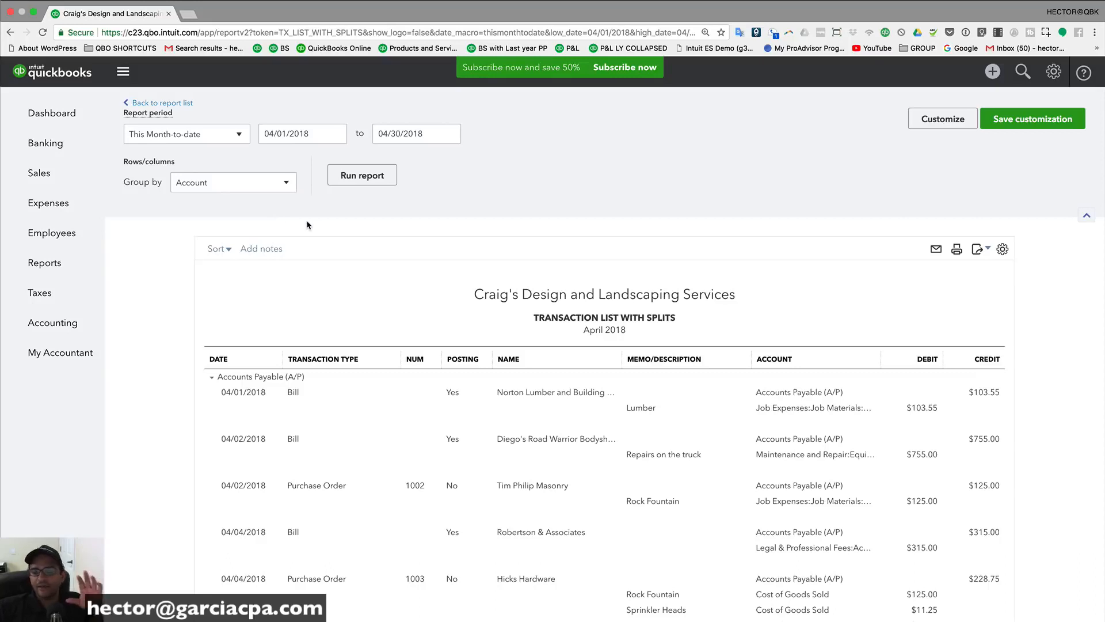
left_click(34, 265)
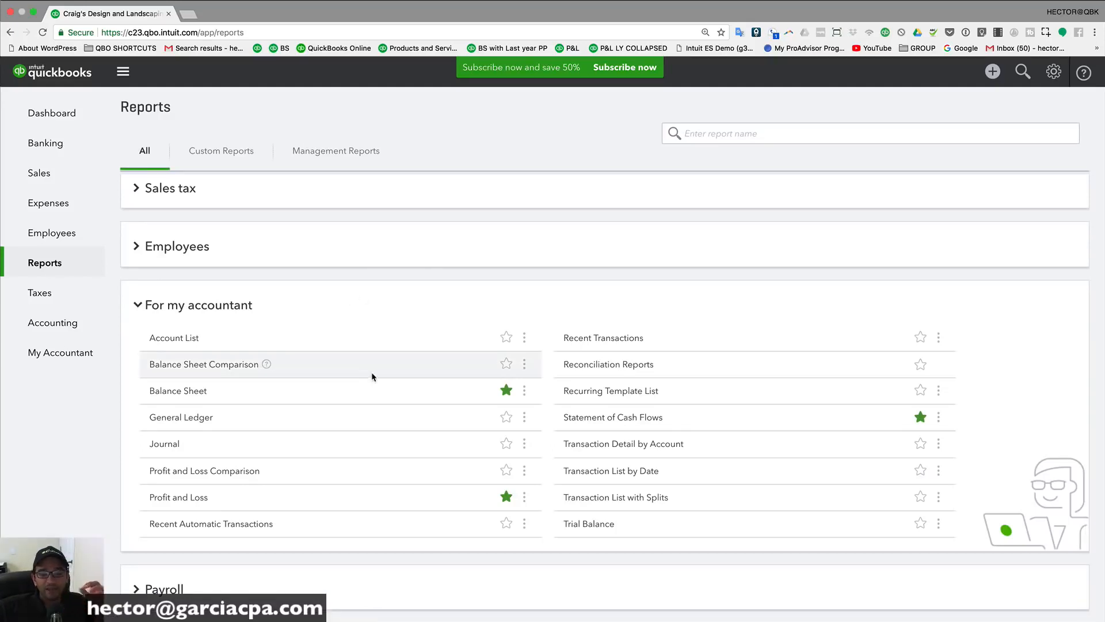
left_click(188, 421)
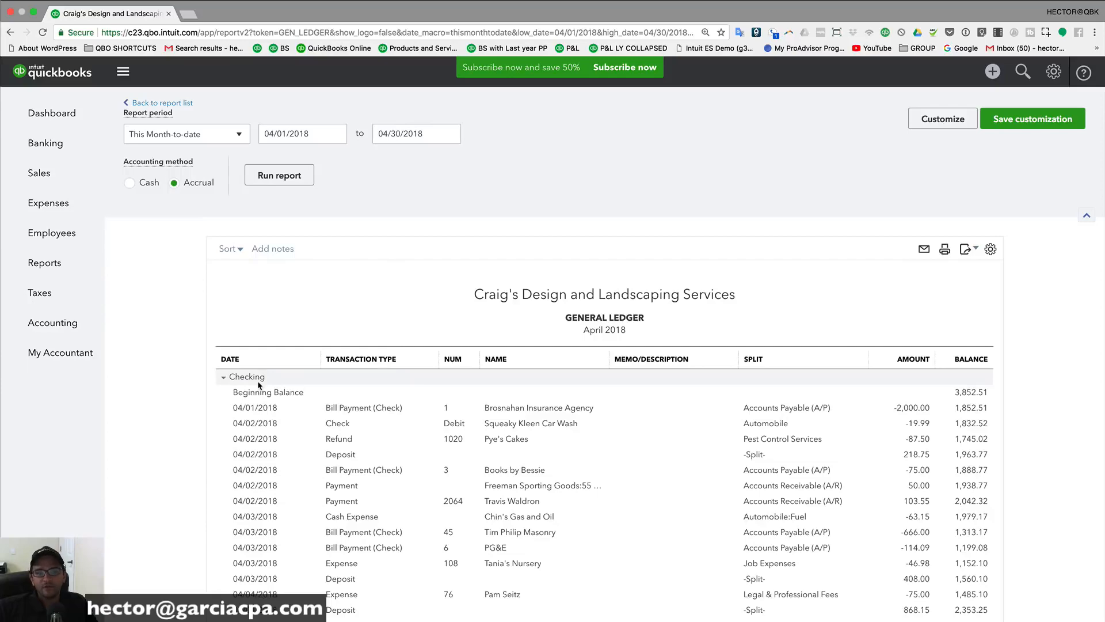
scroll(300, 433, "down", 1)
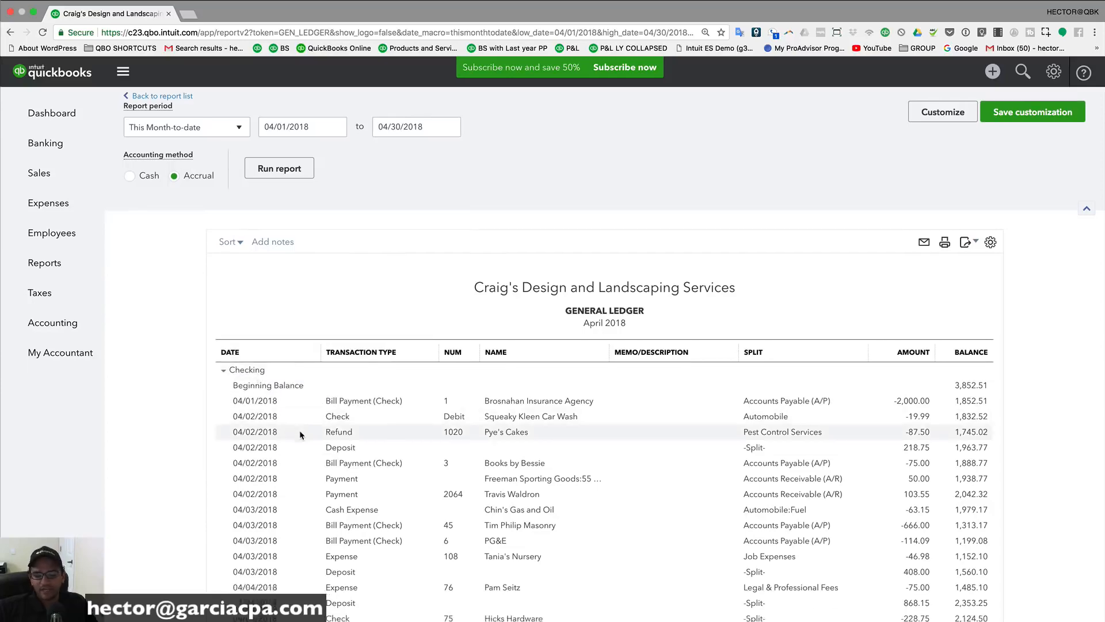
scroll(300, 430, "down", 10)
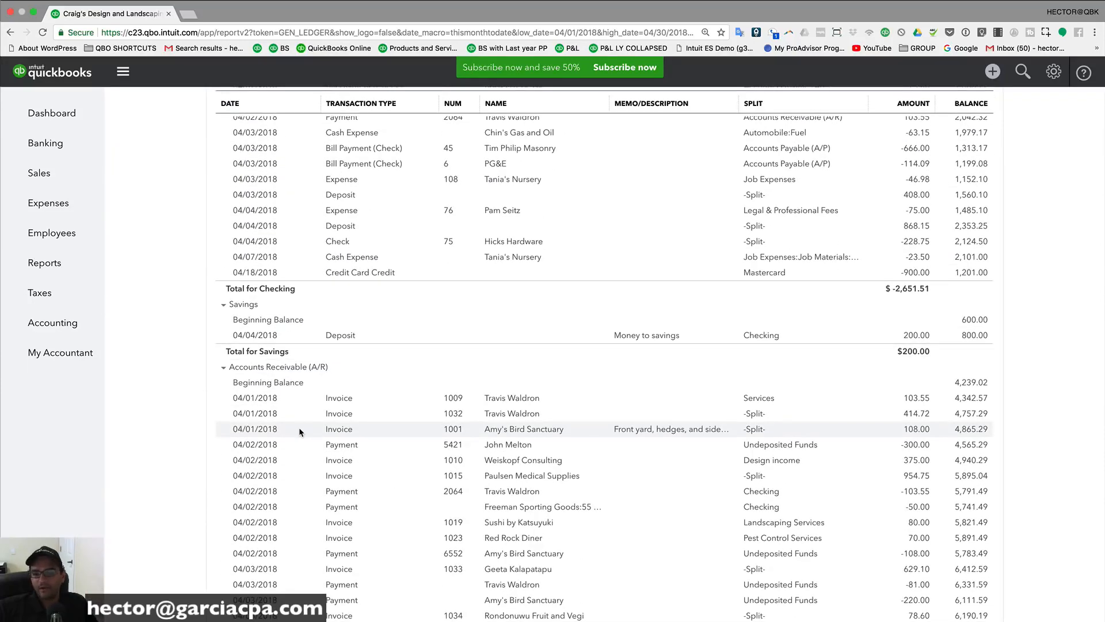
scroll(299, 427, "down", 20)
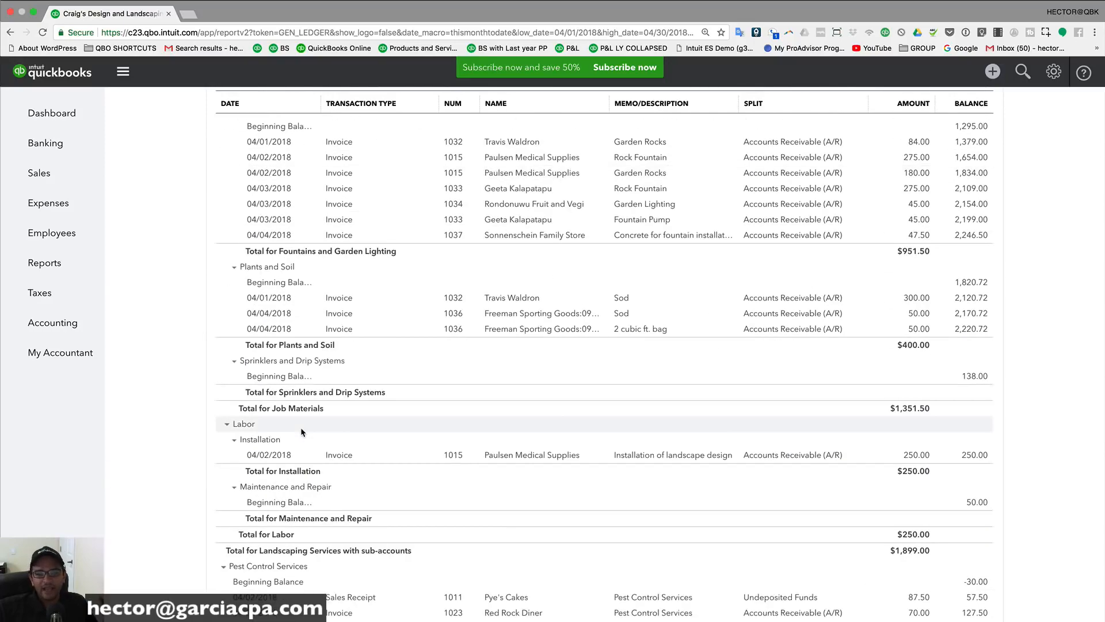
scroll(303, 422, "up", 15)
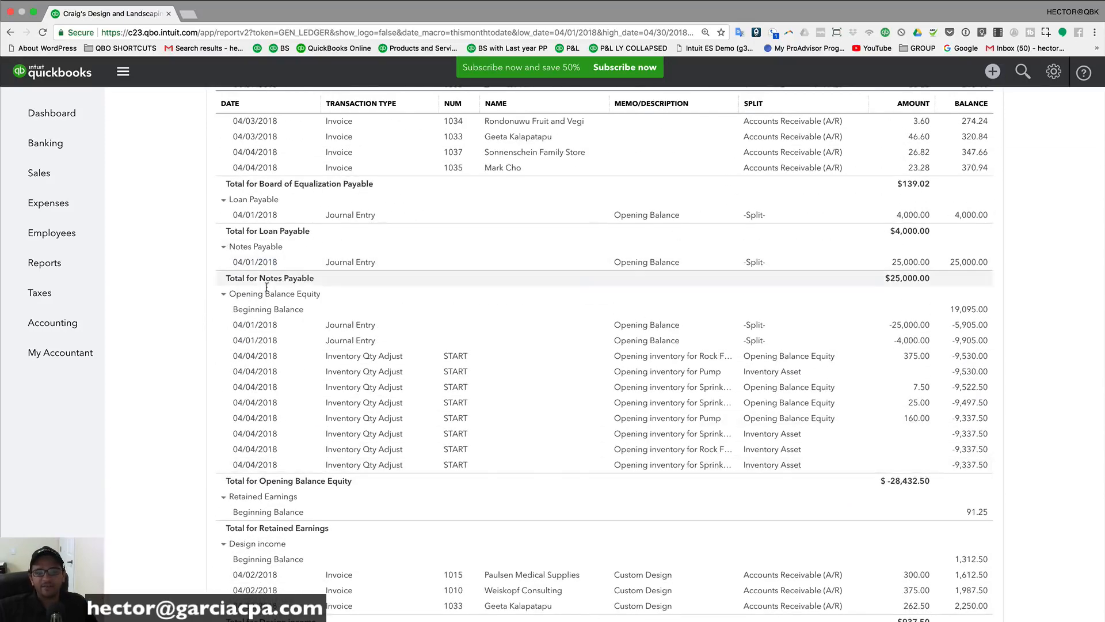
scroll(267, 287, "down", 7)
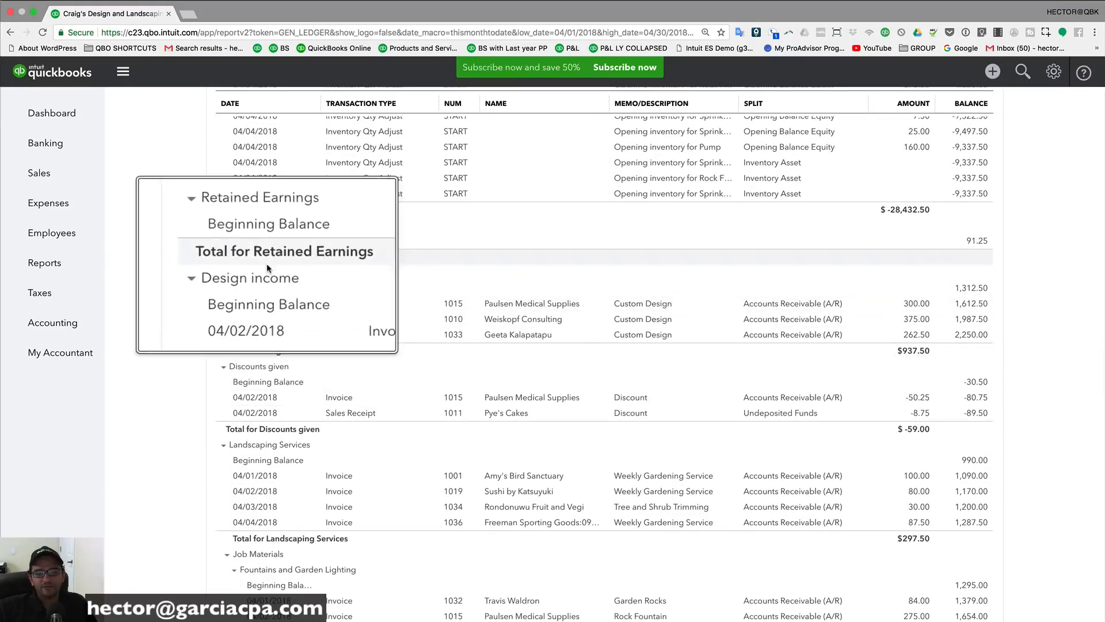
scroll(268, 263, "down", 7)
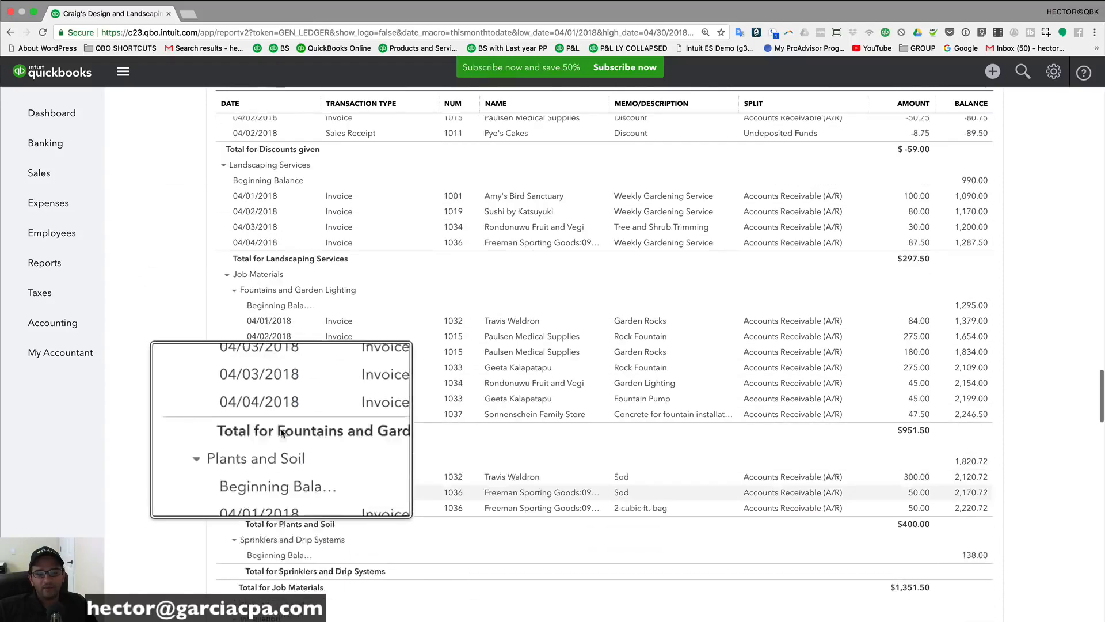
scroll(282, 433, "down", 12)
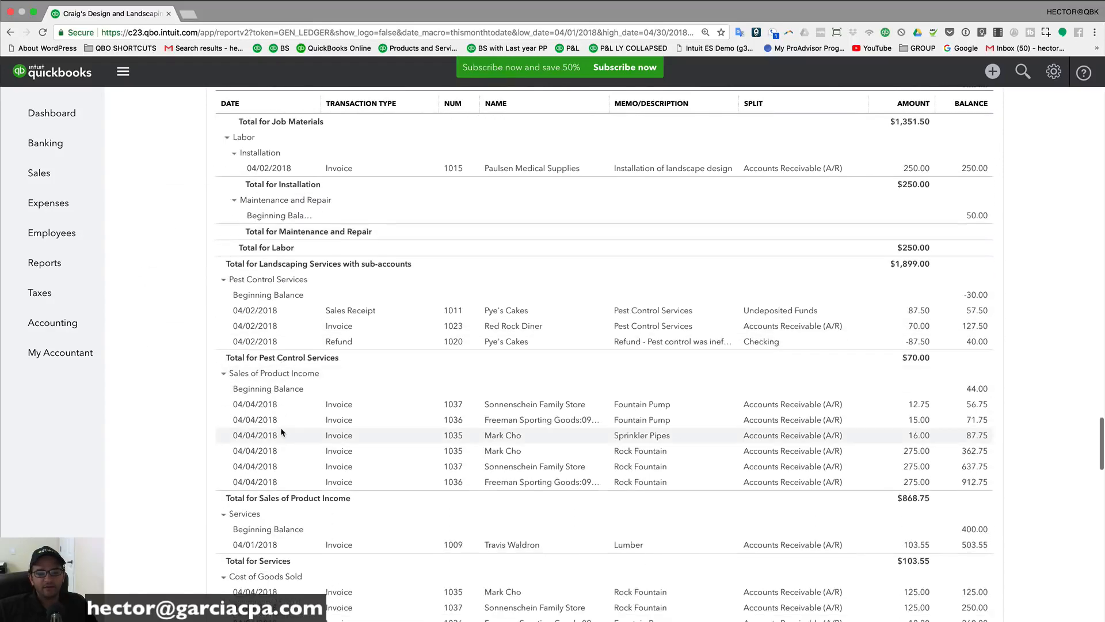
scroll(282, 433, "down", 9)
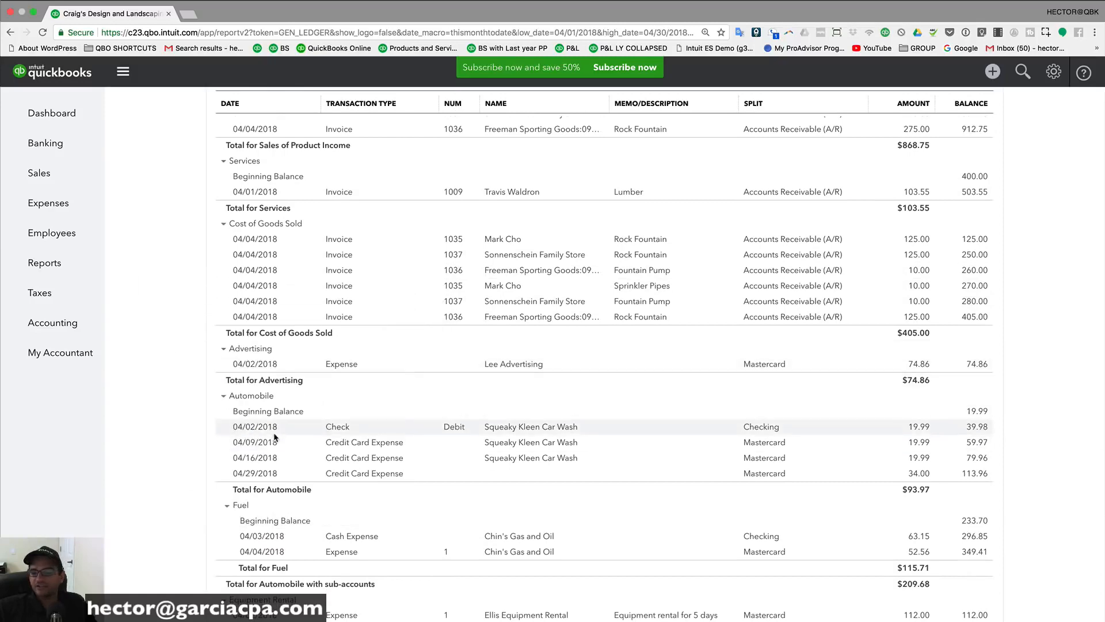
scroll(371, 444, "down", 3)
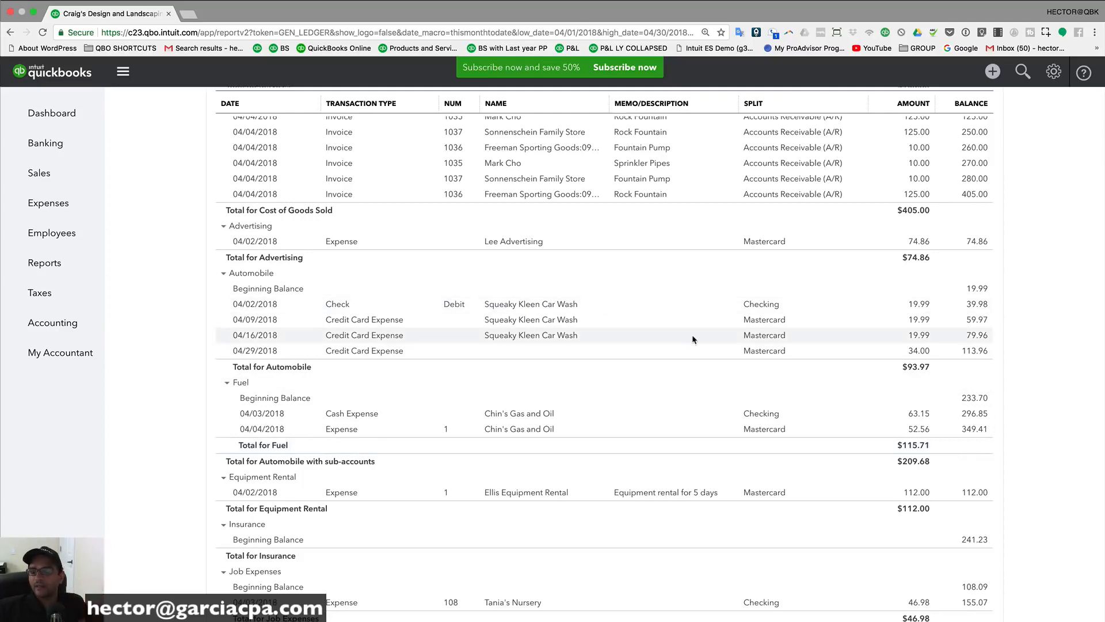
scroll(628, 345, "down", 5)
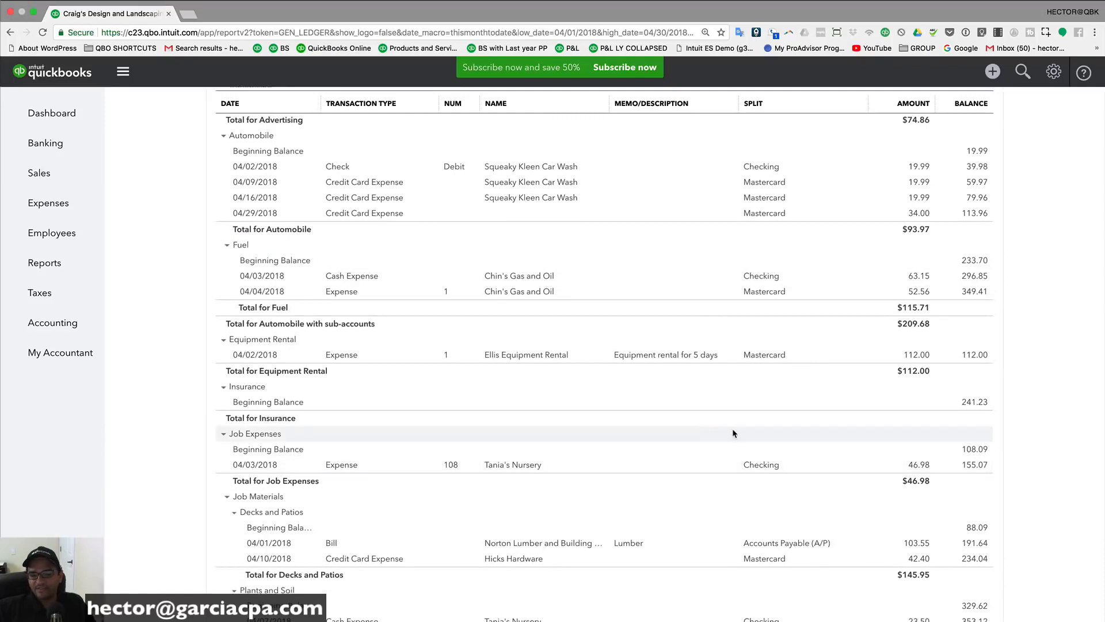
scroll(730, 428, "up", 4)
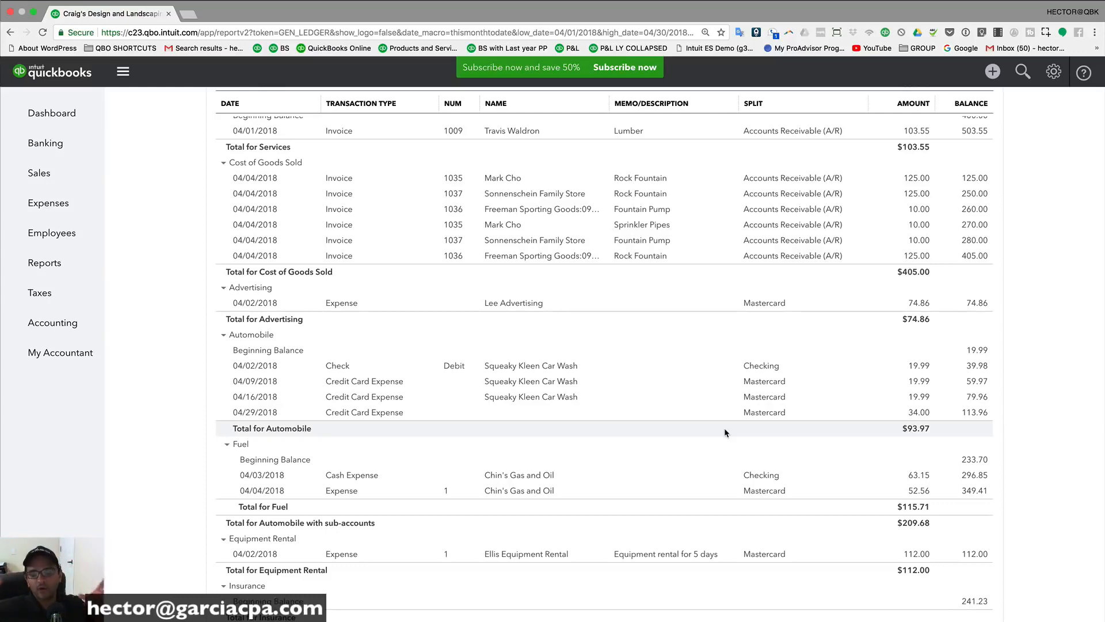
scroll(724, 431, "up", 1)
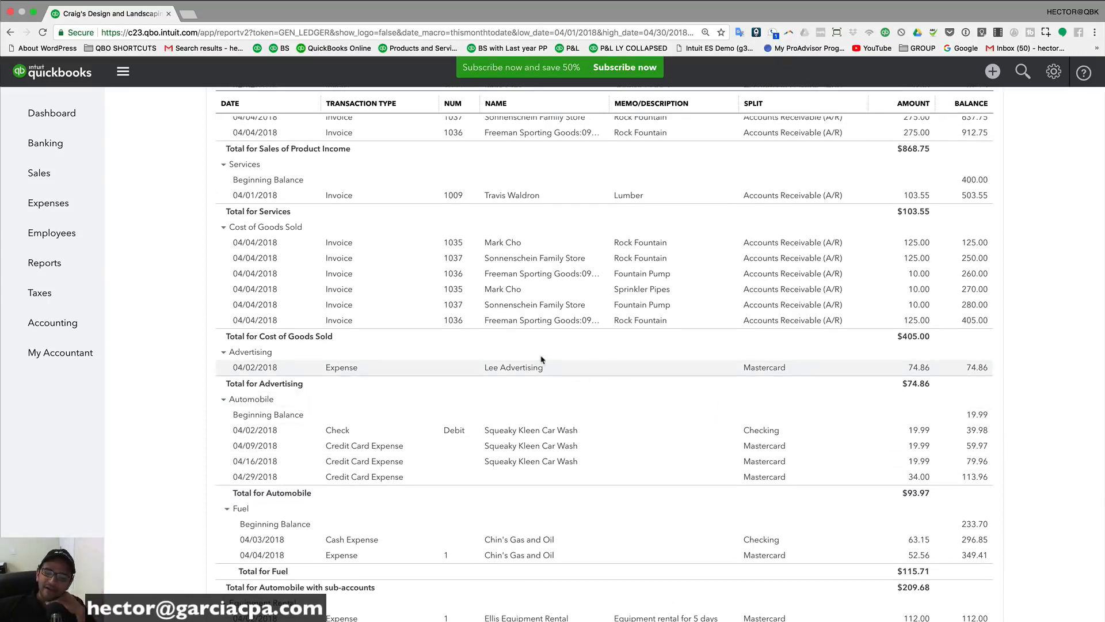
scroll(284, 313, "up", 3)
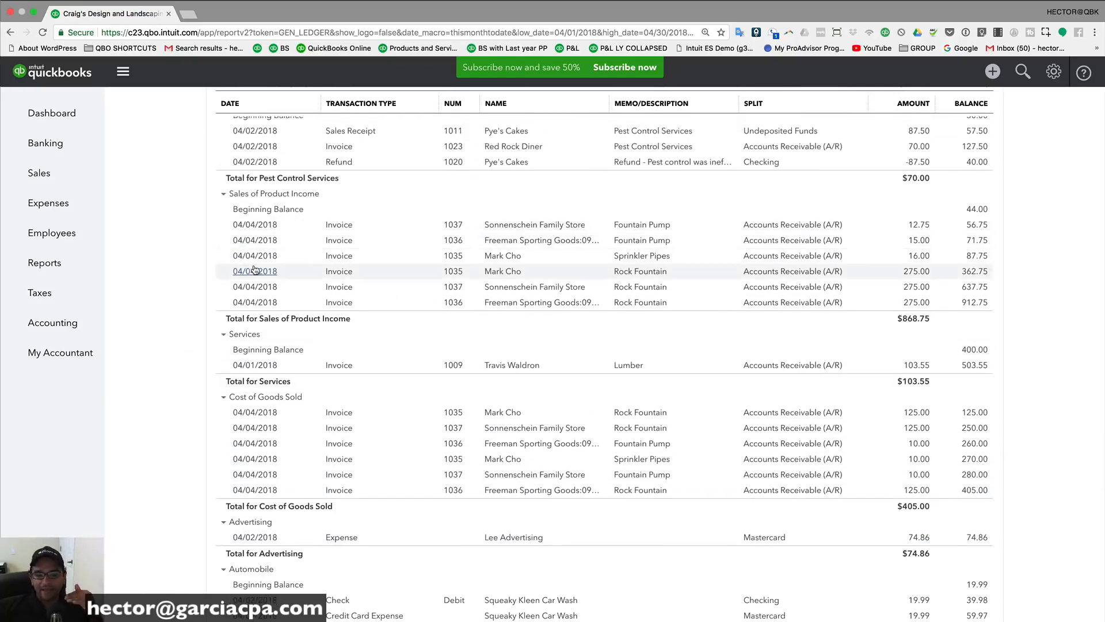
scroll(369, 288, "up", 15)
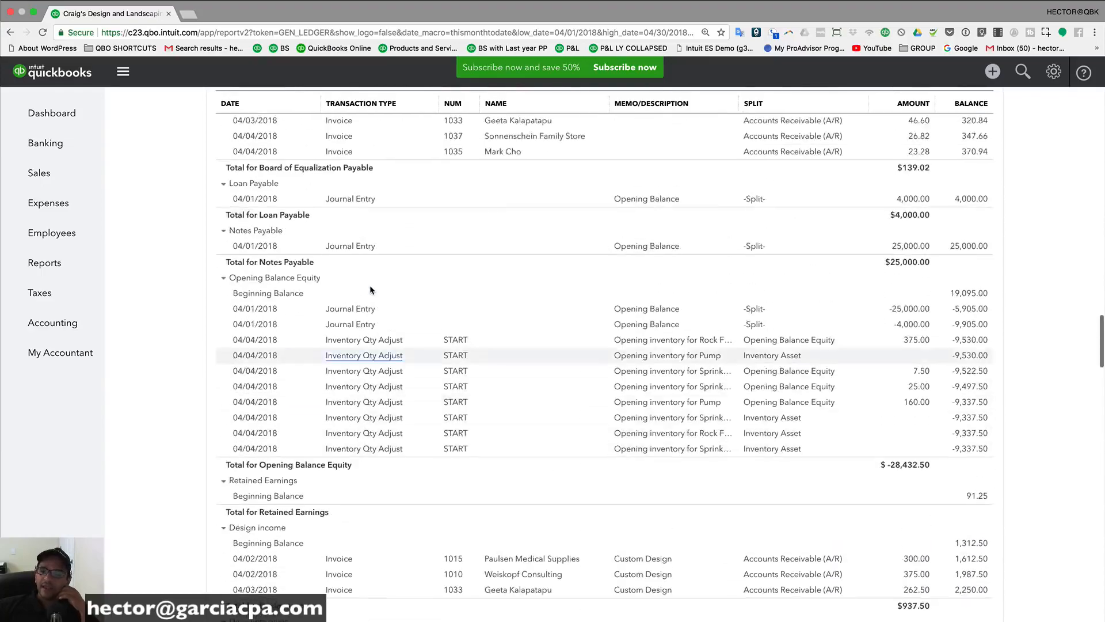
scroll(370, 288, "up", 15)
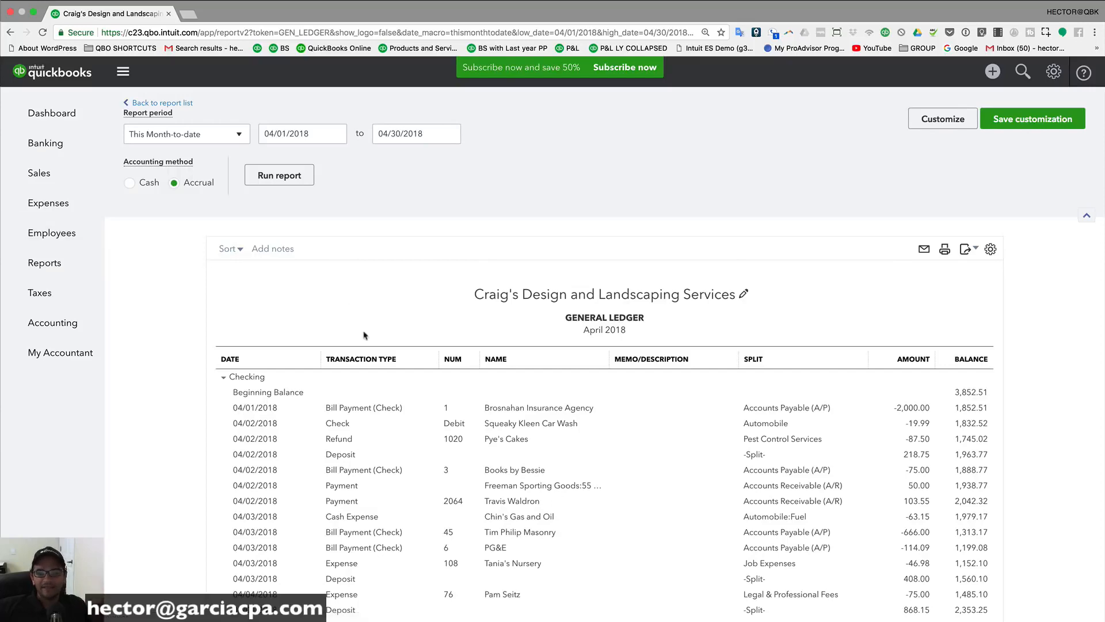
Step: Collapse Checking, Savings, A/R, Inventory Asset, Undeposited Funds, Truck, A/P and Mastercard to totals
left_click(223, 376)
left_click(223, 385)
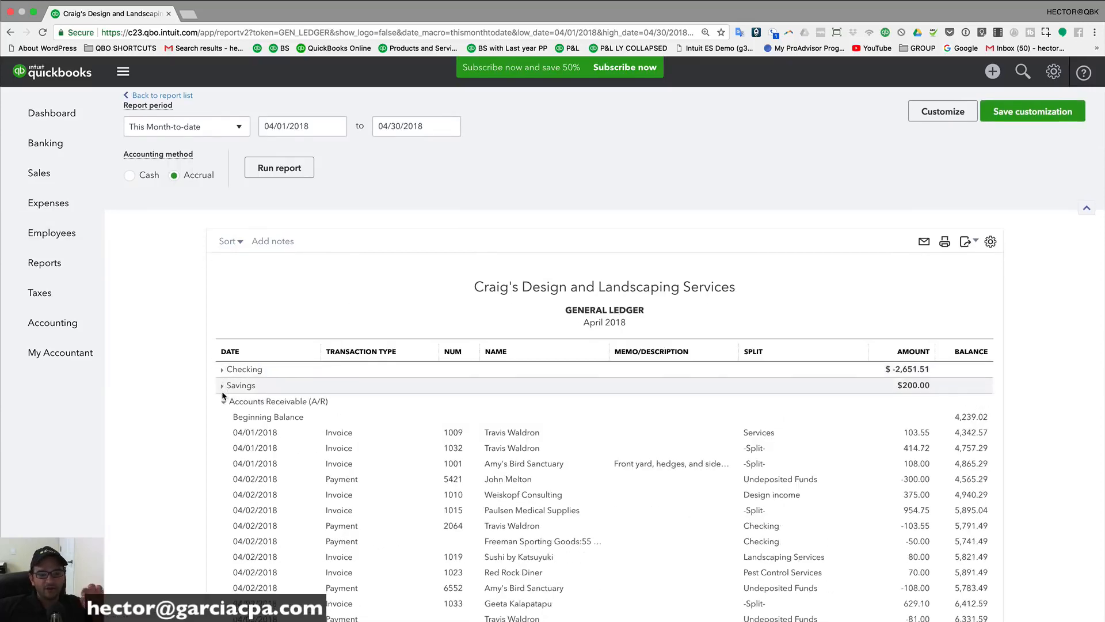
left_click(223, 401)
scroll(215, 397, "down", 3)
left_click(220, 320)
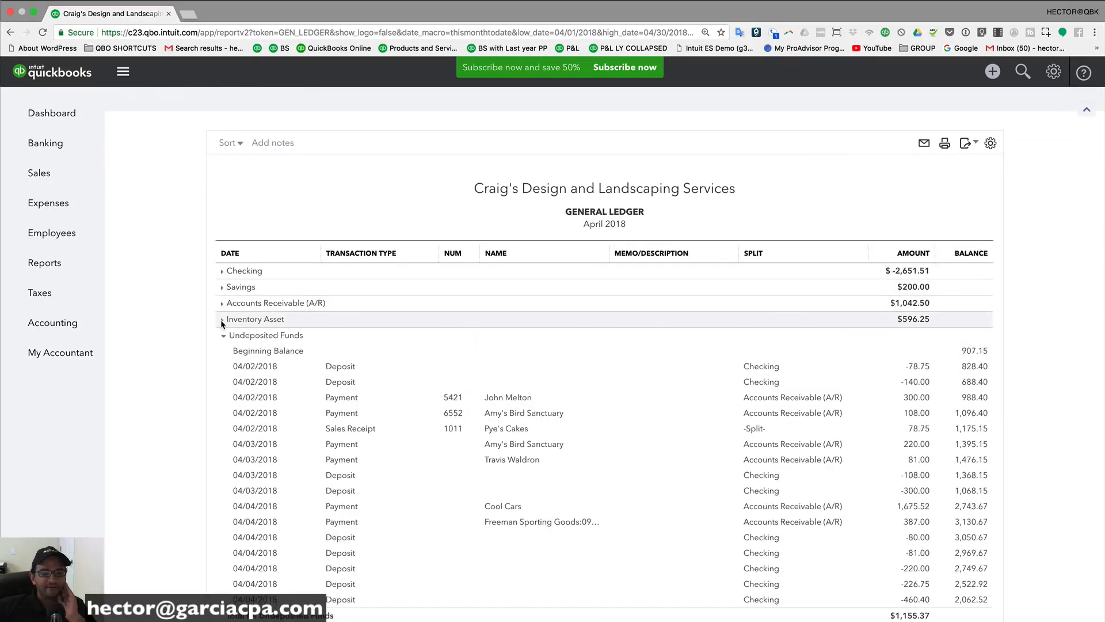
left_click(220, 334)
left_click(224, 354)
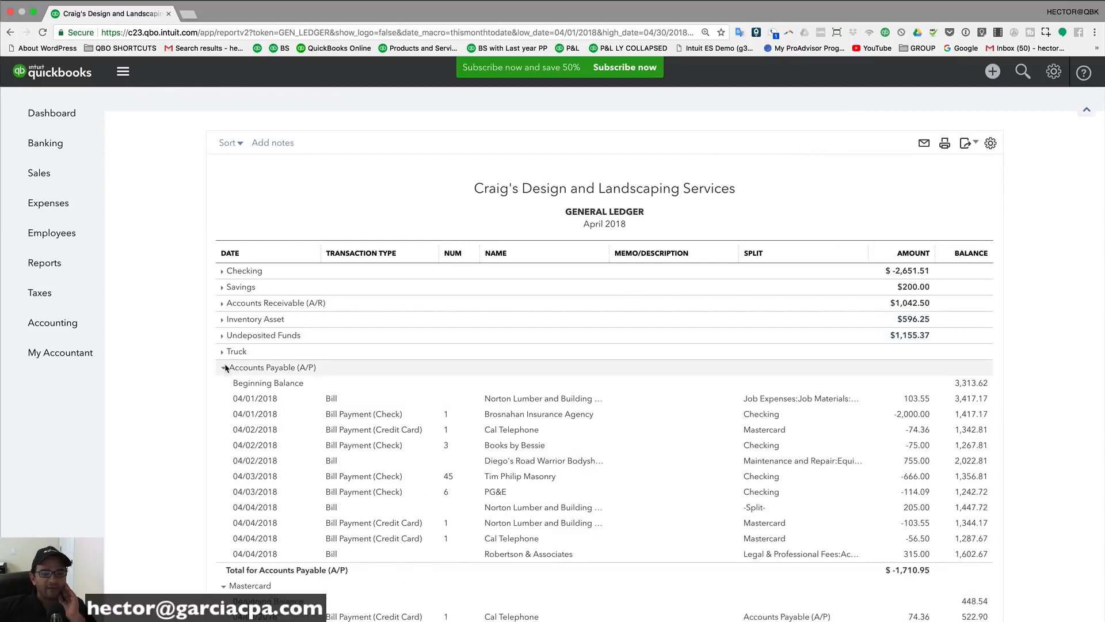
left_click(222, 367)
left_click(224, 384)
scroll(222, 304, "down", 3)
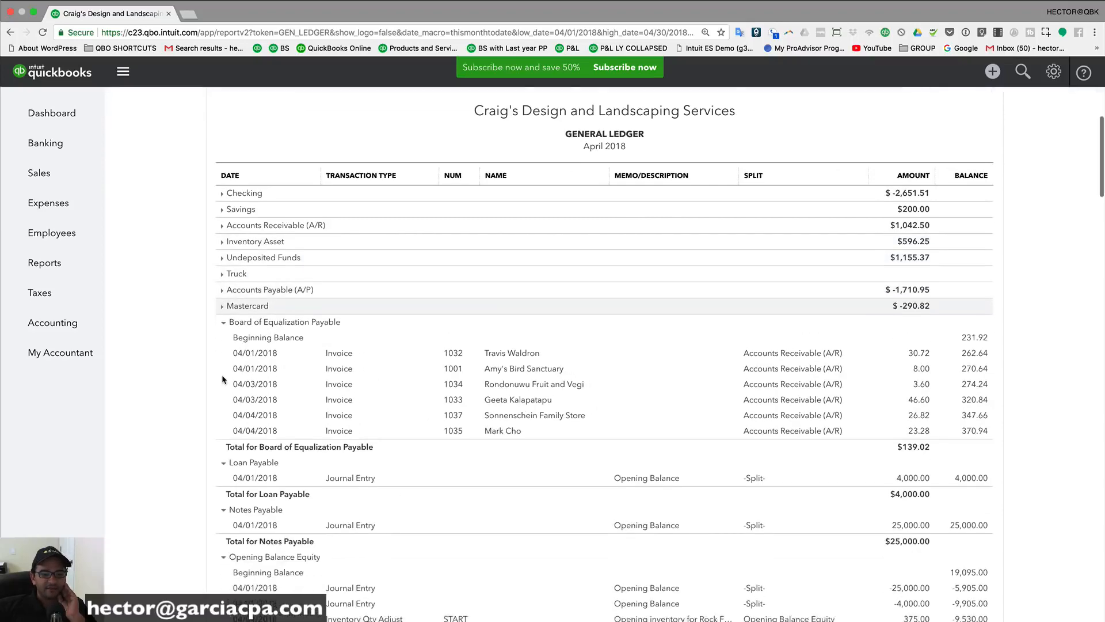
Step: Collapse the liability, equity and income accounts, Board of Equalization Payable through Sales of Product Income, to totals
left_click(223, 303)
left_click(221, 319)
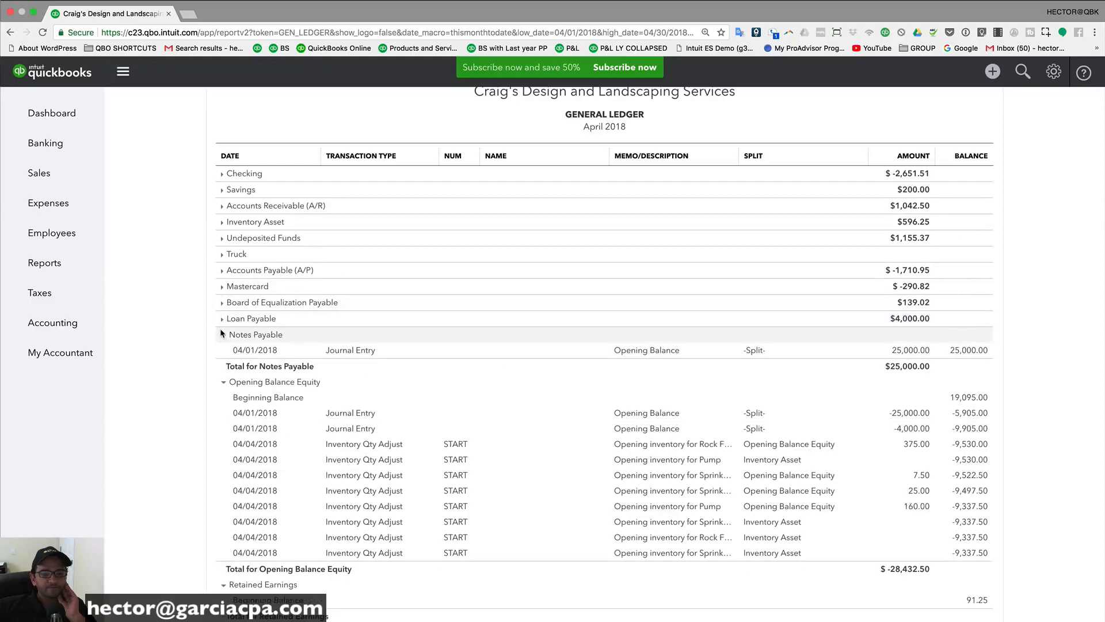
left_click(222, 335)
left_click(224, 350)
left_click(222, 367)
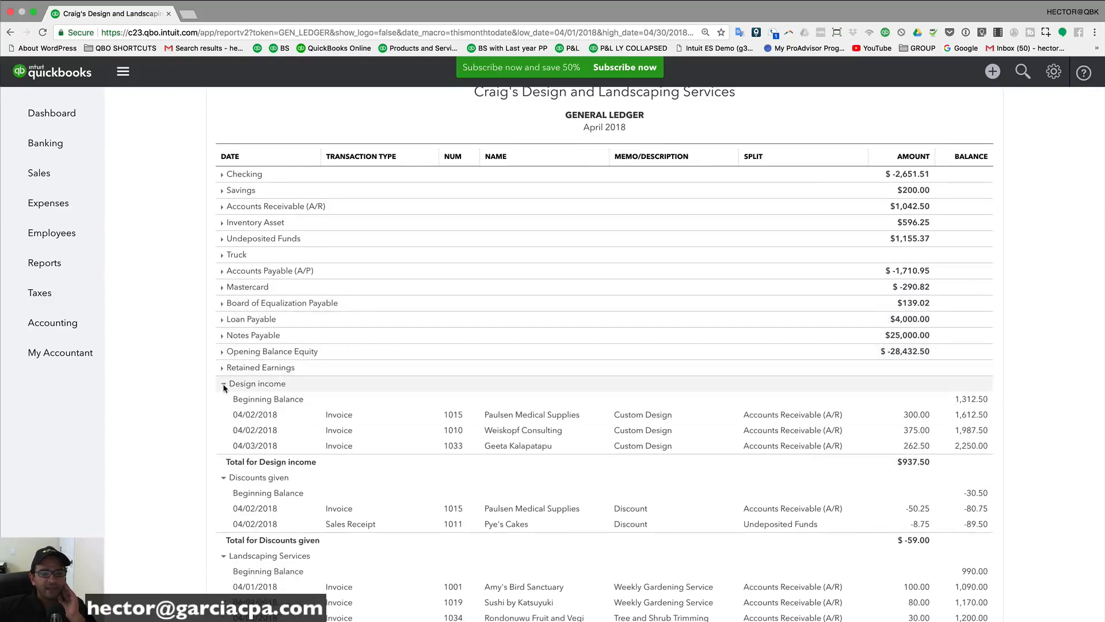
left_click(223, 383)
left_click(223, 399)
left_click(222, 415)
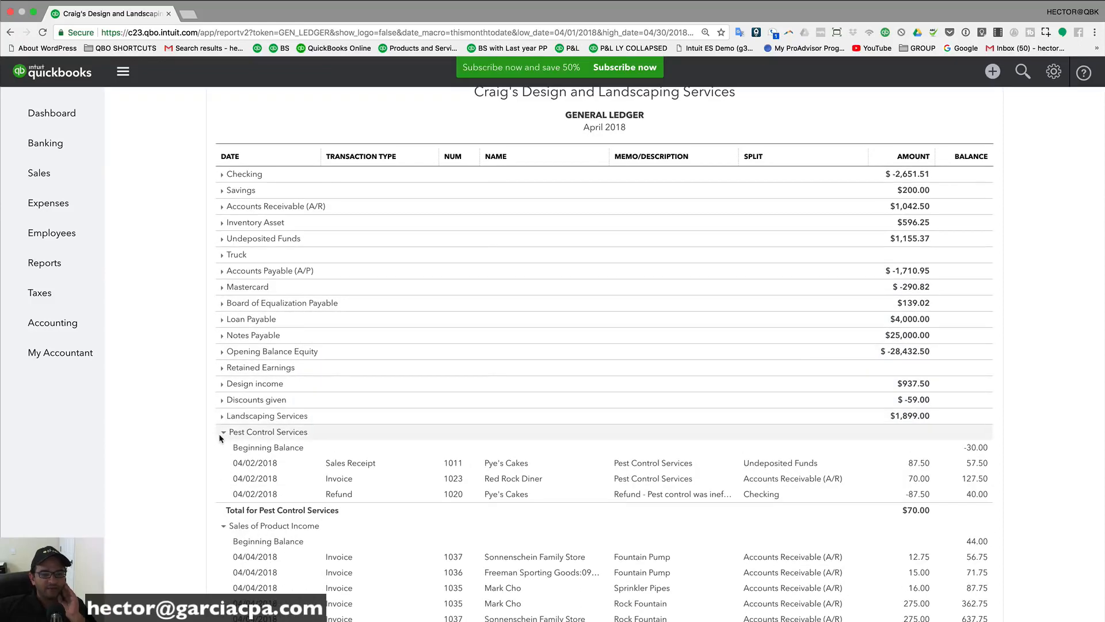
left_click(222, 432)
left_click(222, 447)
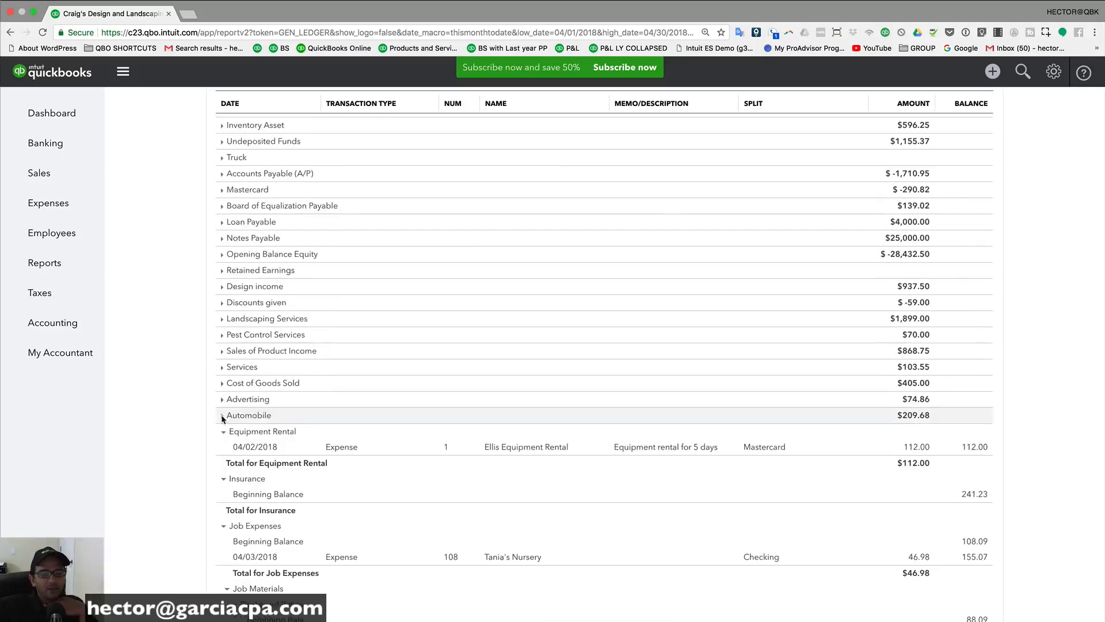
Step: Collapse the expense accounts, Equipment Rental through Miscellaneous, to totals and return to the report's top
left_click(223, 431)
left_click(224, 447)
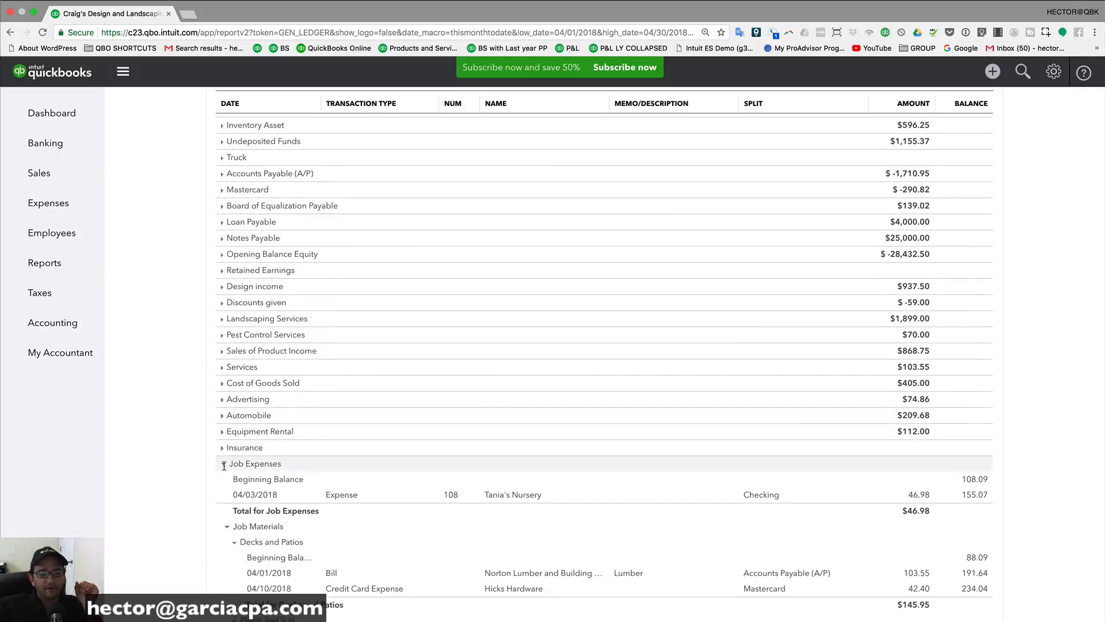
left_click(223, 463)
left_click(224, 488)
left_click(223, 495)
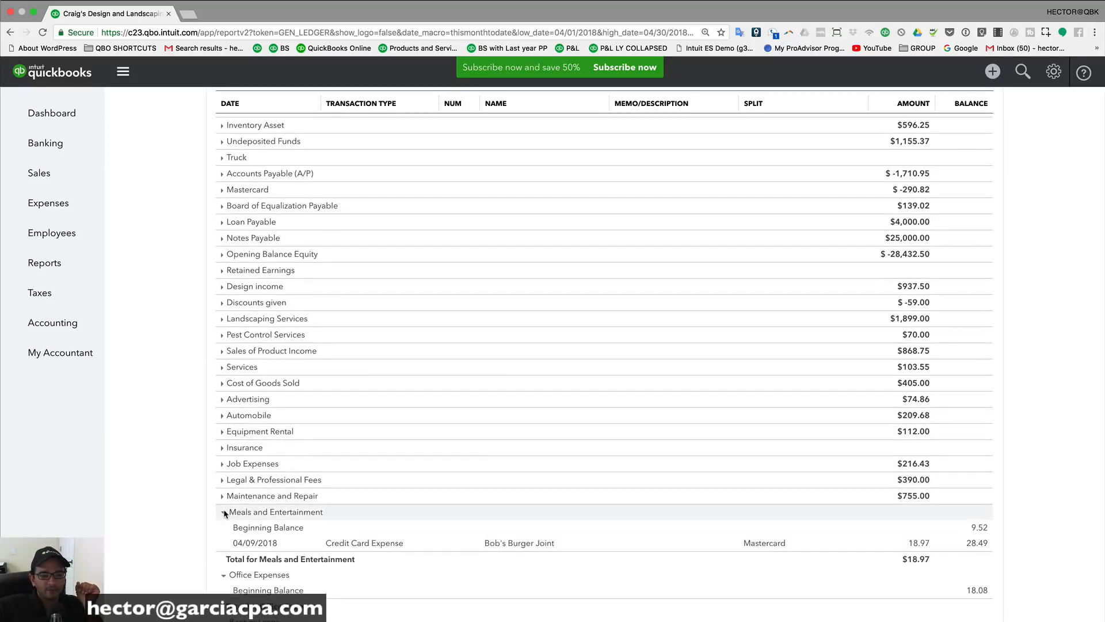
left_click(223, 512)
scroll(226, 493, "down", 2)
left_click(223, 389)
left_click(223, 409)
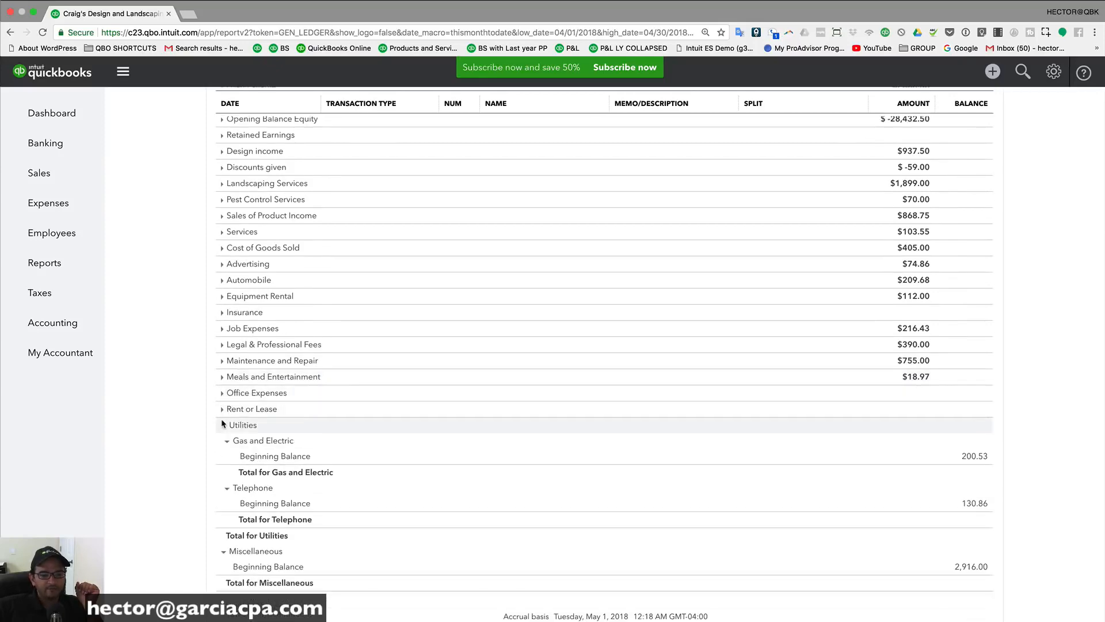
left_click(222, 423)
left_click(223, 489)
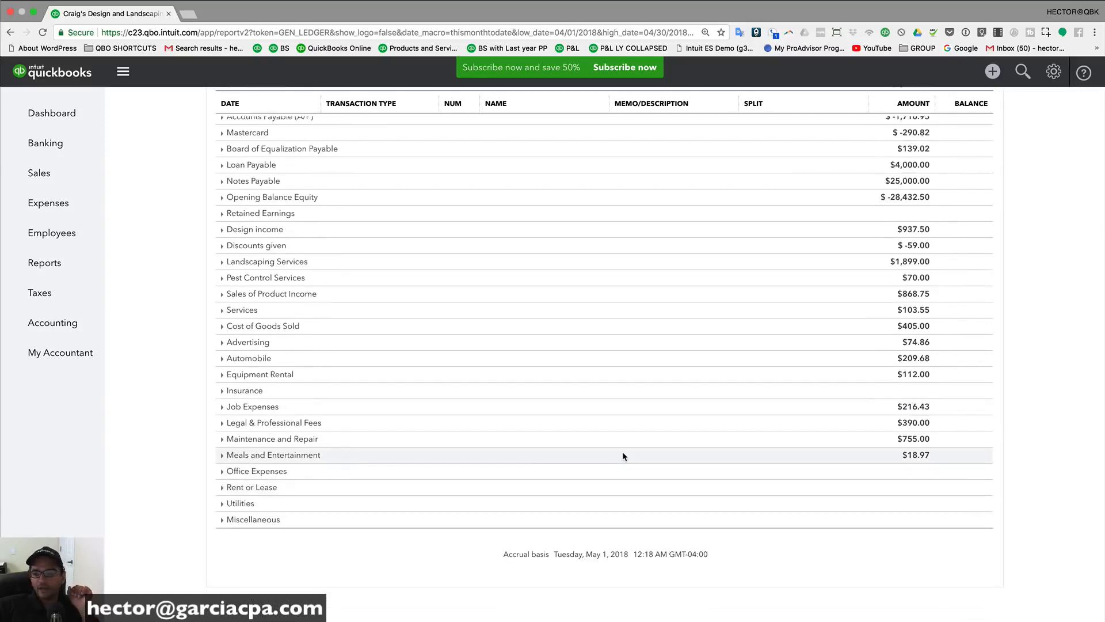
scroll(805, 438, "up", 2)
scroll(943, 429, "up", 1)
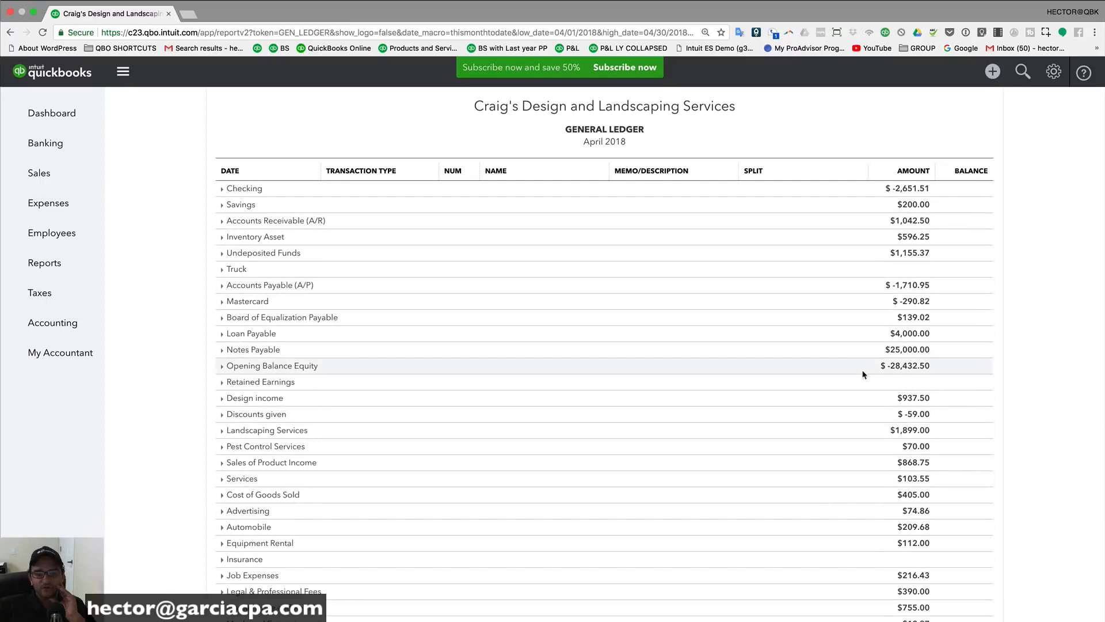
scroll(960, 295, "up", 1)
scroll(959, 295, "up", 2)
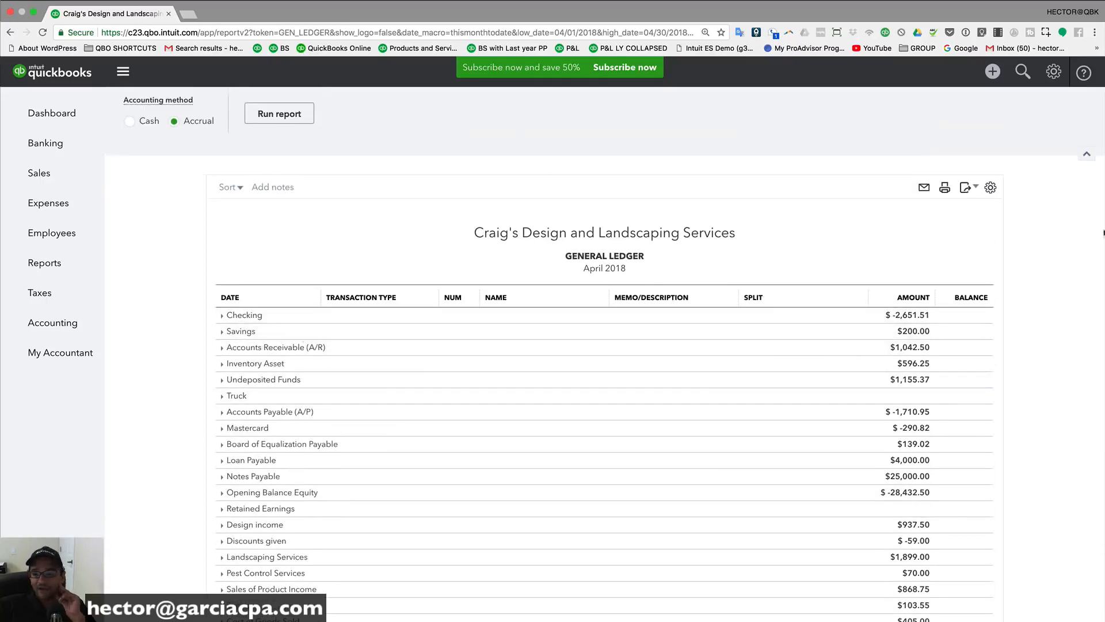
left_click(991, 190)
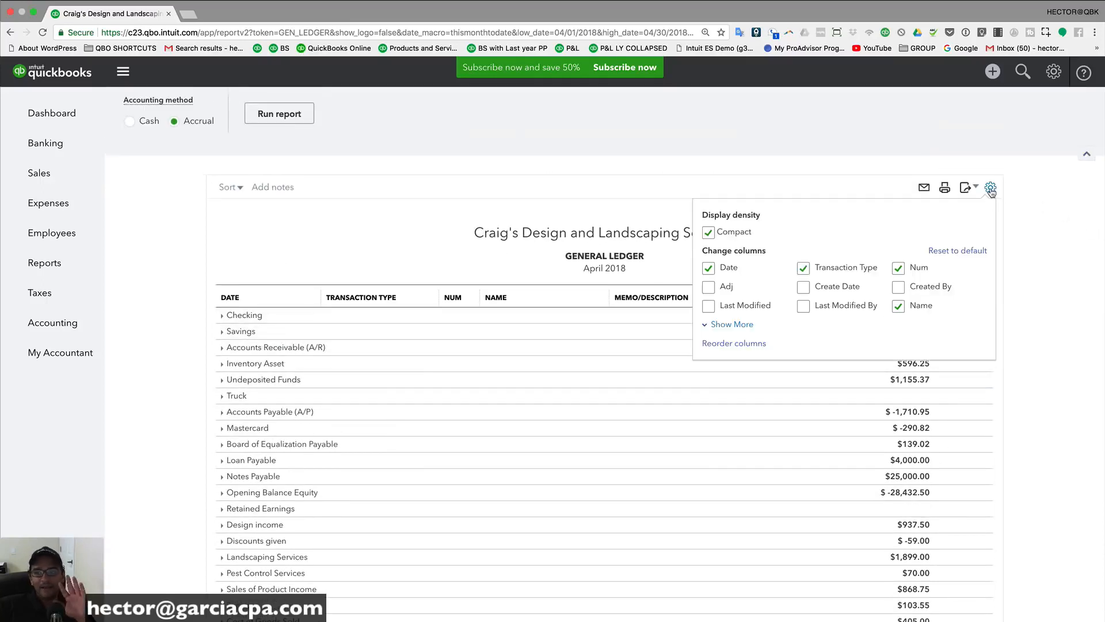
Step: Add the Credit and Debit columns to the General Ledger report
left_click(734, 325)
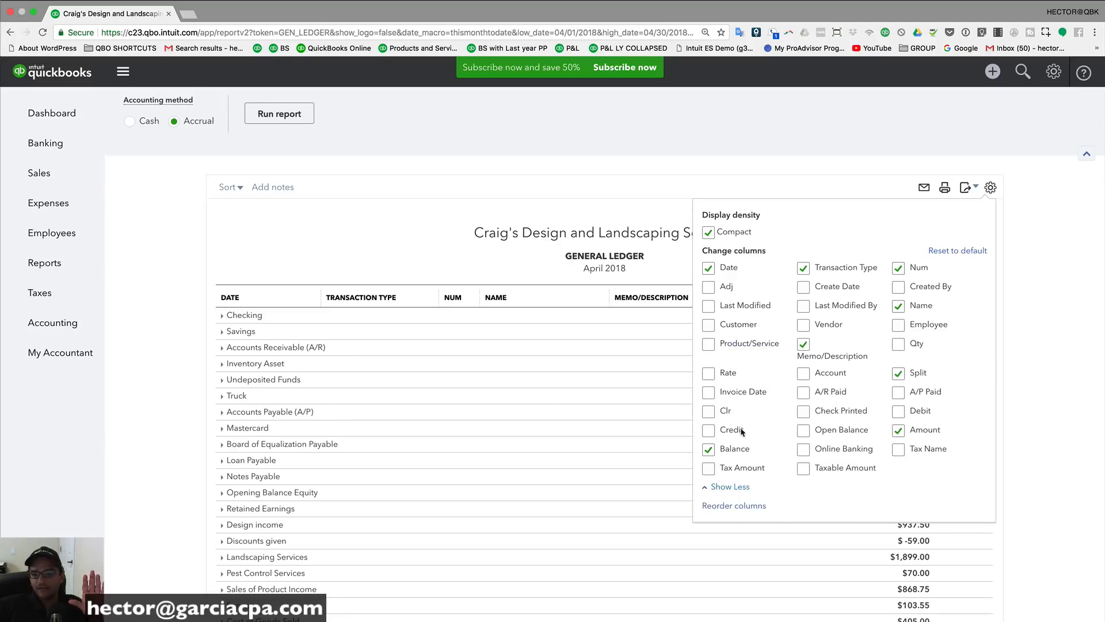
left_click(899, 412)
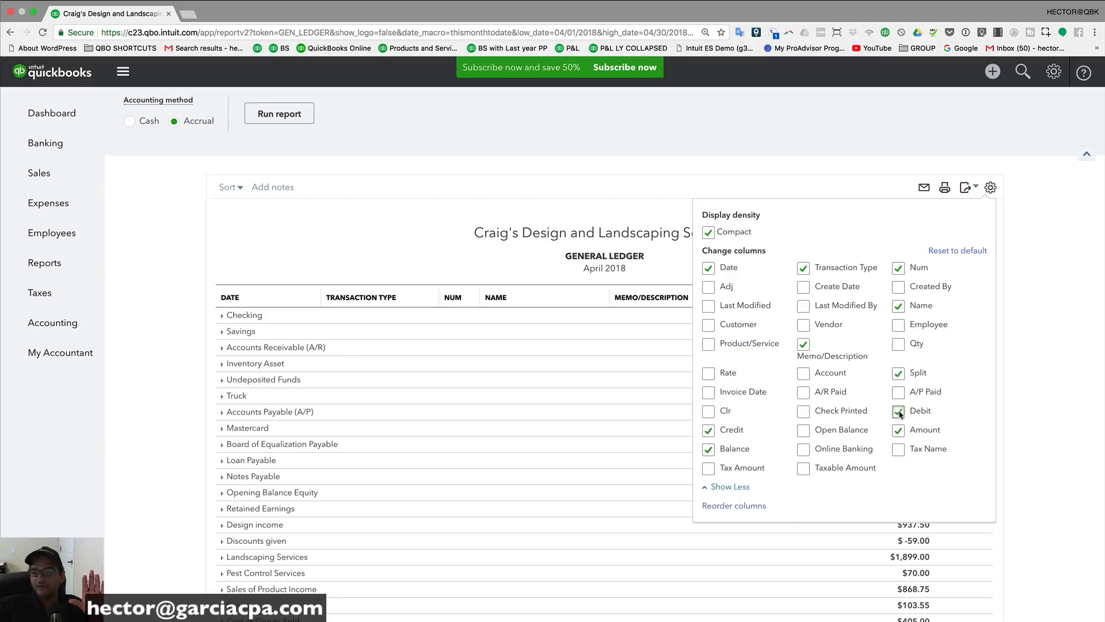
left_click(786, 188)
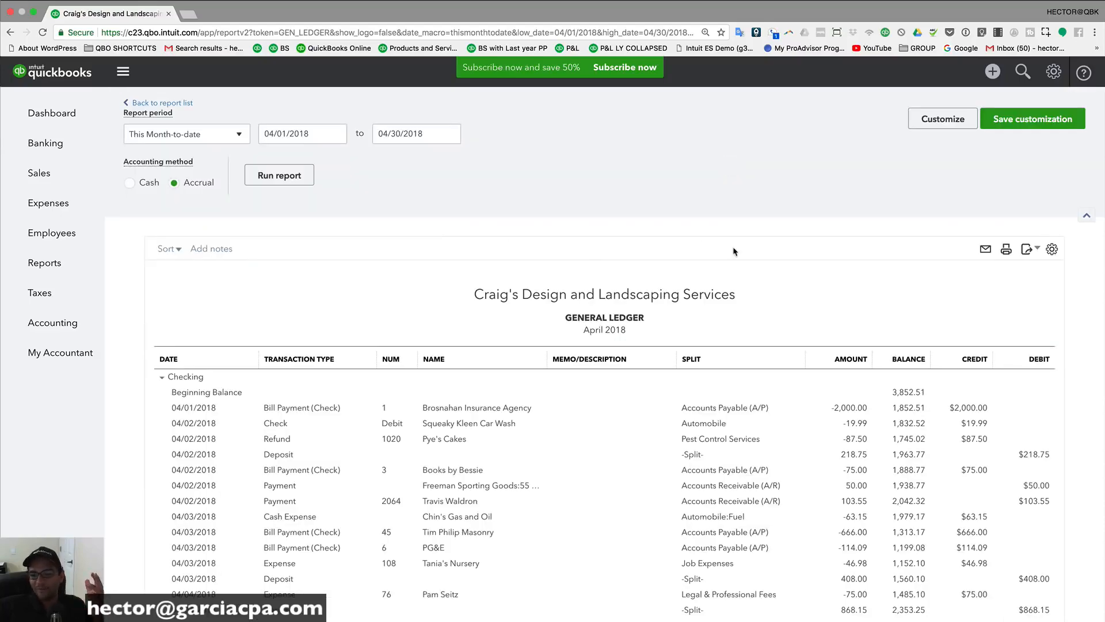
Step: Collapse Checking, Savings, A/R, Inventory Asset, Undeposited Funds, Truck, A/P, Mastercard and Board of Equalization Payable to totals
left_click(162, 377)
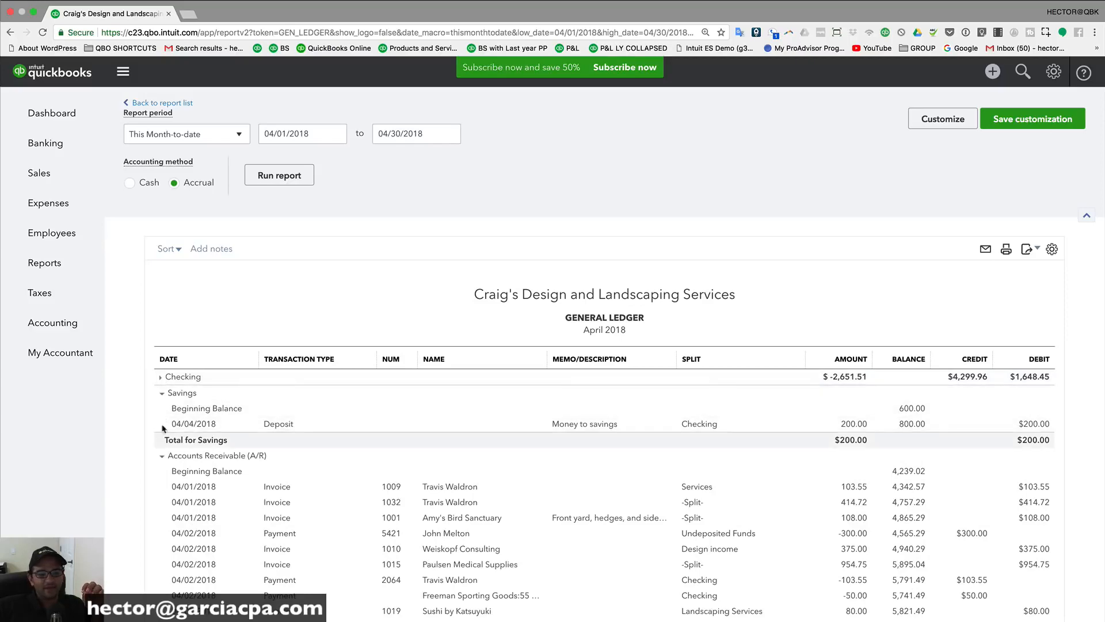
left_click(161, 393)
left_click(162, 409)
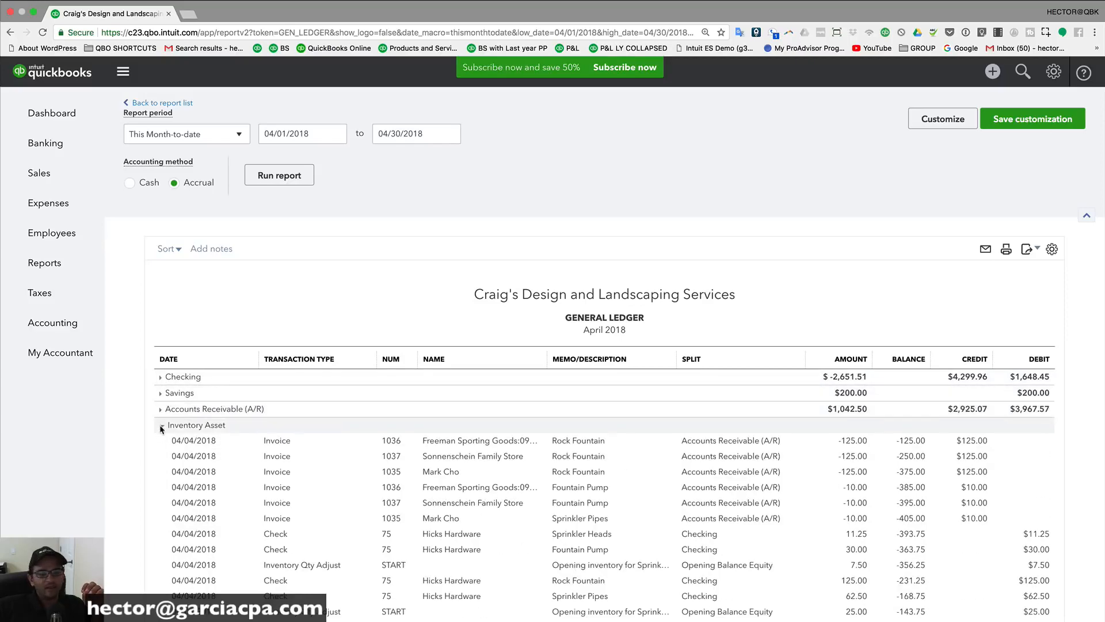
left_click(162, 424)
scroll(164, 414, "down", 2)
left_click(162, 396)
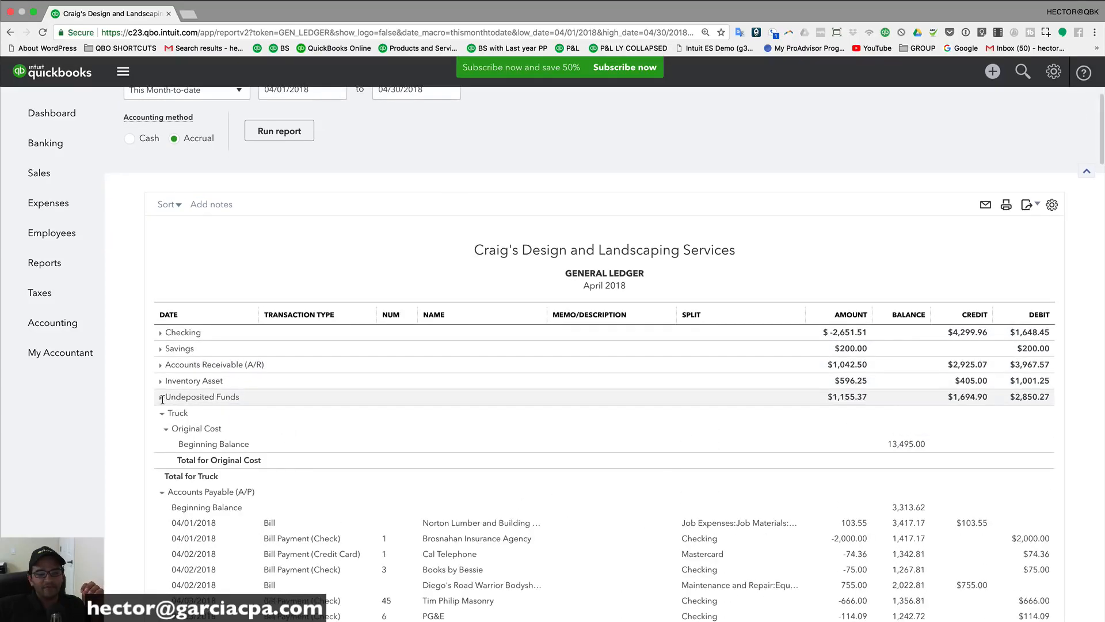
left_click(162, 413)
left_click(162, 429)
left_click(161, 445)
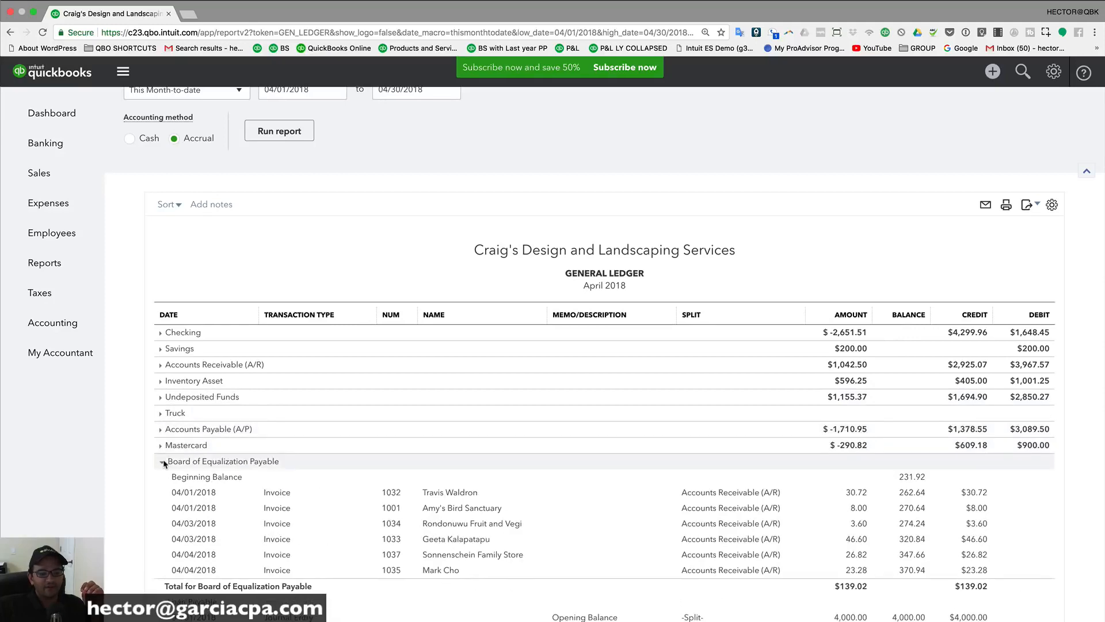
left_click(161, 463)
Step: Collapse Loan Payable, Notes Payable, Opening Balance Equity and Retained Earnings to their totals
scroll(162, 466, "down", 5)
left_click(162, 334)
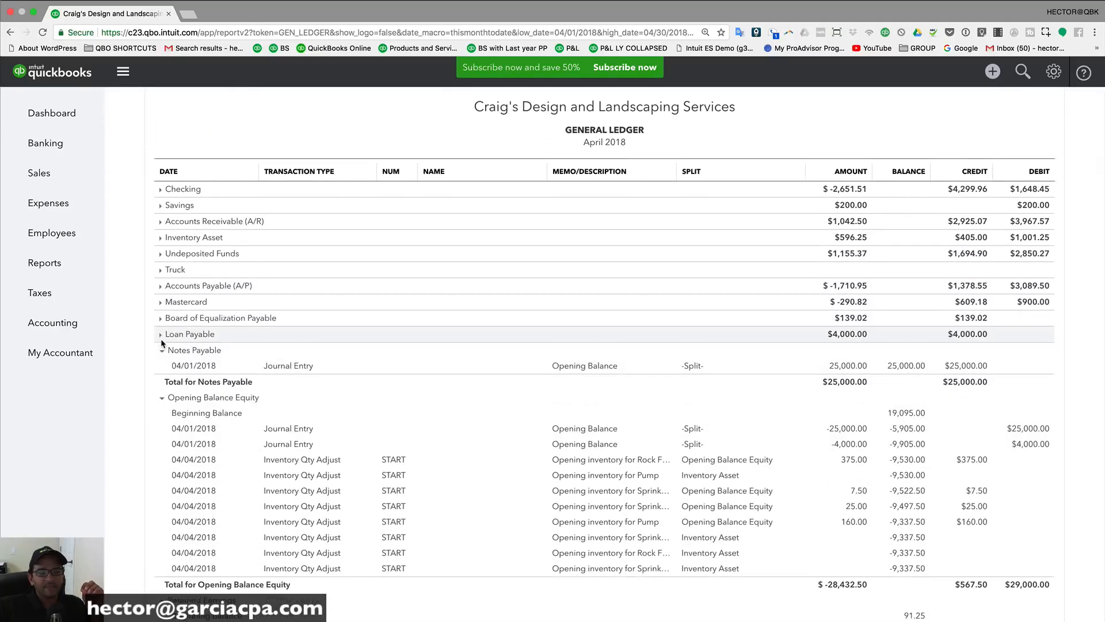
left_click(161, 350)
left_click(162, 366)
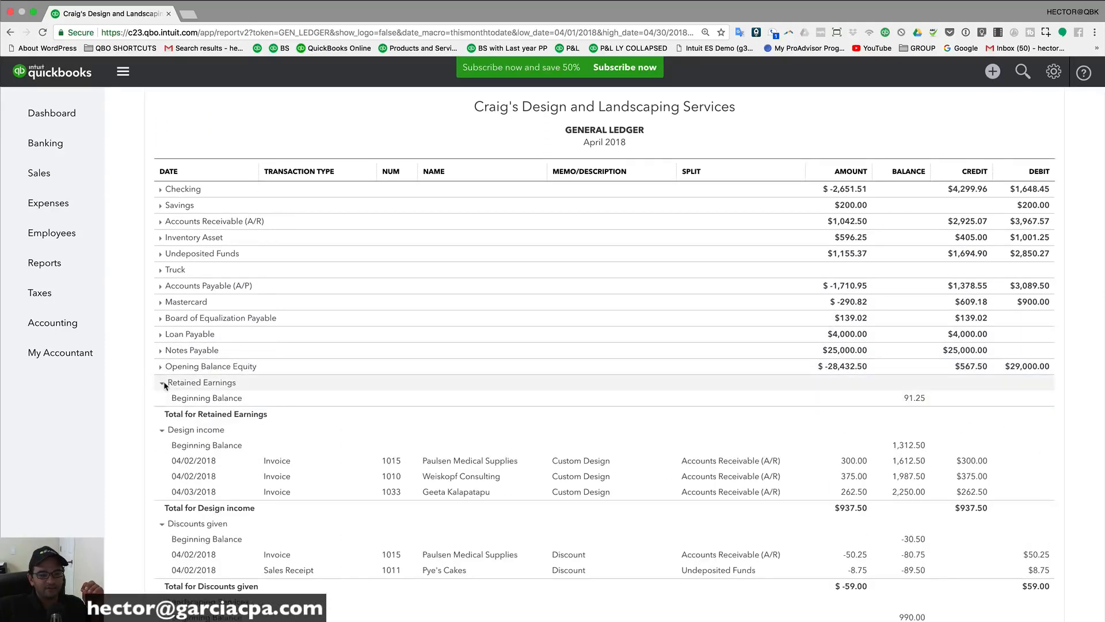
left_click(162, 382)
scroll(437, 358, "up", 3)
scroll(437, 357, "up", 3)
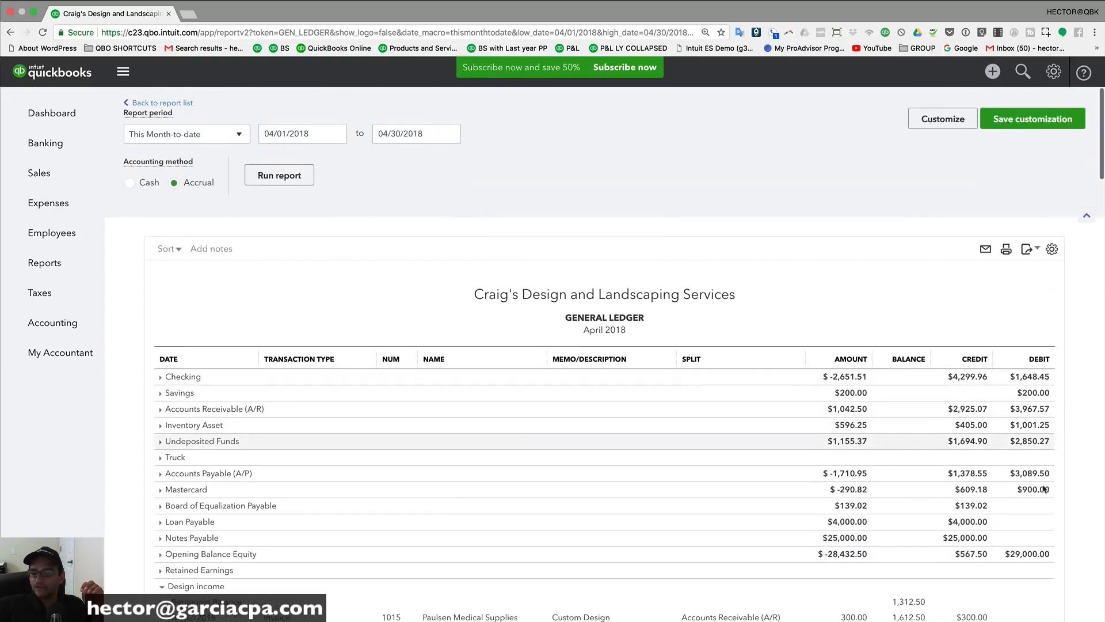
scroll(1031, 489, "down", 2)
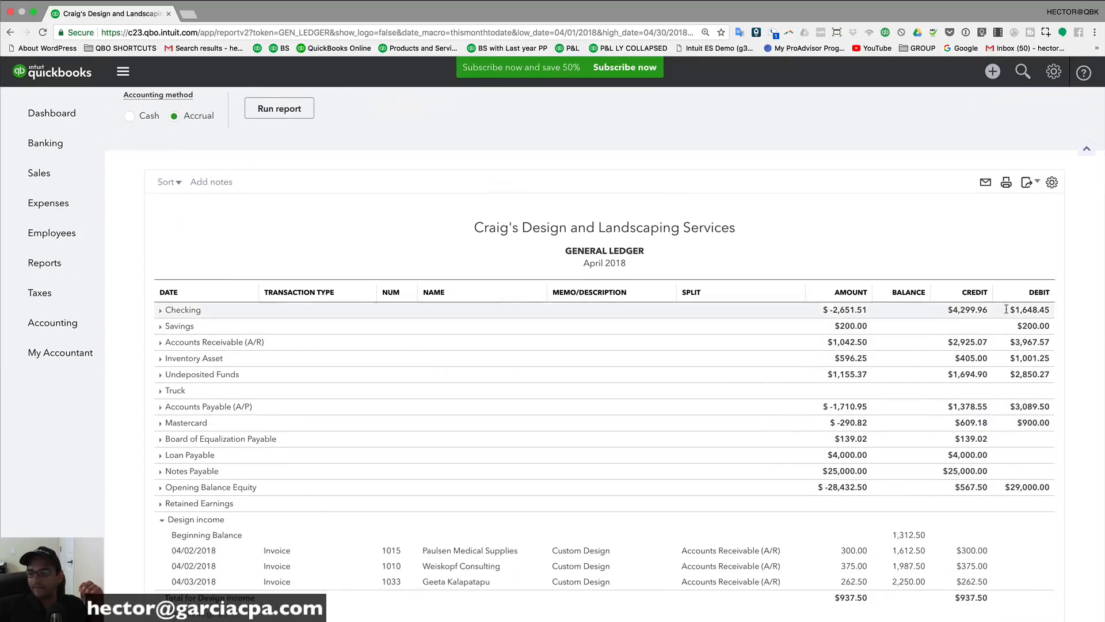
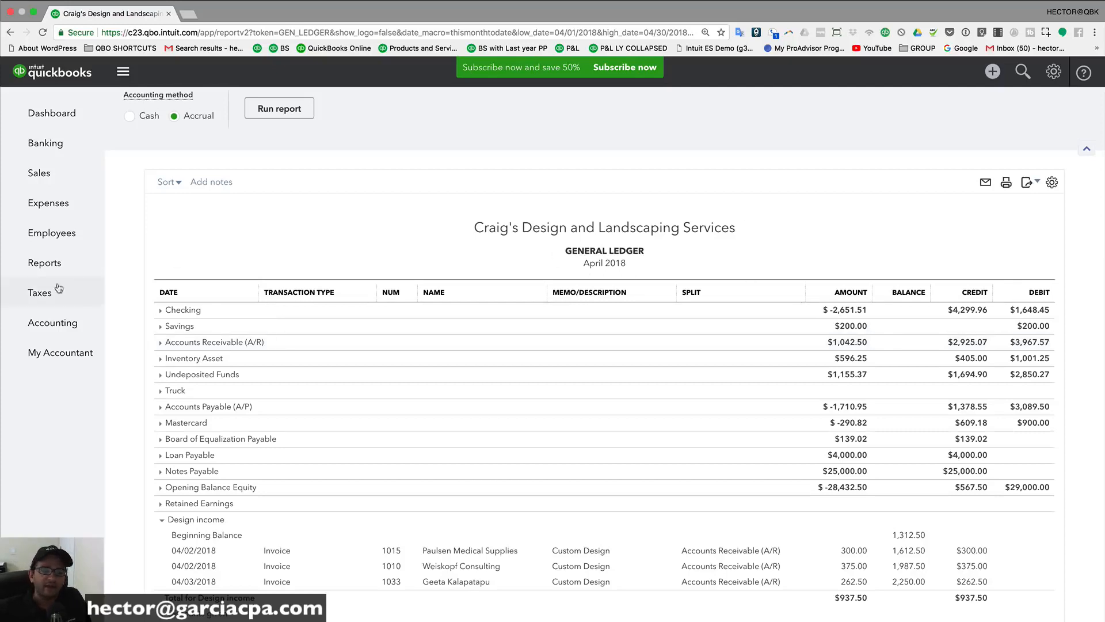
Step: Go from the April 2018 General Ledger to the Reports page's For my accountant list
left_click(46, 263)
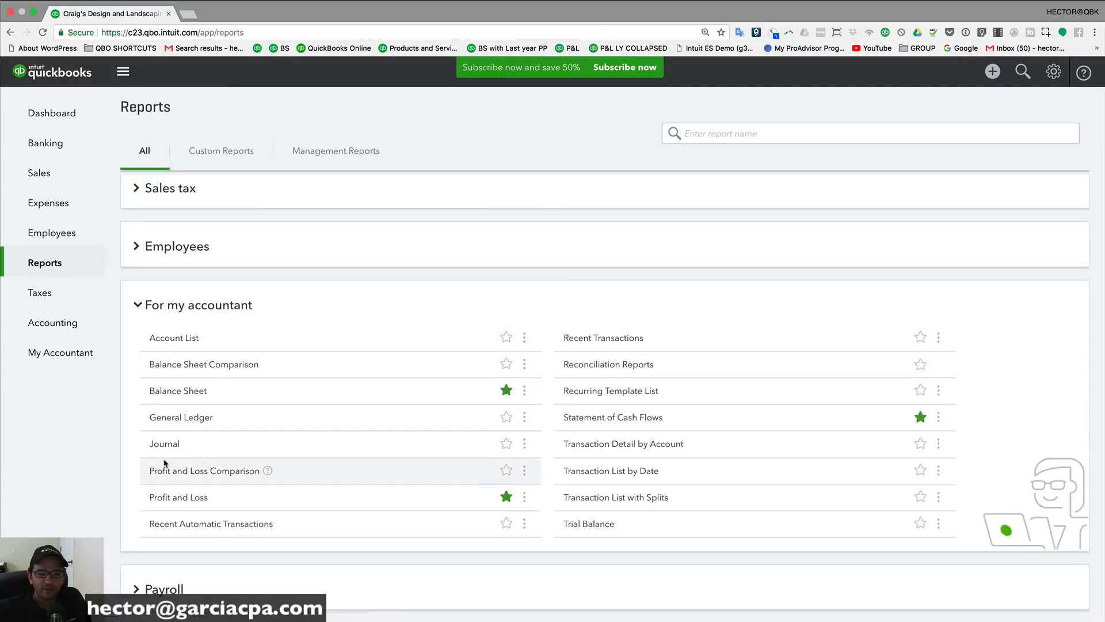
Step: Open the April 30, 2018 Trial Balance and check its $41,121.60 debit and credit totals
left_click(592, 525)
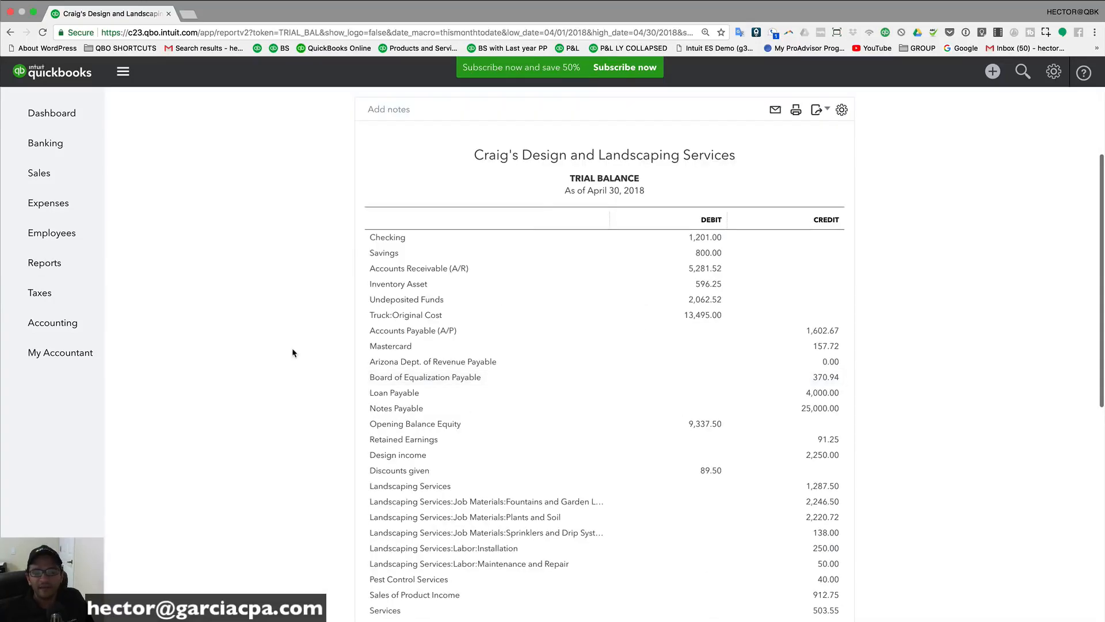
scroll(294, 353, "up", 3)
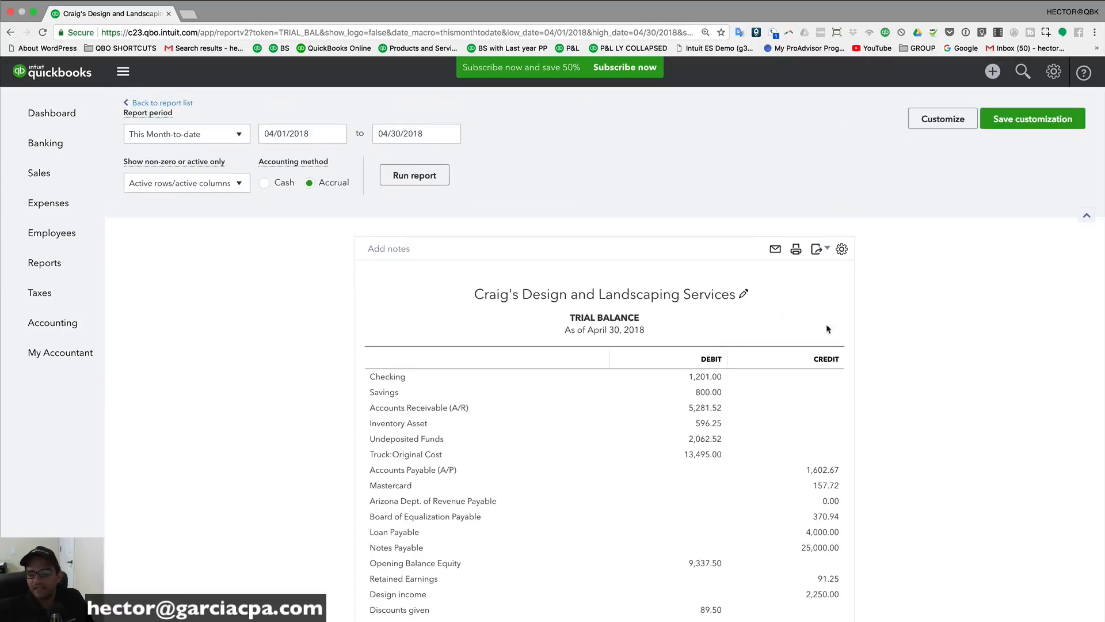
scroll(649, 368, "down", 2)
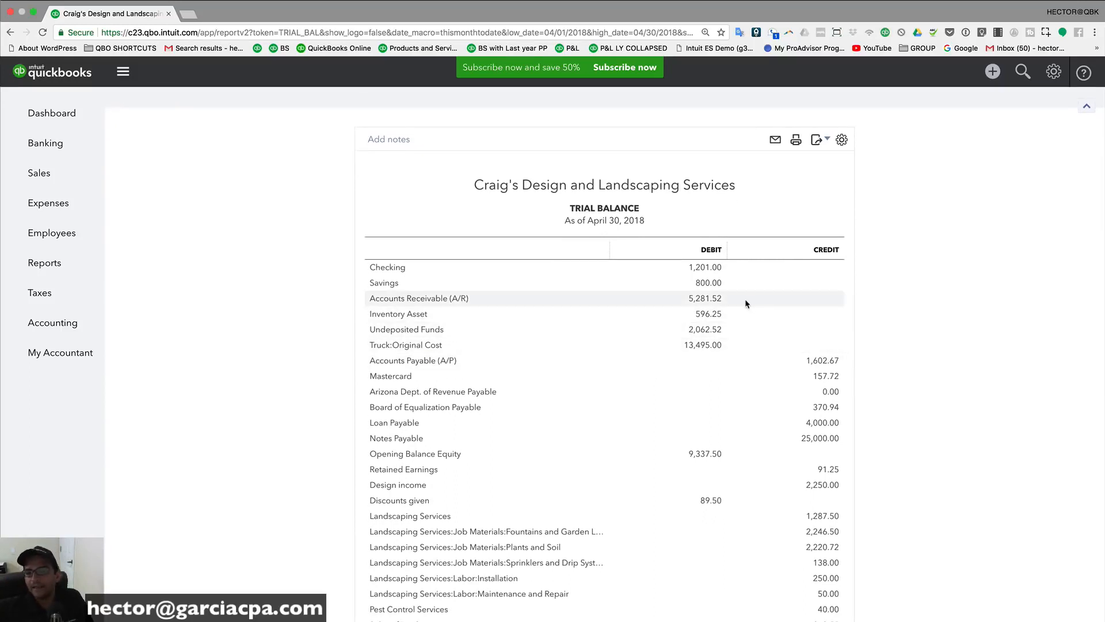
scroll(735, 292, "down", 1)
scroll(734, 294, "down", 5)
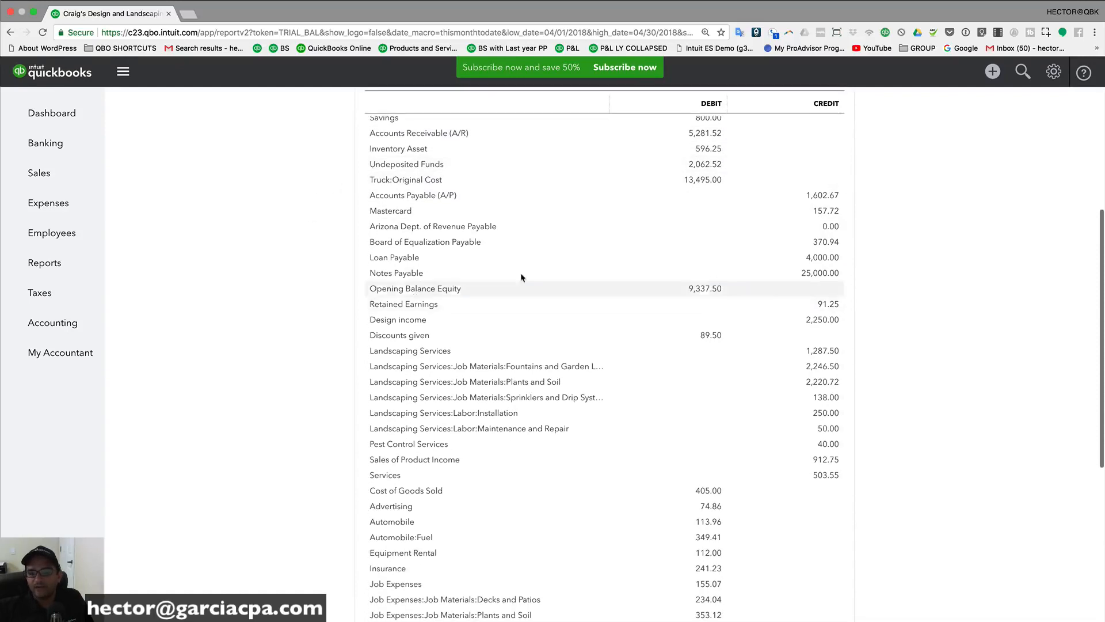
scroll(724, 151, "up", 5)
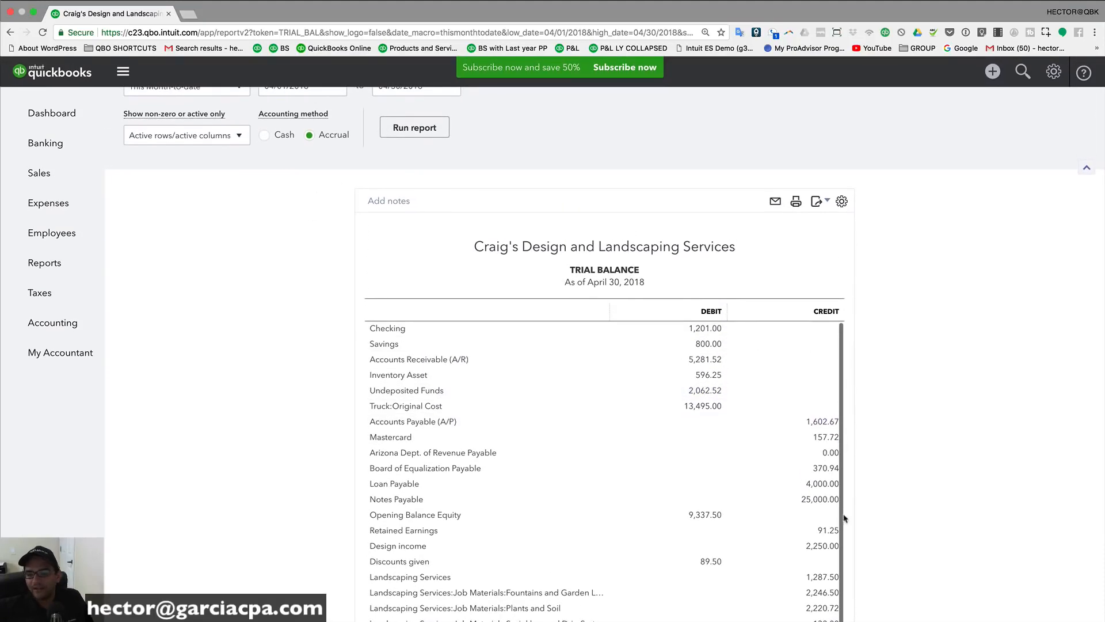
scroll(748, 288, "down", 4)
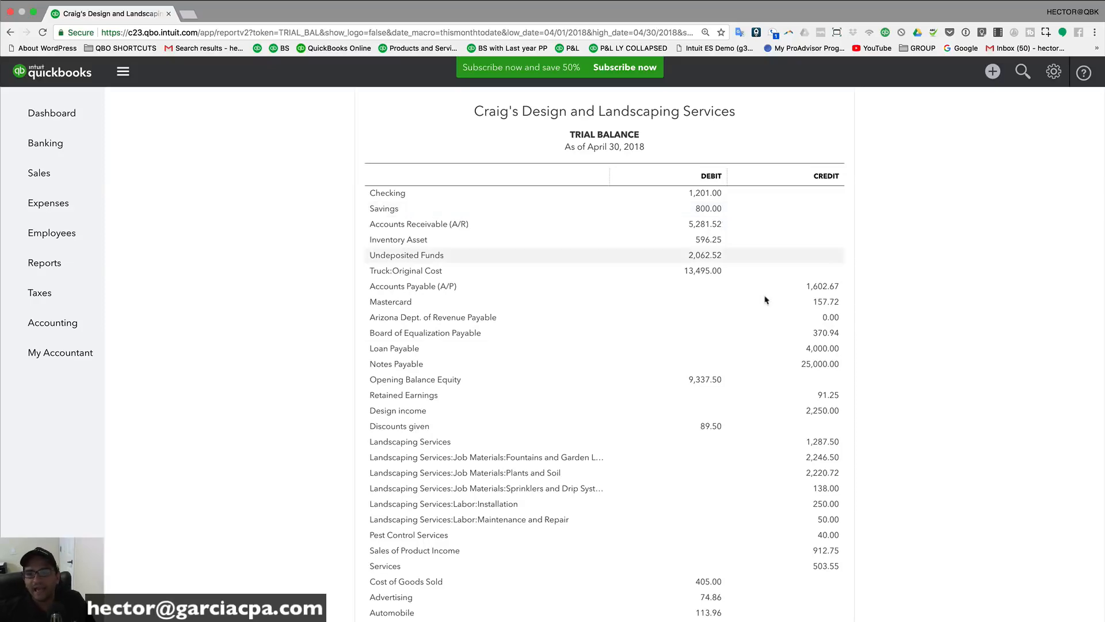
scroll(779, 344, "down", 7)
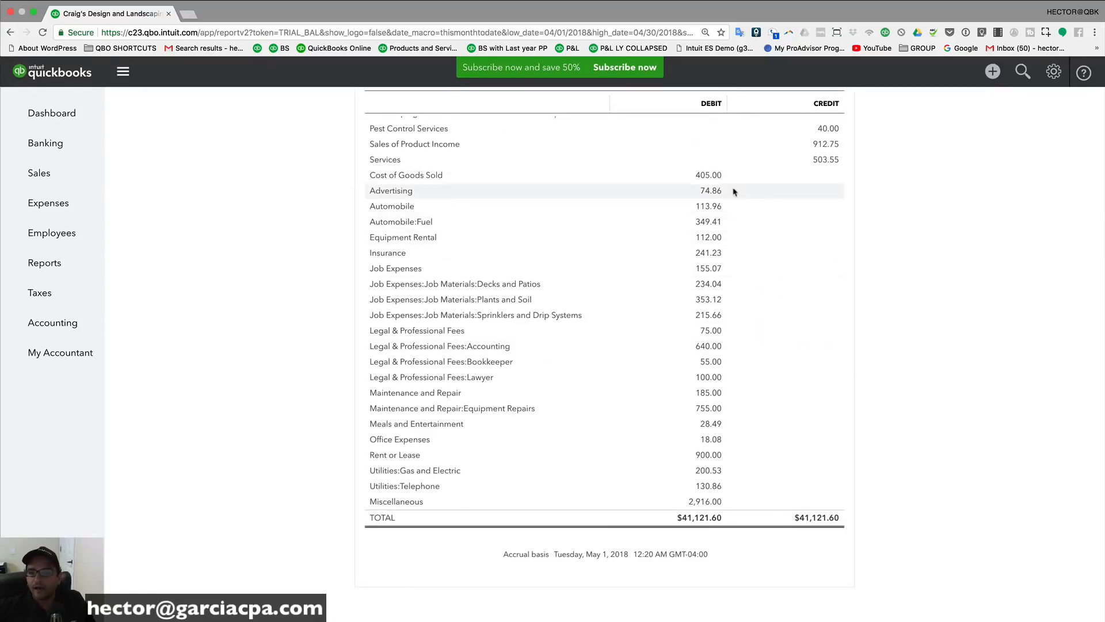
scroll(743, 397, "up", 5)
scroll(523, 320, "up", 8)
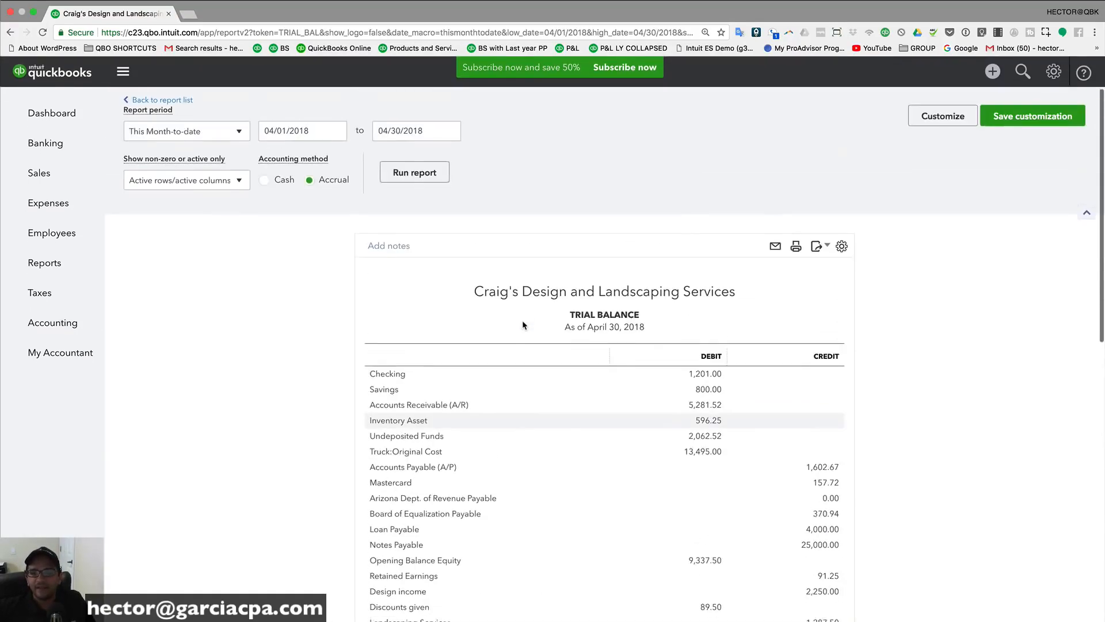
scroll(523, 320, "down", 3)
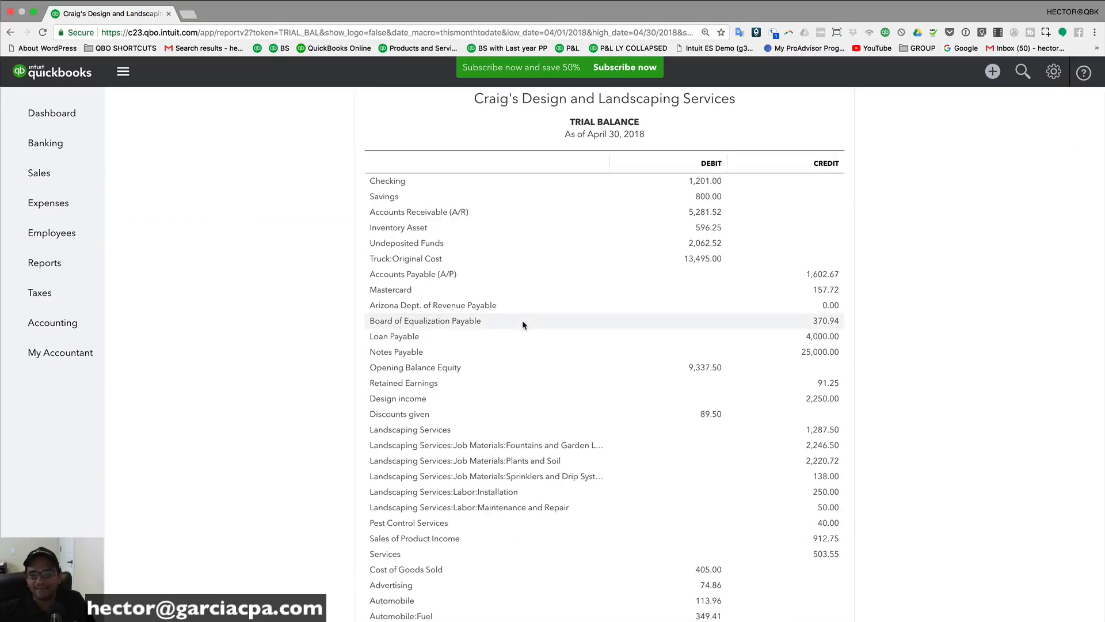
scroll(523, 320, "up", 4)
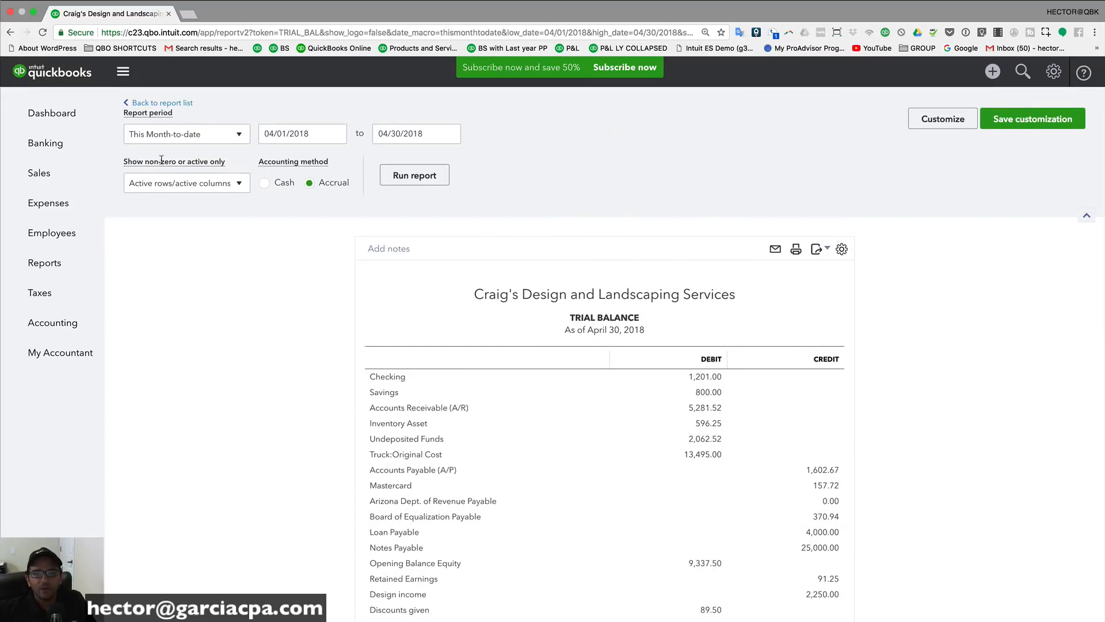
Step: Open the Expenses by Vendor Summary from the Expenses and Vendors report group
left_click(55, 265)
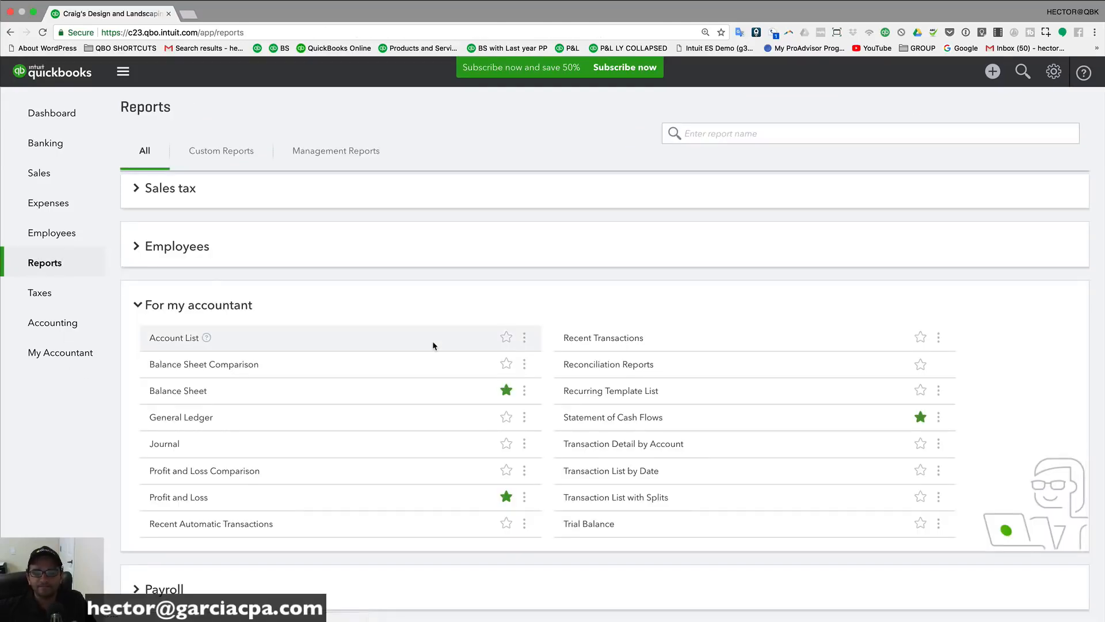
scroll(388, 349, "up", 5)
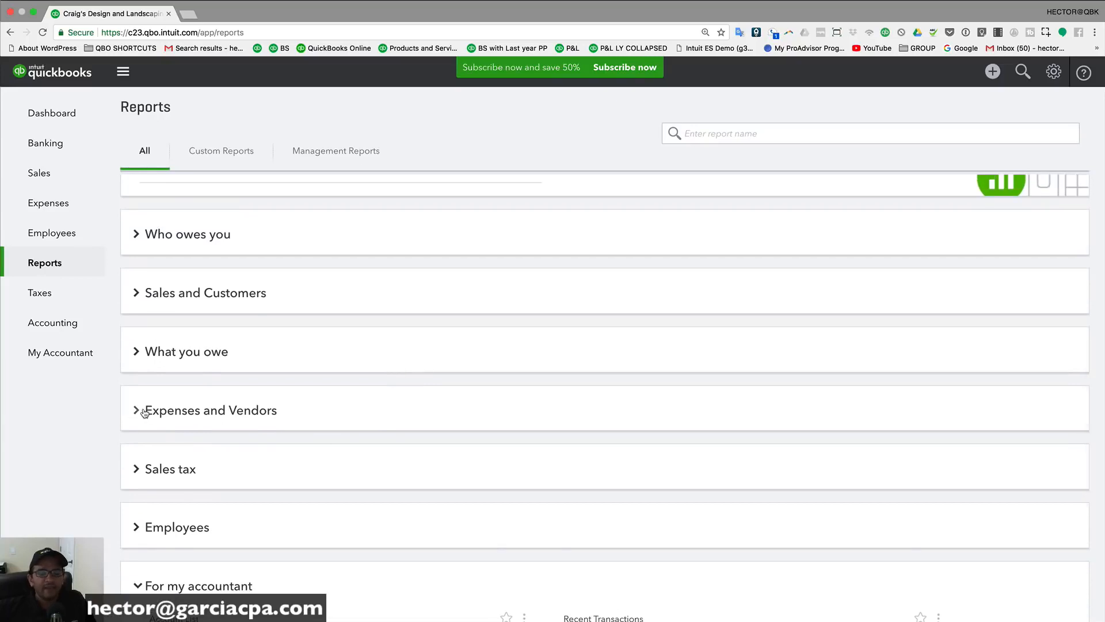
left_click(137, 410)
scroll(247, 409, "down", 1)
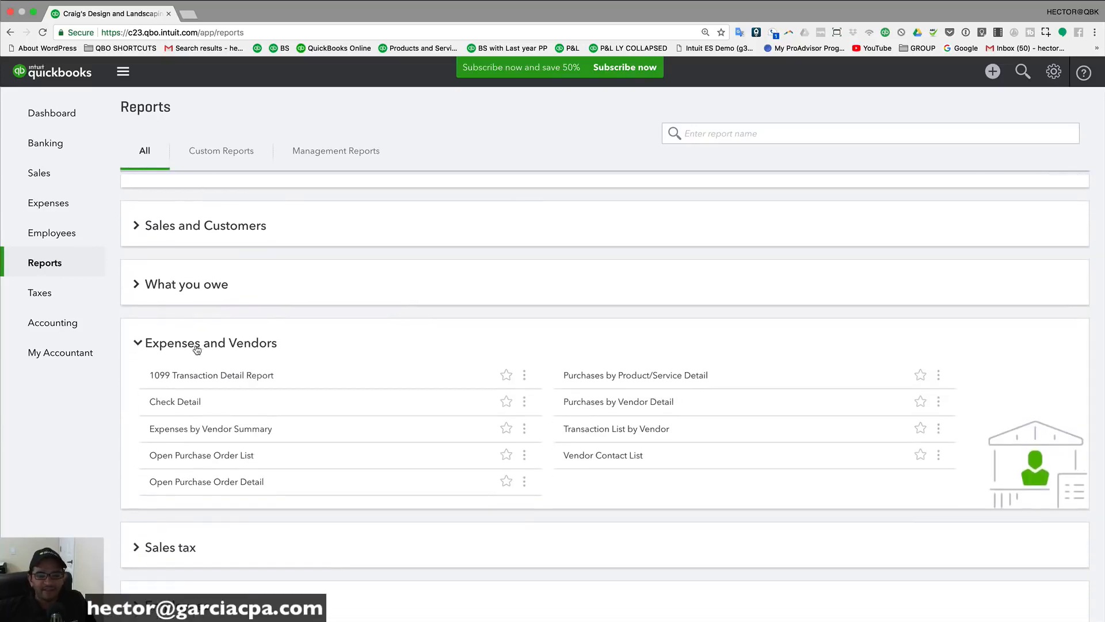
left_click(182, 431)
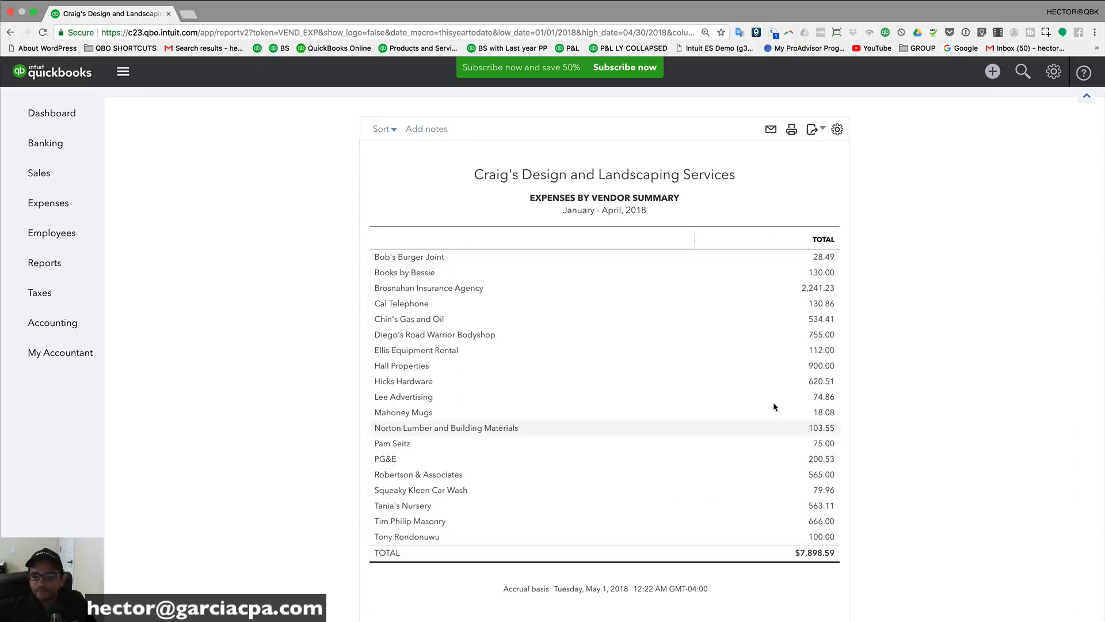
Step: Sort the January–April 2018 vendor summary by total, largest first
scroll(454, 447, "up", 5)
scroll(477, 442, "down", 4)
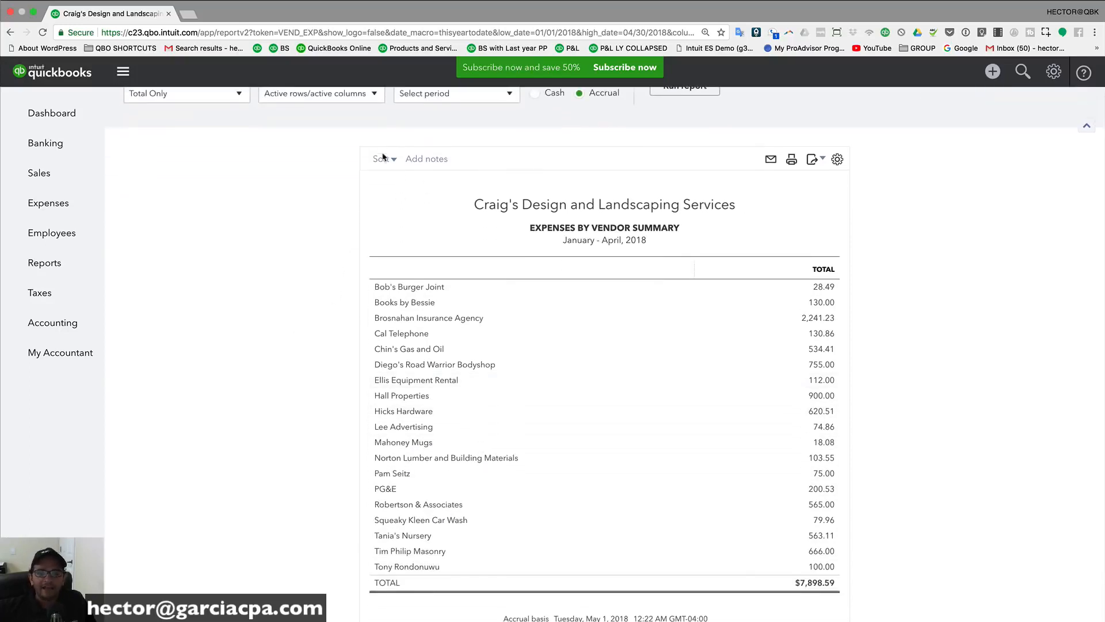
left_click(383, 159)
left_click(391, 223)
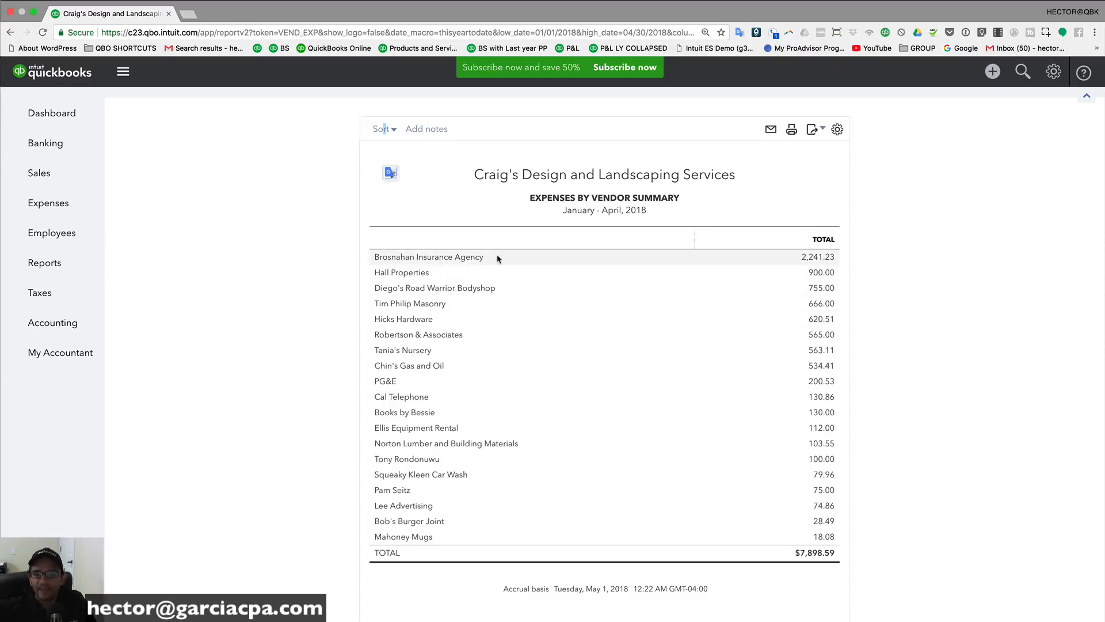
left_click(821, 256)
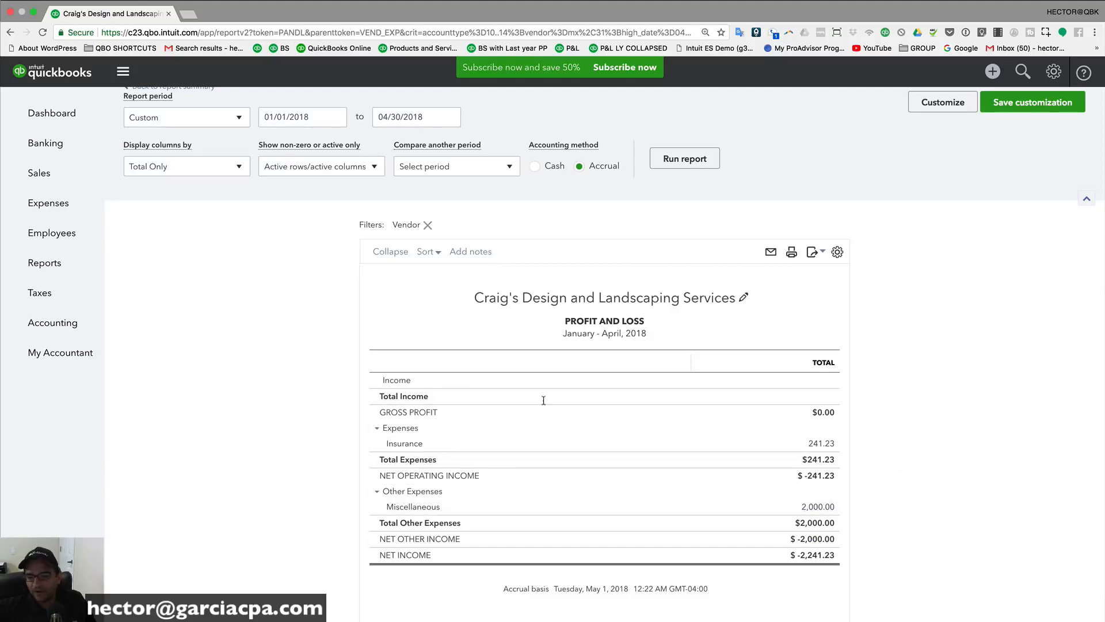
left_click(816, 554)
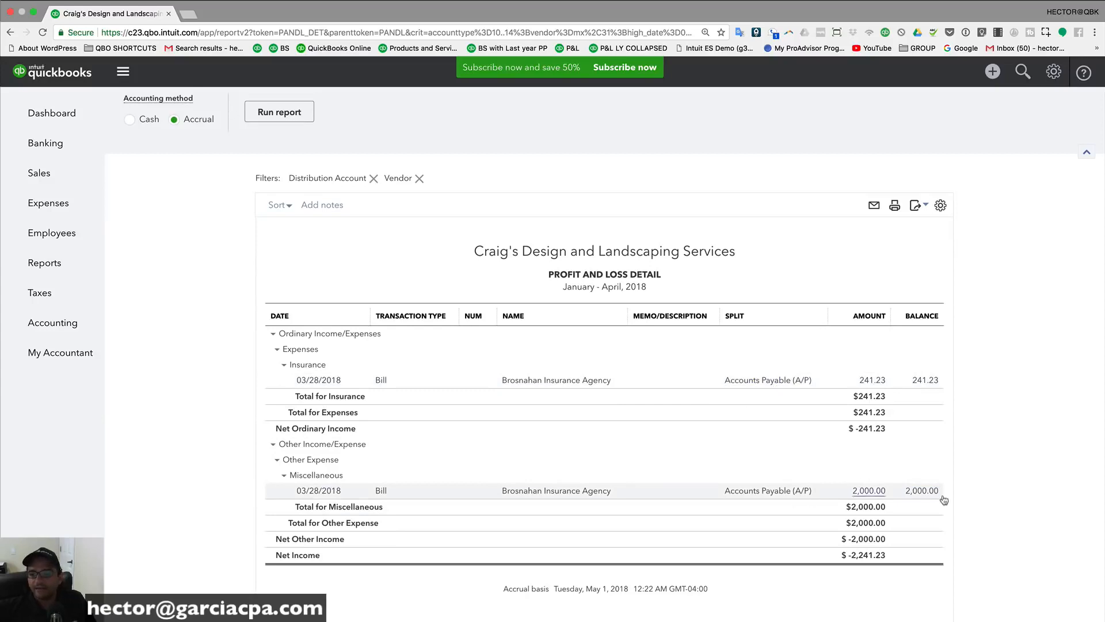
left_click(551, 383)
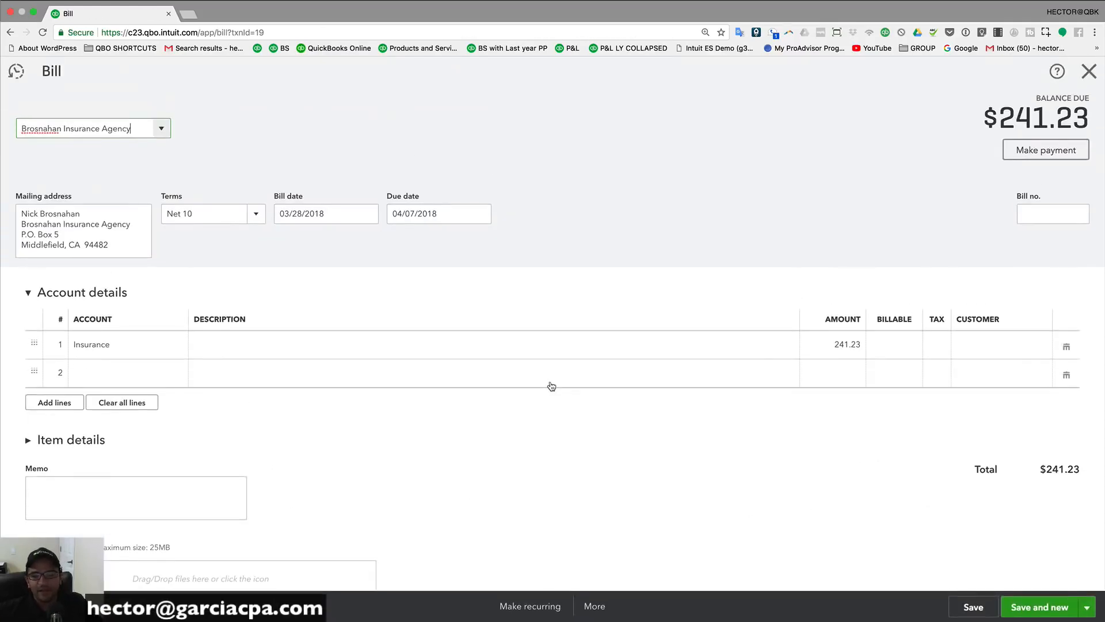
key("Escape")
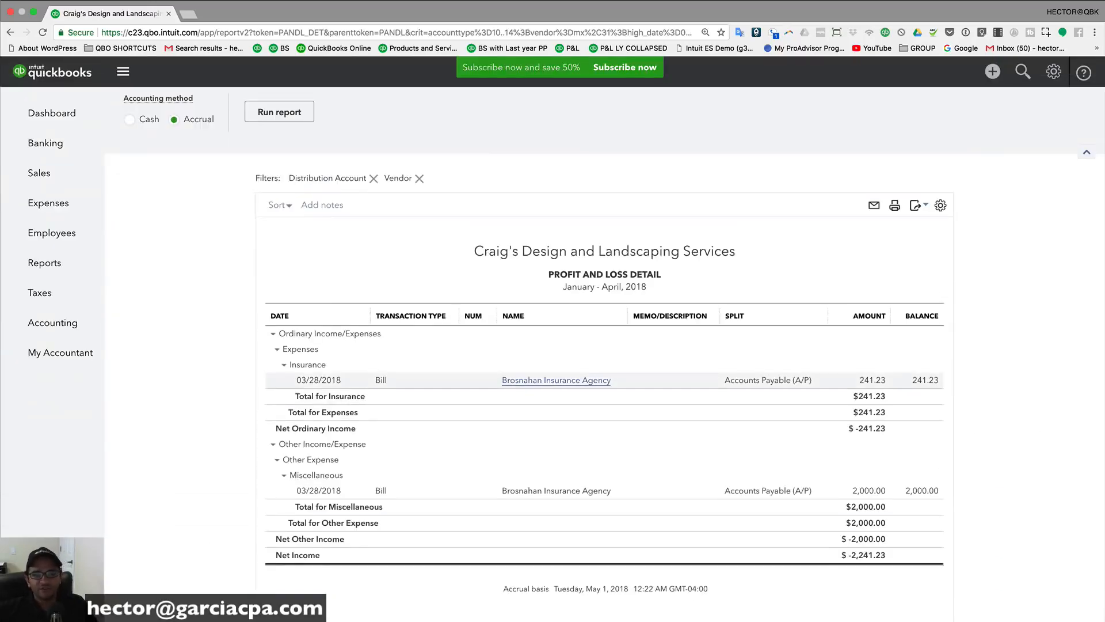
left_click(10, 32)
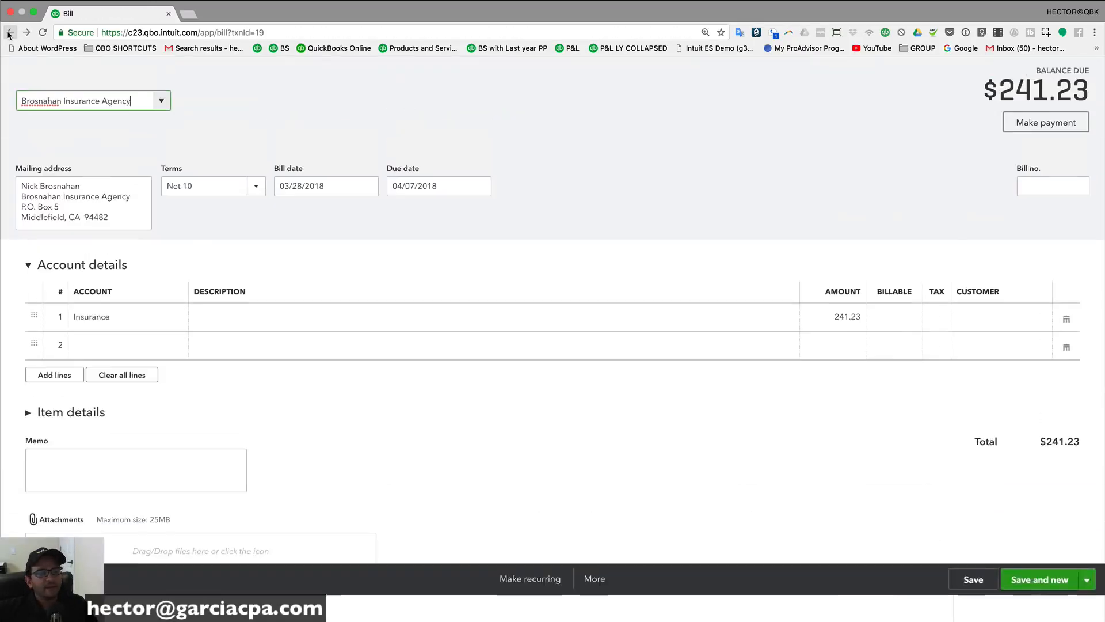
left_click(10, 33)
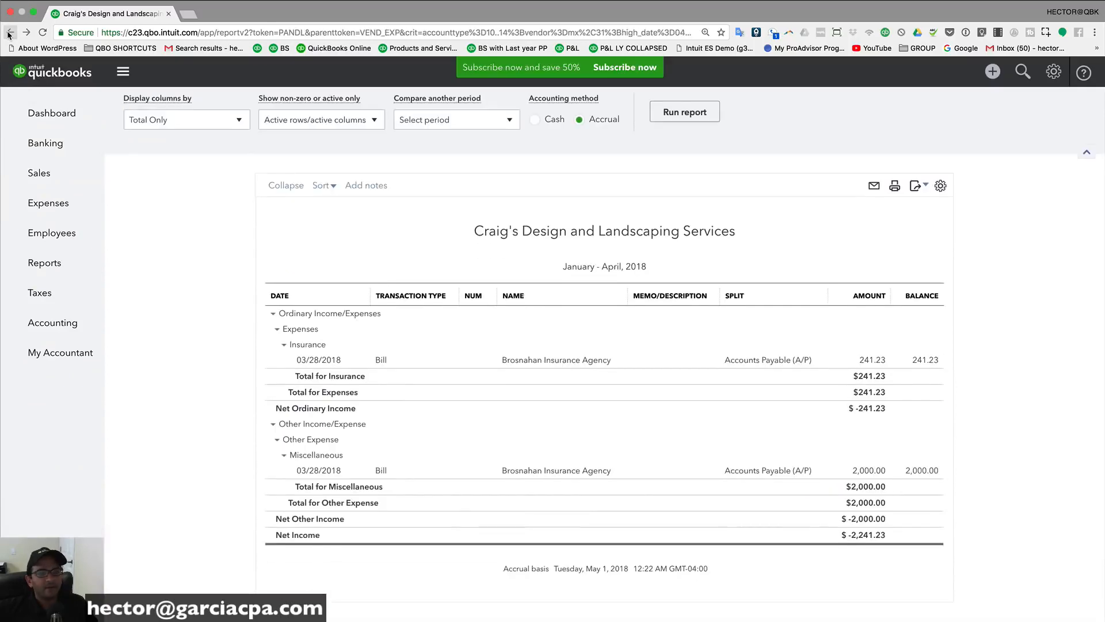
left_click(10, 33)
left_click(10, 33)
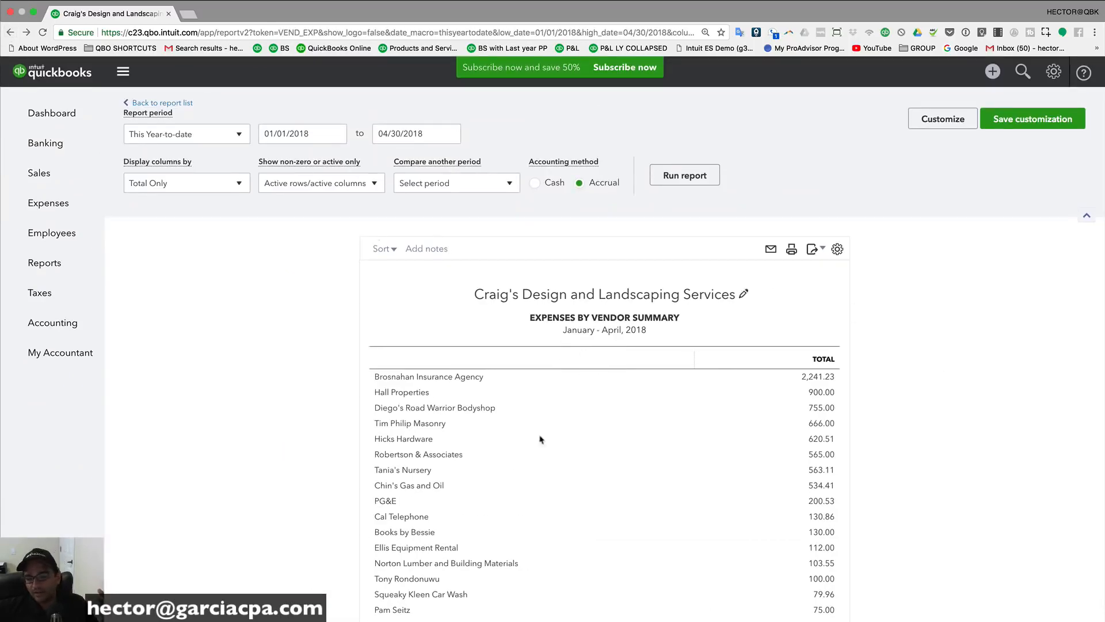
scroll(629, 476, "down", 3)
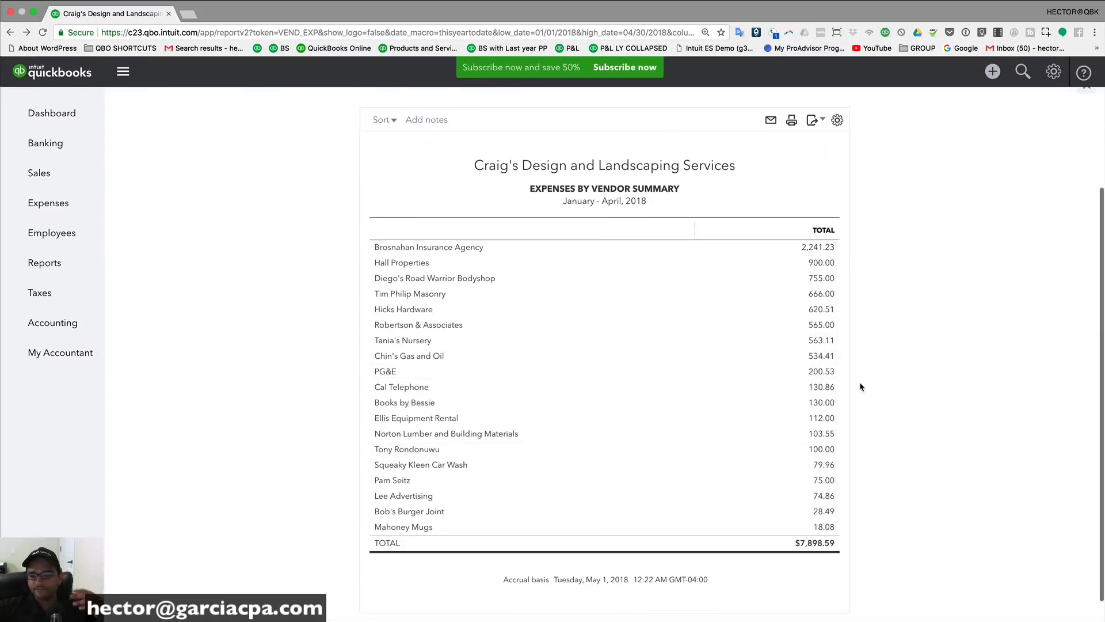
scroll(859, 381, "up", 3)
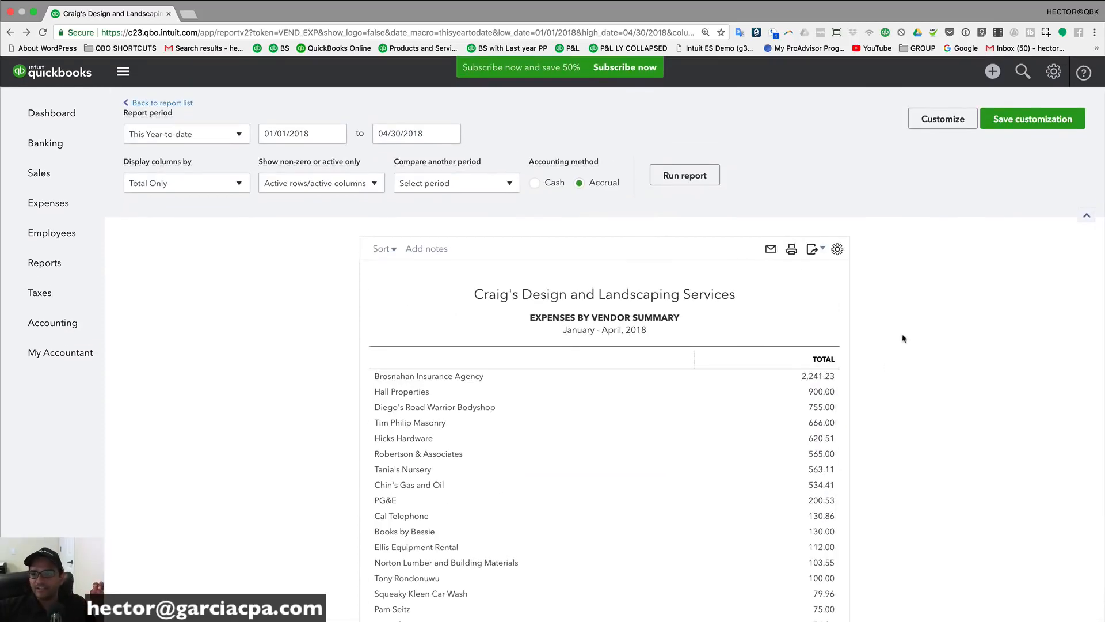
Step: Turn on the Vendor filter and select Bob's Burger Joint, Brosnahan Insurance Agency and Chin's Gas and Oil
left_click(935, 118)
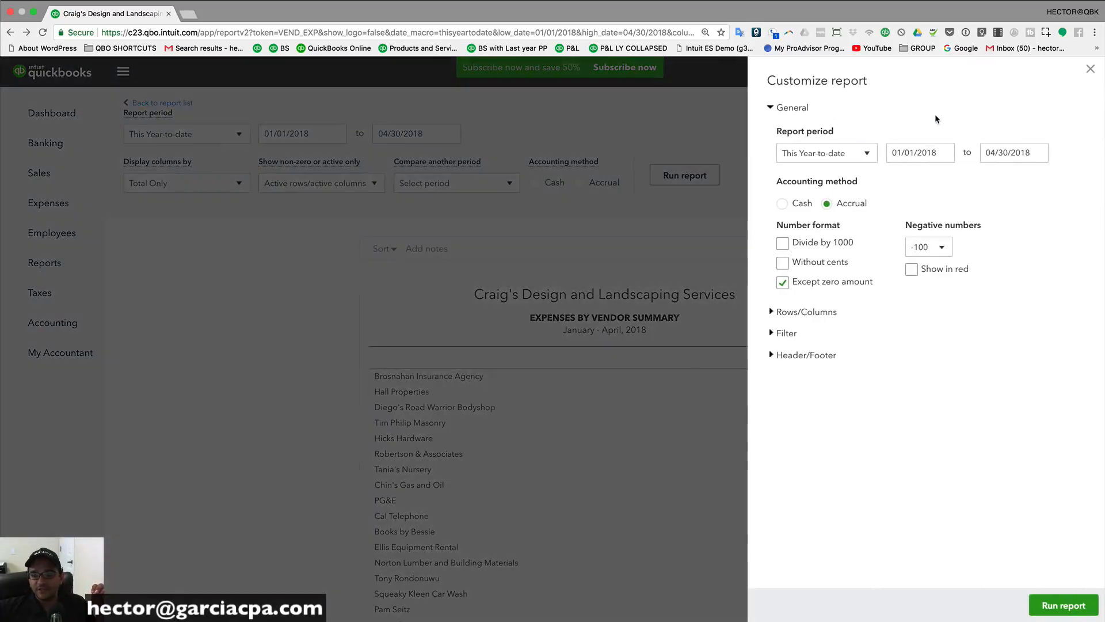
left_click(772, 334)
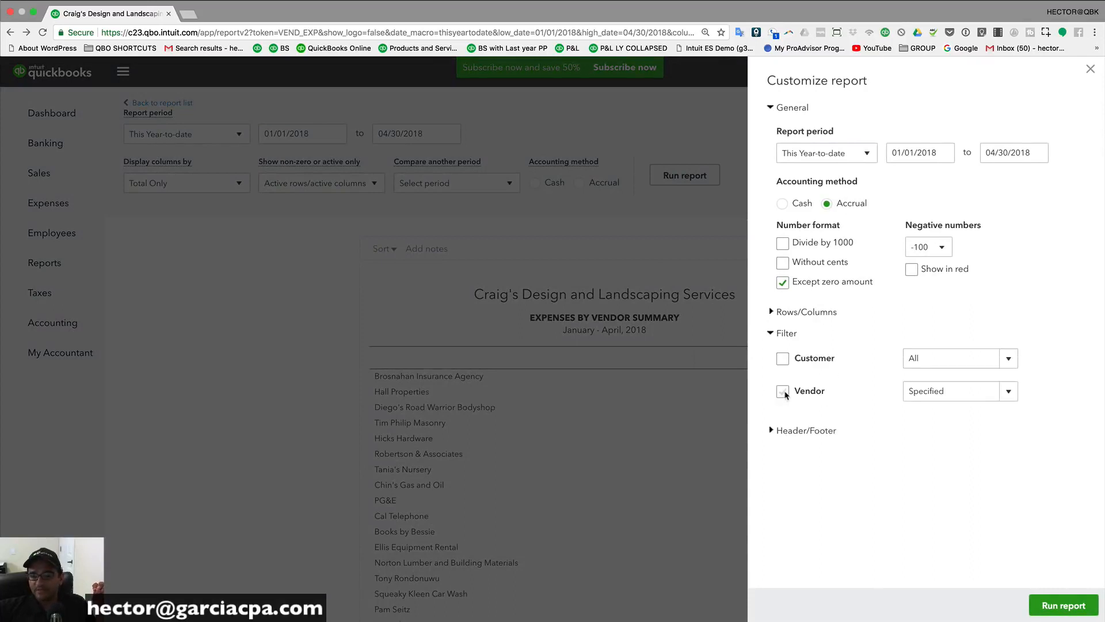
left_click(783, 391)
left_click(998, 359)
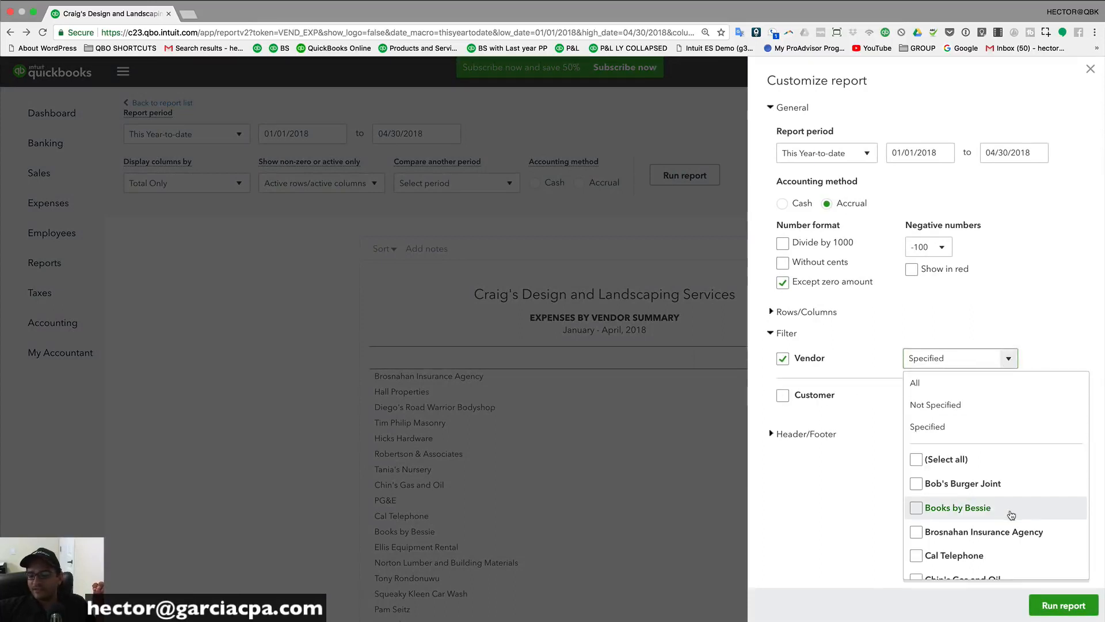
scroll(936, 507, "down", 2)
left_click(916, 427)
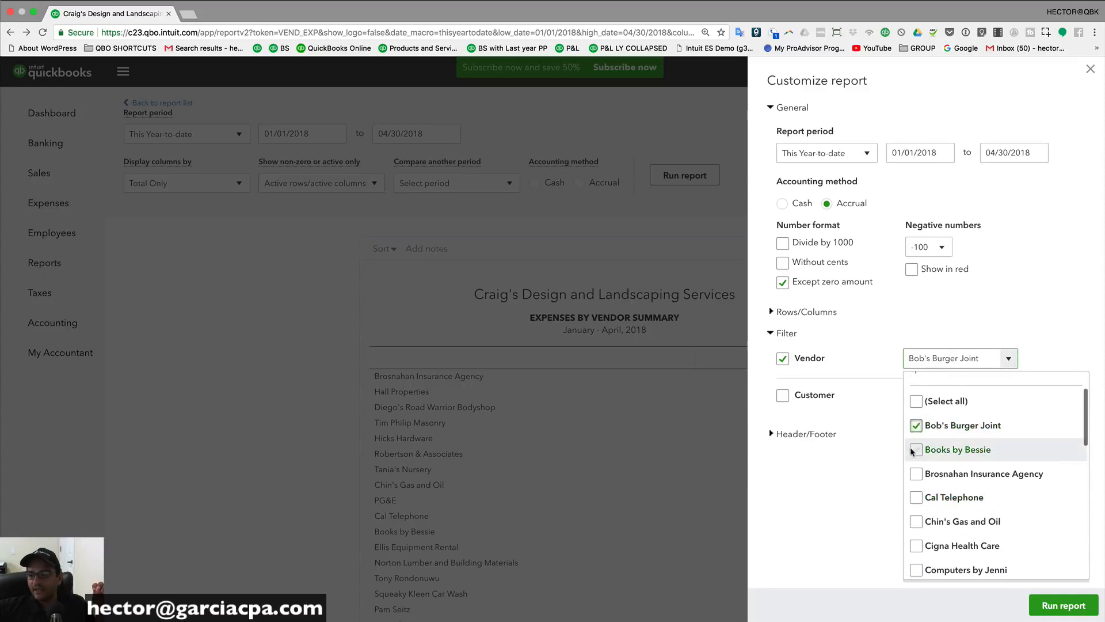
left_click(916, 475)
left_click(919, 522)
Step: Add Computers by Jenni, Diego's, EDD, Ellis, Fidelity, Hall Properties, Mahoney Mugs; run the $4,589.21 report and return
scroll(937, 534, "down", 4)
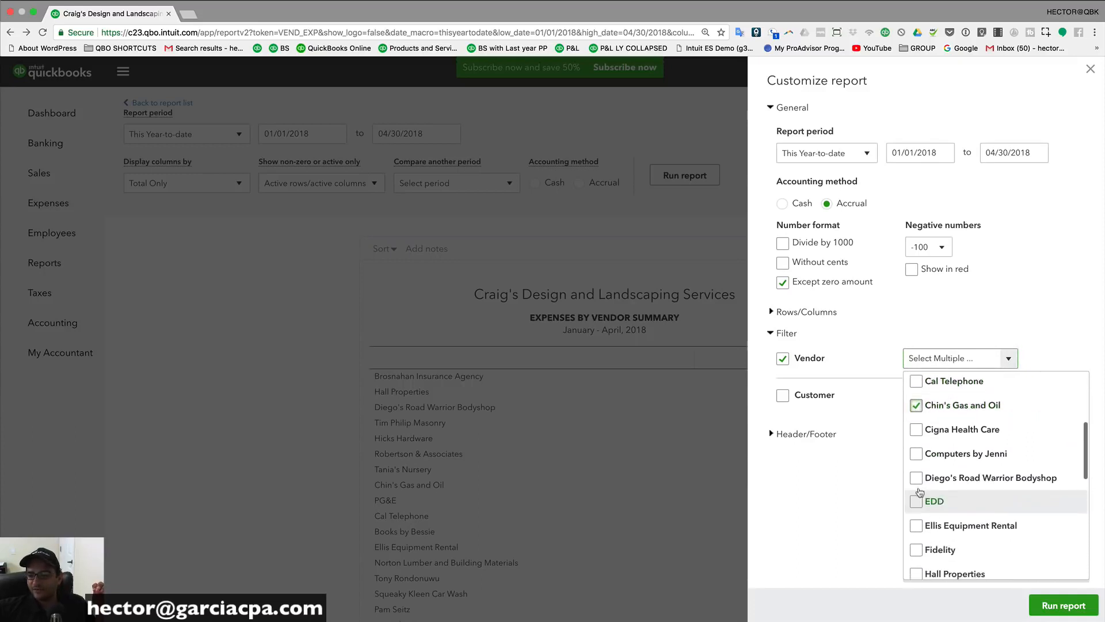
left_click(916, 452)
left_click(916, 476)
left_click(916, 499)
left_click(916, 524)
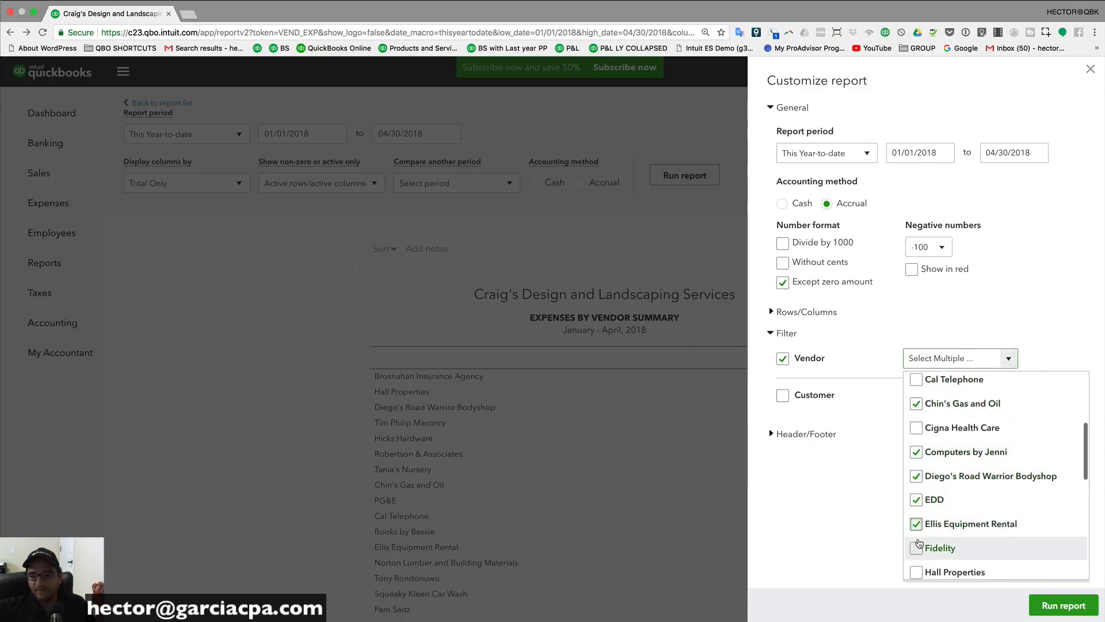
left_click(916, 547)
scroll(916, 547, "down", 6)
left_click(915, 408)
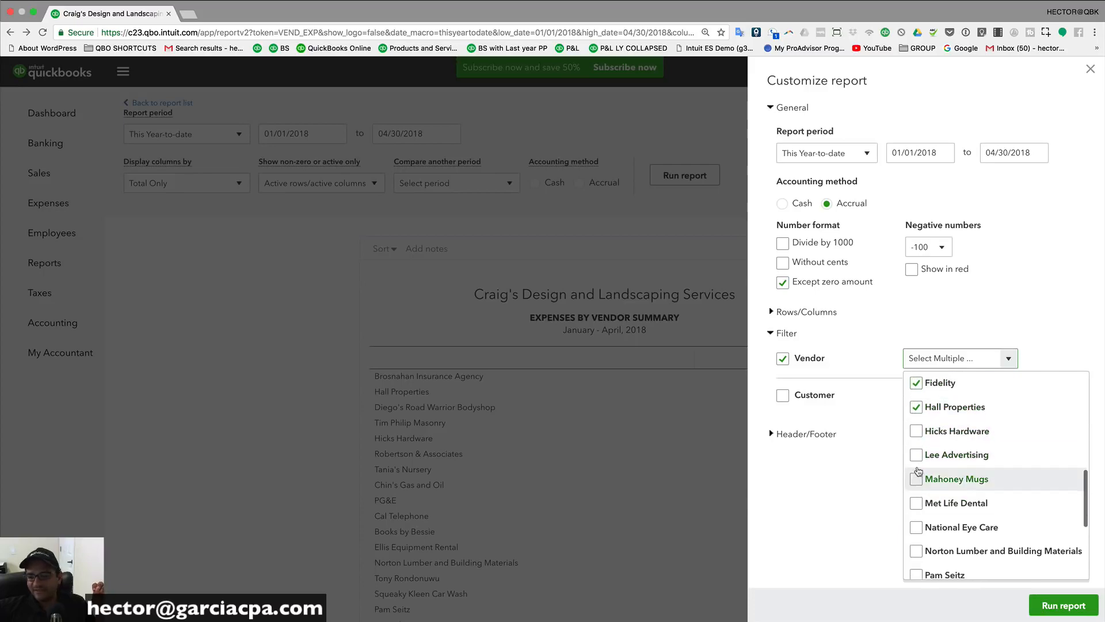
left_click(916, 480)
left_click(1065, 606)
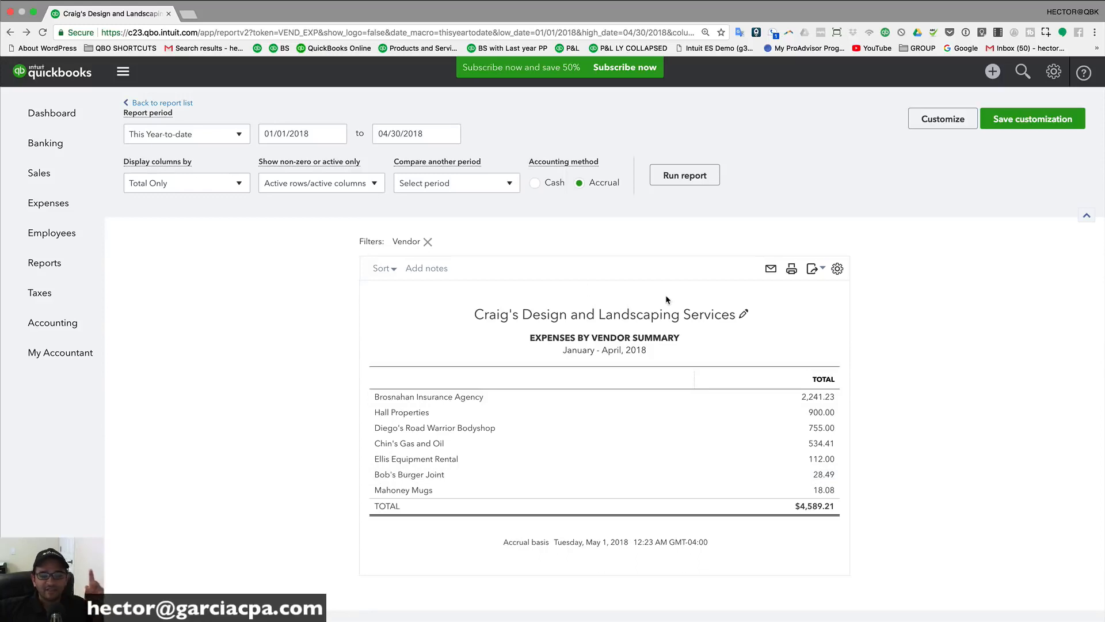
left_click(40, 266)
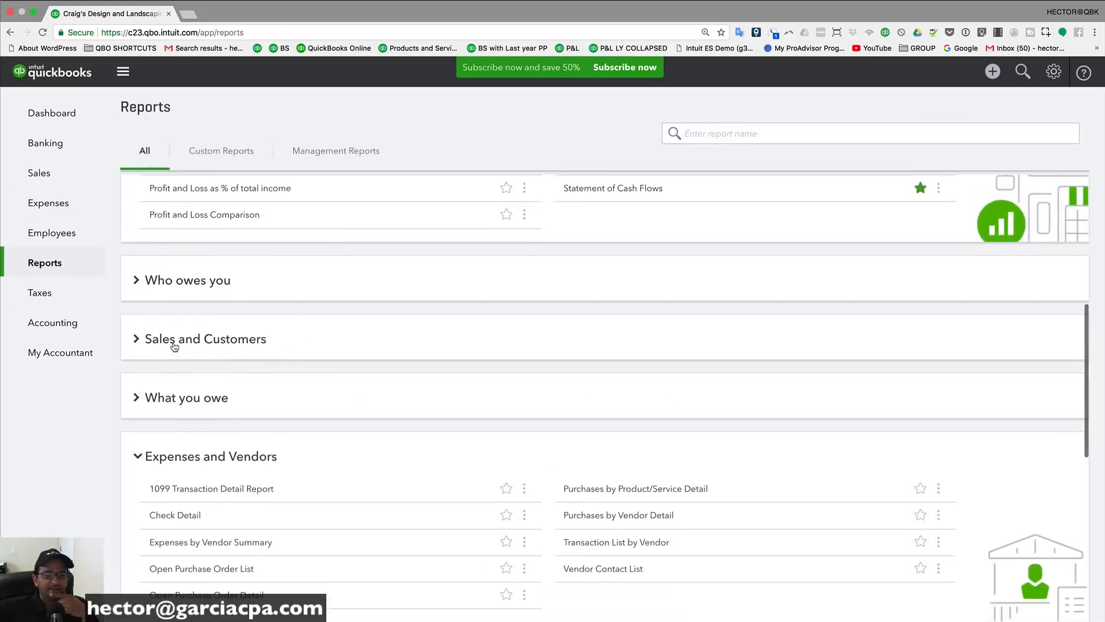
Step: Review the April 2018 Sales by Customer Summary and the $3,819.80 Sales by Product/Service Summary
left_click(174, 344)
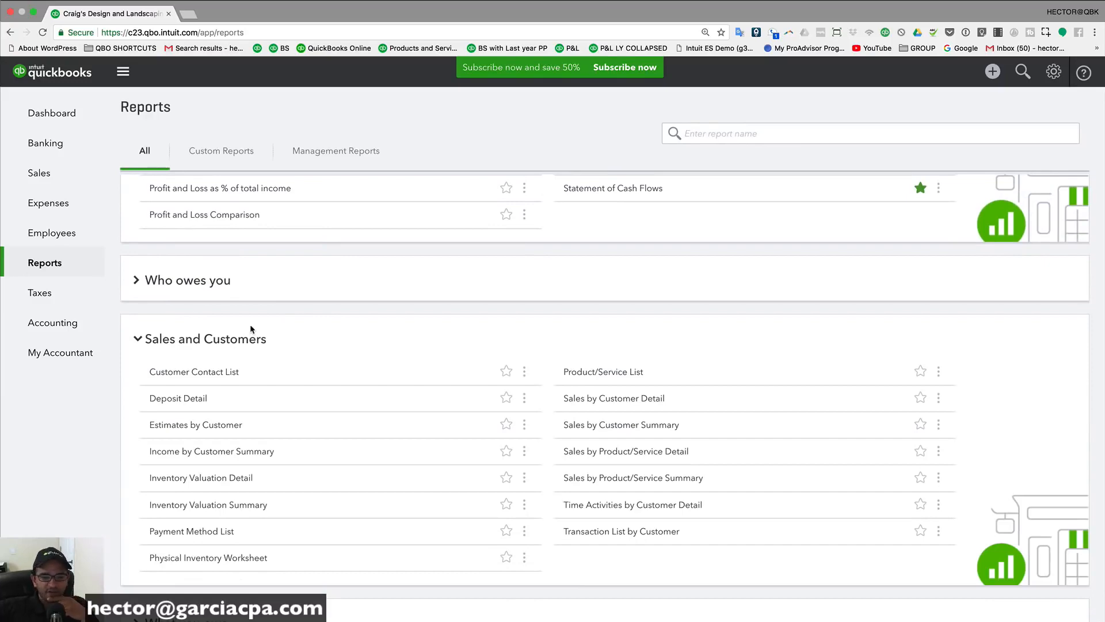
left_click(632, 426)
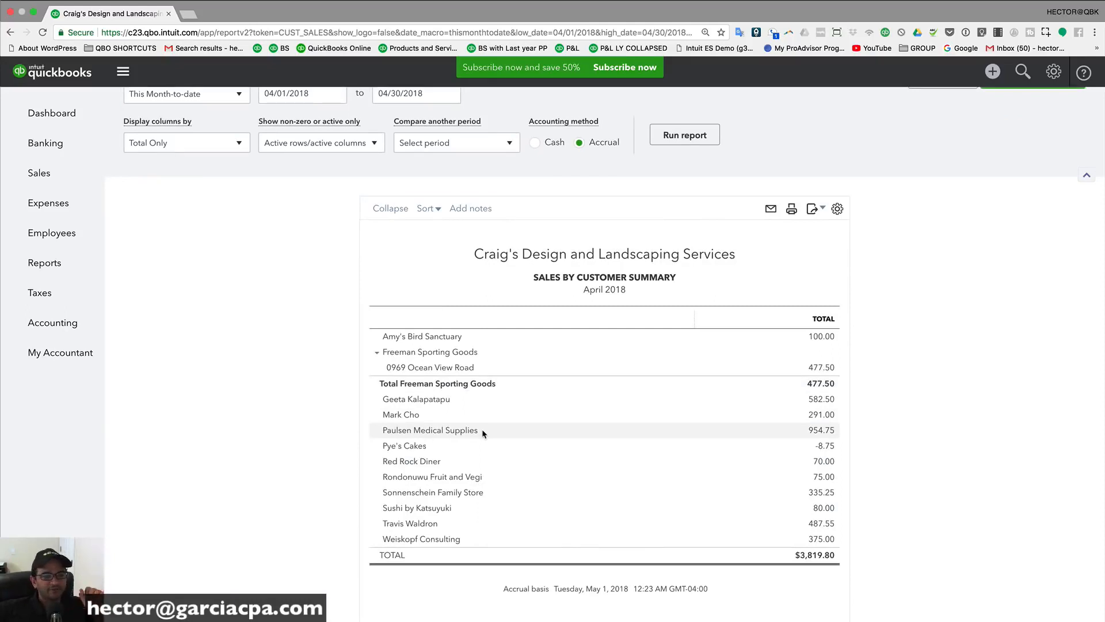
left_click(10, 33)
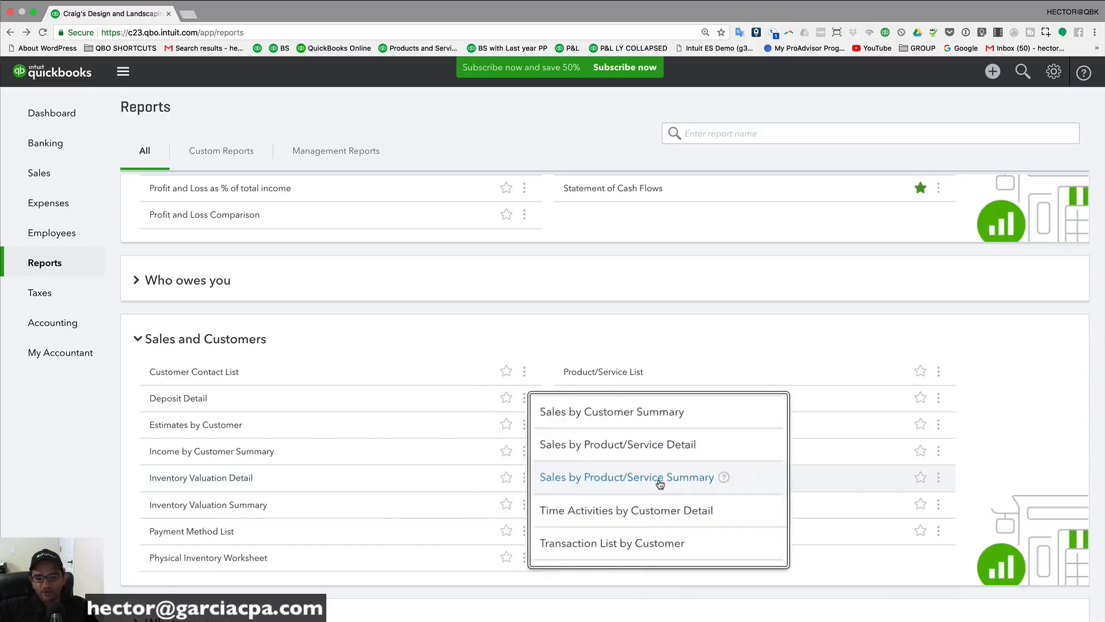
left_click(639, 478)
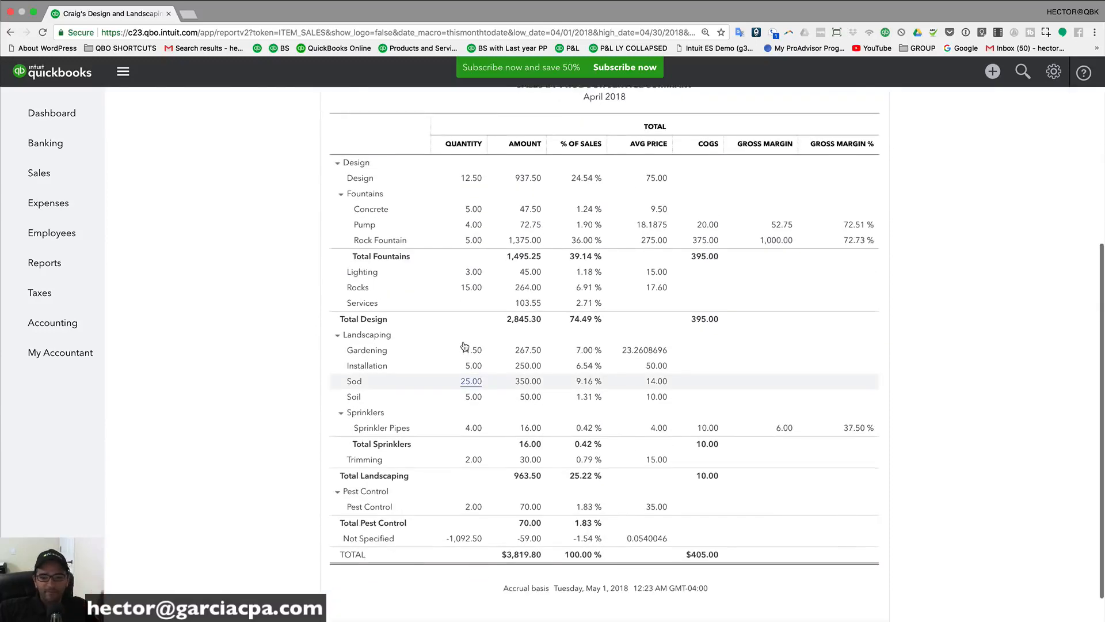
left_click(160, 102)
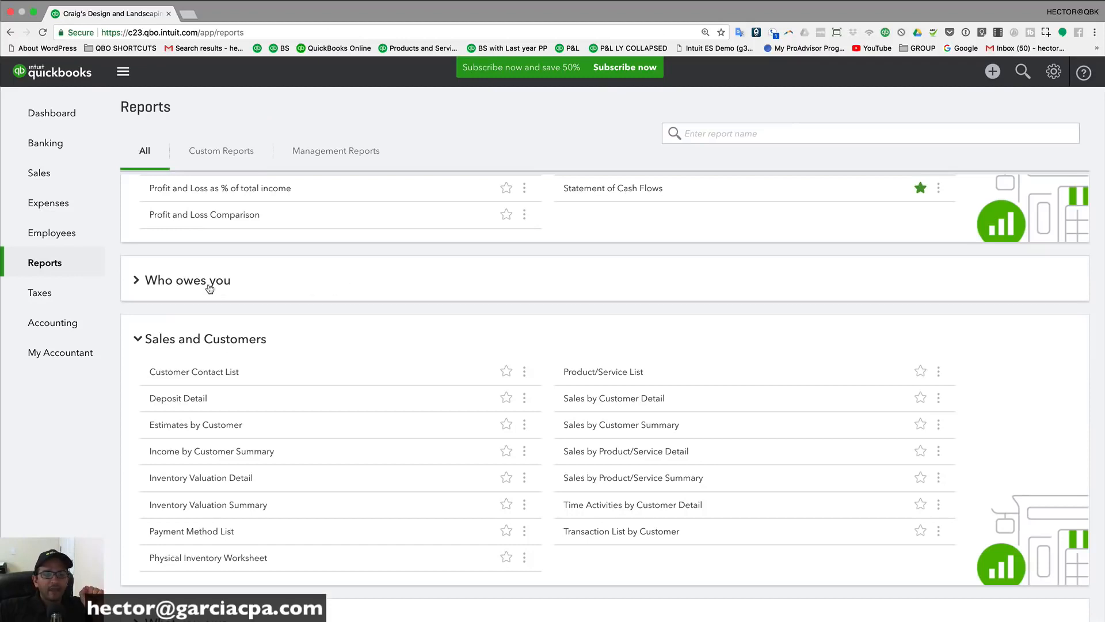
Step: Open the $5,281.52 A/R Aging Summary, inspect the 477.50 current balance detail, then go back
scroll(213, 288, "up", 3)
left_click(187, 399)
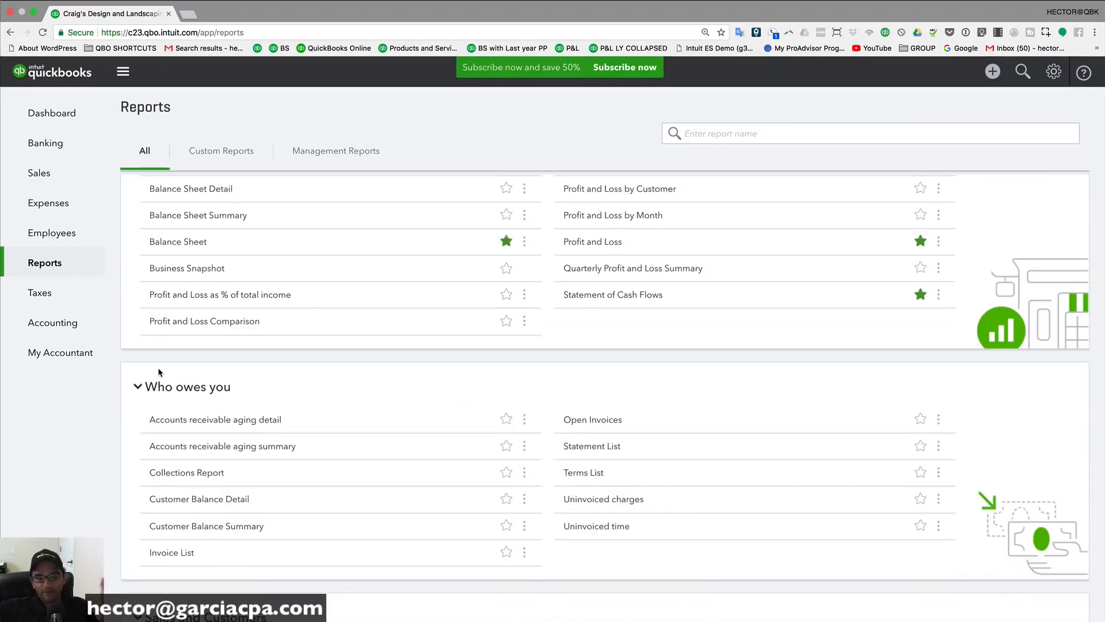
left_click(212, 447)
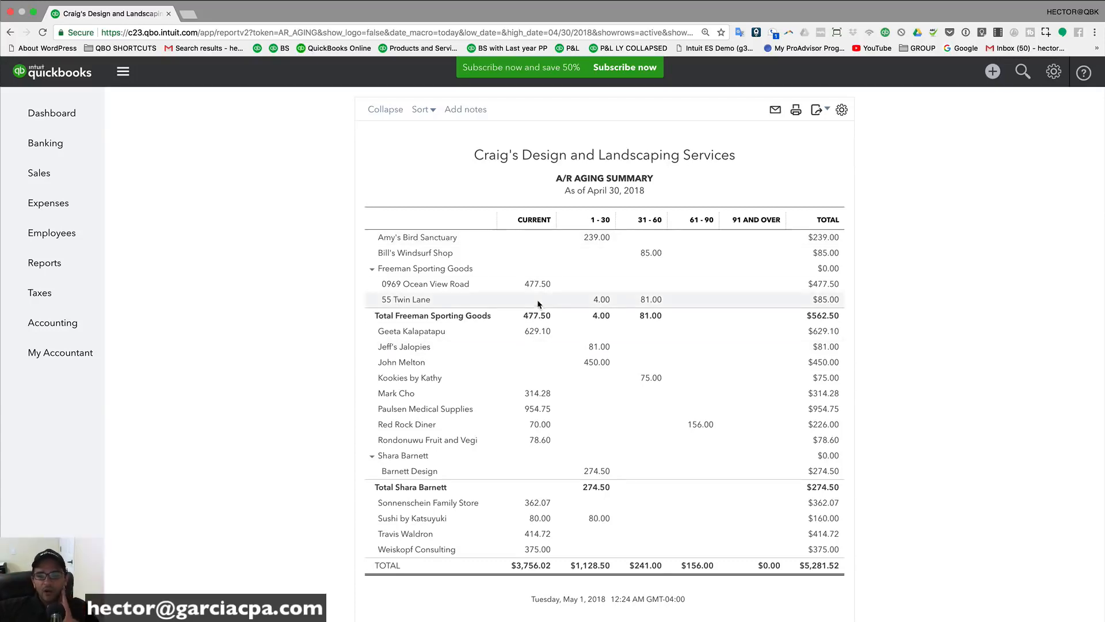
left_click(538, 285)
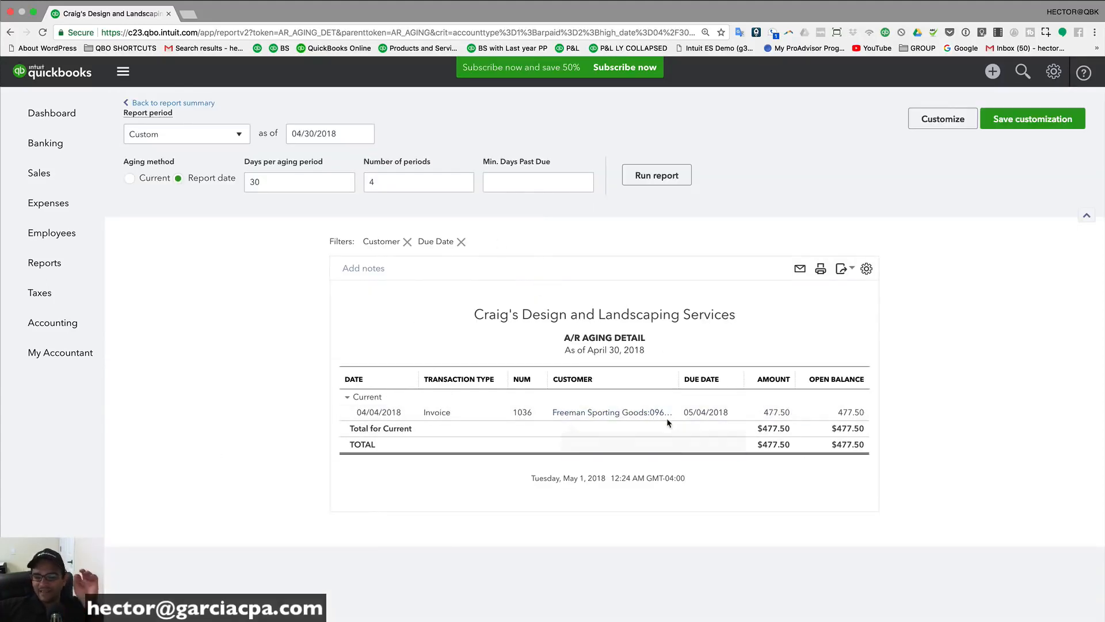
left_click(189, 104)
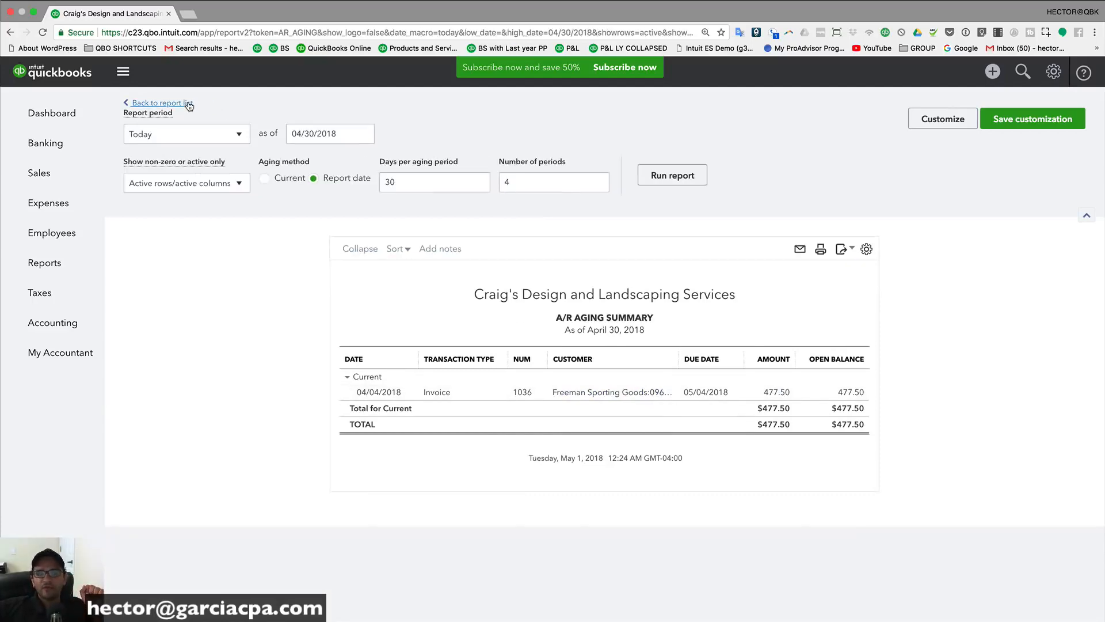
left_click(154, 103)
scroll(426, 426, "down", 8)
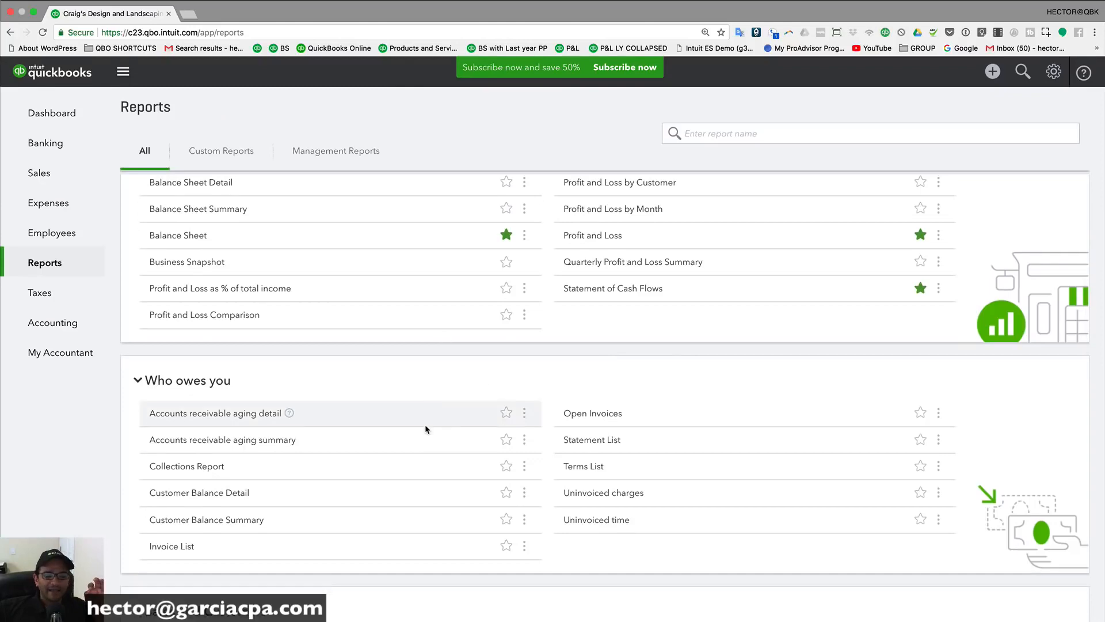
Step: Review the April 30, 2018 A/P Aging Summary, then browse Management Reports and return to All reports
scroll(425, 428, "down", 4)
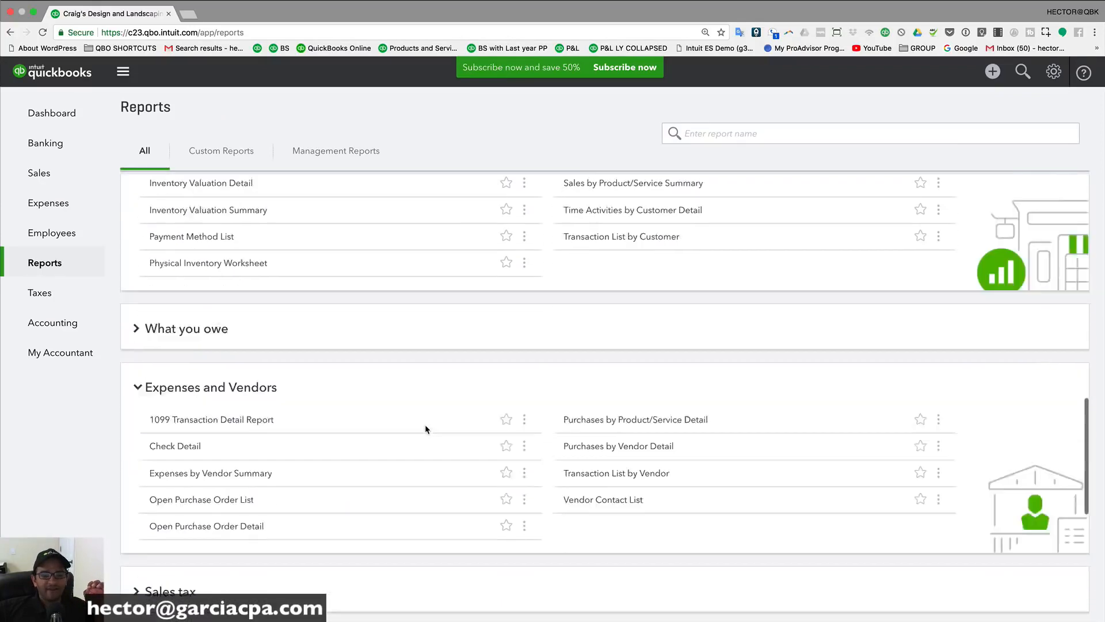
left_click(192, 245)
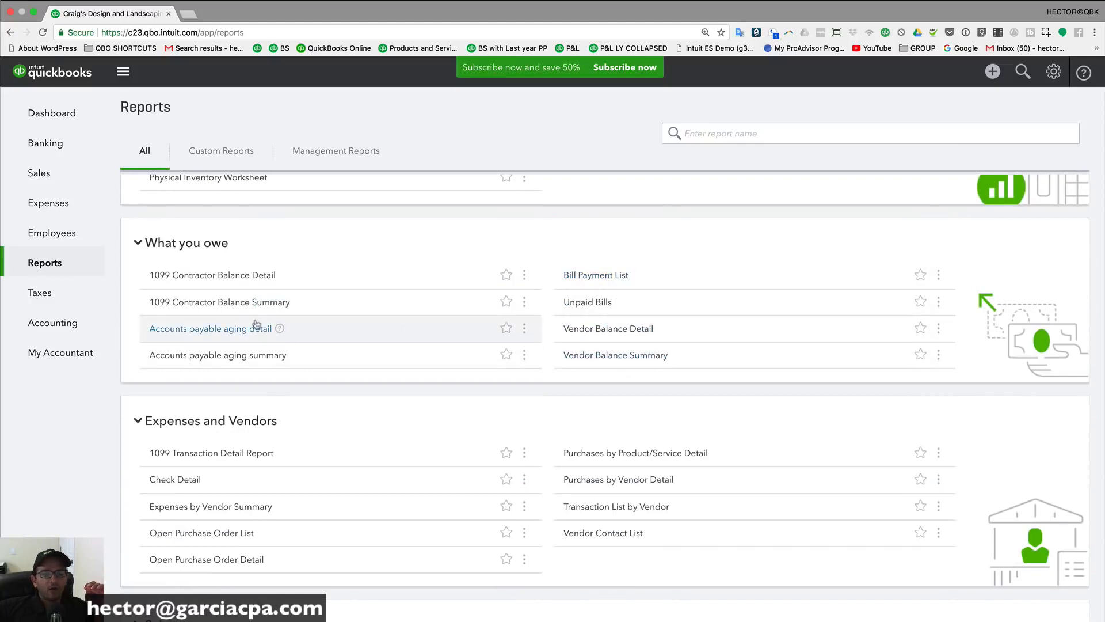
left_click(229, 355)
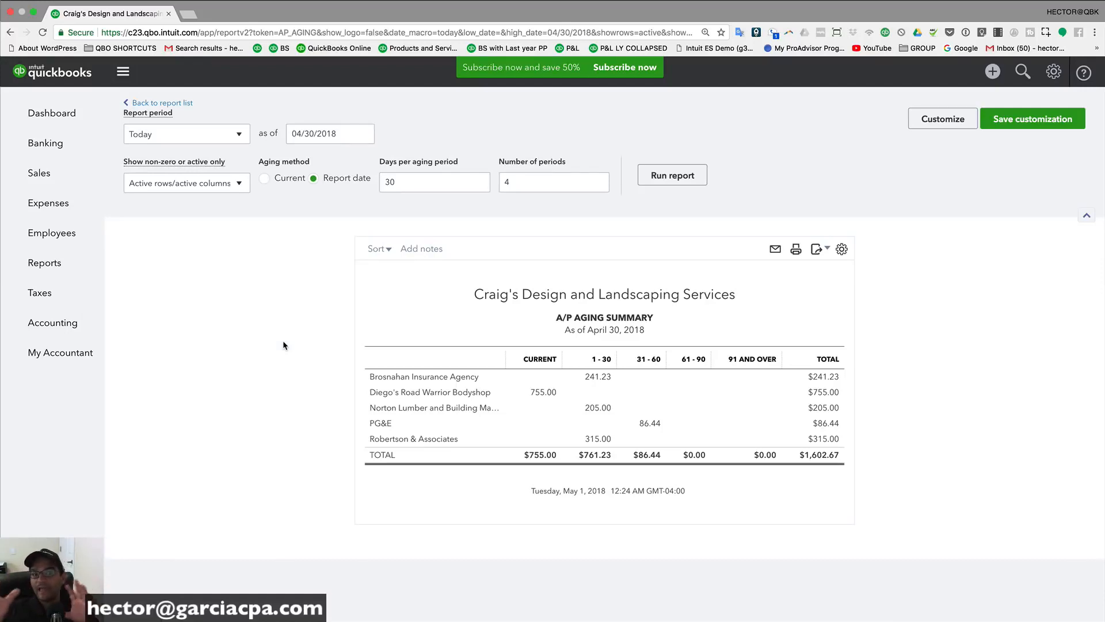
left_click(46, 263)
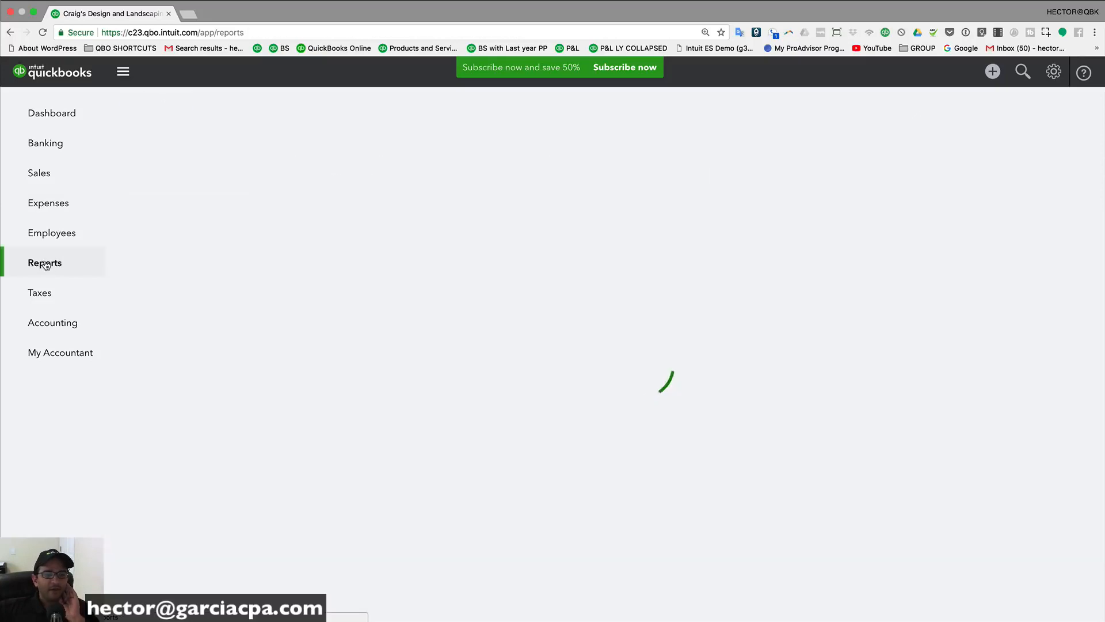
scroll(328, 263, "up", 15)
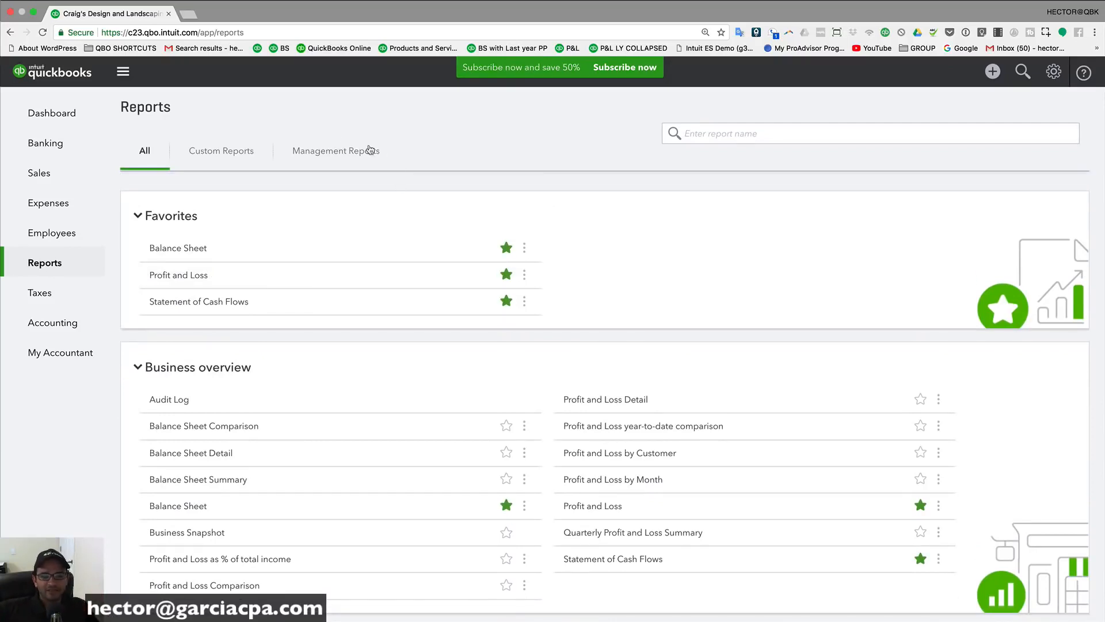
left_click(333, 154)
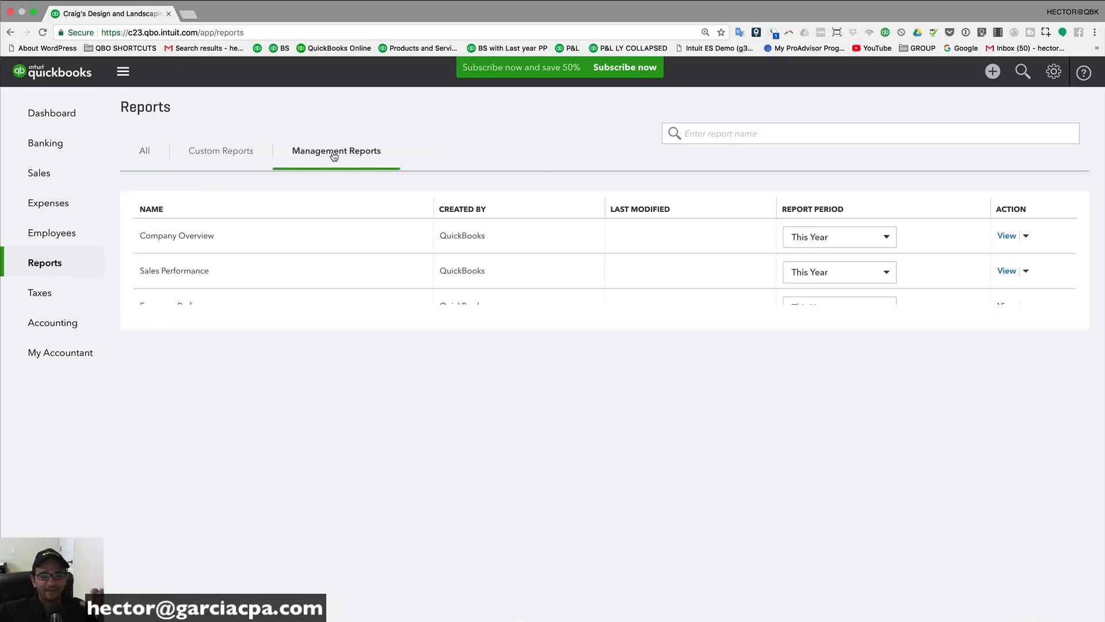
left_click(144, 153)
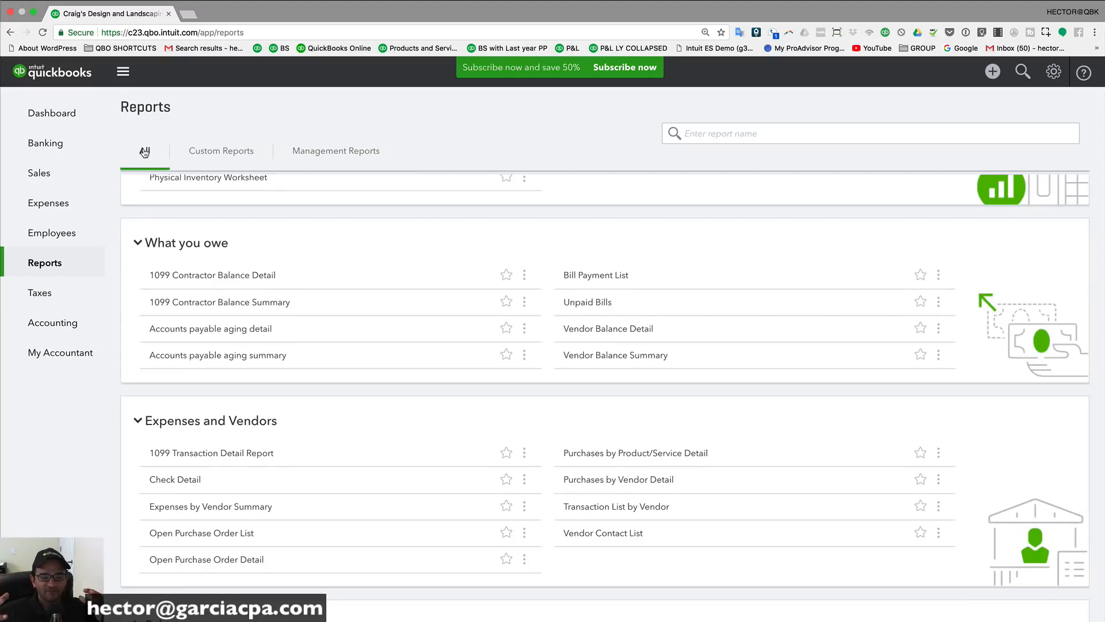